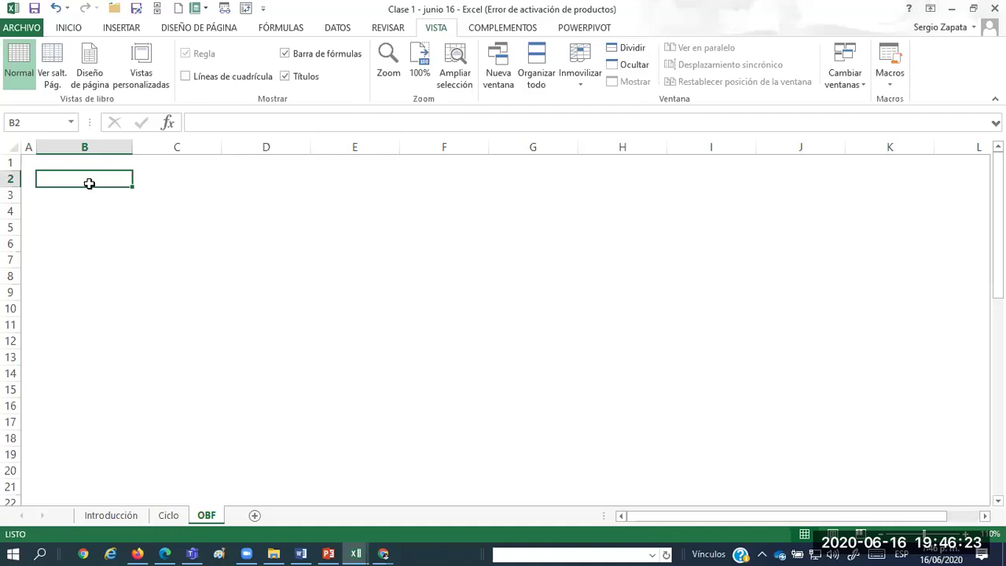
Enter the labels Activos, Pasivos and Patrimonio in cells B3 to B5 of the OBF sheet.
click(83, 194)
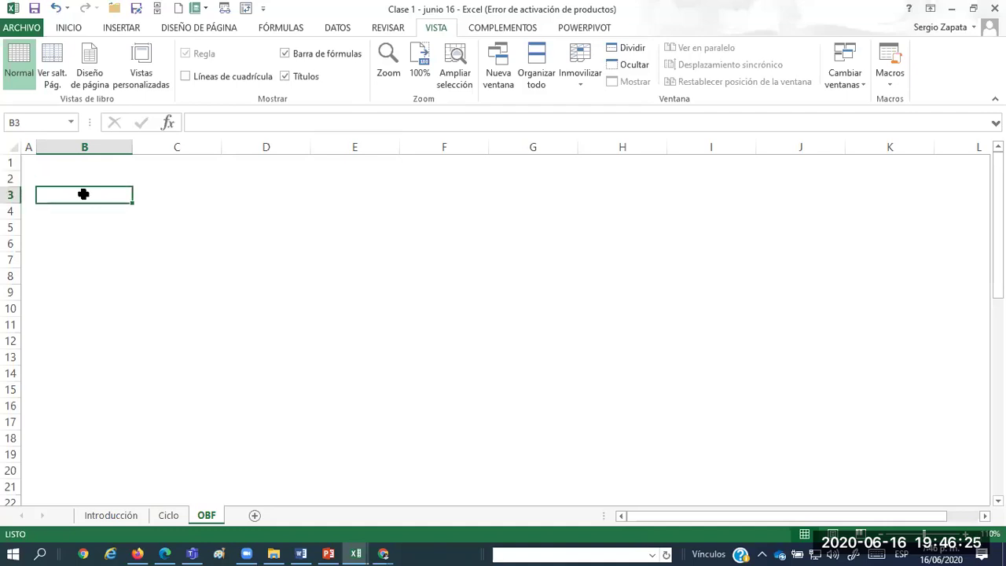
text(aCTIVOS)
key(Return)
text(Pasivo)
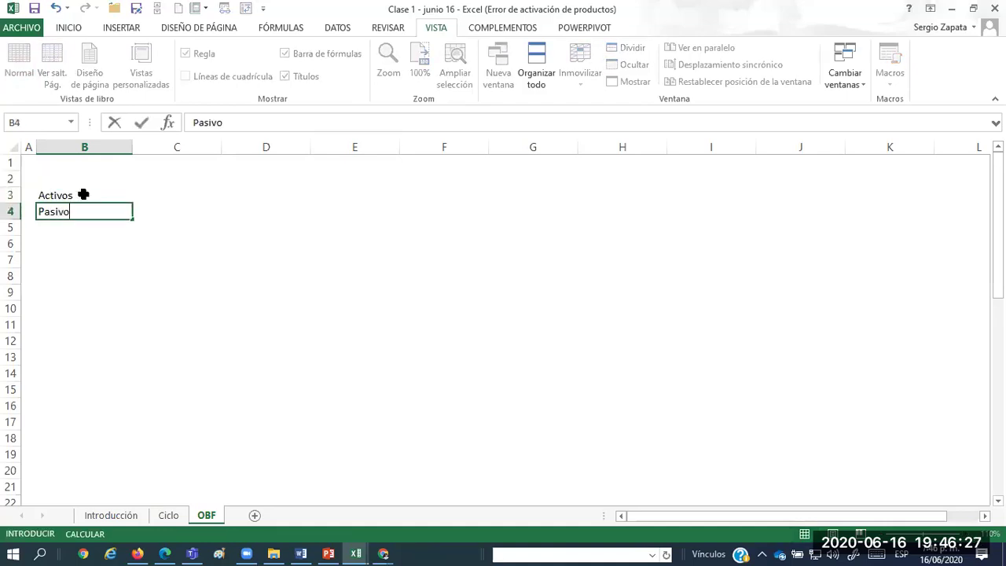
text(s)
key(Return)
text(Patrimonio)
key(Return)
key(Return)
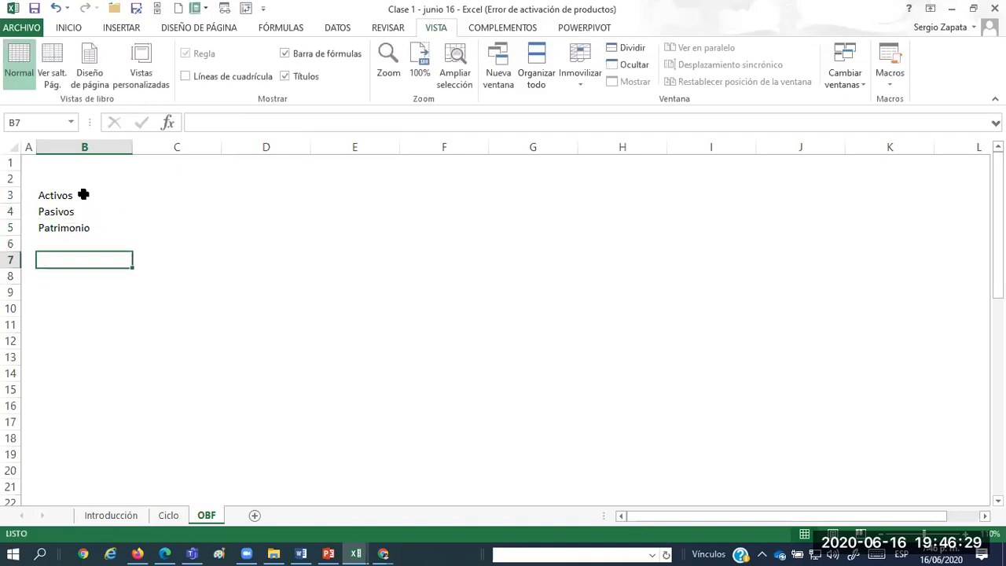
Enter the labels Tasa pasivo, TMRR and Tasa impuesto in cells B7 to B9.
text(Tasa pasivo)
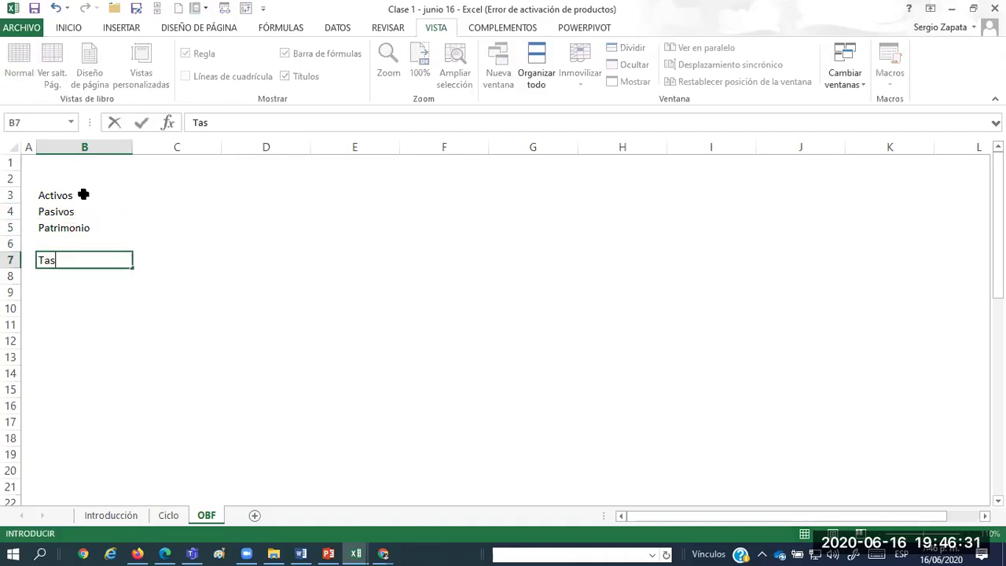
key(Return)
text(TMRR)
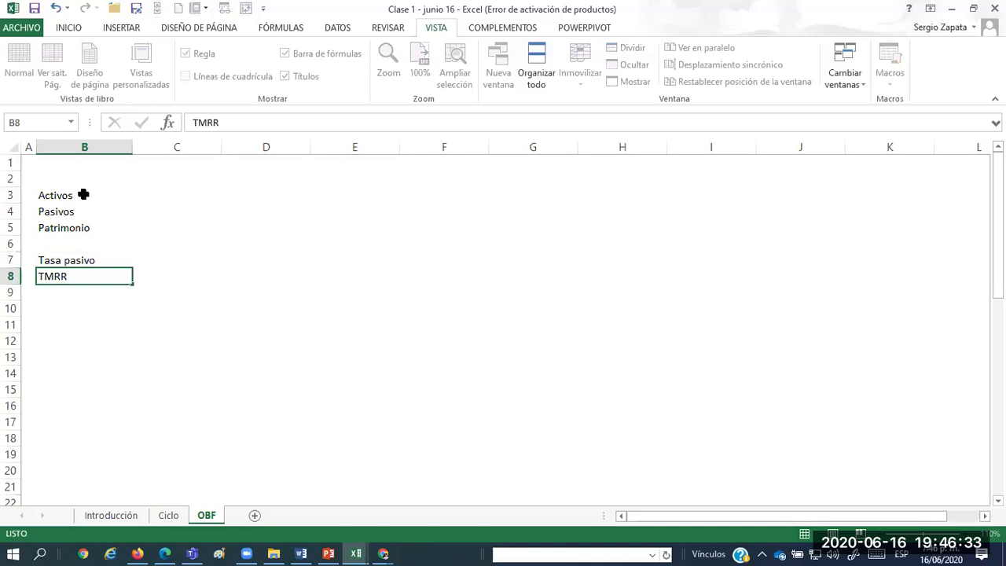
key(Return)
text(Tasa impuesto)
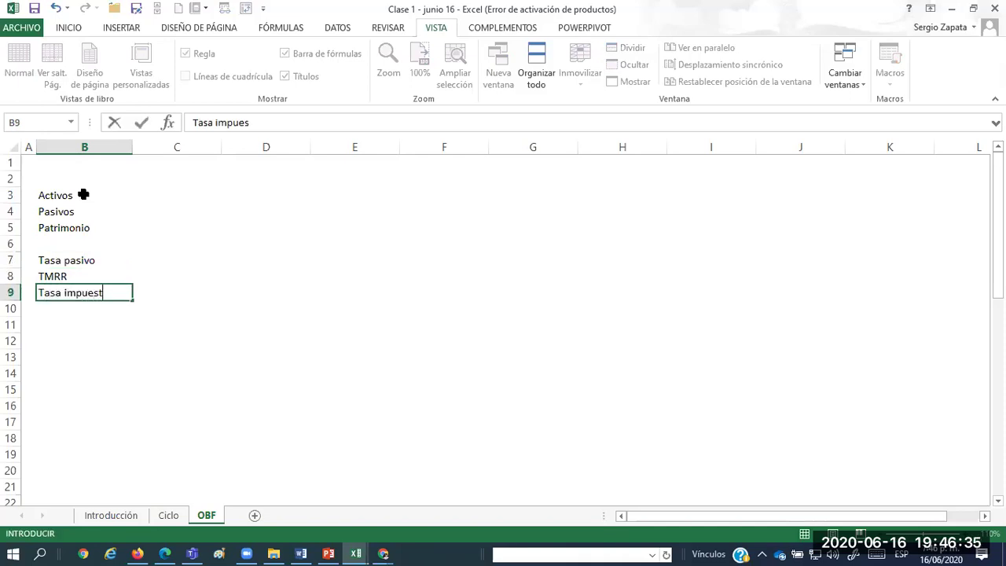
key(Return)
key(Return)
Enter the income statement labels Ventas, Costos, Gastos and EBIT in cells B11 to B14.
text(Ventas)
key(Return)
text(Costos)
key(Return)
text(GAstos)
key(Return)
text(EBIT)
key(Return)
Complete the income statement labels with Intereses, UAI, Impuestos and Resultado in cells B15 to B18.
text(Intereses)
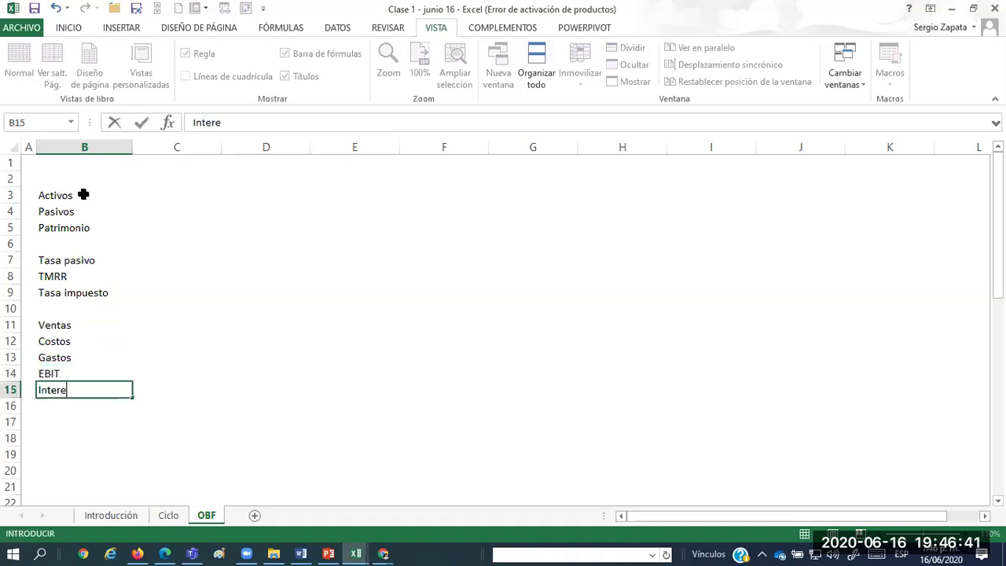
key(Return)
text(UAI)
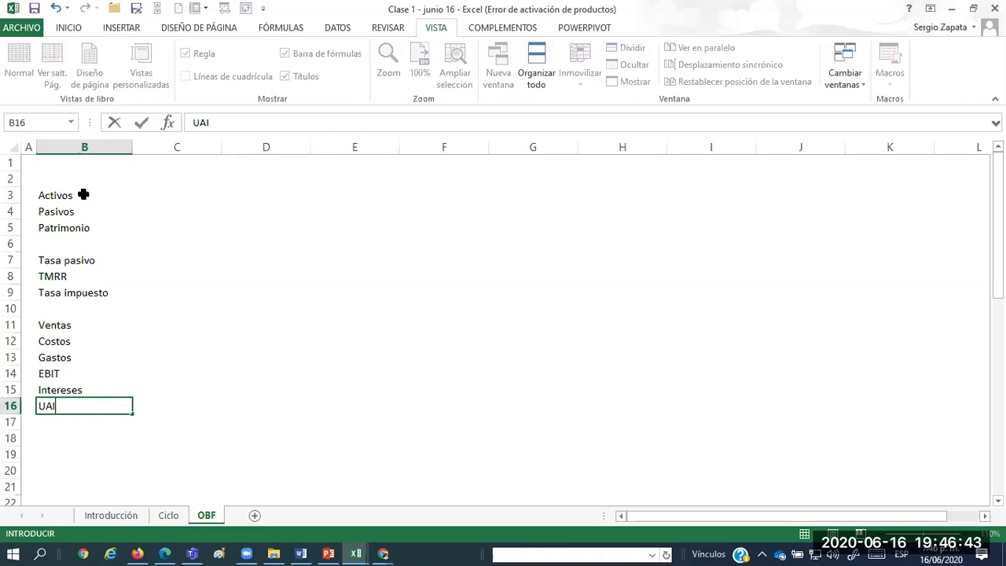
key(Return)
text(Impuestos)
key(Return)
text(Resultado)
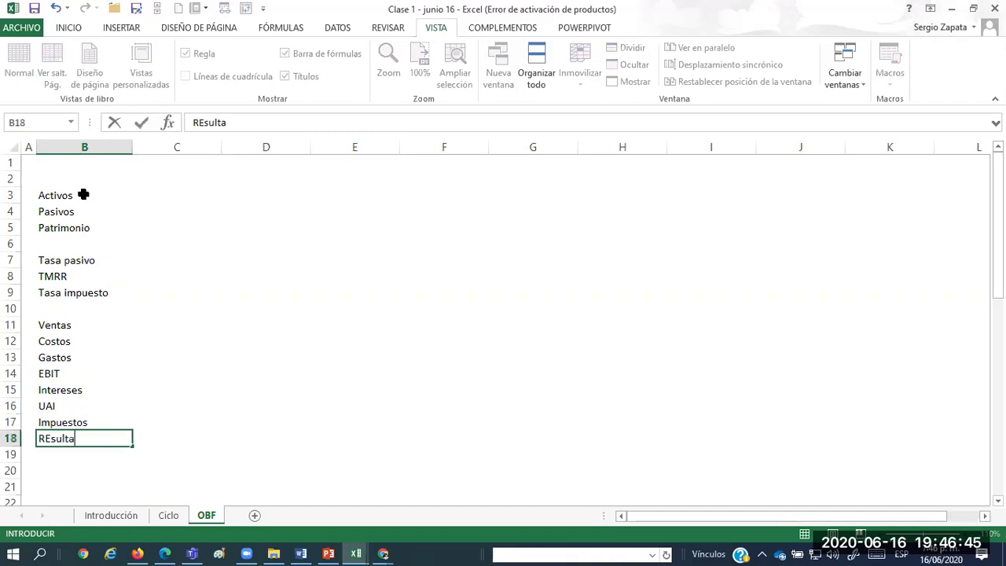
key(Return)
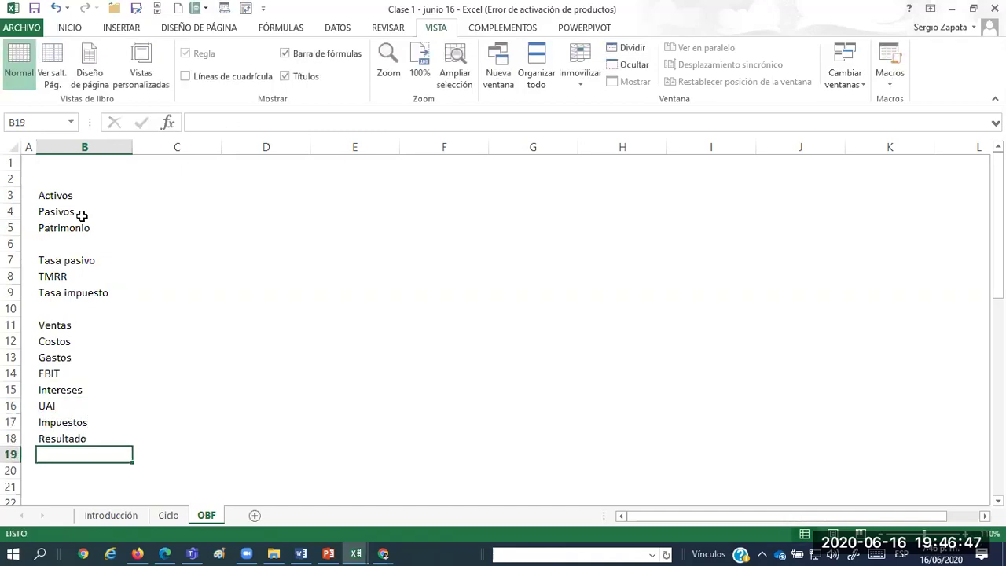
Apply the Notas cell style to the range B3:C18.
scroll(532, 440, up, 3)
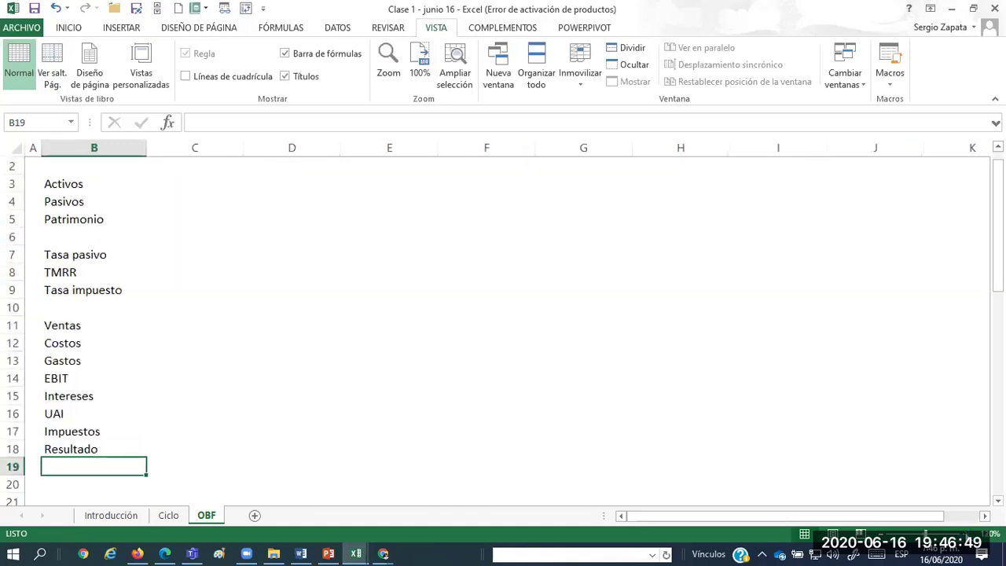
drag(90, 197, 229, 468)
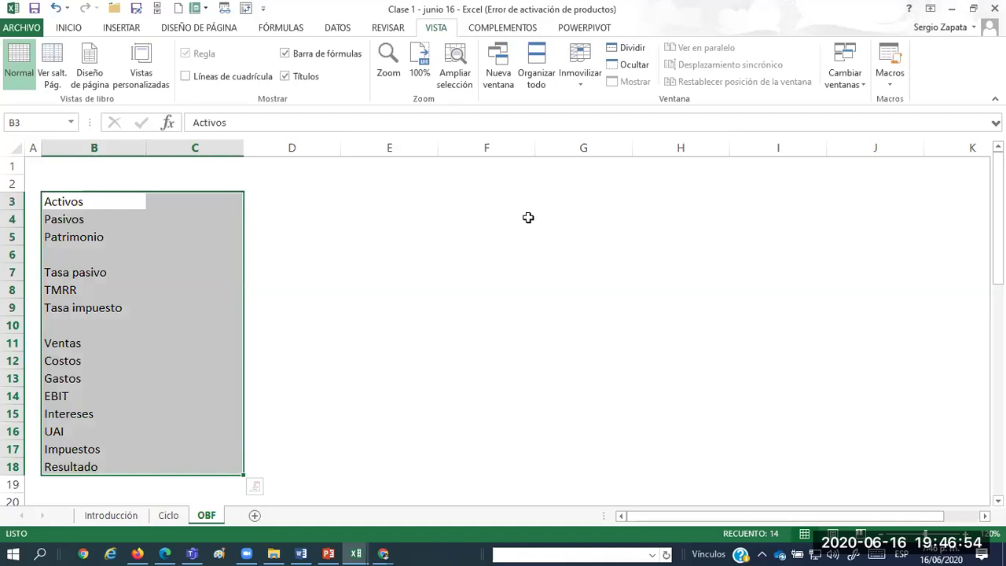
click(70, 28)
click(664, 85)
click(858, 154)
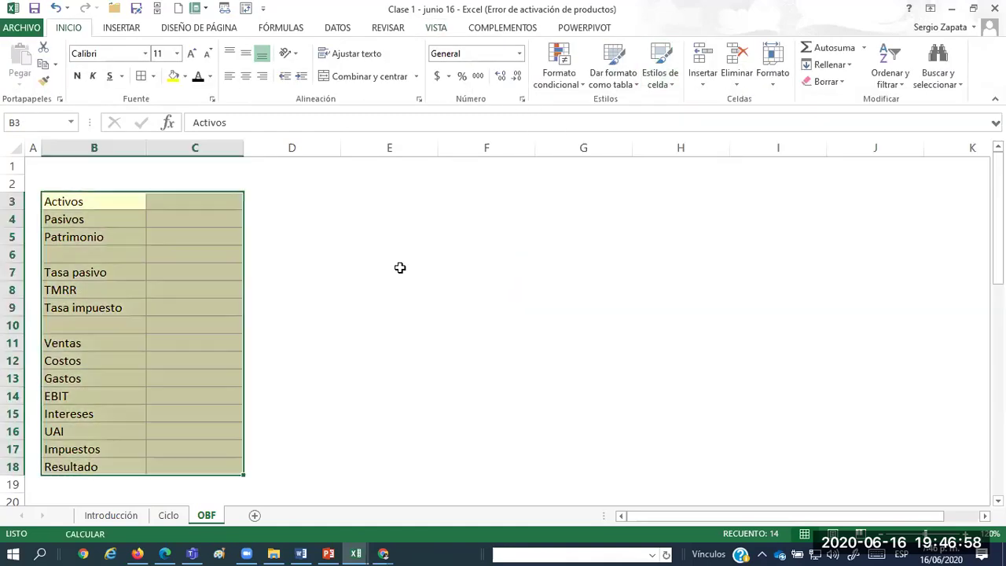
Remove the cell style from separator rows 6 and 10 by copying unformatted blank cells over them.
click(32, 251)
key(ctrl+c)
key(shift+Right)
key(shift+Right)
key(shift+Right)
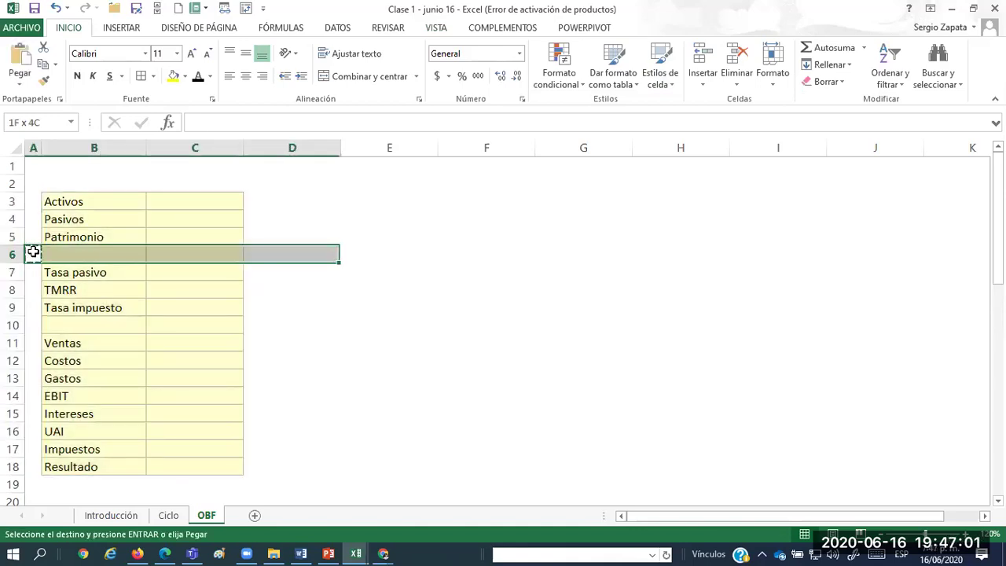
key(ctrl+c)
key(Down)
key(Down)
key(Down)
key(Down)
key(Escape)
key(Up)
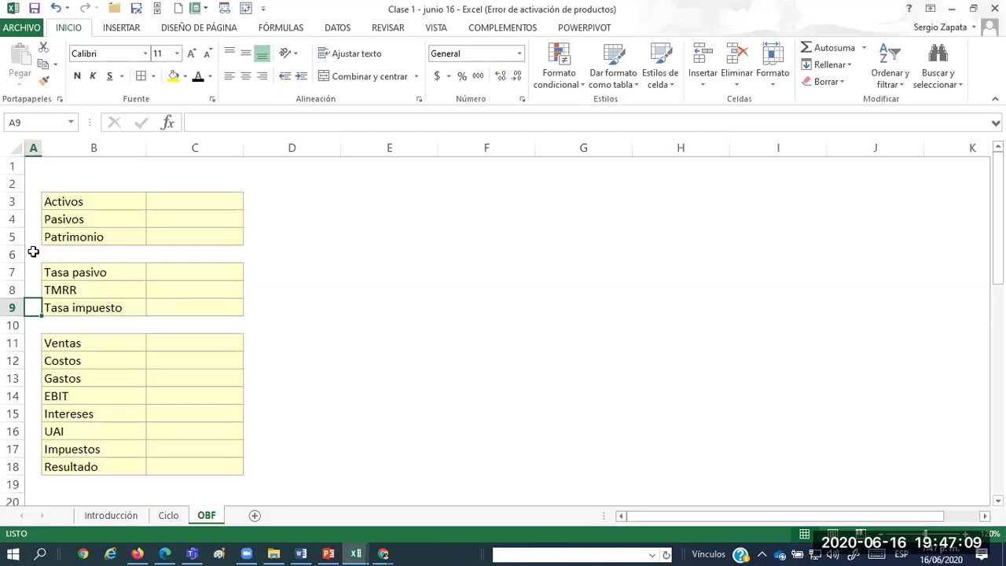
Format the value cells C3:C18 with the Contabilidad number format.
click(193, 195)
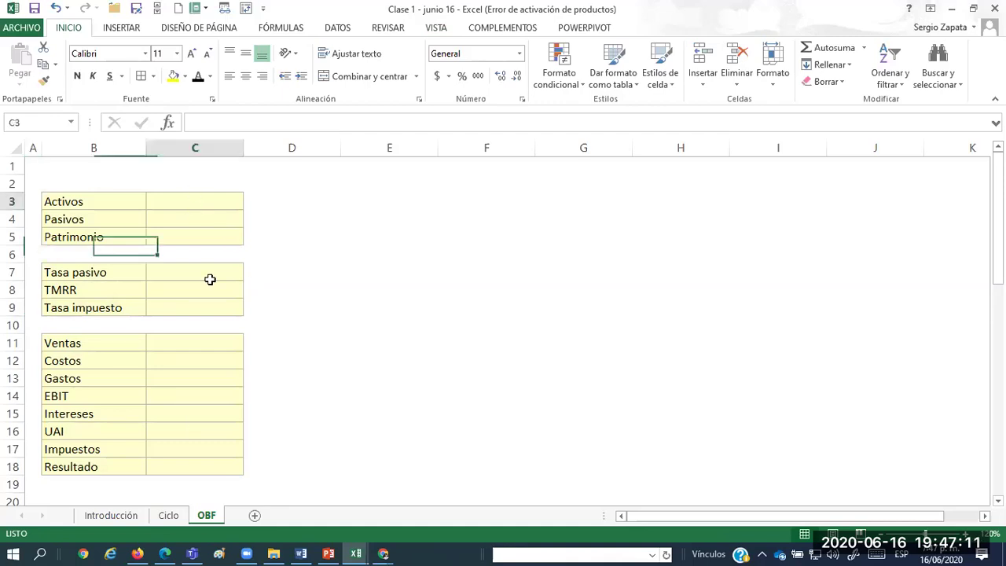
drag(210, 279, 184, 467)
click(437, 78)
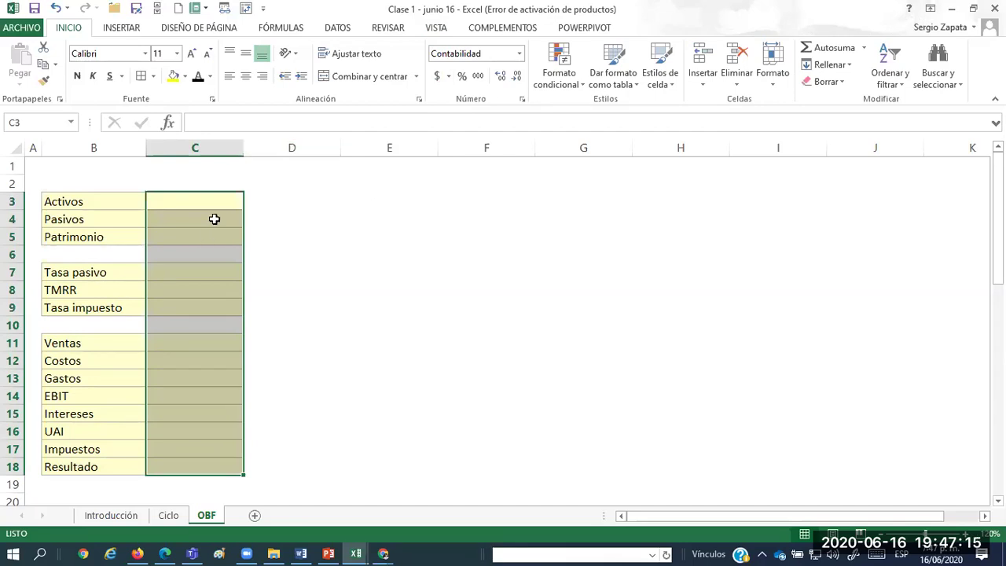
Format the rate cells C7:C9 as percentages and increase their decimal places.
drag(188, 273, 196, 310)
click(461, 76)
click(501, 78)
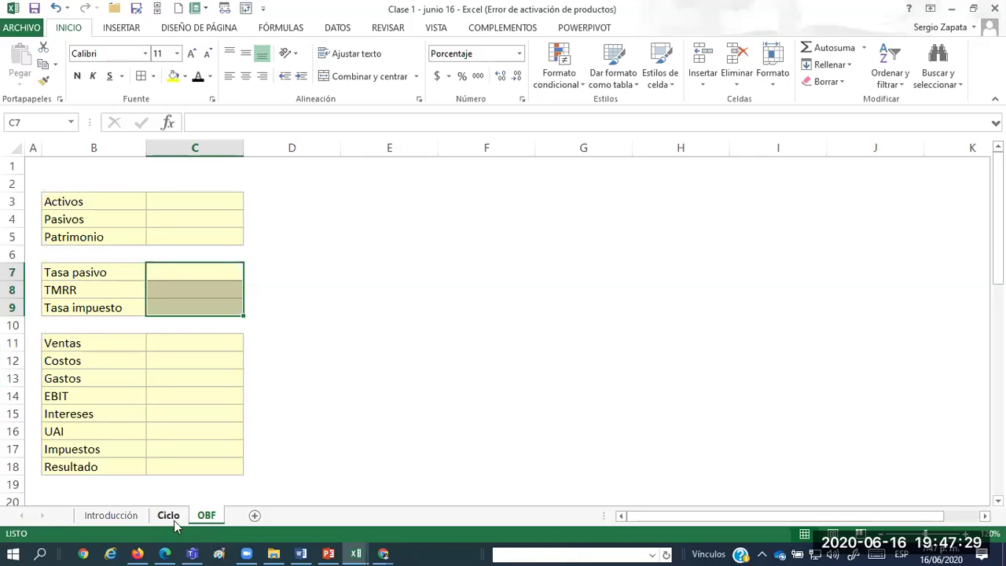
Apply the 20% - Énfasis5 cell style to the rates block B7:C9.
click(274, 358)
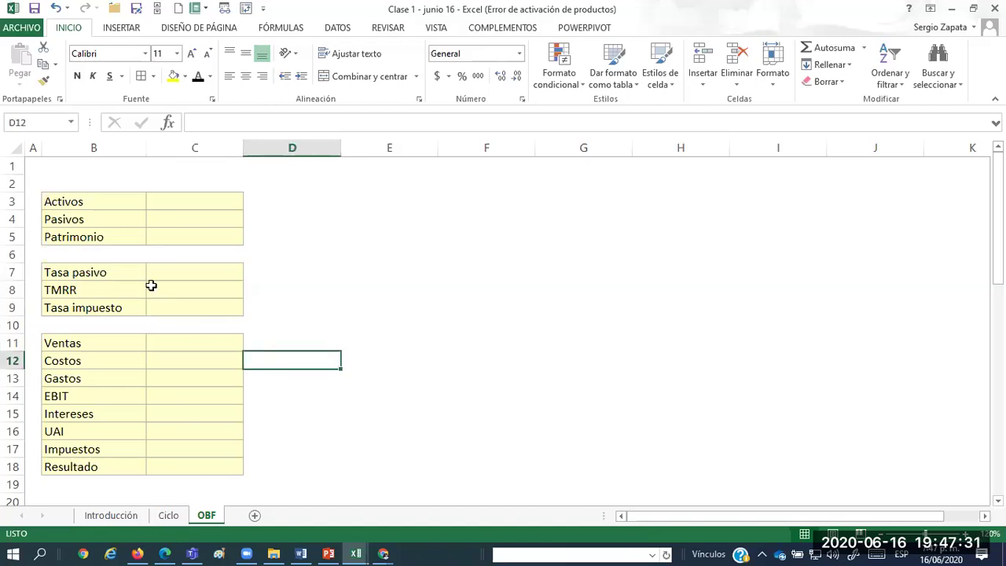
drag(116, 275, 186, 307)
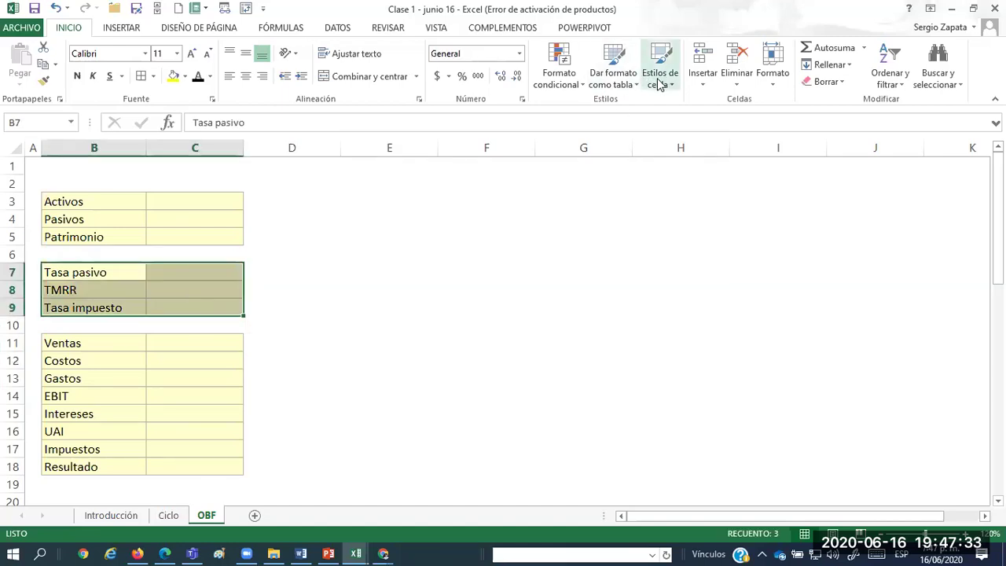
click(659, 84)
click(851, 252)
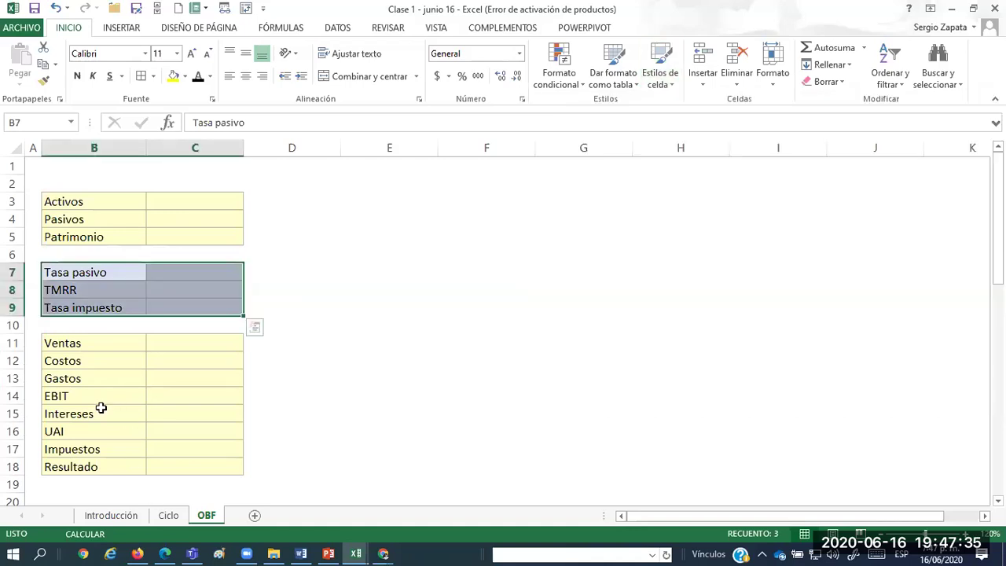
Apply the 40% - Énfasis2 cell style to the EBIT, UAI and Resultado rows in columns B and C.
drag(79, 395, 170, 393)
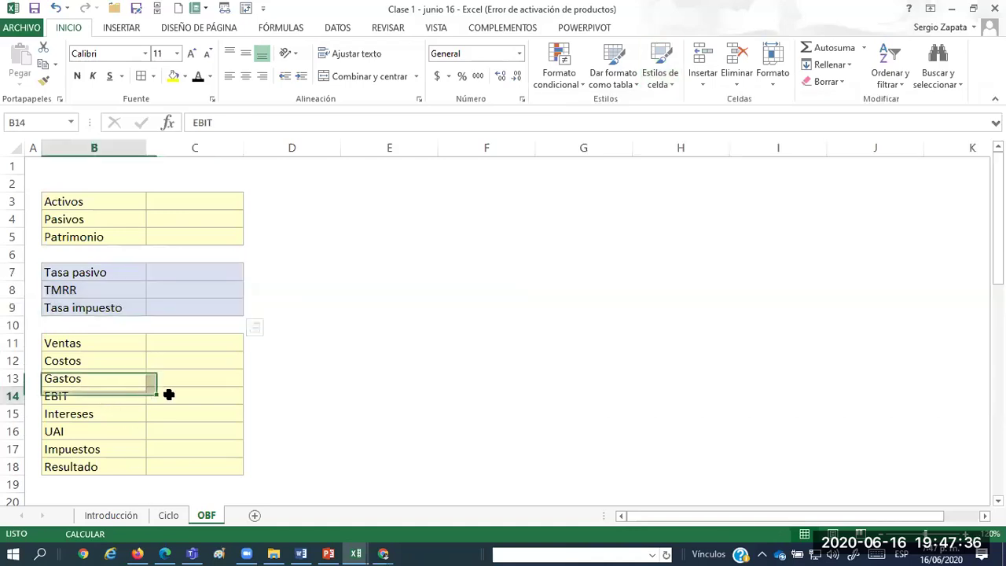
click(668, 81)
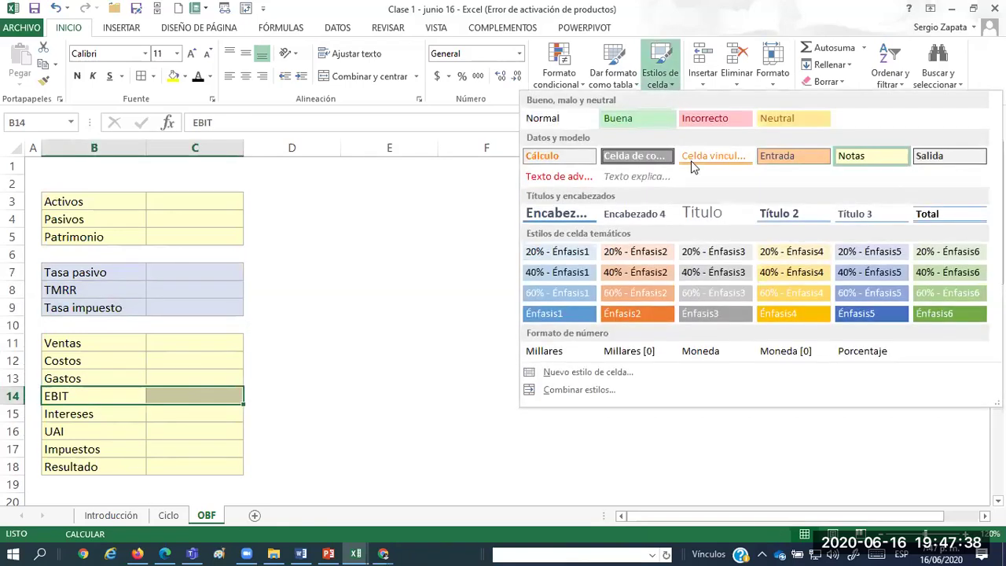
click(642, 274)
drag(96, 434, 170, 428)
key(F4)
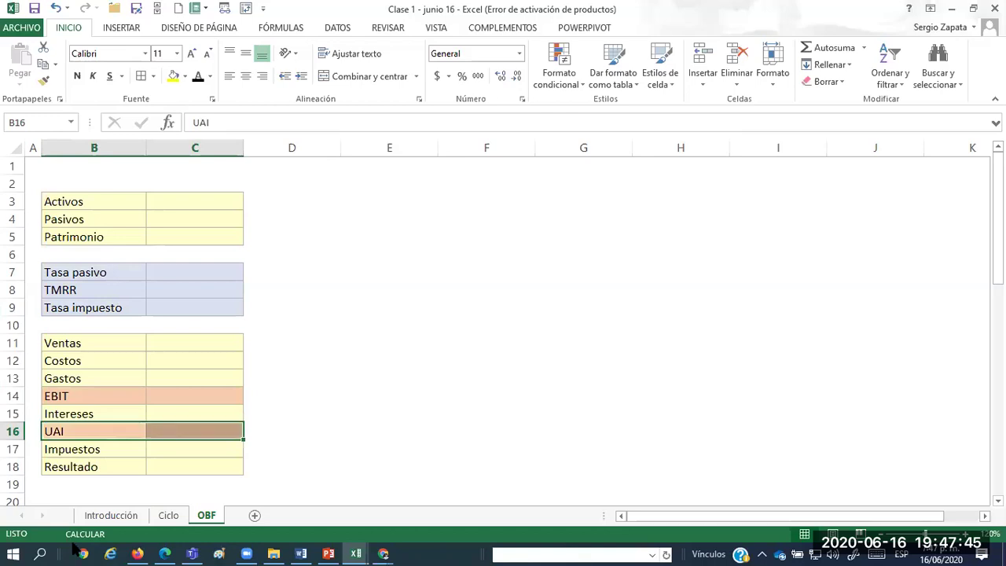
drag(97, 470, 185, 469)
key(F4)
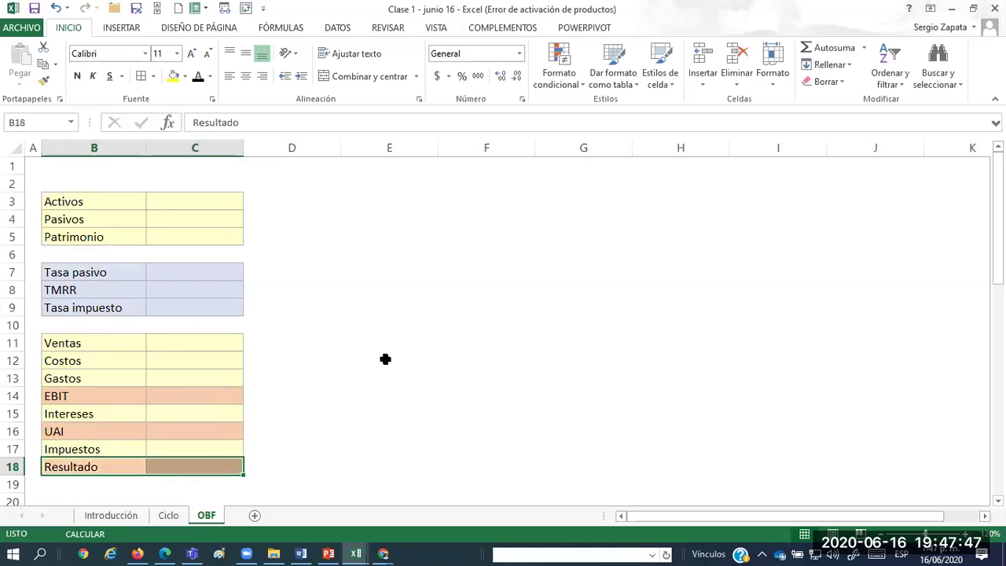
click(410, 308)
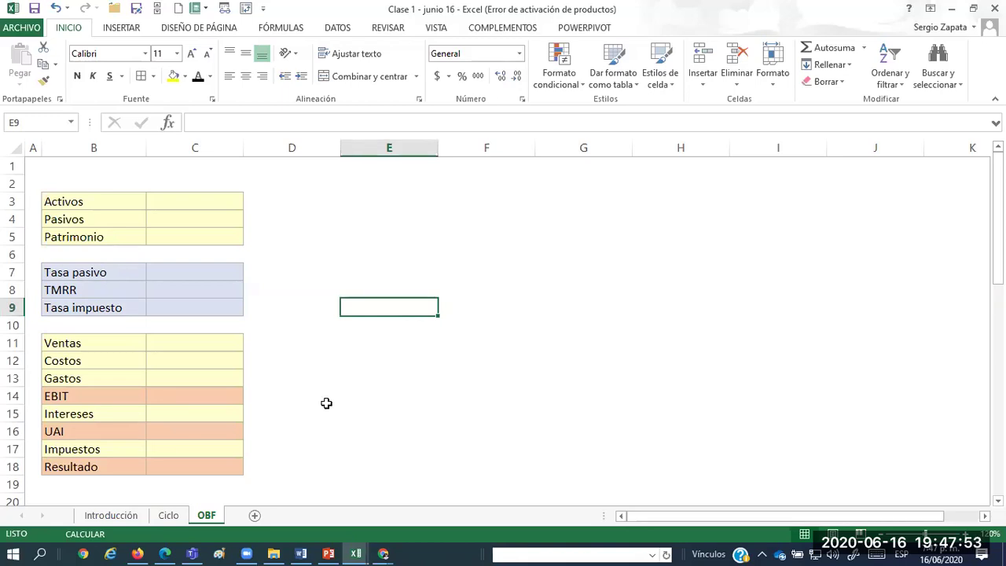
Replace all formulas on the Ciclo sheet with their values by copying the whole sheet and pasting it as values.
click(168, 515)
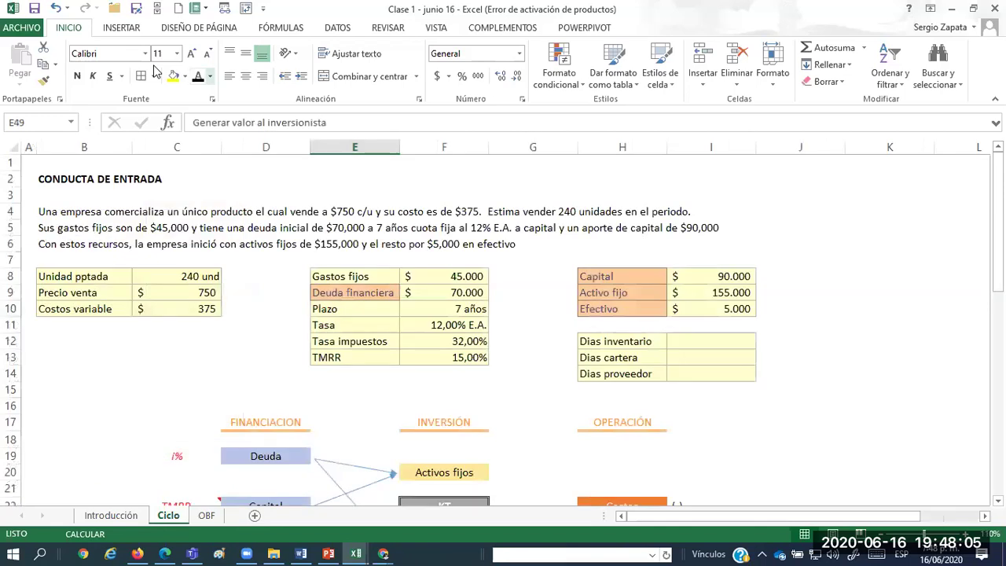
click(15, 149)
key(ctrl+c)
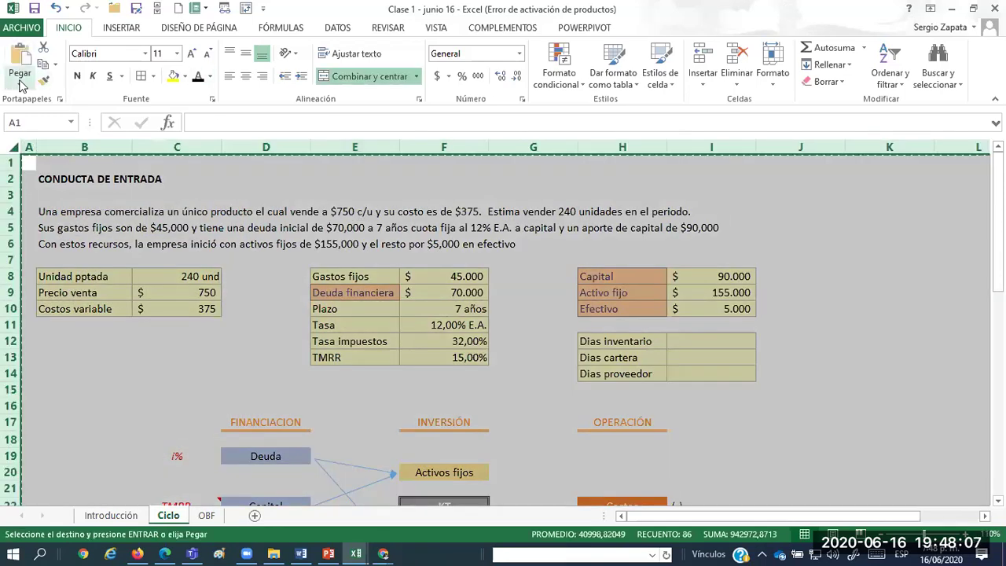
click(19, 79)
click(19, 181)
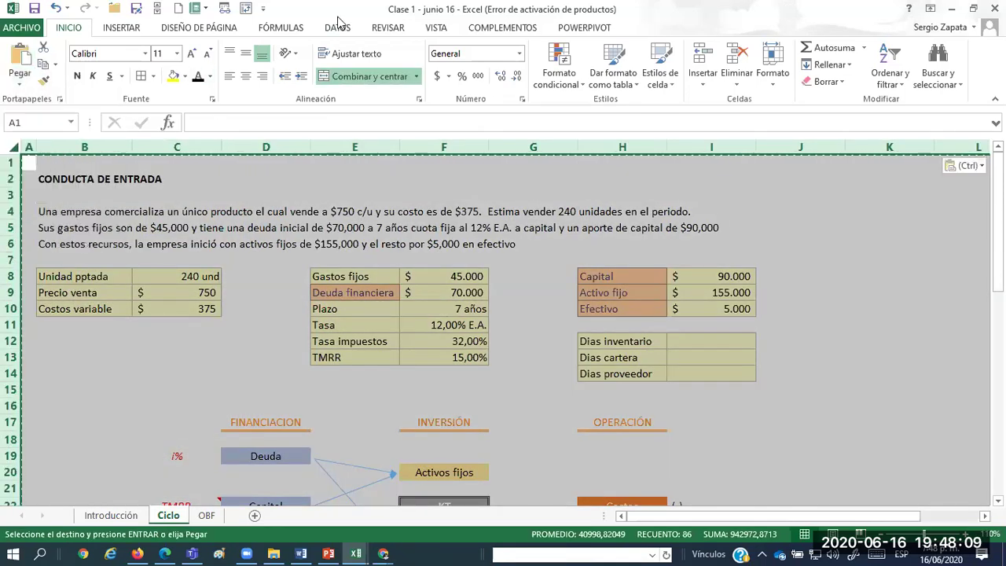
Delete all the workbook's defined names in the name manager and check the results section of the Ciclo sheet.
click(345, 30)
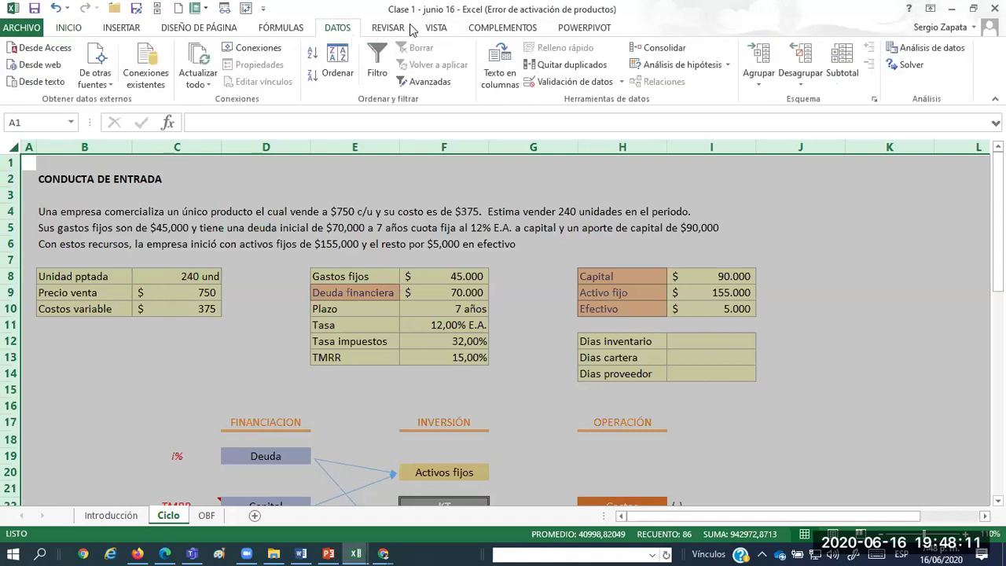
click(293, 28)
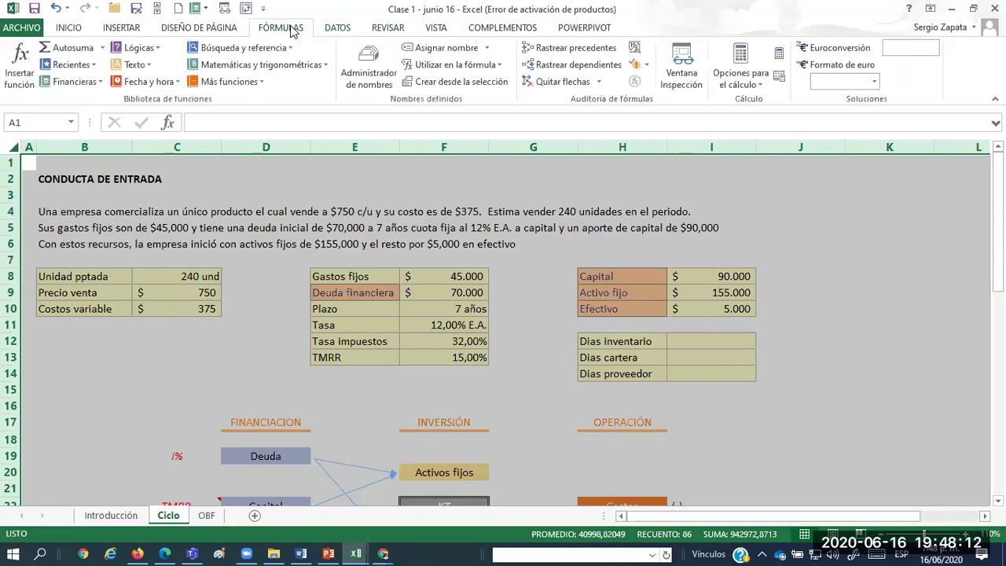
click(369, 64)
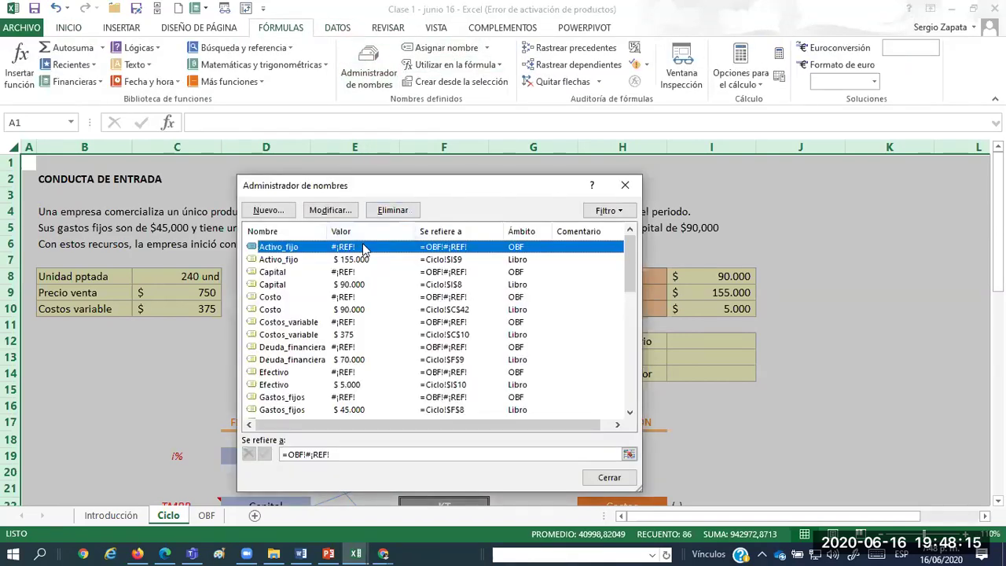
key(shift+End)
key(Delete)
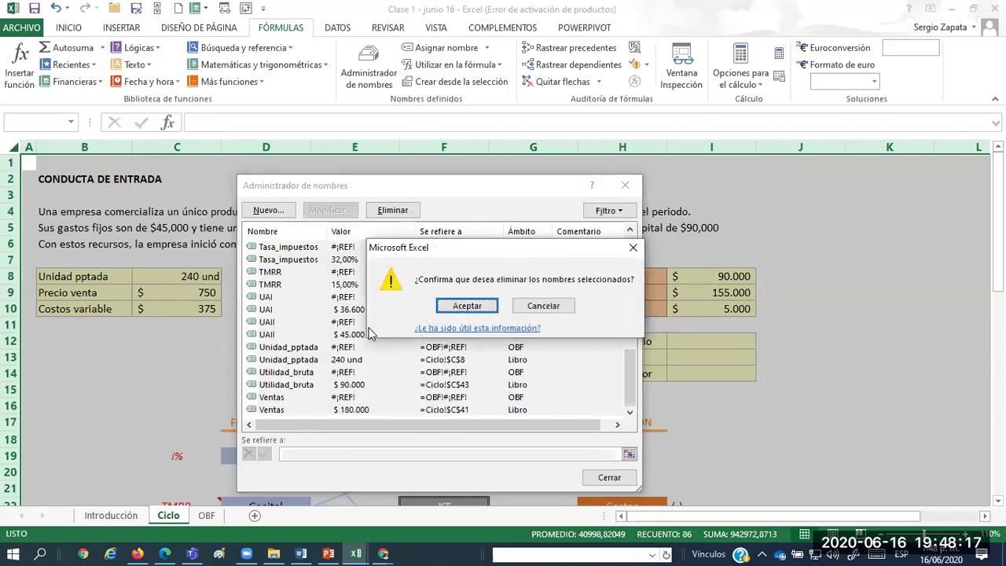
click(470, 306)
click(609, 477)
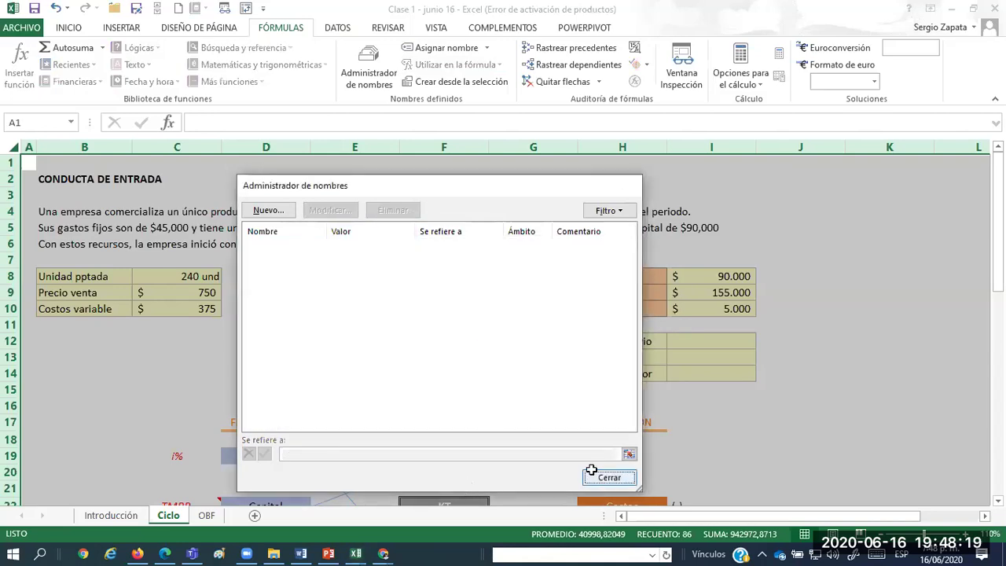
click(292, 358)
scroll(346, 294, down, 11)
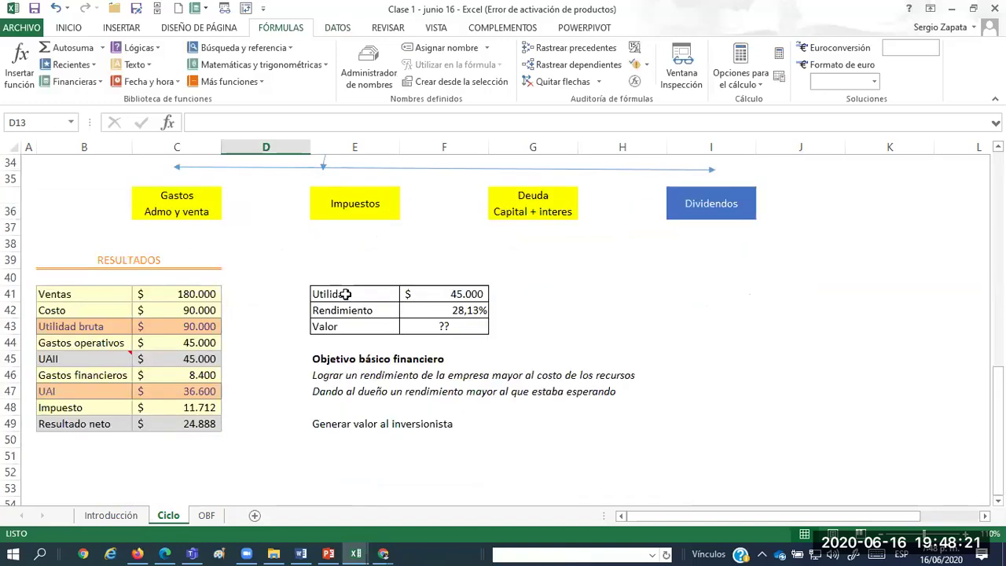
On the OBF sheet, centre cell C1 both vertically and horizontally.
scroll(346, 294, up, 11)
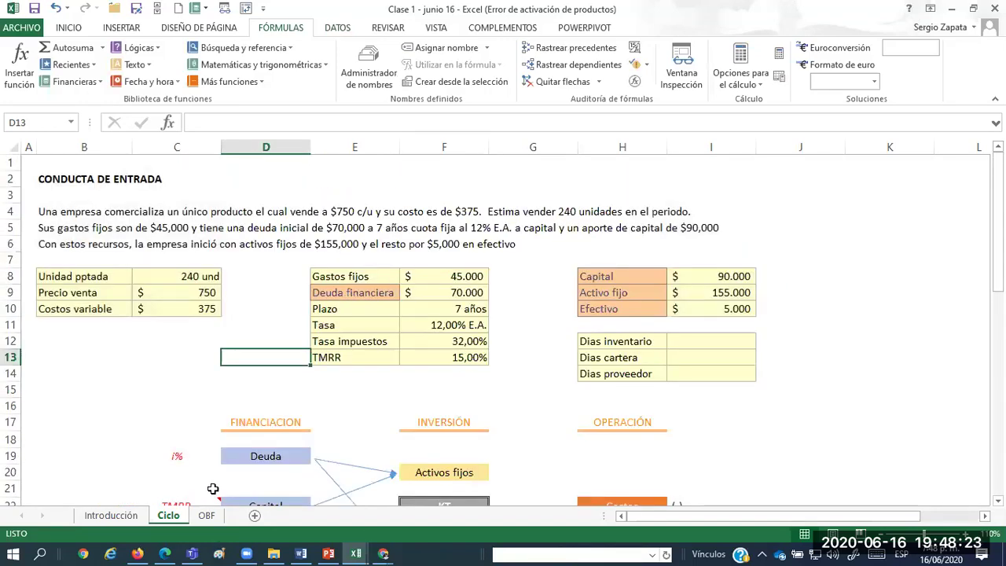
click(206, 515)
click(216, 337)
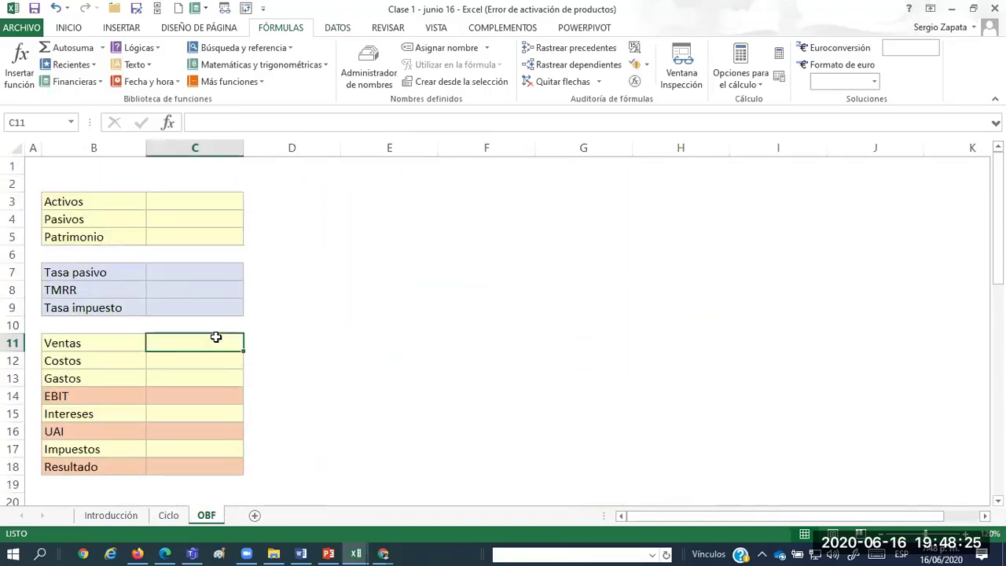
click(205, 165)
click(70, 28)
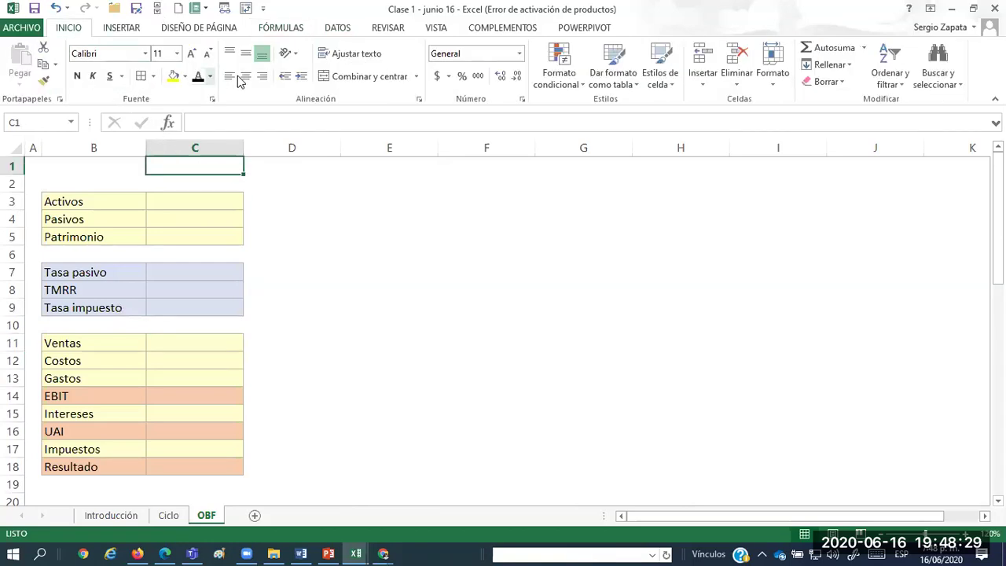
click(246, 52)
Narrow column D of the OBF sheet to a slim spacer column beside the table.
click(322, 252)
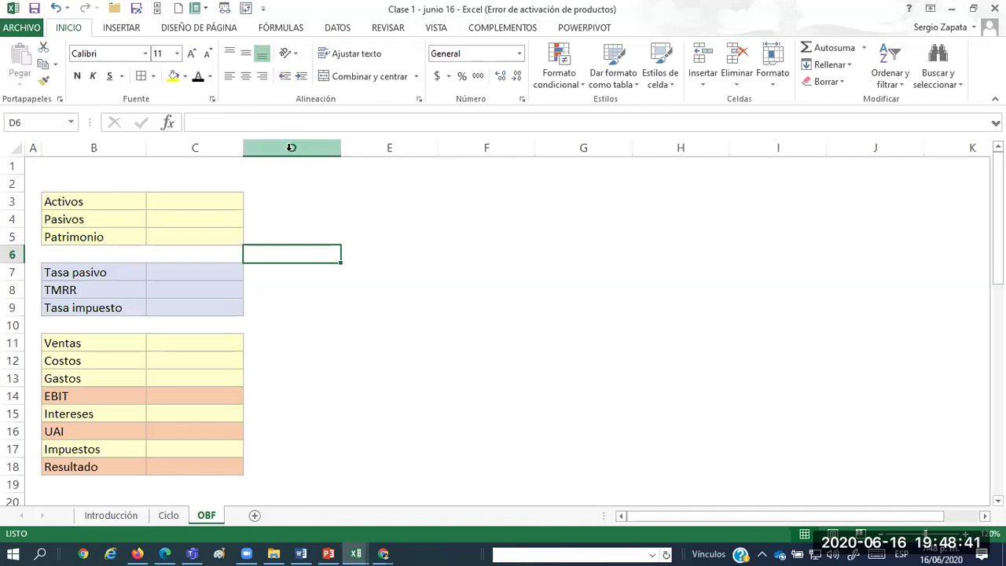
drag(338, 152, 270, 158)
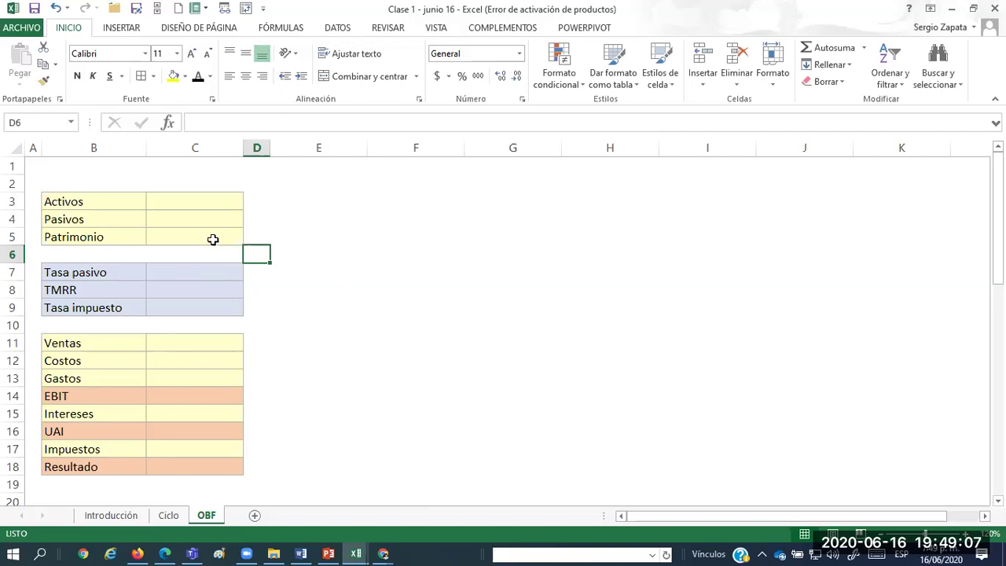
click(210, 165)
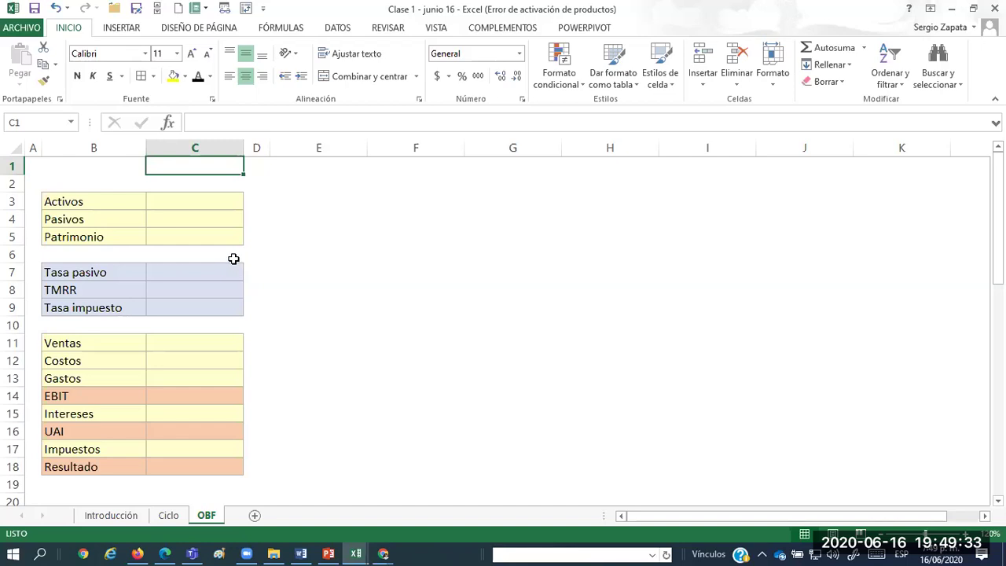
In the quick access toolbar options, list all commands and locate the second Barra de desplazamiento control command.
click(32, 28)
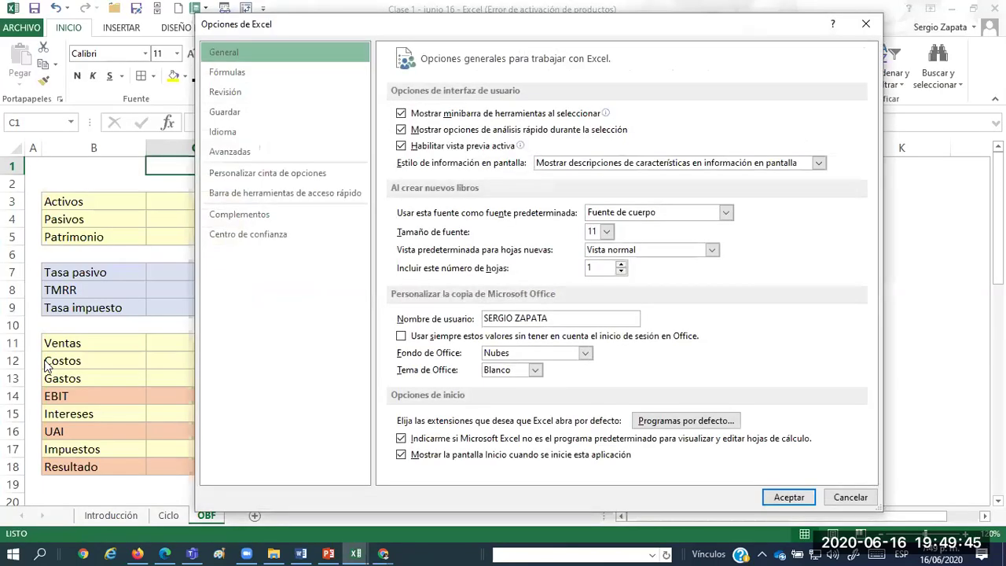
click(306, 197)
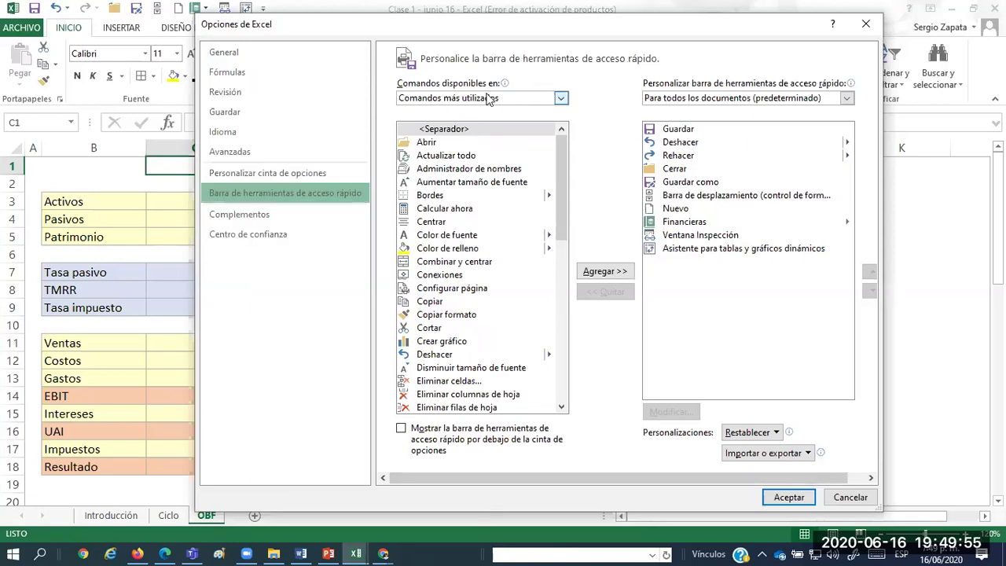
click(487, 98)
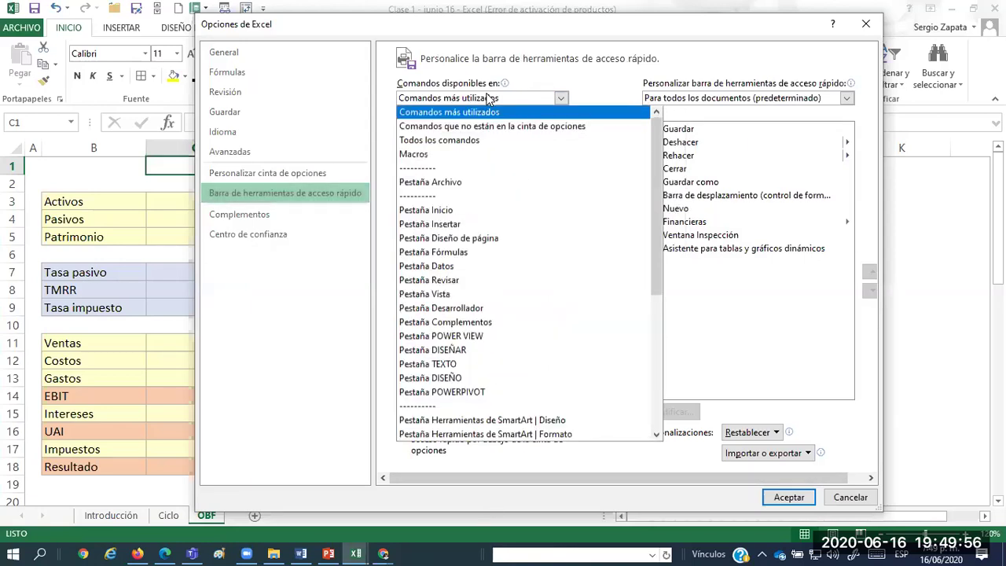
click(474, 143)
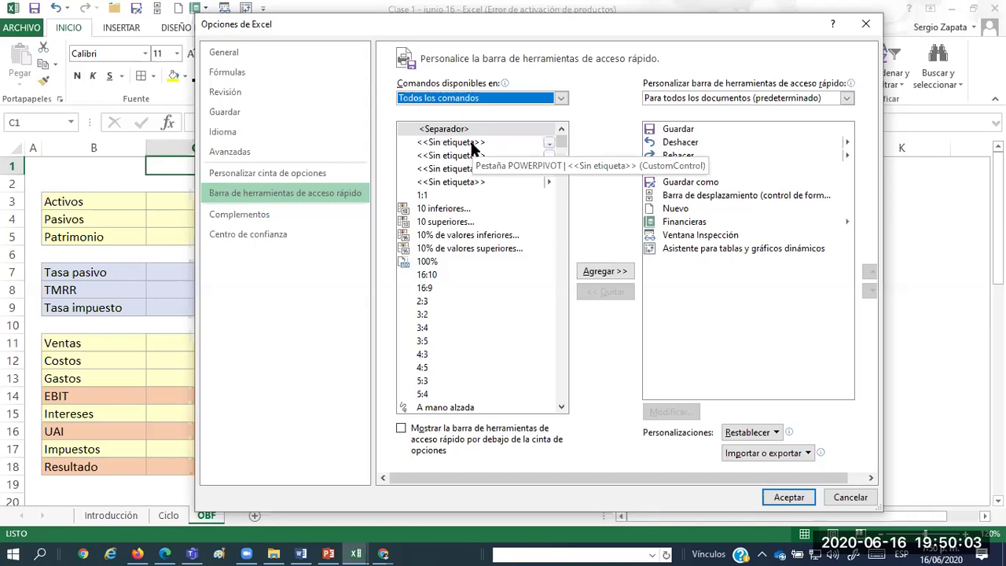
click(465, 288)
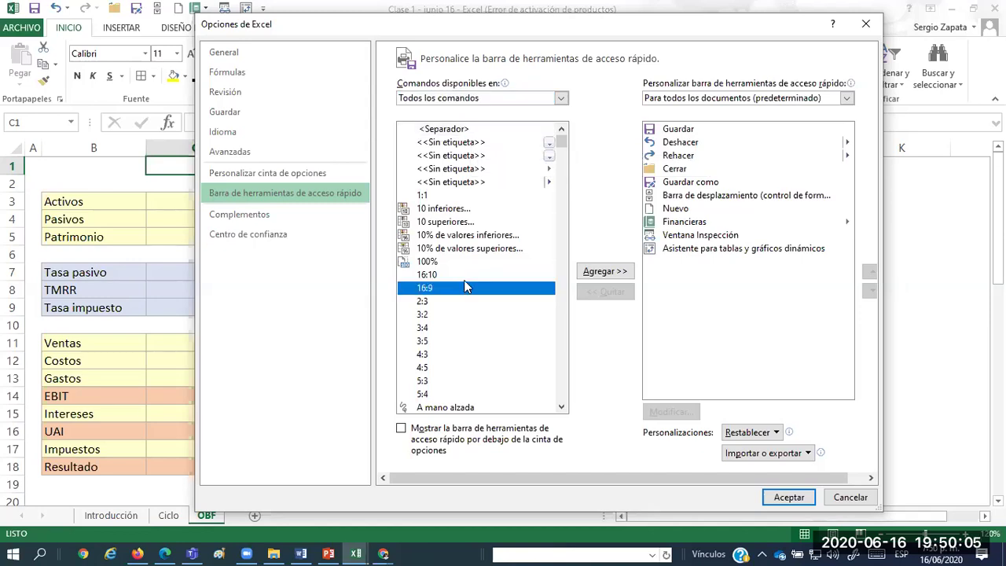
key(b)
scroll(470, 283, down, 4)
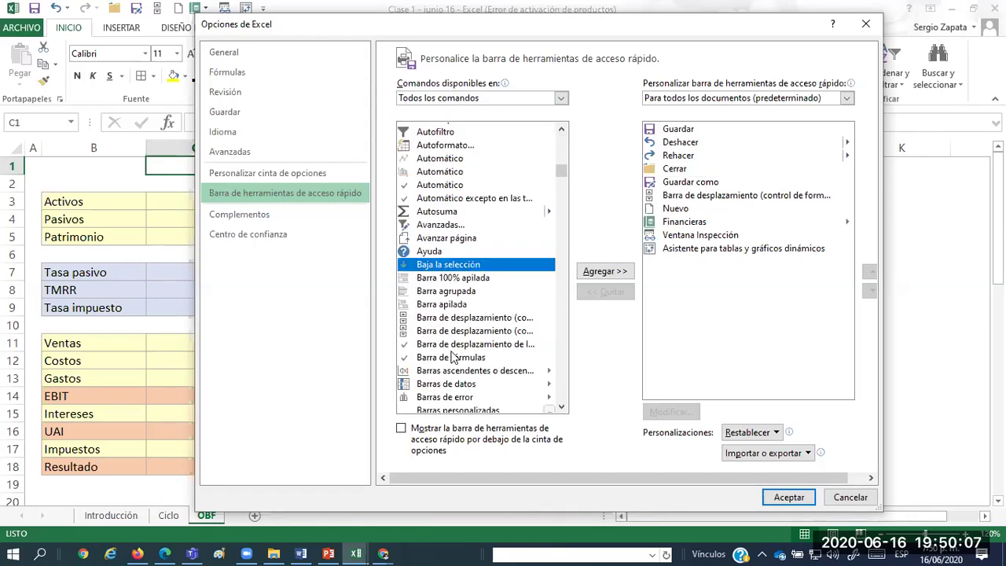
scroll(453, 360, down, 1)
click(464, 297)
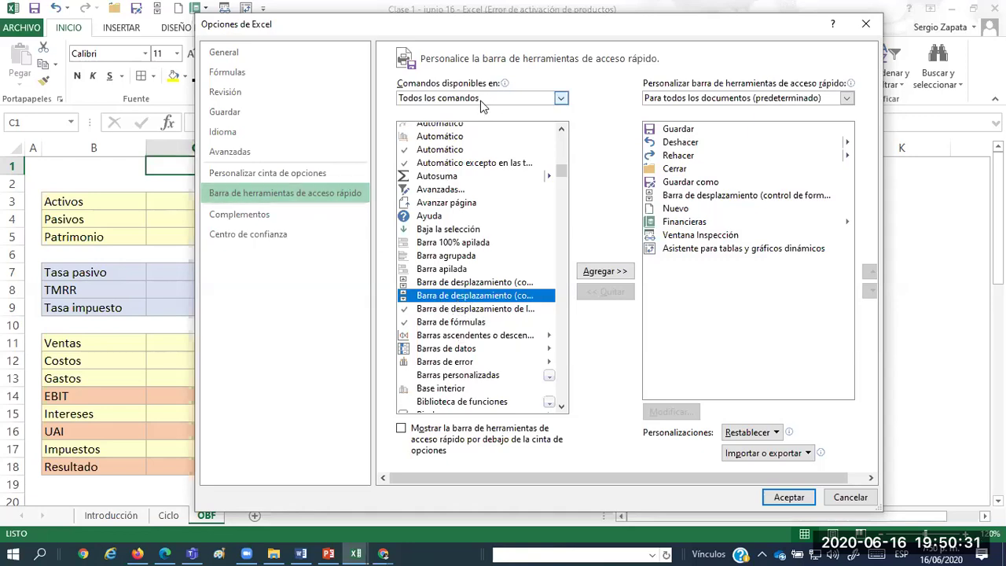
Reselect Todos los comandos as the command source and highlight the second Barra de desplazamiento control again.
click(437, 220)
click(496, 100)
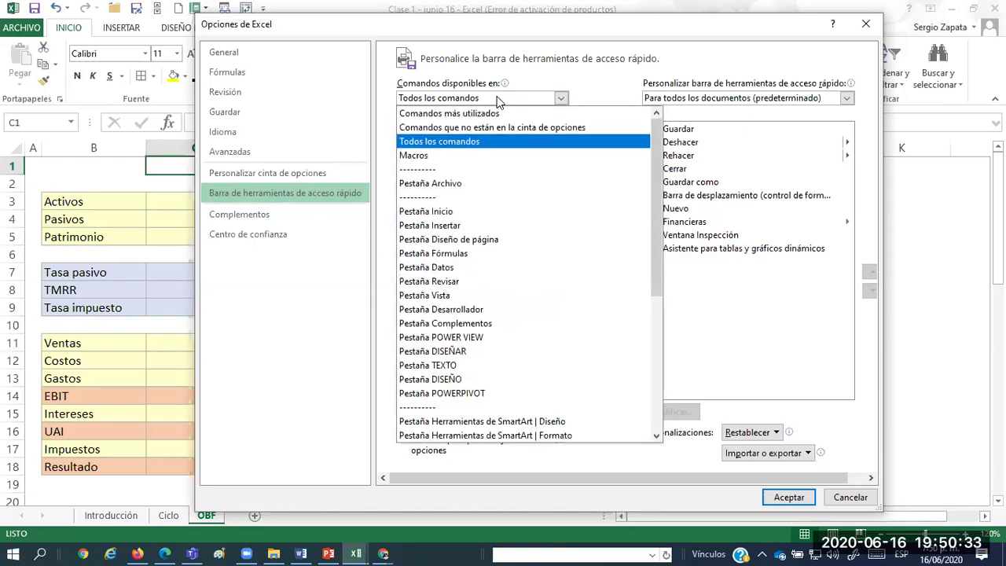
click(482, 141)
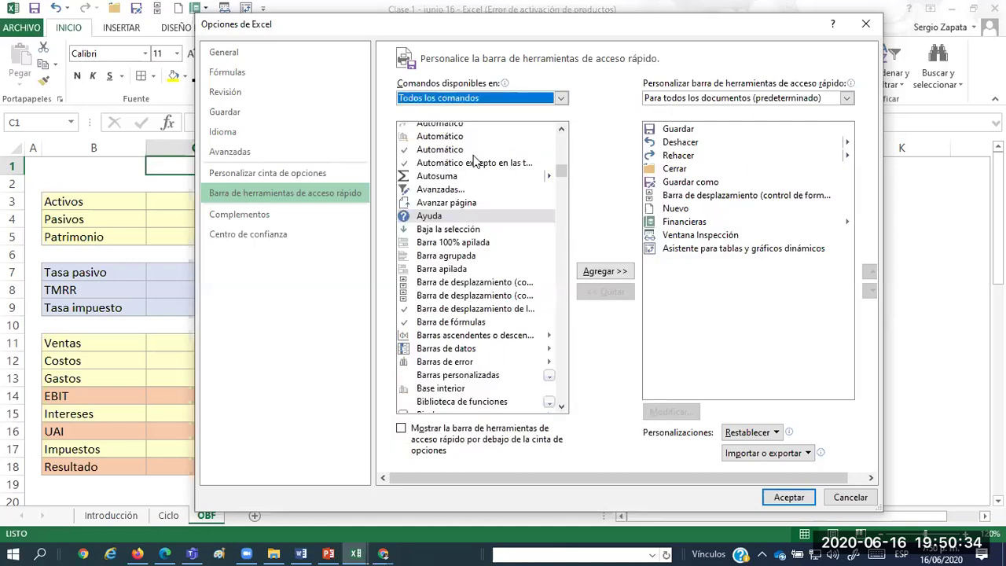
click(460, 285)
click(447, 295)
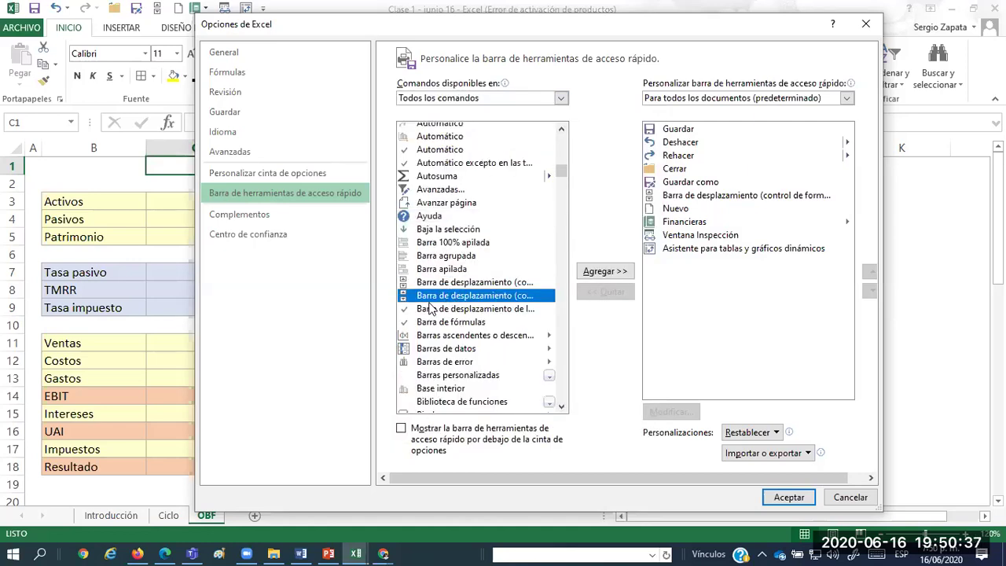
Locate the Financieras command in the full command list and close the options with the toolbar as it is.
scroll(430, 308, down, 2)
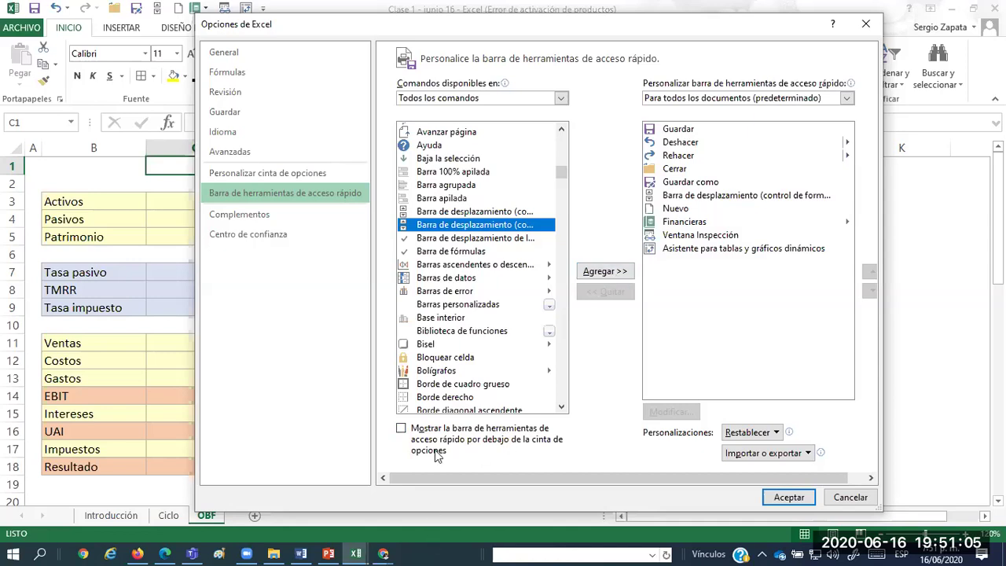
click(458, 305)
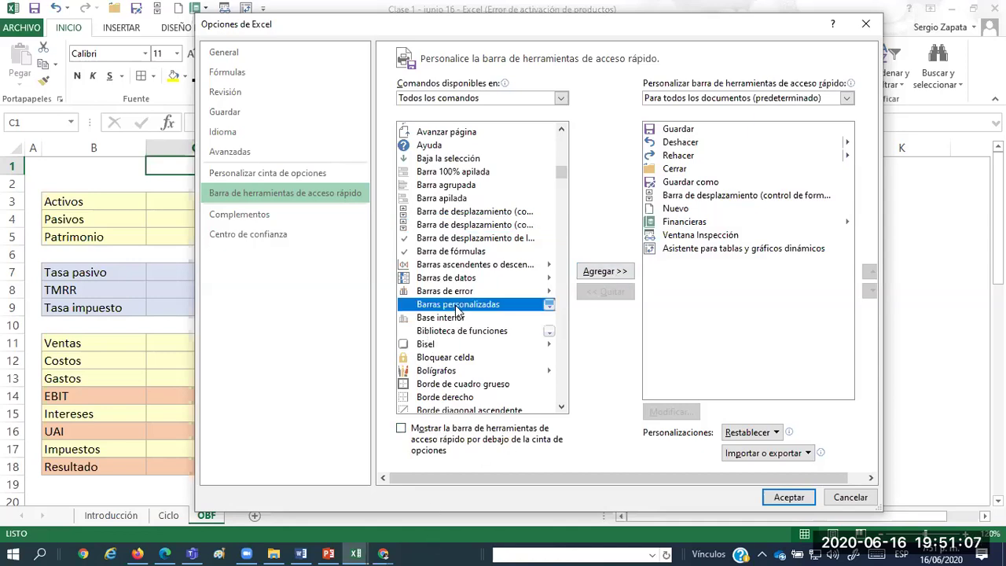
key(f)
scroll(459, 323, down, 5)
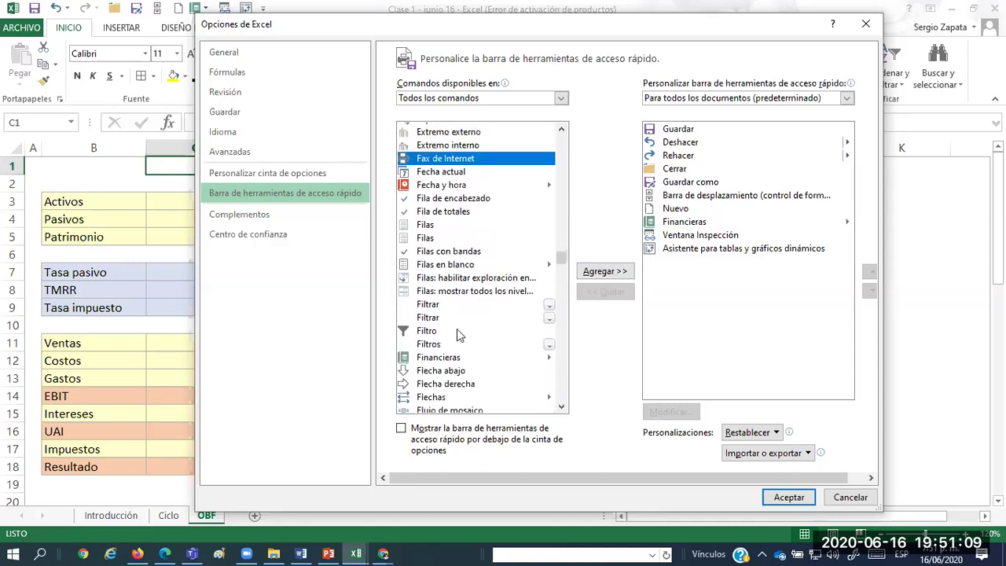
click(459, 323)
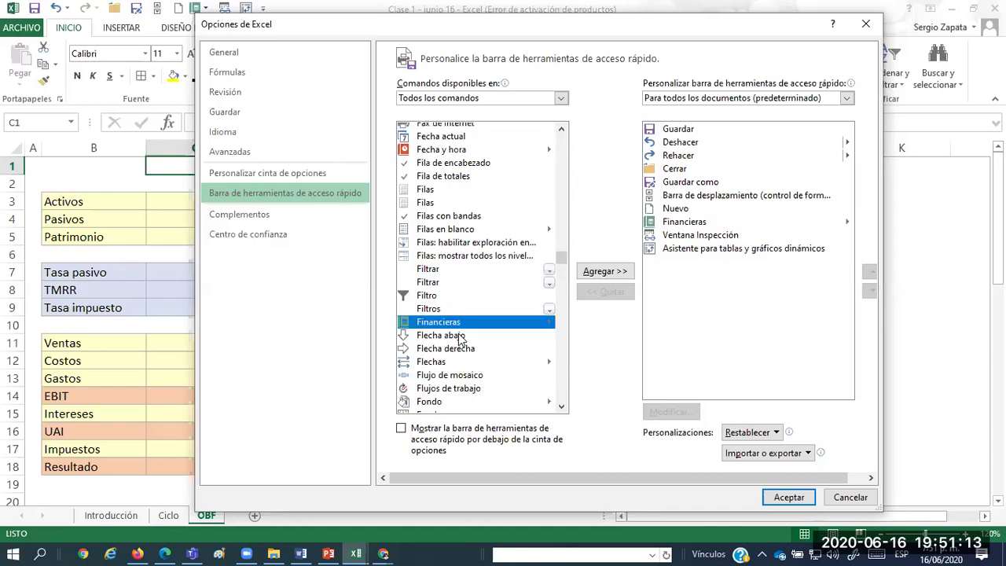
scroll(462, 340, down, 2)
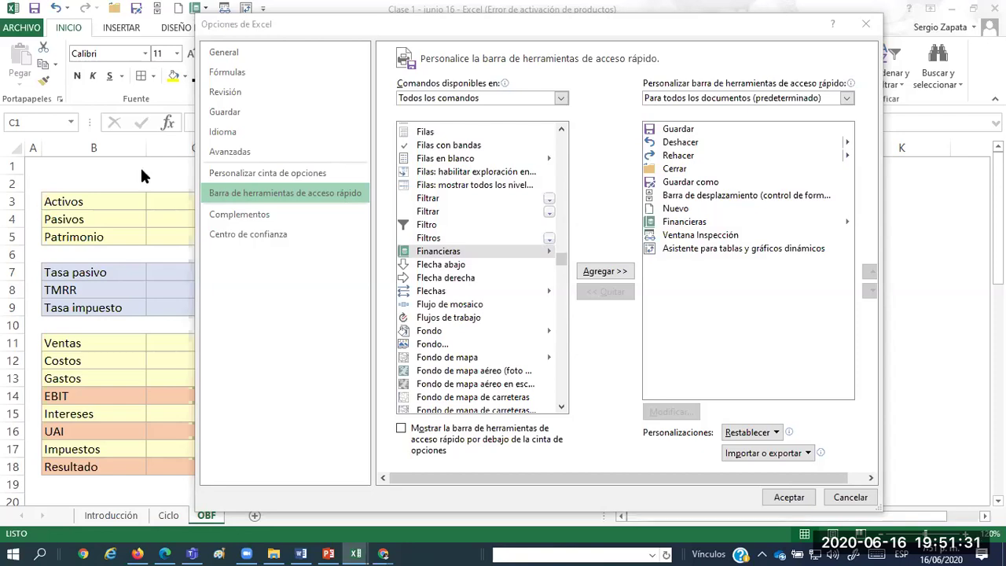
click(464, 256)
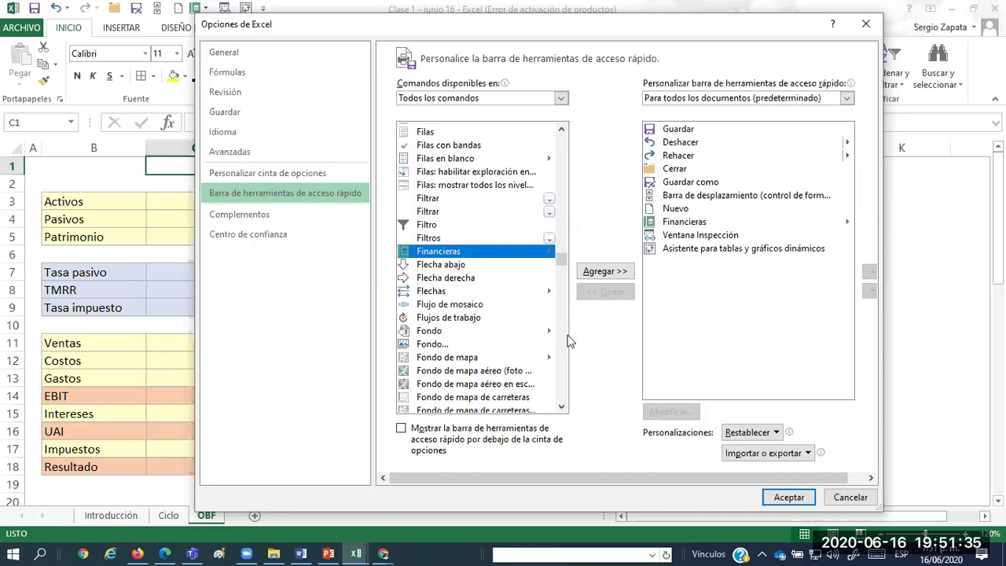
click(786, 498)
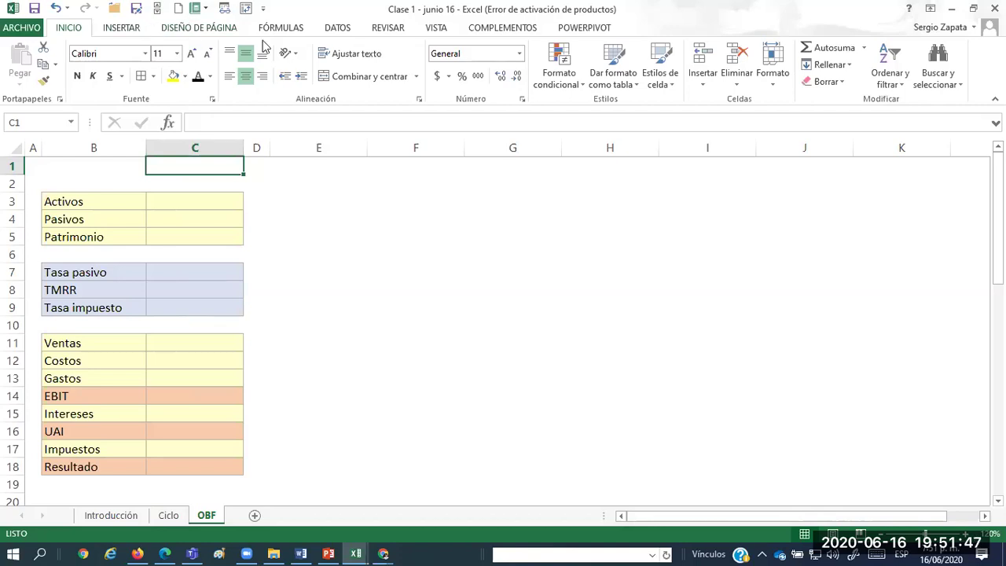
Insert a small horizontal scroll bar form control in row 5, across the boundary of columns E and F.
click(158, 11)
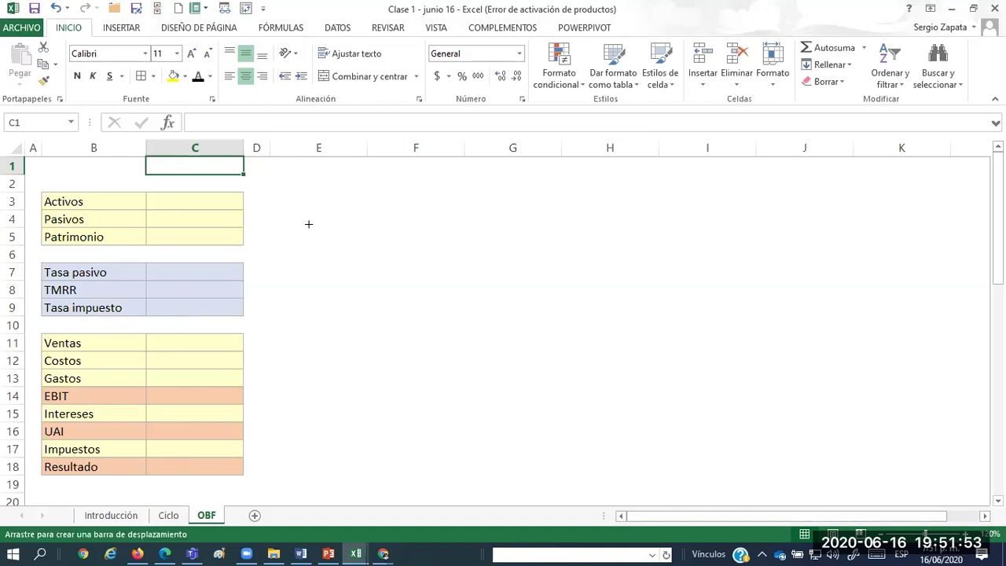
drag(311, 224, 375, 244)
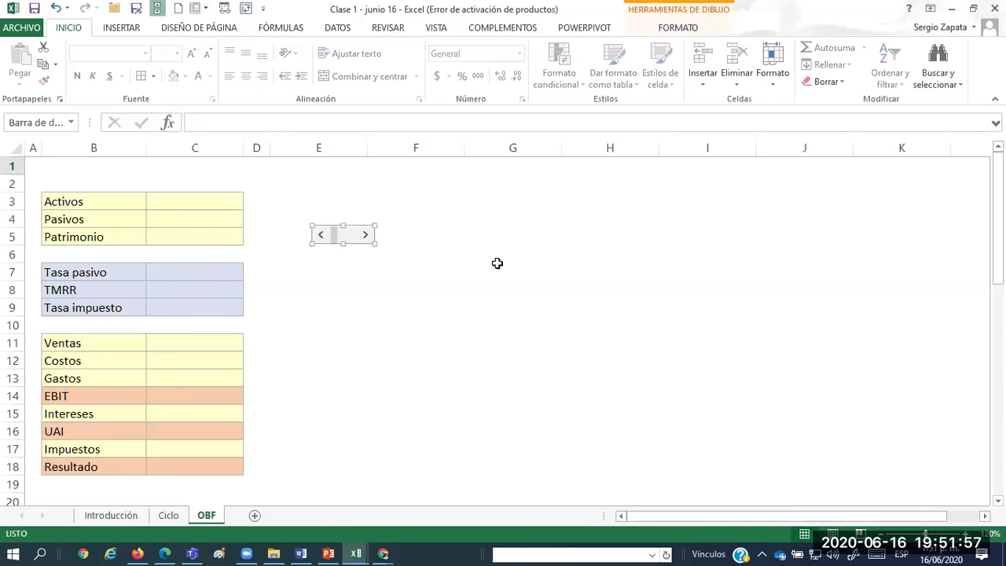
shift+click(528, 367)
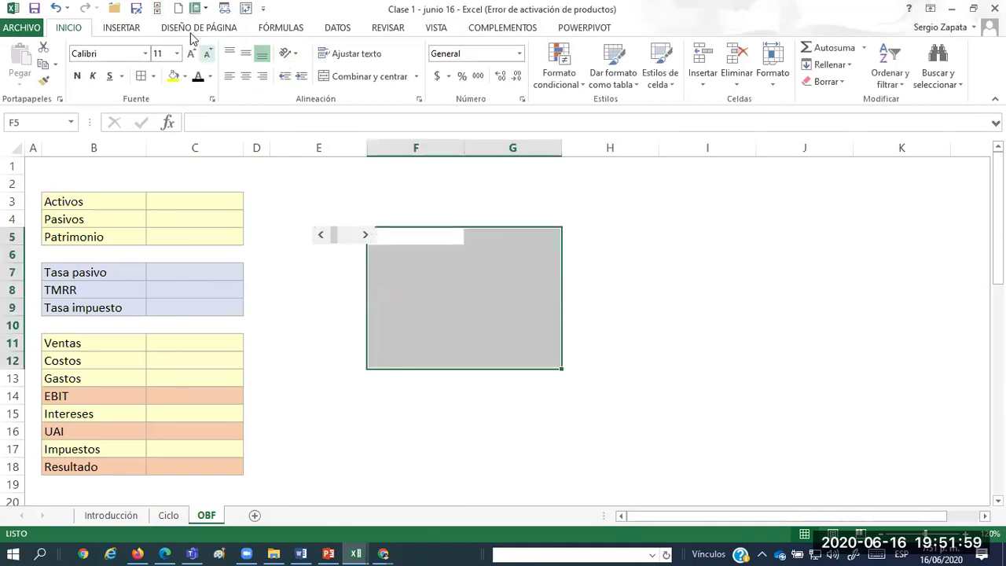
Try drawing a large scroll bar control over about H9:H15, and delete it.
click(158, 12)
mouse_move(570, 299)
mouse_down()
mouse_move(655, 438)
mouse_move(655, 427)
mouse_up()
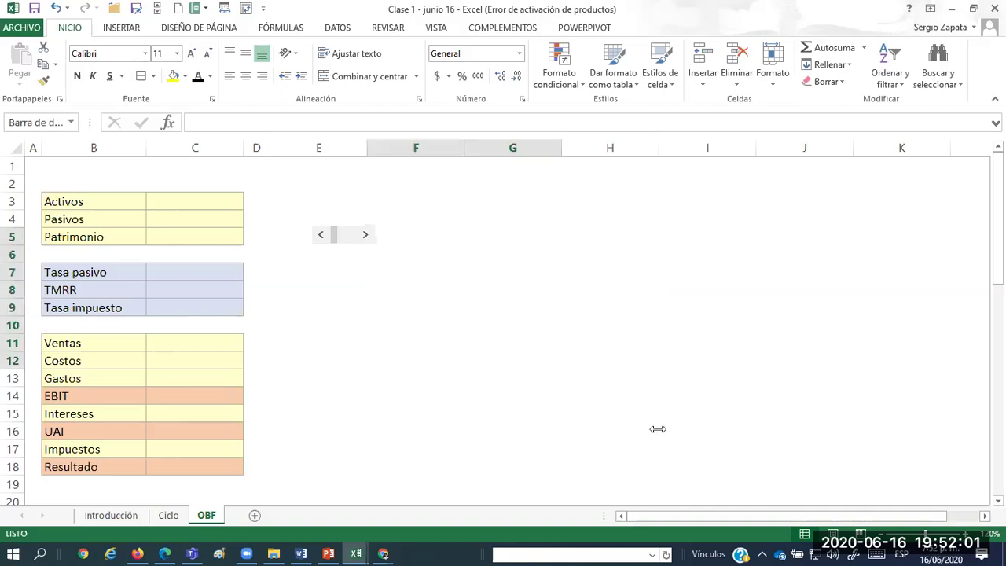
key(Delete)
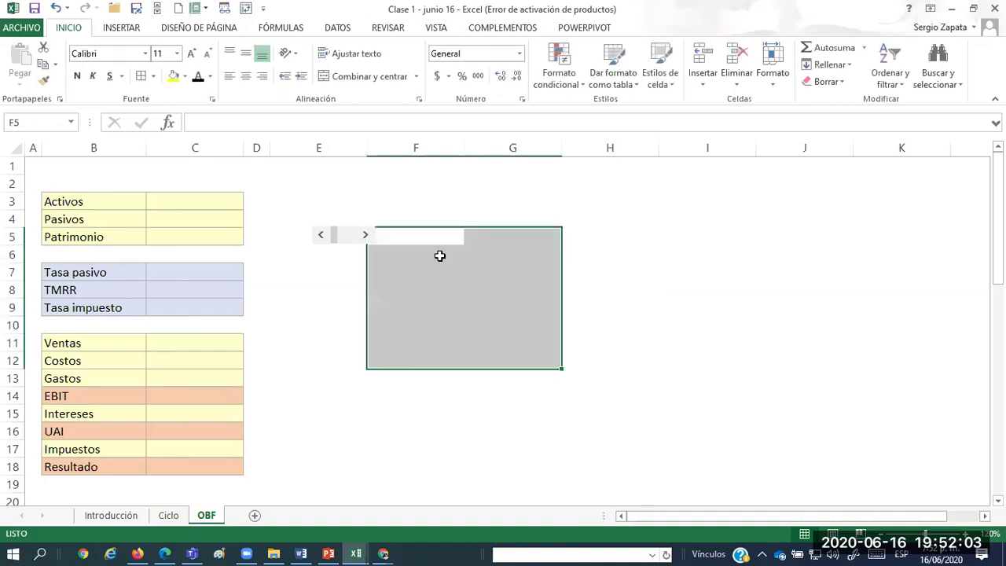
Insert a small horizontal scroll bar in row 2 between columns F and G, and delete the earlier one in row 5.
click(454, 182)
click(157, 10)
drag(448, 178, 504, 191)
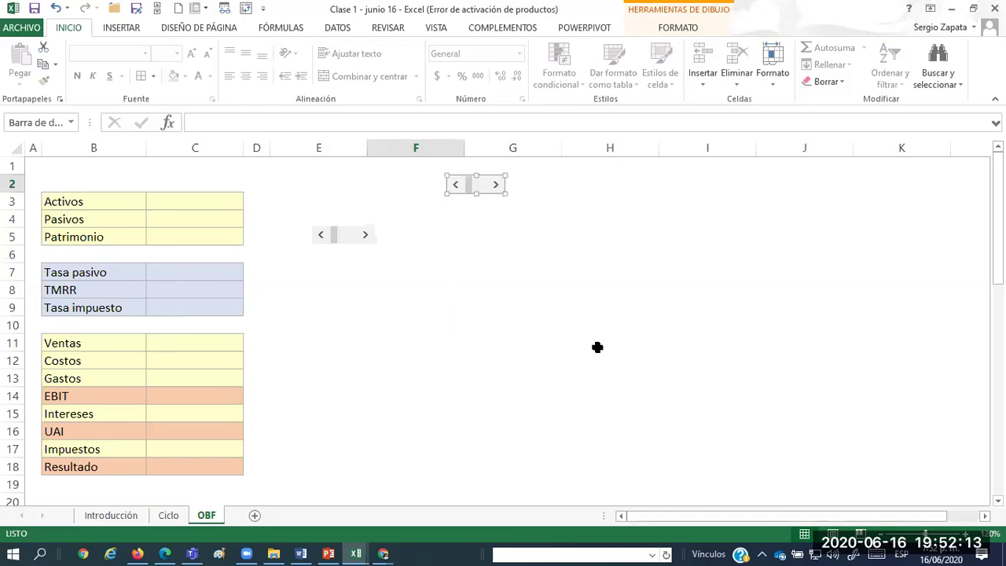
click(365, 236)
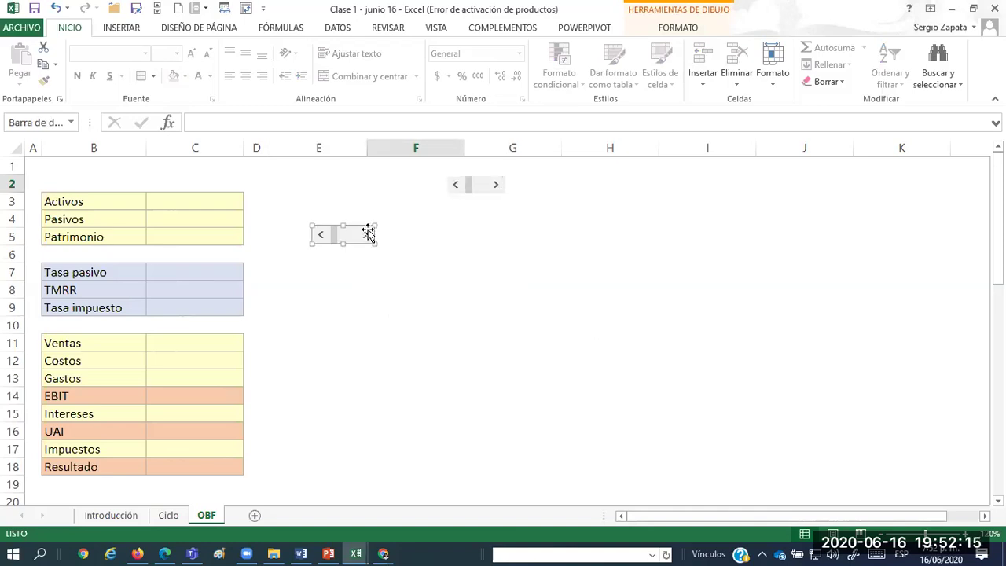
key(Delete)
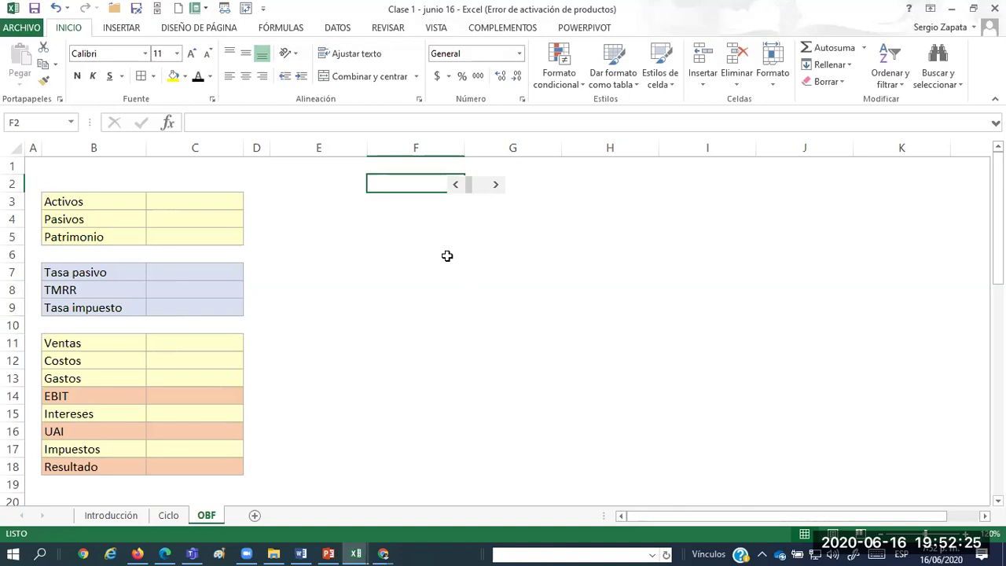
Move the remaining scroll bar to rows 3 and 4 at the boundary of columns E and F.
right_click(494, 182)
click(479, 184)
drag(479, 184, 353, 212)
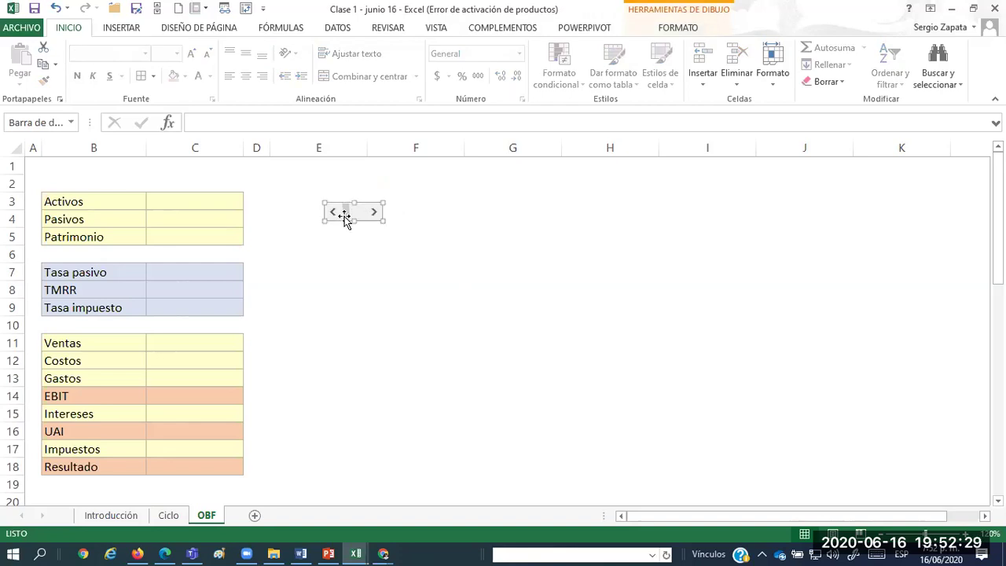
click(385, 287)
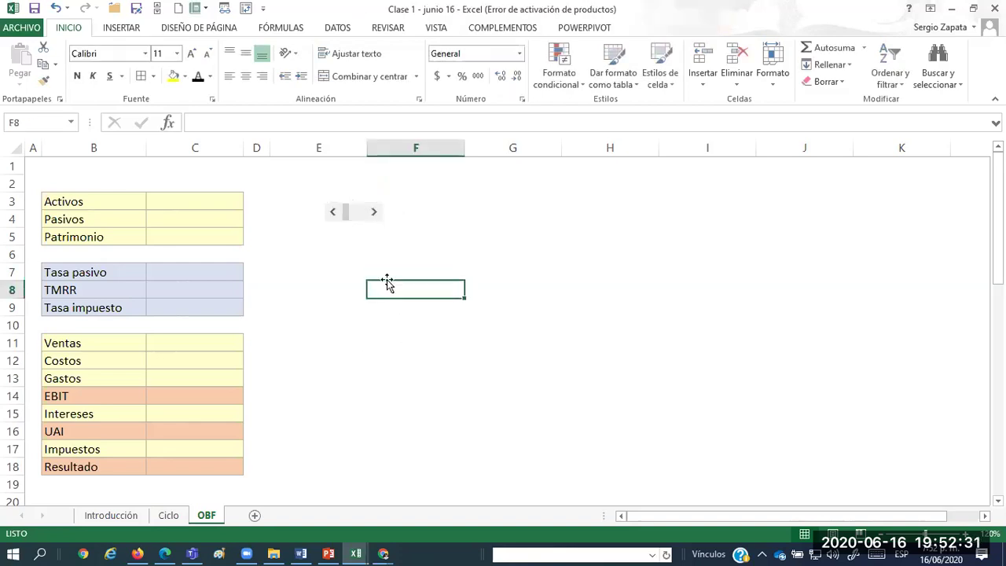
Insert a second small horizontal scroll bar across rows 6 and 7 at the boundary of columns G and H.
click(157, 9)
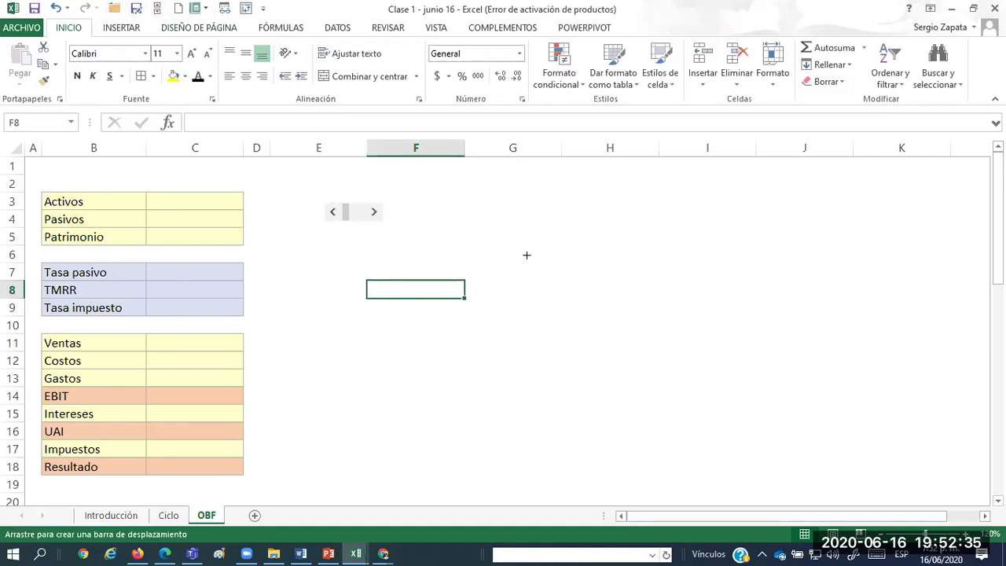
drag(527, 256, 592, 273)
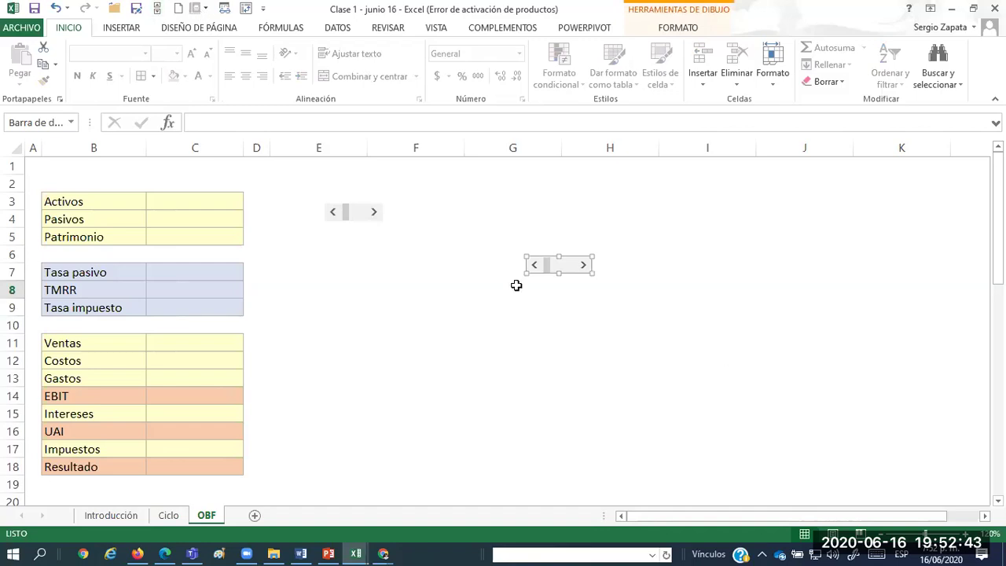
Try drawing a small horizontal scroll bar around rows 11 to 13 at the boundary of columns F and G, and delete it.
click(157, 8)
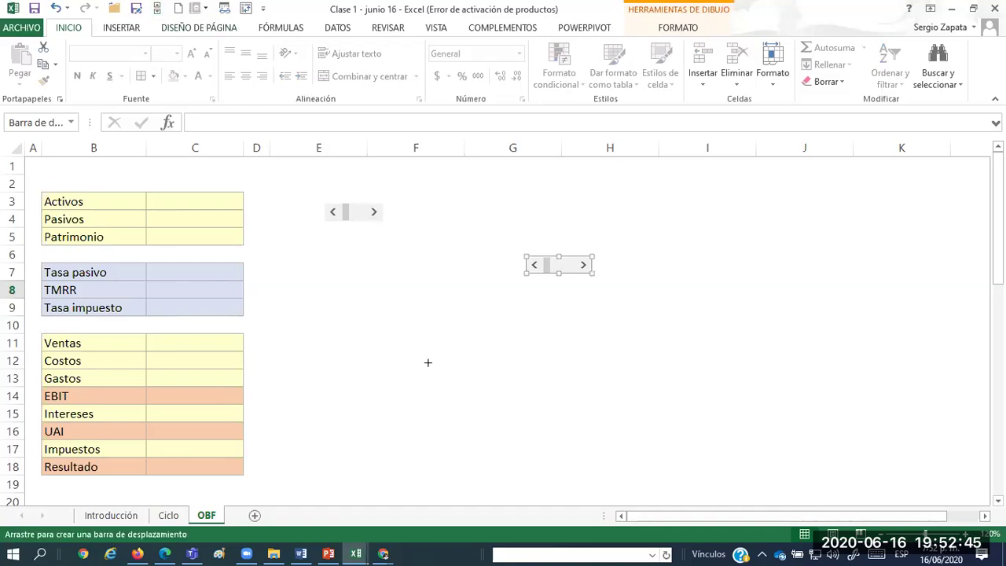
drag(424, 357, 478, 375)
right_click(458, 365)
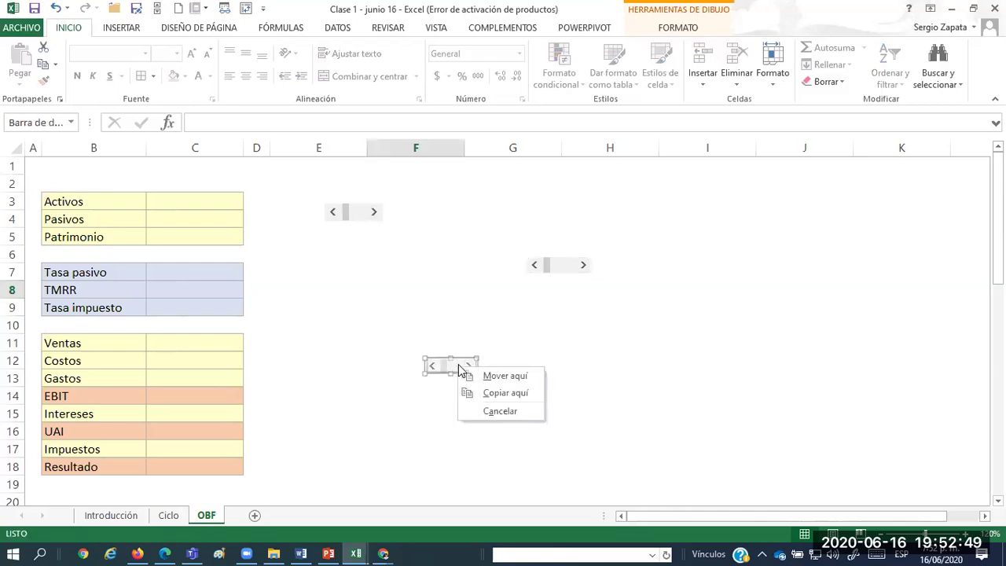
click(504, 340)
right_click(445, 363)
key(Escape)
key(Delete)
Delete the two remaining scroll bars, near G6:H7 and E3:F4.
ctrl+click(550, 264)
key(Delete)
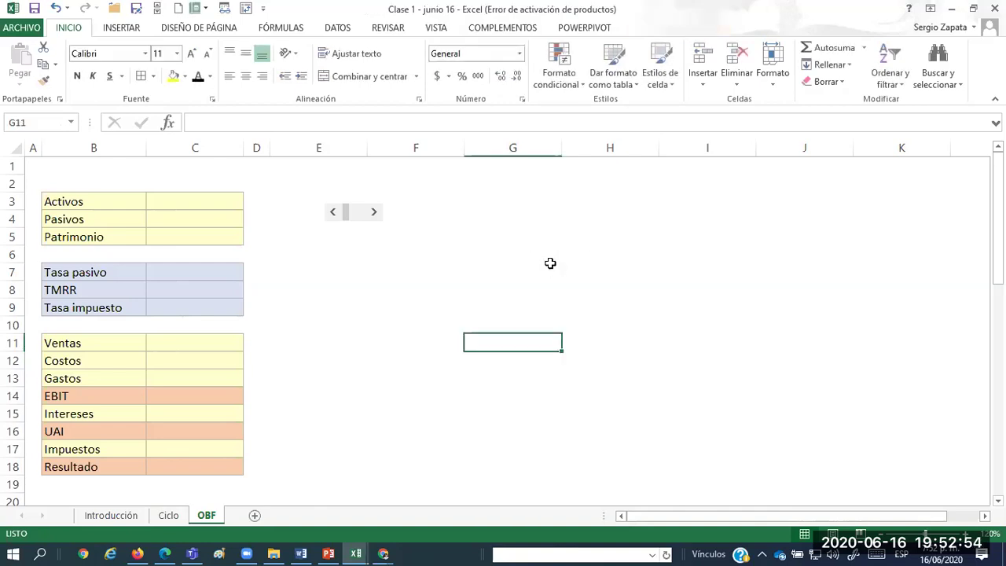
ctrl+click(333, 208)
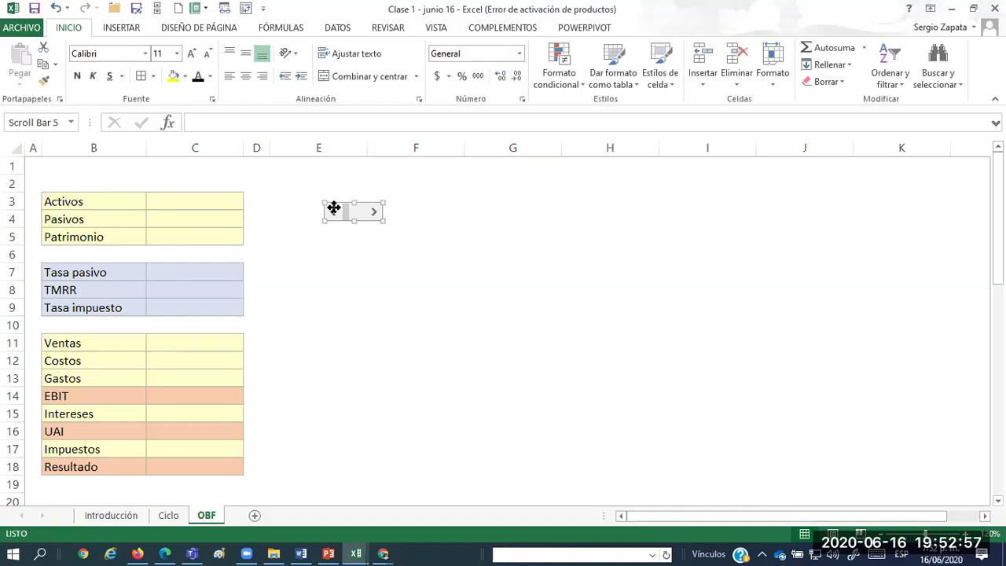
key(Delete)
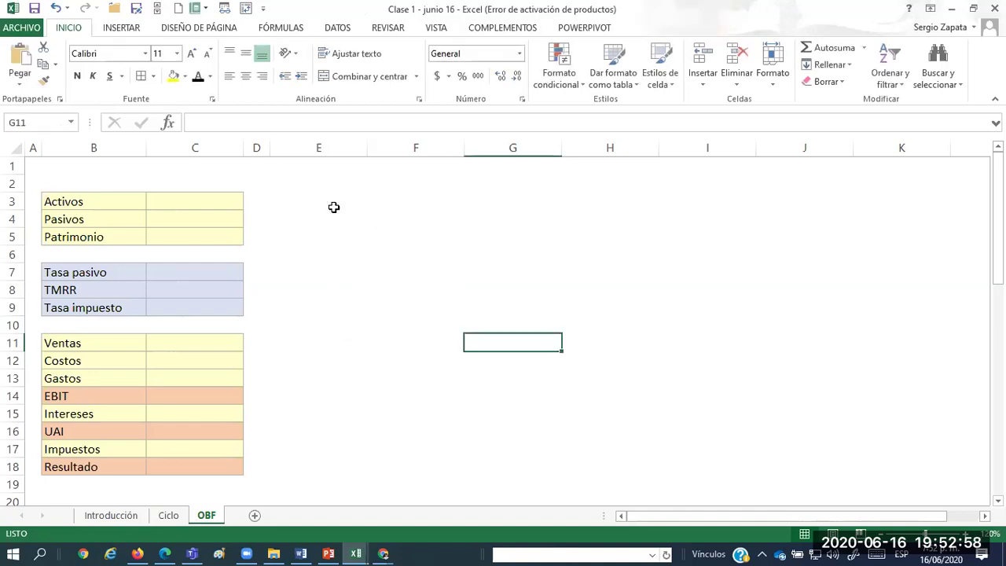
Insert a small horizontal scroll bar form control in column F across rows 6 and 7.
click(156, 7)
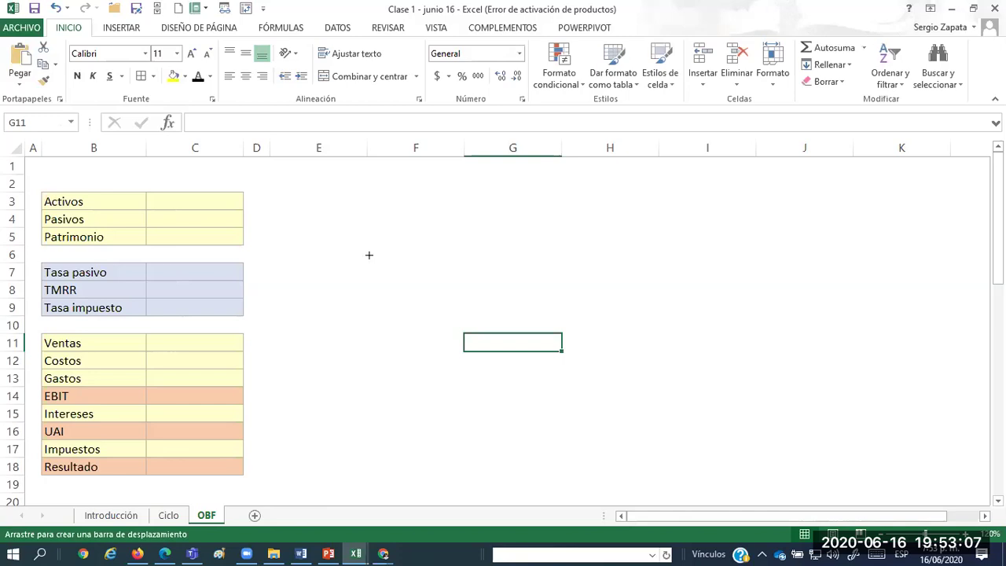
drag(369, 255, 428, 271)
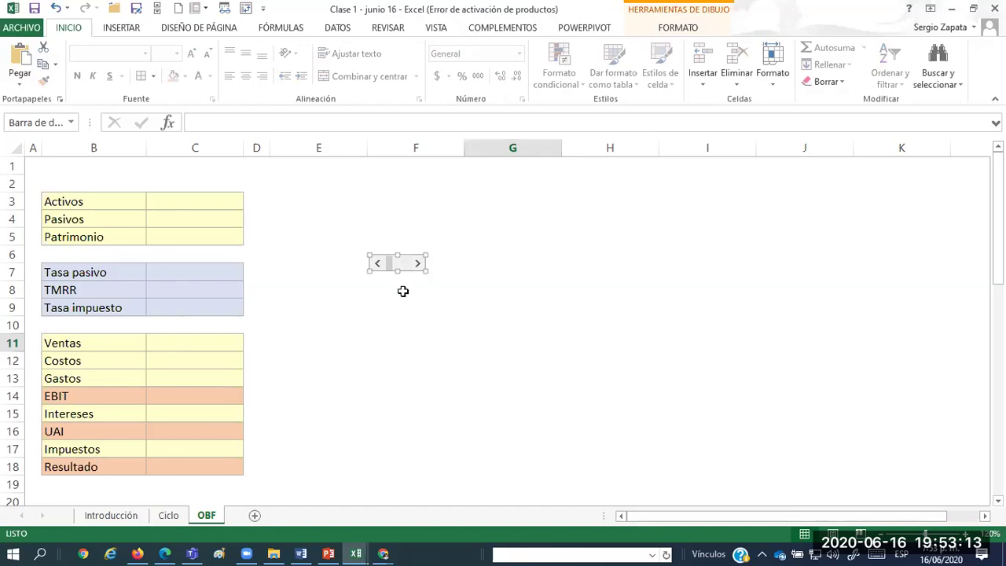
click(403, 290)
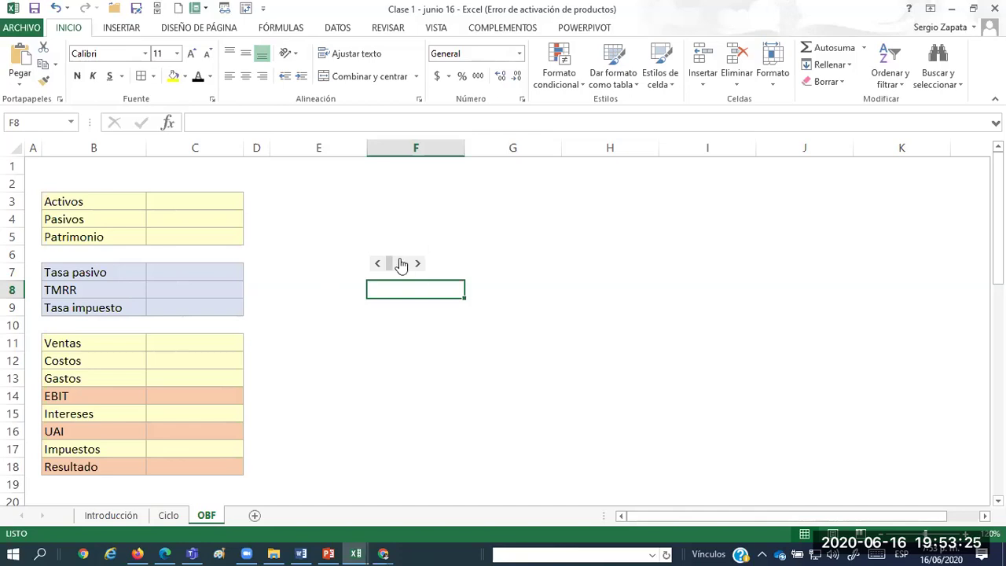
Set the scroll bar's minimum to 0, maximum to 95, increment to 5 and page change to 5.
right_click(401, 264)
key(Escape)
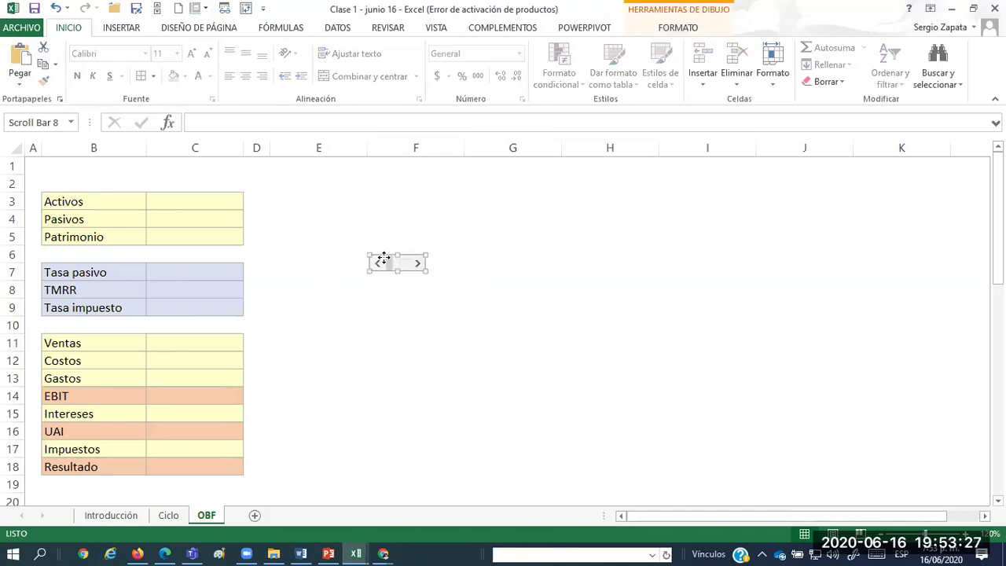
right_click(385, 260)
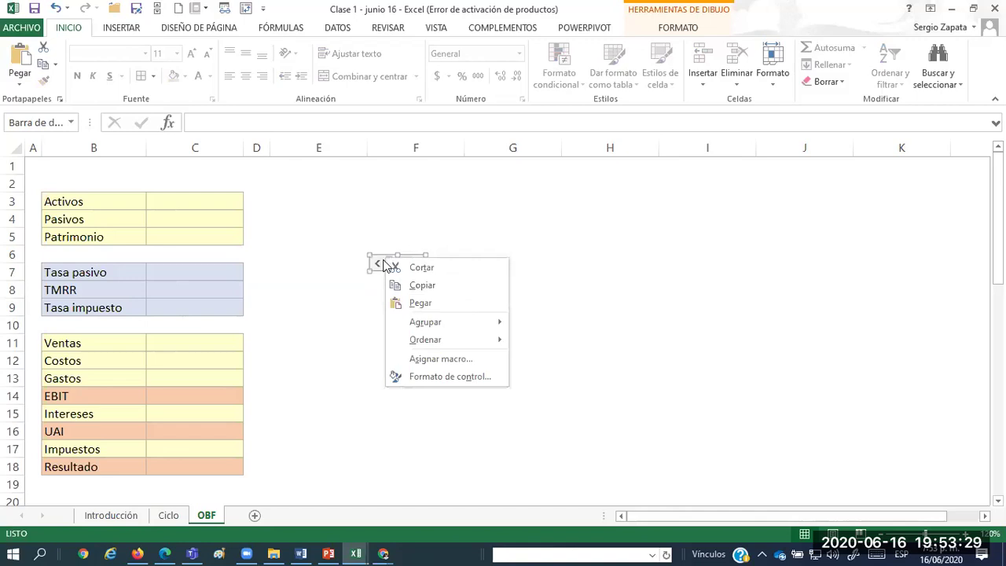
click(460, 379)
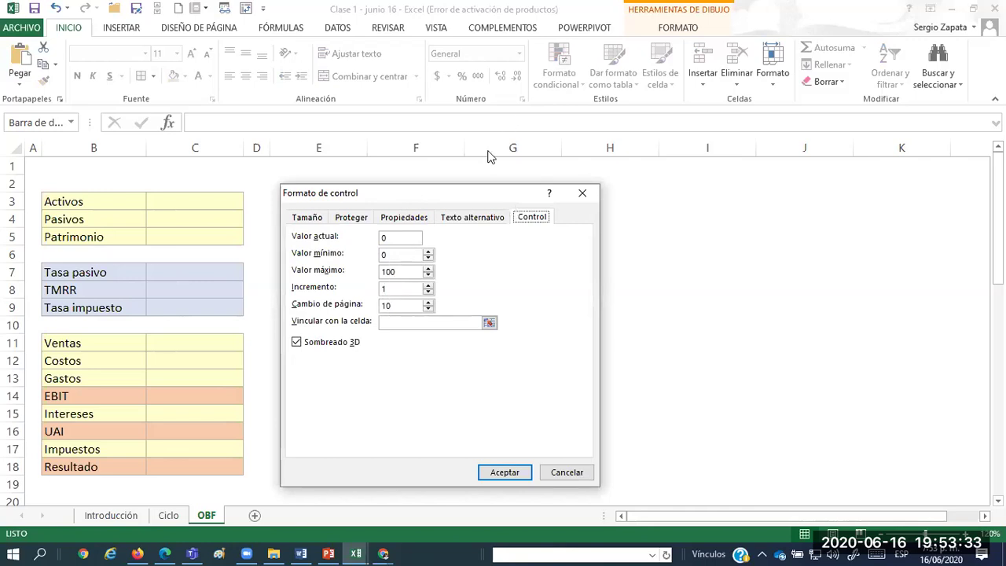
drag(492, 195, 704, 184)
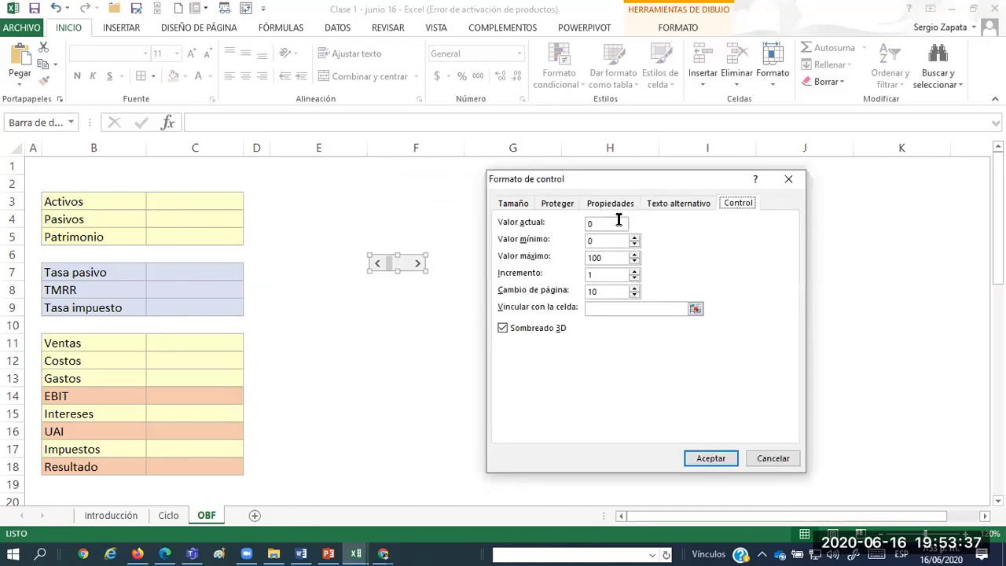
key(Tab)
text(0)
key(Tab)
text(95)
key(Tab)
key(Tab)
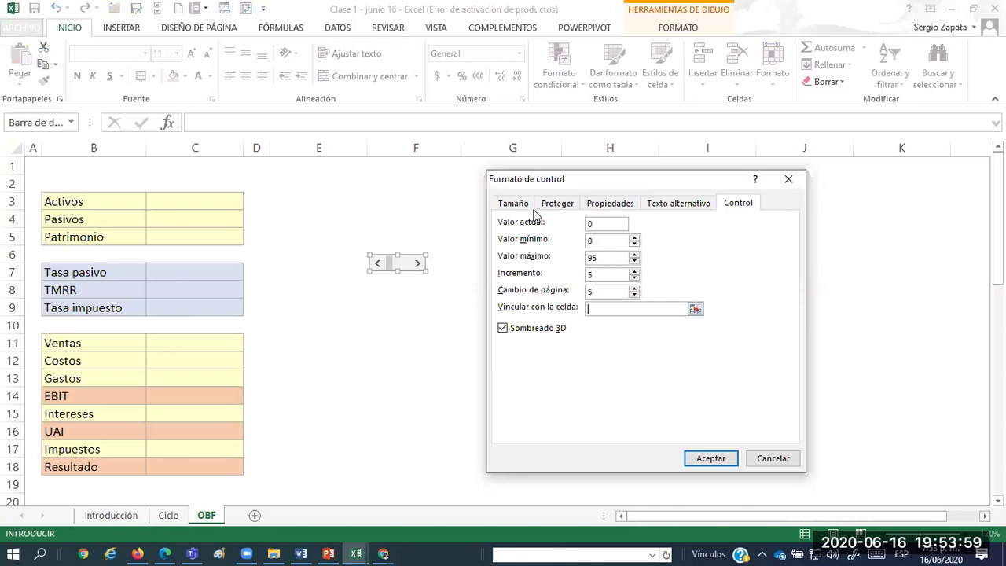
Link the scroll bar to cell C1 and accept the control settings.
text(c1)
click(602, 223)
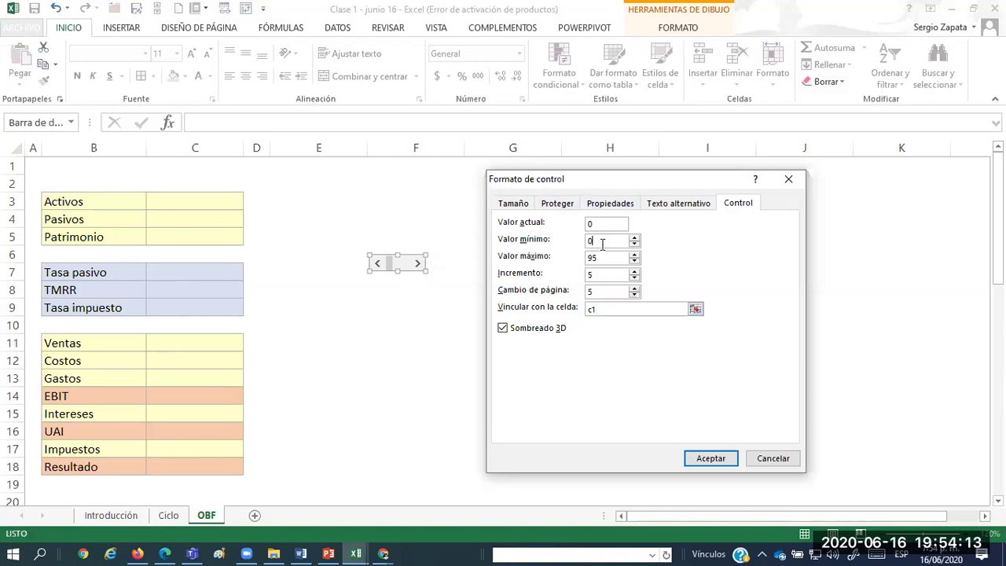
click(605, 256)
click(611, 308)
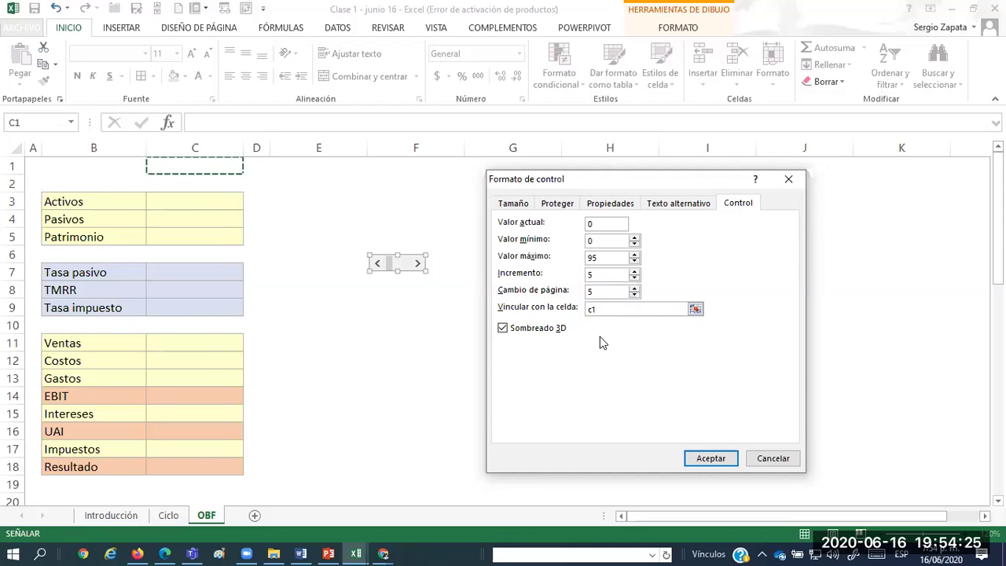
click(711, 460)
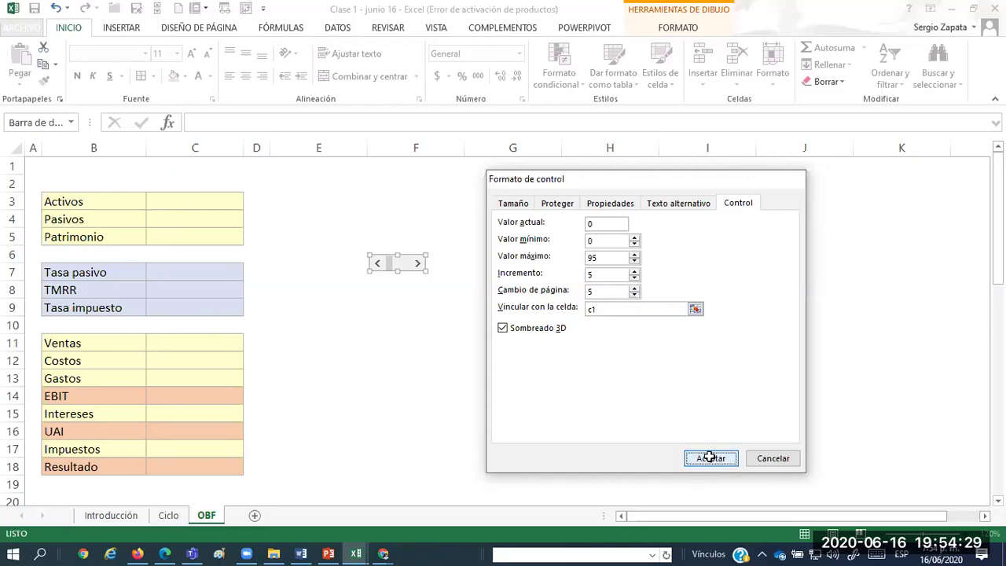
click(446, 365)
click(637, 307)
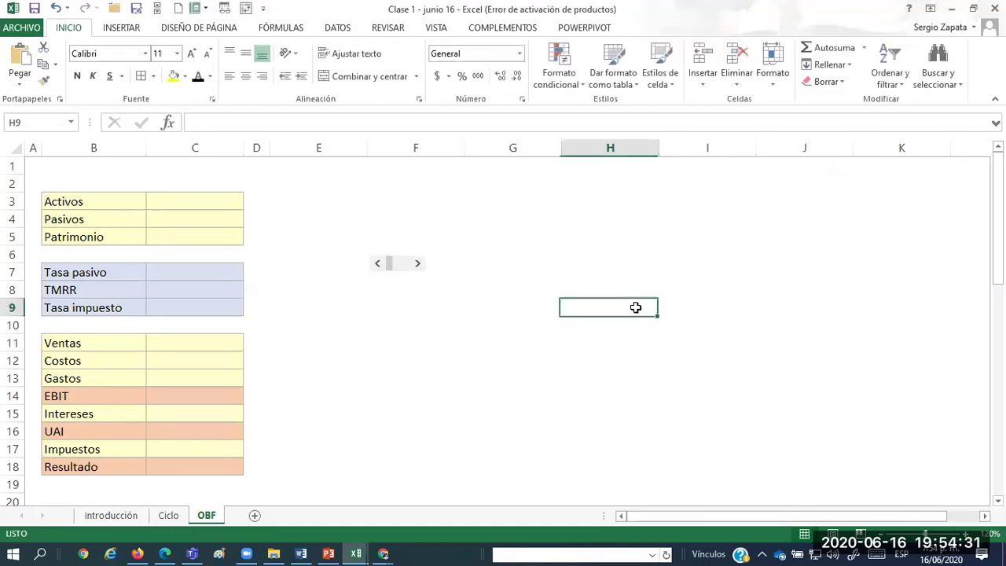
click(447, 347)
click(667, 379)
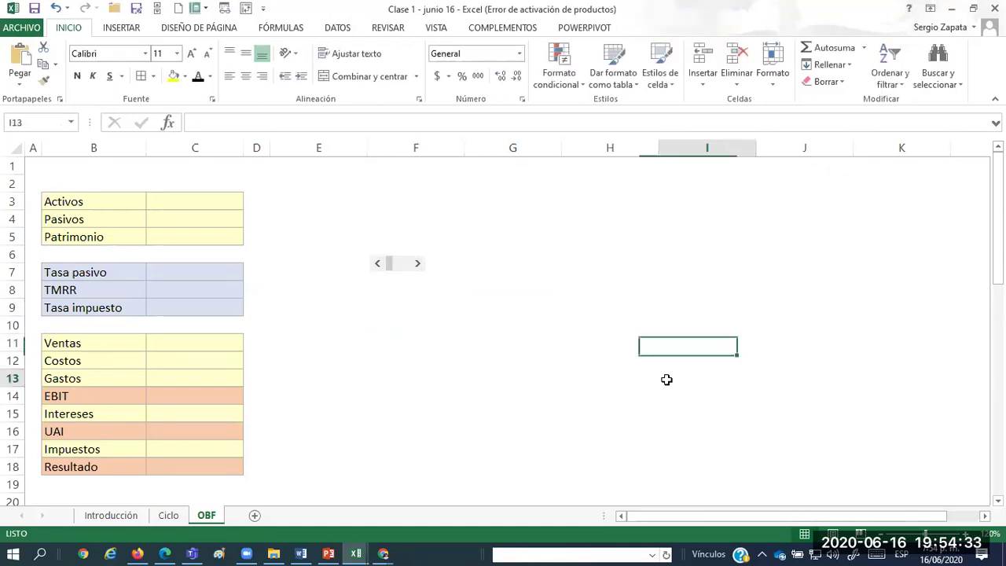
Test the scroll bar by stepping its linked value up and down, ending at the maximum of 95.
click(418, 265)
click(418, 266)
double_click(418, 265)
double_click(418, 266)
double_click(419, 266)
click(418, 266)
click(418, 266)
double_click(418, 265)
click(418, 266)
double_click(418, 266)
double_click(418, 266)
click(377, 265)
click(377, 266)
click(417, 266)
click(418, 266)
click(418, 266)
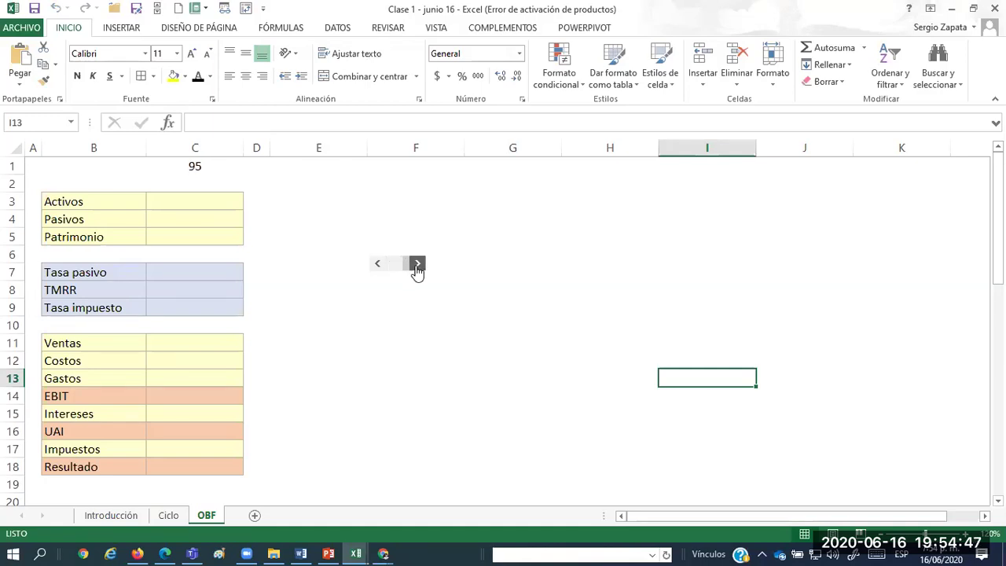
Hide the linked value in cell C1 by setting its font color to white.
click(375, 343)
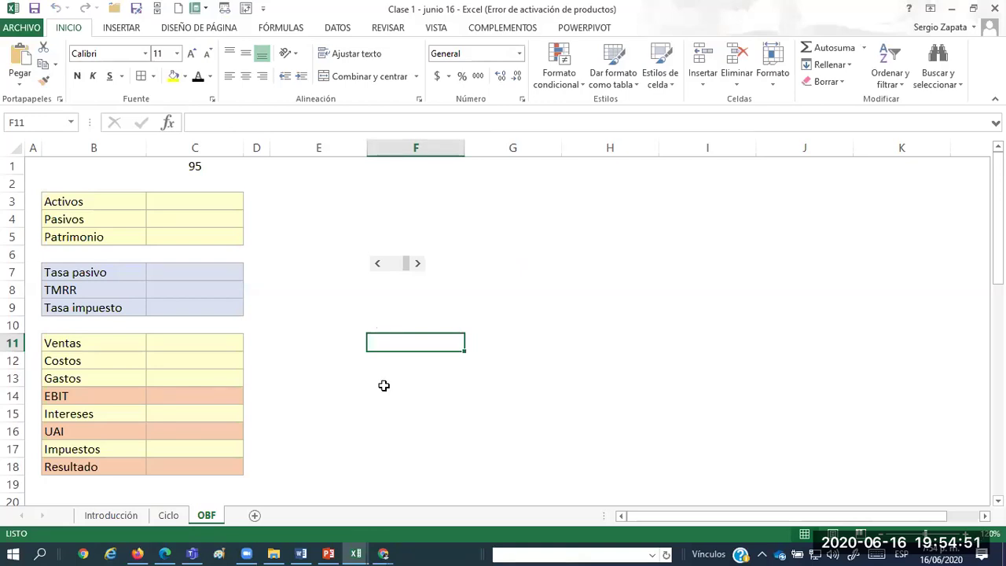
click(206, 170)
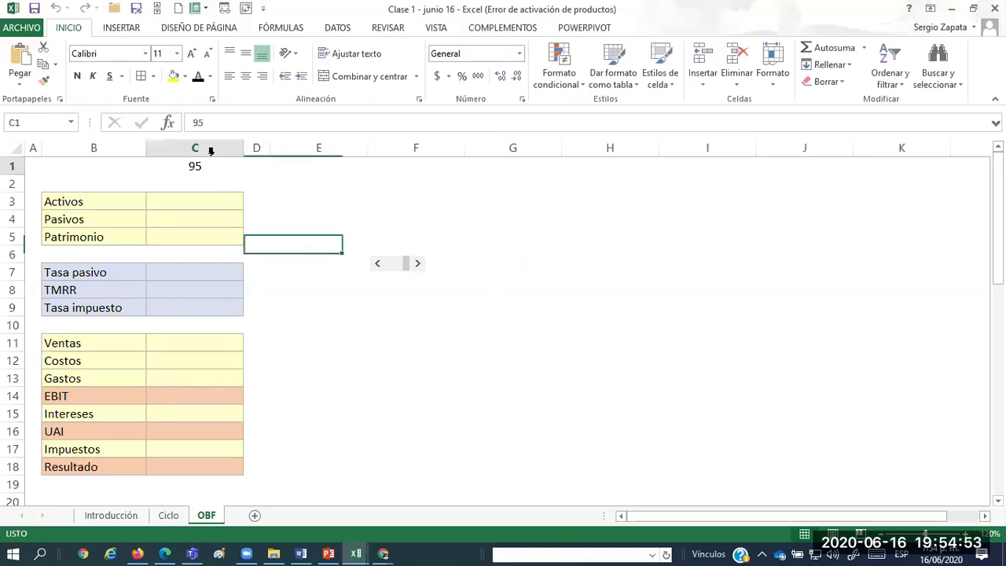
click(210, 76)
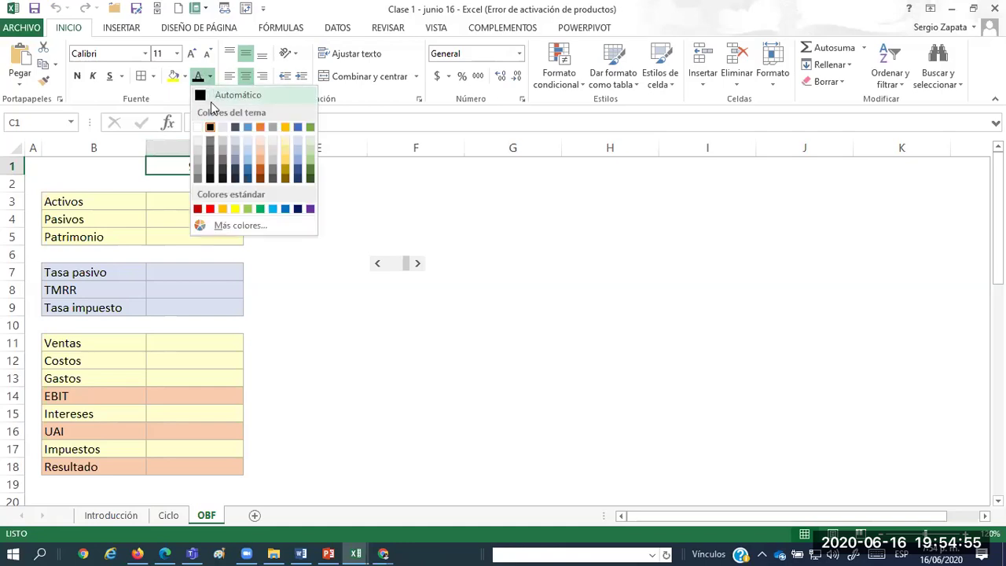
click(202, 128)
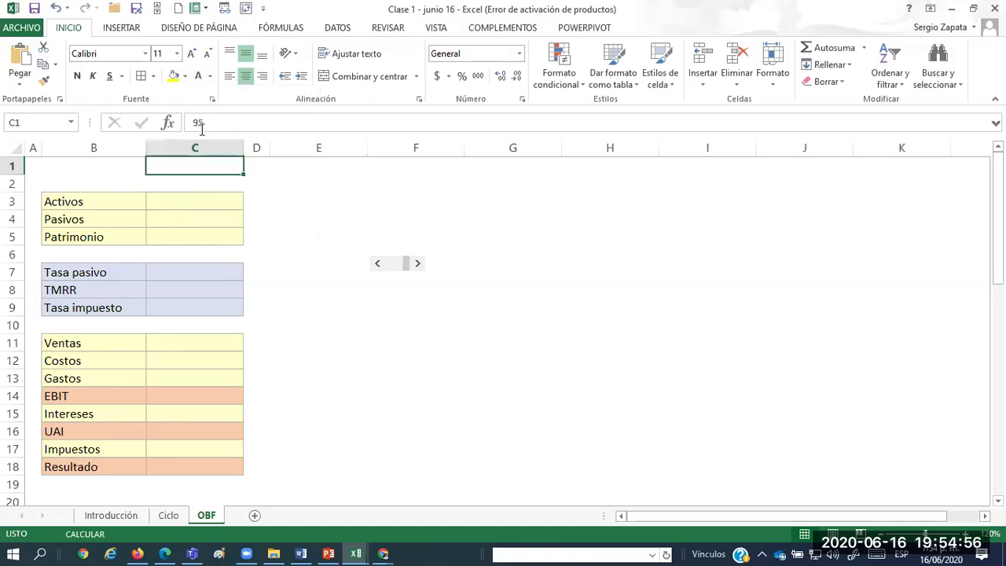
Move the scroll bar over cell C1 and widen it to nearly the column's width.
right_click(395, 268)
key(Escape)
mouse_move(383, 261)
mouse_down()
mouse_move(246, 184)
mouse_move(175, 160)
mouse_move(238, 176)
mouse_up()
click(336, 220)
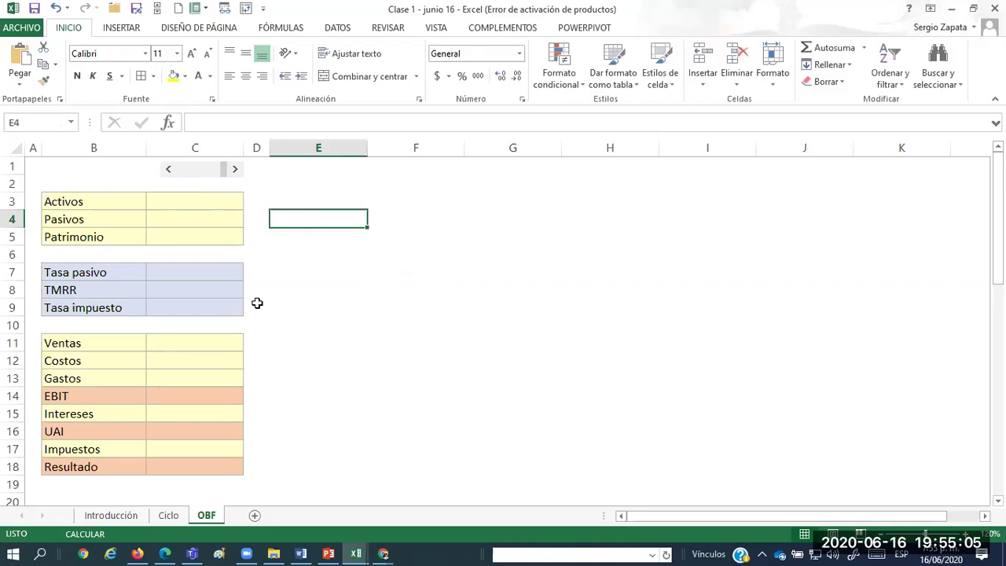
Shift the scroll bar slightly toward column B and run its value down to the minimum.
right_click(190, 170)
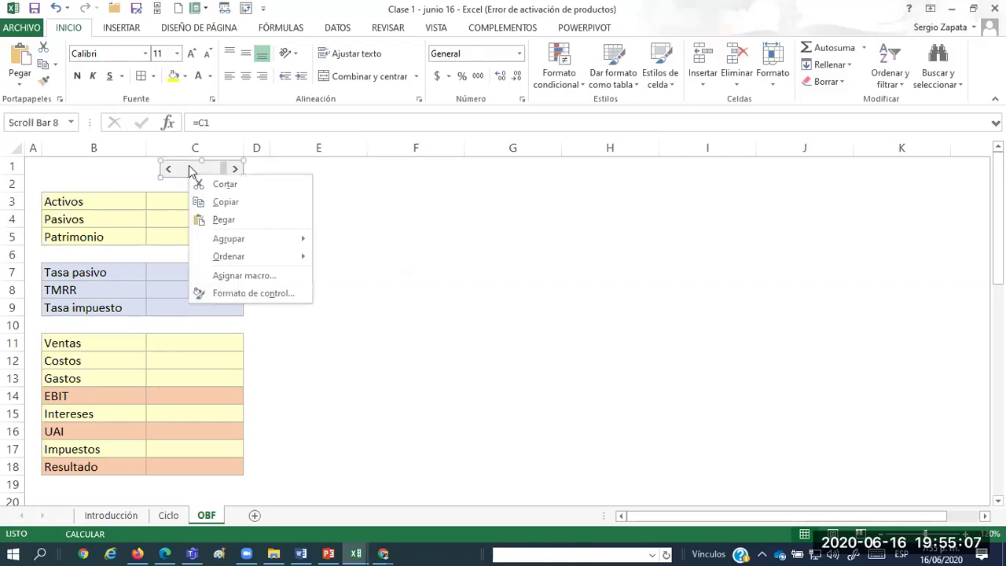
click(190, 170)
drag(190, 168, 157, 174)
click(311, 217)
click(158, 173)
click(308, 294)
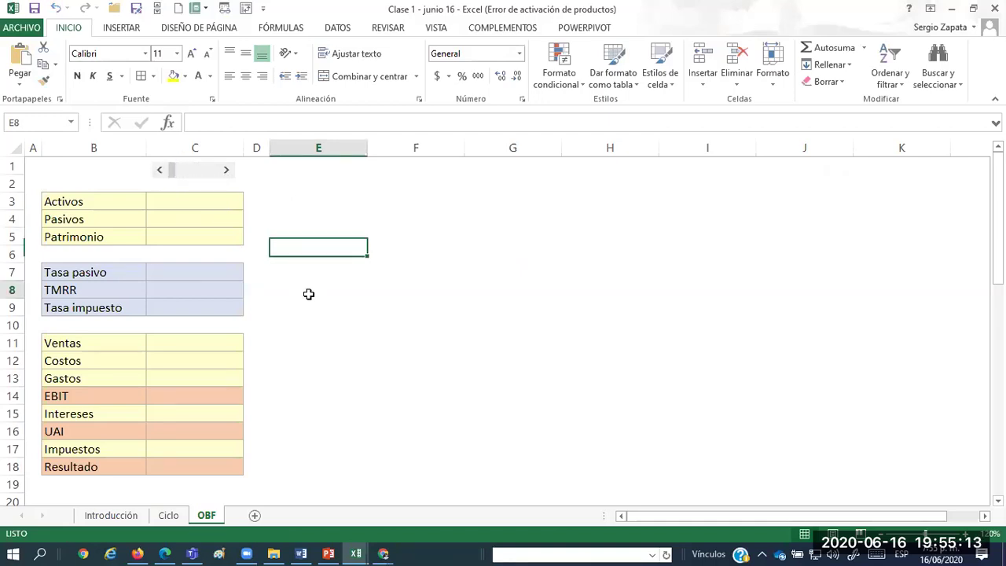
Narrow the scroll bar above the Activos value and center it within column C.
click(197, 200)
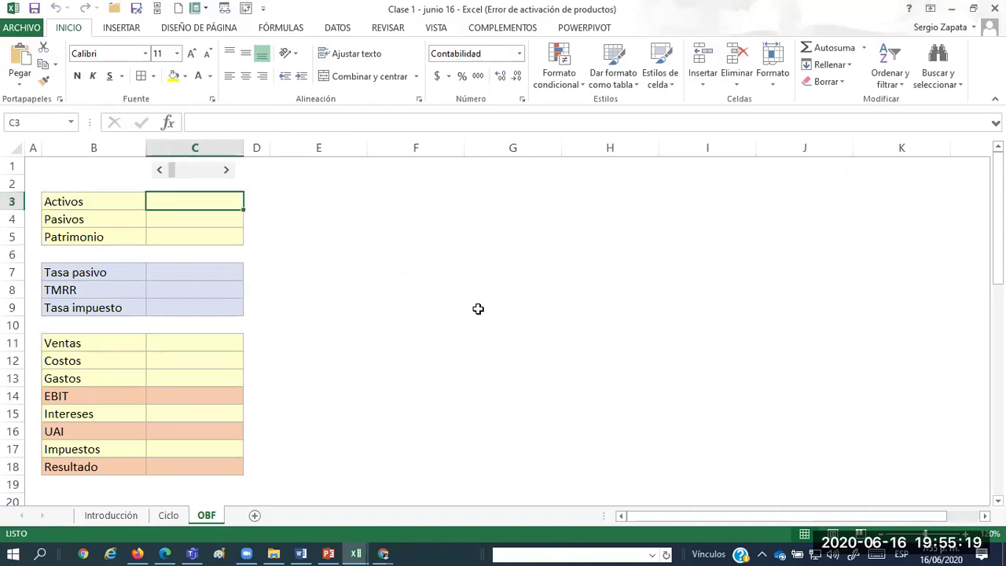
right_click(187, 176)
key(Escape)
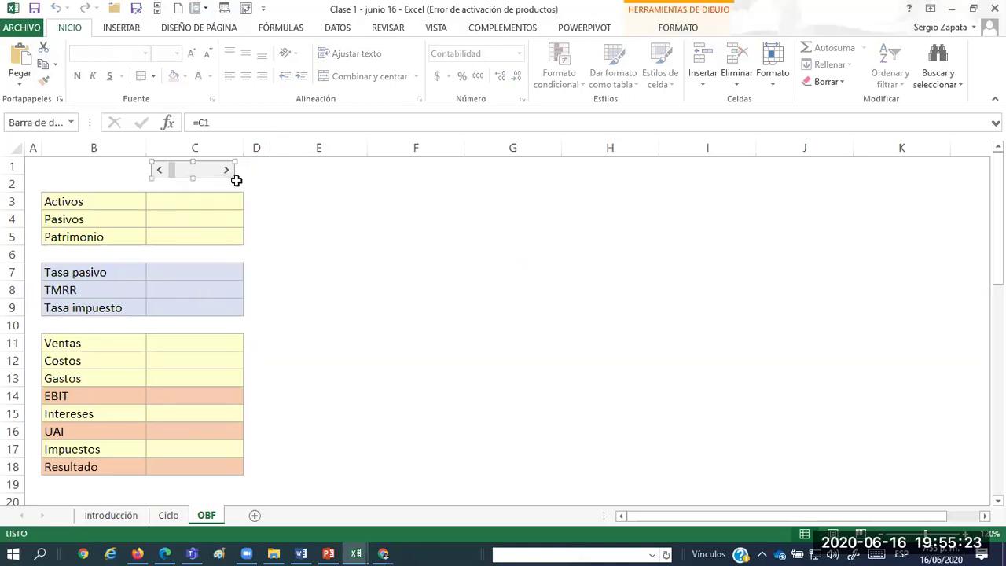
drag(233, 176, 211, 175)
click(277, 181)
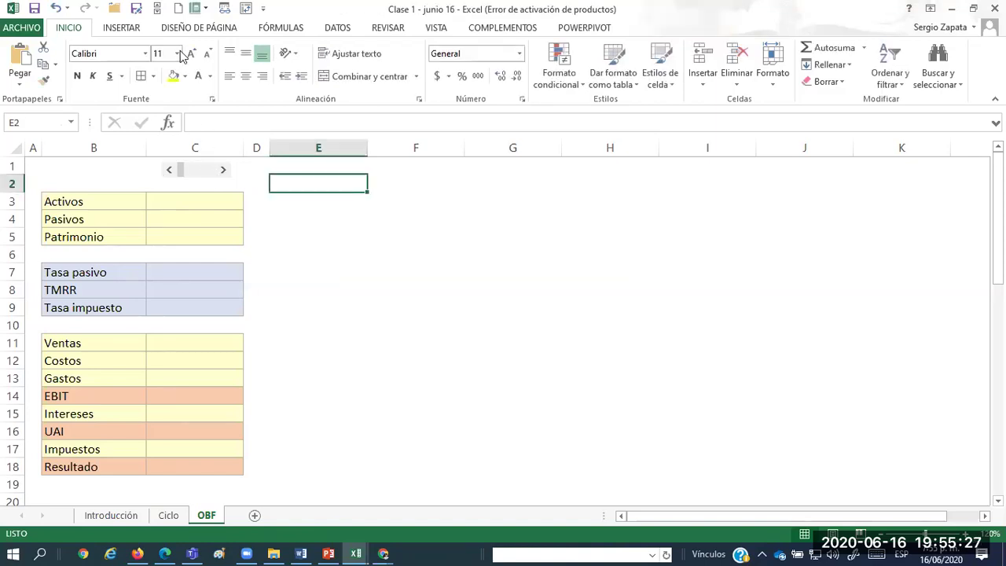
Enlarge the scroll bar over C1 slightly in width and height so it extends into row 2.
click(210, 76)
click(464, 240)
right_click(197, 173)
click(197, 173)
right_click(197, 173)
key(Escape)
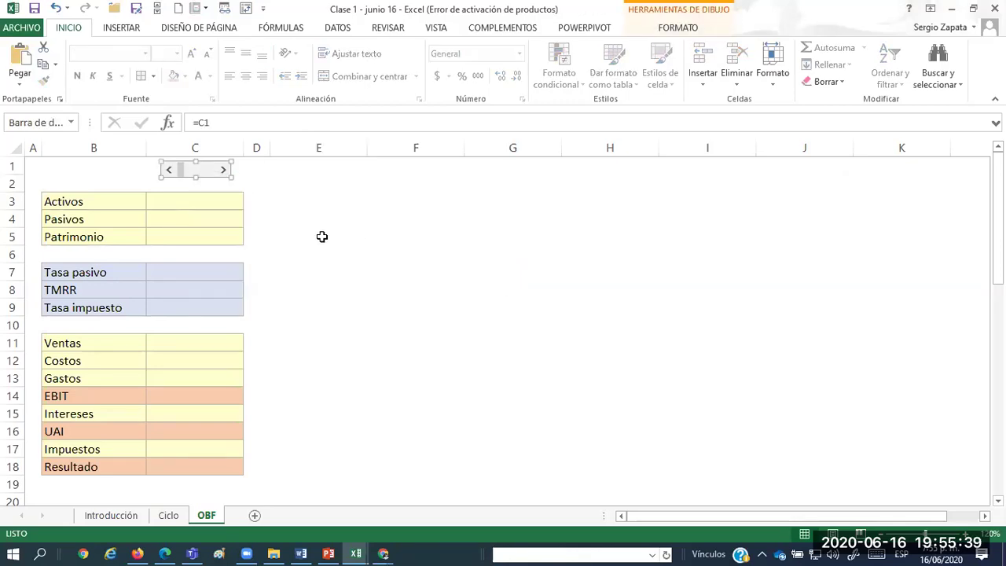
mouse_move(217, 170)
mouse_down()
mouse_move(591, 278)
mouse_move(431, 311)
mouse_move(207, 204)
mouse_move(209, 164)
mouse_move(227, 180)
mouse_move(217, 173)
mouse_up()
click(329, 221)
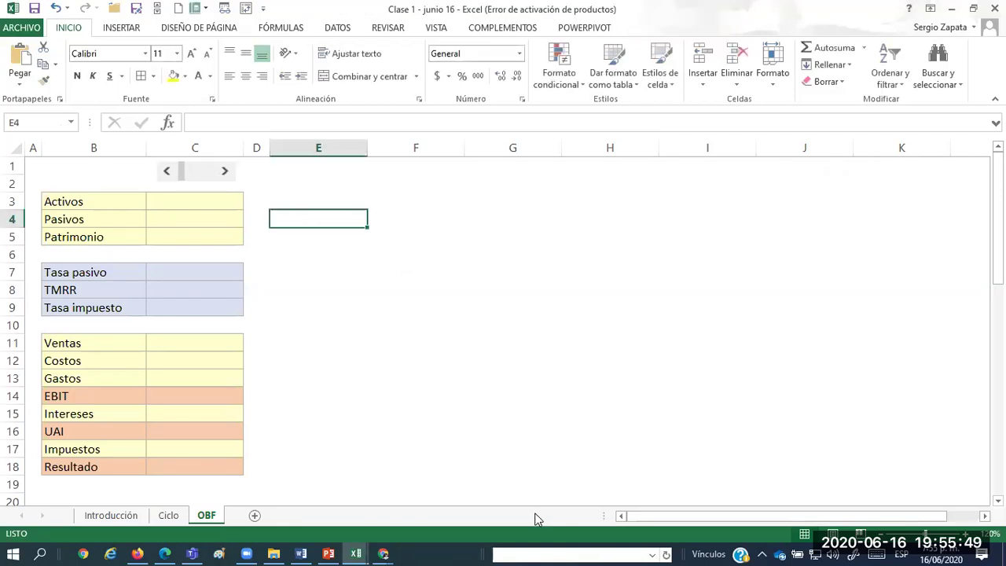
Enter 800000 as the Activos value in cell C3.
click(224, 199)
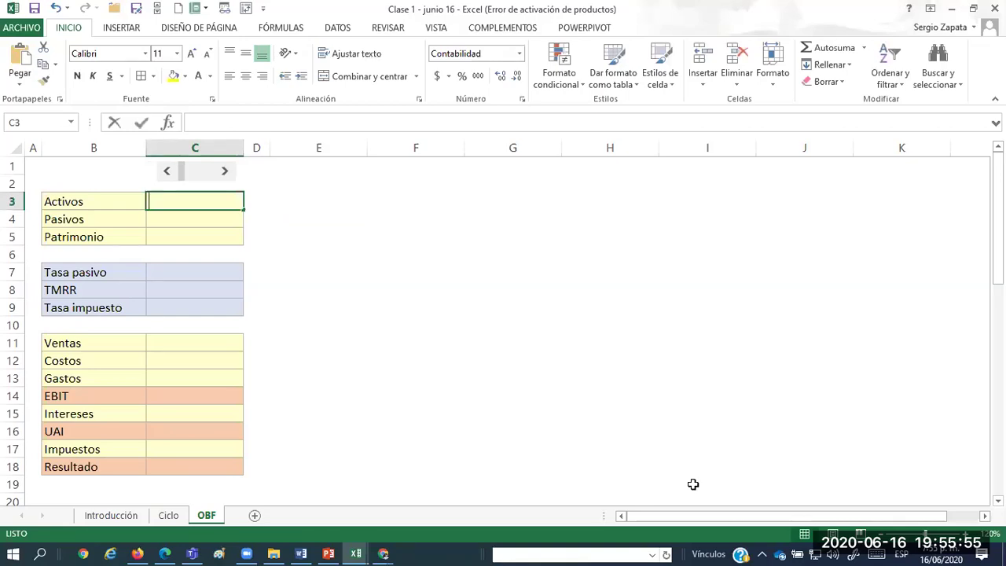
text(800.000)
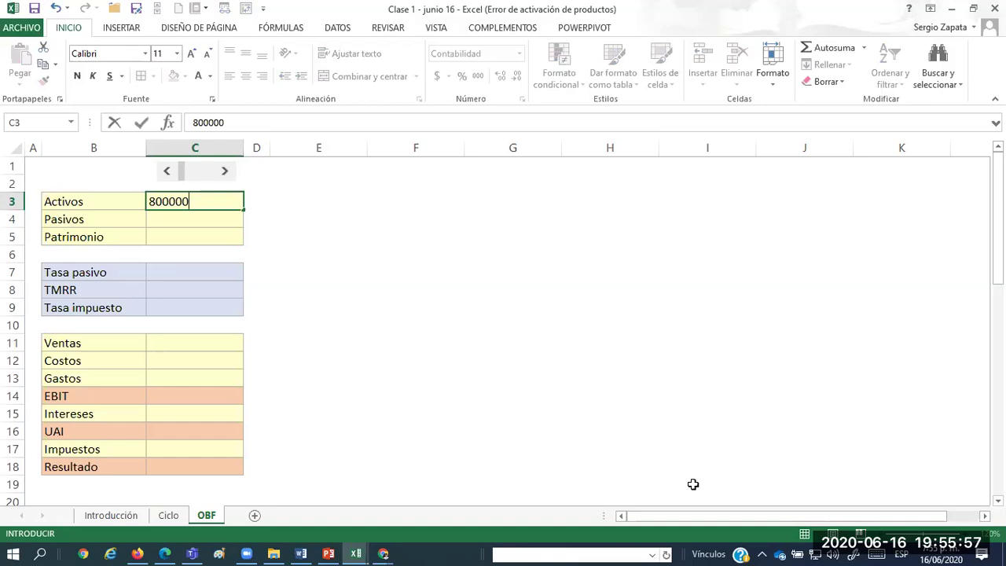
key(Return)
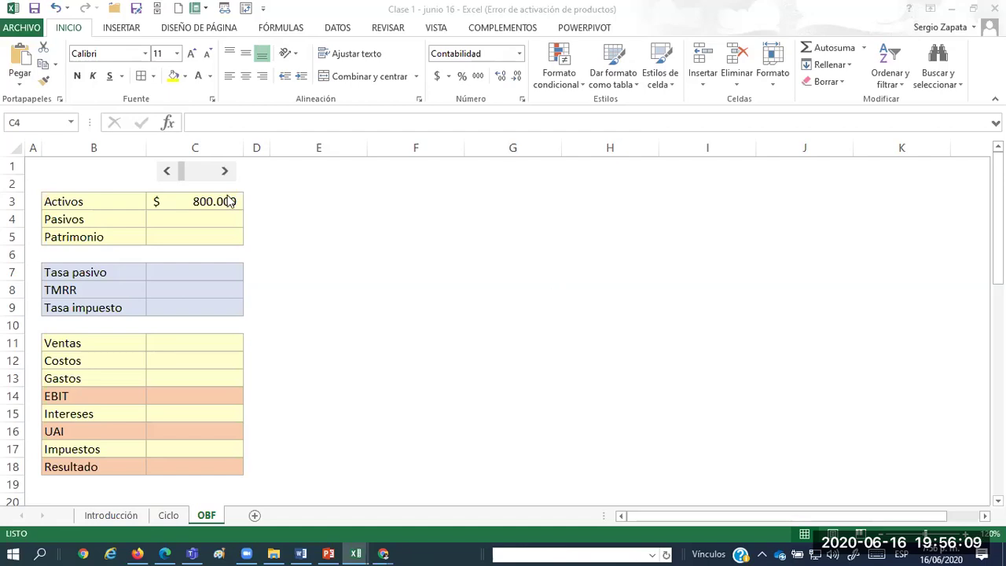
Nudge the scroll bar over C1 slightly up and toward column D, then deselect it.
right_click(184, 172)
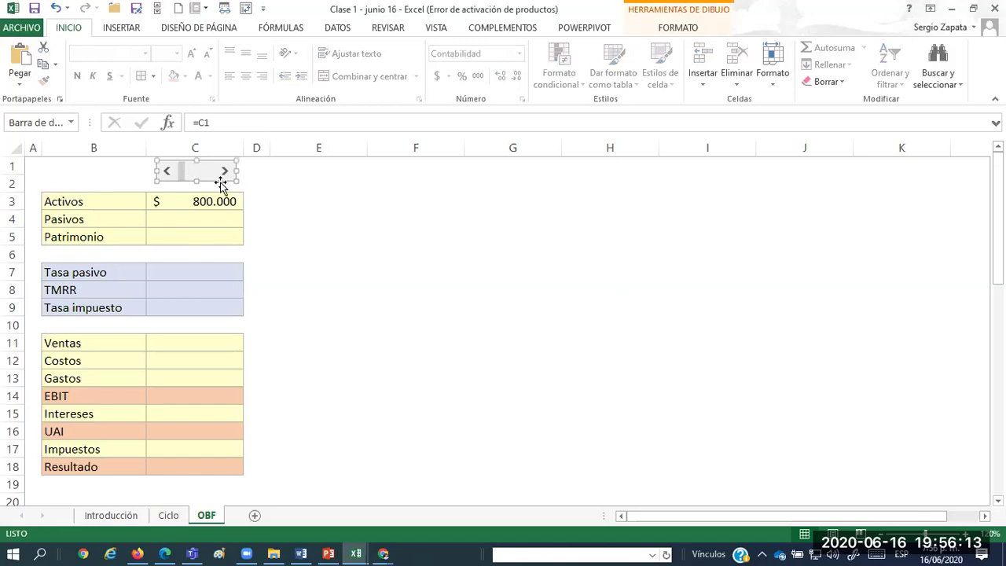
mouse_move(207, 173)
mouse_down()
mouse_move(395, 218)
mouse_move(653, 331)
mouse_move(236, 188)
mouse_move(207, 169)
mouse_up()
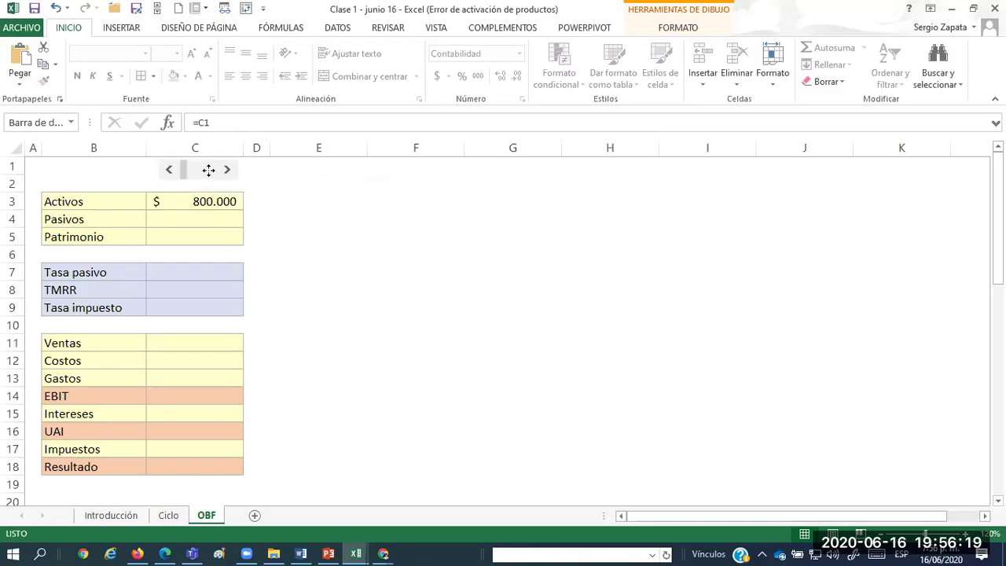
click(510, 323)
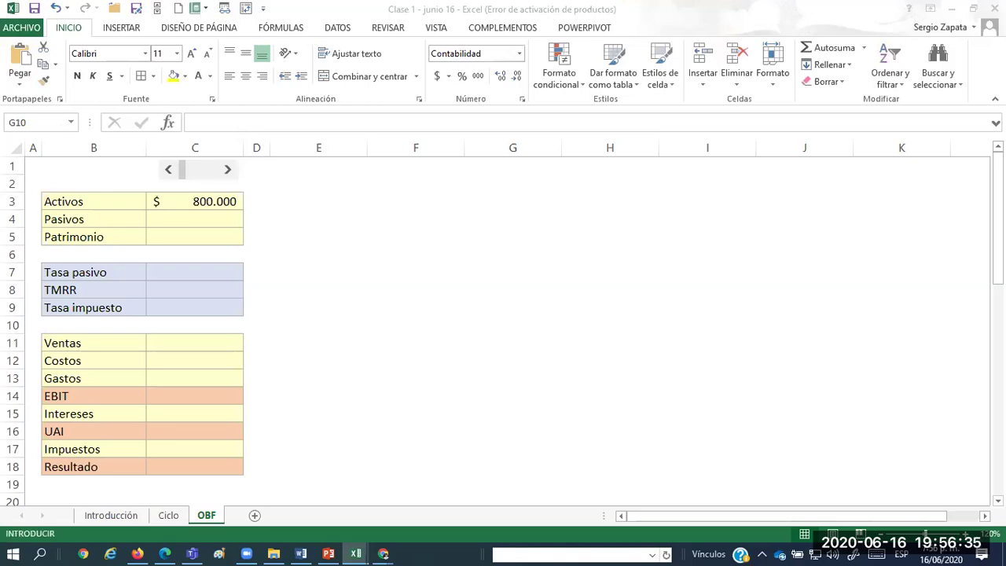
key(Escape)
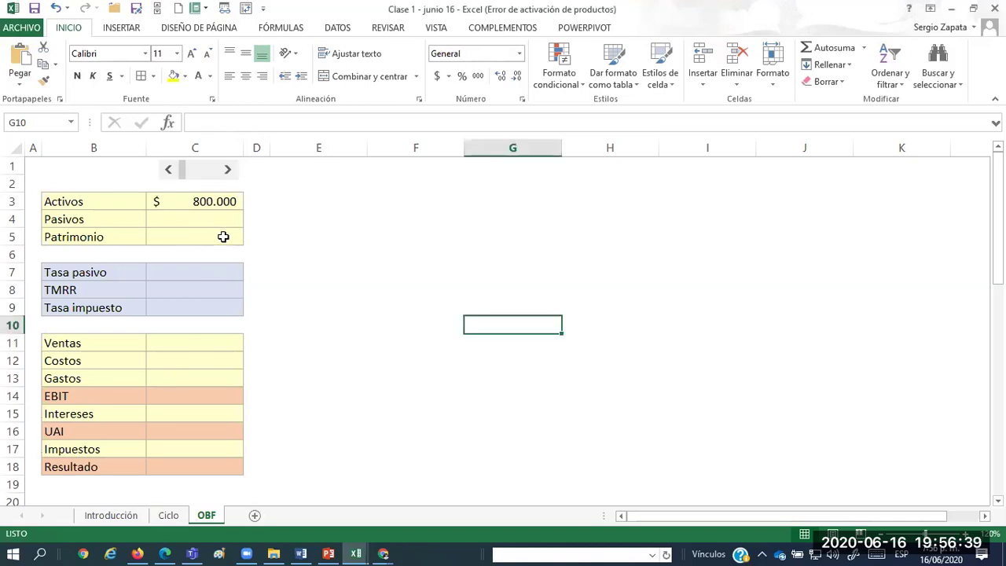
Enter the formula =C3*C1% for Pasivos in cell C4.
click(214, 222)
text(=)
key(Up)
text(*)
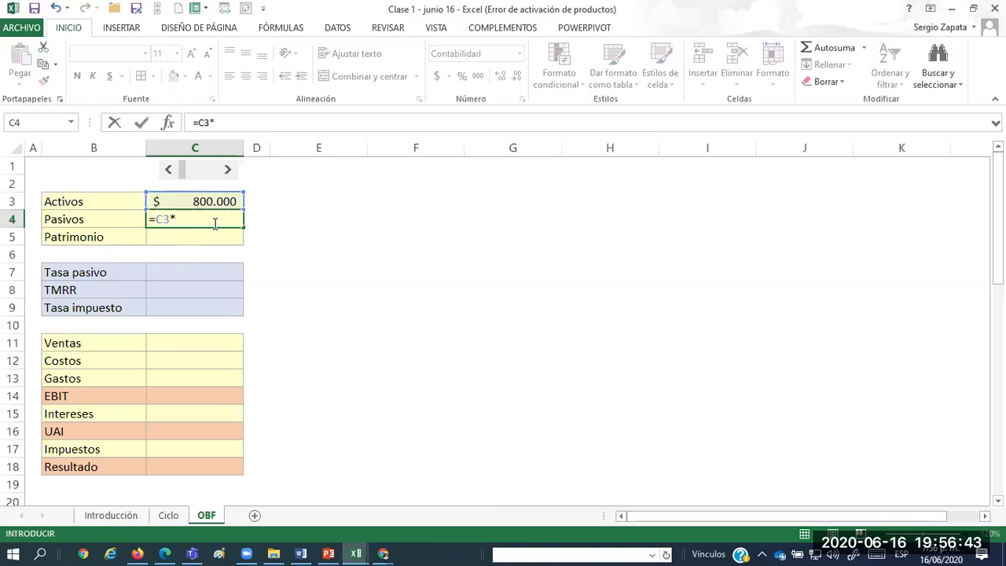
text(c1%)
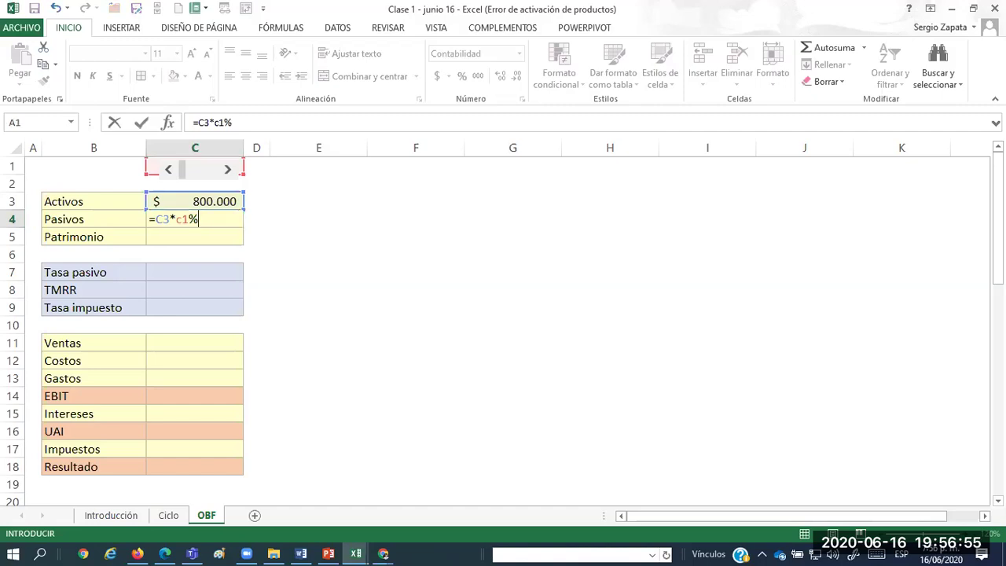
key(Return)
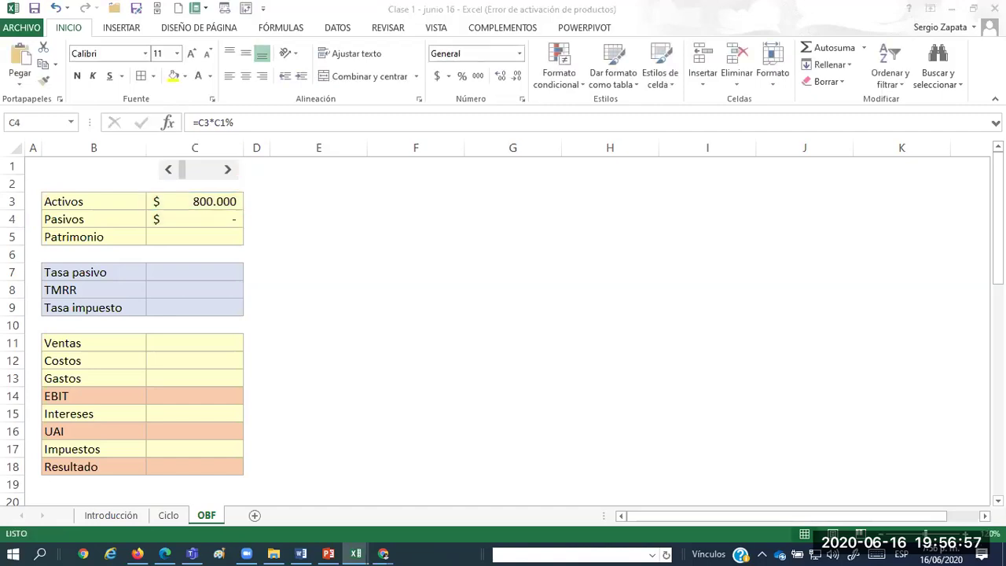
Clear the Activos and Pasivos contents in cells C3 and C4.
click(170, 233)
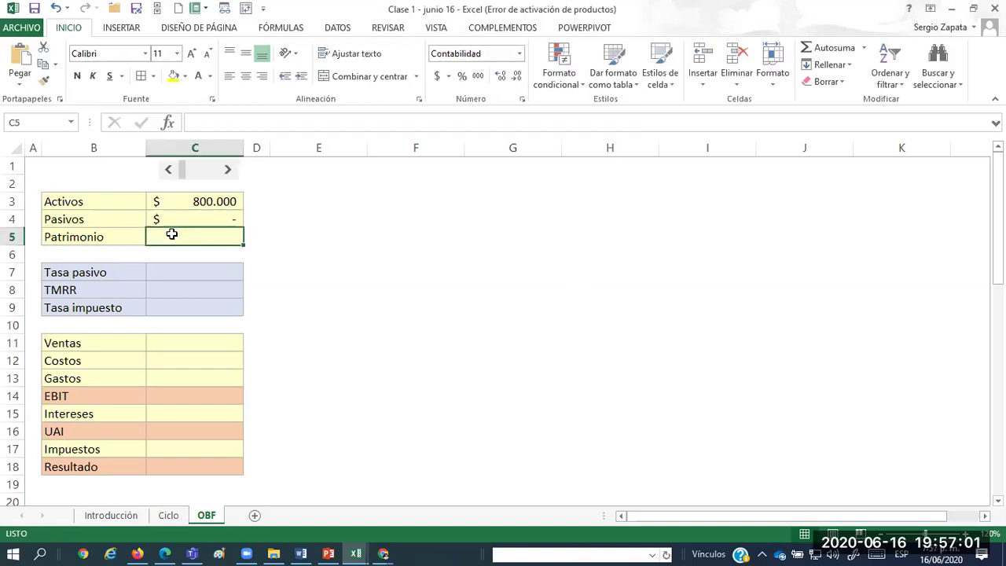
key(Up)
key(Up)
key(Up)
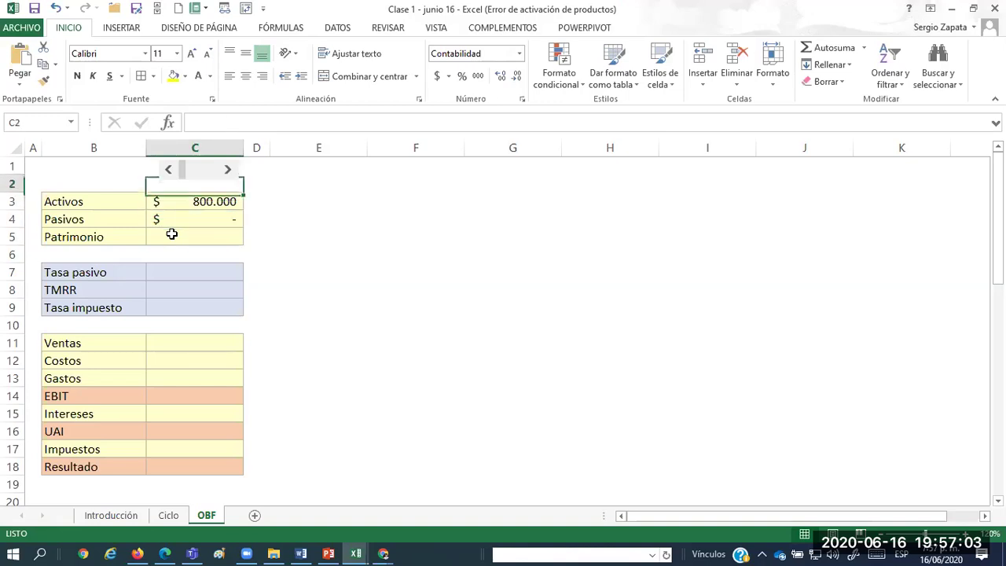
key(Down)
key(shift+Down)
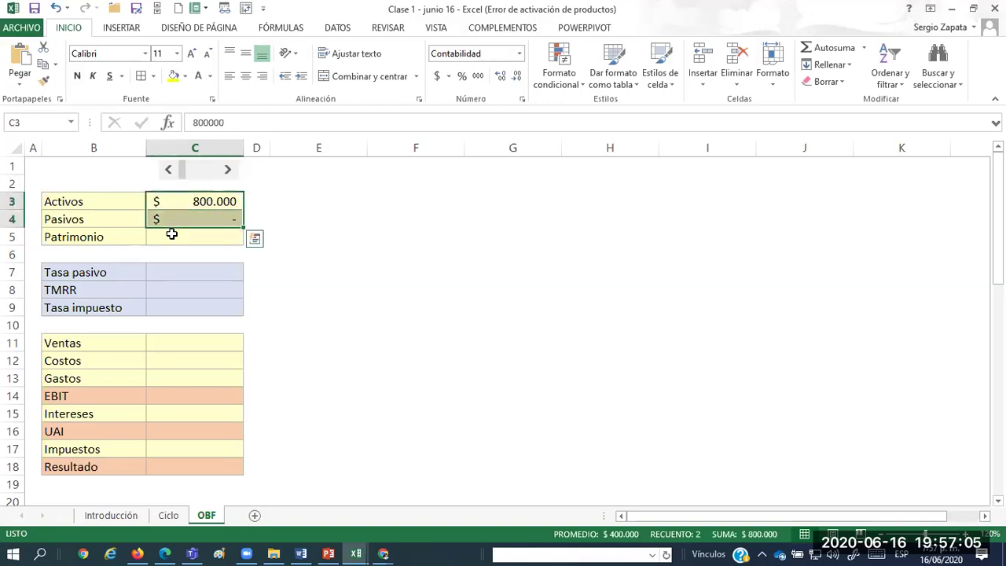
key(Delete)
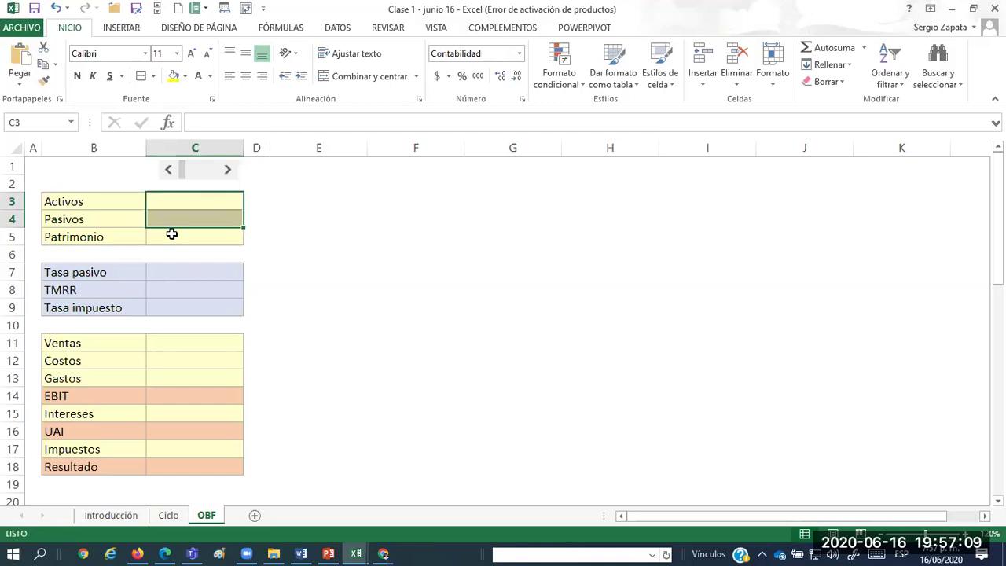
Assign the name niveldeuda to cell C1, the cell linked to the scroll bar.
key(Up)
key(Up)
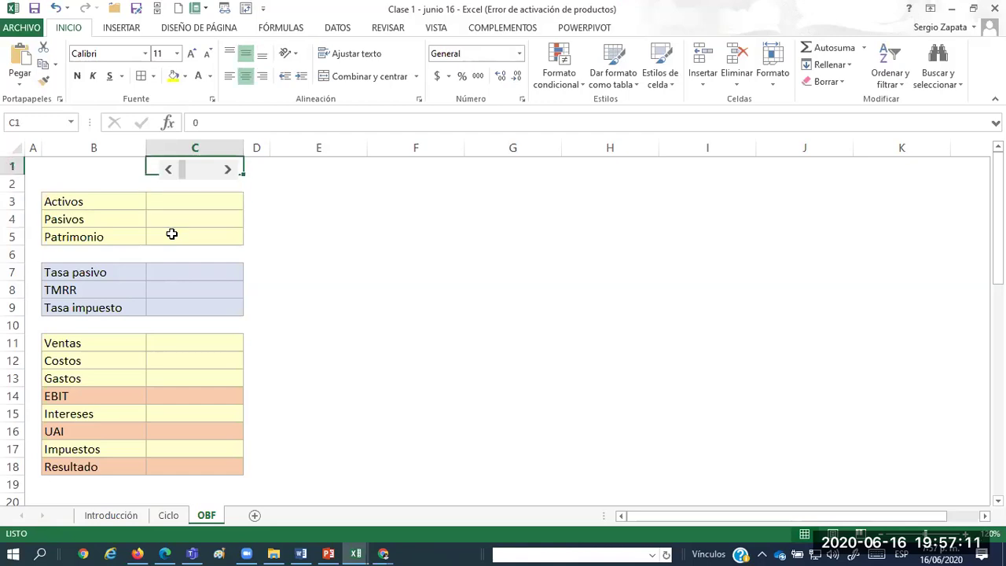
click(34, 121)
text(niveldeuda)
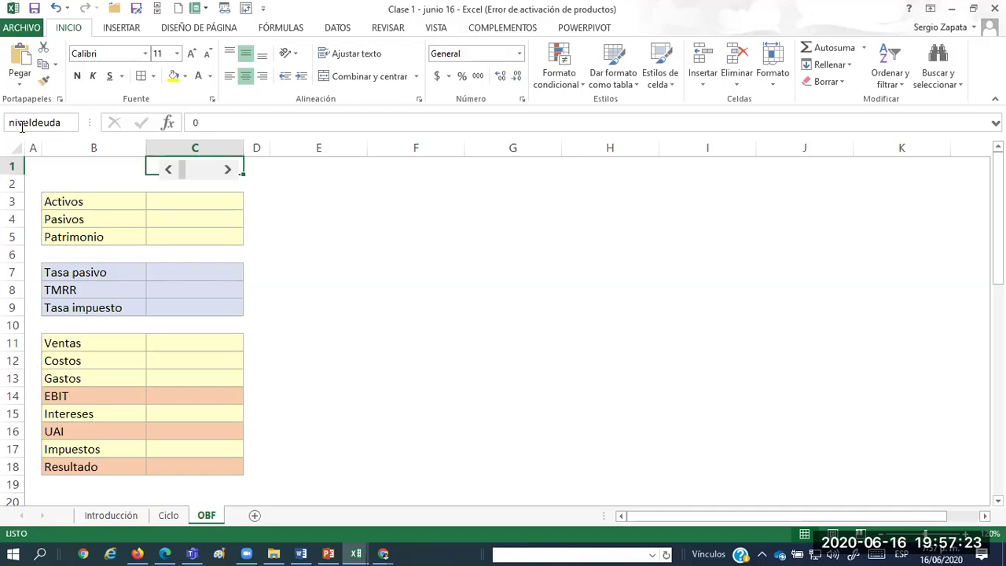
key(Return)
click(256, 218)
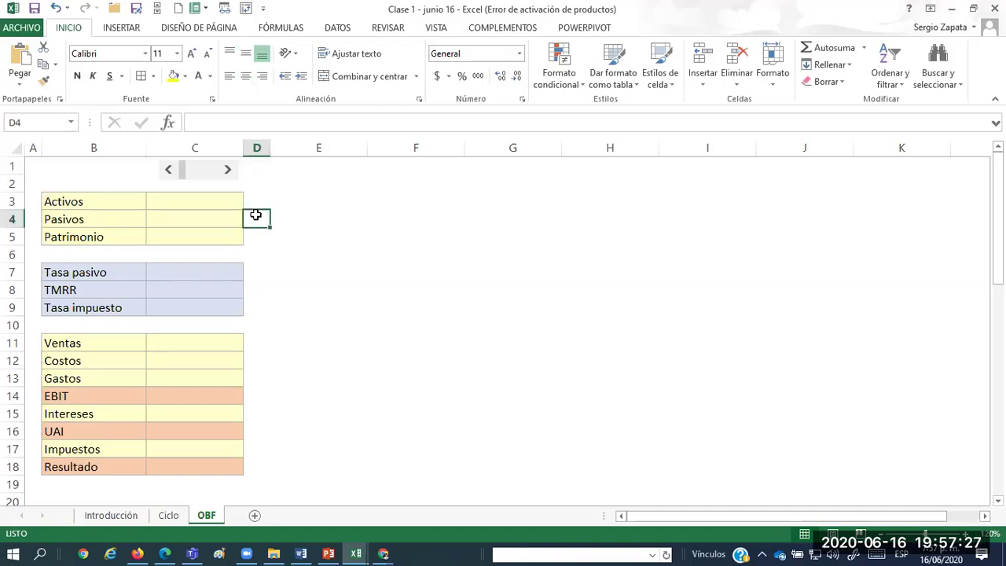
Create names for the value cells in B3:C18 from the labels in the selection's left column.
click(190, 201)
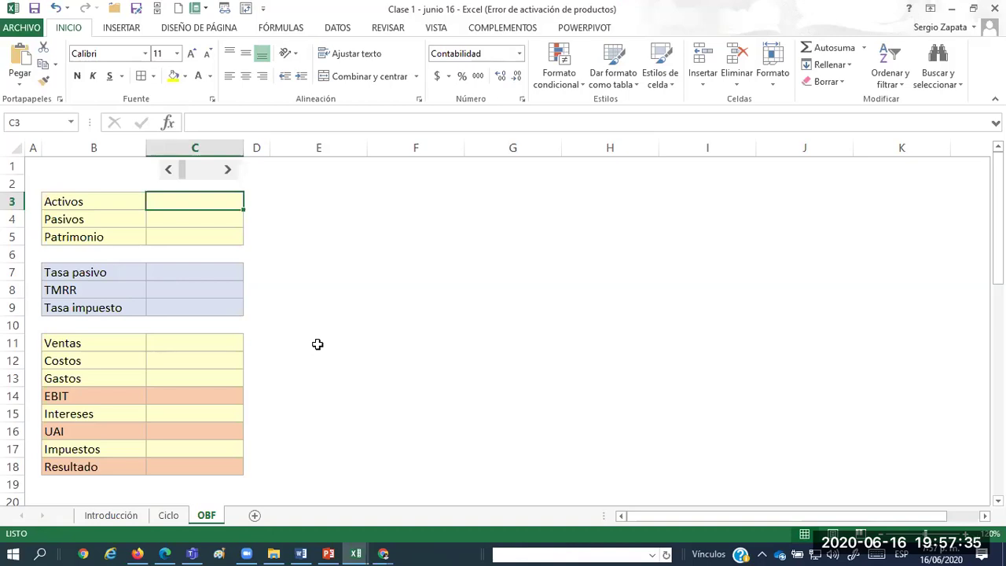
drag(110, 203, 176, 460)
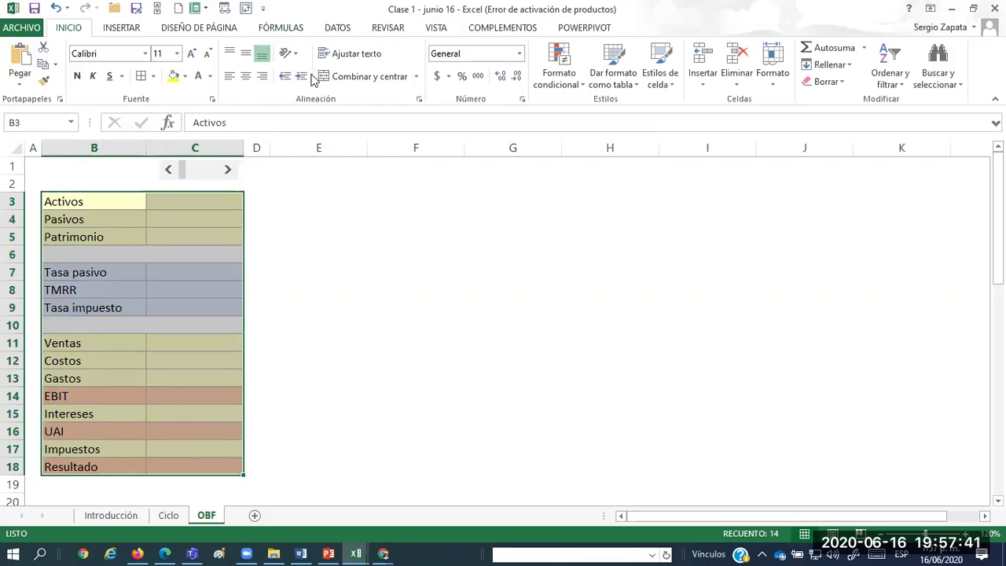
click(305, 32)
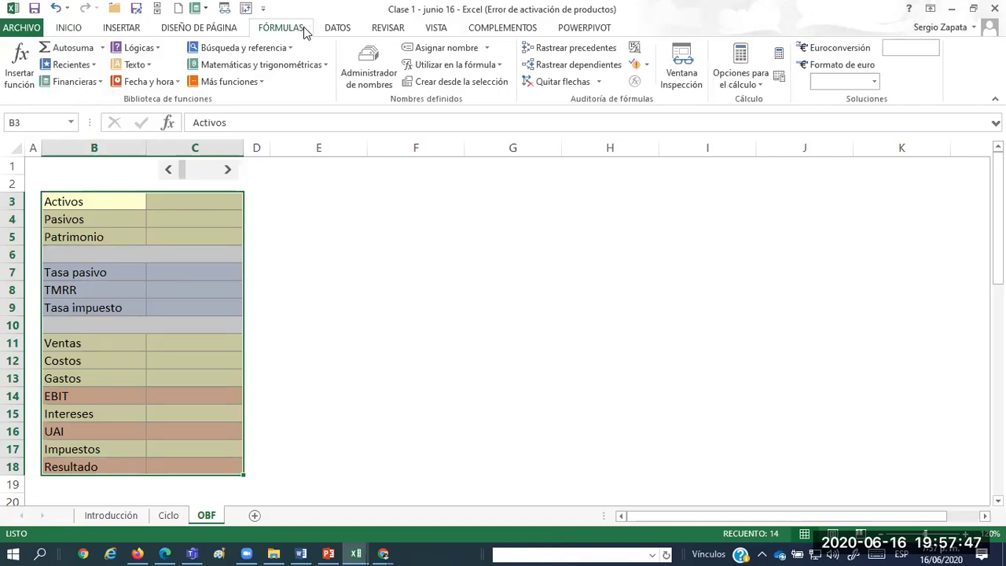
click(461, 82)
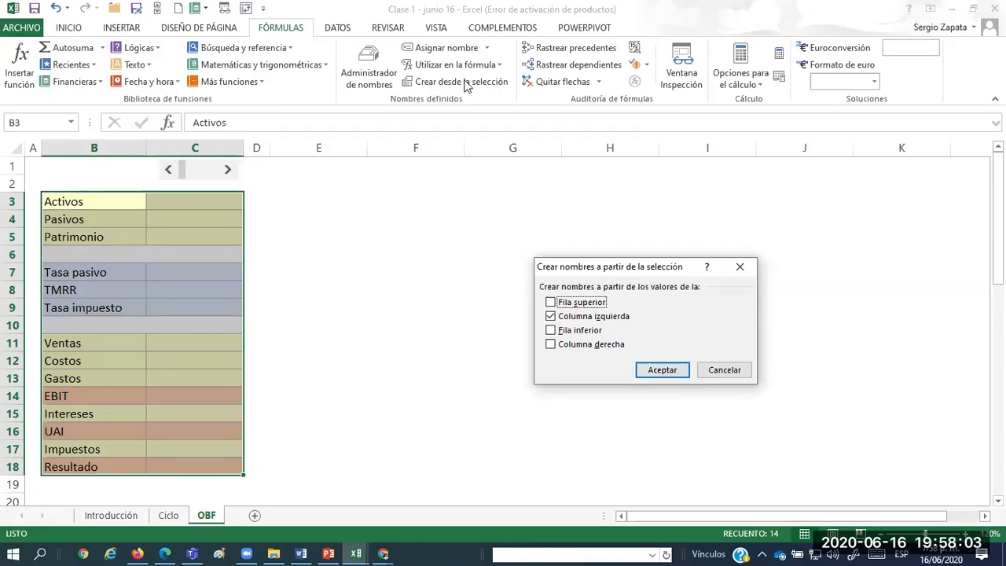
click(662, 370)
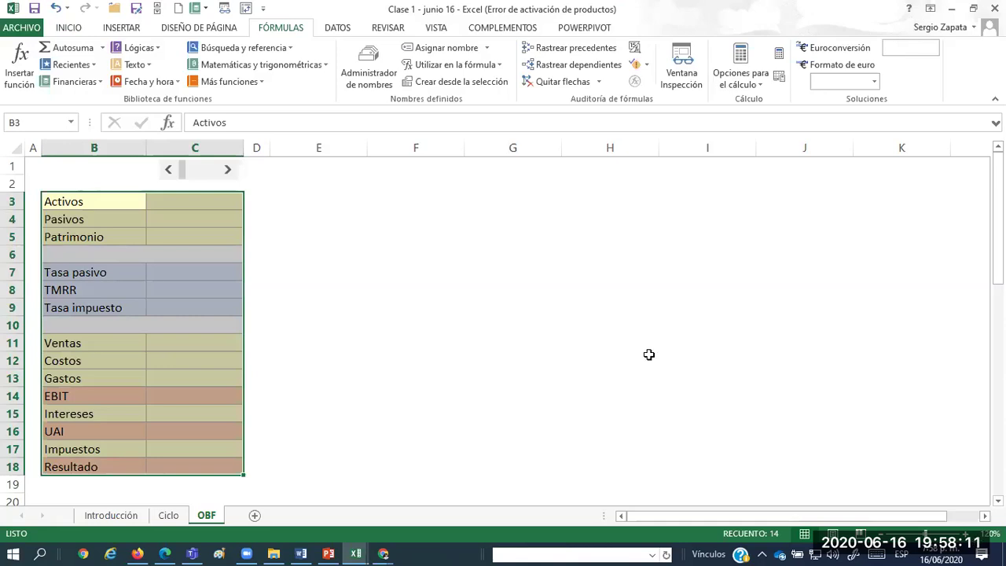
click(173, 202)
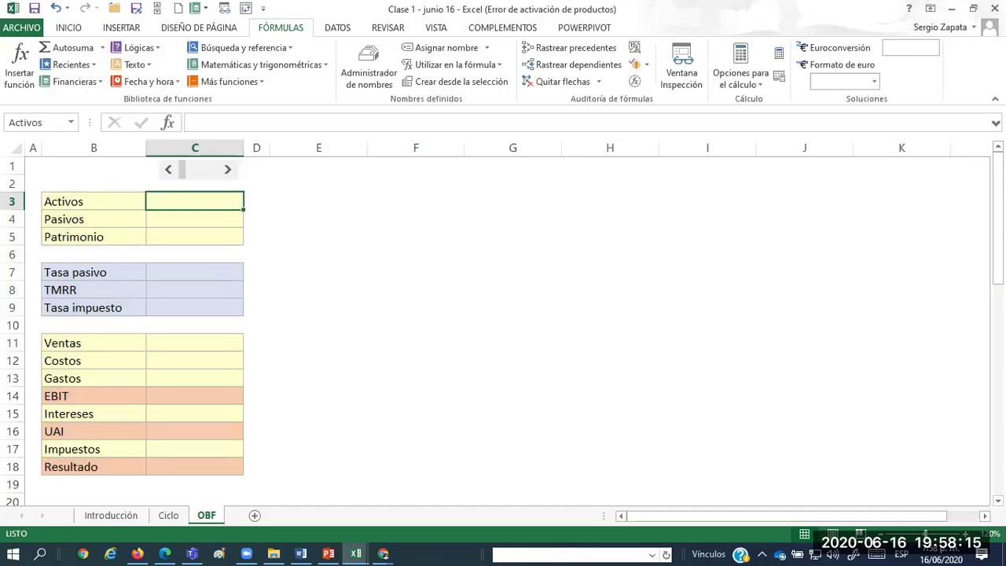
click(105, 202)
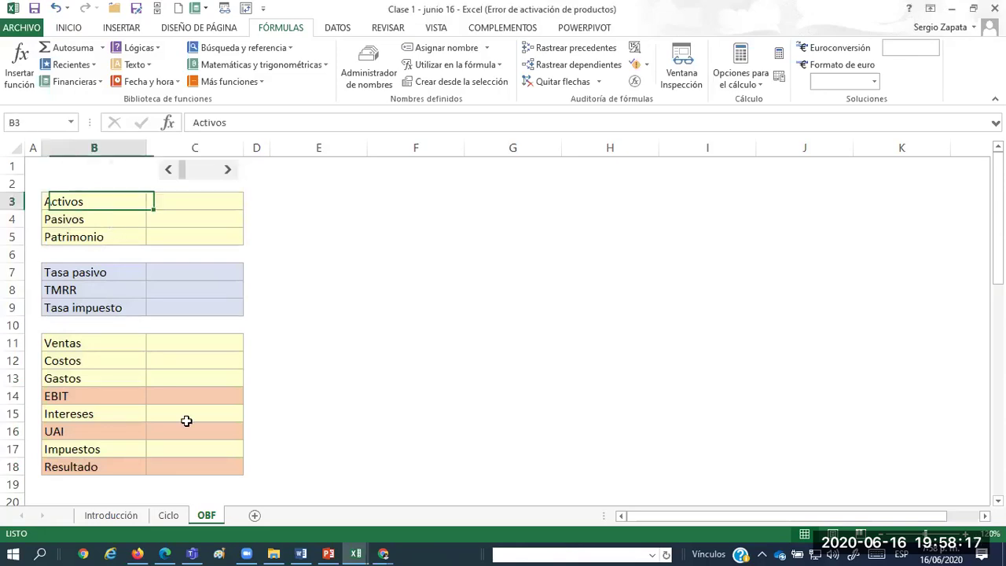
shift+click(189, 466)
key(alt+e)
key(c)
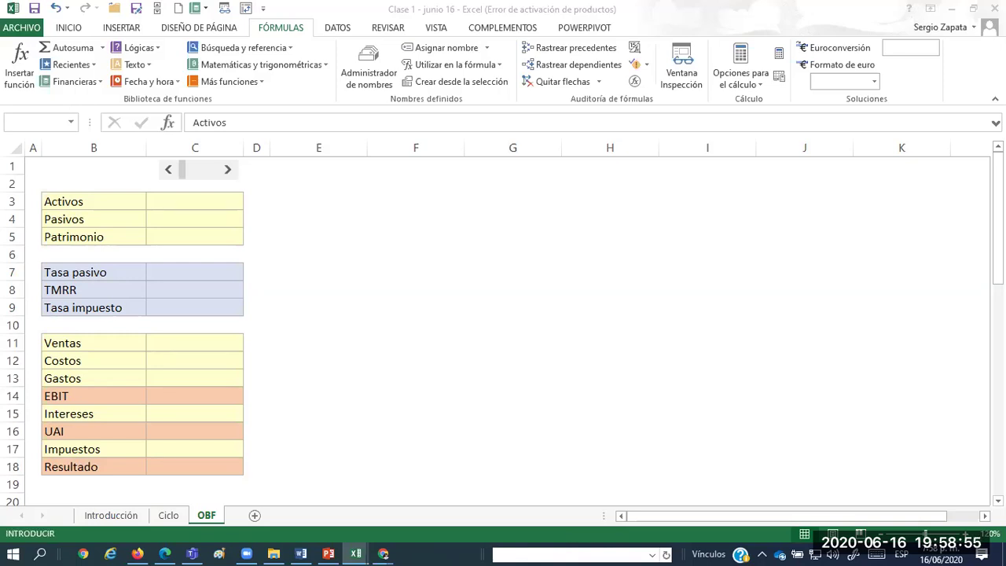
key(Escape)
key(Escape)
key(Escape)
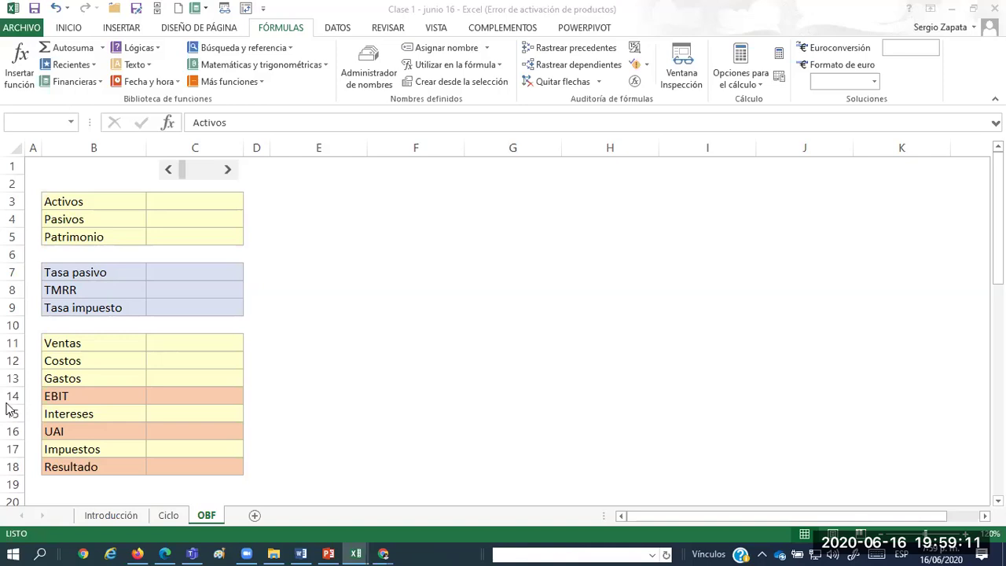
Check the names assigned to the Activos, Pasivos and Tasa pasivo value cells.
click(181, 205)
click(178, 220)
click(20, 124)
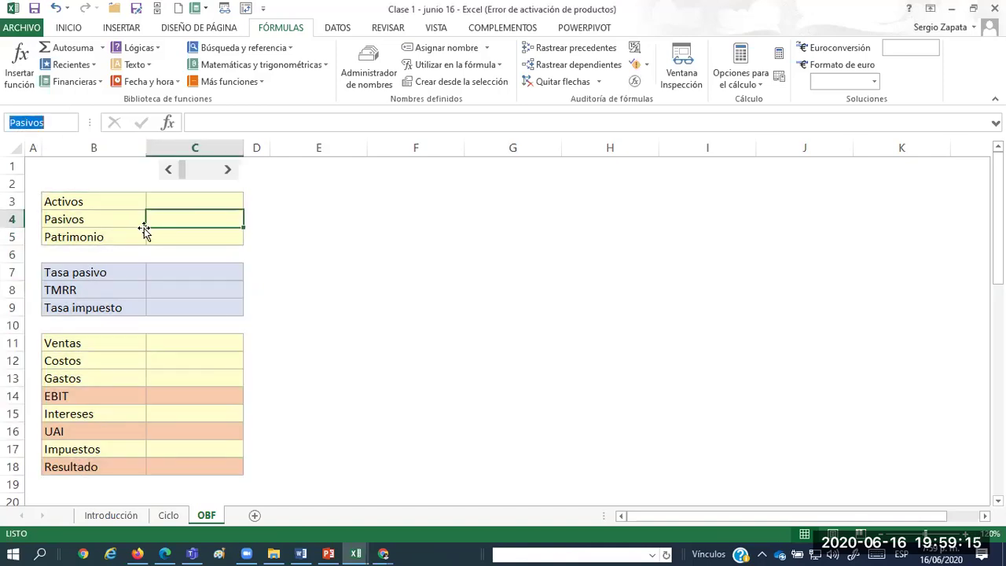
click(173, 265)
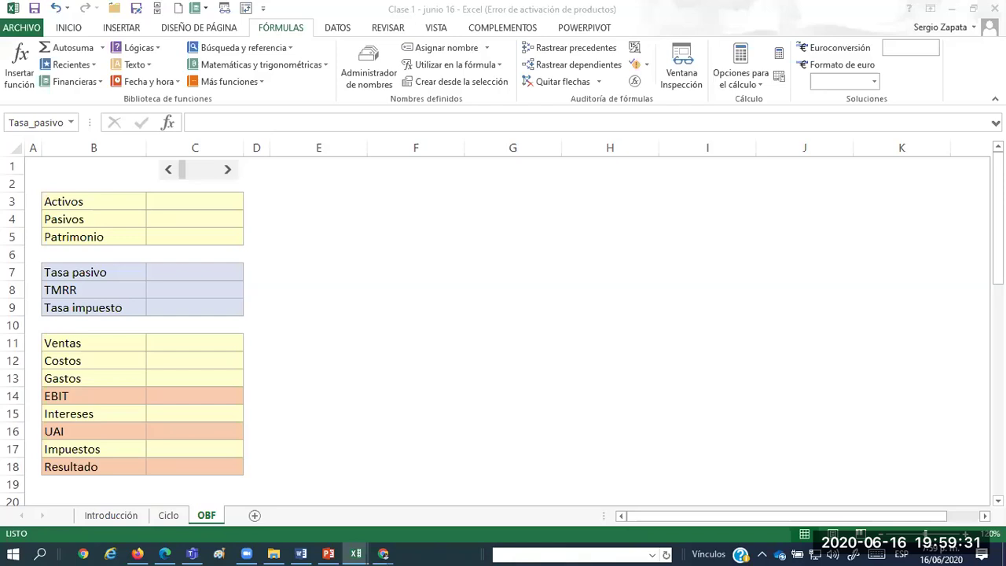
text(=)
key(Return)
text(=)
key(Escape)
Enter 800000 as the Activos value in the named cell C3.
click(175, 199)
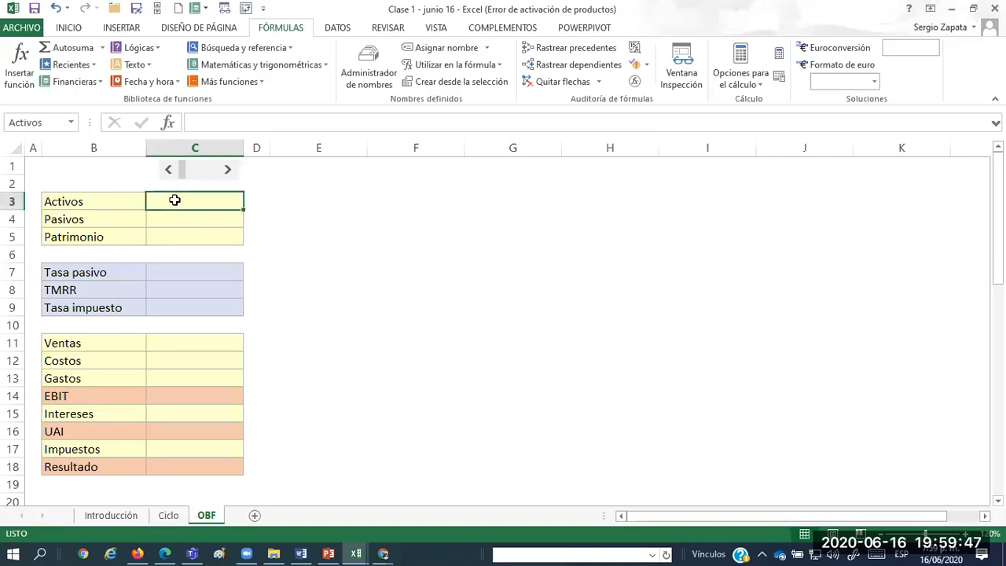
text(800000)
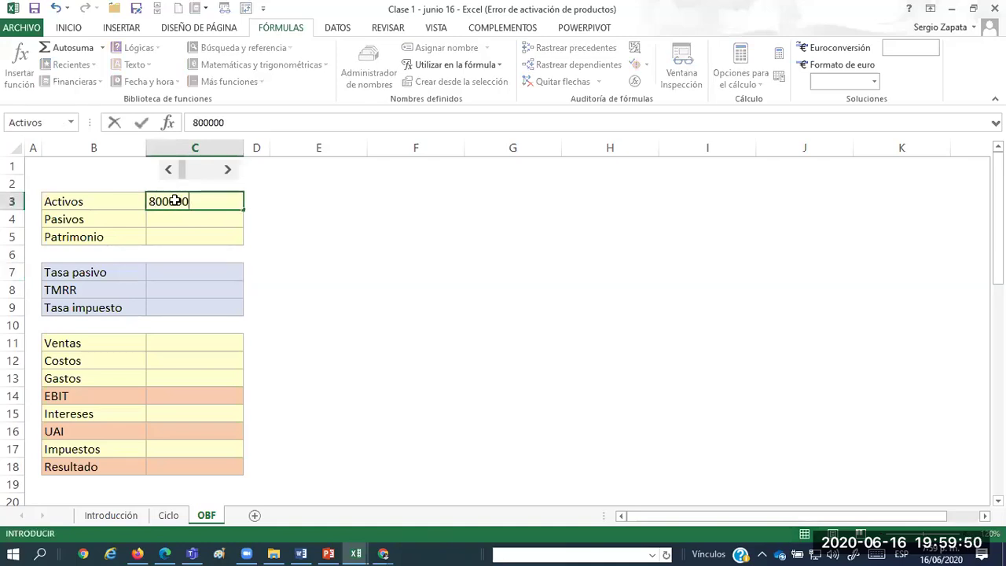
key(Return)
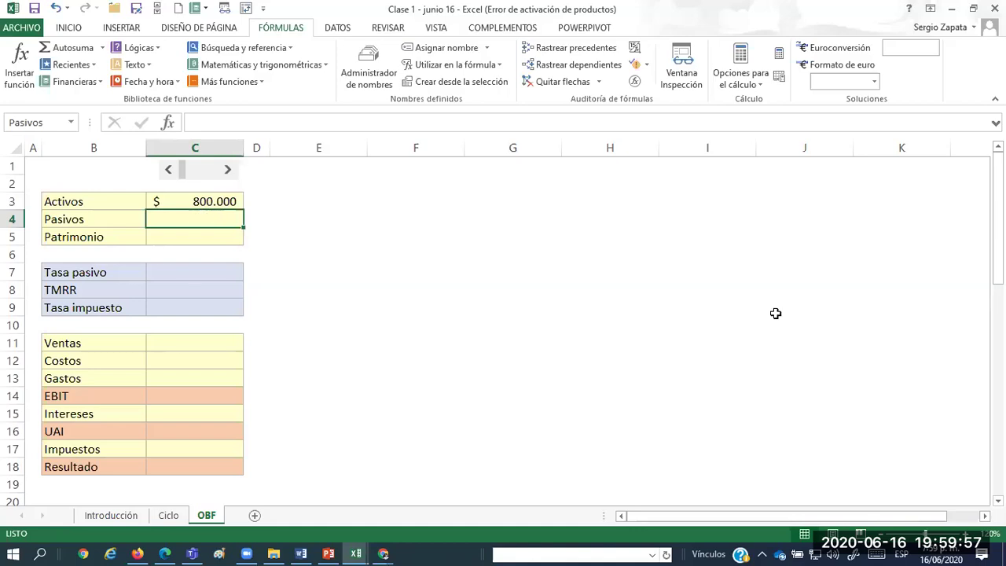
Calculate Pasivos in C4 with the named-cell formula =Activos*niveldeuda%.
text(=)
key(Up)
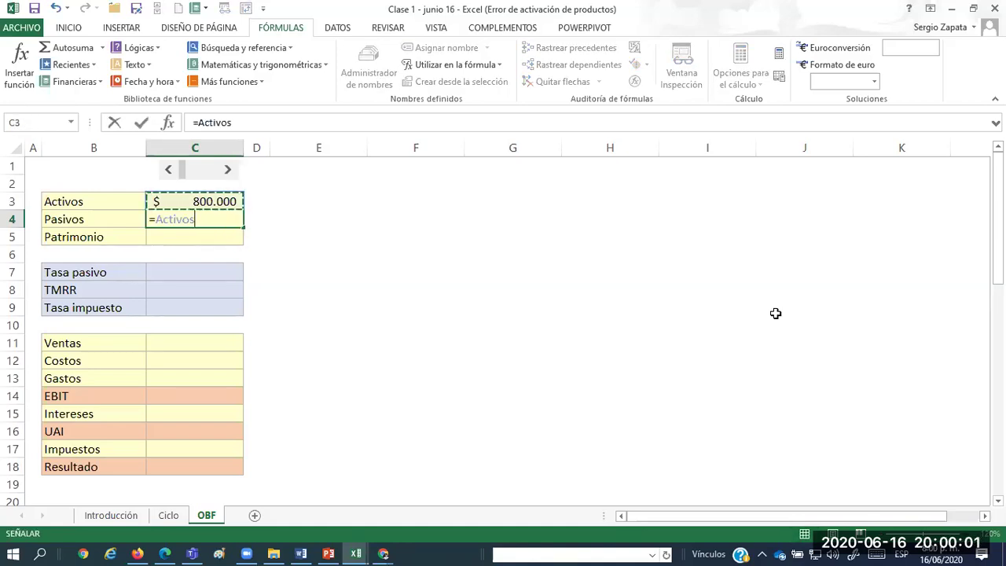
text(*)
key(Up)
key(Up)
key(Up)
text(%)
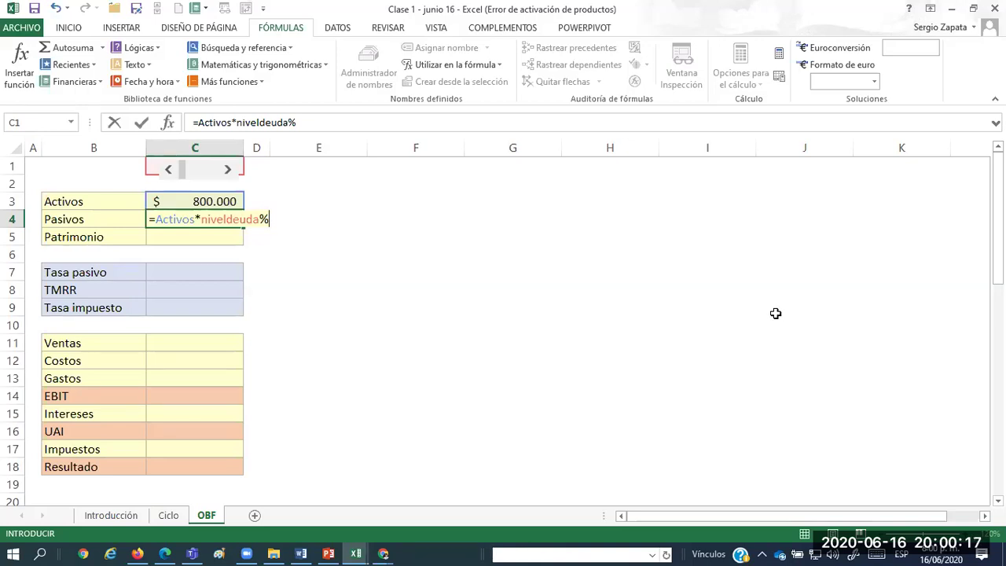
key(Return)
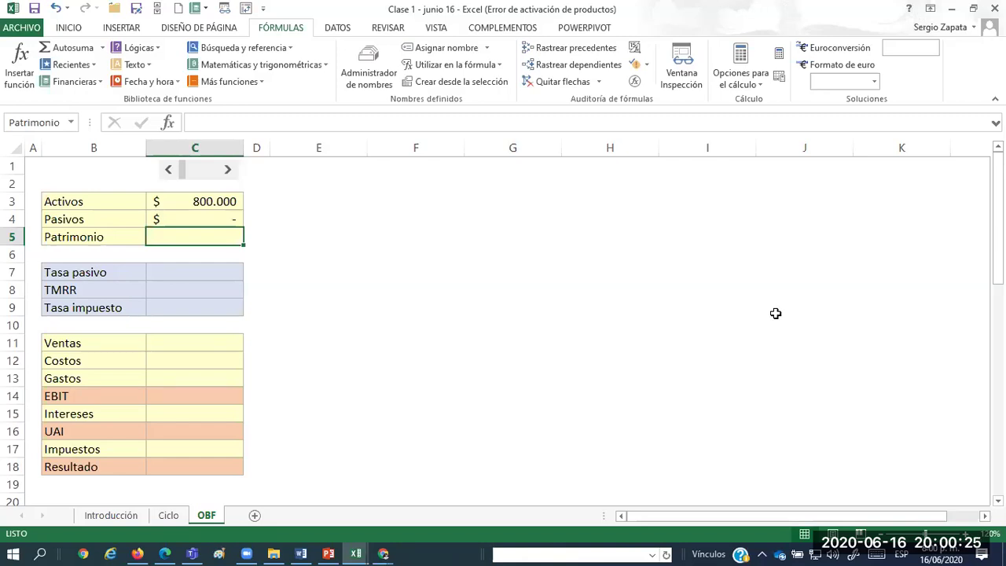
Calculate Patrimonio in C5 with the formula =Activos-Pasivos.
text(=)
key(Up)
key(Up)
text(-)
key(Up)
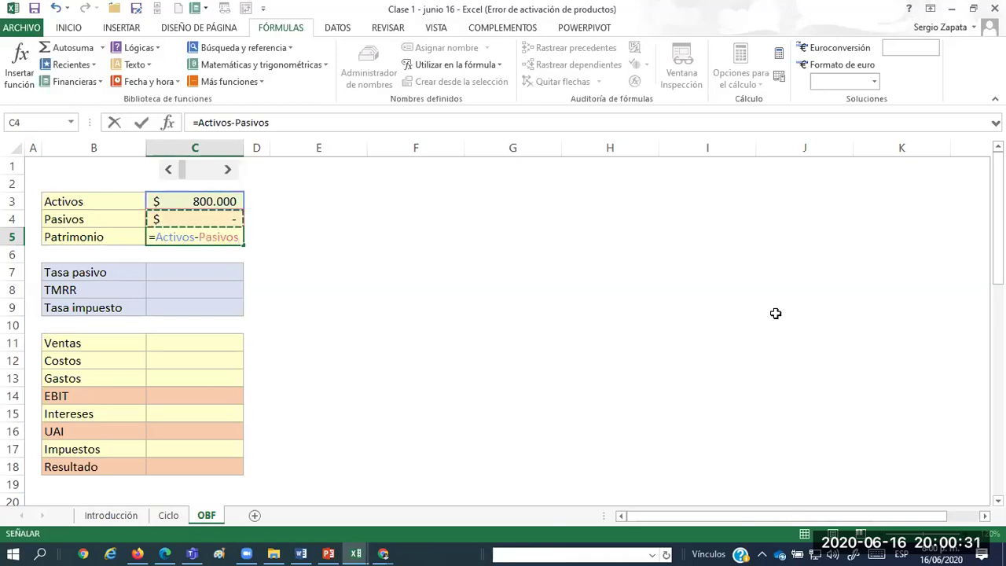
key(Return)
key(Down)
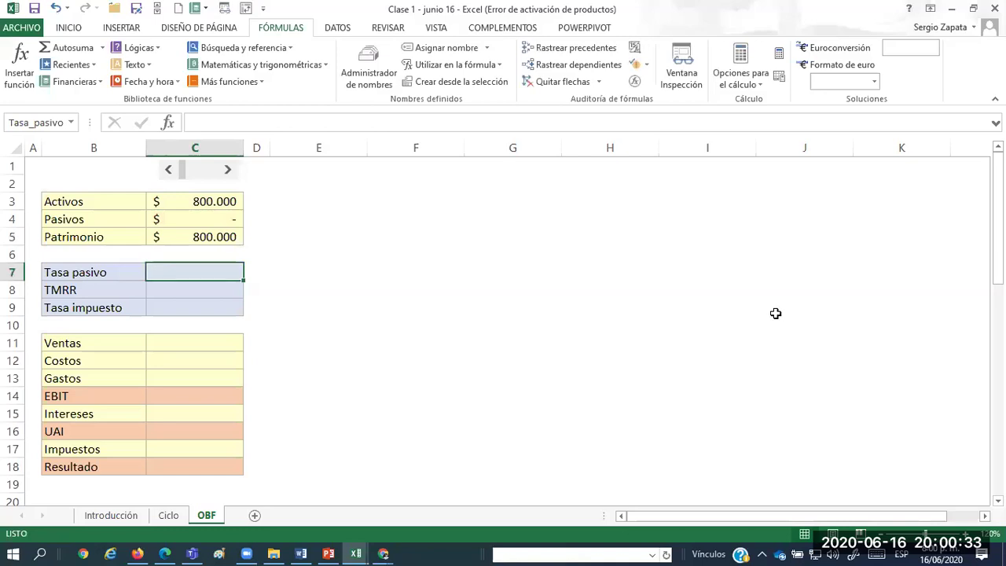
key(Up)
key(Up)
key(Down)
key(Down)
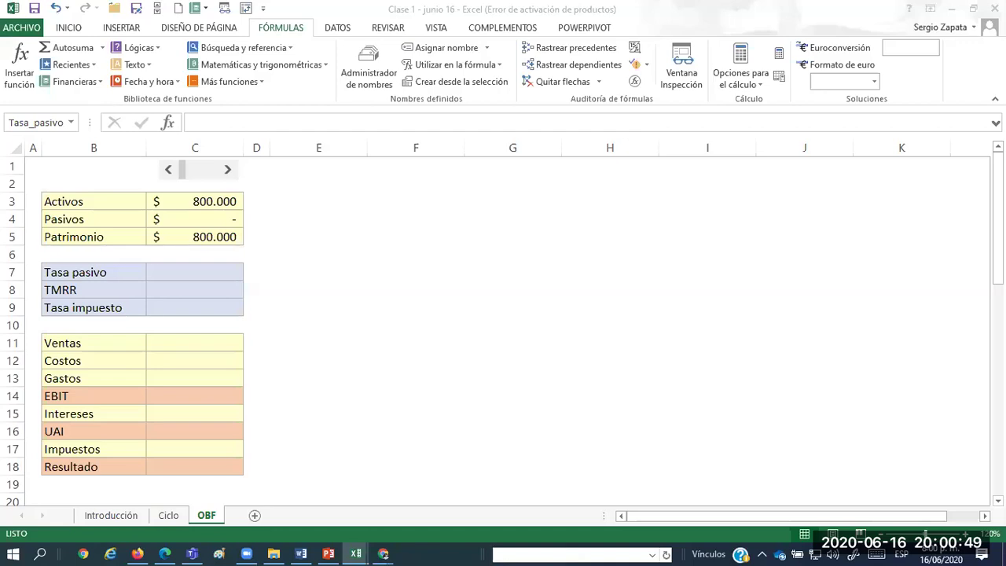
Examine the cell references used by the Pasivos formula in C4.
click(180, 272)
click(196, 216)
double_click(196, 216)
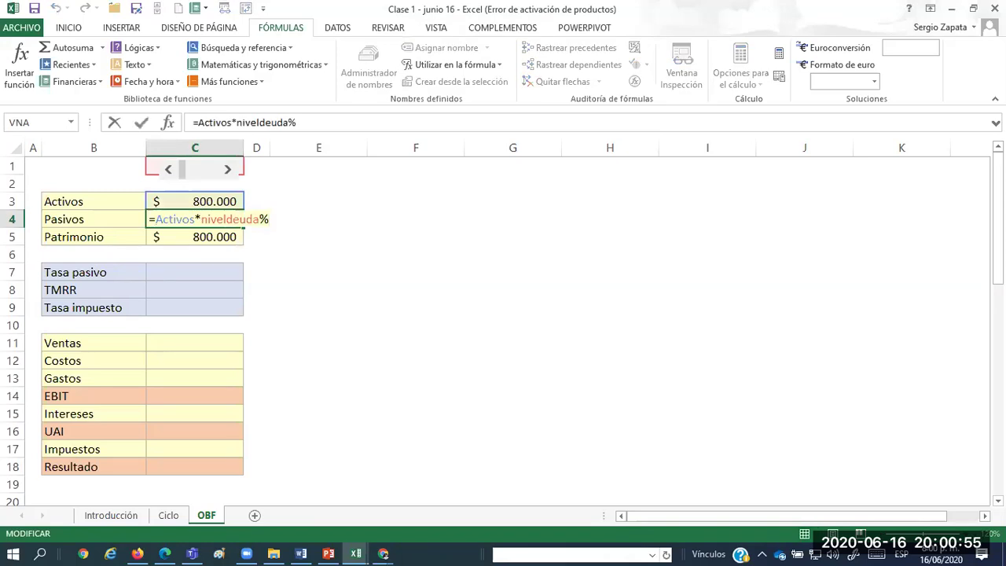
key(alt+Tab)
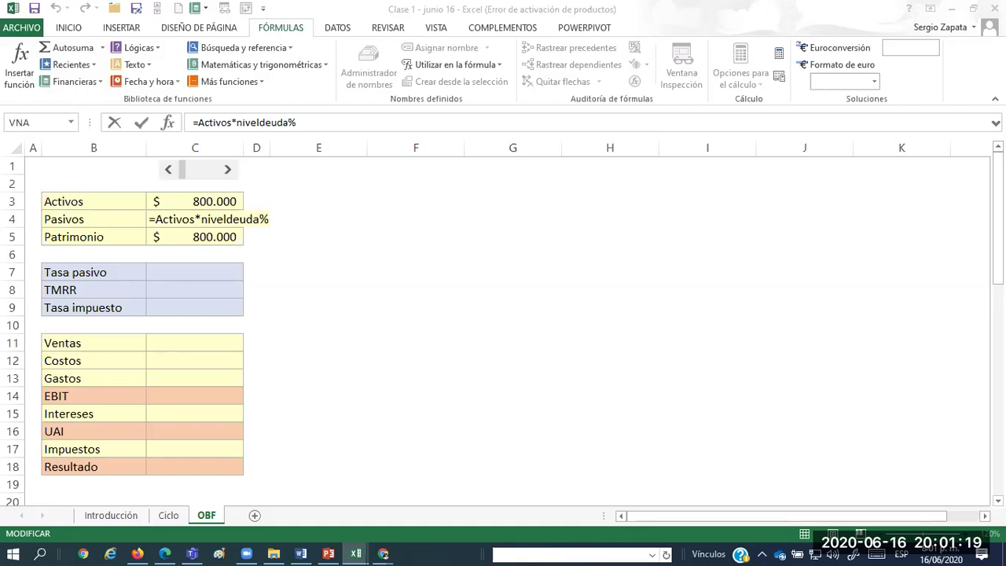
click(305, 269)
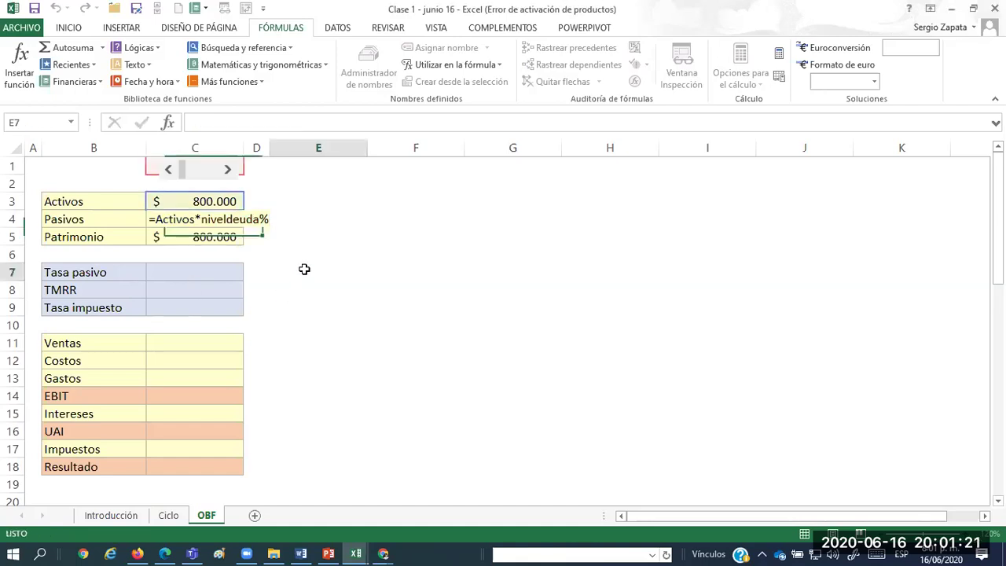
click(207, 218)
text(=)
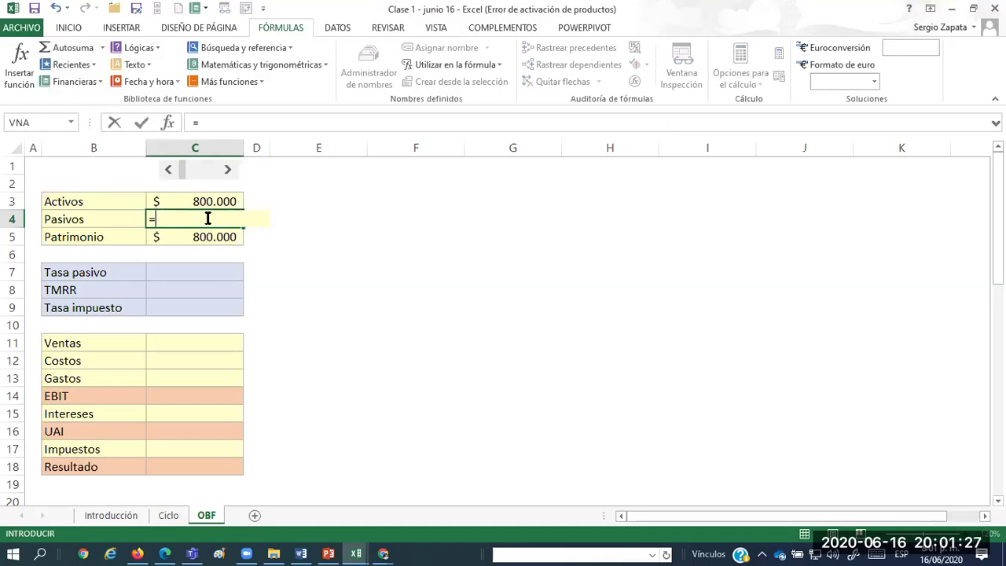
key(Up)
text(-)
key(Down)
key(Down)
key(Return)
key(Up)
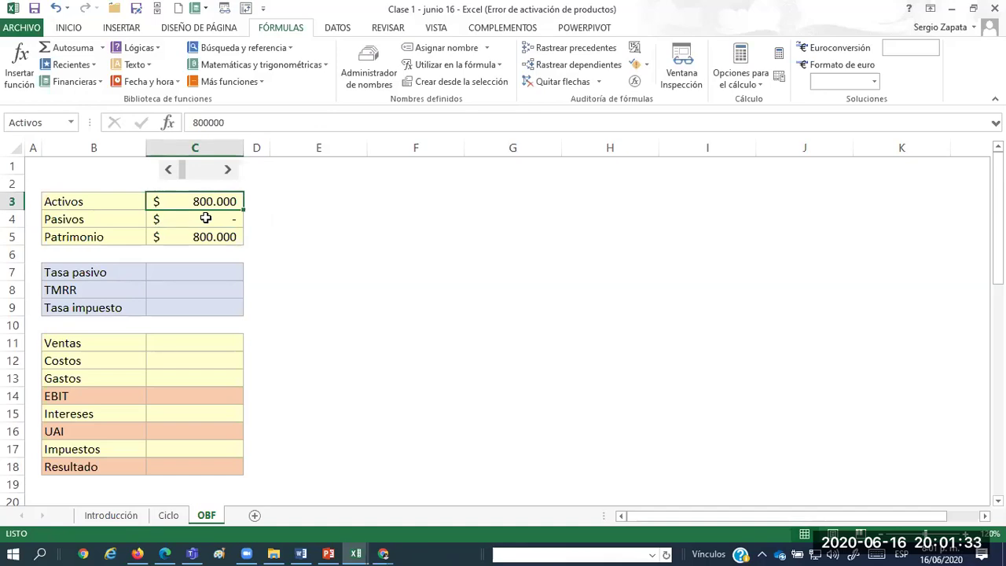
Re-enter the Pasivos formula in C4 as =Activos*niveldeuda%.
click(205, 218)
text(=Activos*)
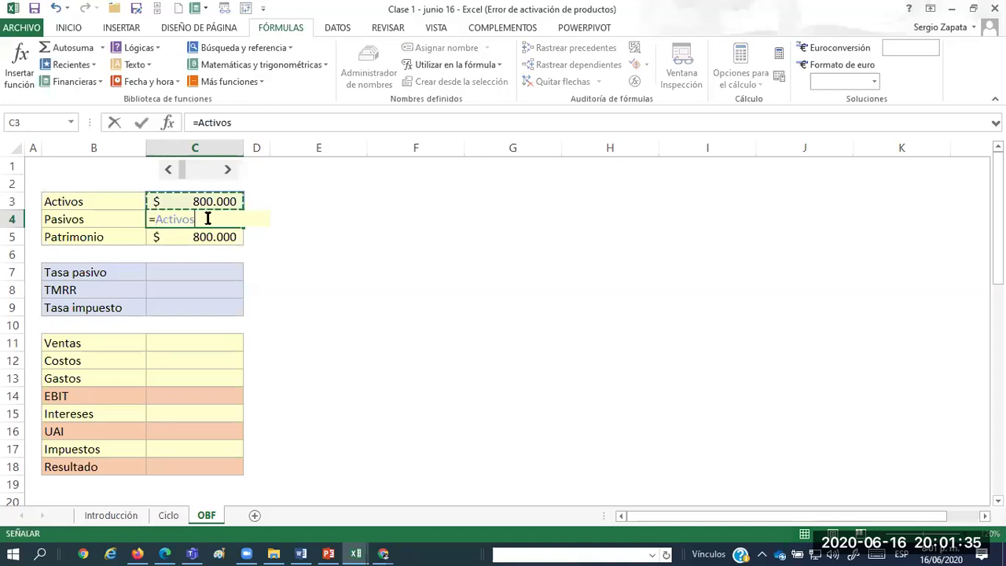
key(Up)
key(Up)
key(Up)
text(%)
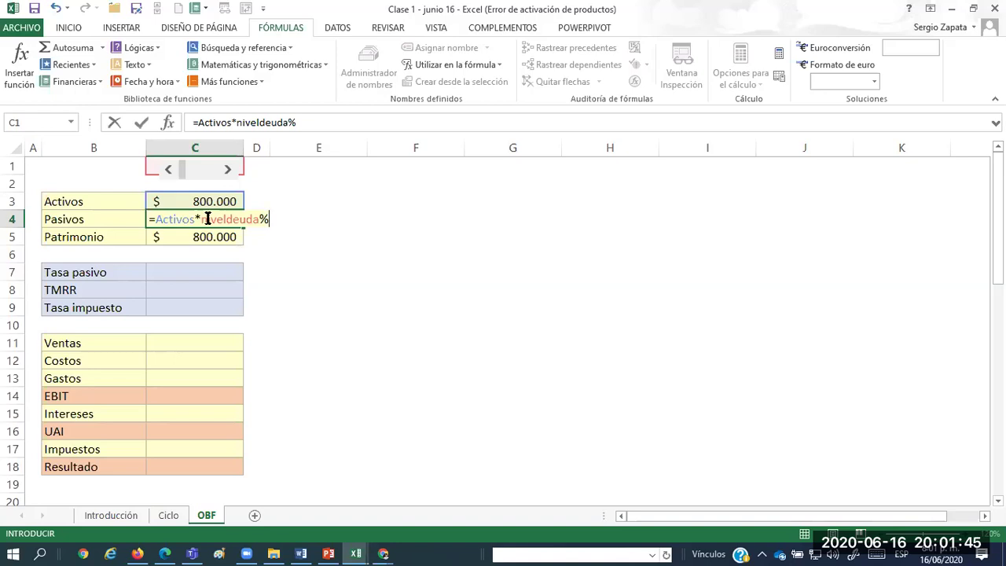
key(Return)
Try the text sdfs as the content of the niveldeuda cell C1 and undo the entry.
key(Up)
key(Up)
key(Up)
key(Up)
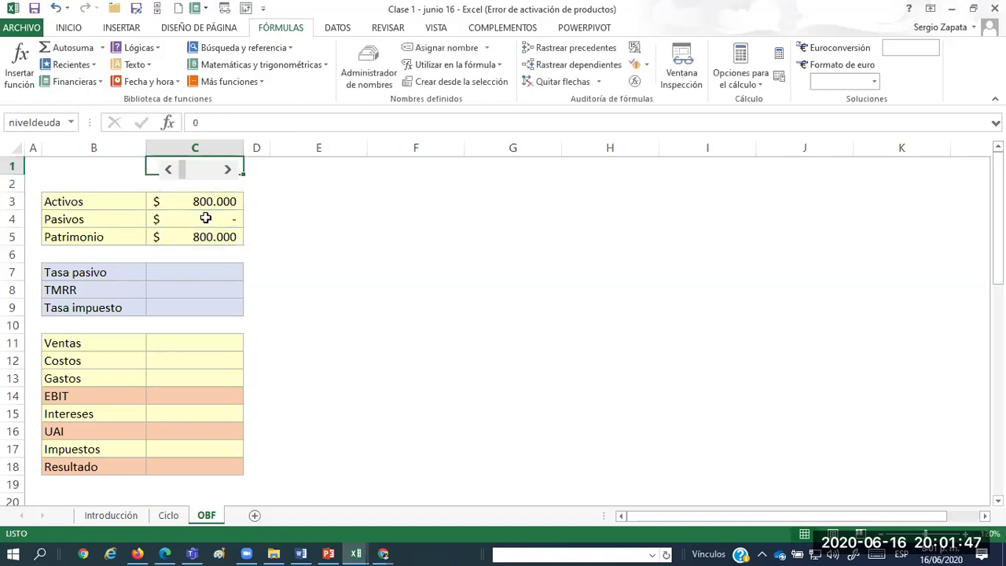
text(sdfs)
key(Return)
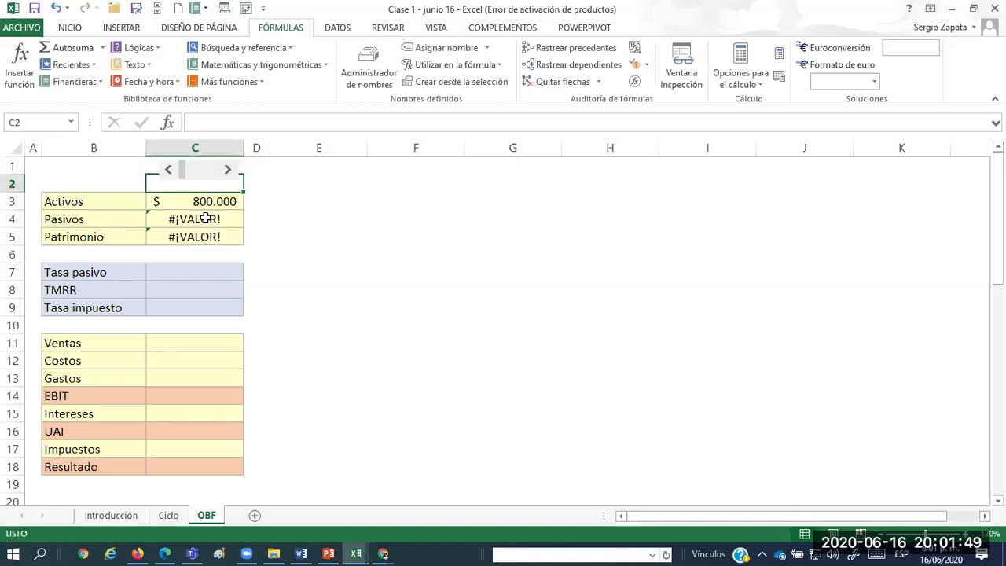
key(ctrl+z)
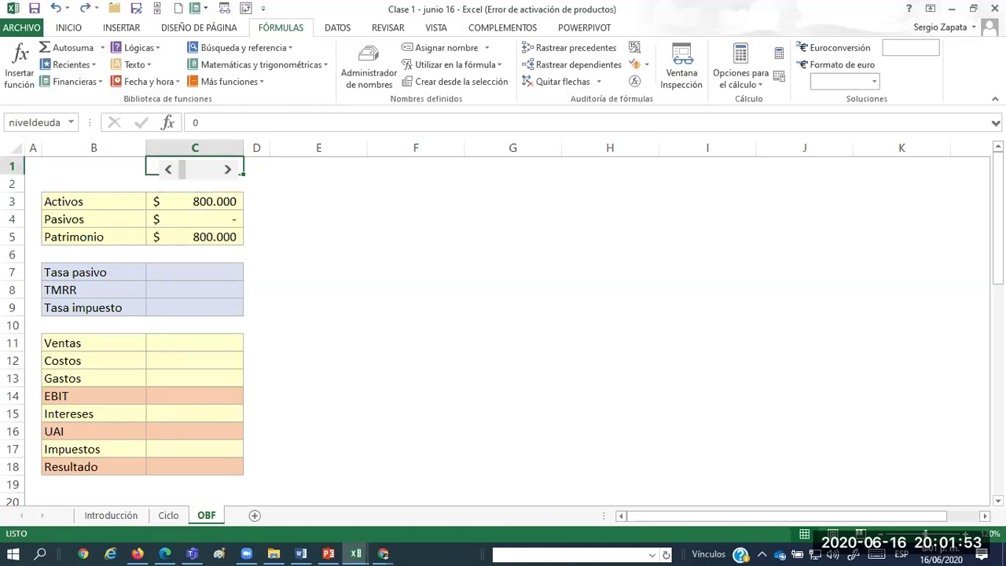
Select the scroll bar to check which cell it is linked to.
right_click(202, 174)
key(Escape)
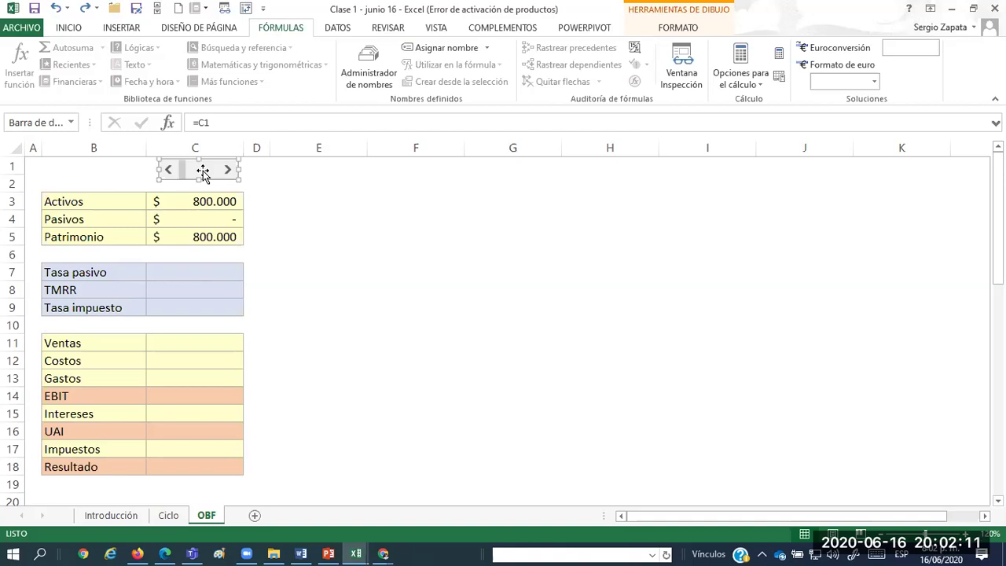
click(372, 241)
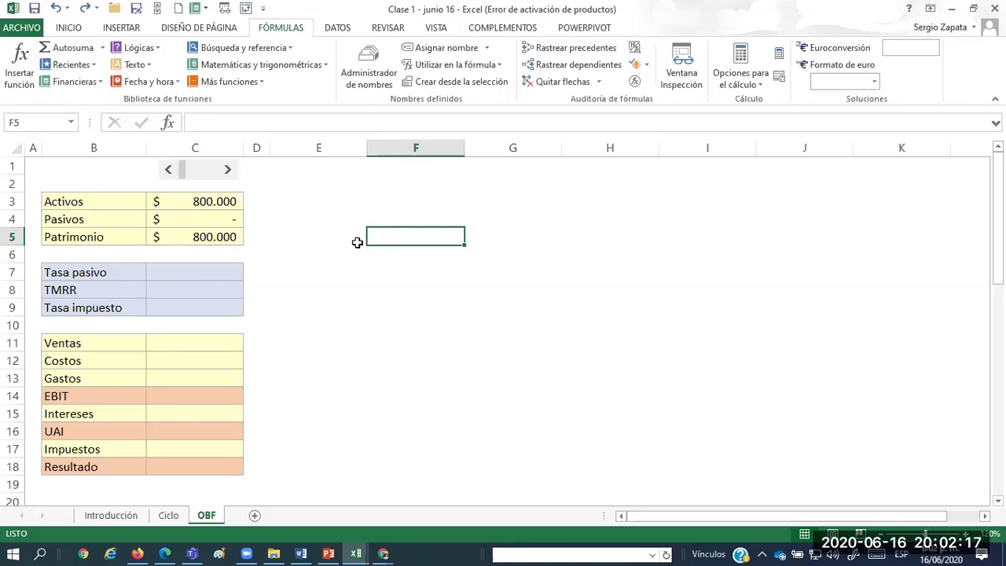
Try niveldeuda as cell text in C1, clear it, and check the name assigned to the cell.
click(257, 168)
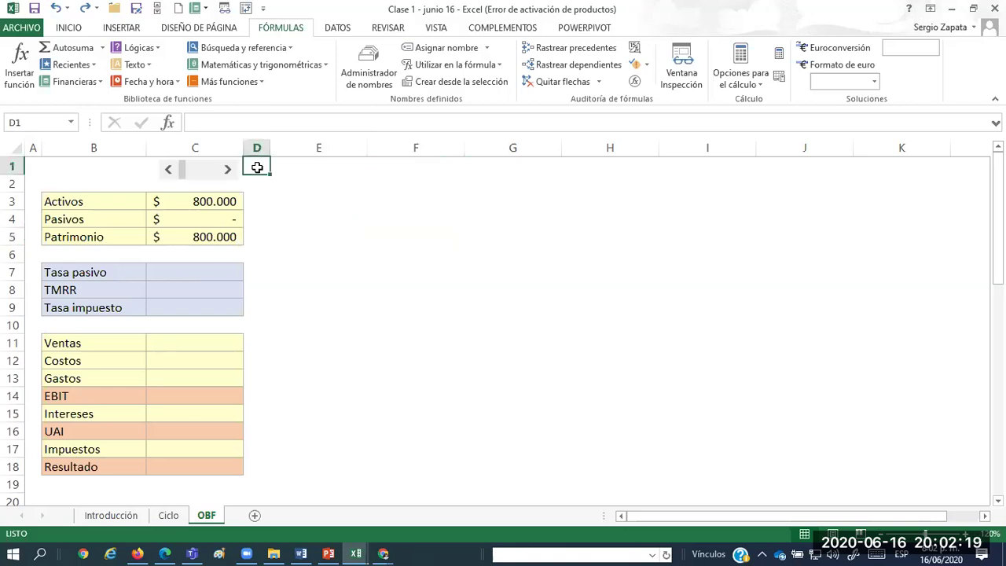
key(Left)
key(Delete)
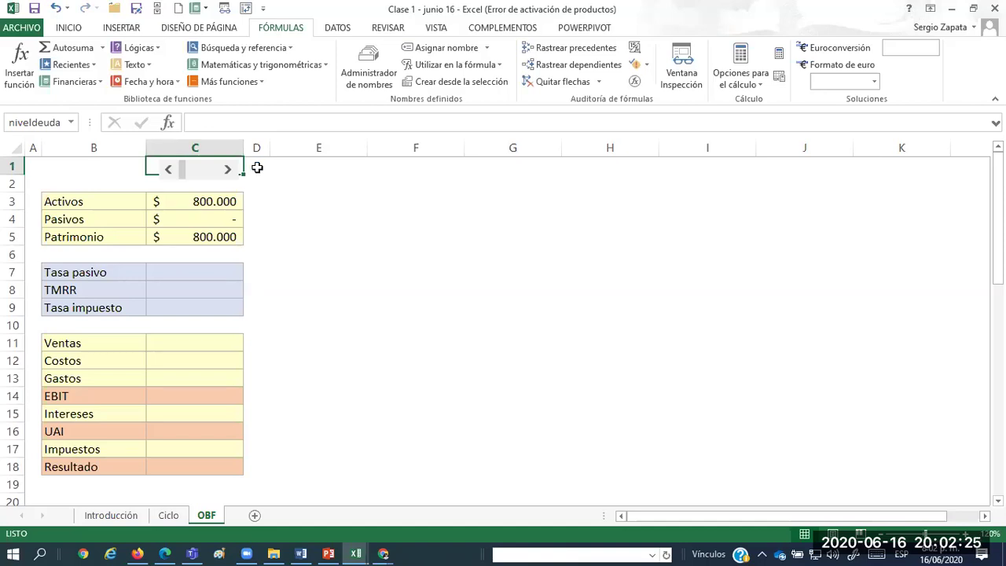
text(niveldeu)
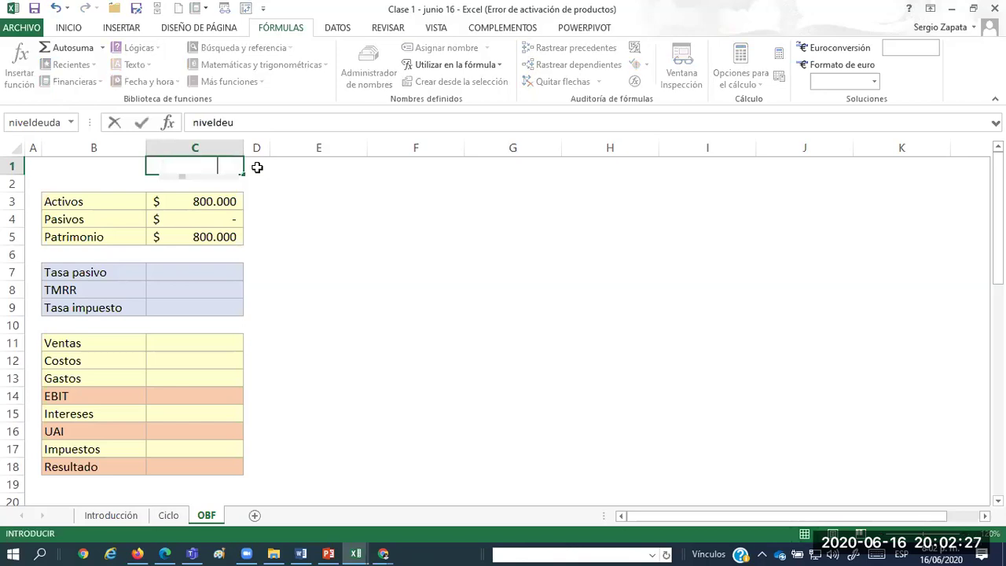
text(da)
key(Return)
key(Up)
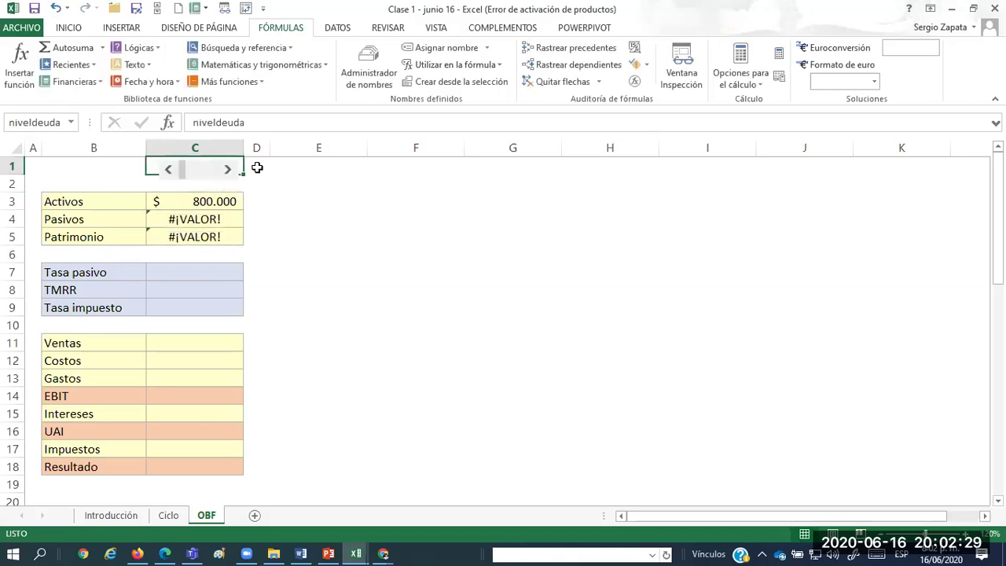
key(Delete)
click(59, 126)
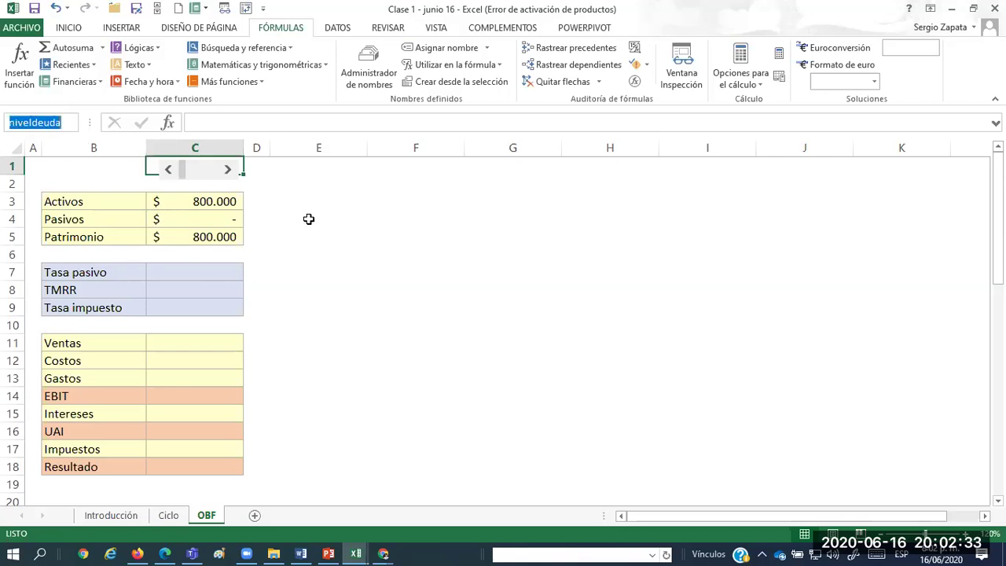
key(Return)
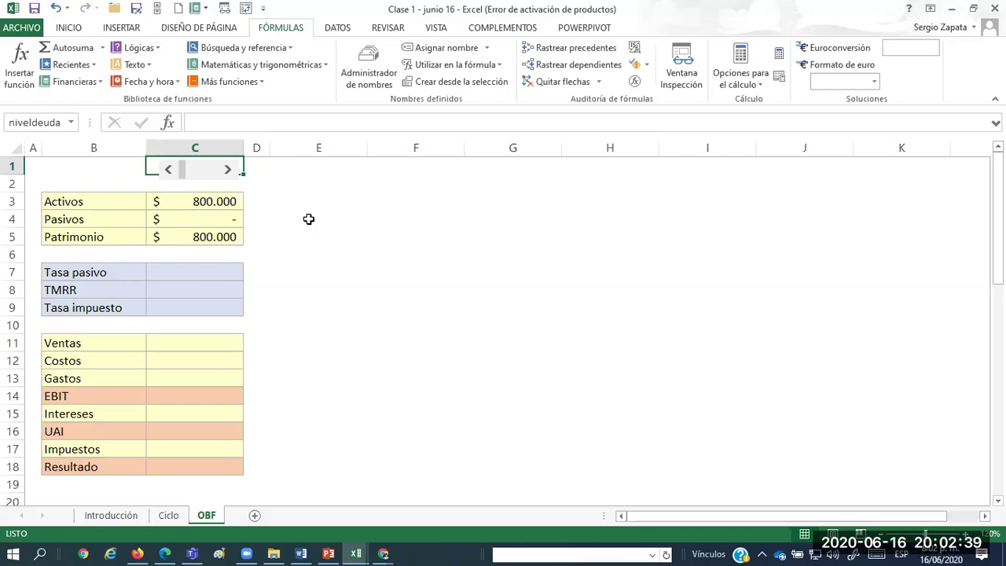
Raise the debt level to 90 with the scroll bar to test the Pasivos and Patrimonio formulas.
click(229, 170)
click(229, 170)
click(229, 170)
click(229, 170)
click(229, 170)
click(228, 170)
click(228, 170)
click(229, 170)
click(229, 170)
click(228, 170)
click(229, 170)
click(228, 170)
click(228, 170)
click(229, 169)
click(228, 170)
click(229, 170)
click(229, 170)
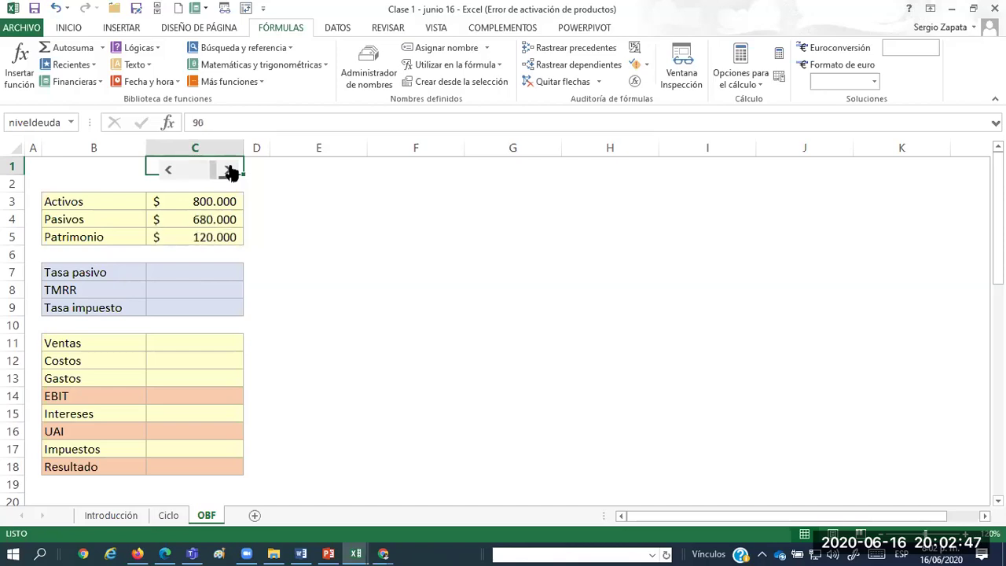
Lower the debt level to 55 with the scroll bar.
click(168, 171)
click(167, 171)
click(168, 170)
click(167, 171)
click(167, 171)
click(168, 171)
click(168, 171)
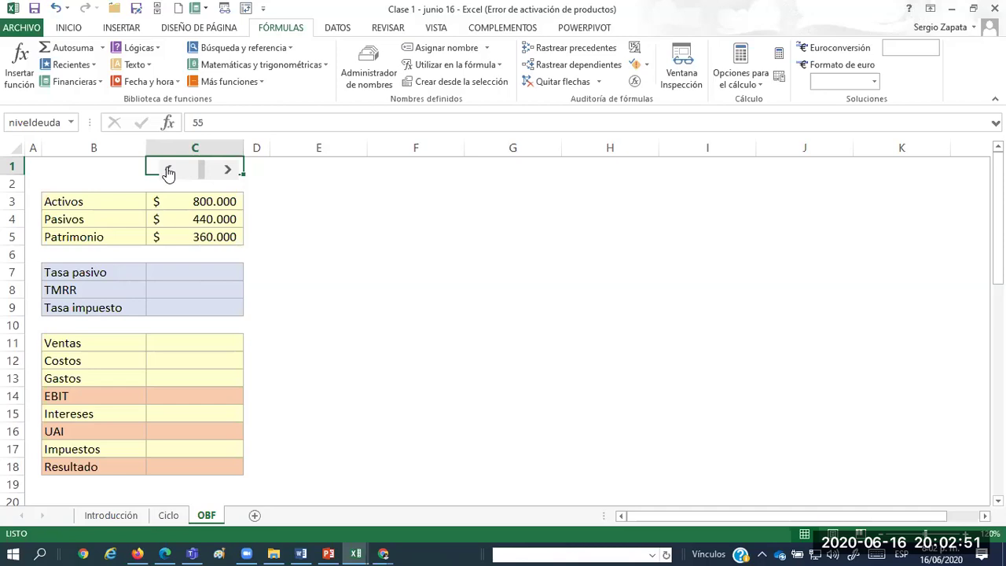
Raise the debt level again with the scroll bar and bring it back down to 0.
click(229, 171)
click(229, 170)
click(229, 171)
click(229, 171)
click(228, 171)
click(229, 170)
click(229, 171)
click(228, 170)
click(171, 170)
click(171, 171)
click(170, 171)
click(171, 171)
click(171, 170)
click(170, 170)
click(171, 170)
click(171, 171)
click(171, 170)
click(170, 171)
click(170, 170)
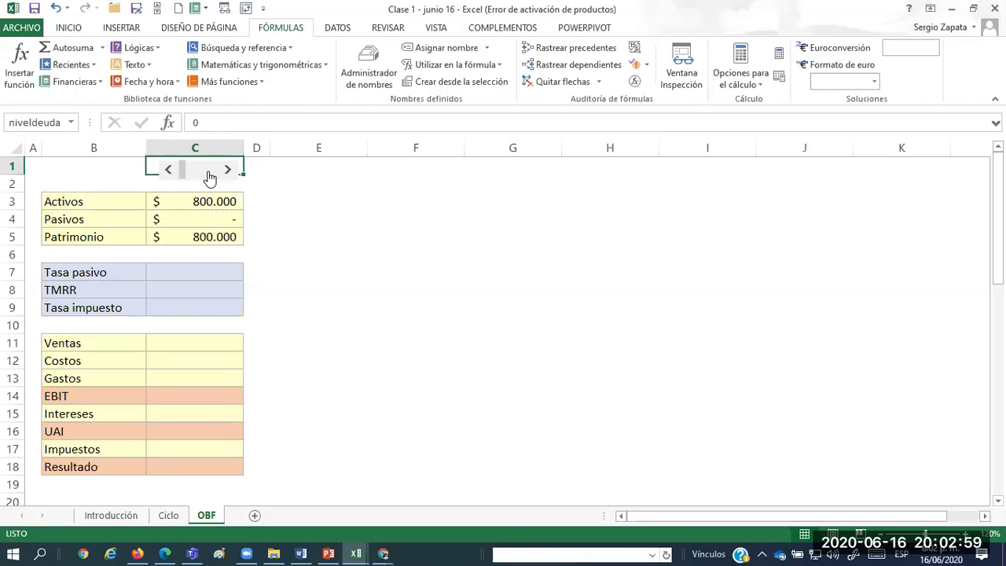
Raise the debt level to 95 and review the scroll bar's limits, increment and linked cell in its control format.
drag(227, 172, 227, 171)
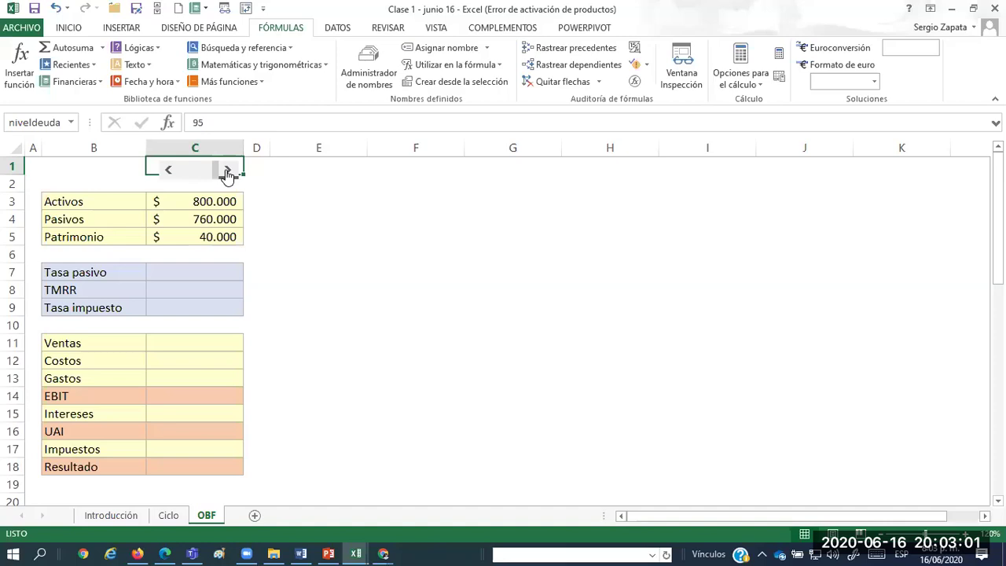
click(206, 220)
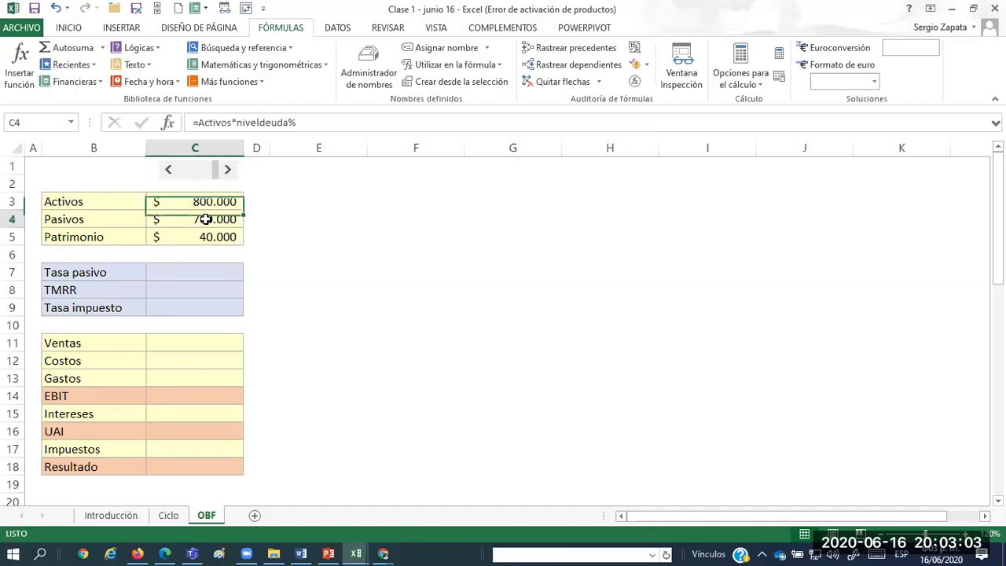
right_click(202, 175)
right_click(198, 171)
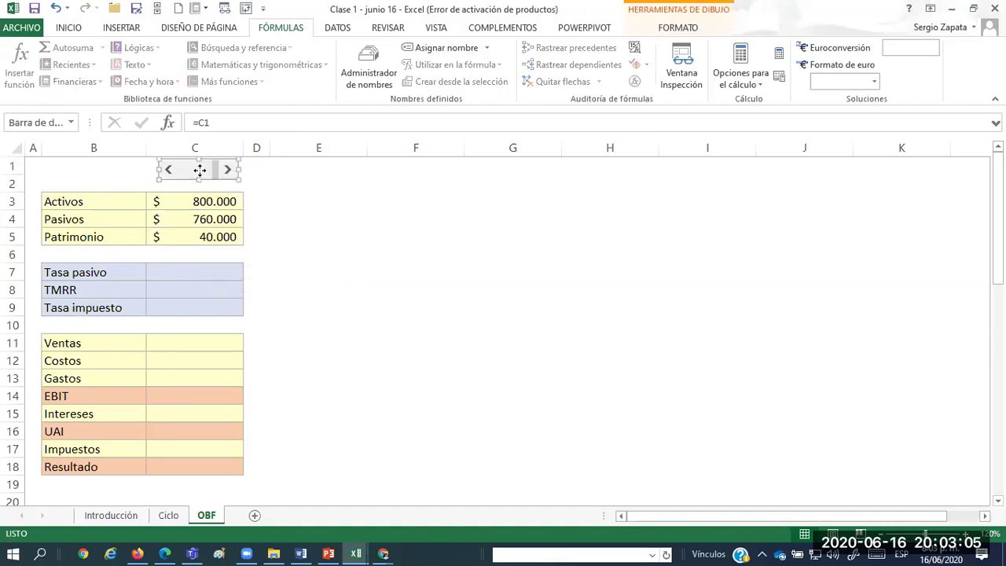
click(278, 292)
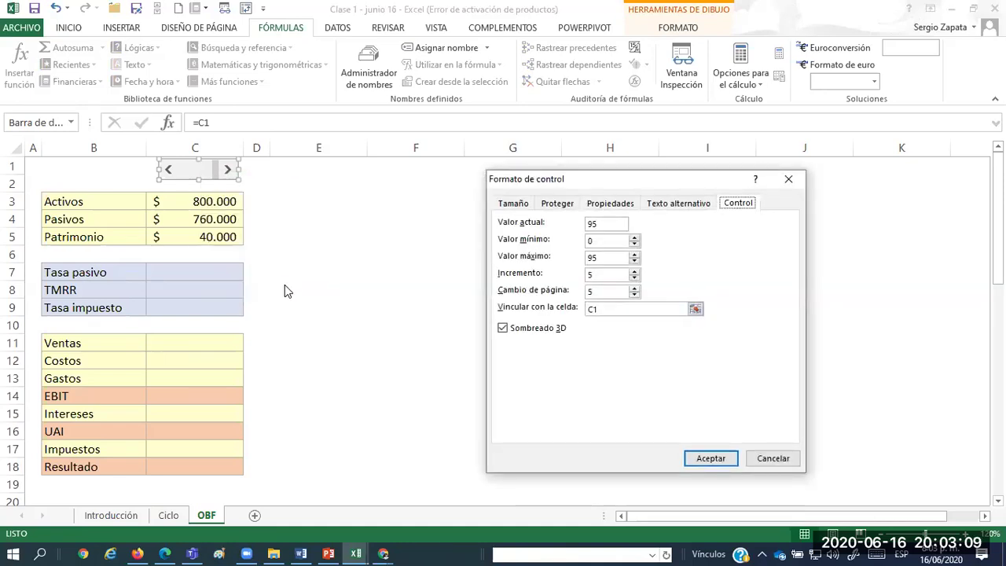
key(Return)
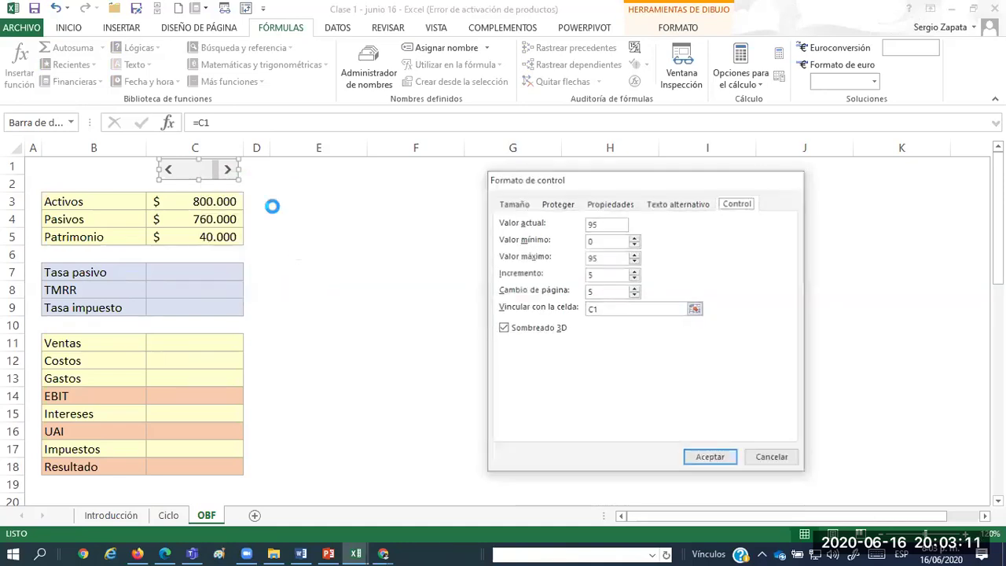
Review the Activos value in C3 and the formulas behind Pasivos in C4 and Patrimonio in C5.
click(231, 220)
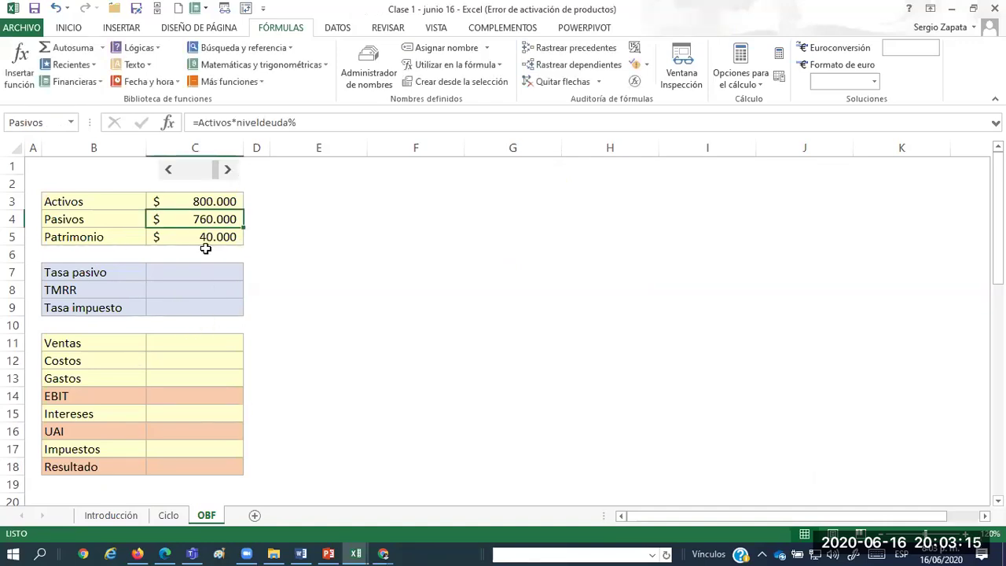
right_click(204, 181)
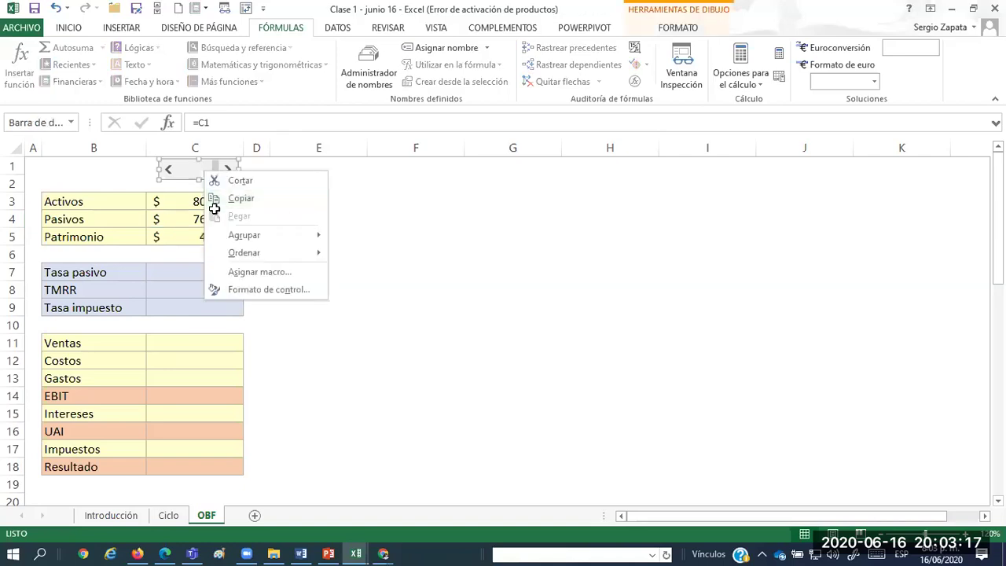
click(212, 203)
click(203, 223)
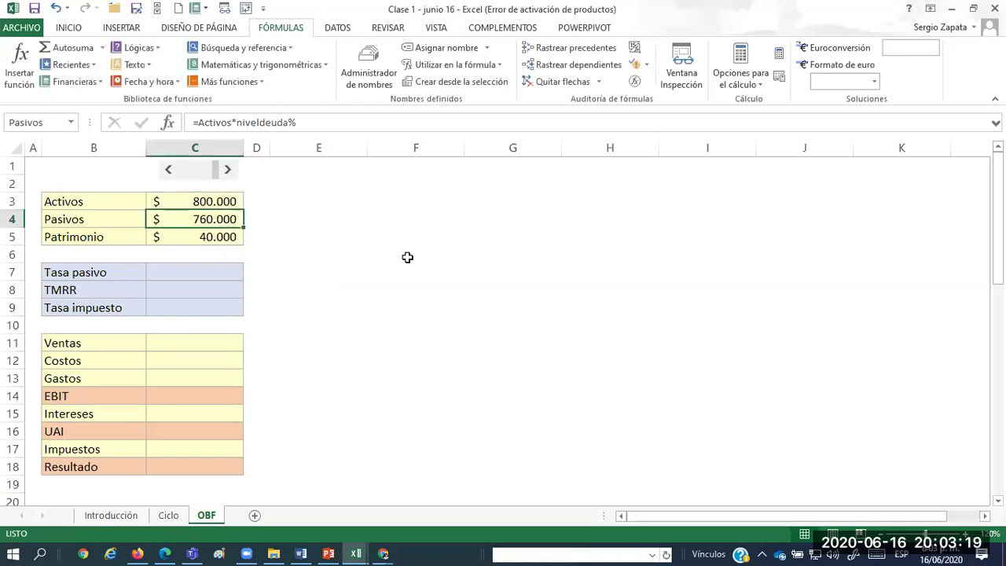
key(Up)
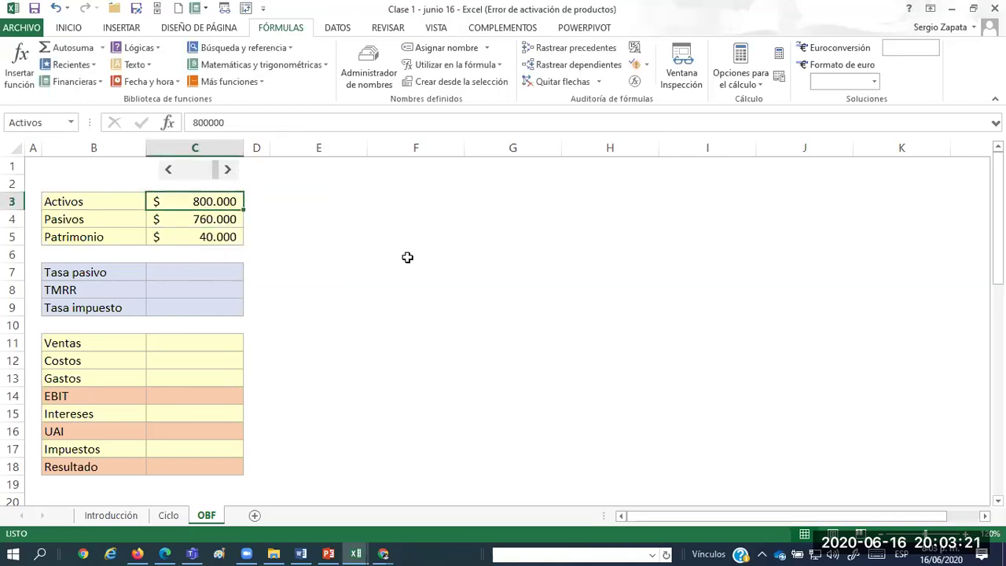
key(F2)
key(Return)
key(F2)
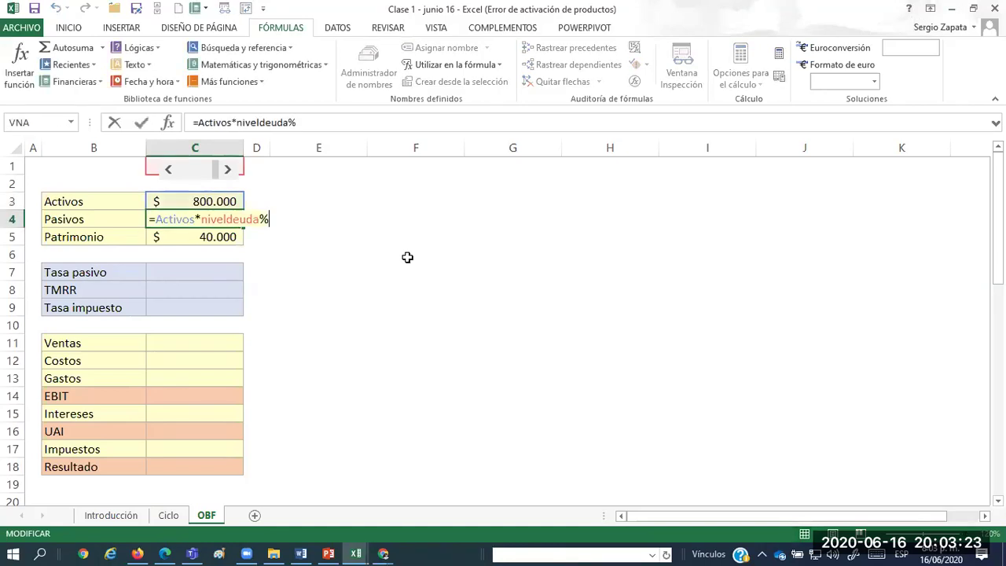
key(Return)
key(F2)
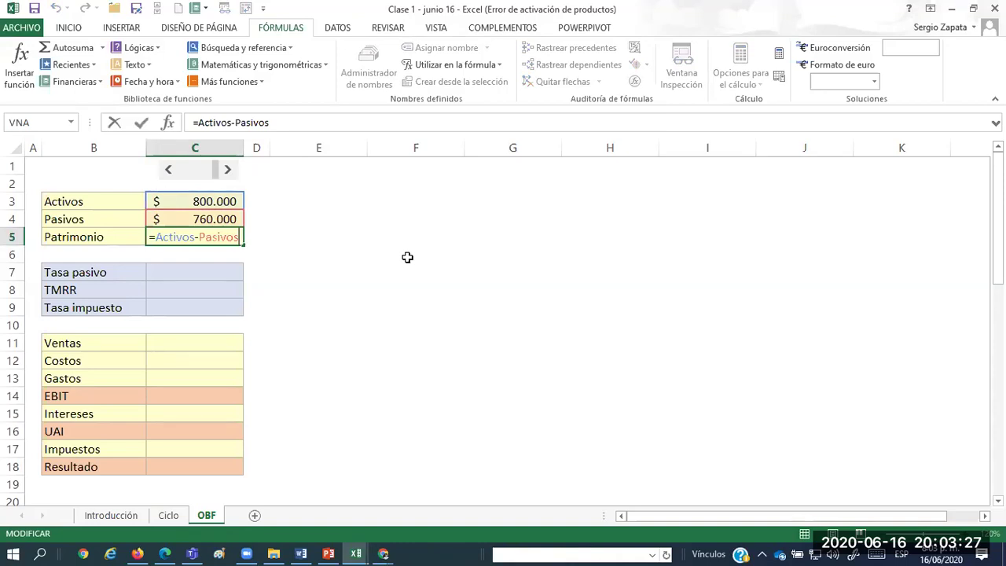
key(Return)
Set the debt level to 0 with the scroll bar.
key(Return)
click(169, 173)
click(169, 172)
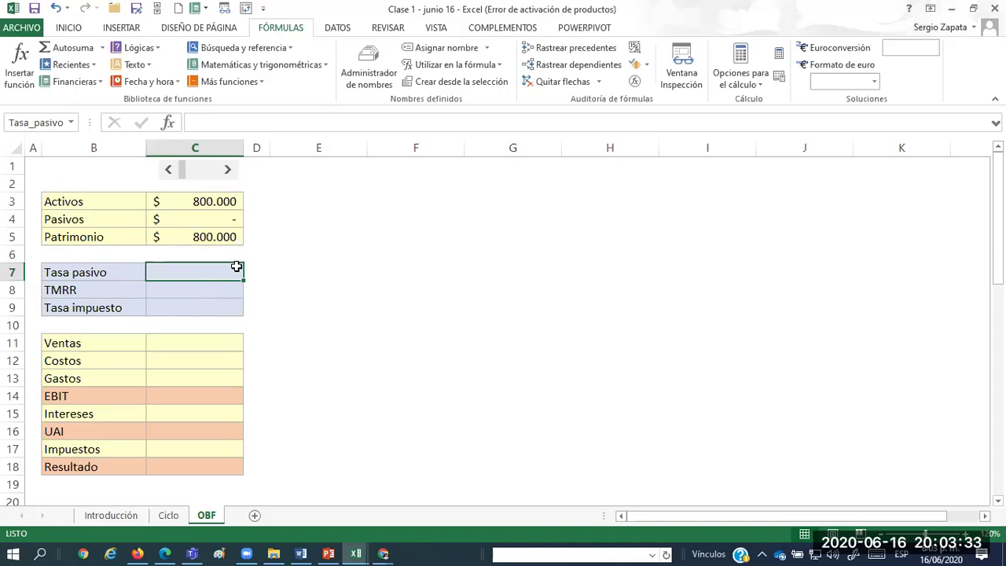
Enter the rates in C7:C9: Tasa pasivo 15%, TMRR 18% and Tasa impuesto 32%.
text(15)
key(Return)
text(18)
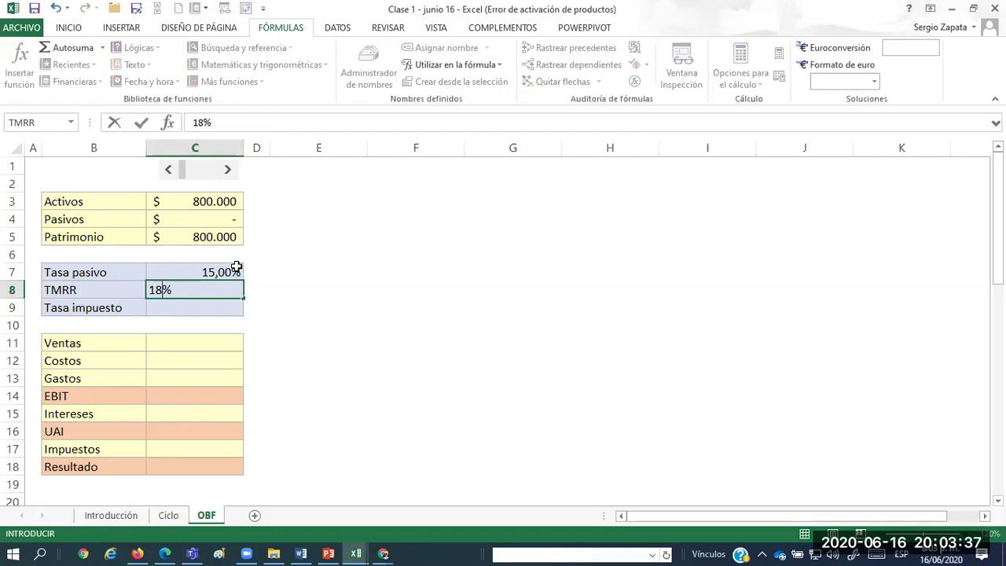
key(Return)
text(32)
key(Return)
key(Return)
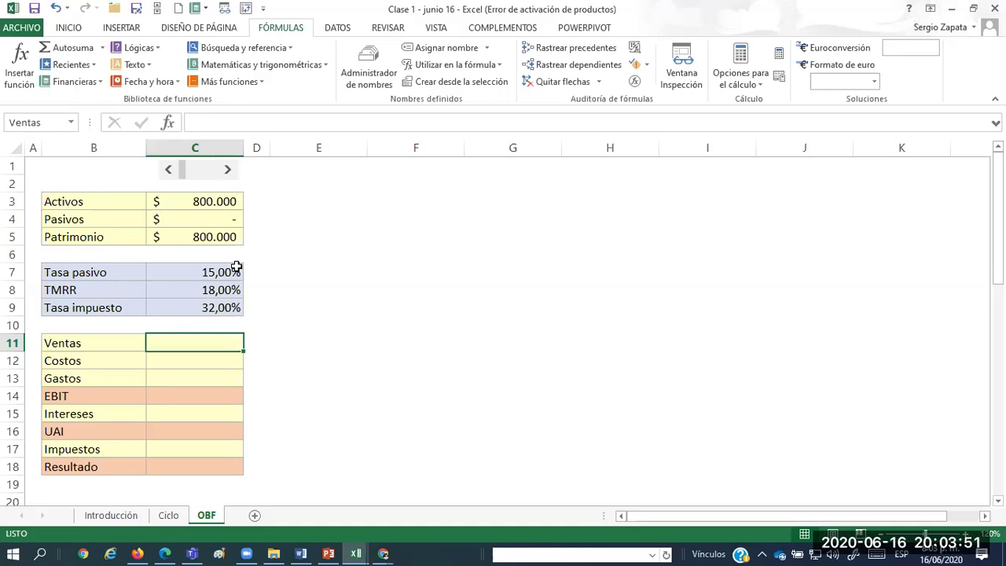
Enter the amounts in C11:C13: Ventas 600000, Costos 300000 and Gastos 144000.
text(600)
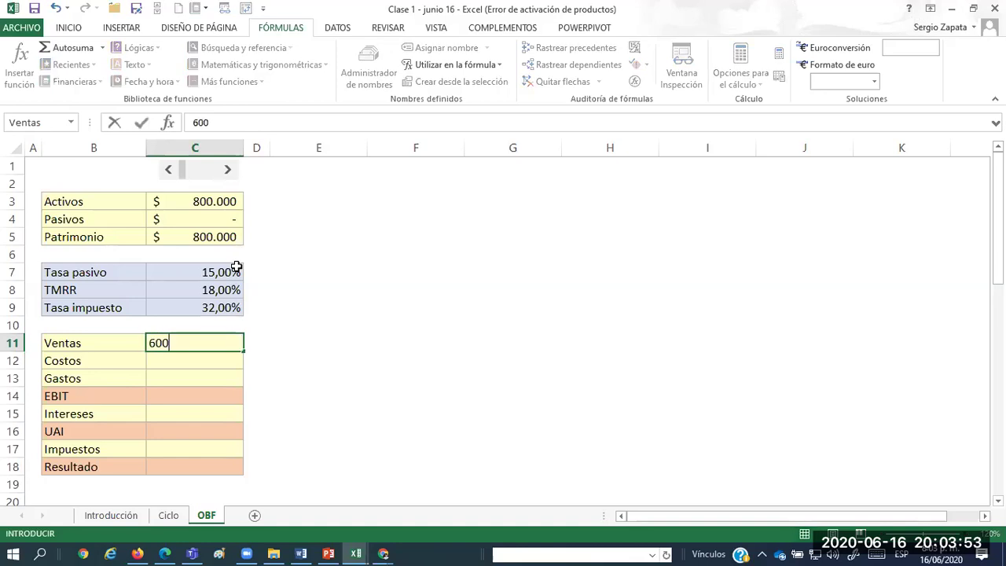
text(.0000)
key(Return)
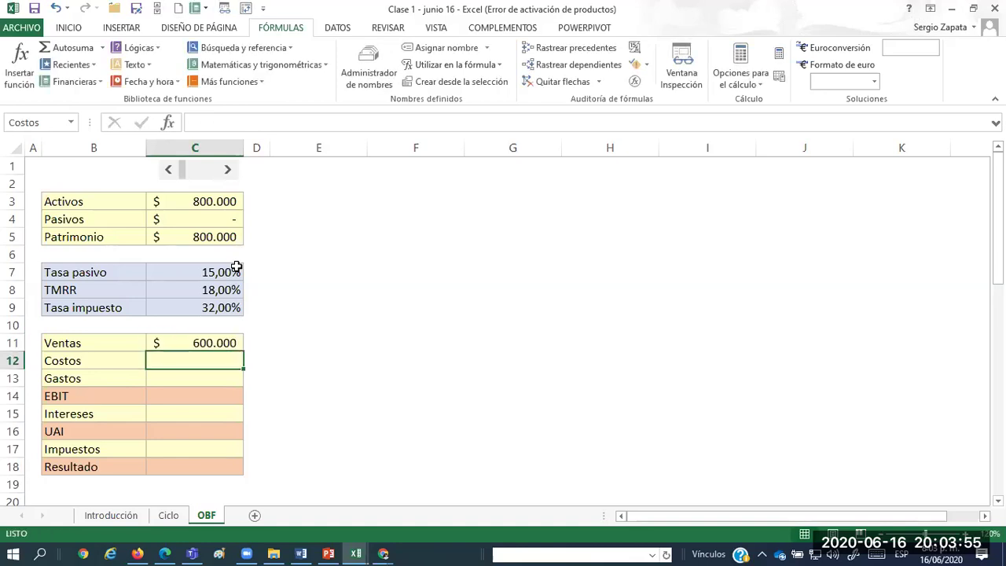
text(30)
text(0.000)
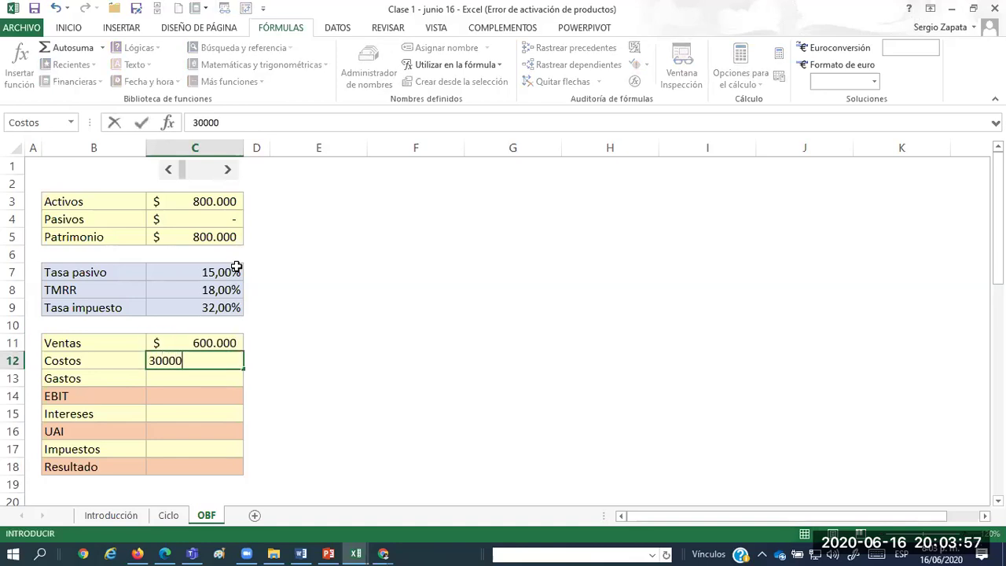
key(Return)
text(144000)
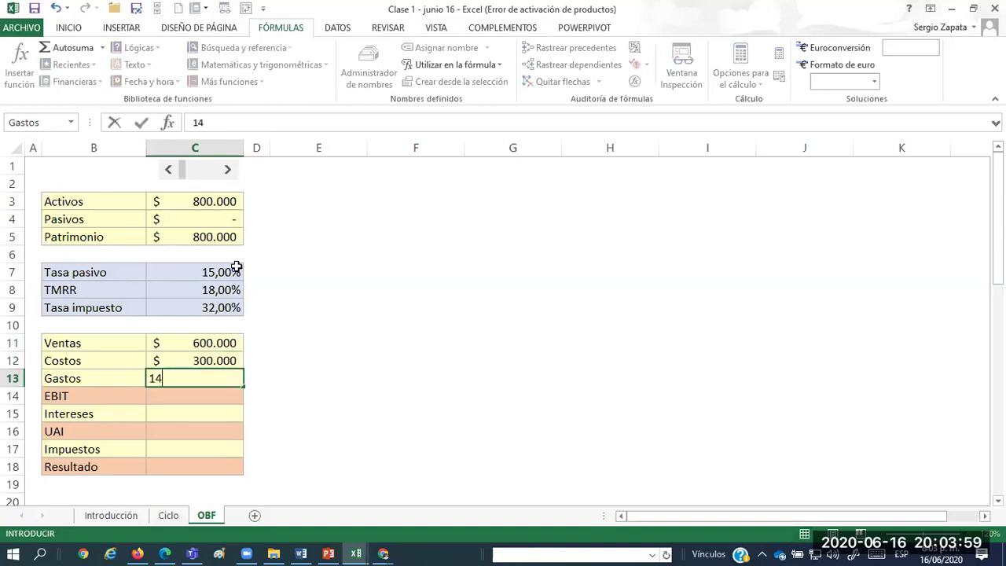
key(Return)
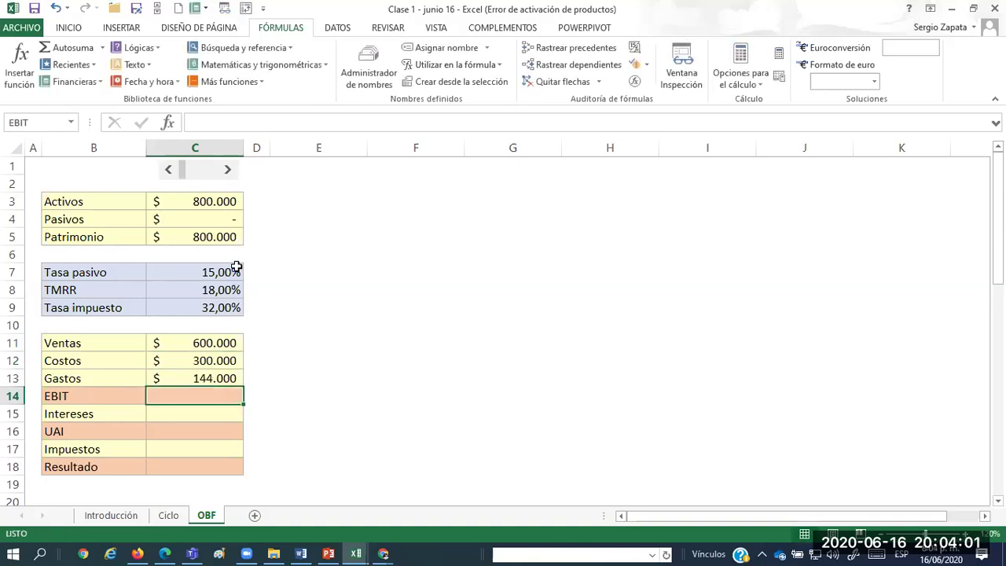
Color the input values red for Ventas, Costos and Gastos in C11:C13 and for Activos in C3.
key(Up)
key(shift+Up)
key(shift+Up)
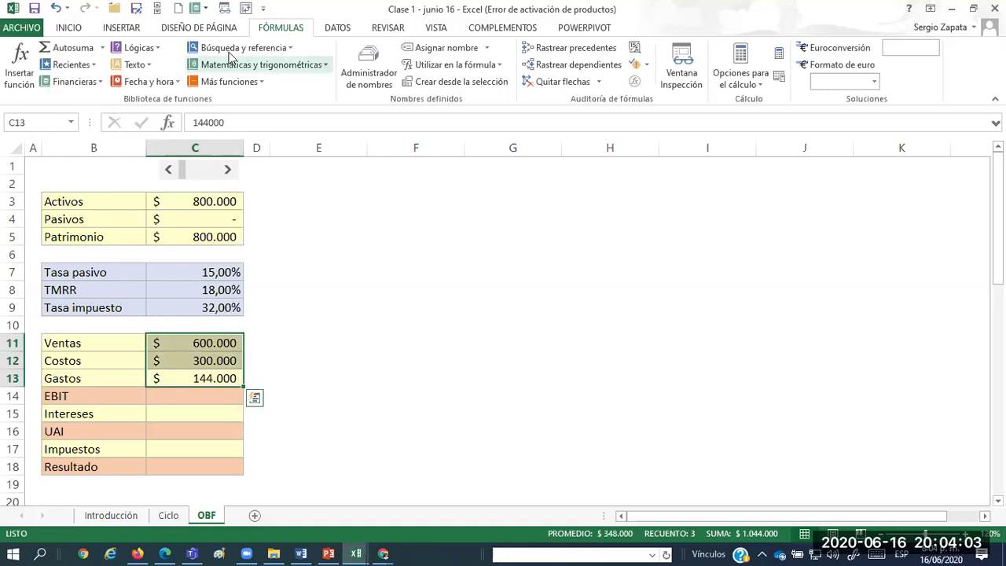
click(69, 27)
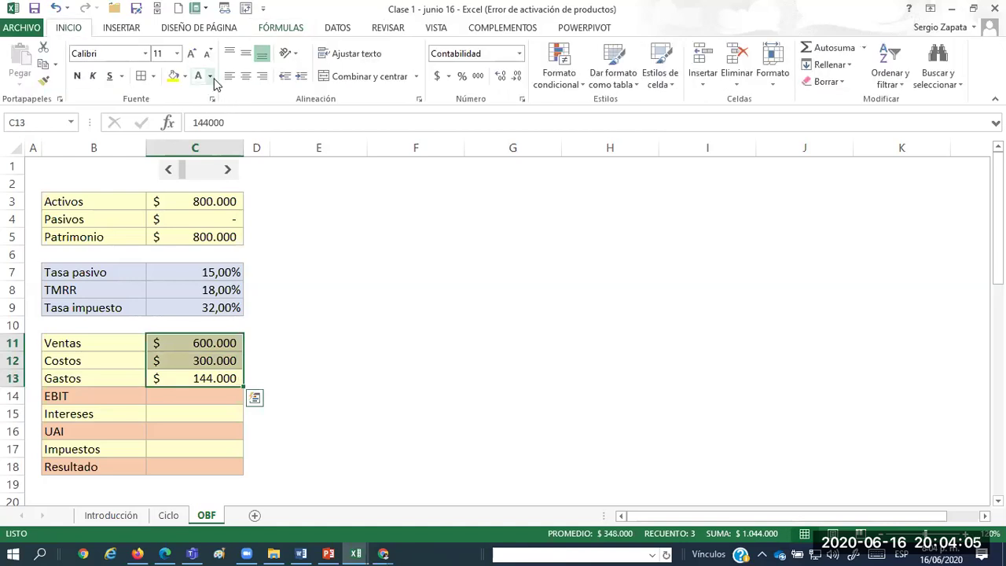
click(209, 76)
click(210, 208)
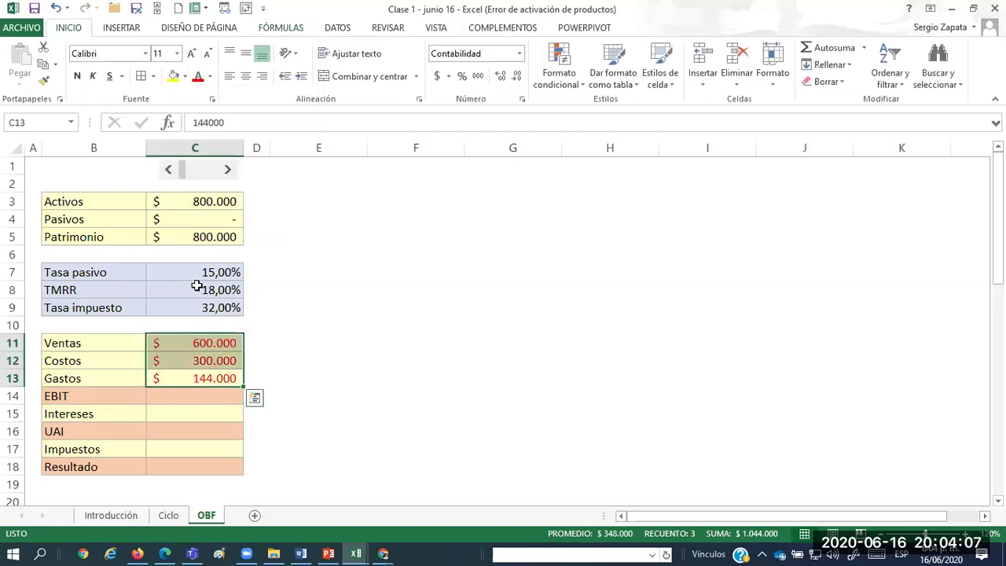
click(200, 202)
click(198, 76)
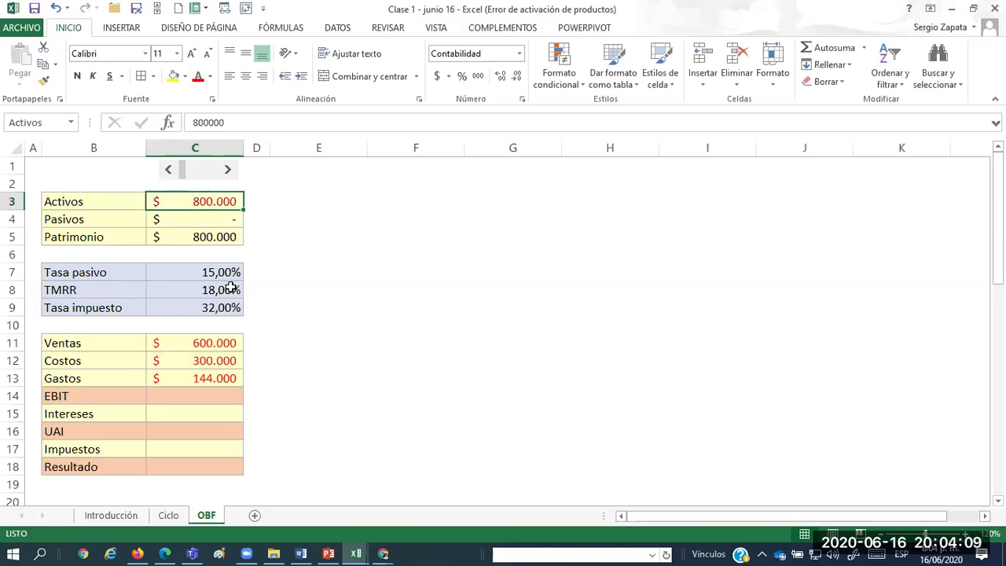
click(316, 305)
Calculate EBIT in C14 with the formula =Ventas-Costos-Gastos.
click(210, 399)
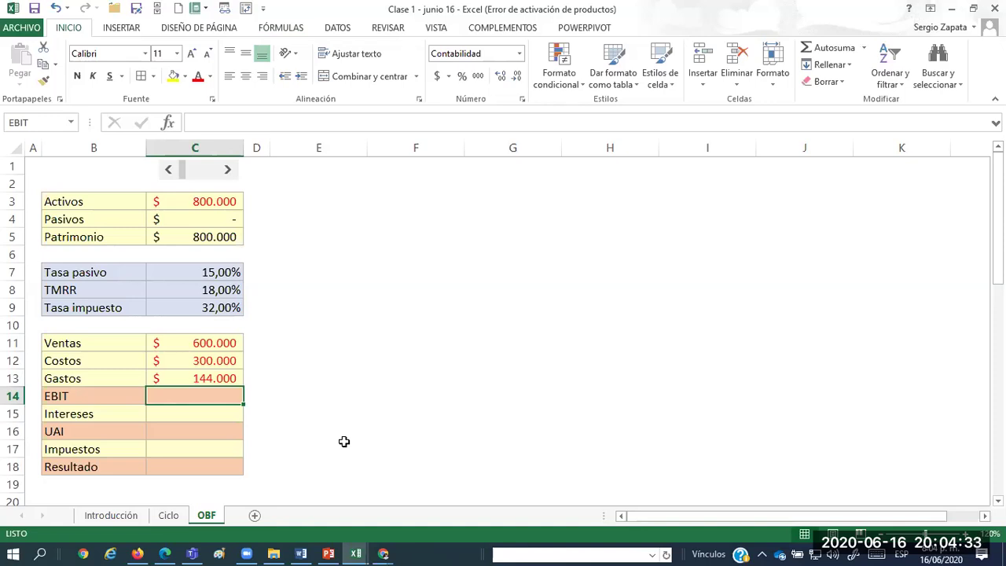
text(=)
key(Up)
key(Up)
key(Up)
text(-)
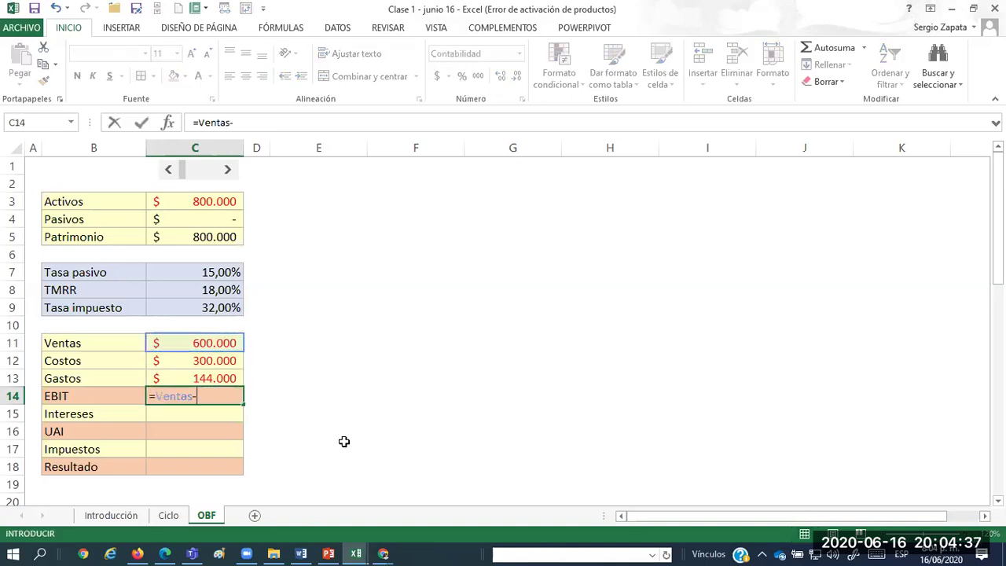
key(Up)
key(Up)
text(-)
key(Down)
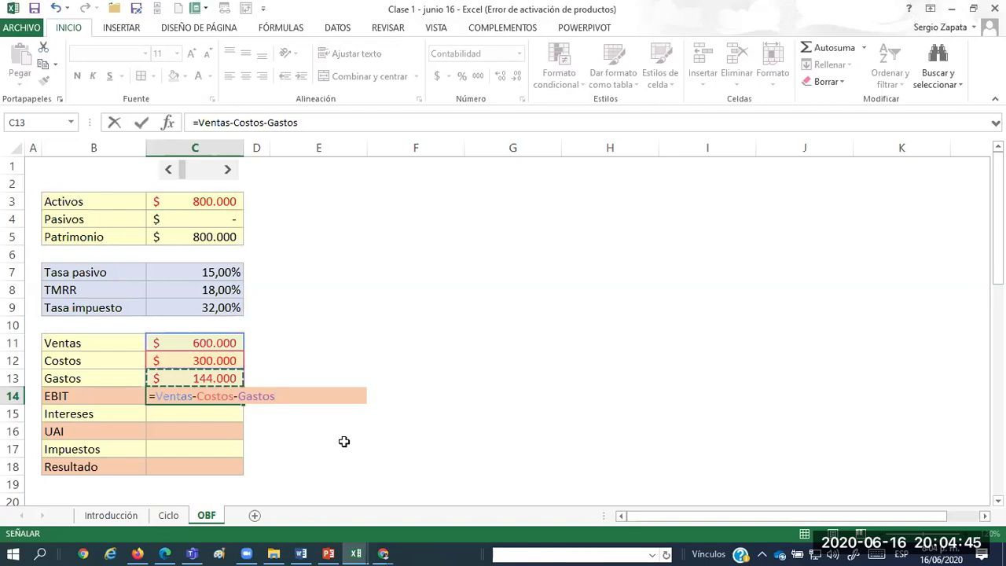
key(Return)
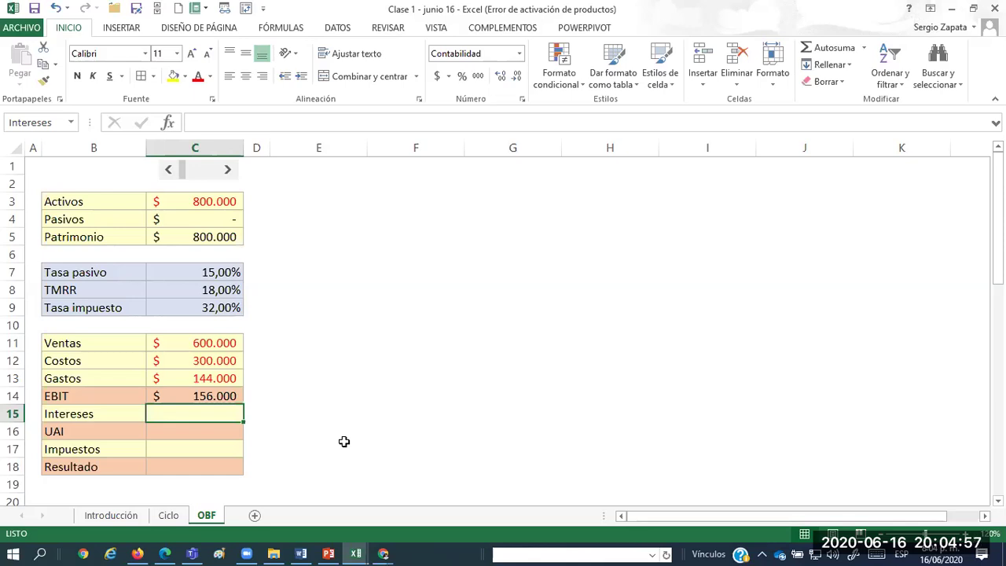
click(299, 184)
click(288, 236)
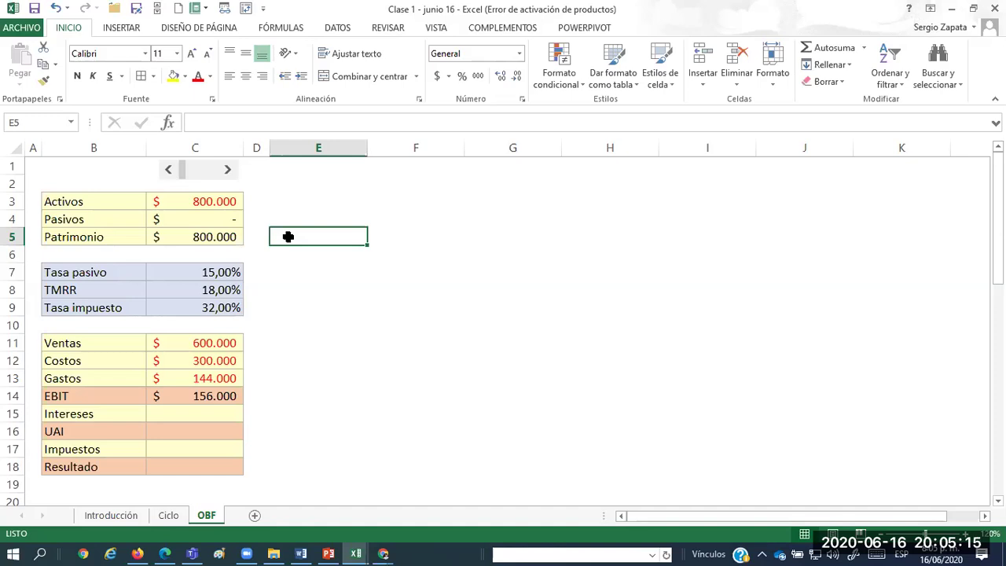
key(Down)
key(Down)
key(Down)
key(Down)
key(Down)
key(Down)
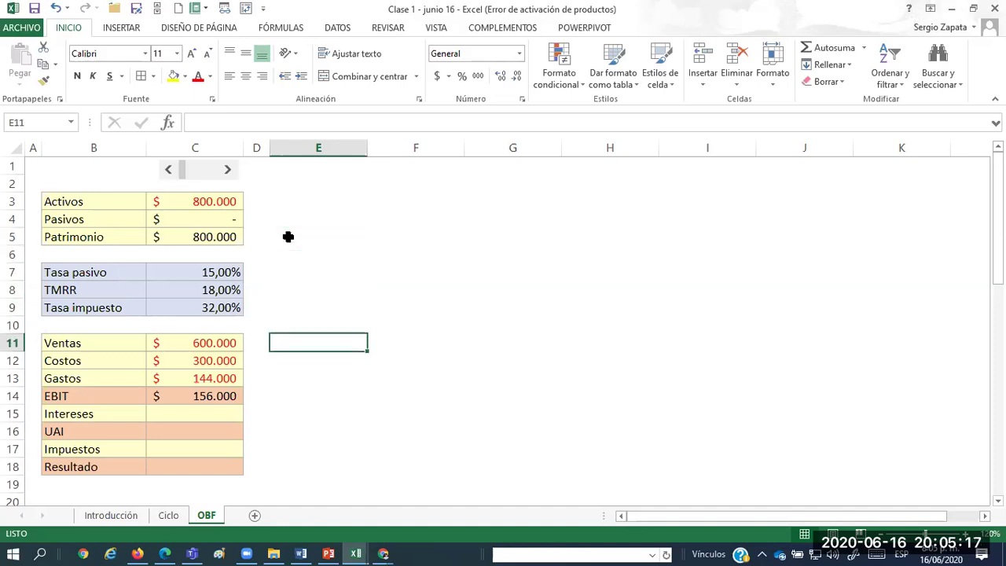
key(Up)
key(Up)
key(Up)
key(Up)
key(Up)
key(Up)
key(Up)
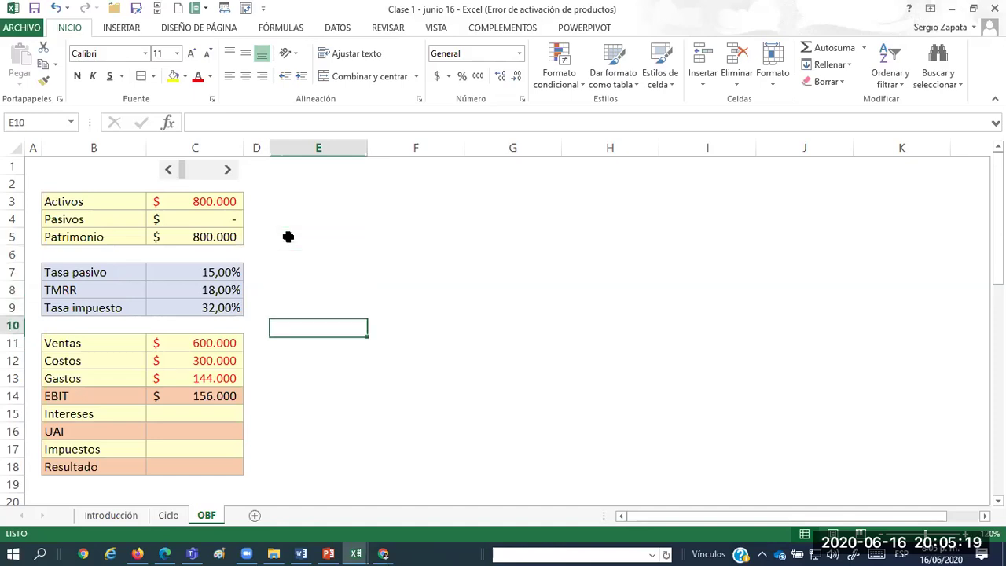
Label E7 as Utilidad and link F7 to the operating profit with =EBIT in accounting format.
key(Down)
key(Down)
key(Down)
text(Utilidad)
key(Tab)
text(=)
key(Down)
key(Down)
key(Down)
key(Down)
key(Down)
key(Down)
key(Down)
key(Down)
key(Down)
key(Left)
key(Left)
key(Left)
key(Up)
key(Up)
key(Return)
key(Up)
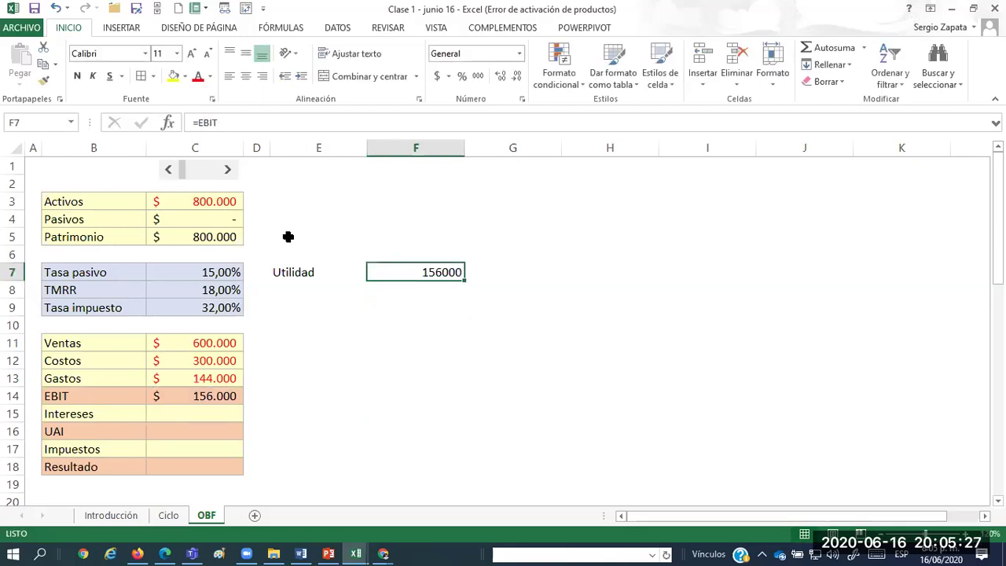
click(437, 76)
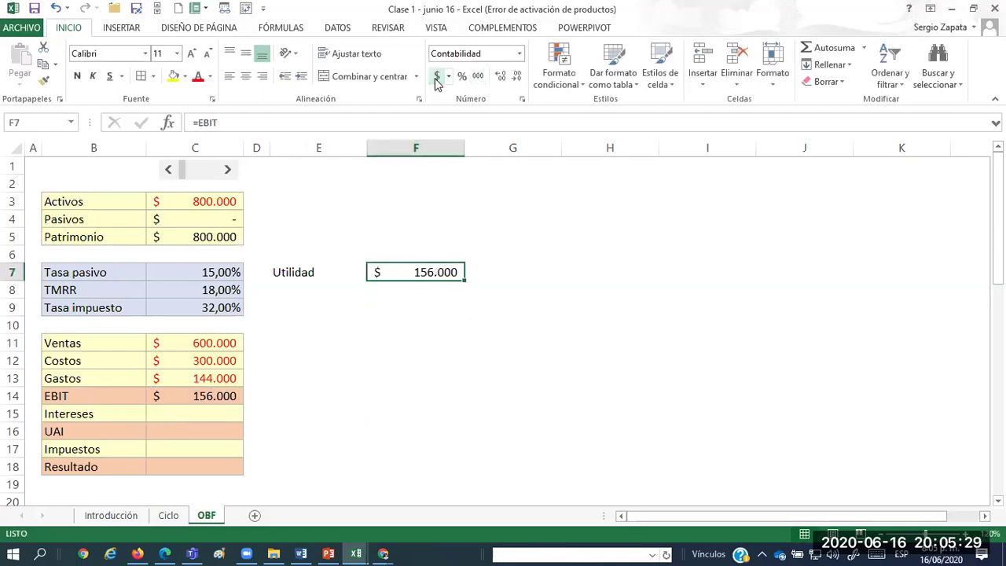
Label E8 as Ingresos and link F8 to sales with =Ventas in accounting format.
key(Down)
key(Left)
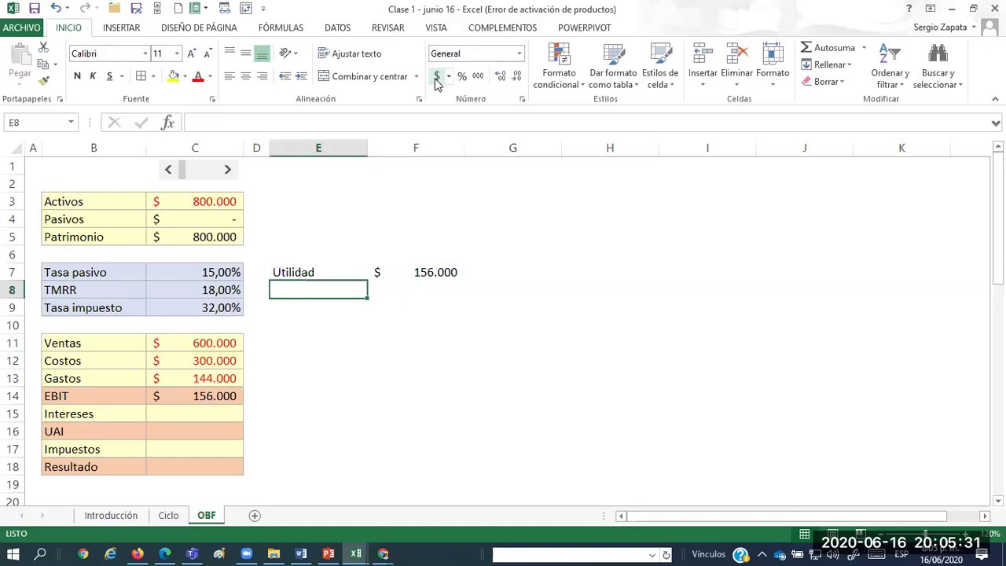
text(Ingresos)
key(Tab)
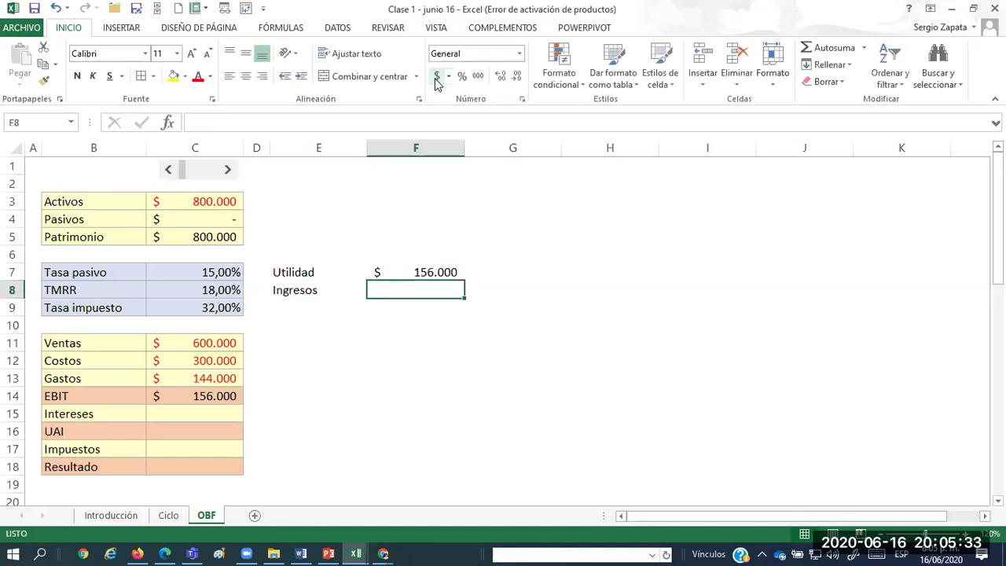
text(=)
key(Down)
key(Down)
key(Down)
key(Down)
key(Left)
key(Left)
key(Left)
key(Up)
key(ctrl+Return)
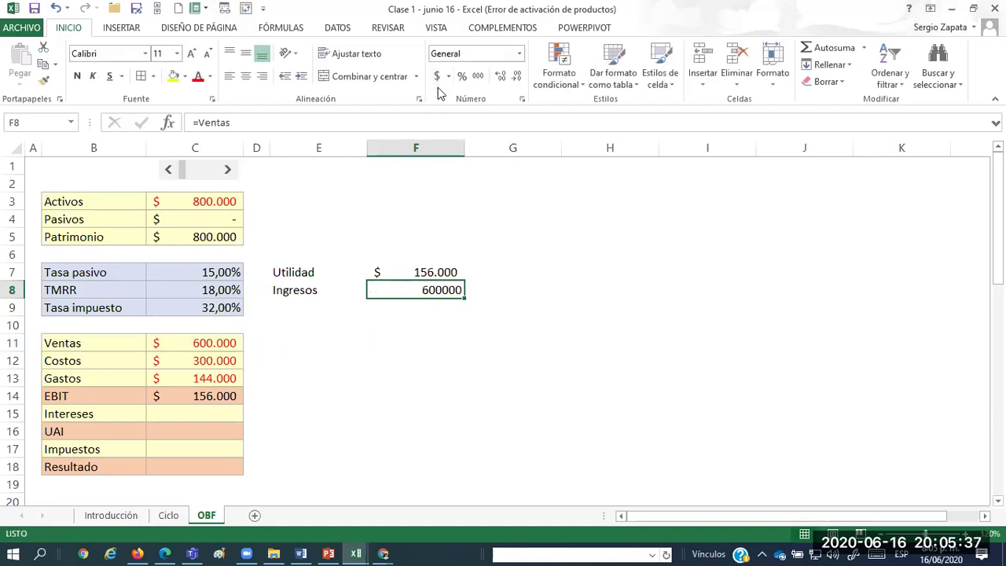
click(436, 78)
key(Down)
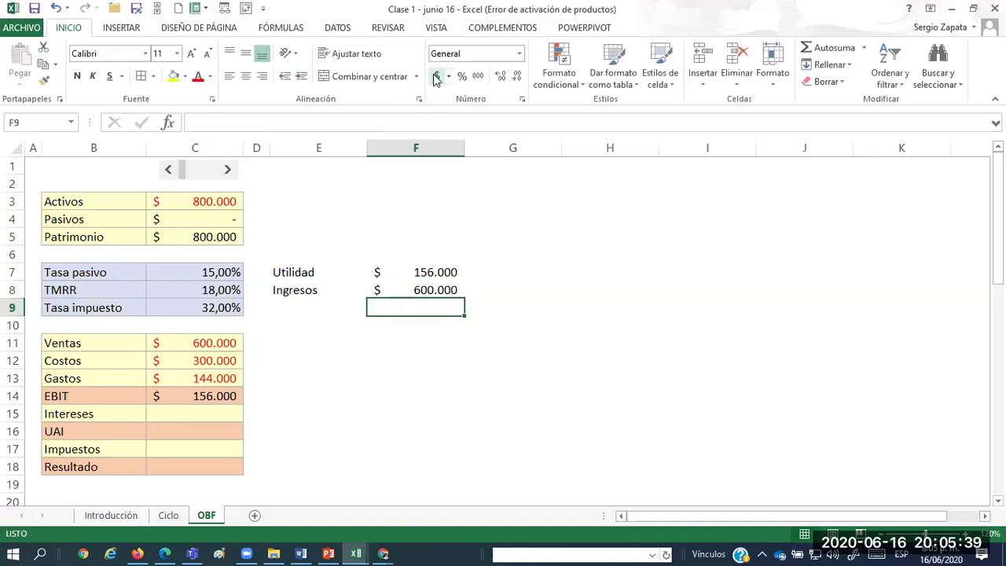
Add a Valor row in E9 with ?? as its placeholder value in F9.
key(Left)
text(Valor)
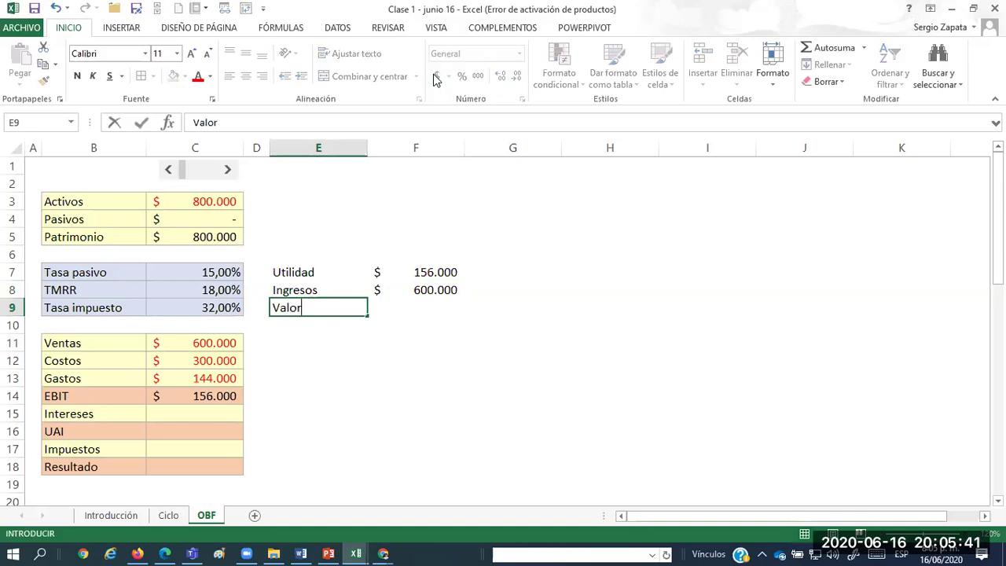
key(Right)
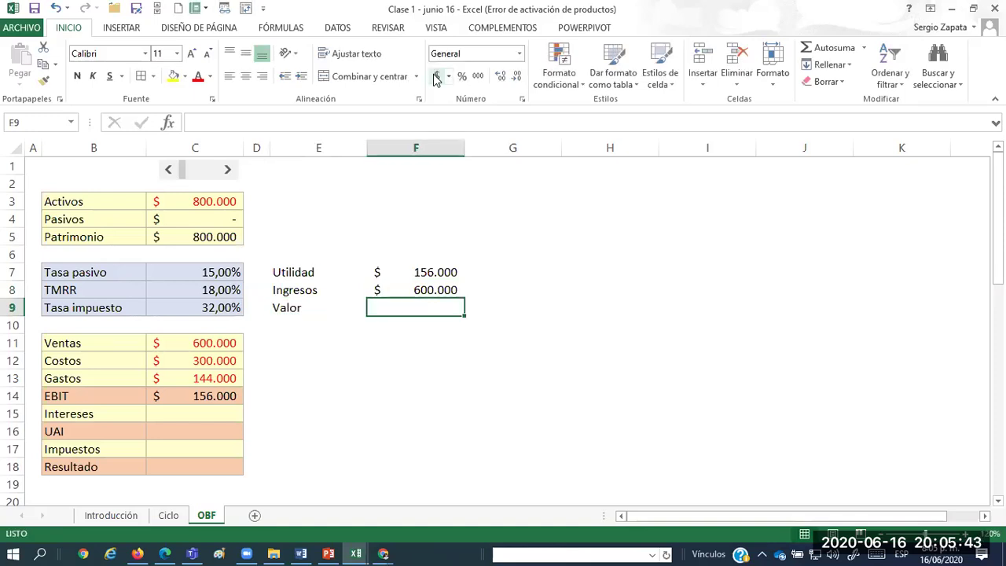
text(??)
Apply all borders to the comparison table in E7:F9 and center the ?? in F9.
key(Up)
key(Up)
key(Left)
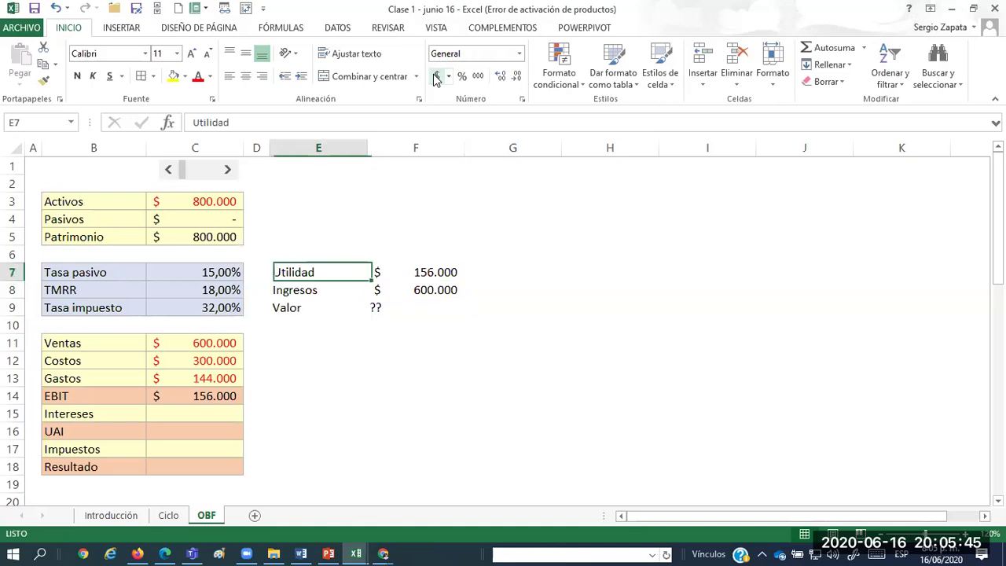
key(shift+Down)
key(shift+Down)
key(shift+Right)
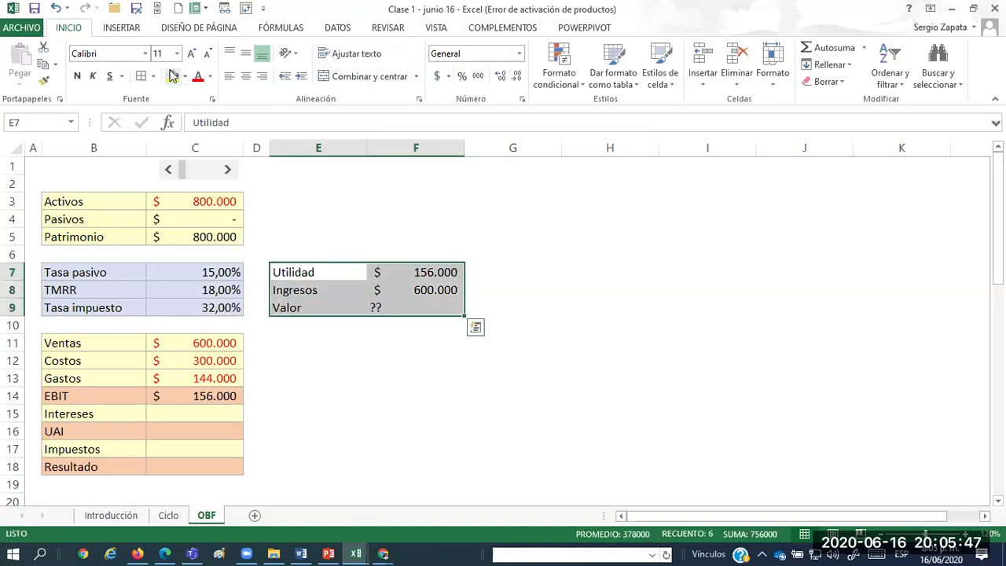
click(143, 76)
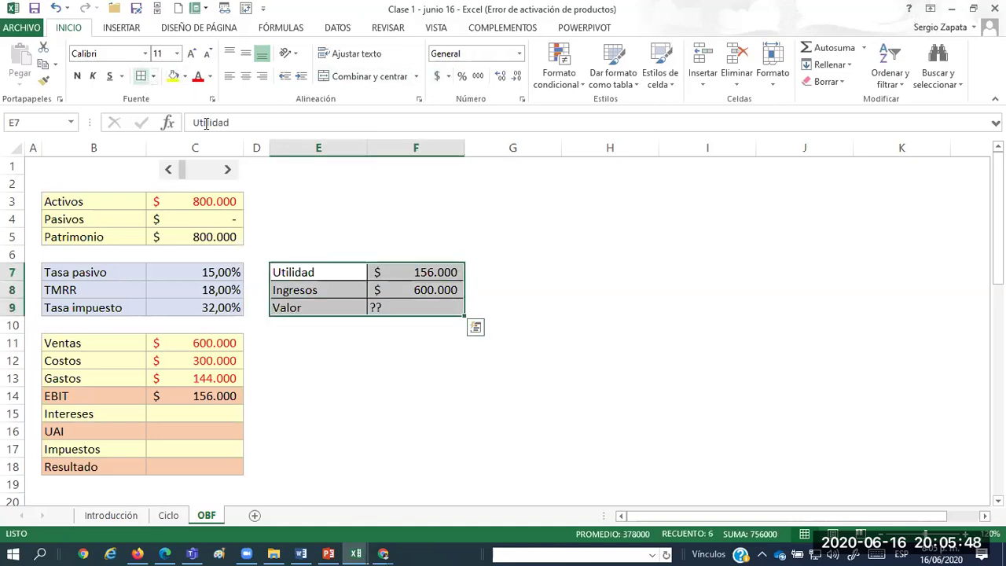
click(381, 307)
click(246, 77)
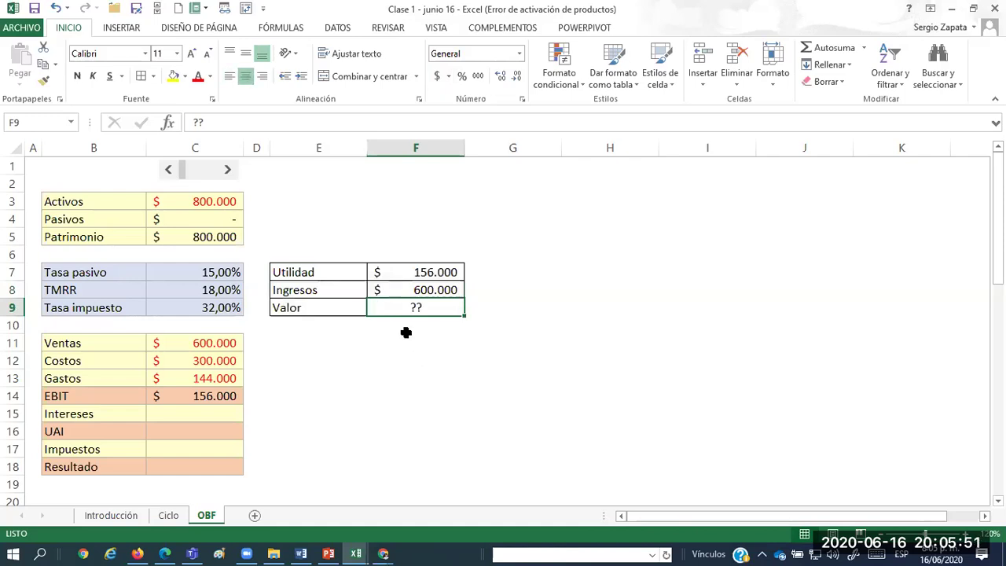
Enter the labels Endeudamiento in E4 and Part. Patrimonio in E5.
click(313, 215)
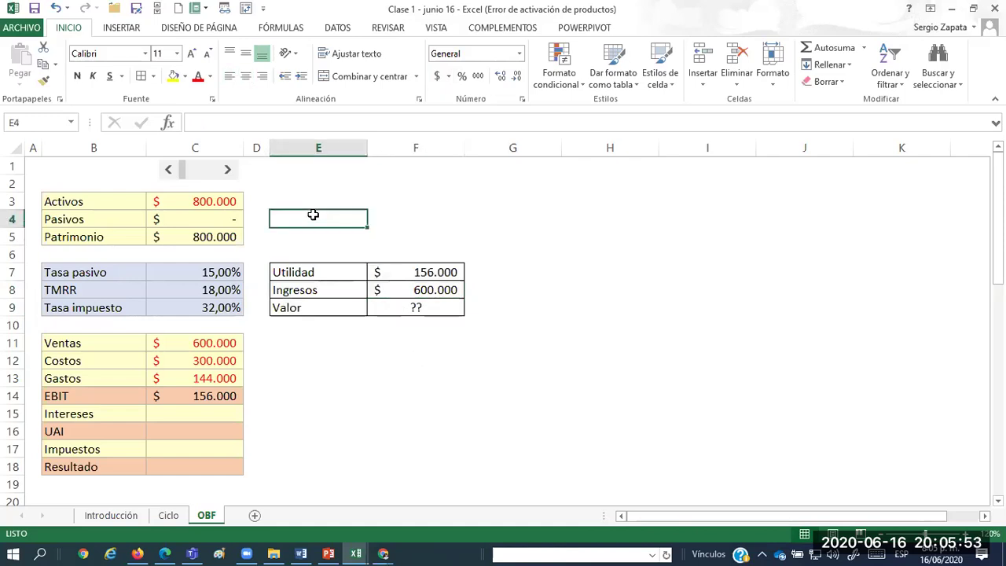
text(N)
key(BackSpace)
text(Endeudamient)
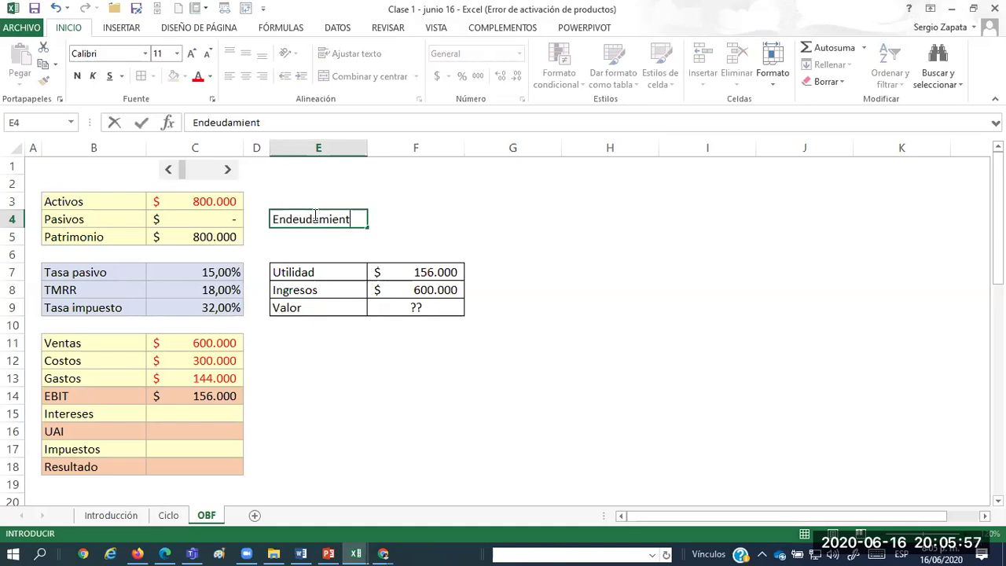
text(o)
key(Return)
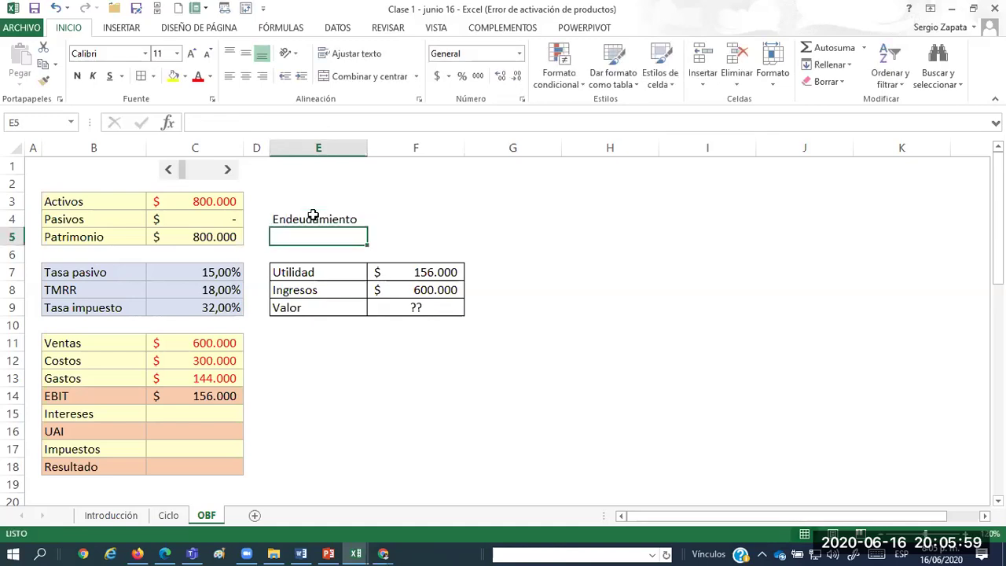
text(Part. patrimonio)
key(Return)
Format F4:F5, beside the two new labels, as percentages with an added decimal place.
key(Up)
key(Up)
key(Right)
key(shift+Down)
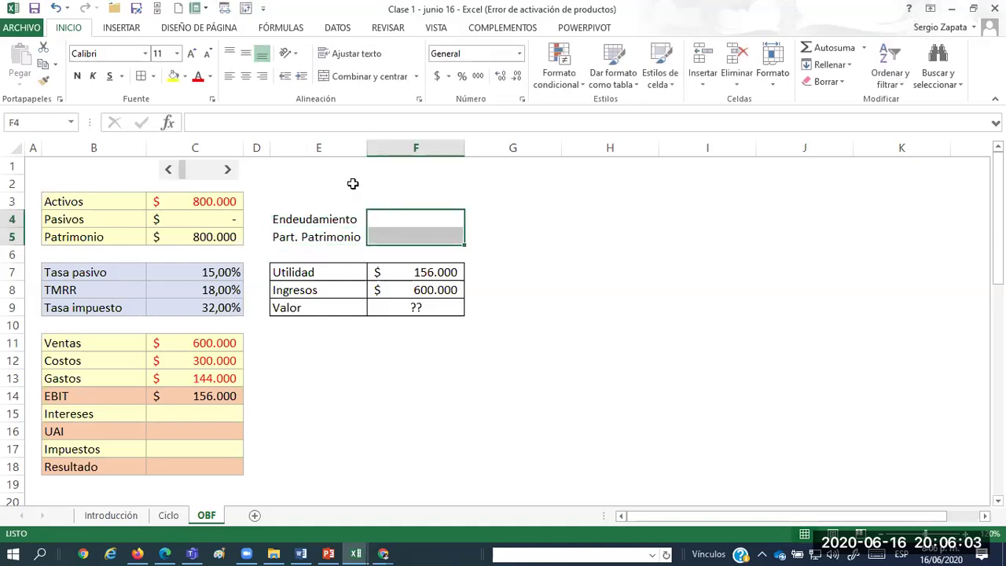
click(462, 75)
click(500, 75)
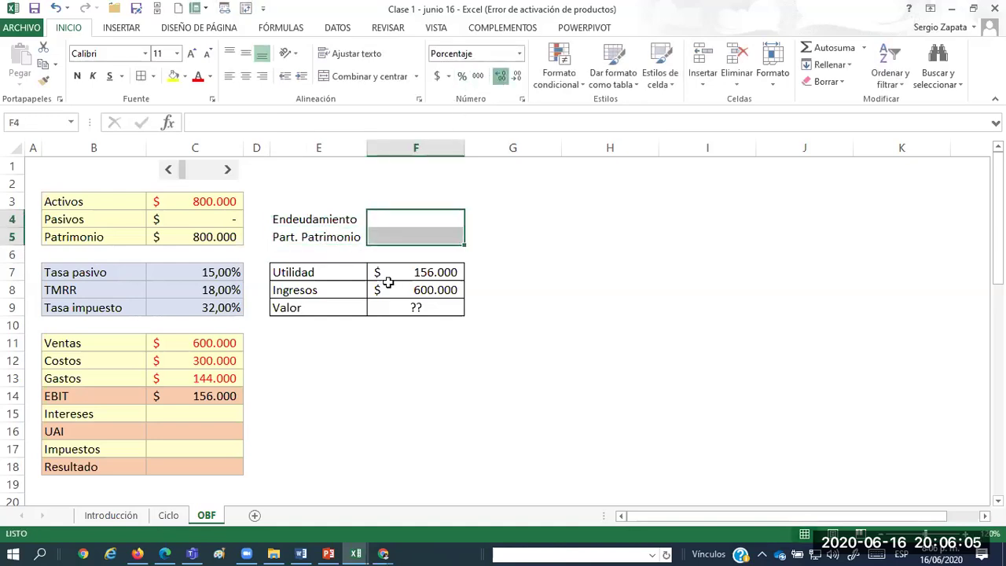
Raise the debt level with the scroll bar until Pasivos in C4 reaches $200.000.
click(206, 217)
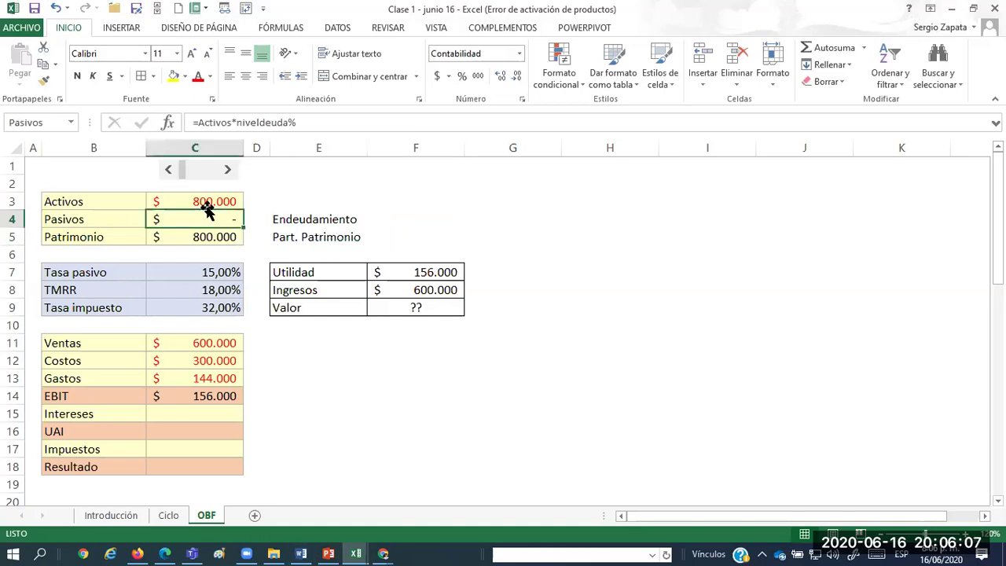
click(227, 171)
click(227, 170)
click(227, 170)
drag(409, 391, 196, 219)
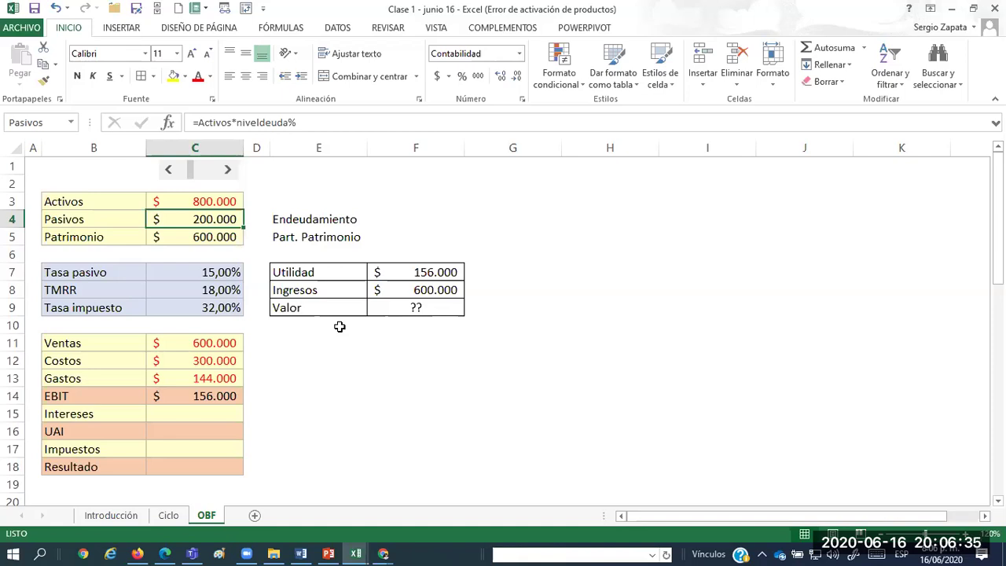
Calculate Endeudamiento in F4 with the formula =Pasivos/Activos.
click(409, 218)
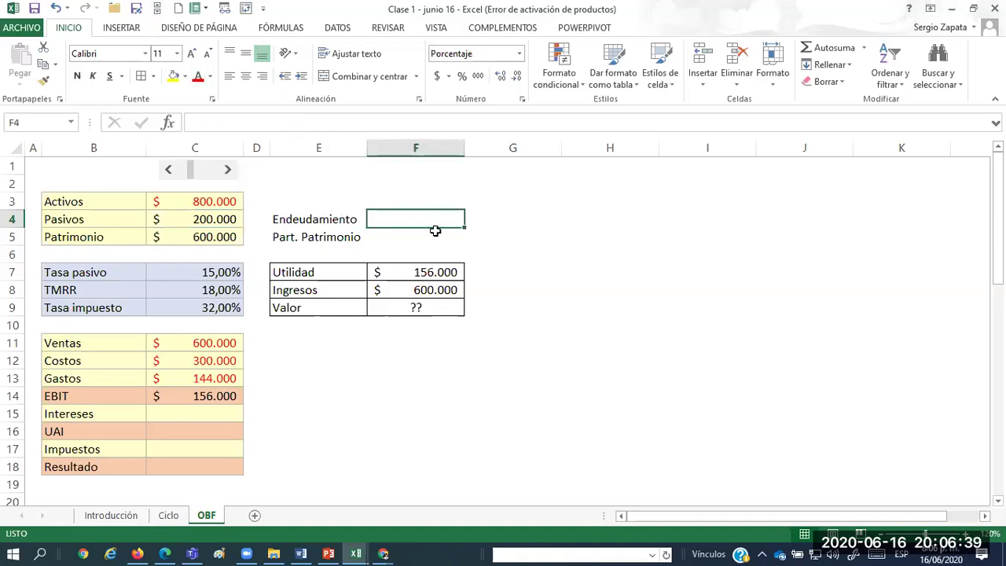
text(=)
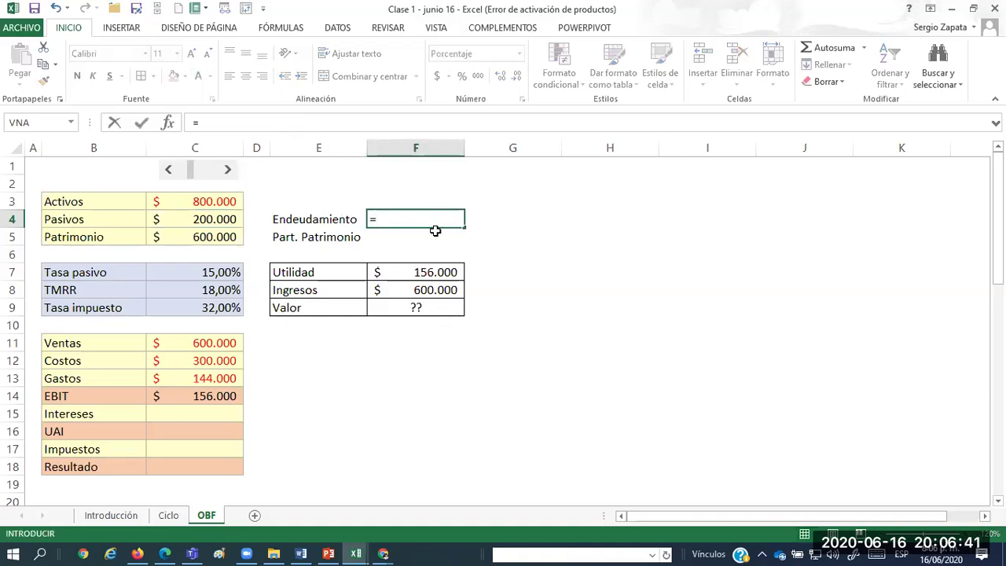
key(Left)
key(Left)
key(Left)
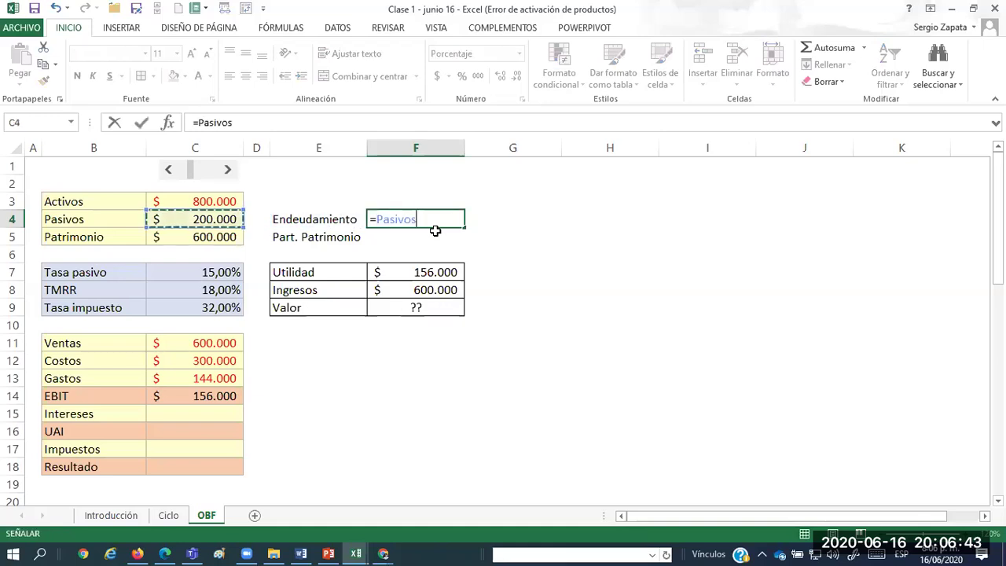
text(/)
key(Up)
key(Left)
key(Left)
key(Left)
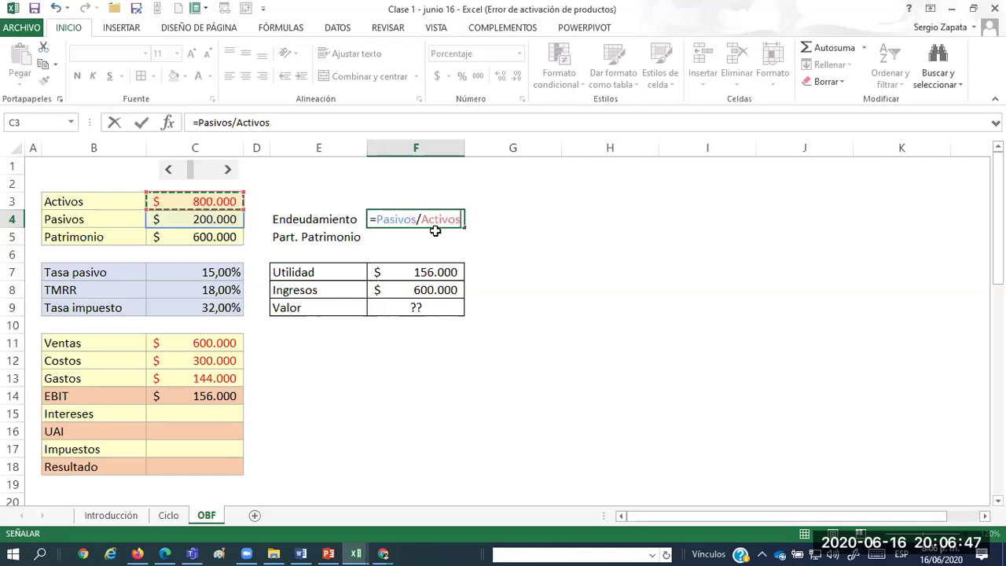
key(ctrl+Return)
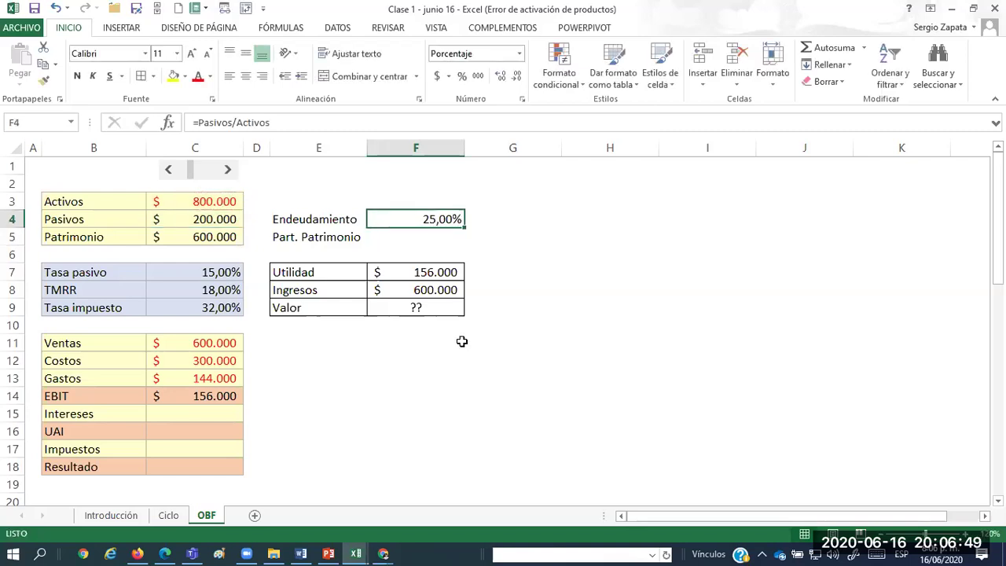
Calculate Part. Patrimonio in F5 with the formula =Patrimonio/Activos.
click(425, 235)
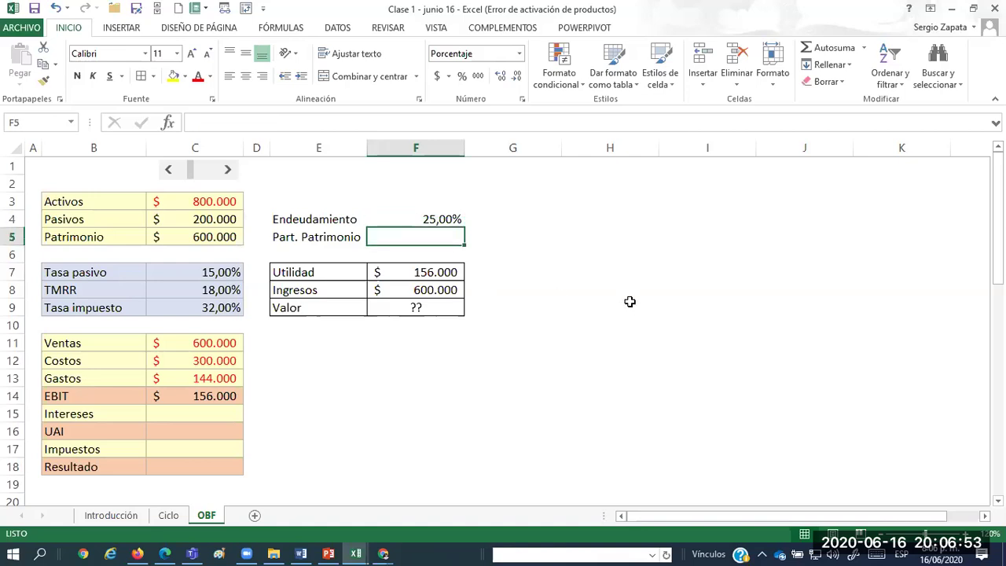
text(=)
key(Left)
key(Left)
key(Left)
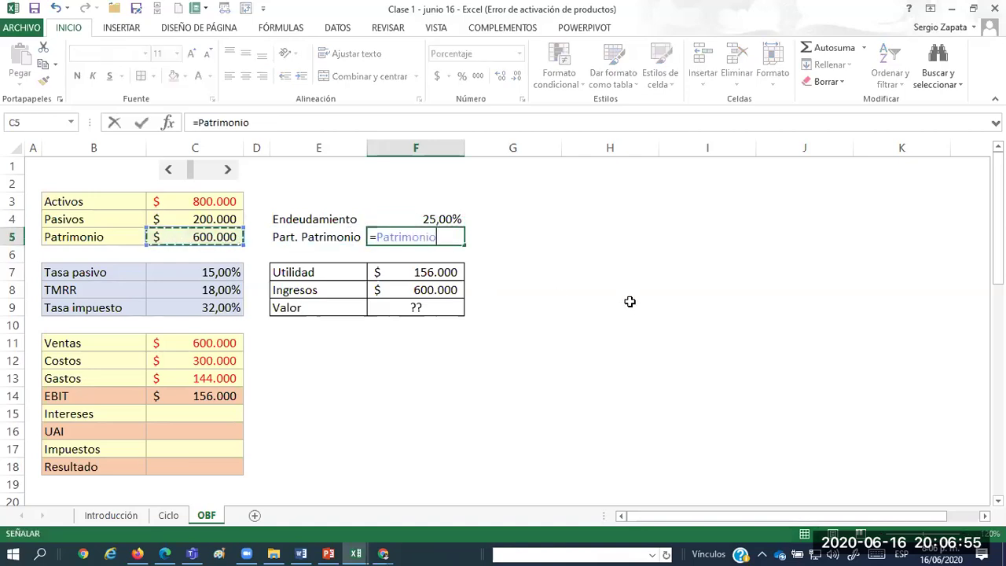
text(/)
key(Up)
key(Left)
key(Left)
key(Left)
key(Up)
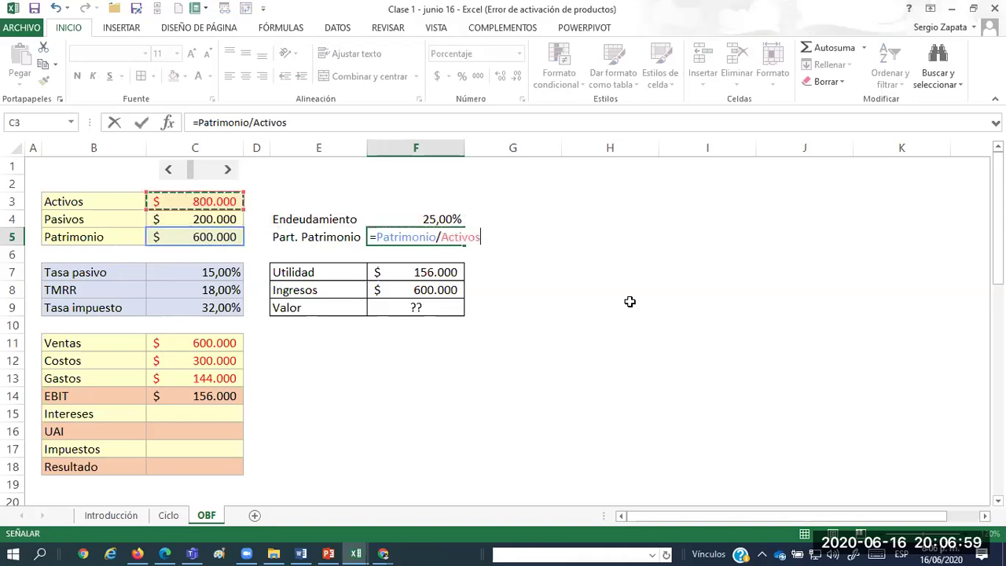
key(Return)
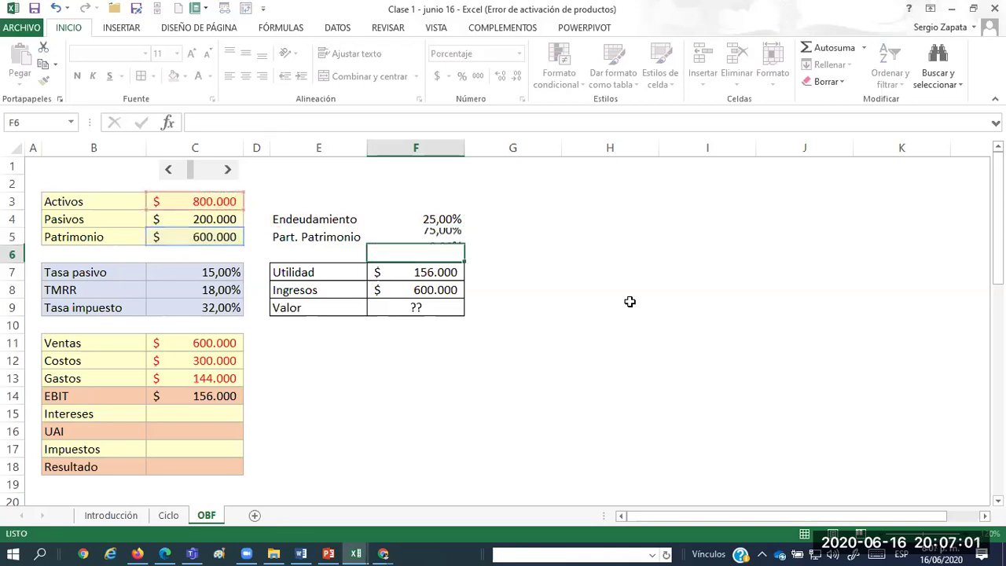
Apply all borders to the Endeudamiento and Part. Patrimonio block in E4:F5.
key(Up)
drag(299, 218, 452, 237)
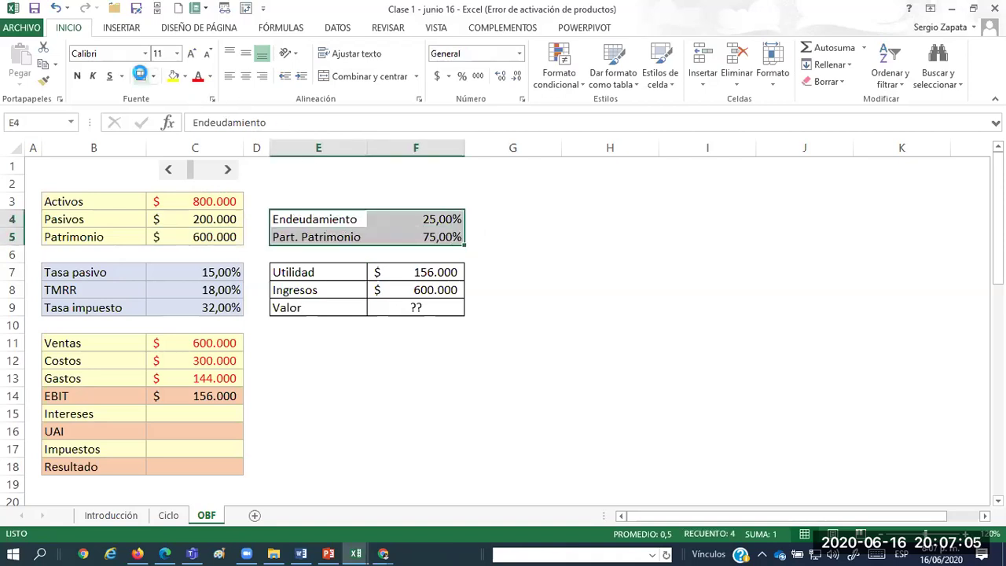
click(142, 76)
click(610, 307)
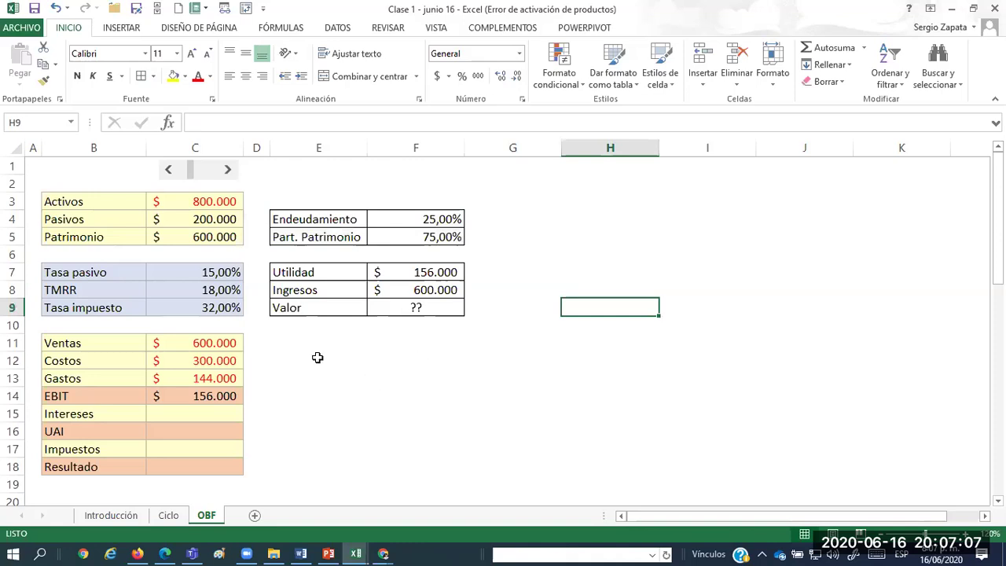
Apply all borders to the empty block E11:F14 and format F11:F14 as percentages.
click(290, 341)
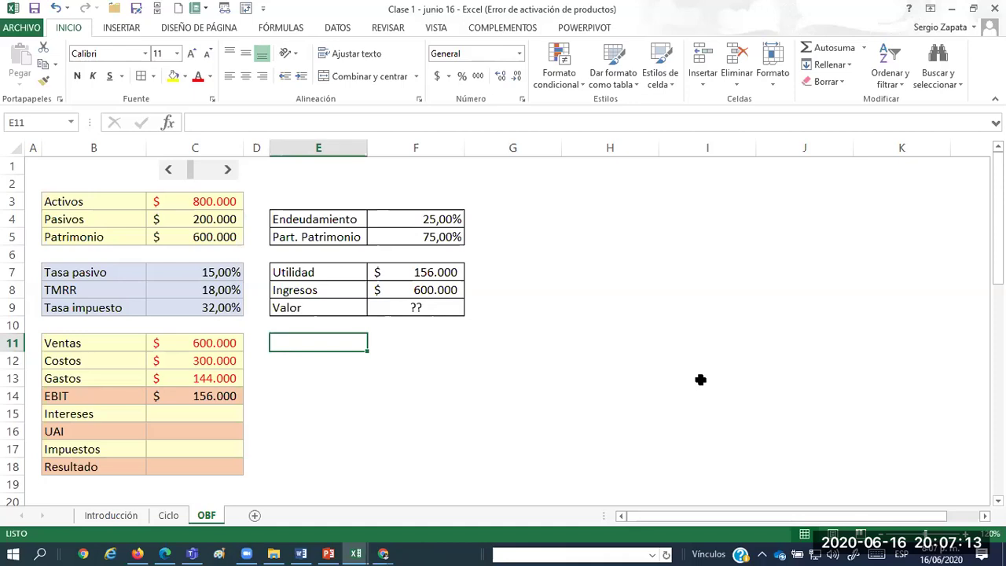
key(shift+Down)
key(shift+Down)
key(shift+Down)
key(shift+Right)
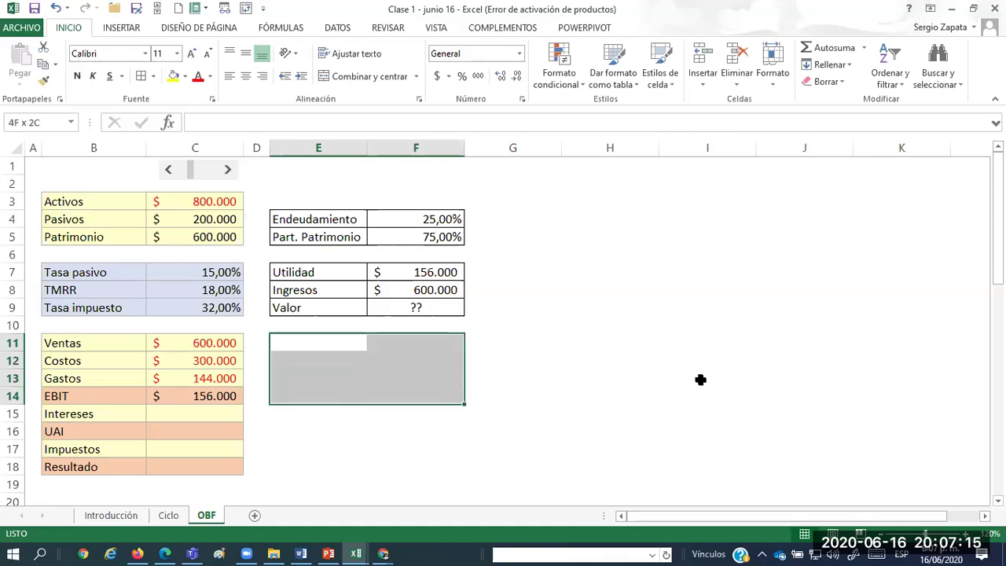
click(139, 76)
drag(429, 341, 422, 398)
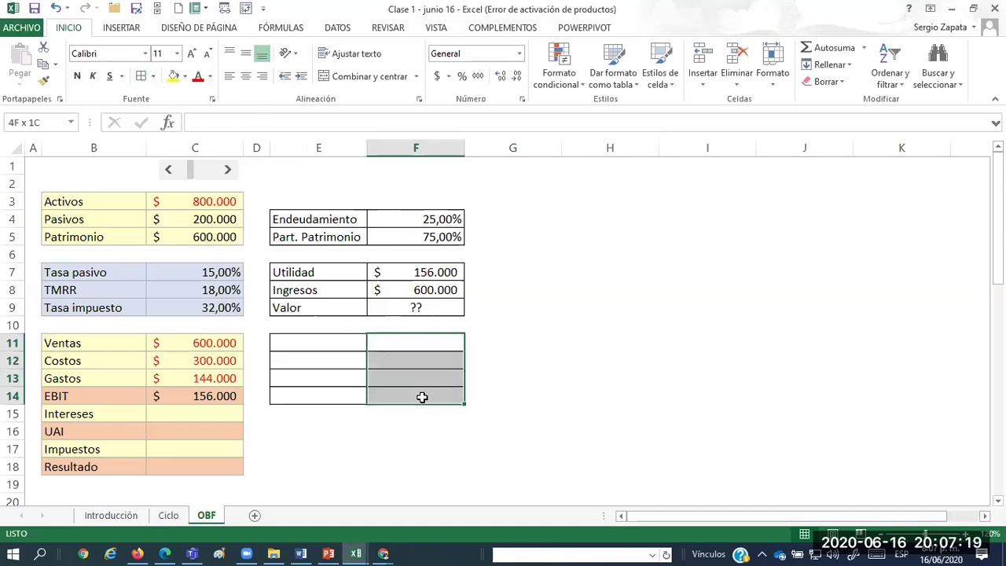
click(461, 76)
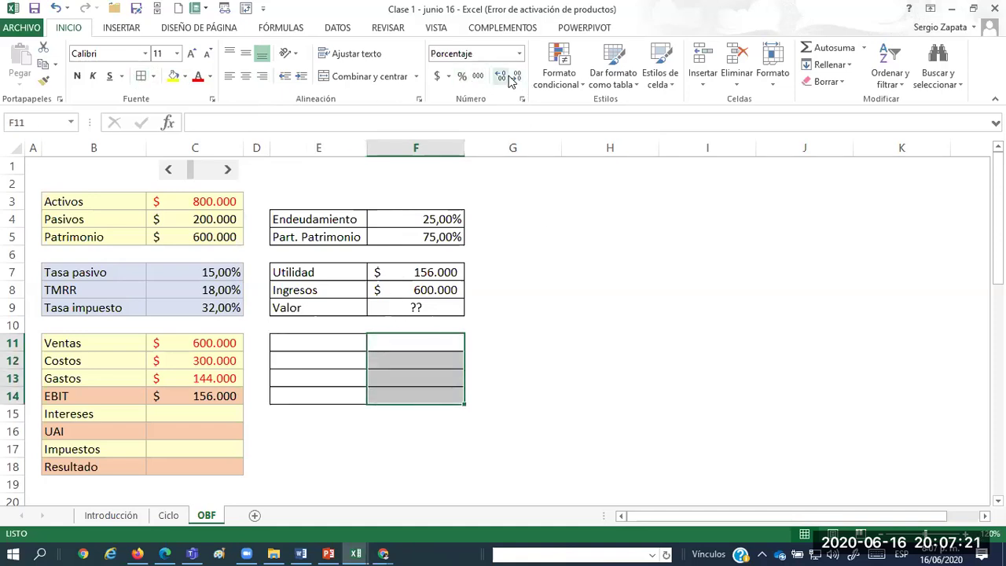
Enter the label Margen operativo in E16 and autofit the column width to it.
click(293, 433)
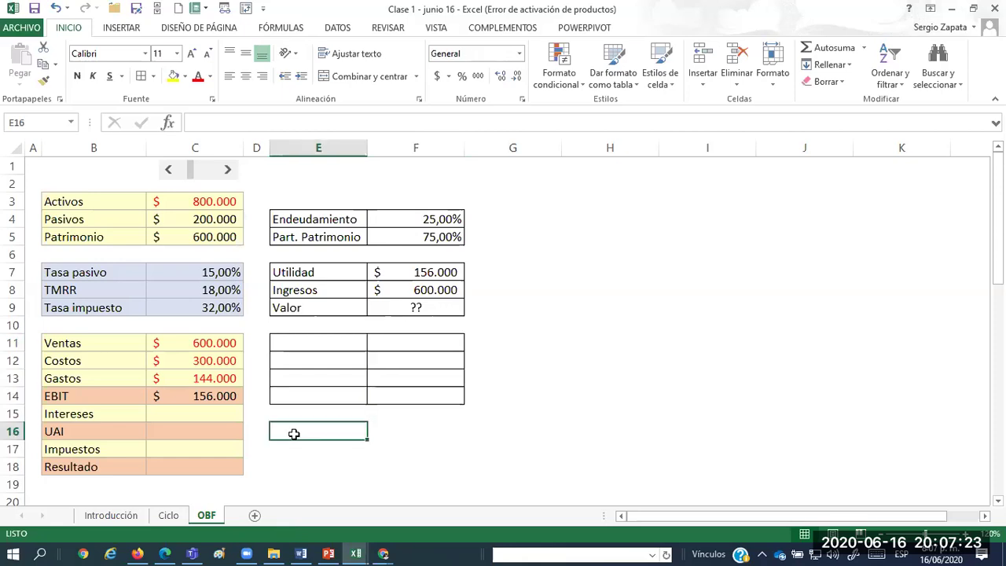
text(Margen operativo)
key(Return)
key(Up)
key(alt+o)
key(c)
key(a)
key(Right)
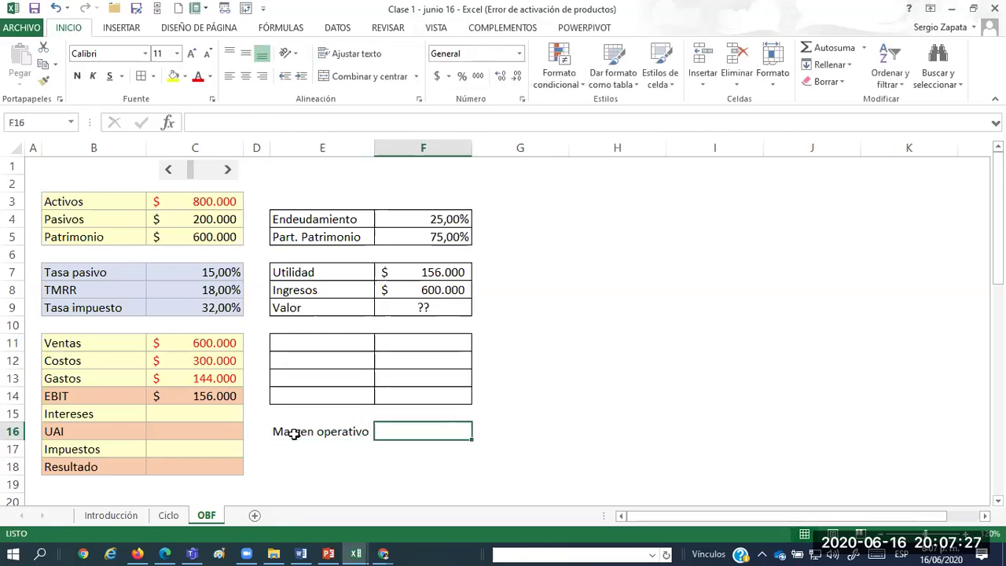
Calculate Margen operativo in F16 with the formula =EBIT/Ventas.
text(=)
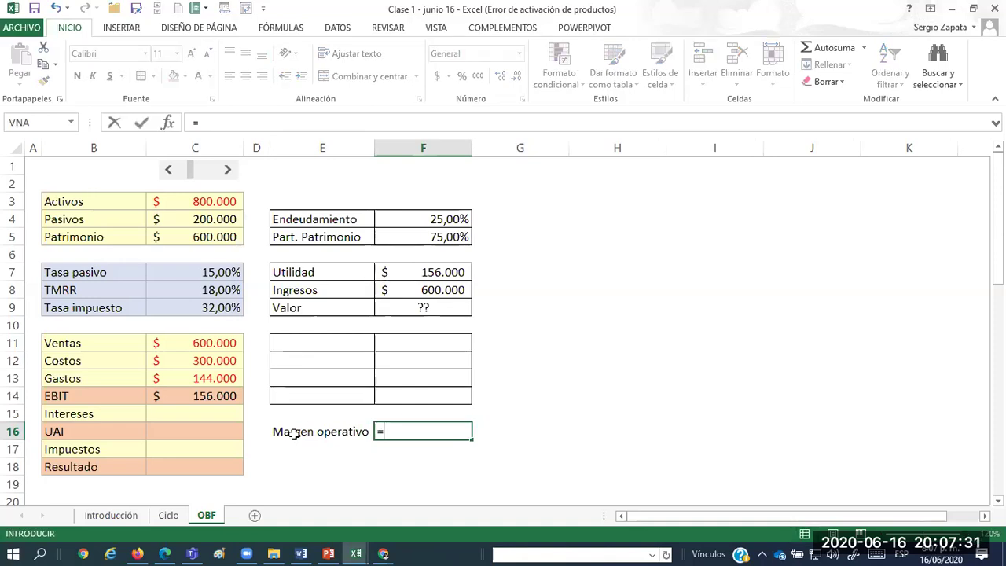
key(Left)
key(Left)
key(Left)
key(Up)
key(Up)
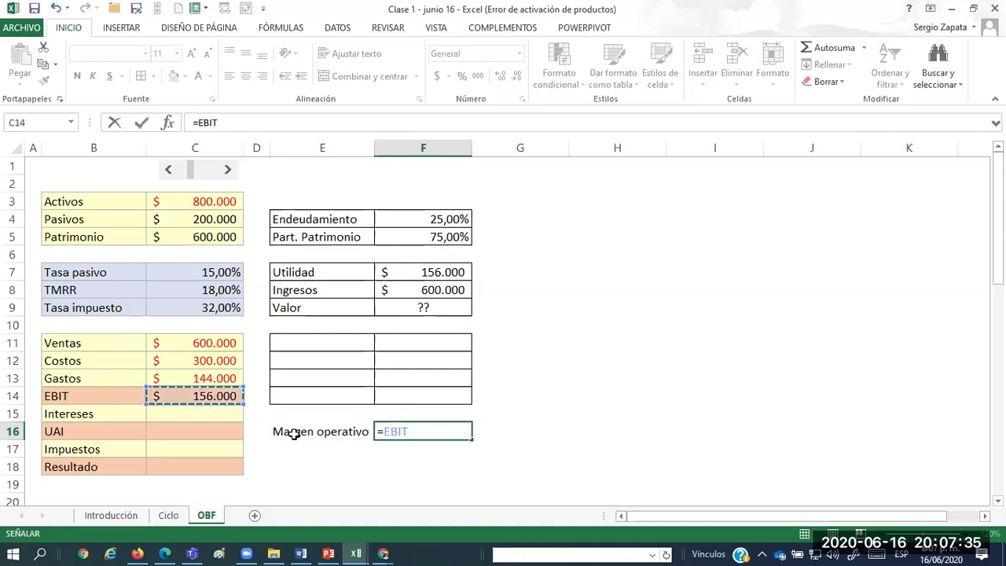
text(/)
key(Up)
key(Up)
key(Up)
key(Left)
key(Up)
key(Left)
key(Left)
key(Up)
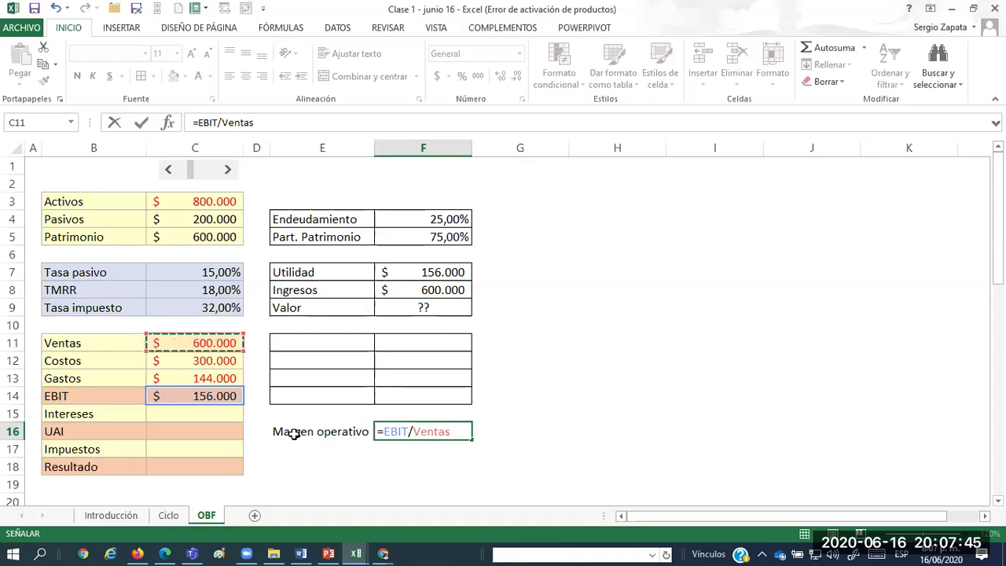
key(Return)
Format the operating margin in F16 as a percentage with two decimal places.
key(Up)
click(463, 76)
click(501, 77)
click(501, 77)
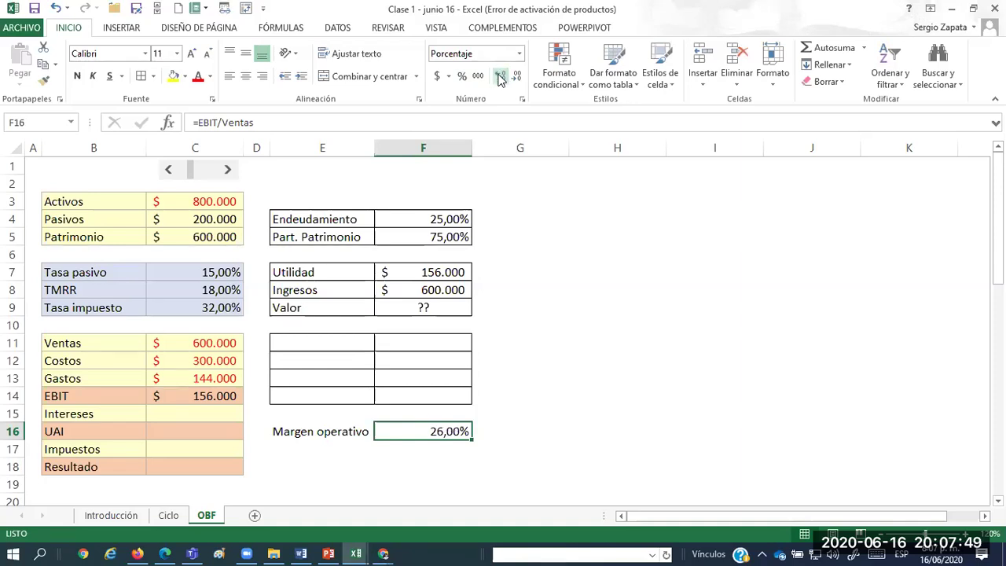
Apply all borders to the Margen operativo row in E16:F16.
drag(321, 428, 404, 420)
drag(348, 438, 396, 429)
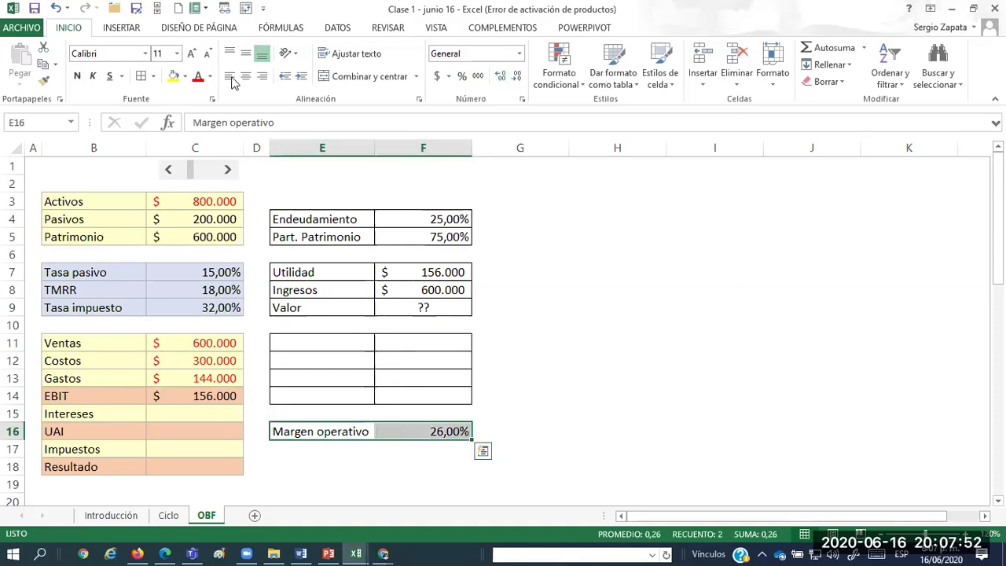
click(526, 346)
click(445, 434)
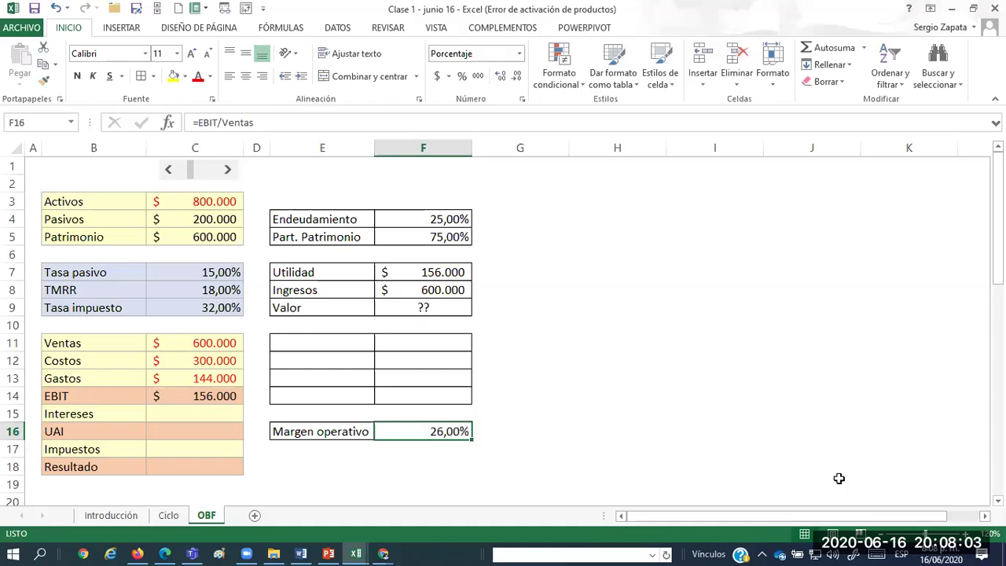
Examine the working-capital cycle diagram on the Ciclo sheet, tracing Proveedor, Inventario, VENTAS and Cartera.
click(168, 515)
scroll(373, 409, down, 5)
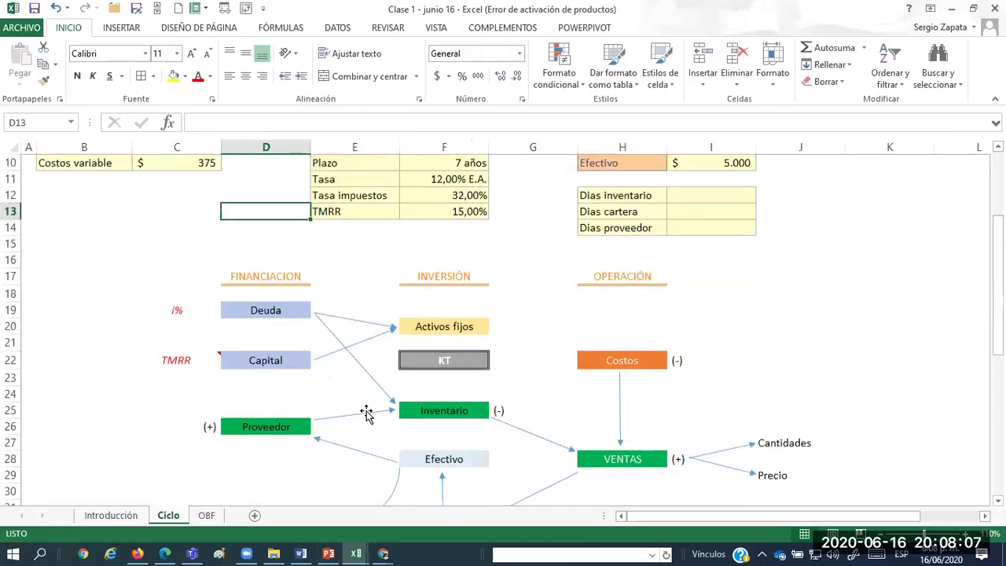
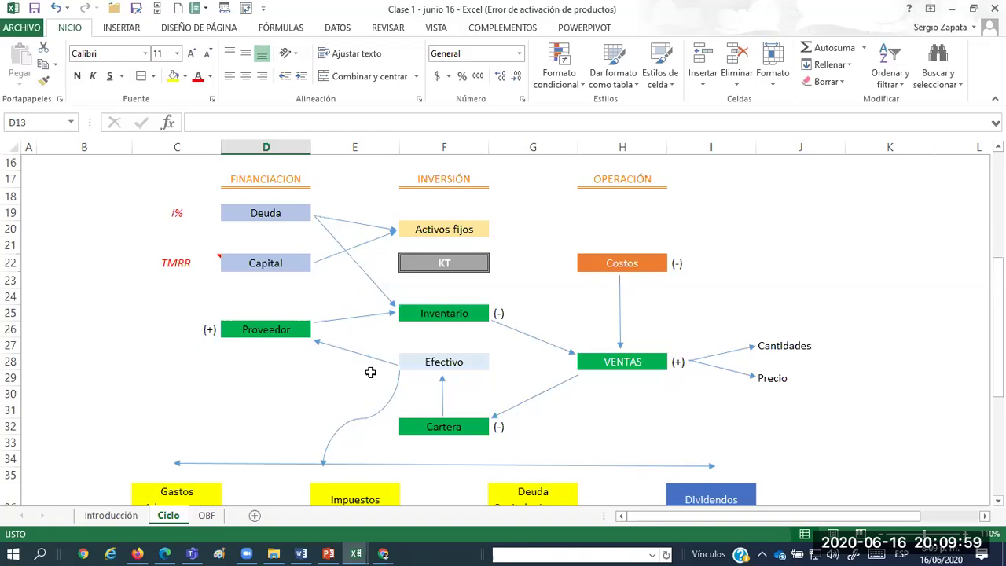
click(448, 319)
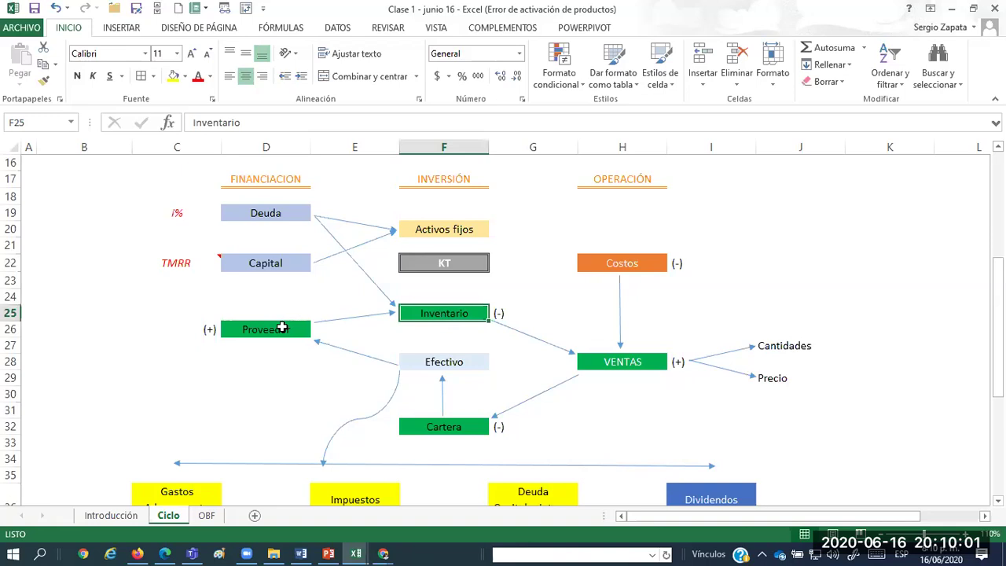
click(281, 328)
click(433, 425)
click(621, 362)
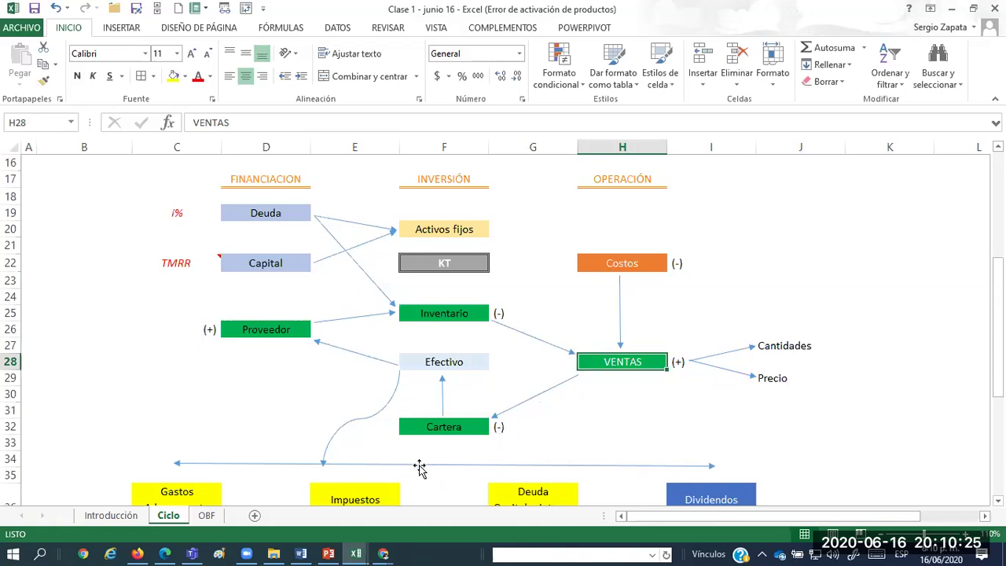
click(548, 411)
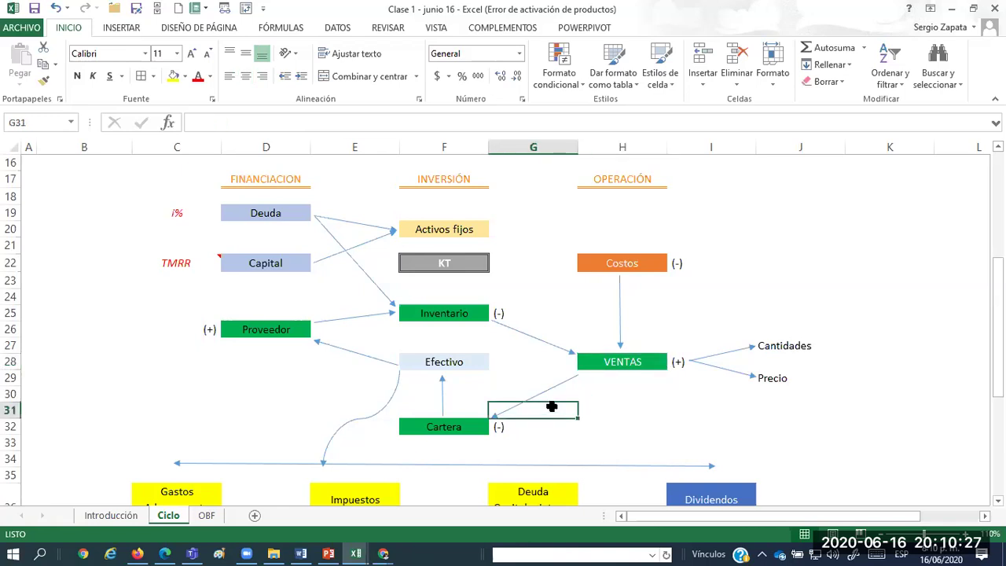
click(611, 393)
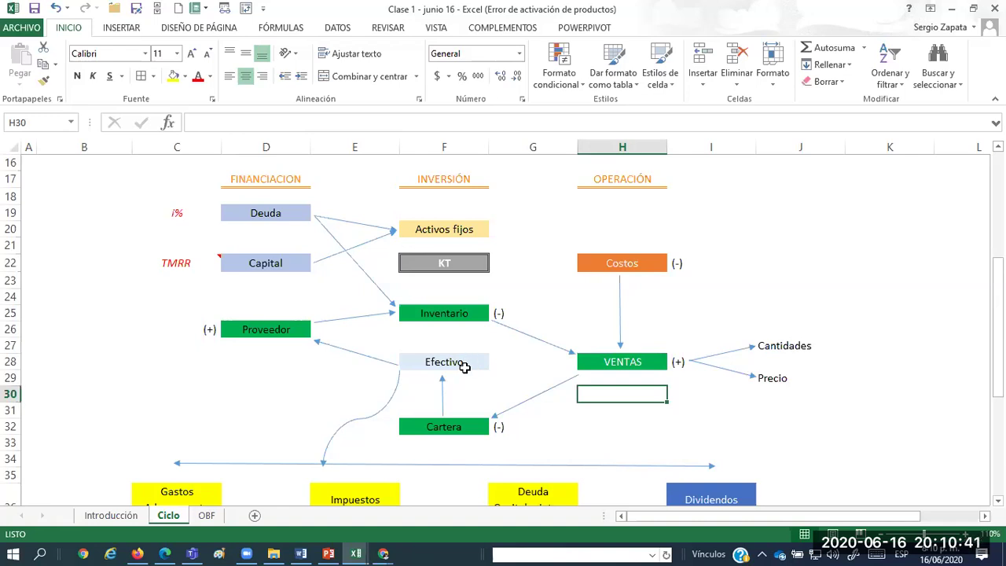
click(455, 426)
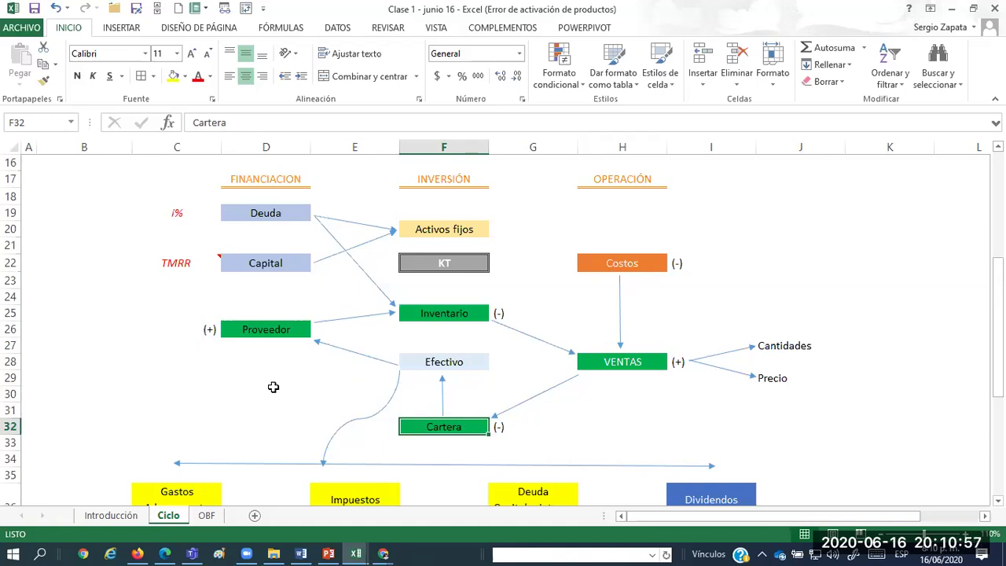
click(256, 329)
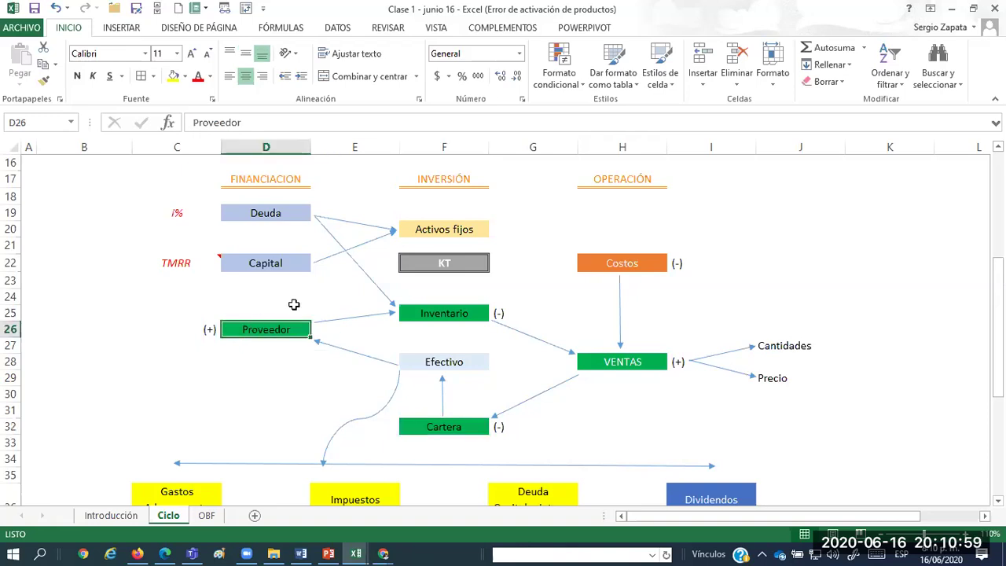
click(448, 309)
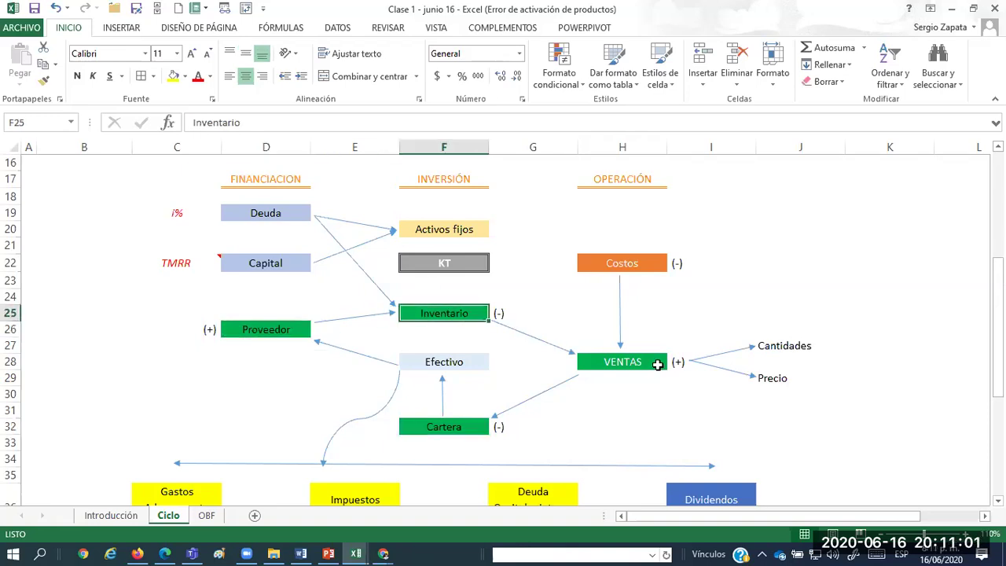
click(656, 363)
click(458, 432)
click(287, 344)
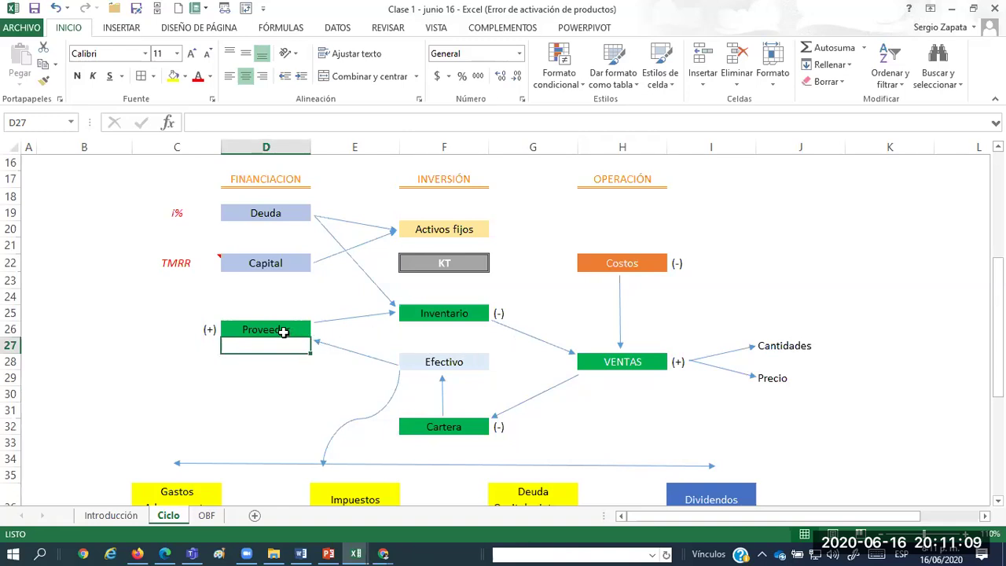
click(283, 331)
click(424, 316)
click(593, 357)
click(470, 422)
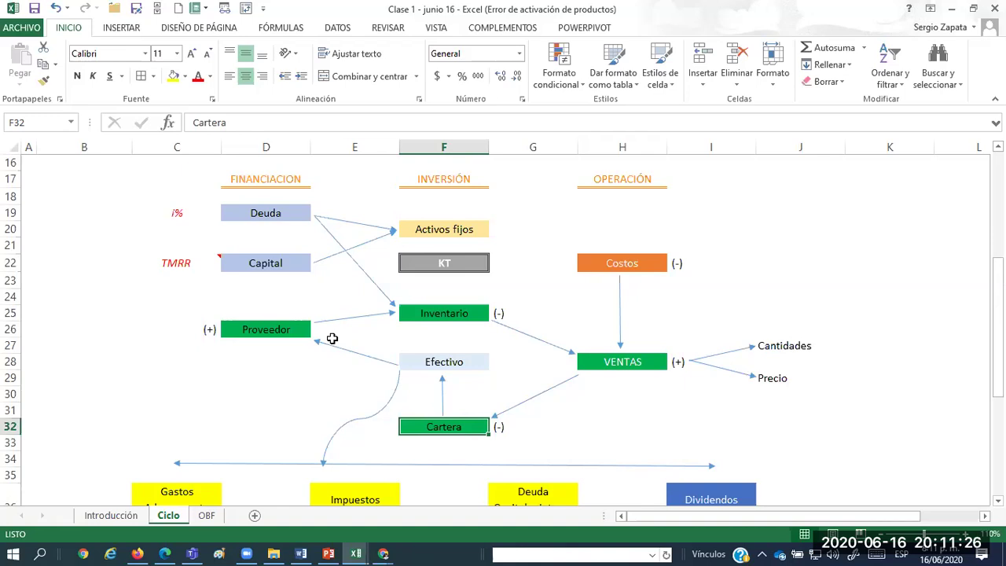
click(460, 308)
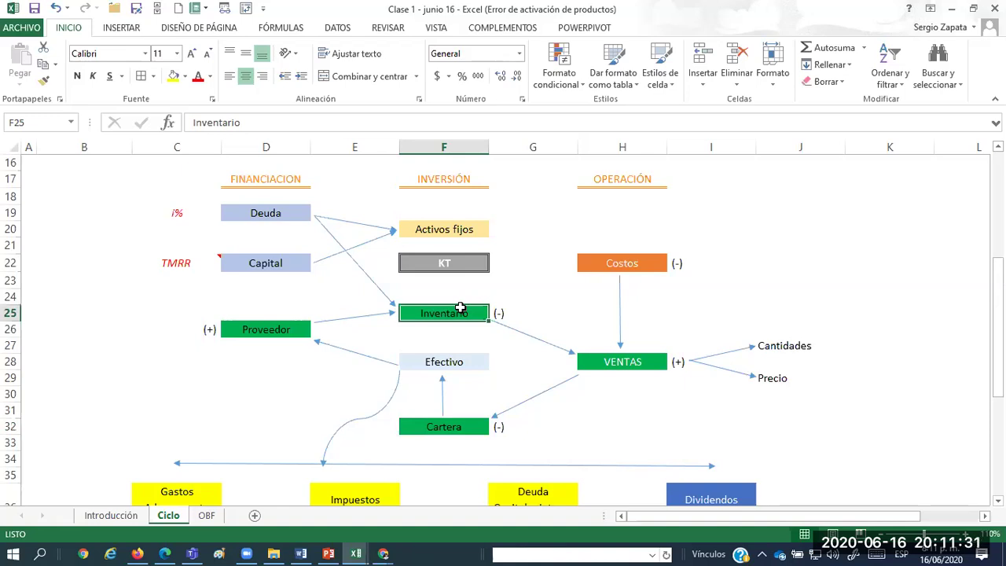
Examine how Cartera, Inventario and Proveedor relate in the working-capital cycle diagram on the Ciclo sheet.
click(439, 429)
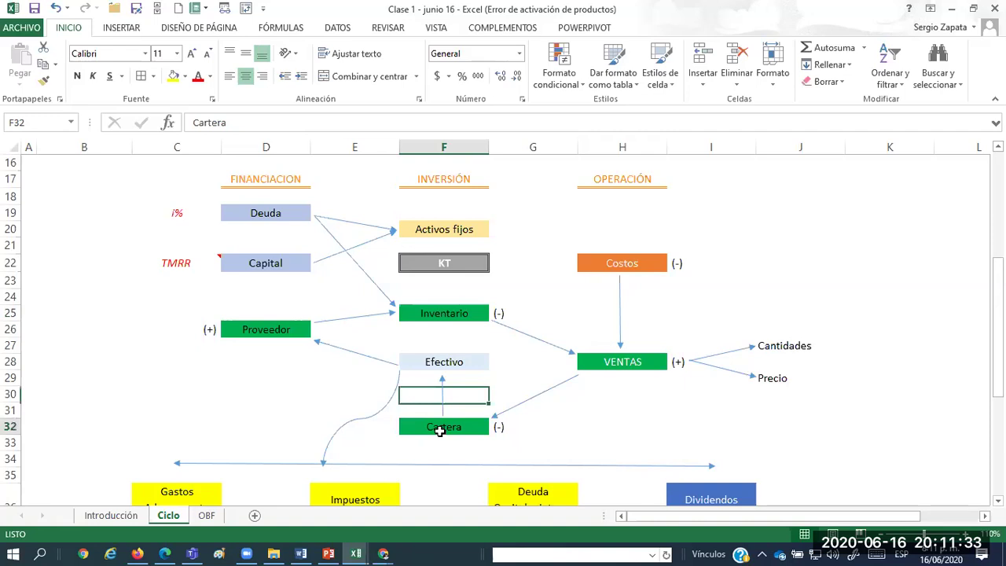
click(560, 421)
click(621, 420)
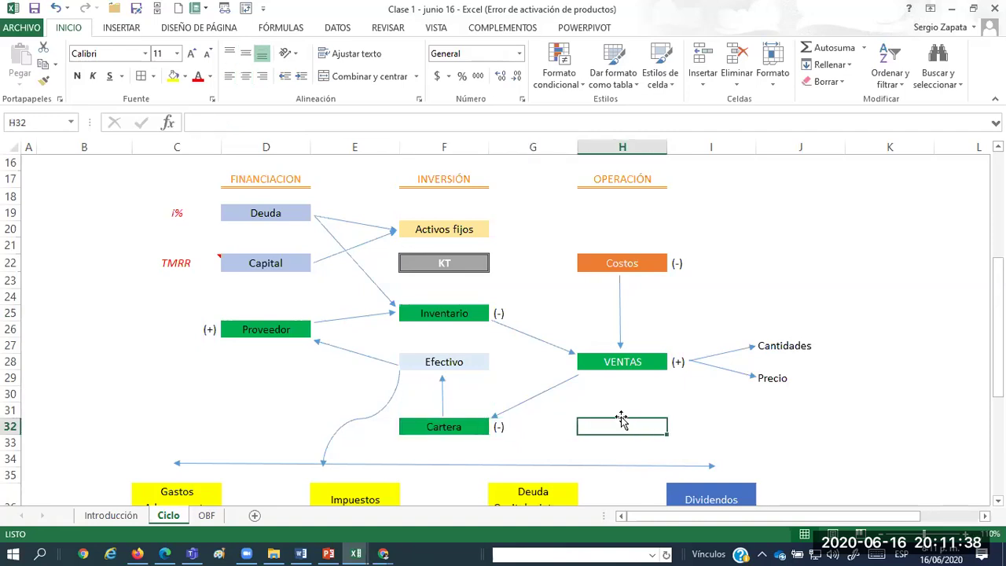
click(446, 424)
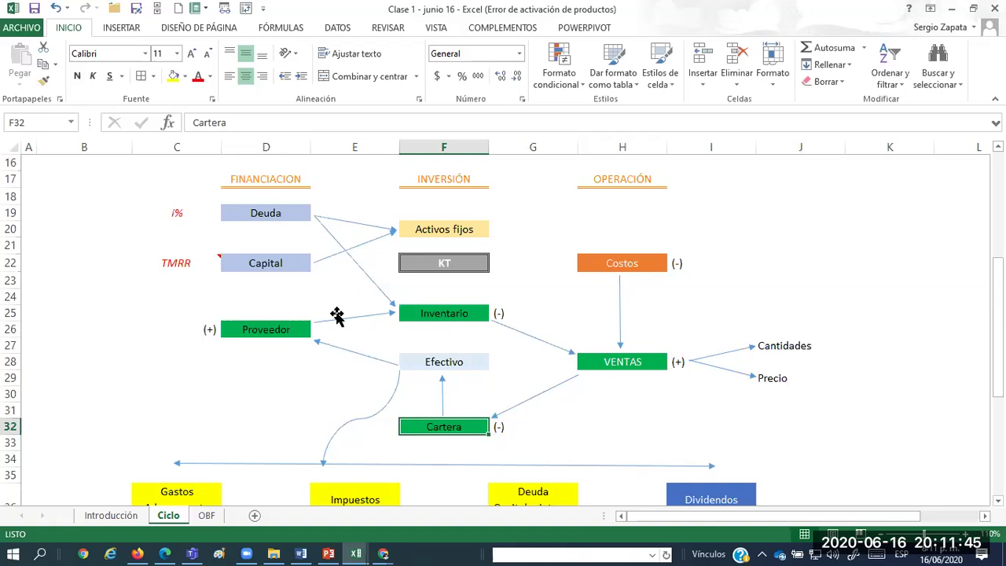
click(461, 314)
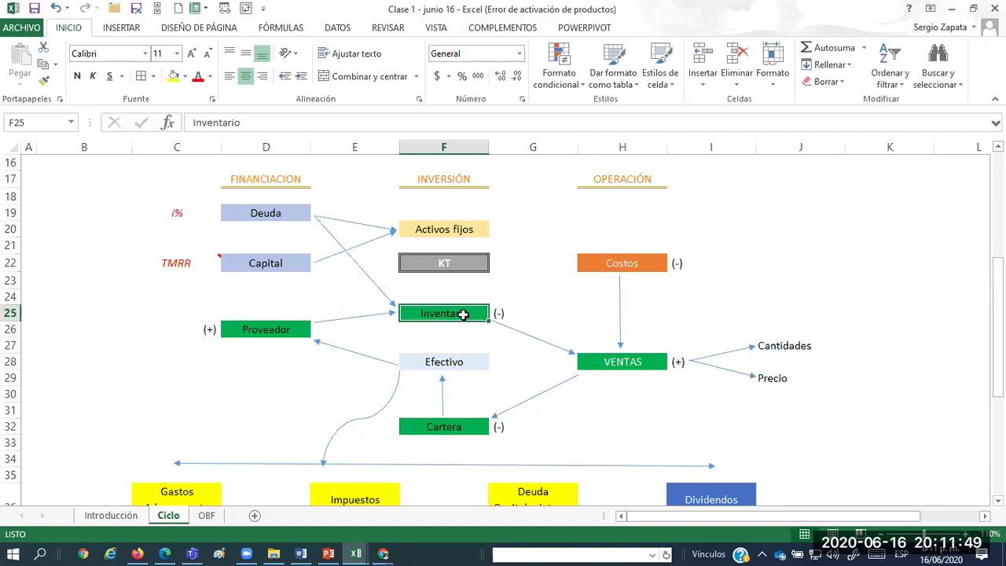
click(445, 427)
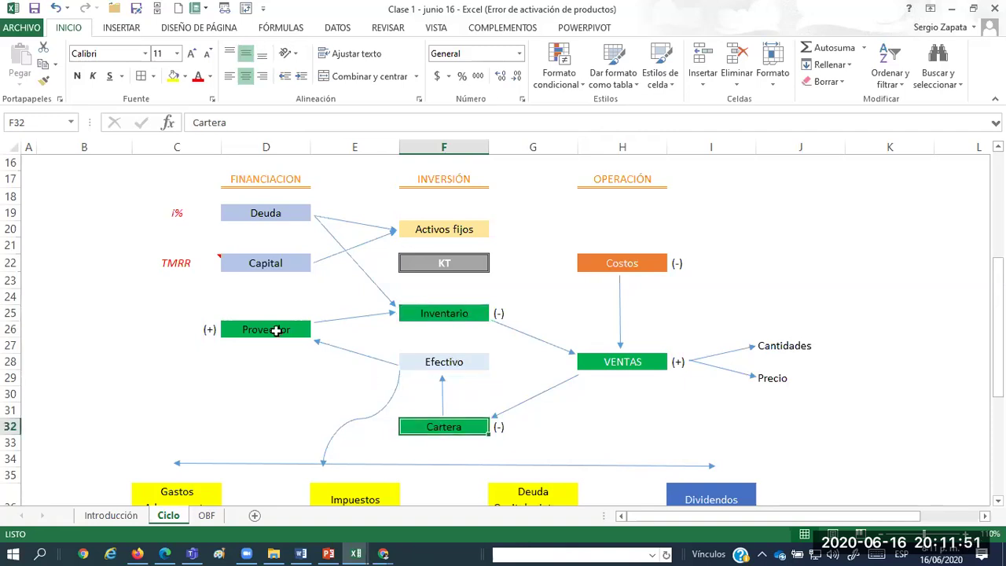
click(276, 330)
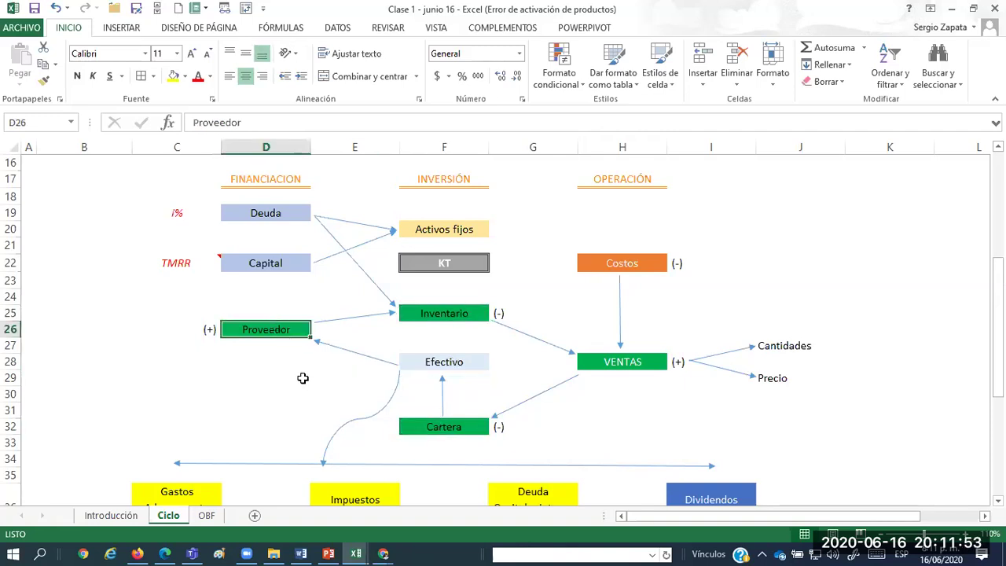
click(315, 339)
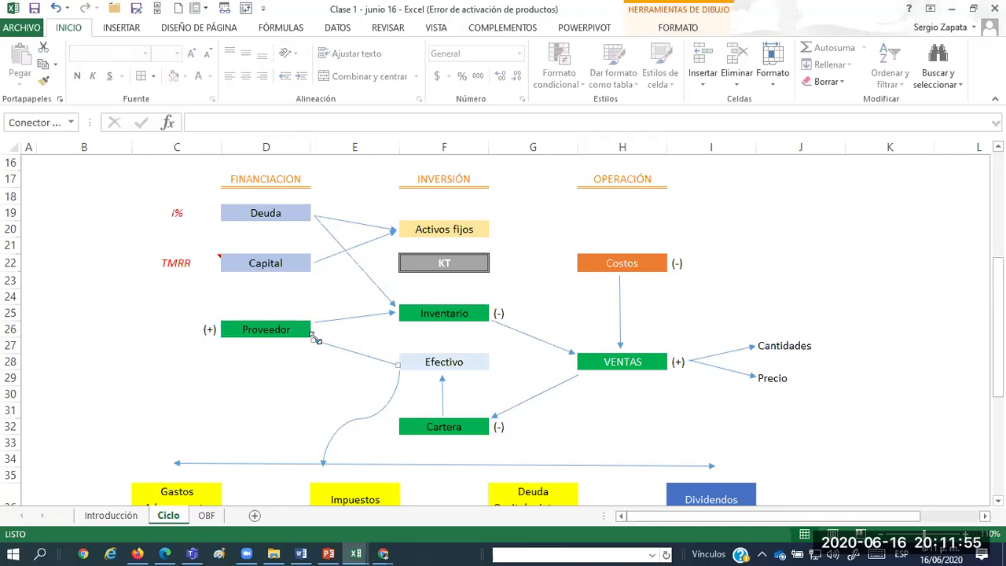
click(294, 348)
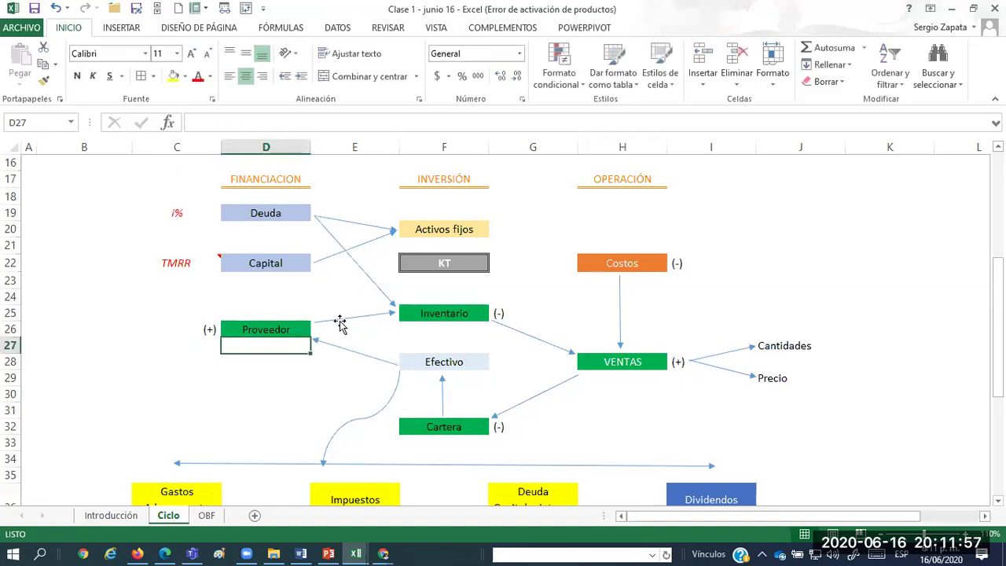
click(294, 330)
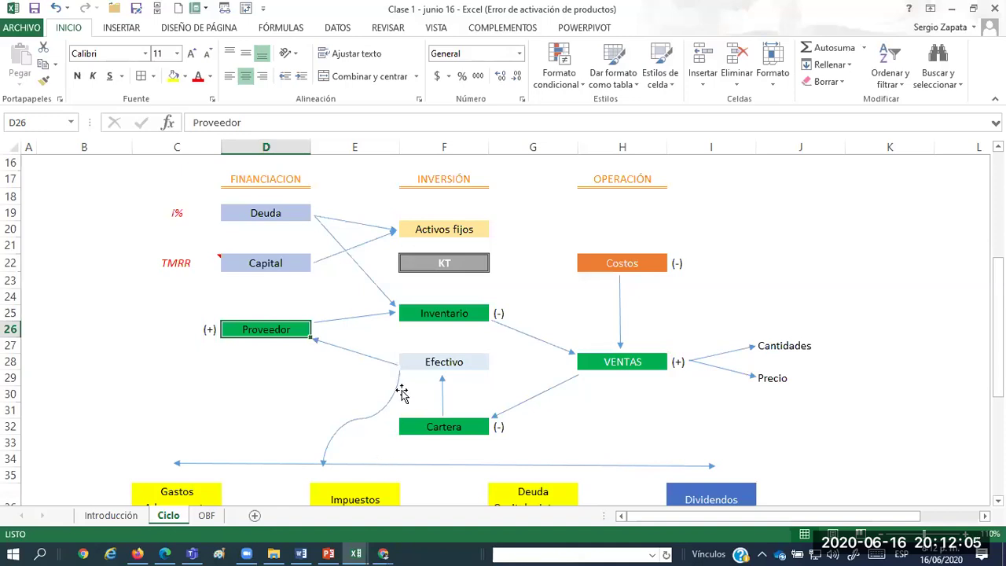
Trace the cash cycle from Proveedor through Inventario and VENTAS to Cartera, comparing supplier payment with customer collection.
click(260, 345)
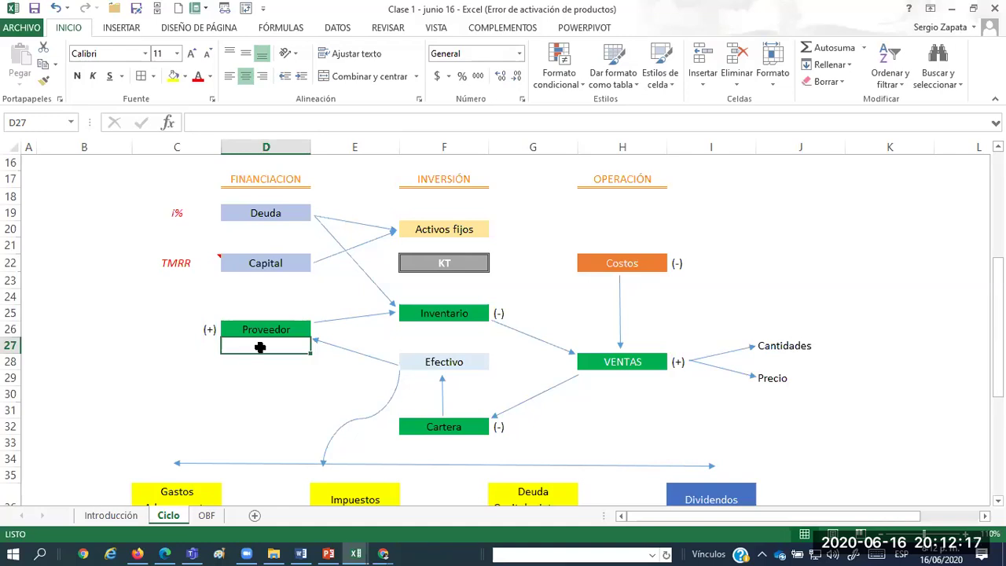
click(293, 363)
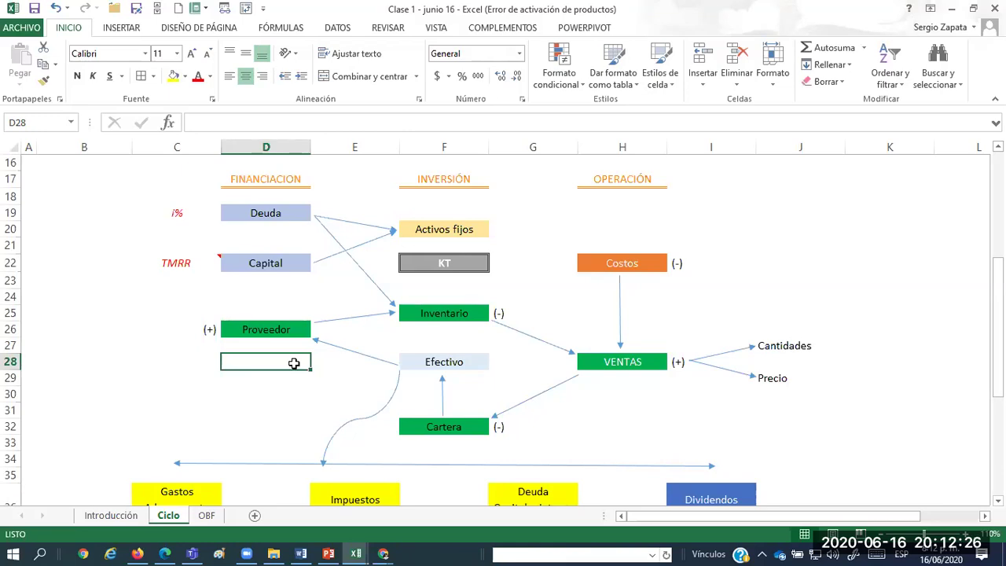
click(448, 426)
click(276, 330)
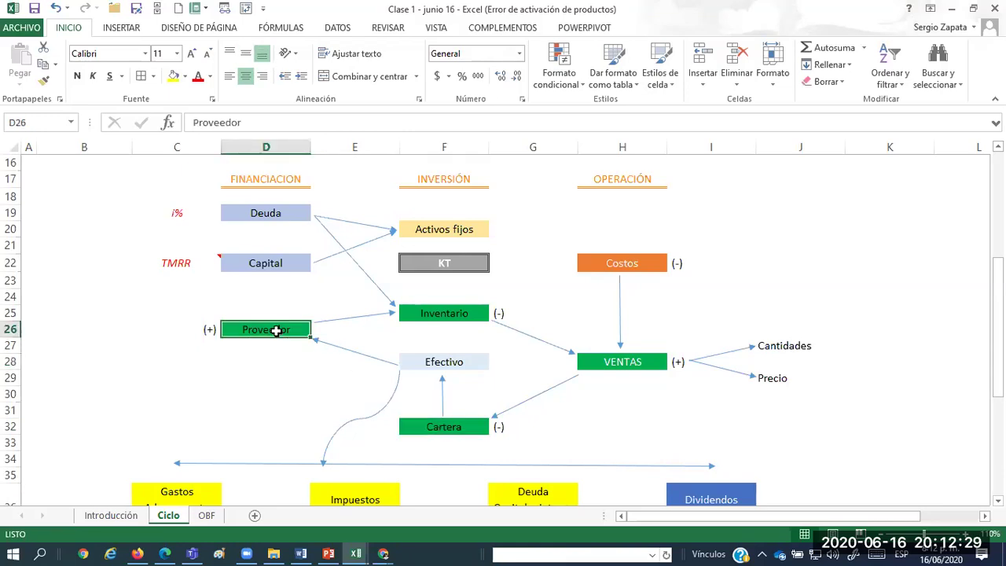
click(279, 314)
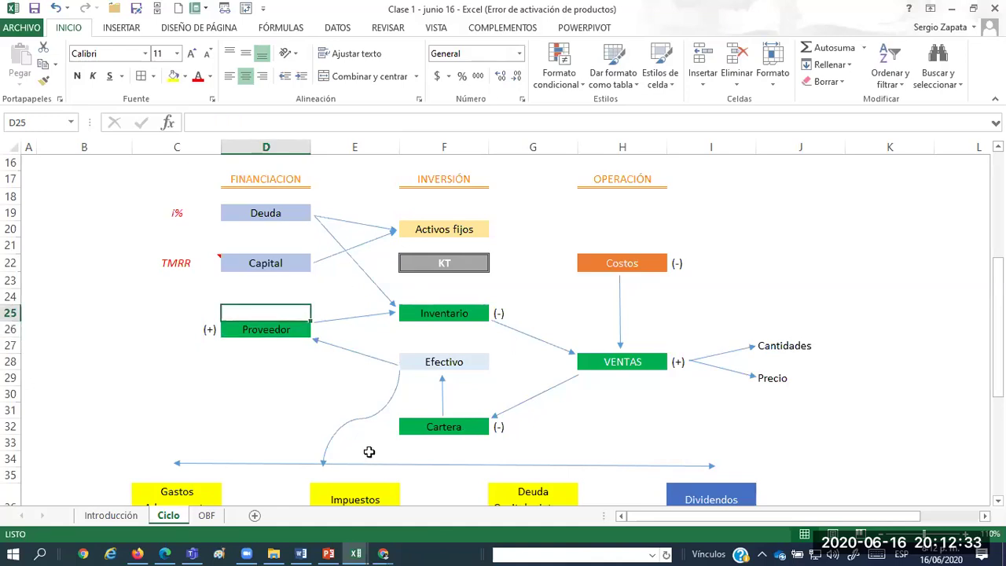
click(432, 442)
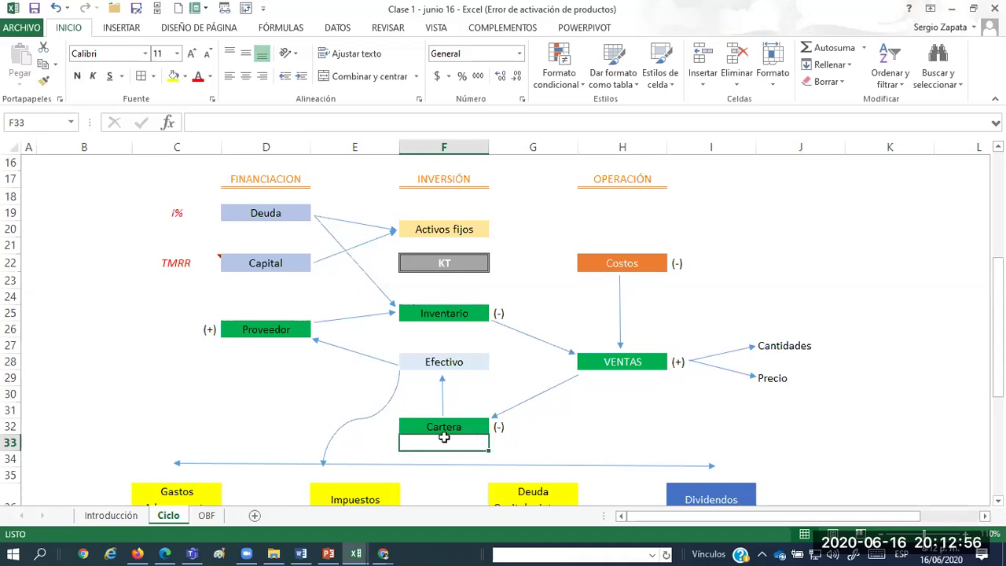
click(276, 331)
click(430, 323)
click(602, 360)
click(497, 404)
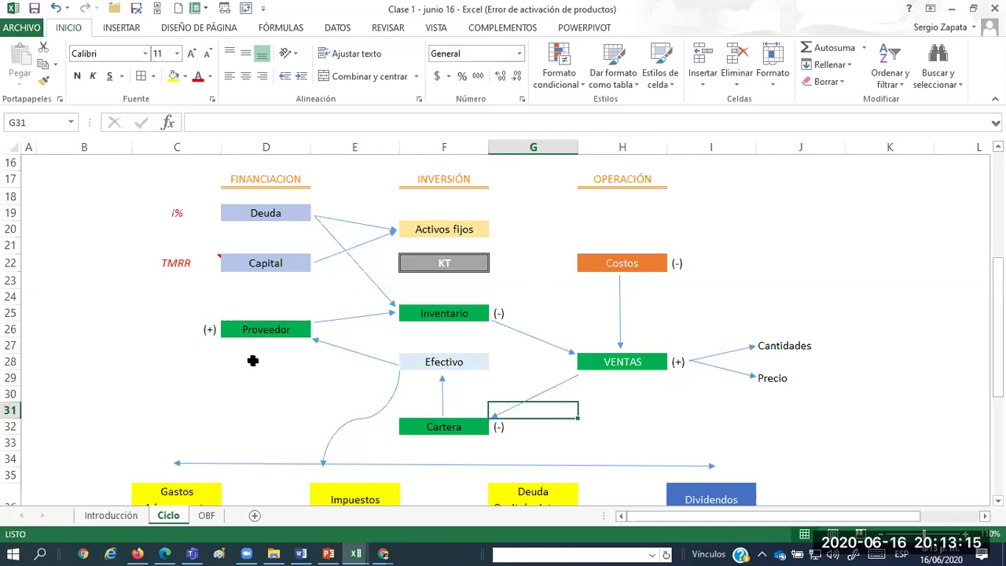
Return to the OBF sheet and trace the precedents of the operating margin in F16.
click(206, 515)
click(167, 516)
click(206, 516)
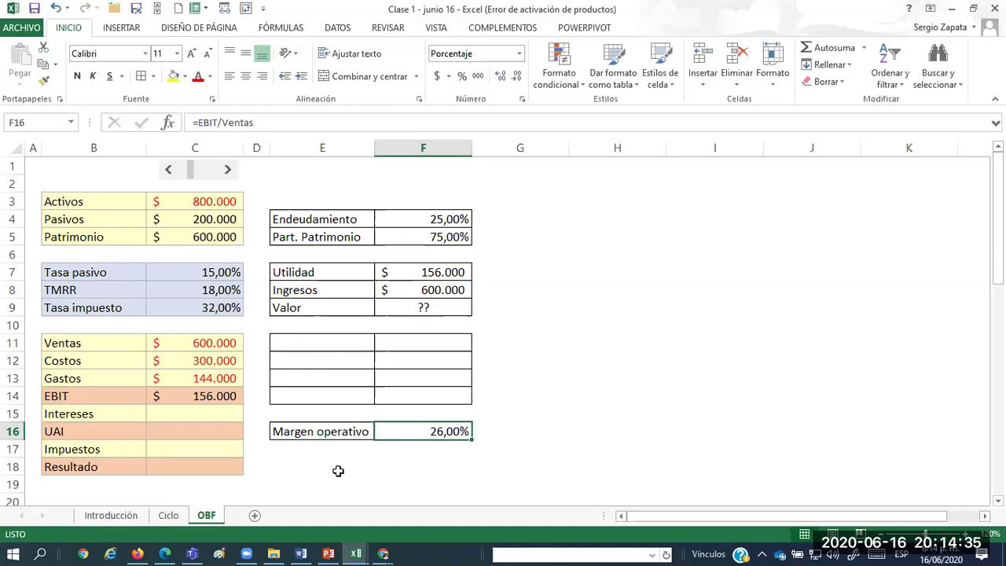
click(276, 31)
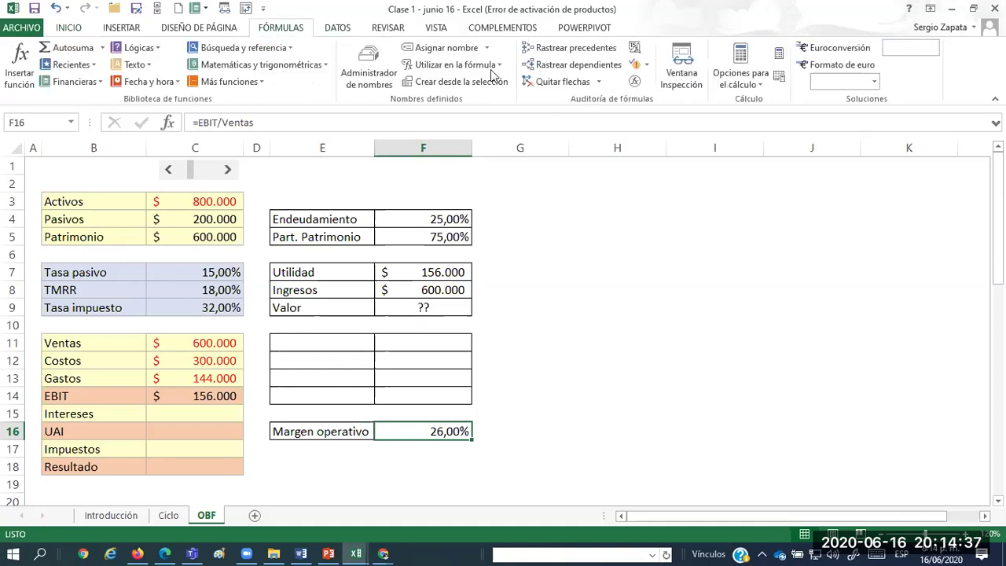
click(542, 51)
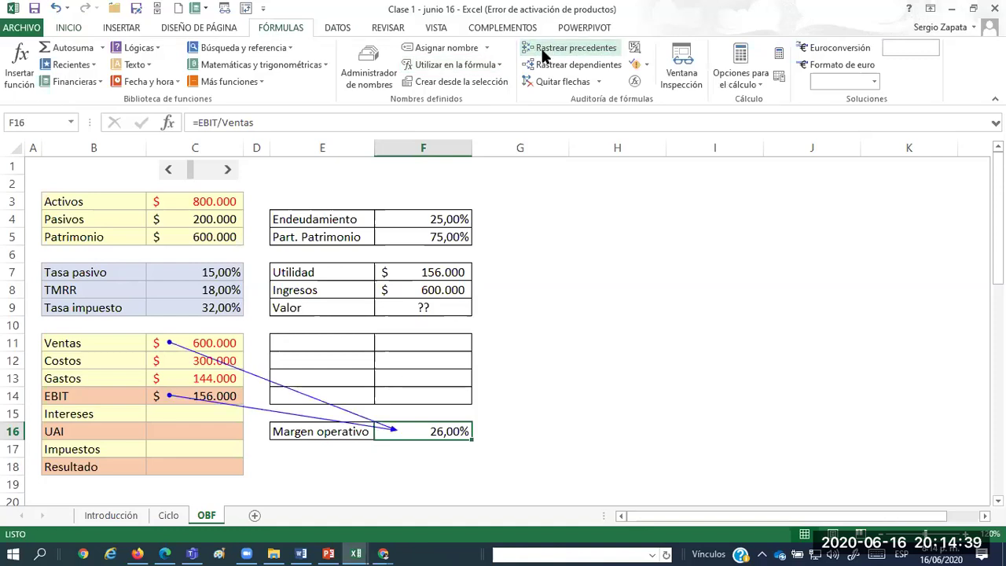
Inspect the Ventas, EBIT, Costos and Gastos cells behind the operating margin and remove the tracer arrows.
click(203, 339)
click(174, 391)
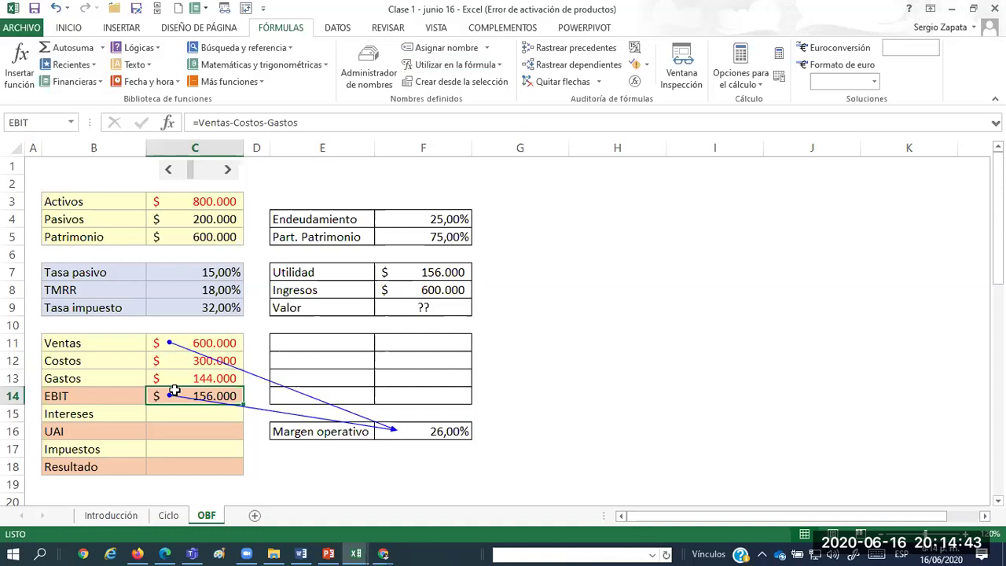
click(189, 357)
click(185, 373)
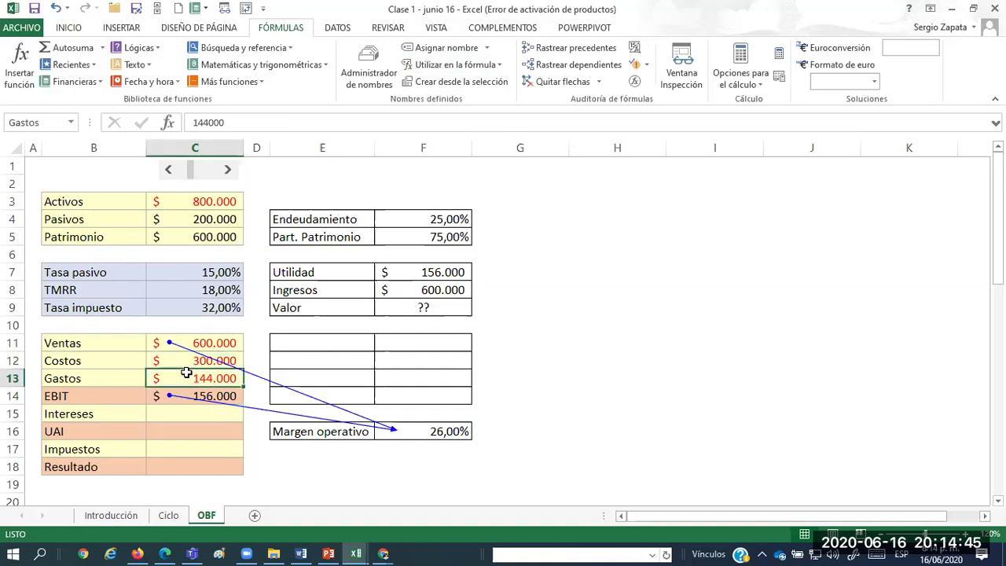
click(561, 80)
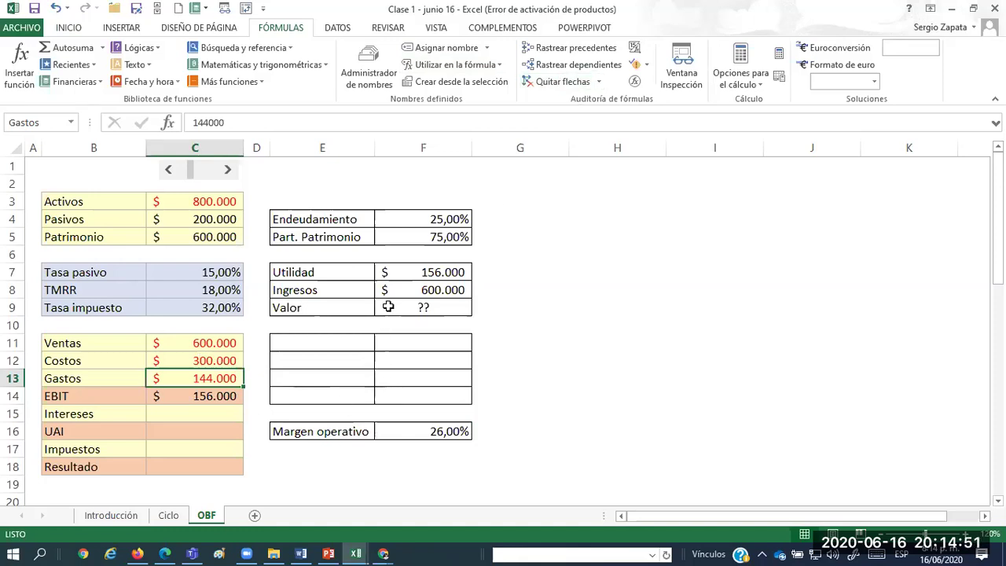
Enter the label Rendimiento empresa in E12 and autofit the width of column E to it.
click(342, 343)
click(322, 364)
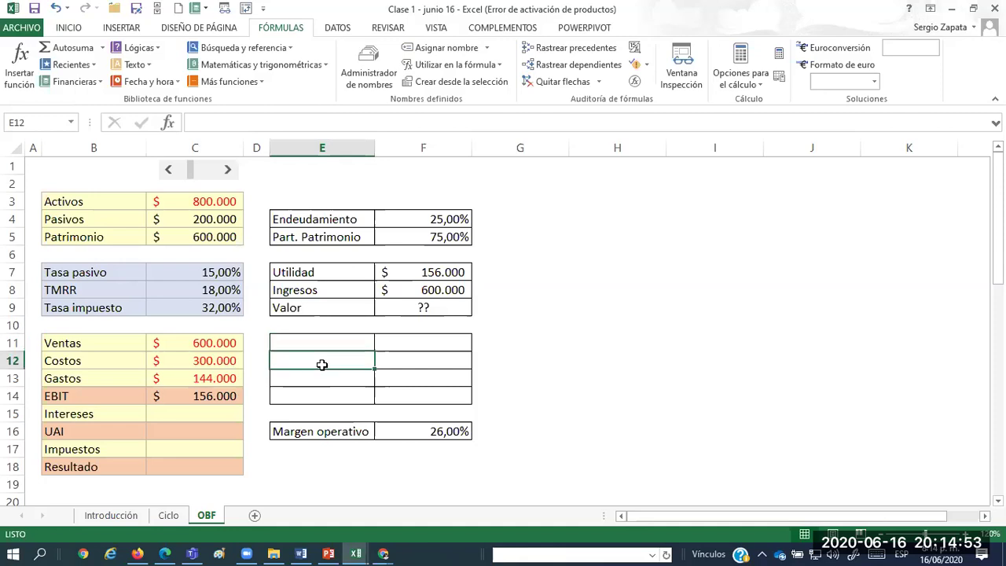
text(Rendimiento empresa)
key(Return)
click(322, 364)
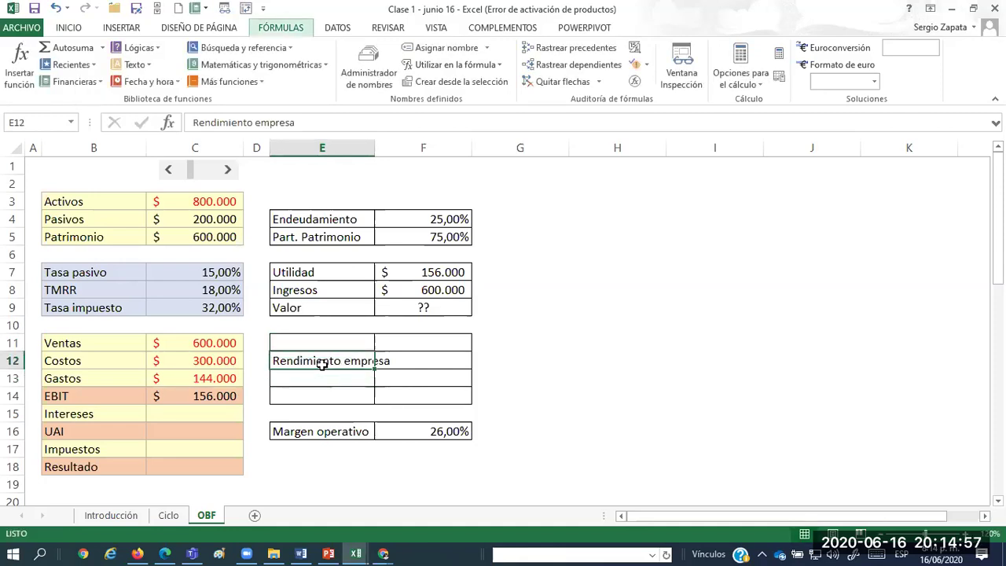
key(alt+c)
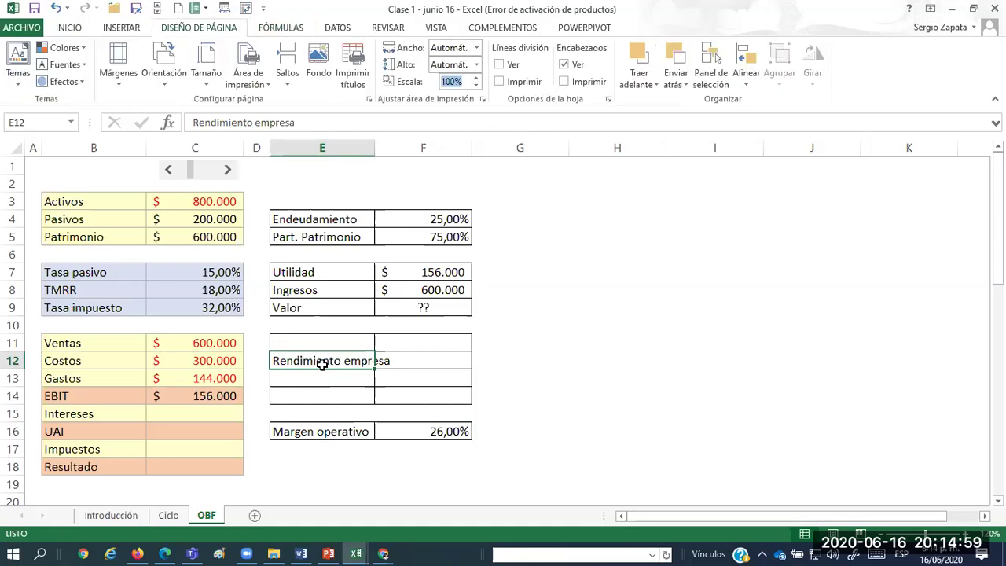
key(alt+o)
key(c)
key(a)
key(Right)
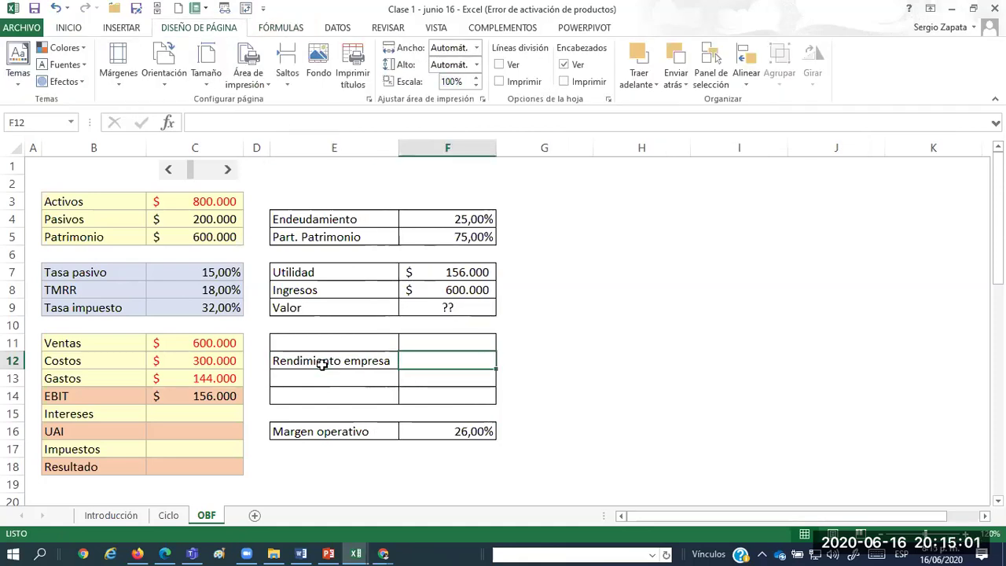
text(=)
key(Down)
key(Down)
key(Left)
key(Left)
key(Left)
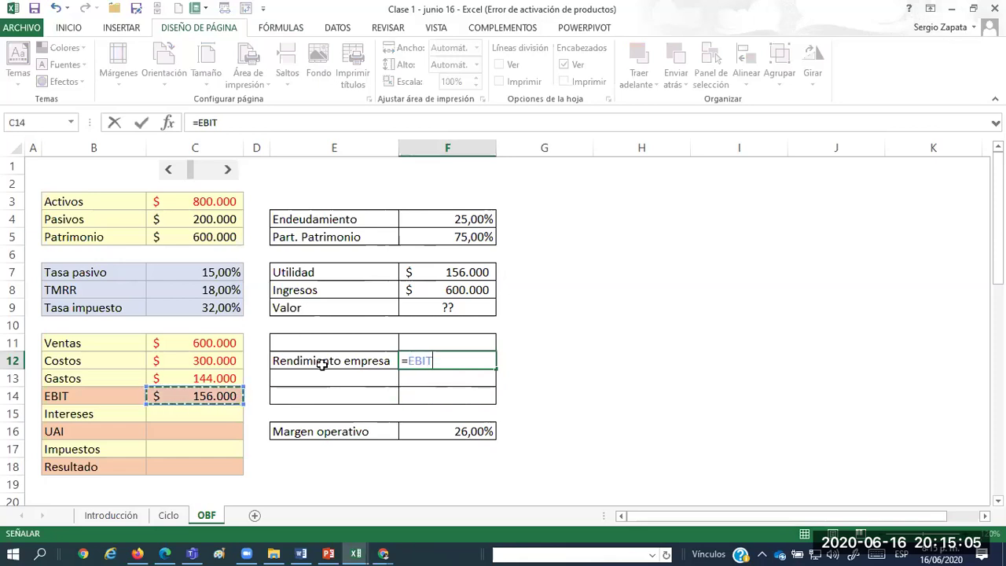
text(/)
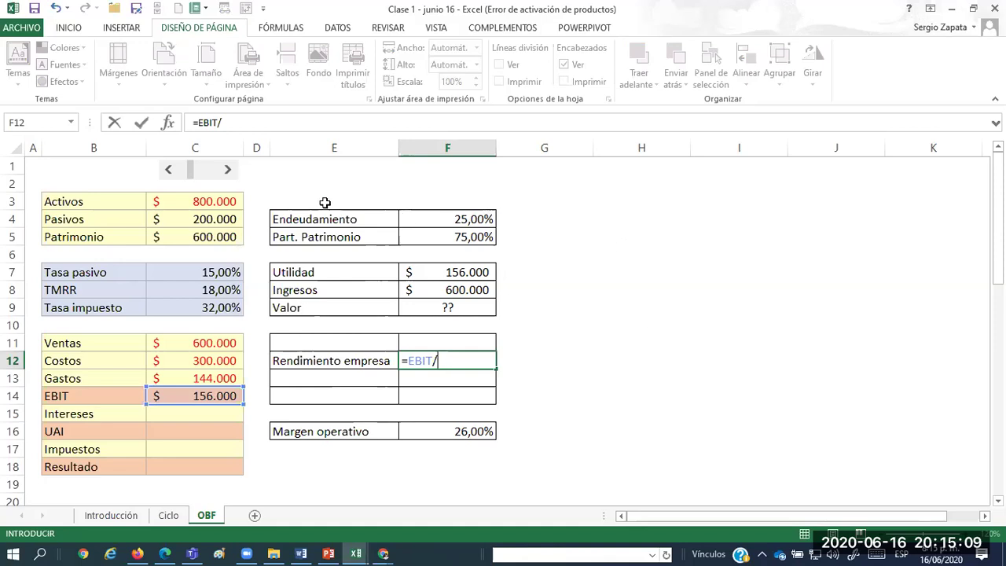
click(204, 200)
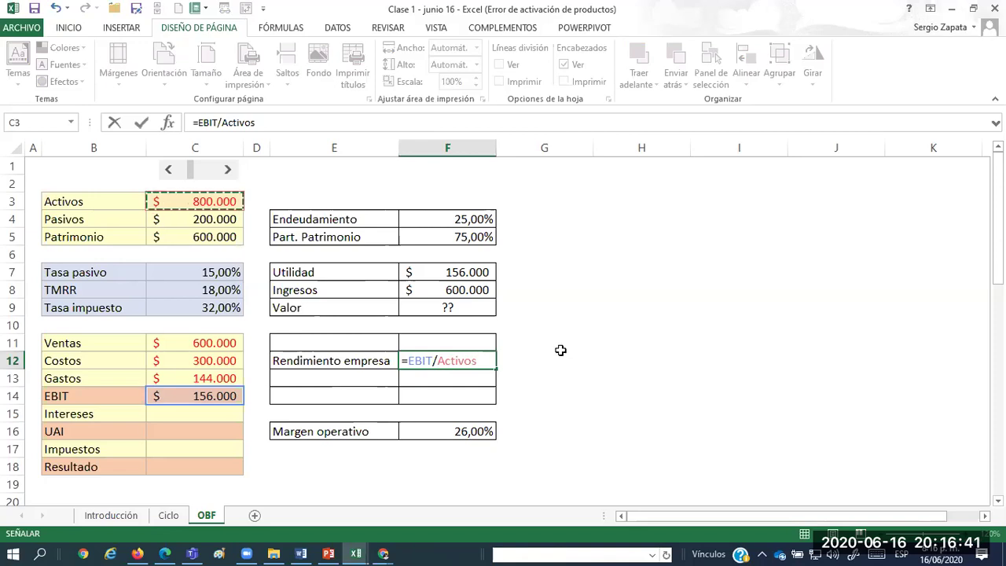
key(Escape)
Enter the heading ACTIVOS in cell E25, in the empty area below the tables.
scroll(335, 419, down, 3)
click(257, 411)
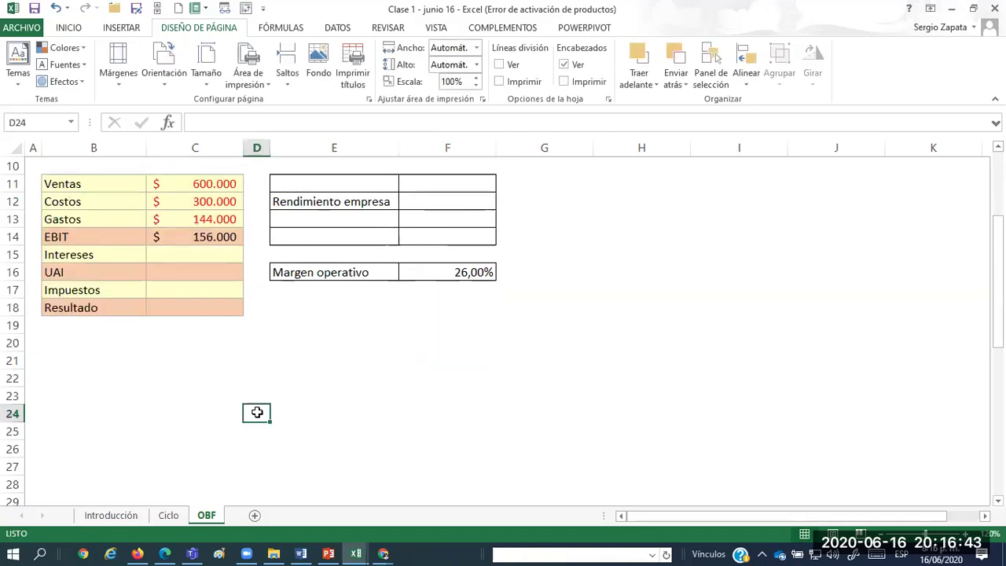
click(322, 414)
scroll(326, 415, down, 2)
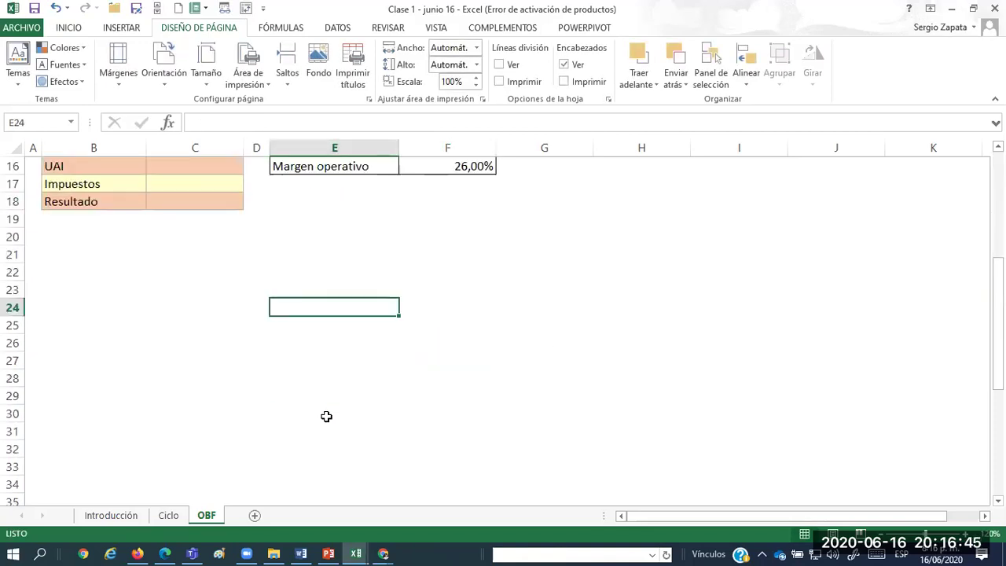
key(Down)
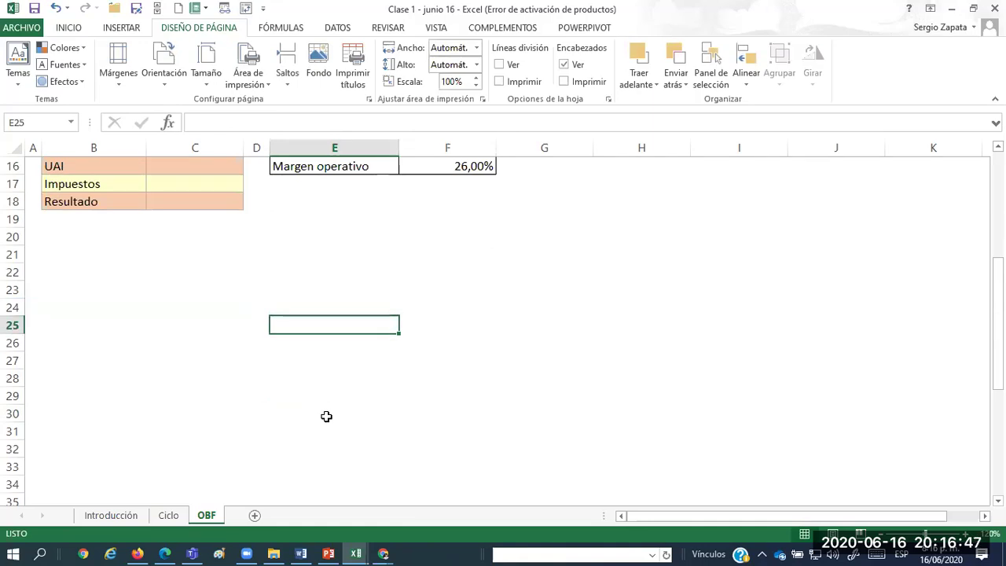
text(ACTIVOS)
key(Return)
key(Up)
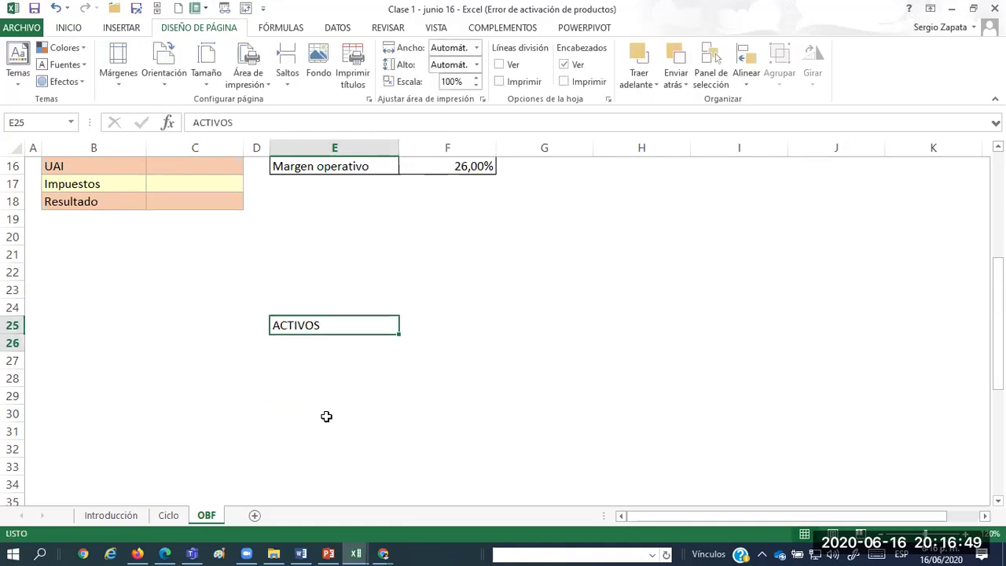
Merge E25:E28 into one ACTIVOS block and center its text horizontally and vertically.
key(shift+Down)
key(shift+Down)
key(shift+Down)
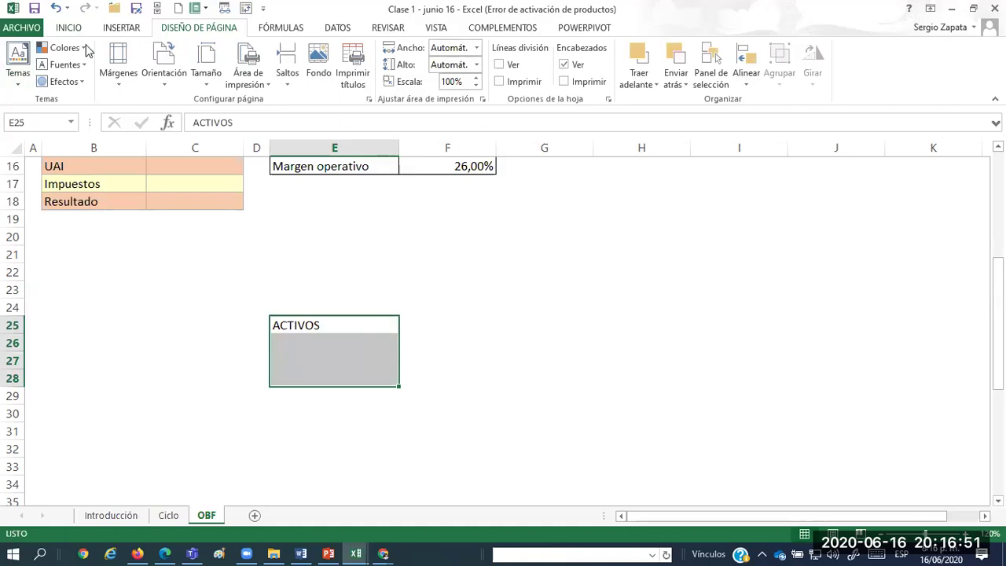
click(69, 27)
click(369, 76)
click(245, 76)
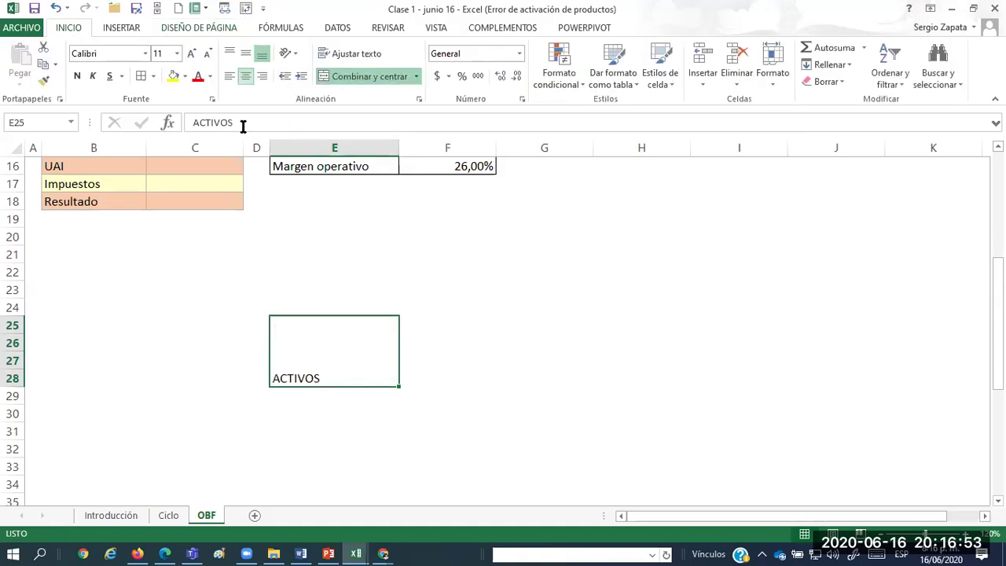
click(245, 76)
click(245, 53)
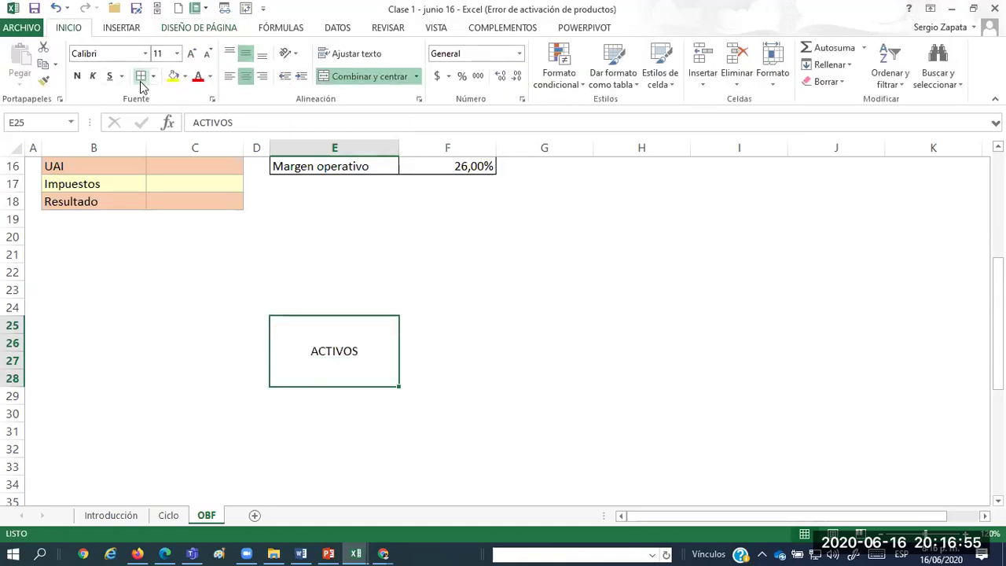
Enter the label PASIVOS in cell E29, directly beneath the ACTIVOS block.
click(548, 335)
click(606, 323)
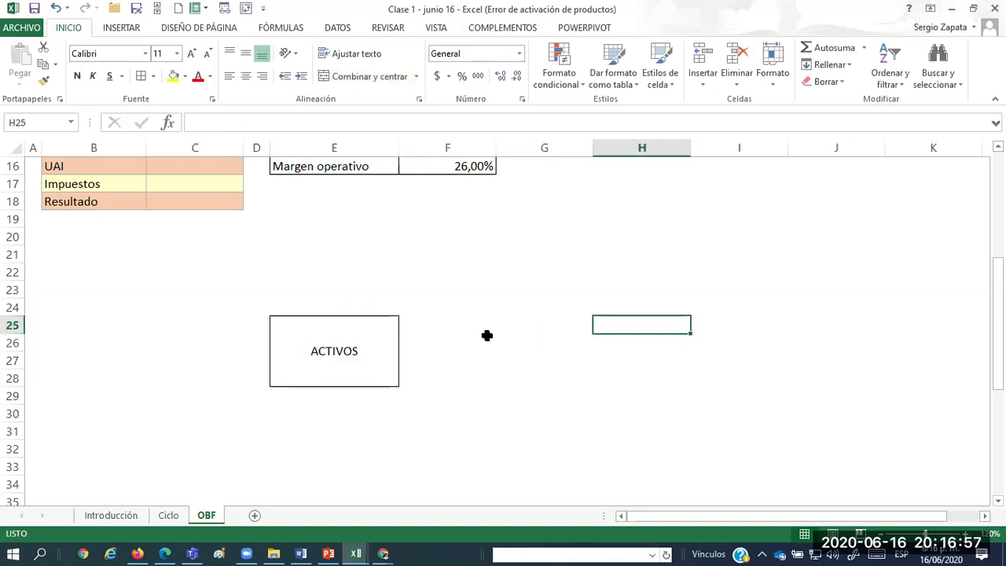
click(467, 331)
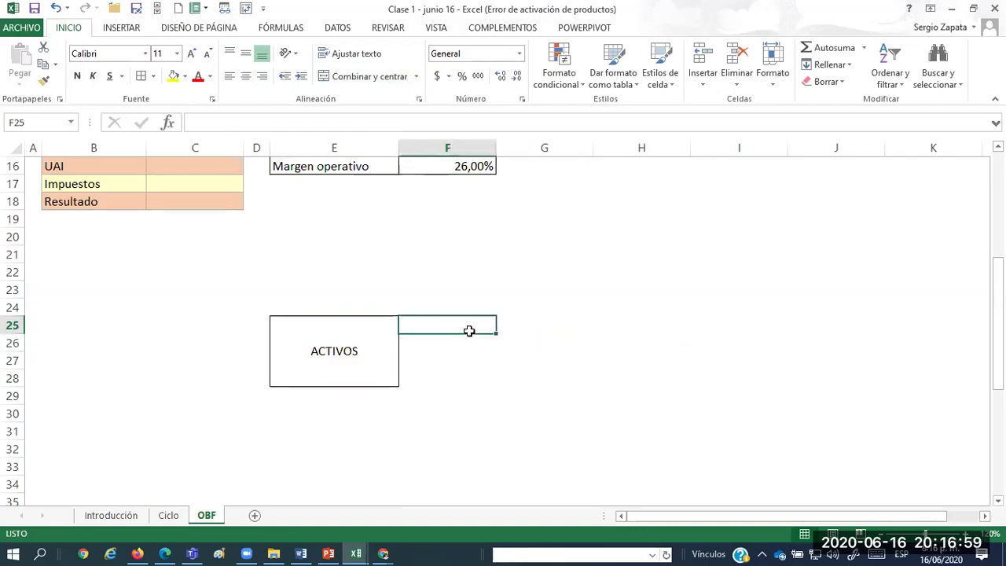
key(Down)
key(Down)
key(Down)
key(Left)
key(Down)
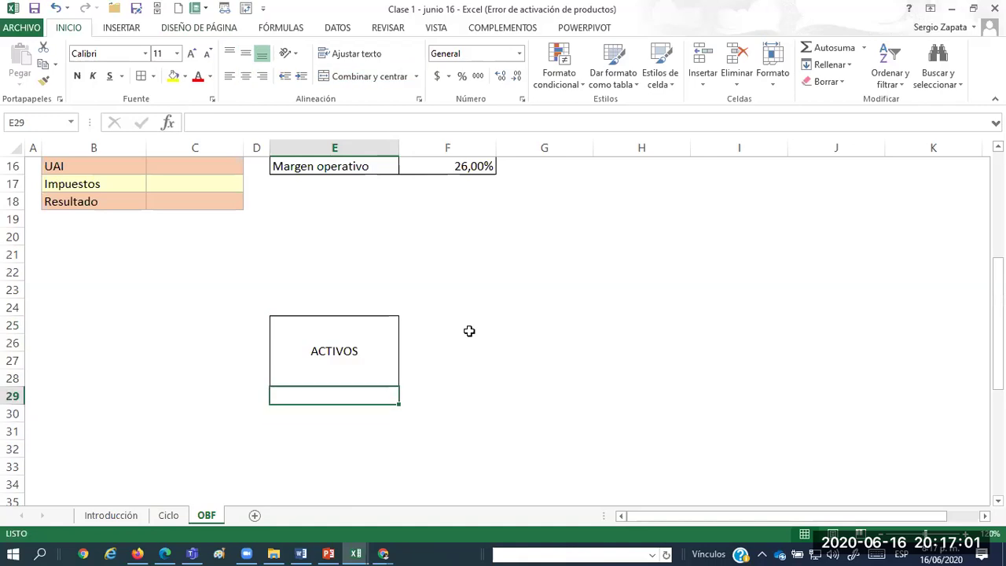
text(PASIVOS)
key(ctrl+Return)
Merge E29:E31 into one PASIVOS block and center its text horizontally and vertically.
key(shift+Down)
key(shift+Down)
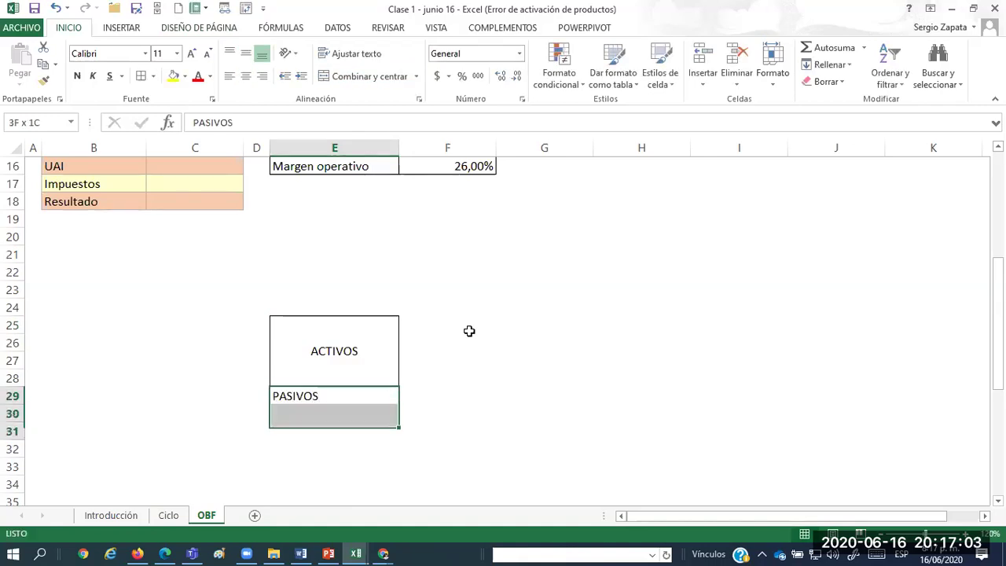
click(397, 79)
click(245, 53)
click(245, 76)
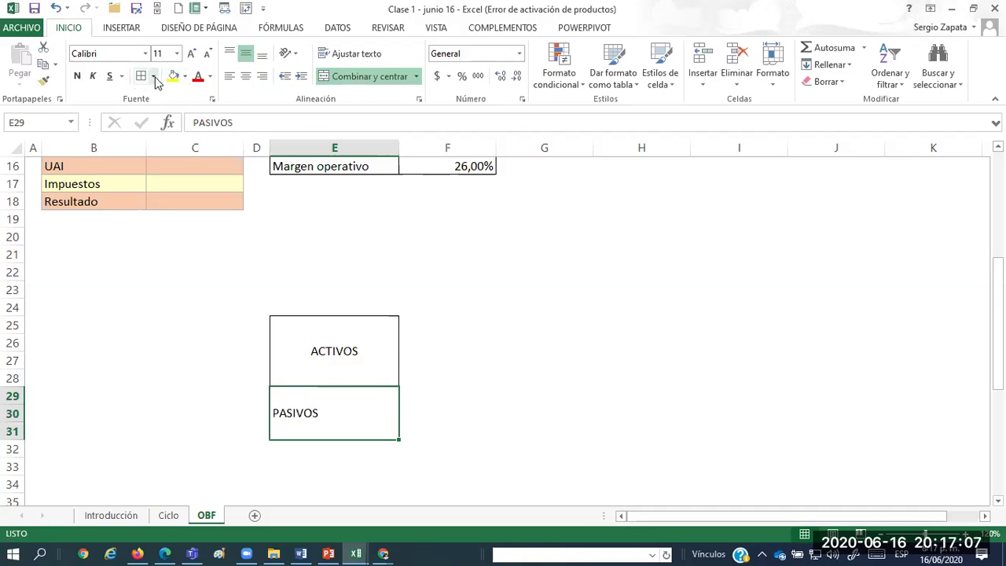
click(246, 78)
Copy the PASIVOS block to E32 directly below and replace its text with PATRIMONIO.
key(Down)
key(Down)
key(Up)
key(Up)
key(ctrl+c)
key(Down)
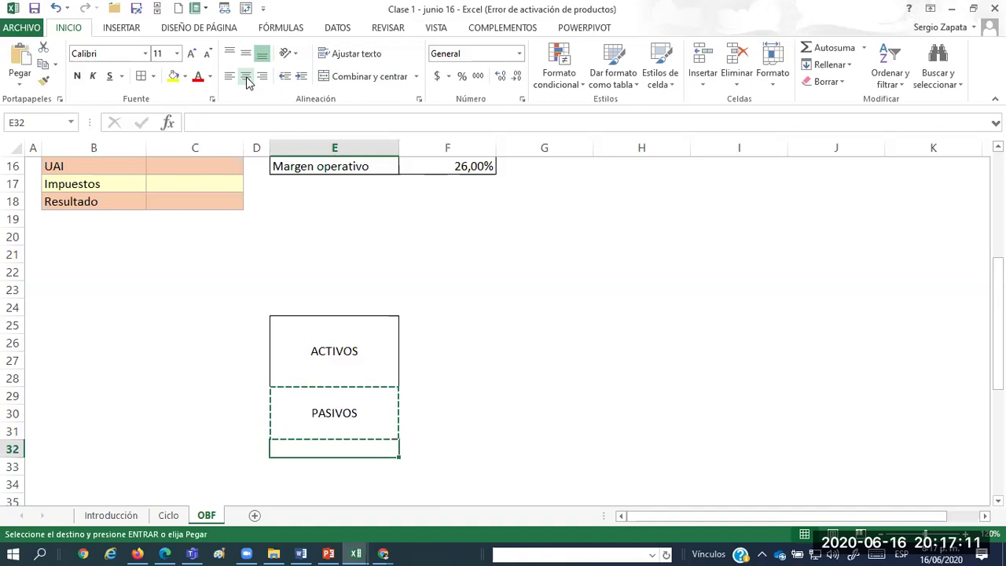
key(Return)
text(PATRIMONIO)
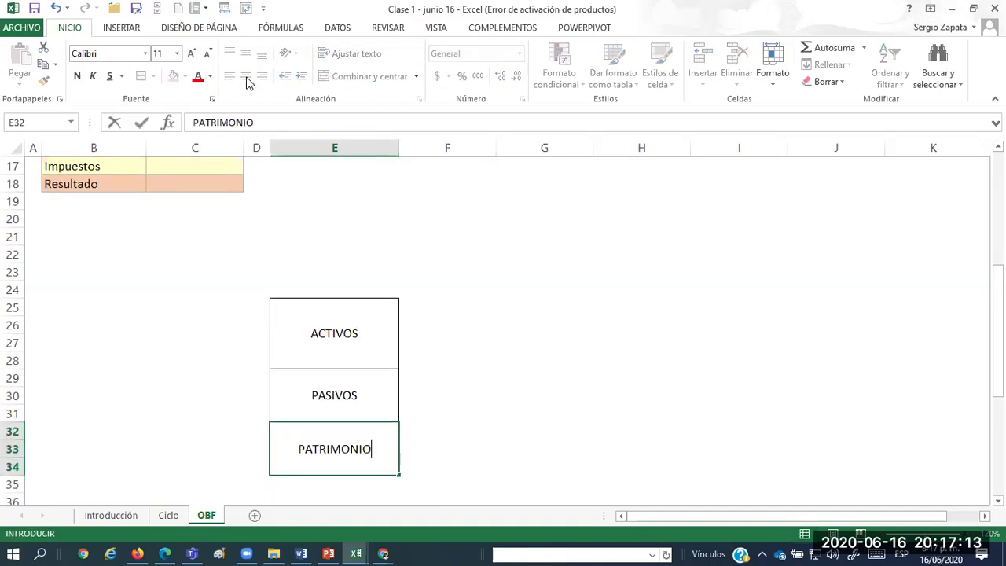
Enter the label VENTAS in cell H25, level with the start of the ACTIVOS block.
key(Up)
key(Up)
key(Up)
key(Up)
key(Down)
key(Right)
key(Right)
key(Right)
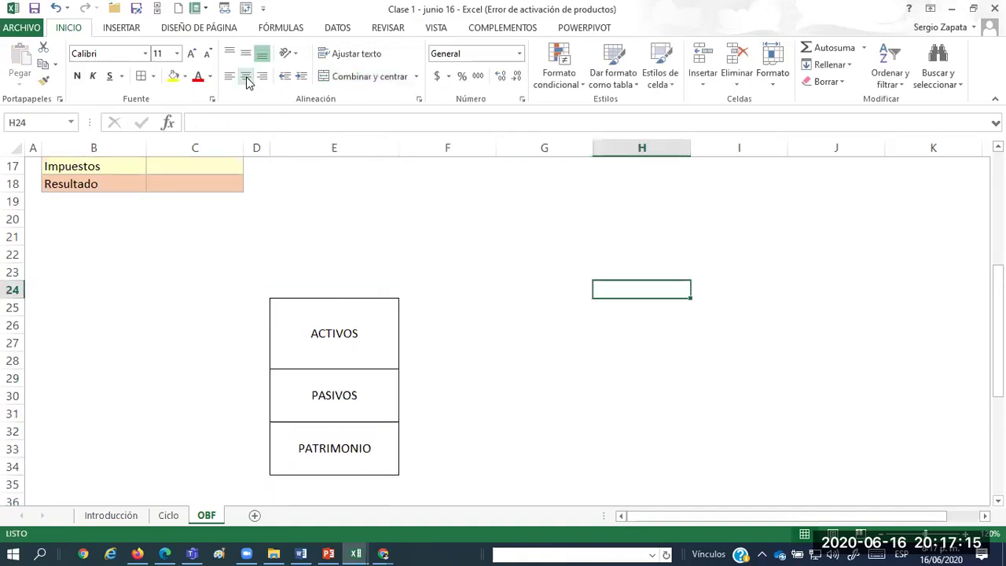
key(Down)
text(VENTAS)
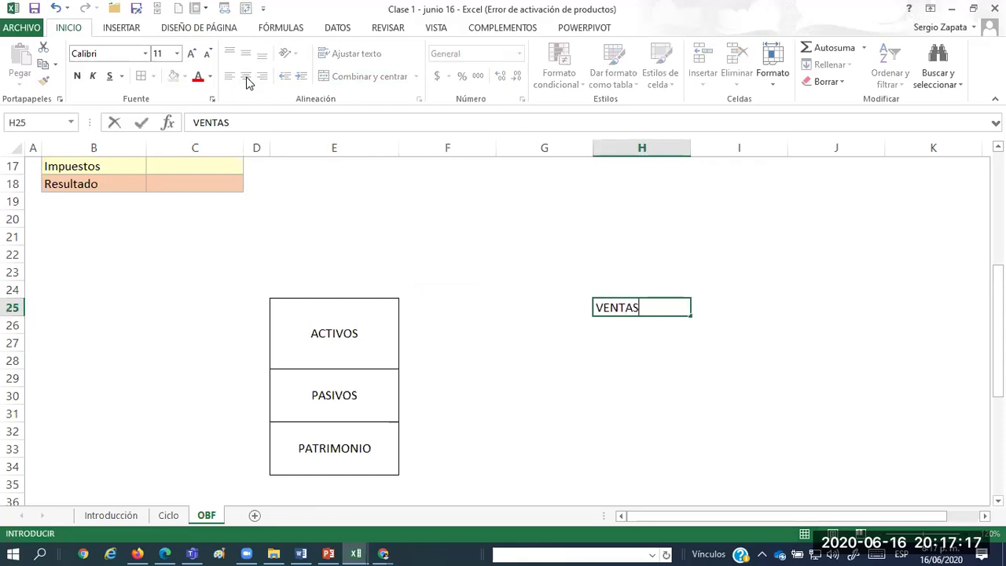
key(Return)
Try a short list under VENTAS with Costos y Gastos in H26 and Utilidad operativa in H27.
text(COSTOS)
key(Return)
text(GASTO)
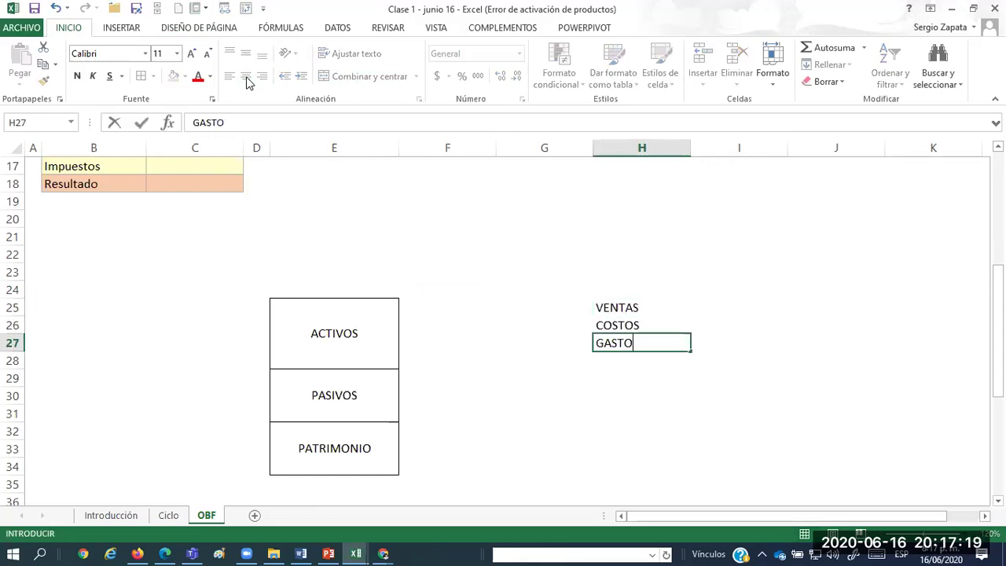
key(Escape)
key(Up)
text(Costos y Gastos)
key(Return)
text(Utilida doperativa)
key(Return)
Fill H26:H28 under VENTAS with the separate labels Costos, Gastos and Utilidad operativa.
key(Up)
key(Up)
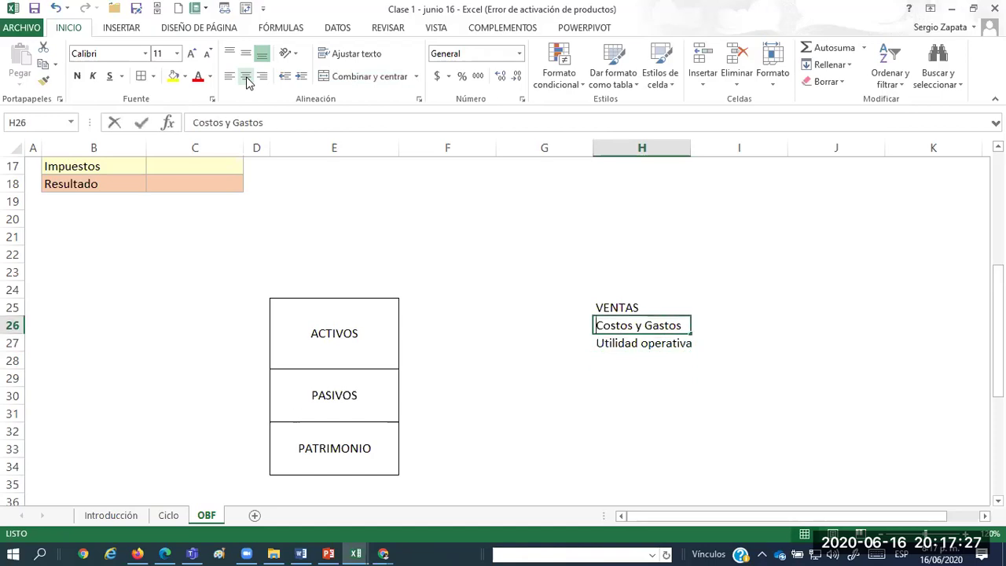
text(Costos)
key(Return)
text(Gastos)
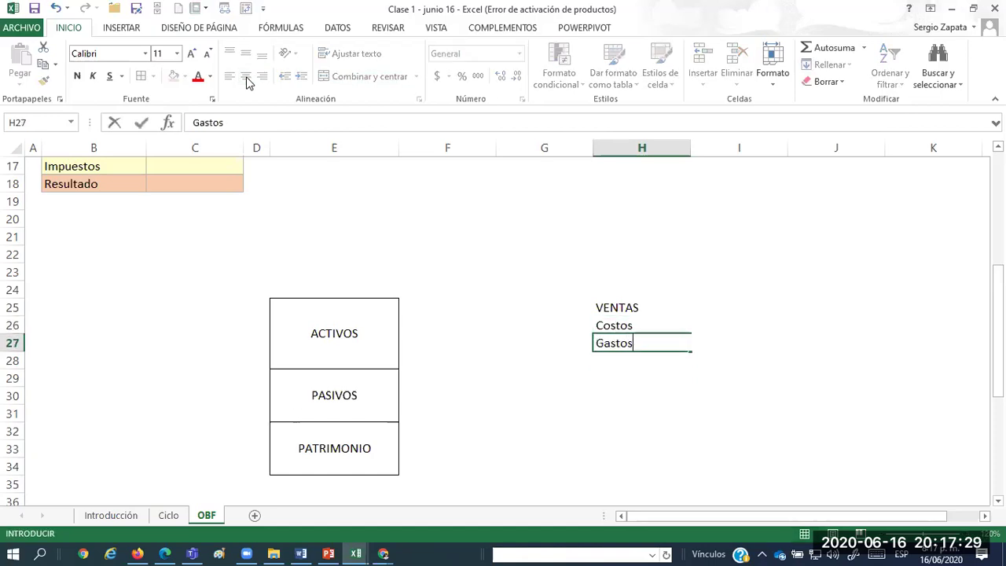
key(Return)
text(Utilidad operativa)
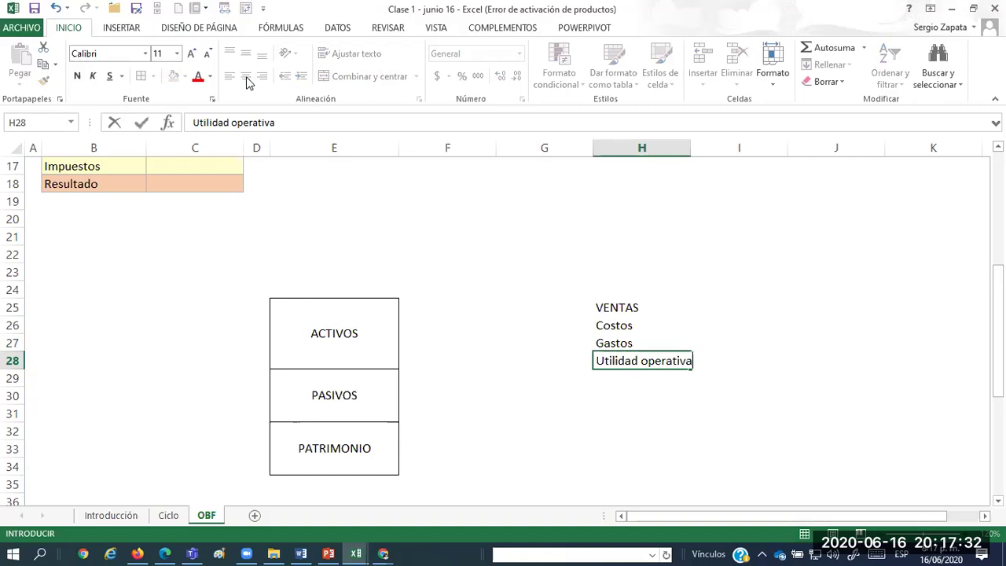
Continue the income statement list in H29:H32 with Intereses, UAI, Impuestos and Resultado neto.
key(Return)
text(Intere)
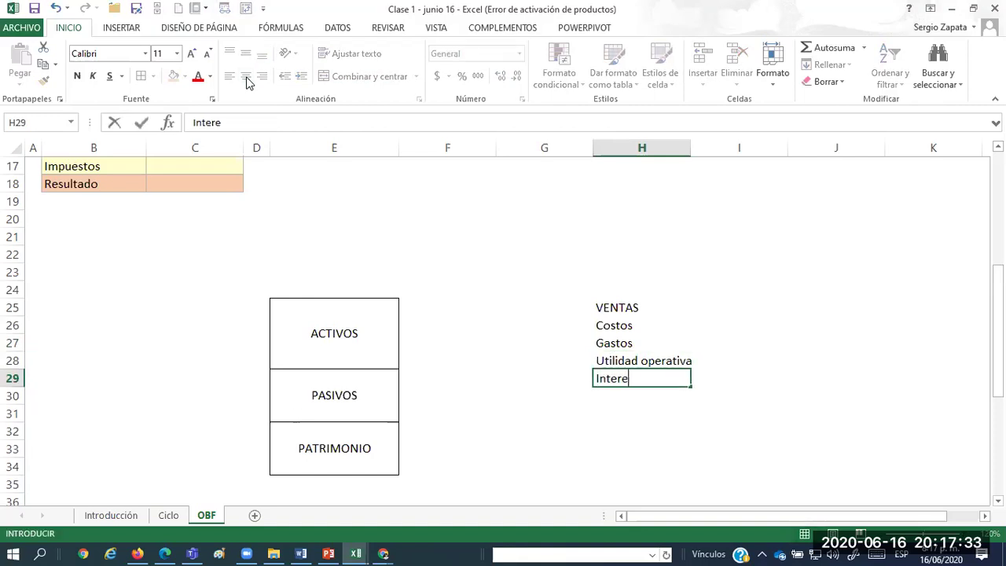
text(ses)
key(Return)
text(UAI)
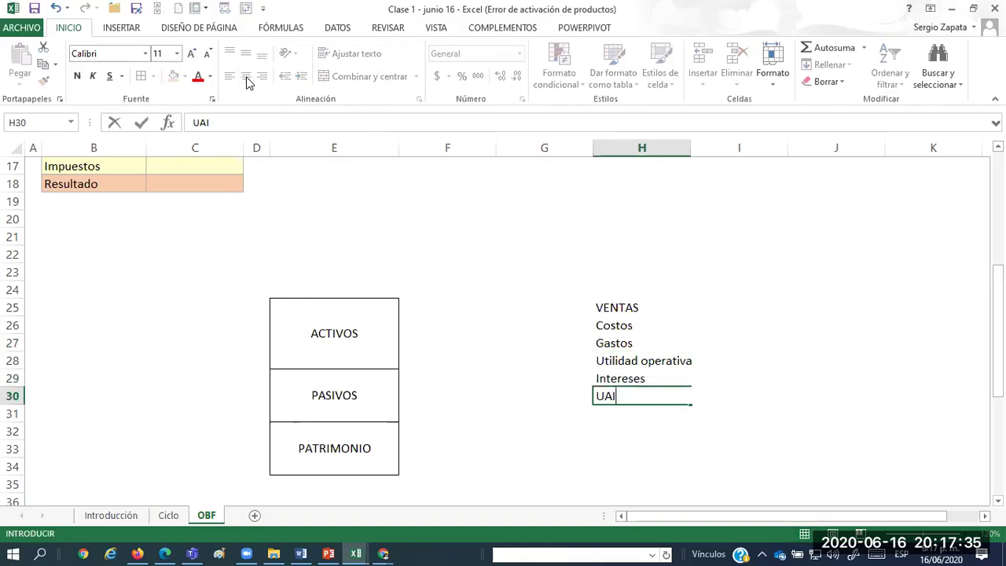
key(Return)
text(Impuestos)
key(Return)
text(Re)
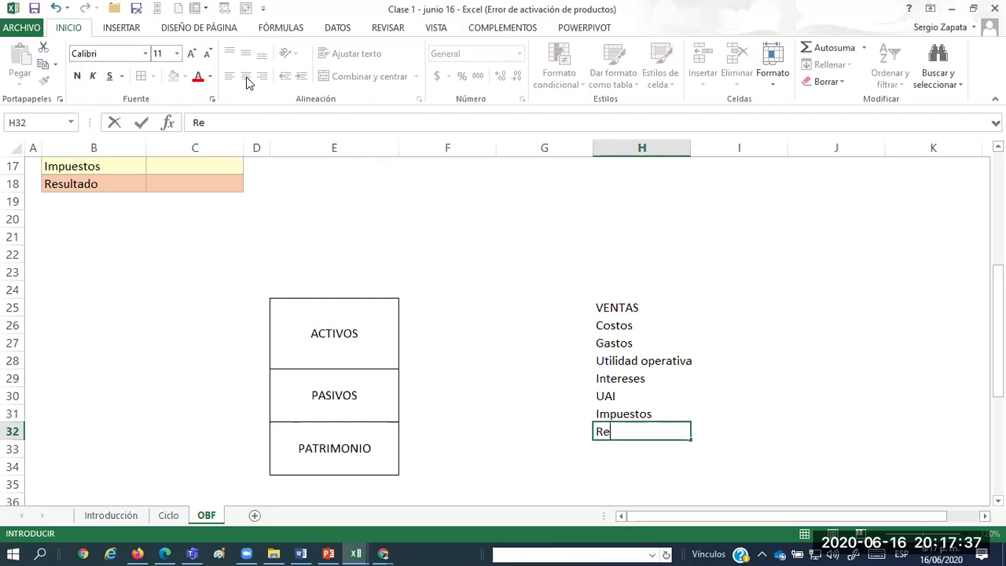
text(sultado neto)
key(Return)
Move the Resultado neto label from H32 down to H34.
key(Up)
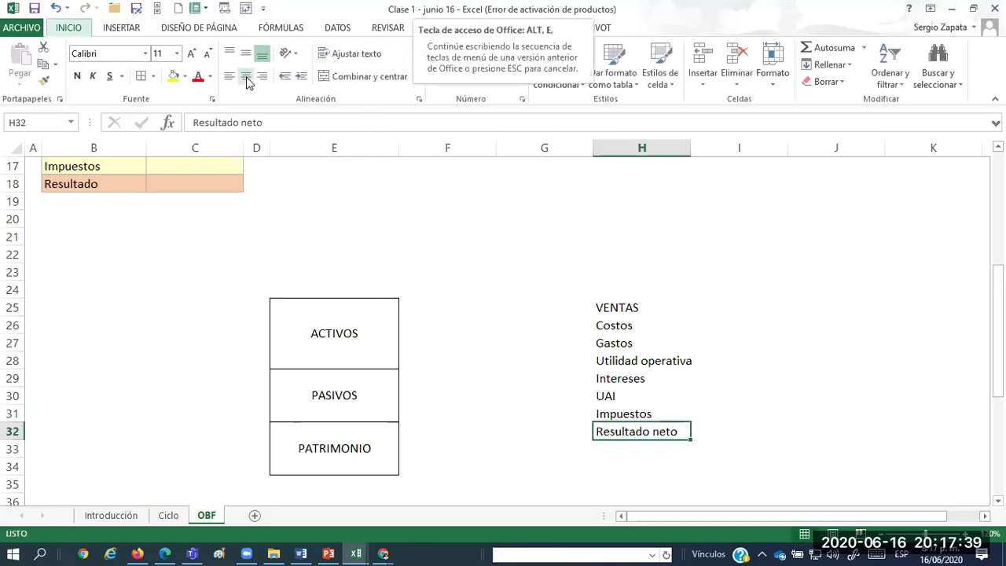
key(ctrl+c)
key(Down)
key(Down)
key(ctrl+v)
Move the Impuestos label from H31 to H33, directly above Resultado neto.
key(Up)
key(Up)
key(Up)
key(ctrl+x)
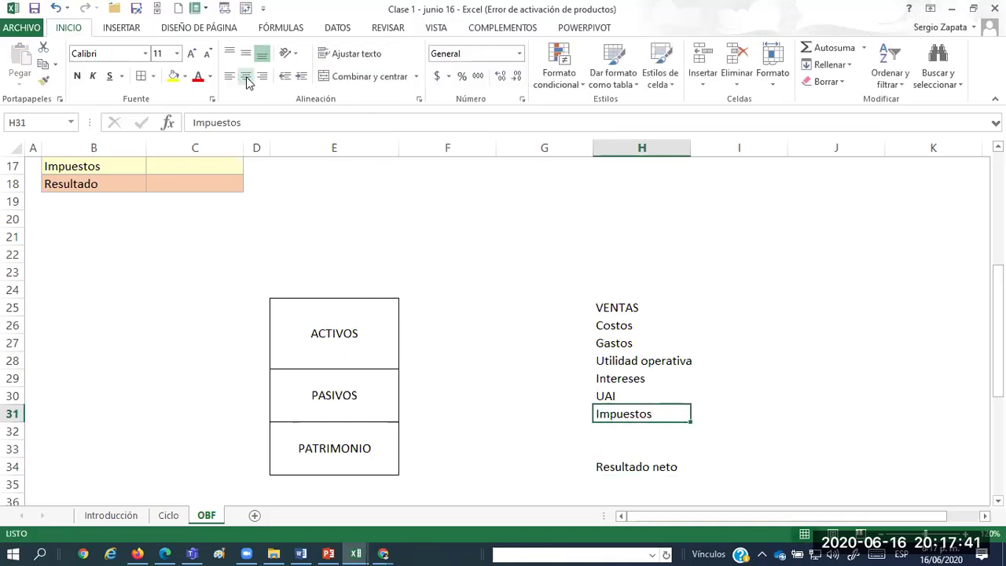
key(alt)
key(e)
key(Escape)
key(alt)
key(e)
key(Escape)
key(ctrl+x)
key(Down)
key(Down)
key(ctrl+v)
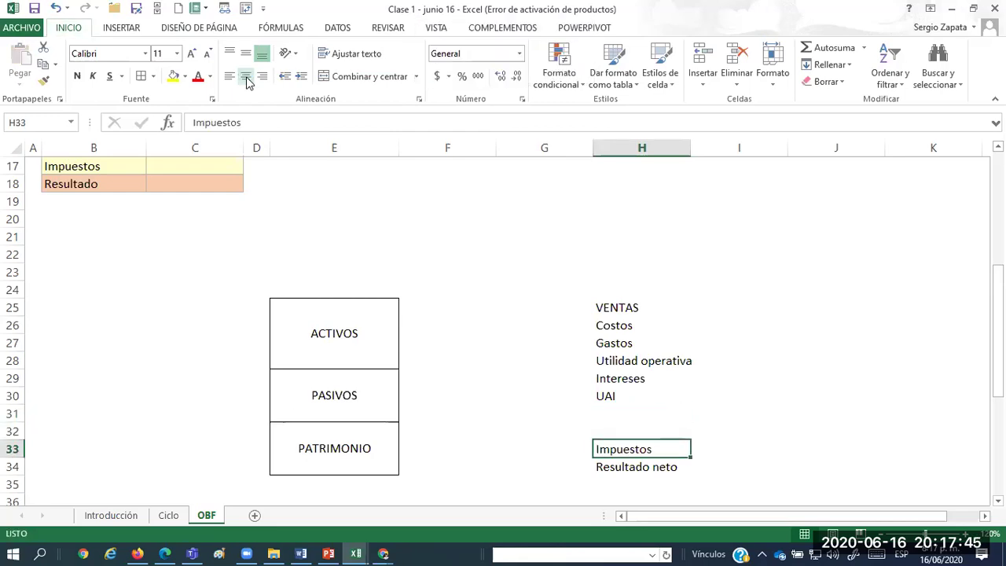
Move the UAI label from H30 down to H31.
key(Up)
key(Up)
key(Up)
key(alt)
key(e)
key(Escape)
key(ctrl+x)
key(Down)
key(Down)
key(Up)
key(ctrl+v)
Move the Intereses label to H30 and the UAI label to H32, directly above Impuestos.
key(Up)
key(alt)
key(e)
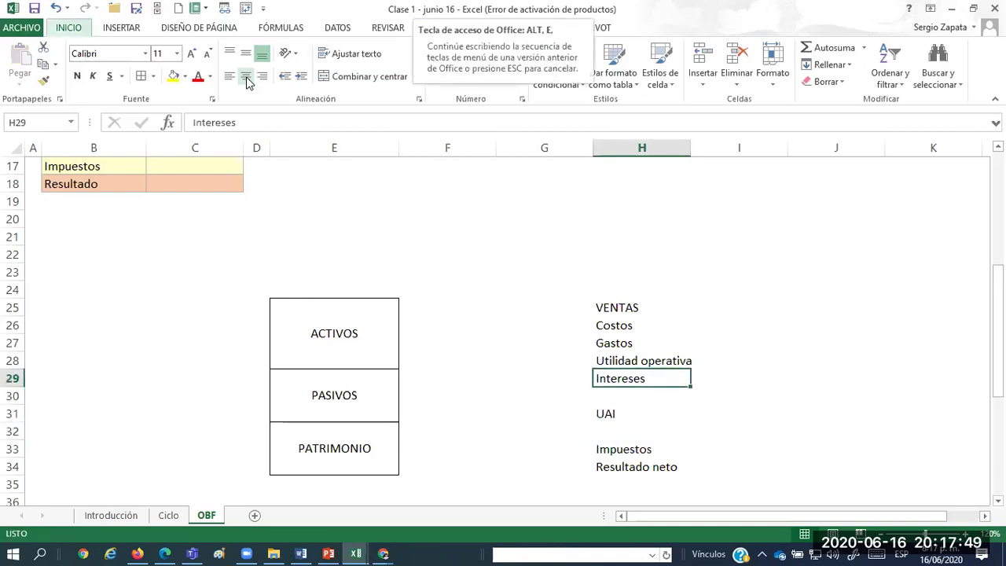
key(Escape)
key(ctrl+x)
key(Down)
key(ctrl+v)
key(Down)
key(ctrl+x)
key(Down)
key(ctrl+v)
Move the Utilidad operativa label to H29 and autofit the width of column H to it.
key(Up)
key(Up)
key(Up)
key(Up)
key(ctrl+x)
key(Down)
key(ctrl+v)
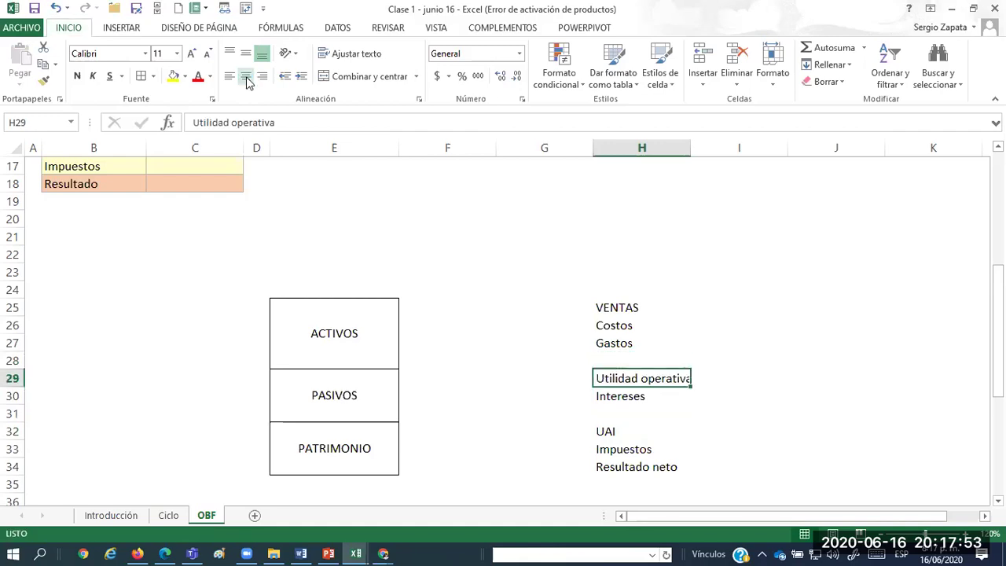
key(alt)
key(o)
key(c)
key(a)
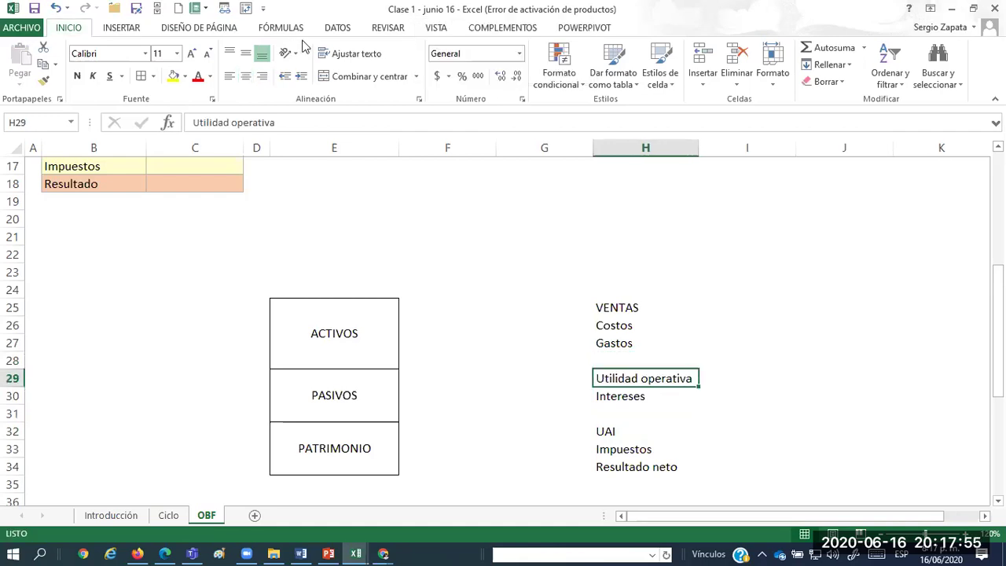
Move Utilidad operativa to H28 under Gastos, then put outside borders around H25:H28 and around the Utilidad operativa cell.
drag(623, 312, 622, 359)
drag(622, 307, 633, 372)
click(629, 377)
drag(625, 311, 618, 356)
click(154, 77)
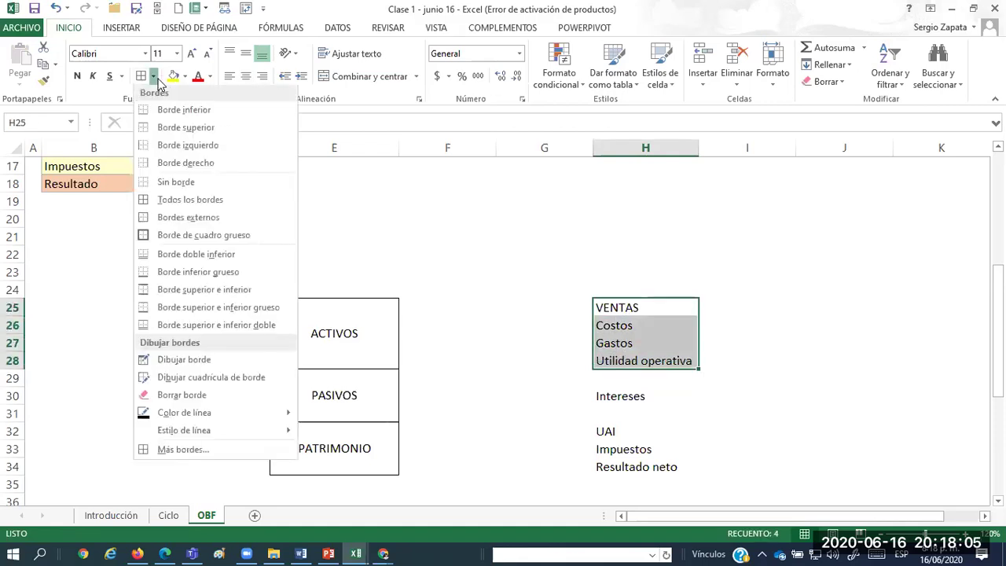
click(166, 224)
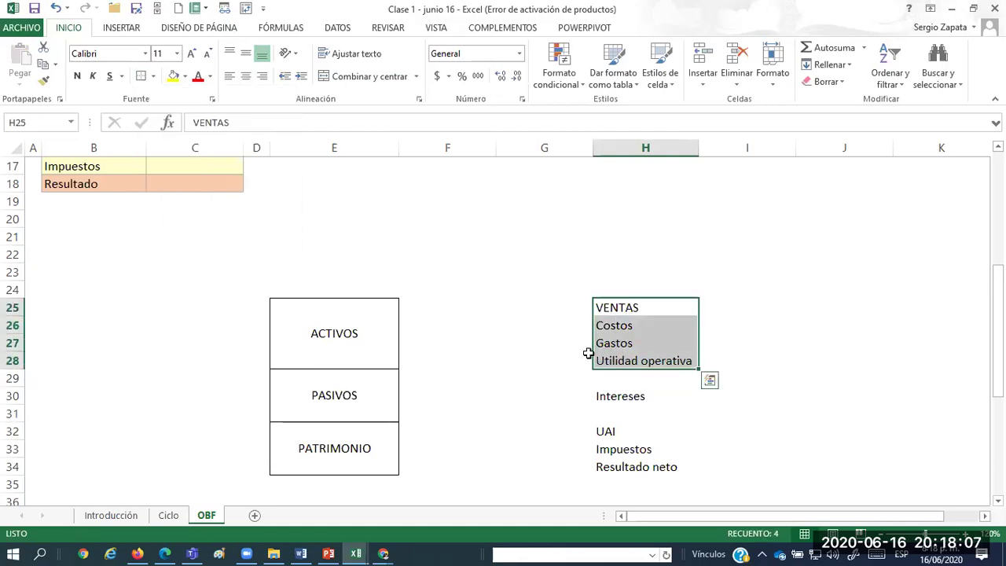
click(631, 363)
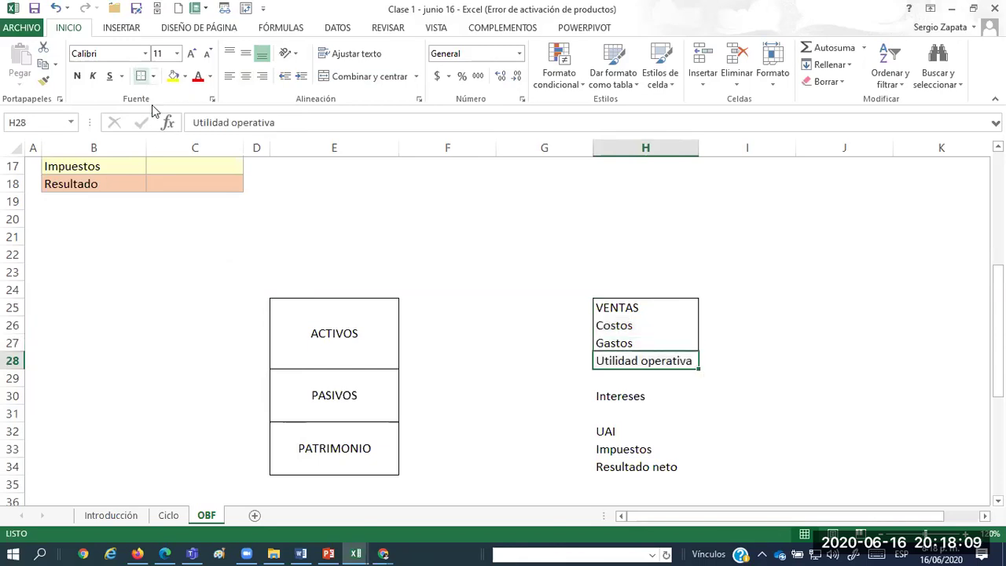
Apply the 40% - Énfasis5 cell style to the ACTIVOS block and to the Utilidad operativa cell.
click(324, 316)
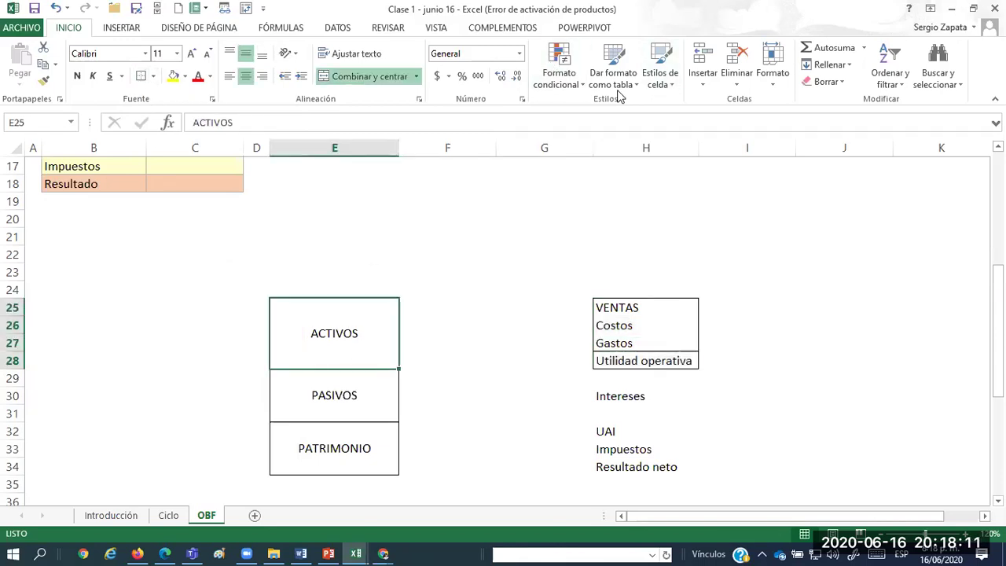
click(662, 72)
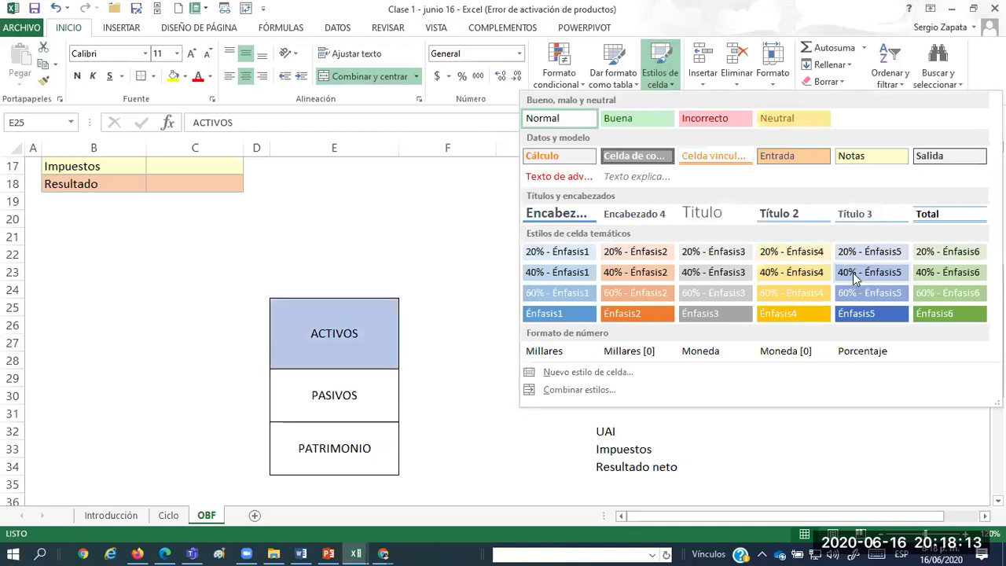
click(853, 272)
click(652, 359)
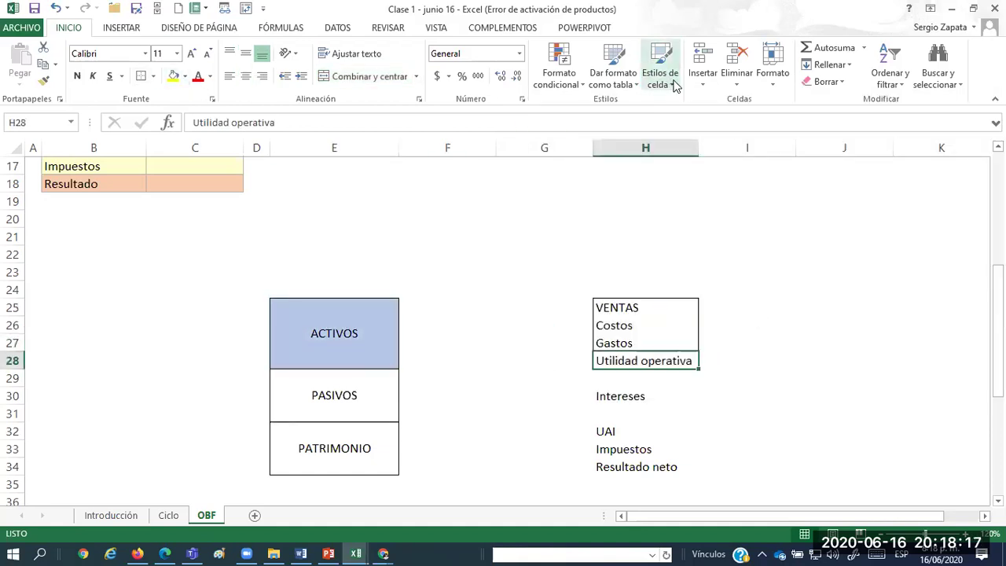
click(670, 82)
click(875, 274)
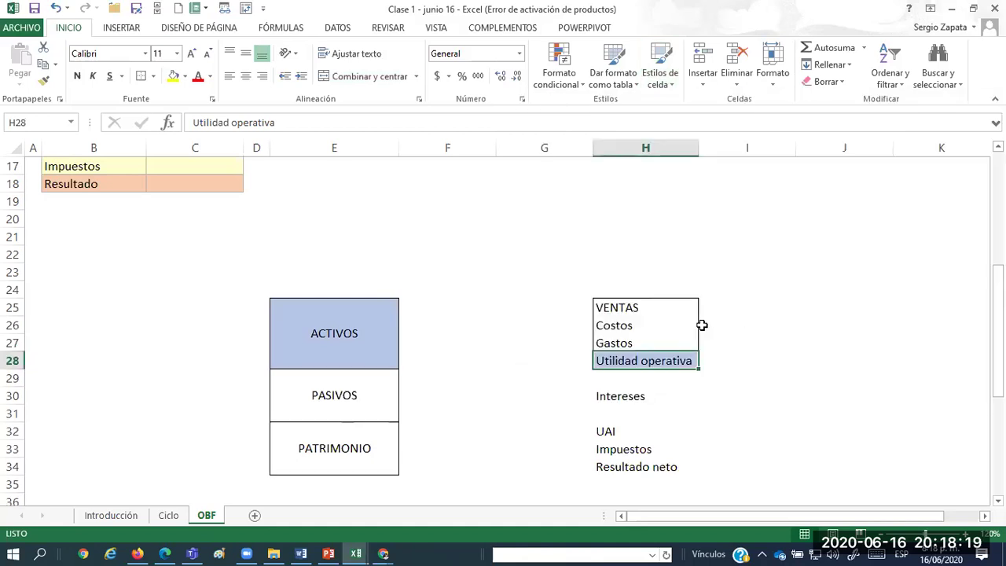
Apply the 20% - Énfasis5 cell style to the VENTAS, Costos and Gastos cells H25:H27.
drag(644, 309, 647, 340)
click(658, 87)
click(873, 253)
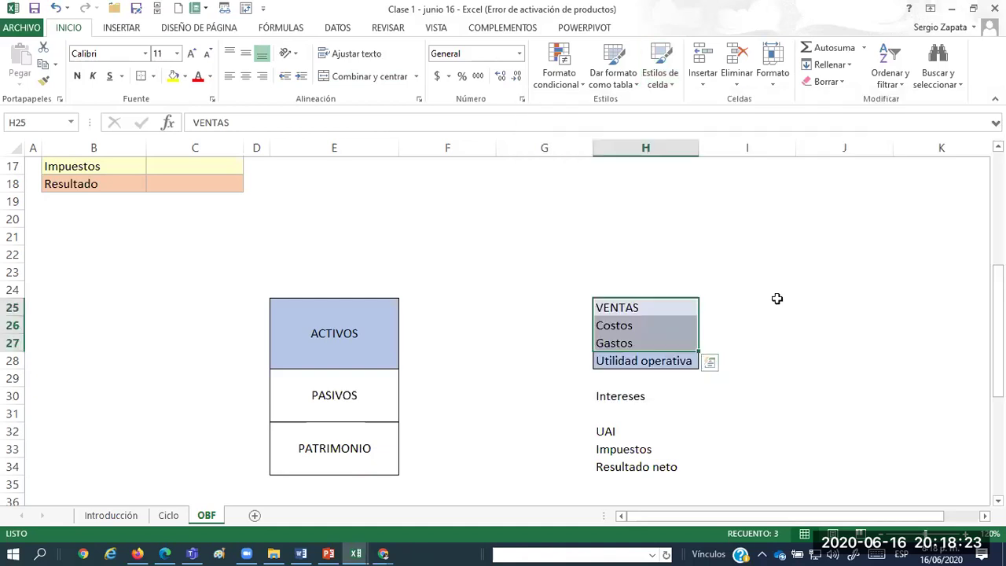
click(768, 292)
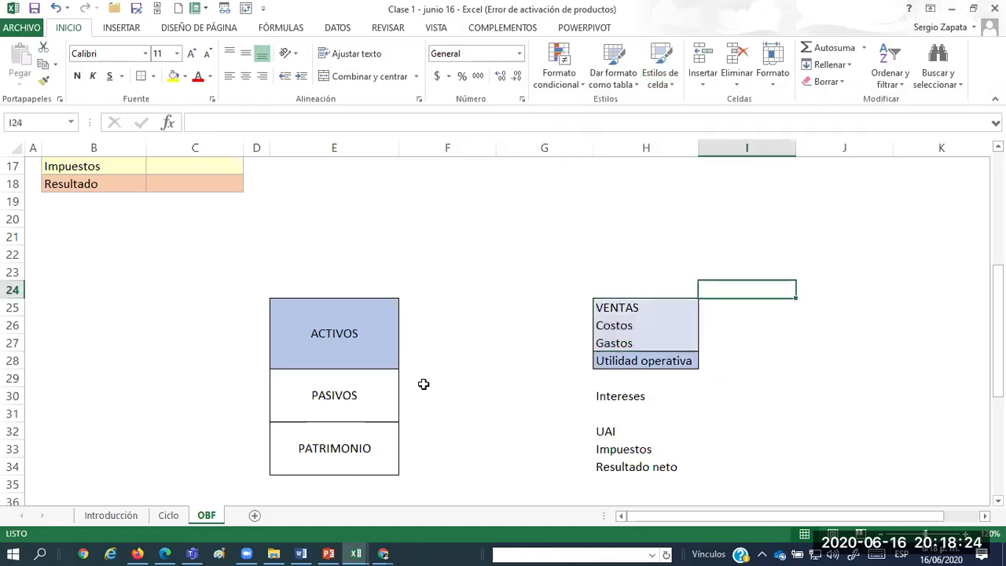
Draw an arrow about 5.5 cm wide and 0.8 cm high from the ACTIVOS block to the Utilidad operativa cell.
click(632, 470)
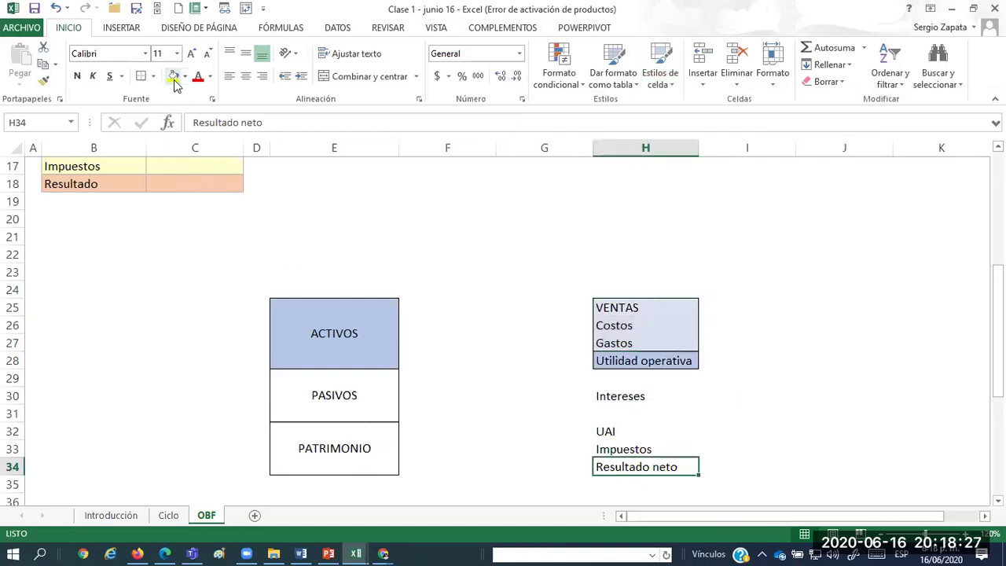
scroll(197, 61, down, 1)
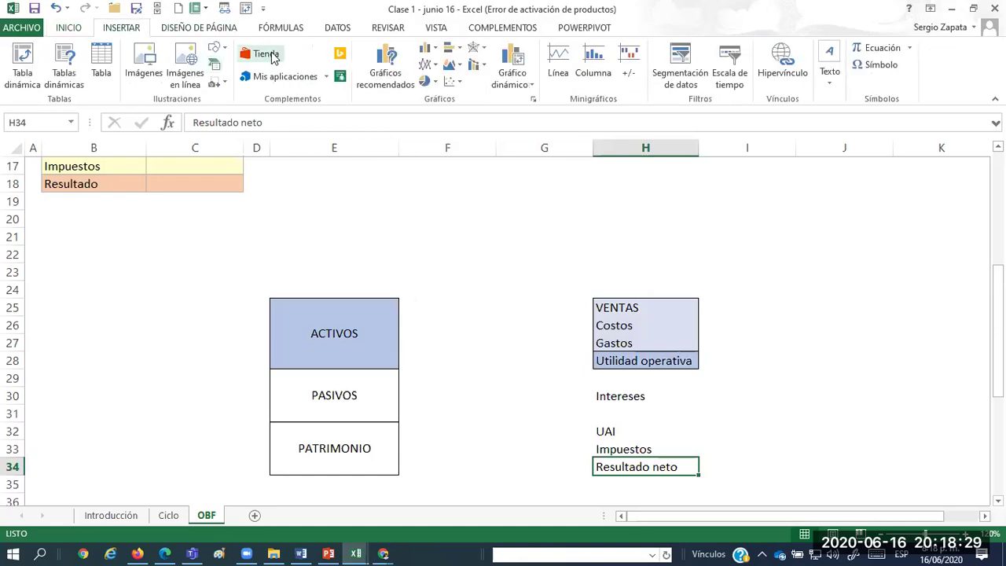
click(216, 48)
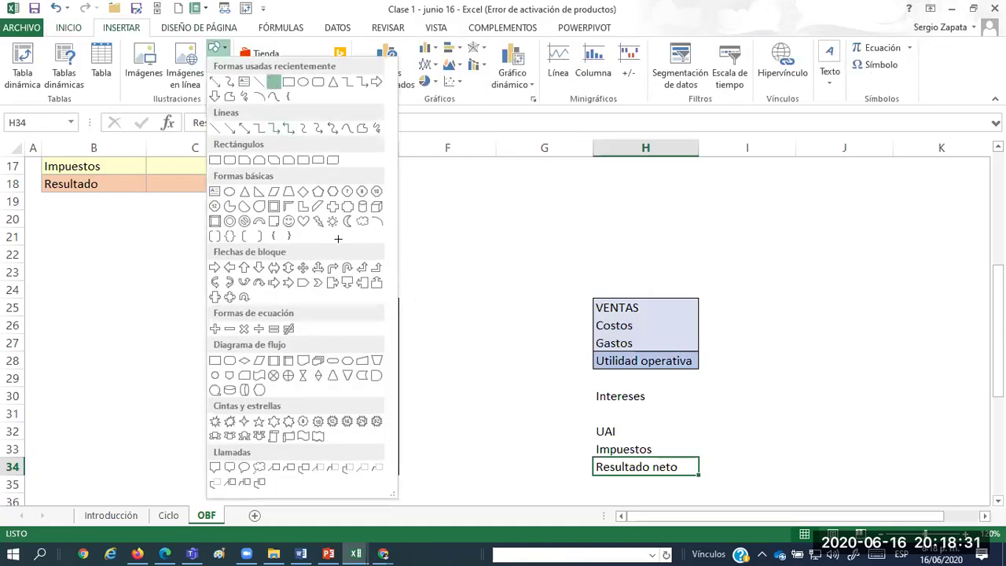
click(273, 83)
mouse_move(402, 331)
mouse_down()
mouse_move(542, 337)
mouse_move(585, 355)
mouse_up()
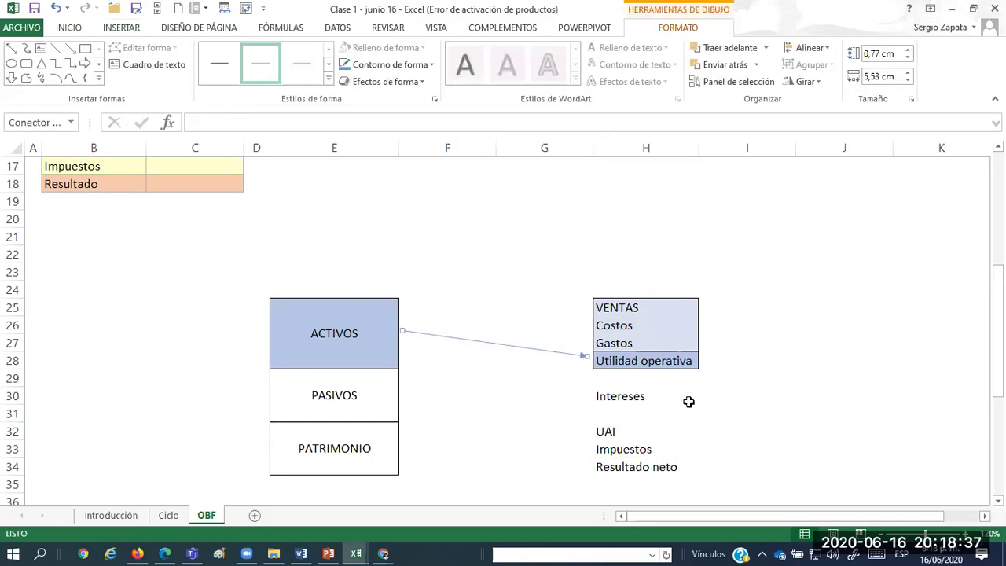
Apply the Énfasis4 cell style to the Intereses cell.
click(620, 396)
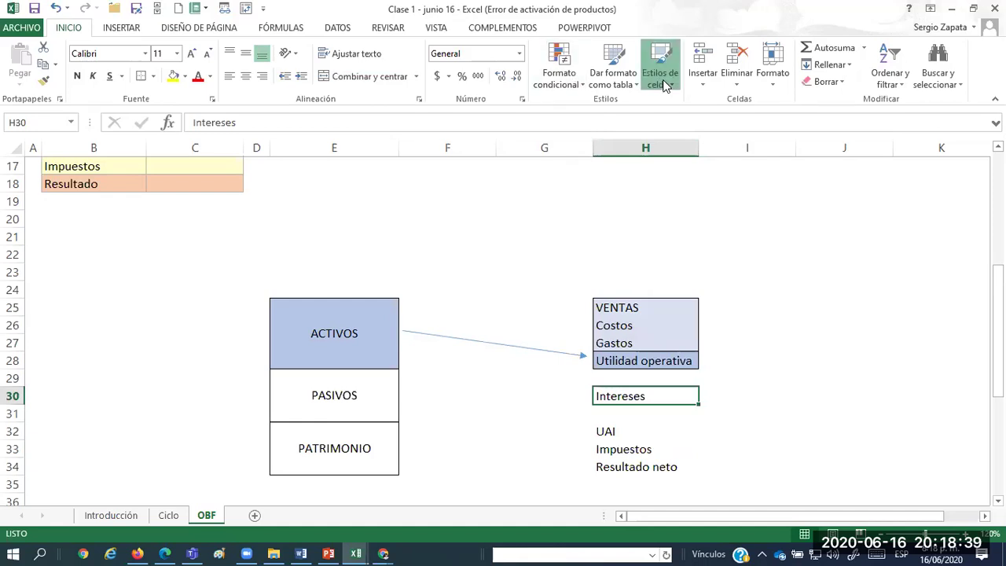
click(664, 78)
click(788, 313)
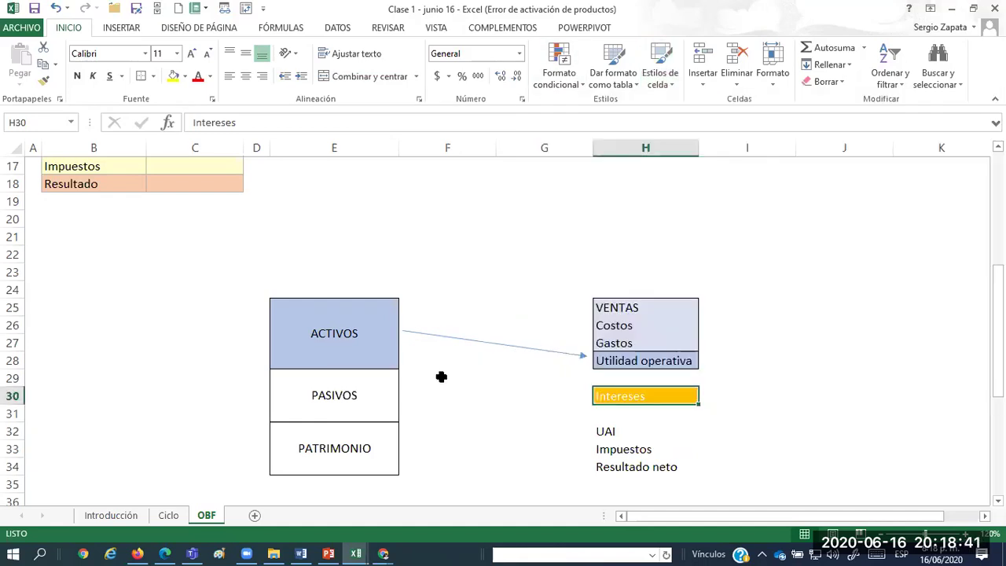
Fill the PASIVOS block and the Intereses cell with yellow, and set the Intereses text to black.
click(333, 374)
click(174, 76)
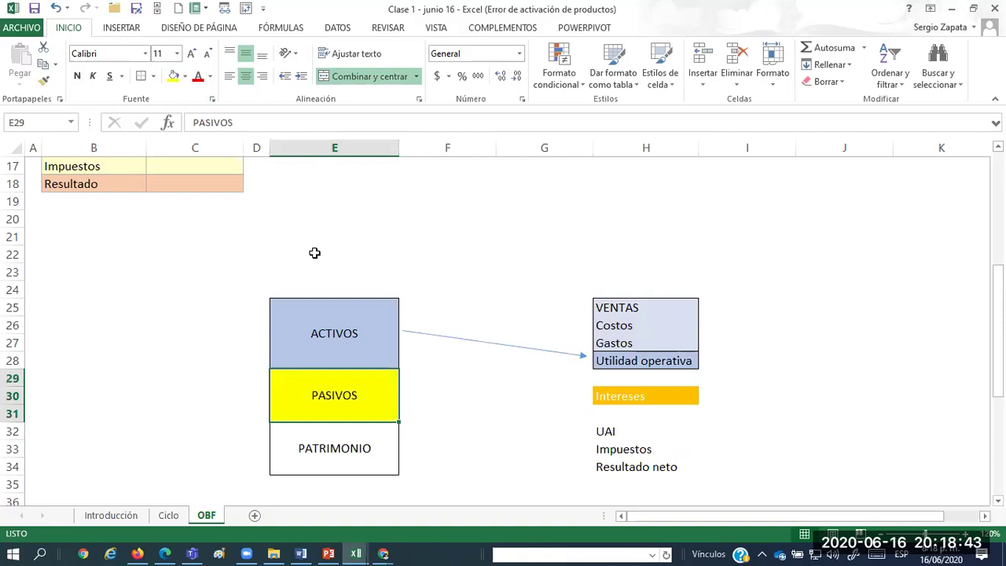
click(661, 397)
click(210, 78)
click(235, 95)
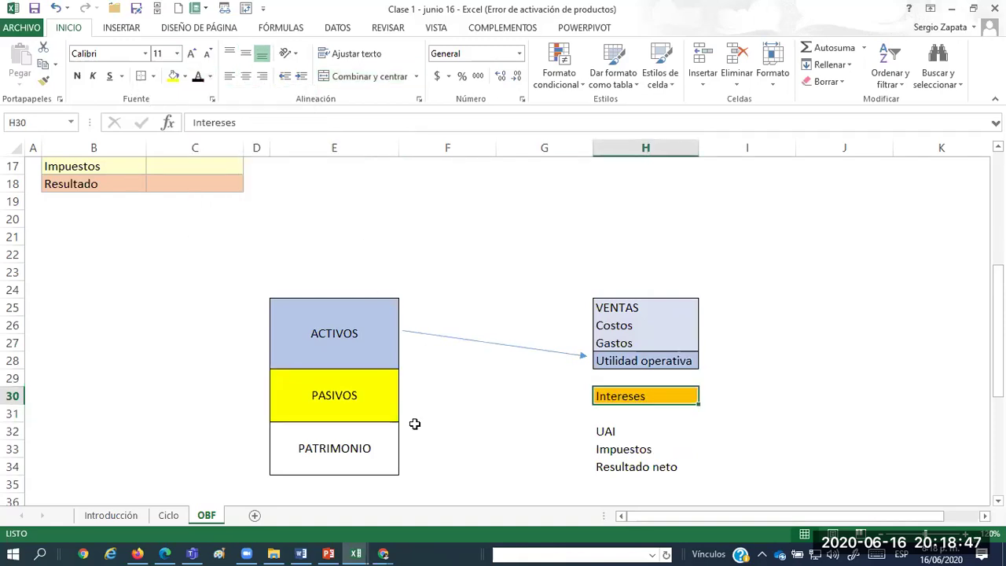
click(348, 389)
click(601, 397)
click(174, 76)
Draw an arrow about 5.6 cm wide and 0.13 cm high from the PASIVOS block to the Intereses cell.
click(122, 27)
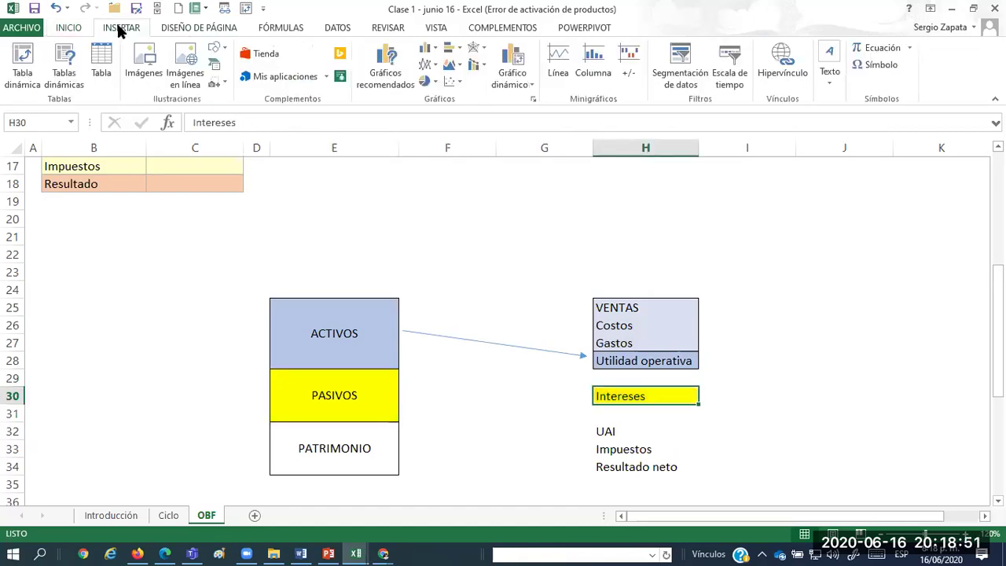
click(225, 48)
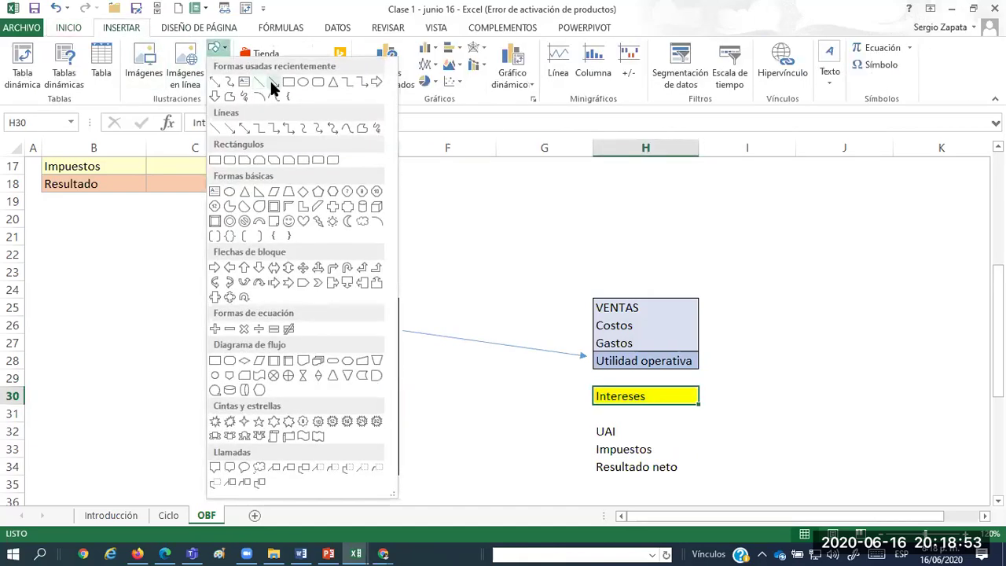
click(274, 89)
drag(404, 392, 586, 397)
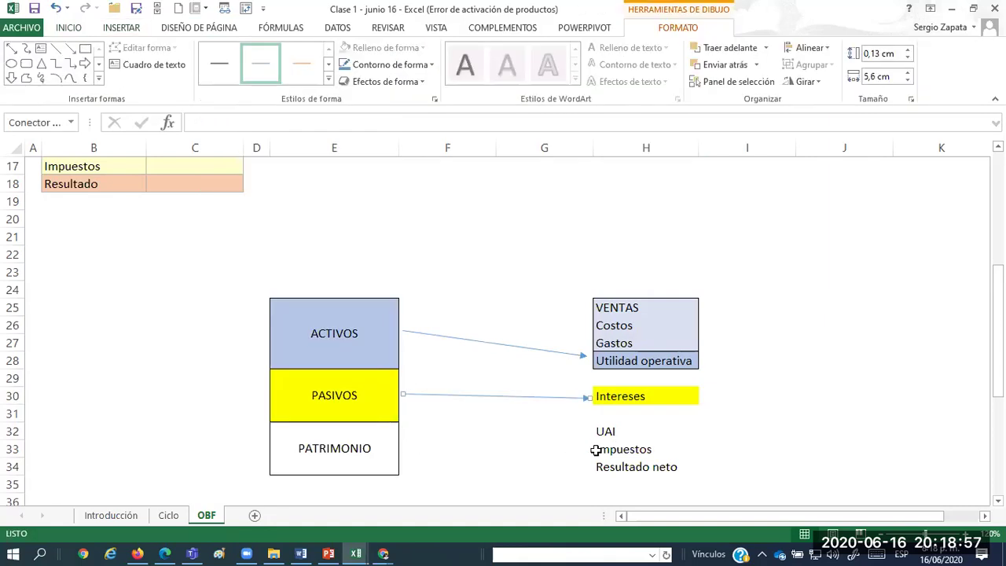
Apply the Énfasis2 cell style to the UAI, Impuestos and Resultado neto cells H32:H34 and to the PATRIMONIO block.
drag(623, 431, 621, 466)
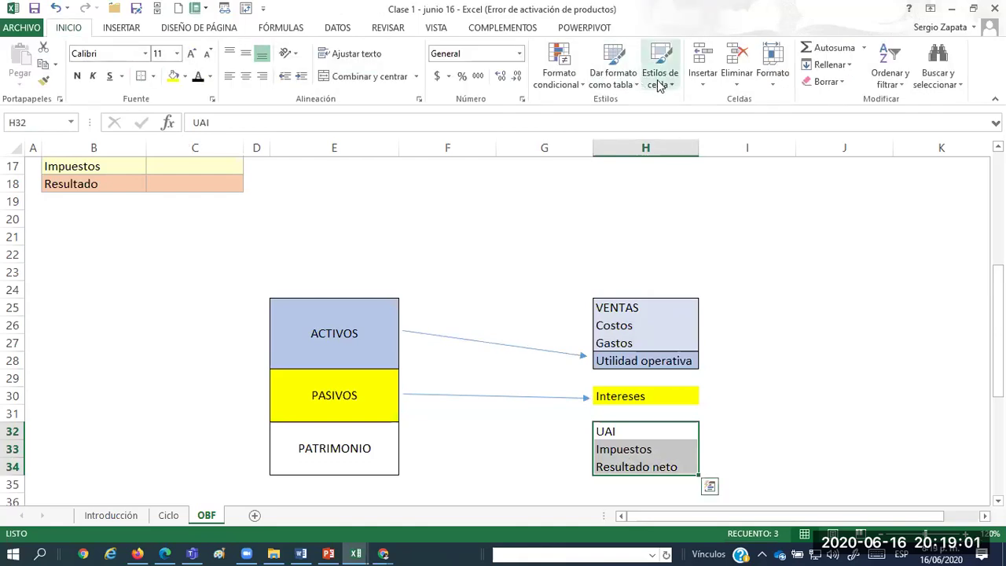
click(664, 81)
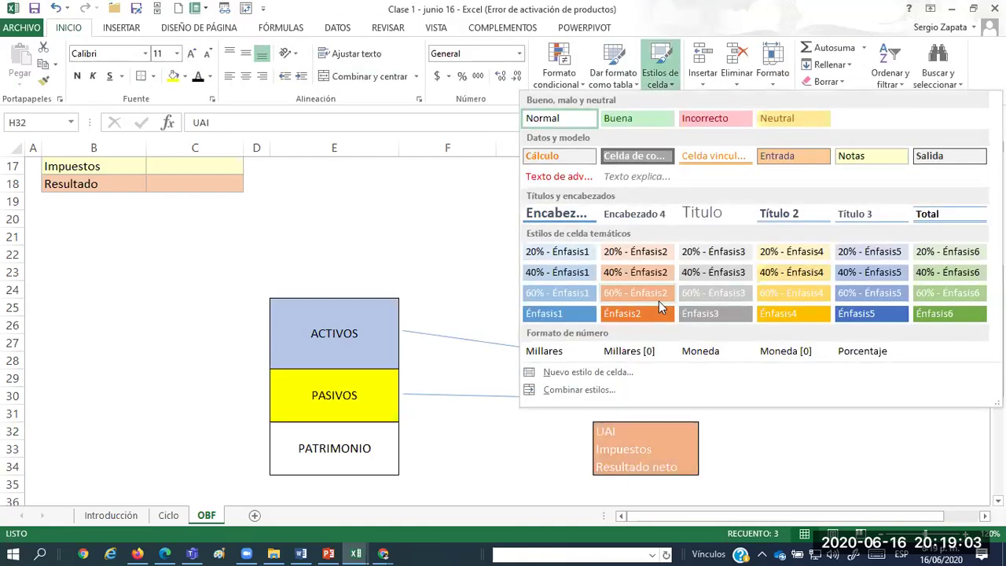
click(652, 313)
click(359, 448)
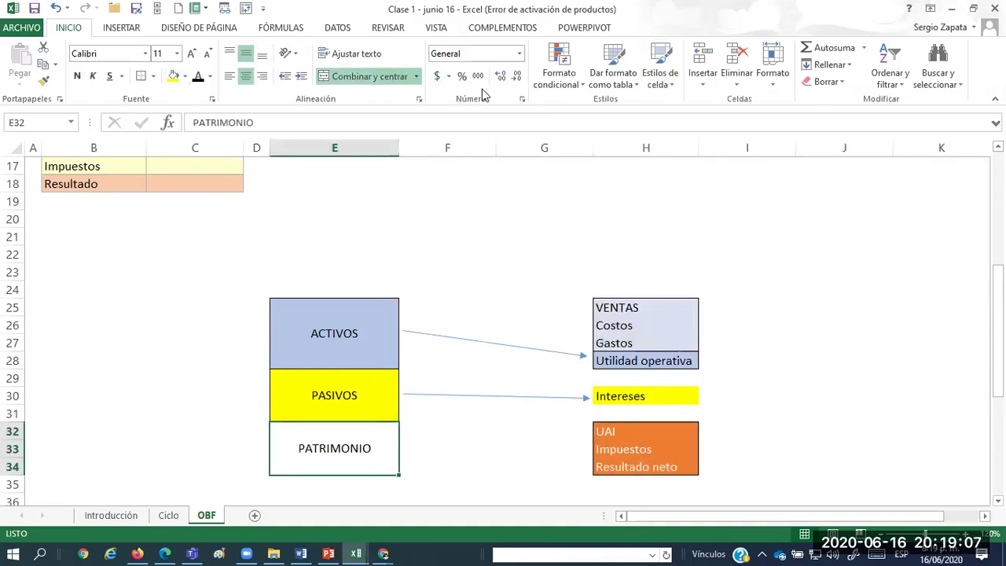
key(F4)
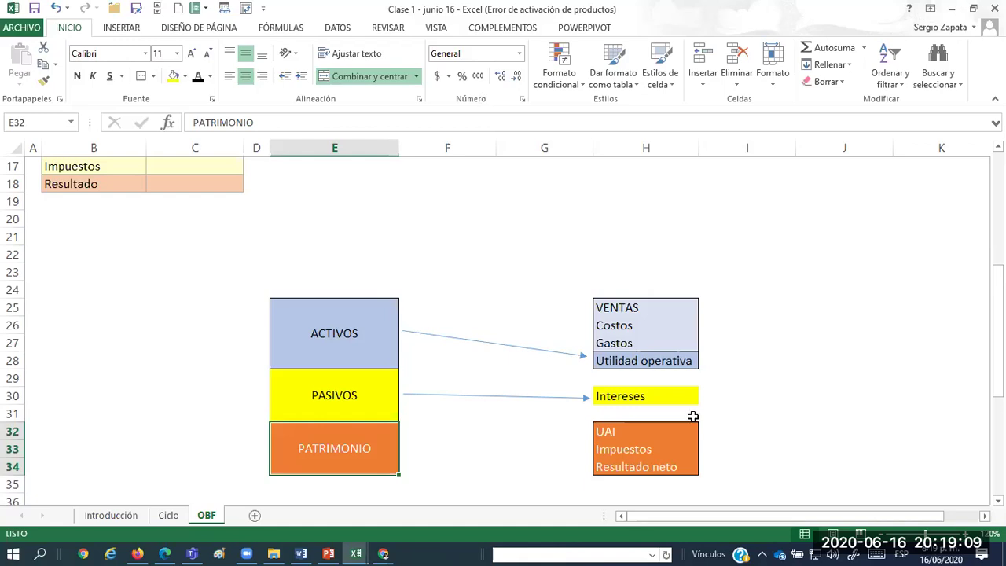
Draw a nearly horizontal arrow from the PATRIMONIO block to the Impuestos cell in the orange results block.
click(468, 233)
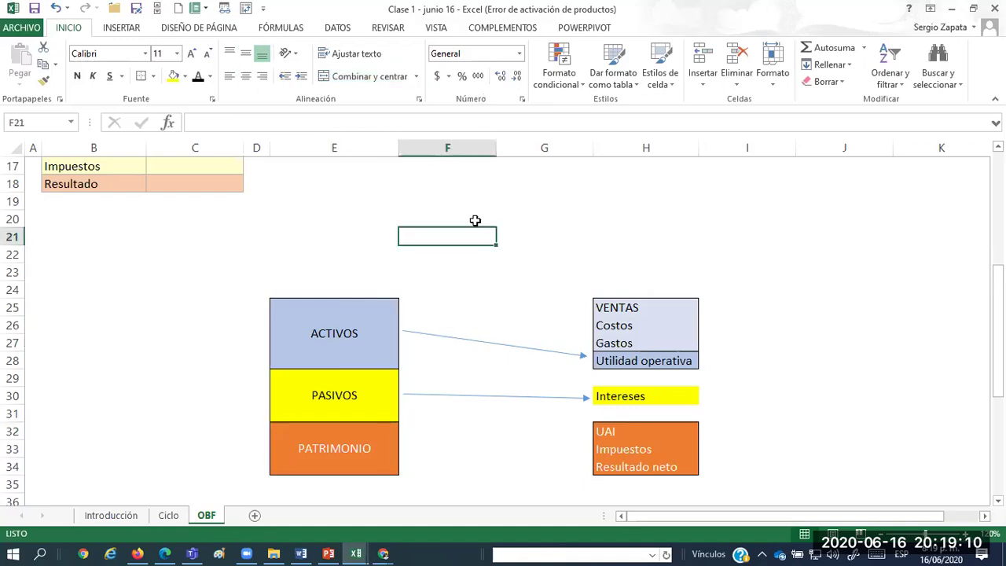
click(123, 28)
click(215, 48)
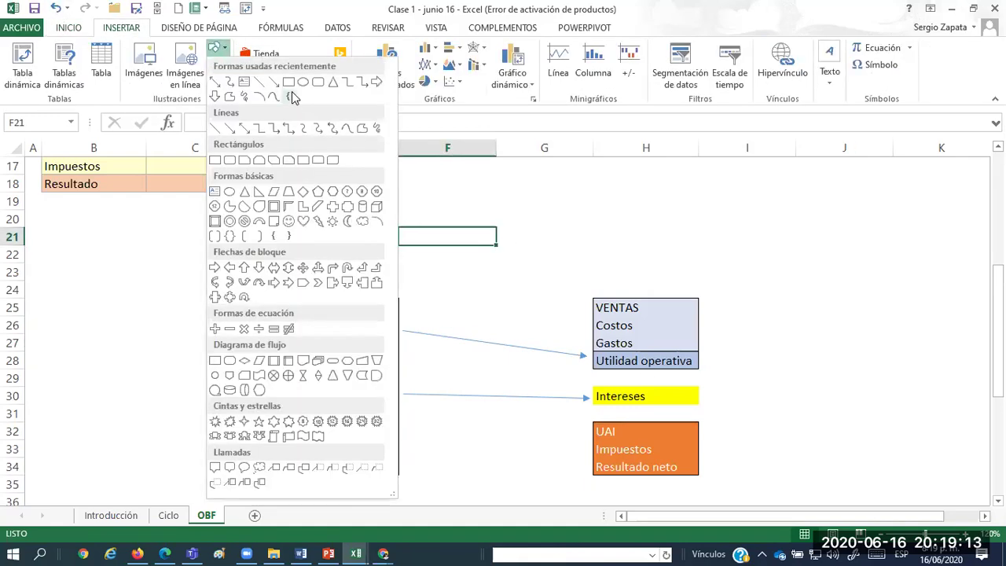
click(272, 88)
drag(401, 451, 585, 450)
click(756, 329)
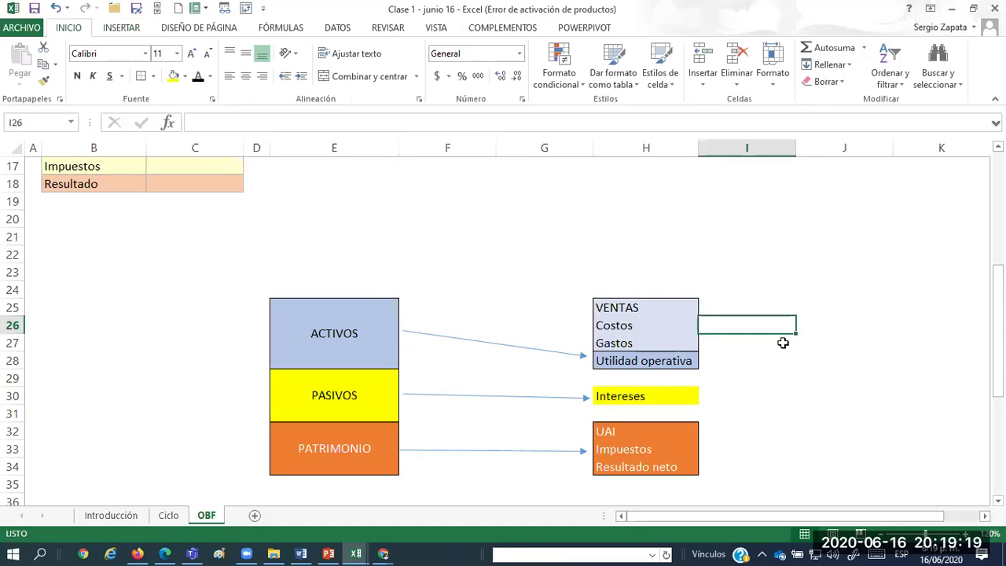
Enter the note "Rend. Empresa = UO / Activos" in cell J27 beside the Gastos row of the diagram.
click(834, 309)
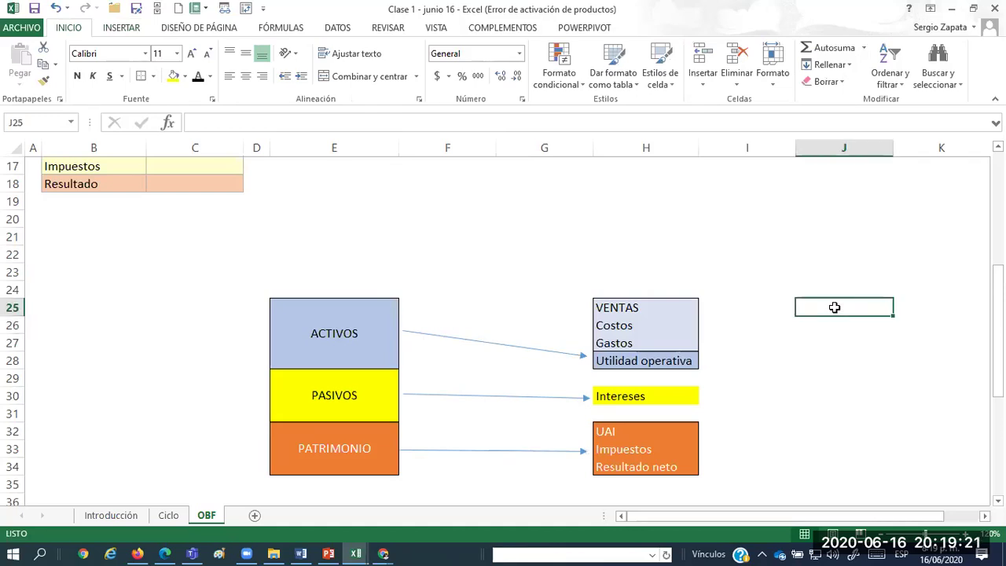
key(Down)
key(Down)
text(Rend. )
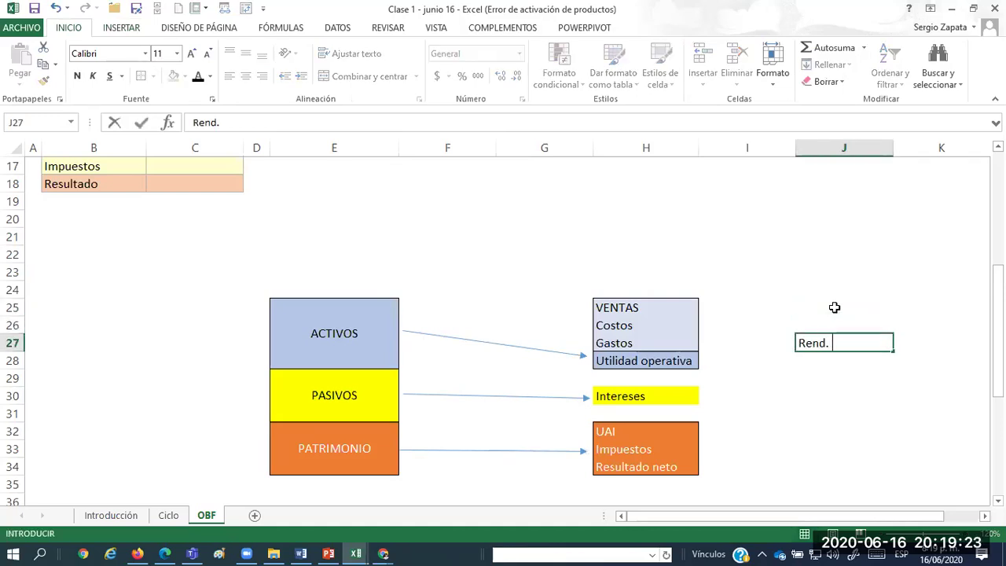
text(empresa = UO)
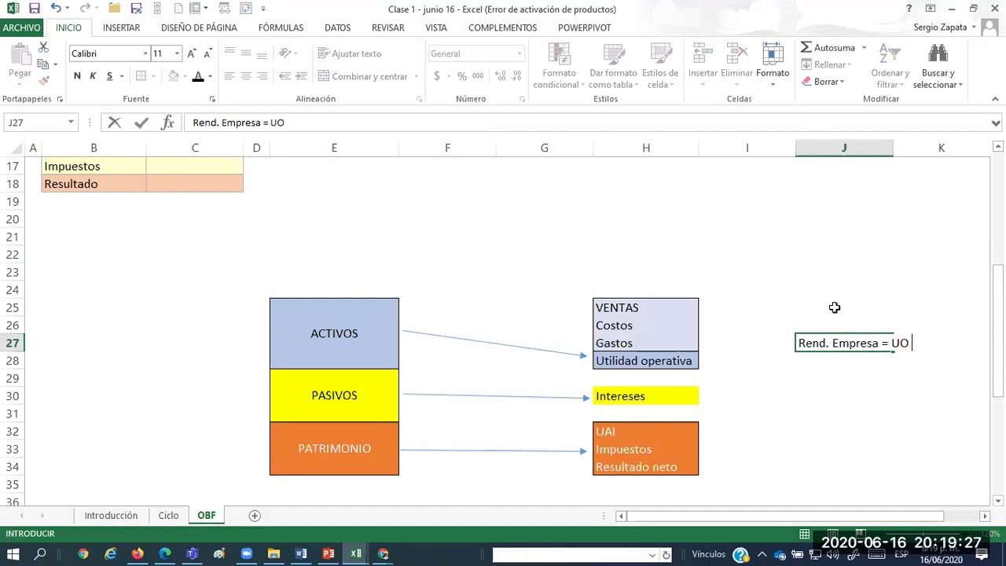
text( / Activos)
key(Return)
key(Up)
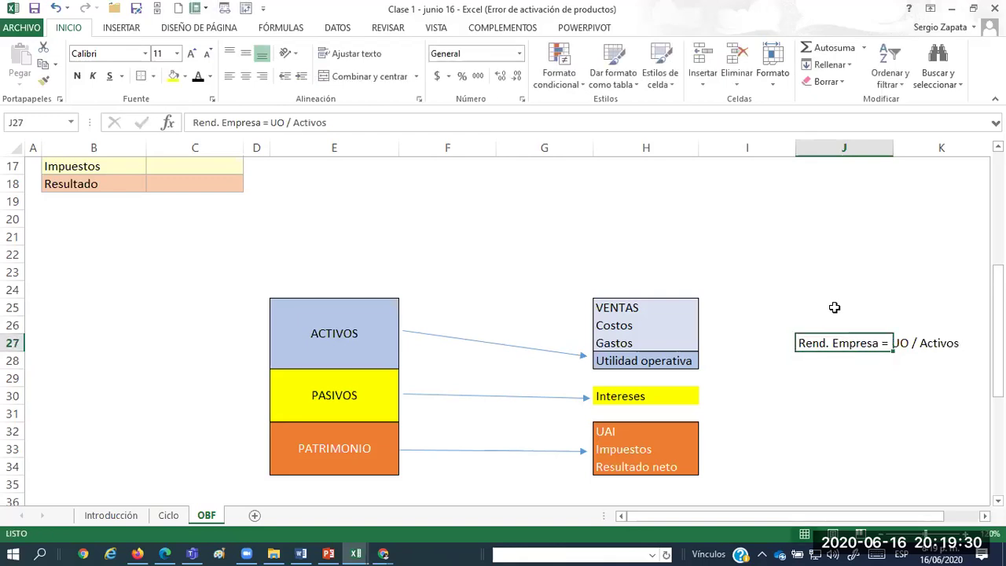
Calculate Intereses in C15 with the formula =Pasivos*Tasa_pasivo.
click(362, 404)
scroll(382, 404, up, 5)
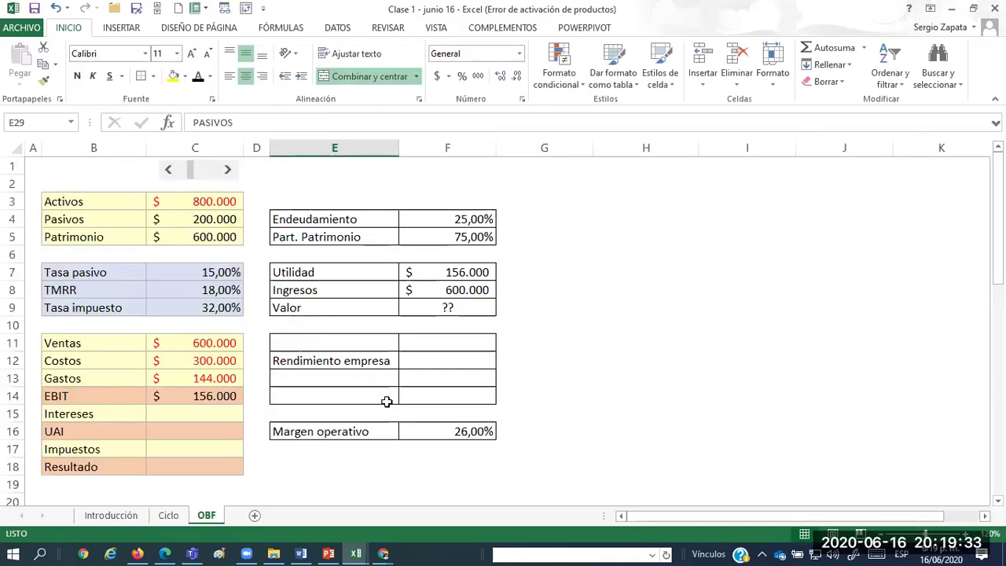
click(191, 408)
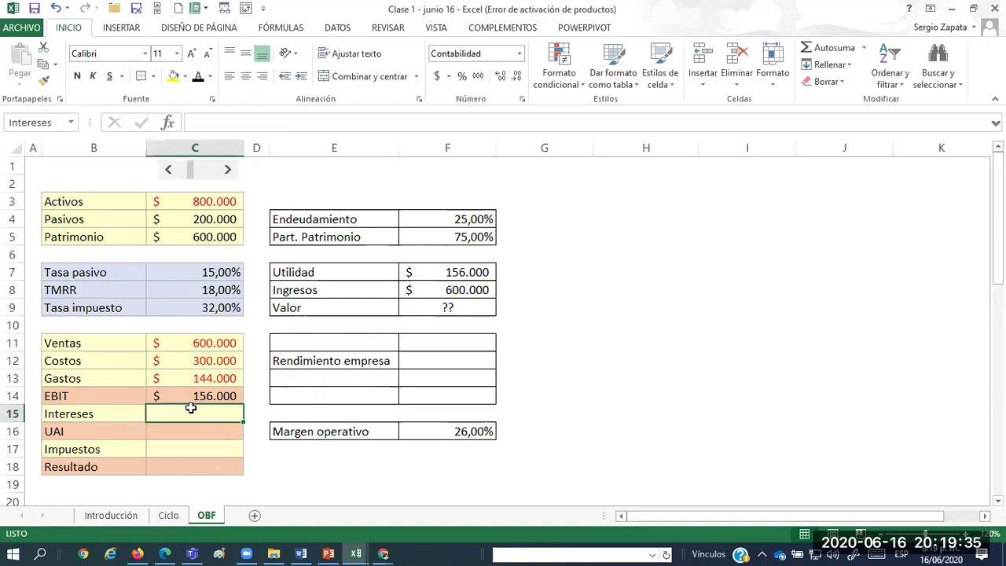
text(=)
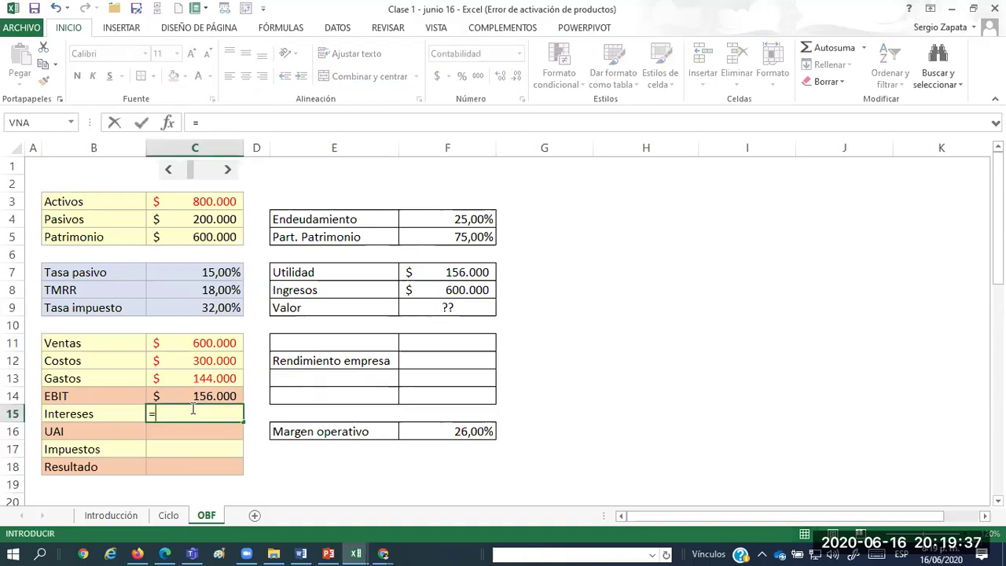
key(Up)
key(Up)
key(Up)
key(Up)
key(Up)
key(Up)
key(Up)
key(Up)
key(Up)
key(Up)
key(Up)
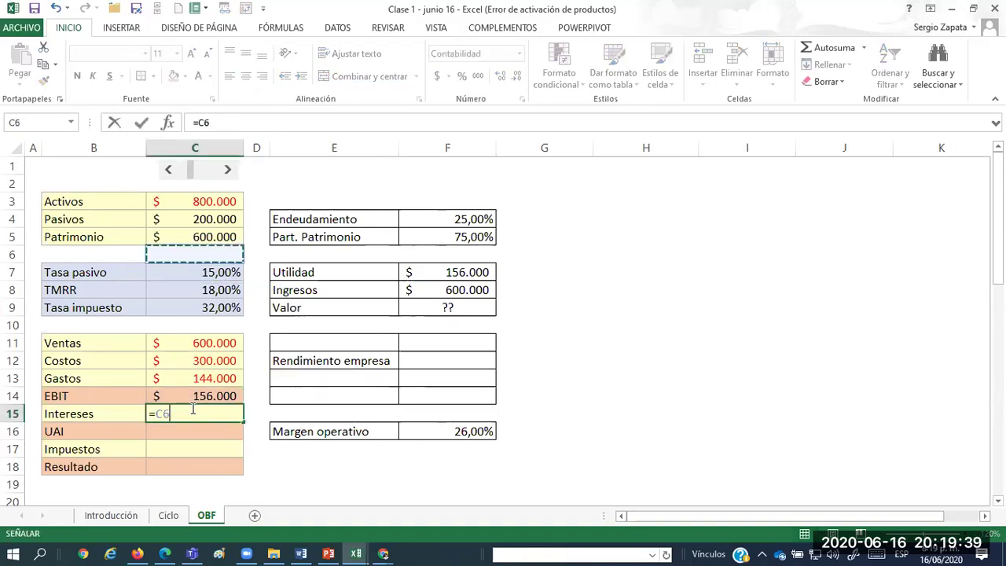
text(*)
key(Up)
key(Up)
key(Up)
key(Up)
key(Up)
key(Up)
key(Up)
key(Up)
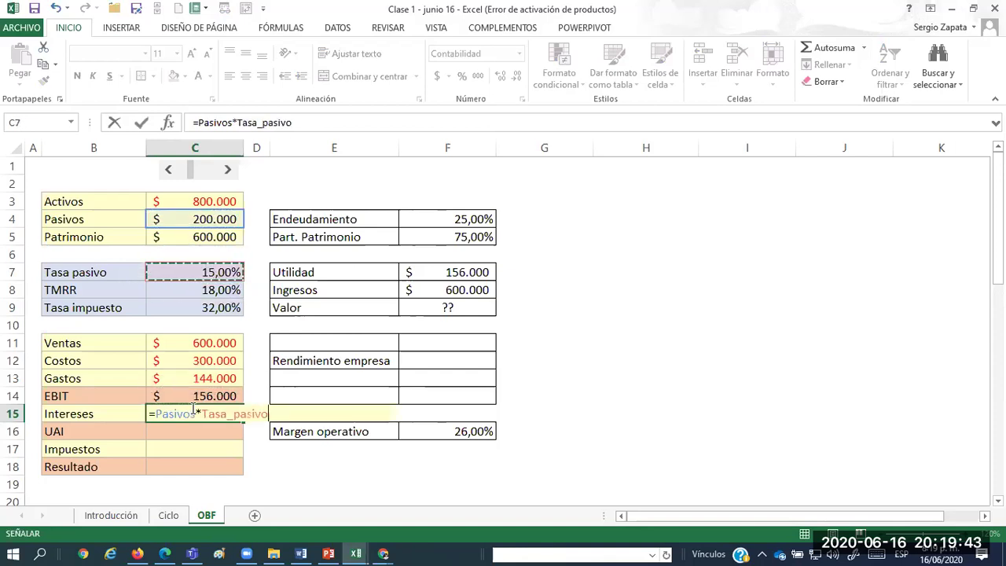
key(Return)
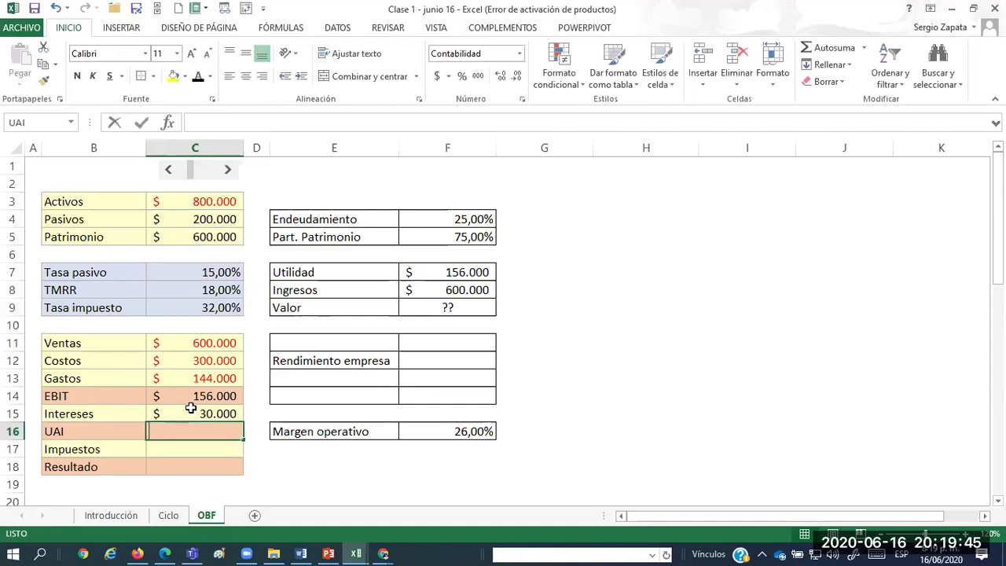
Calculate UAI in C16 with the formula =EBIT-Intereses and review its references.
text(=EBIT-Intereses)
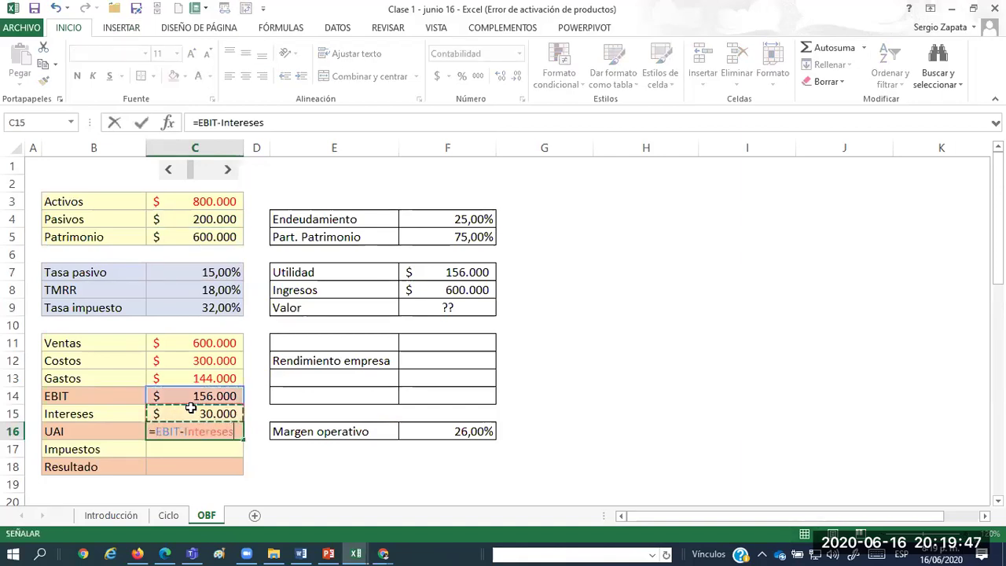
key(Return)
key(Up)
key(F2)
key(Escape)
Calculate Rendimiento empresa in F12 with the formula =EBIT/Activos.
key(Up)
key(Right)
key(Right)
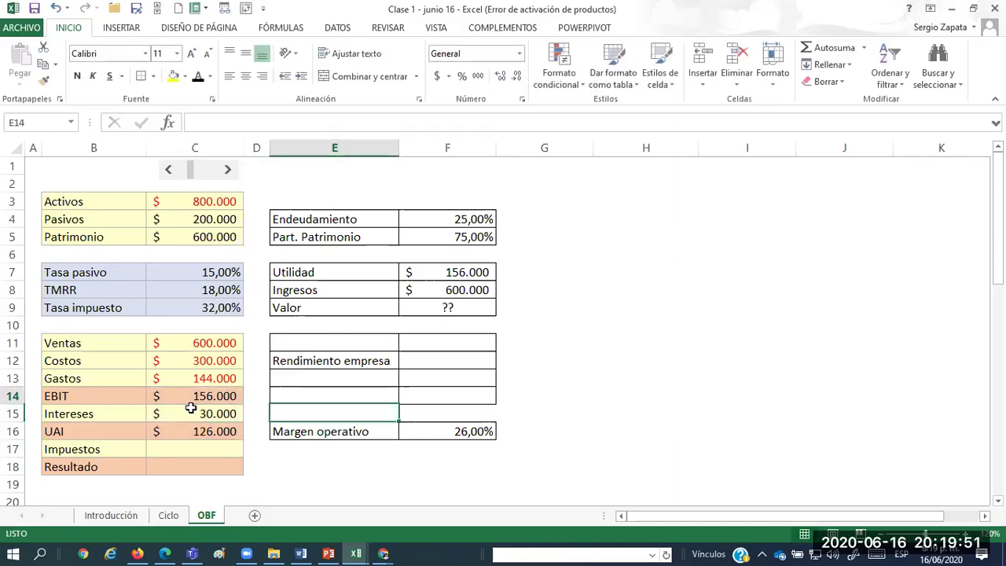
key(Up)
key(Up)
key(Right)
text(=)
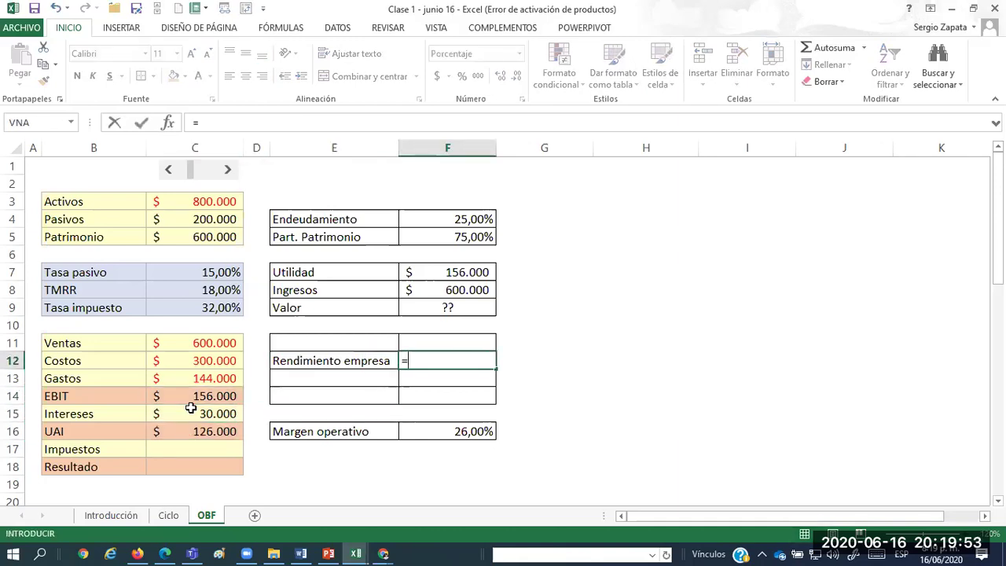
key(Left)
key(Left)
key(Down)
key(Down)
key(Left)
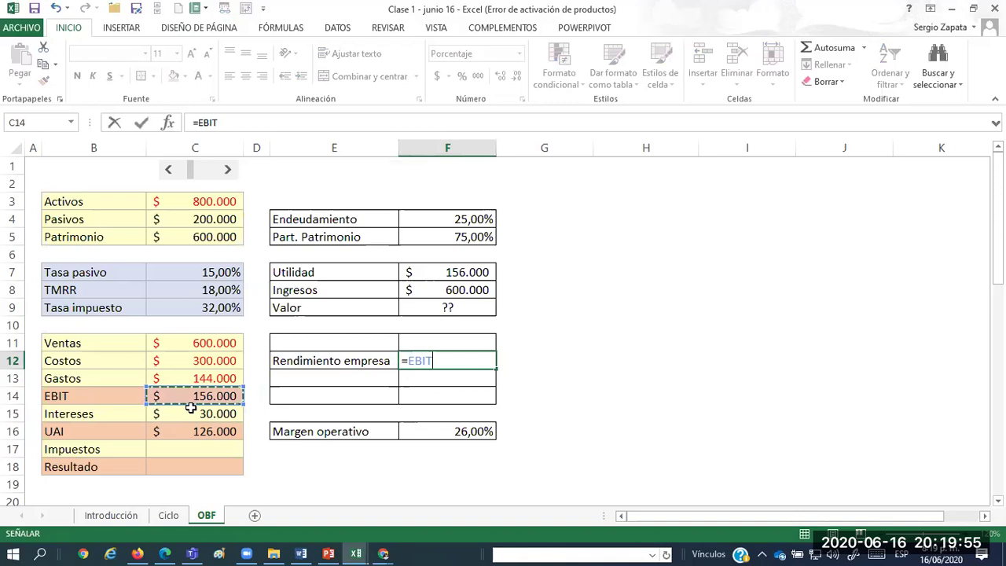
text(/)
key(Up)
key(Up)
key(Up)
key(Up)
key(Up)
key(Up)
key(Up)
key(Up)
key(Up)
key(Up)
key(Left)
key(Left)
key(Left)
key(Down)
key(Return)
Enter the comparison formula =UAI/Activos in F13, below the Rendimiento empresa value, and review its references.
text(=)
key(Left)
key(Down)
key(Down)
key(Left)
key(Left)
key(Down)
text(/)
key(Up)
key(Up)
key(Up)
key(Up)
key(Up)
key(Up)
key(Up)
key(Up)
key(Left)
key(Left)
key(Left)
key(Up)
key(Up)
key(Return)
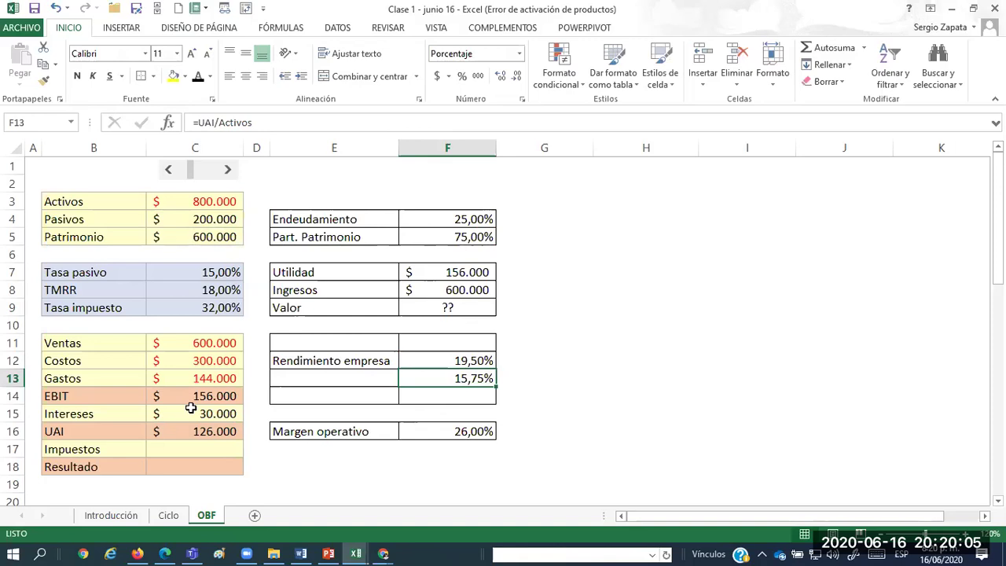
key(Up)
key(Up)
key(Down)
key(F2)
key(Escape)
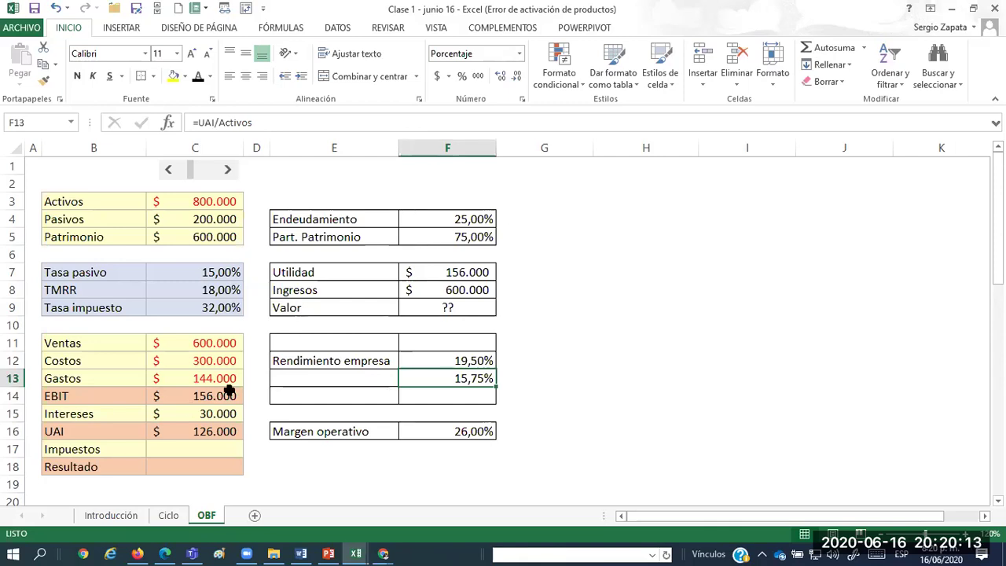
Lower Endeudamiento to 0% and raise it gradually to 50% to compare the two return ratios.
click(169, 172)
click(169, 171)
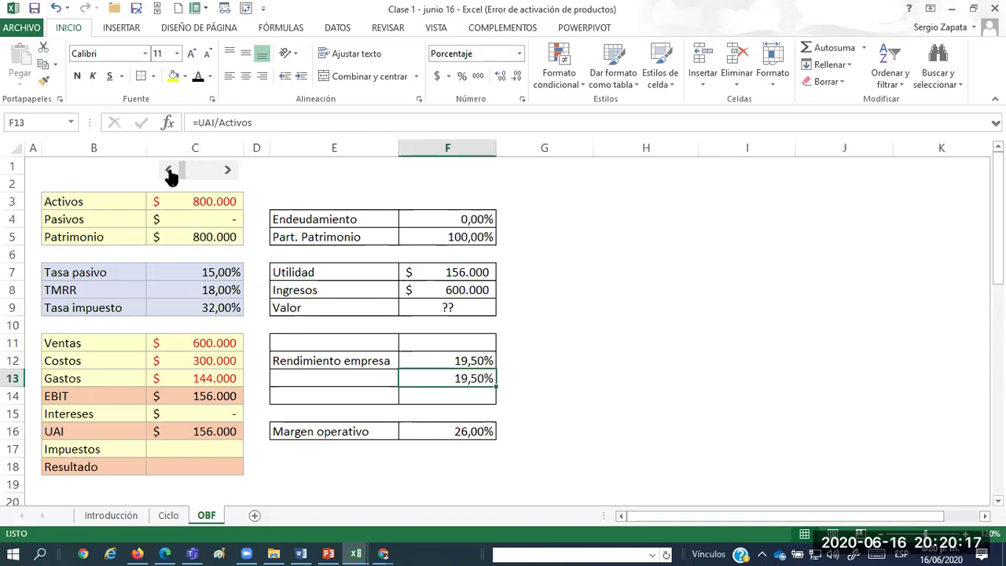
click(228, 171)
click(228, 171)
click(228, 171)
click(228, 171)
click(227, 171)
click(228, 171)
click(227, 171)
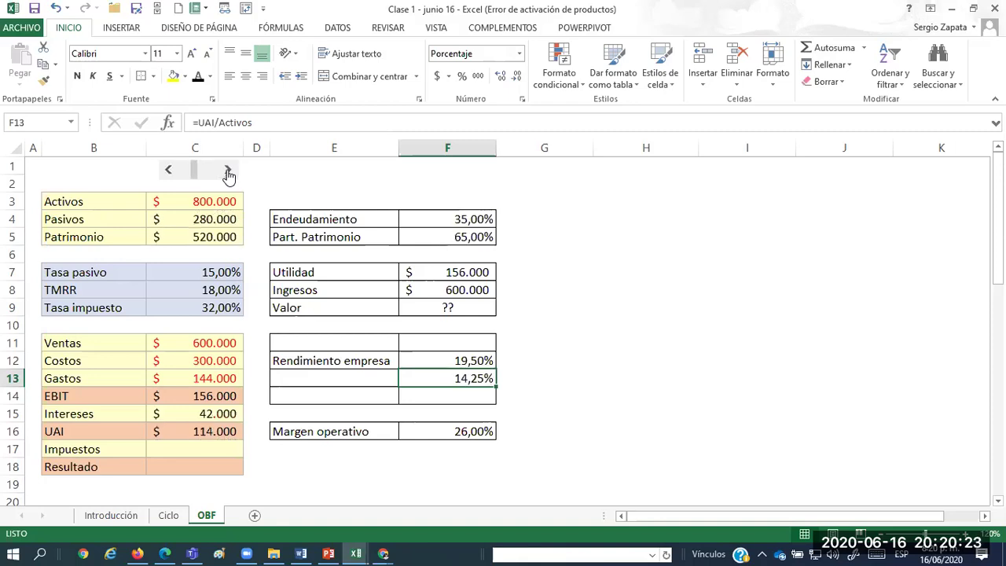
click(228, 171)
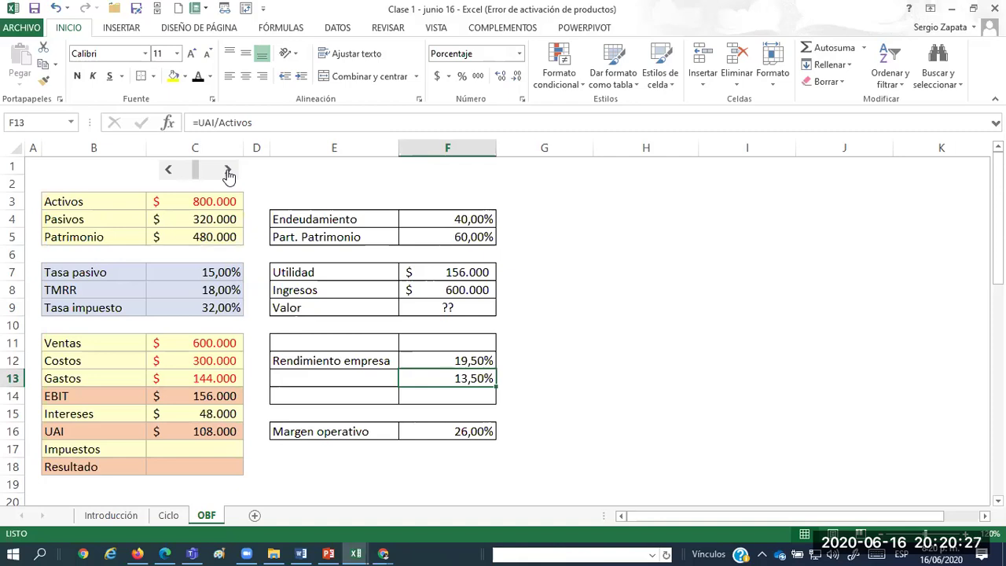
click(228, 172)
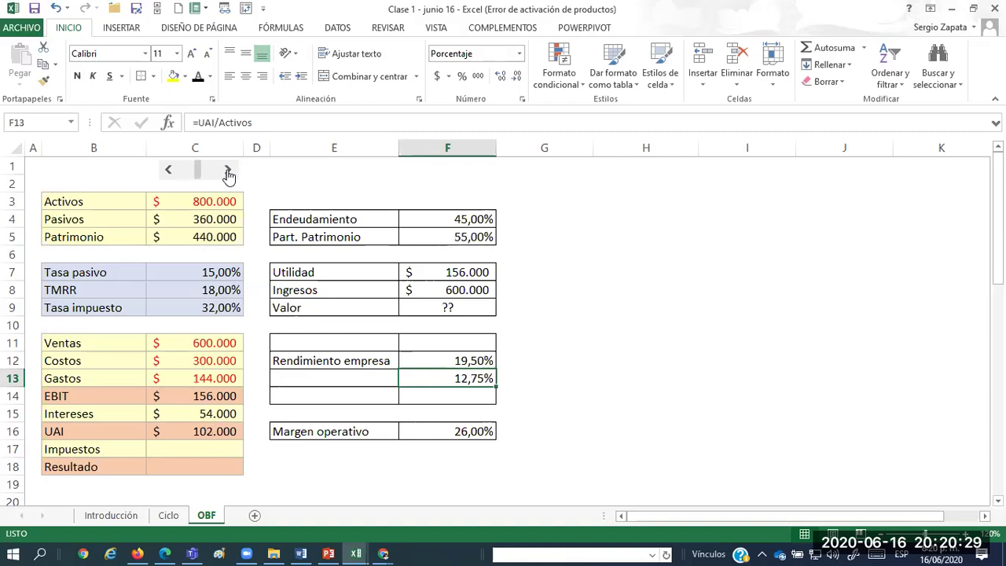
click(228, 171)
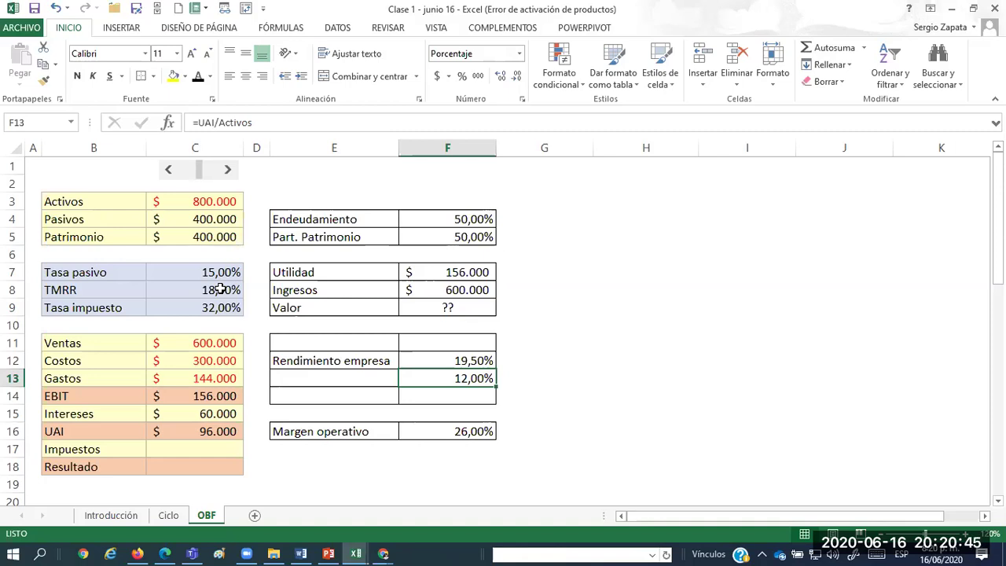
Delete the comparison formula from F13 and inspect the Rendimiento empresa and Intereses formulas.
key(Delete)
key(Up)
key(F2)
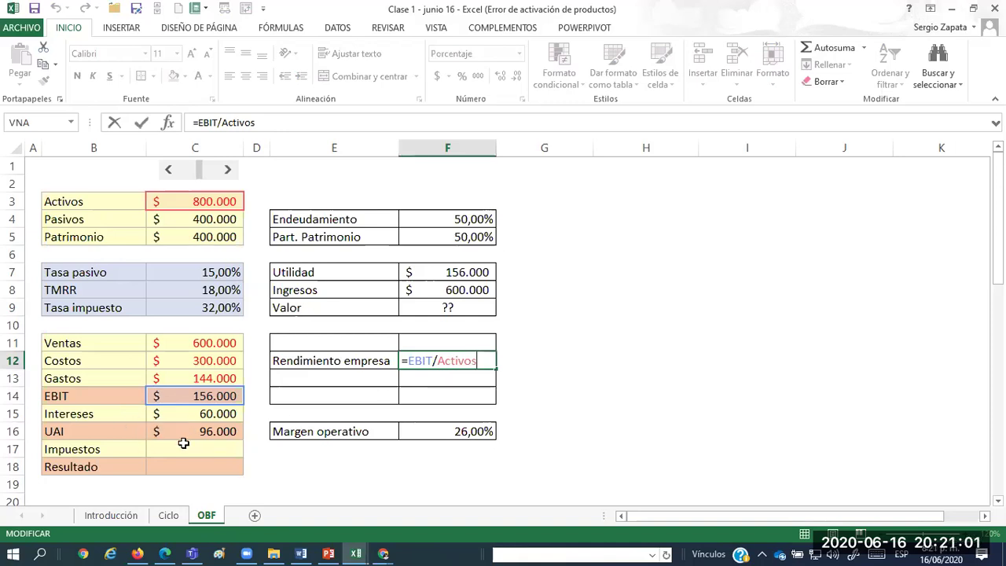
click(204, 413)
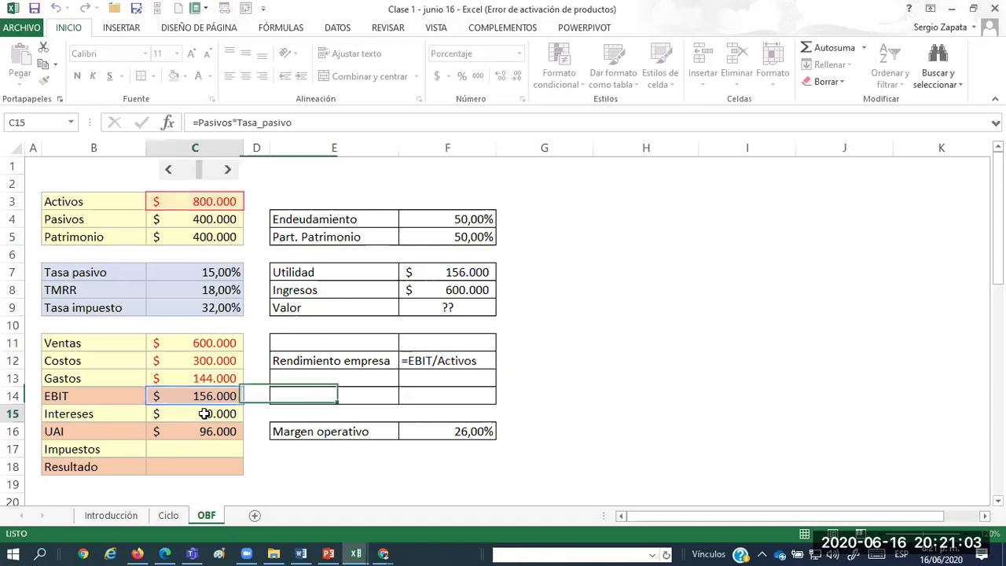
Label cell E13, below the Rendimiento empresa row, as "Rendimiento dueño".
click(422, 360)
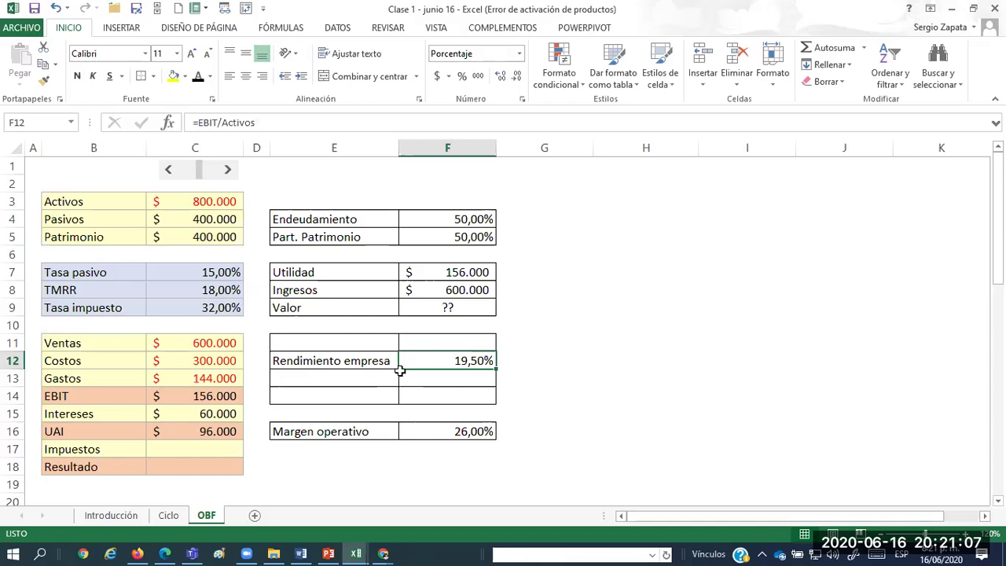
click(366, 378)
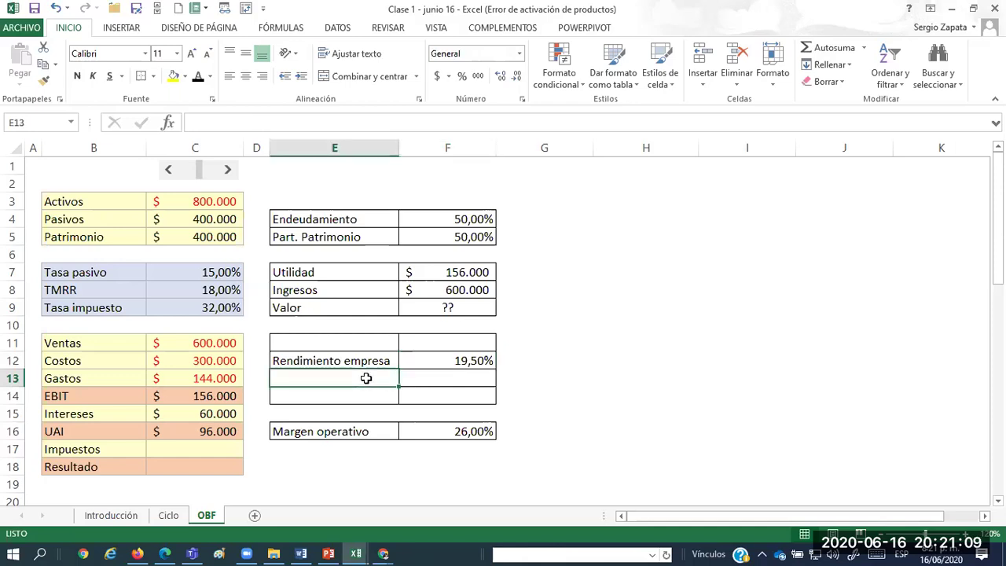
text(R)
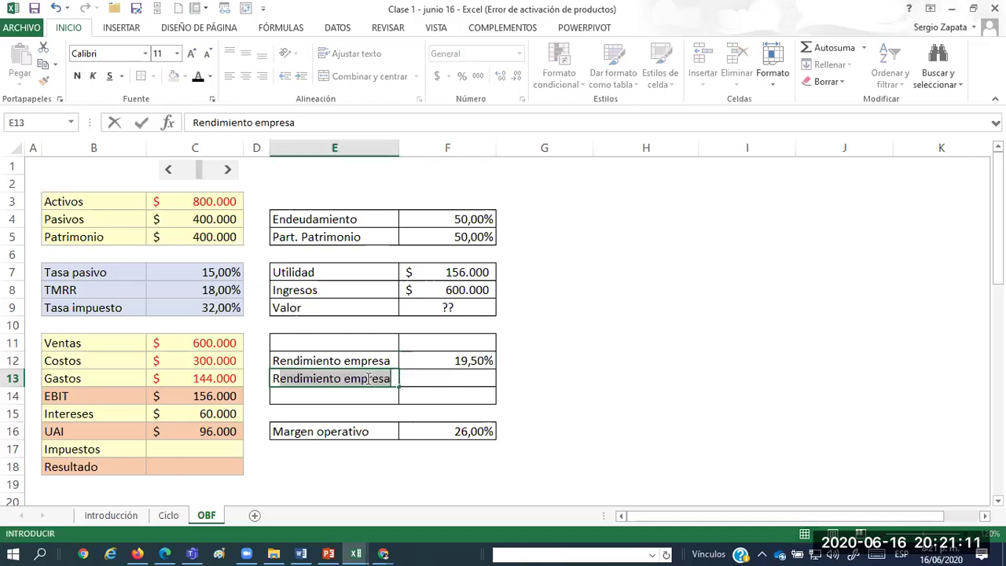
text(endi)
key(BackSpace)
key(BackSpace)
text(imiento )
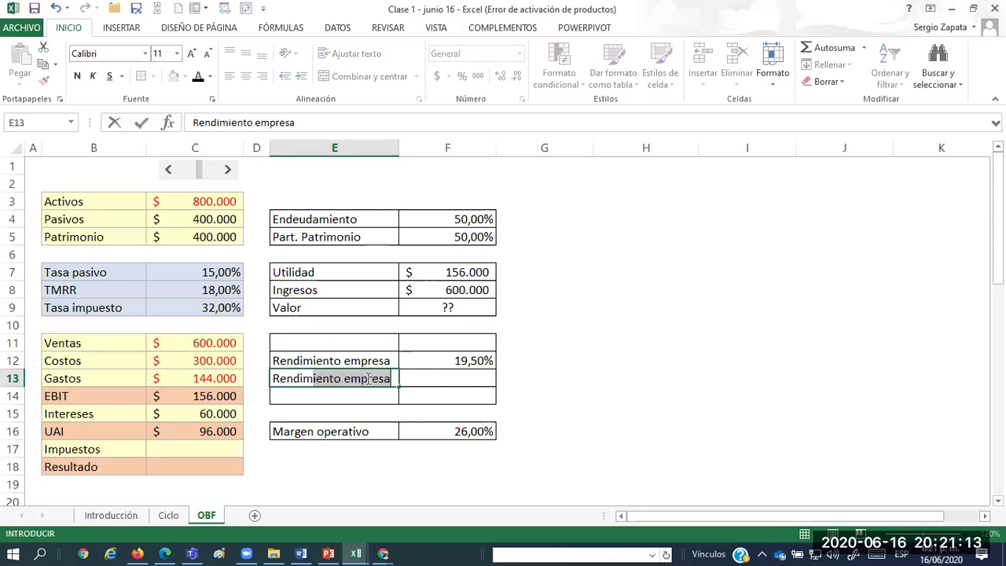
text(dueño)
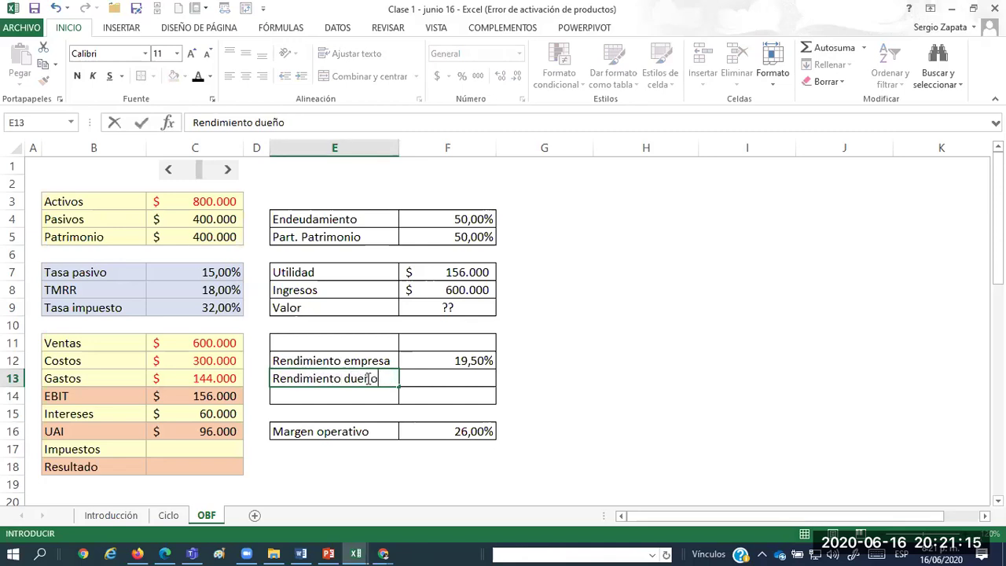
Calculate Rendimiento dueño in F13 by dividing UAI by Patrimonio (C5).
key(Tab)
text(=)
key(Down)
key(Down)
key(Down)
key(Left)
key(Left)
key(Left)
text(/)
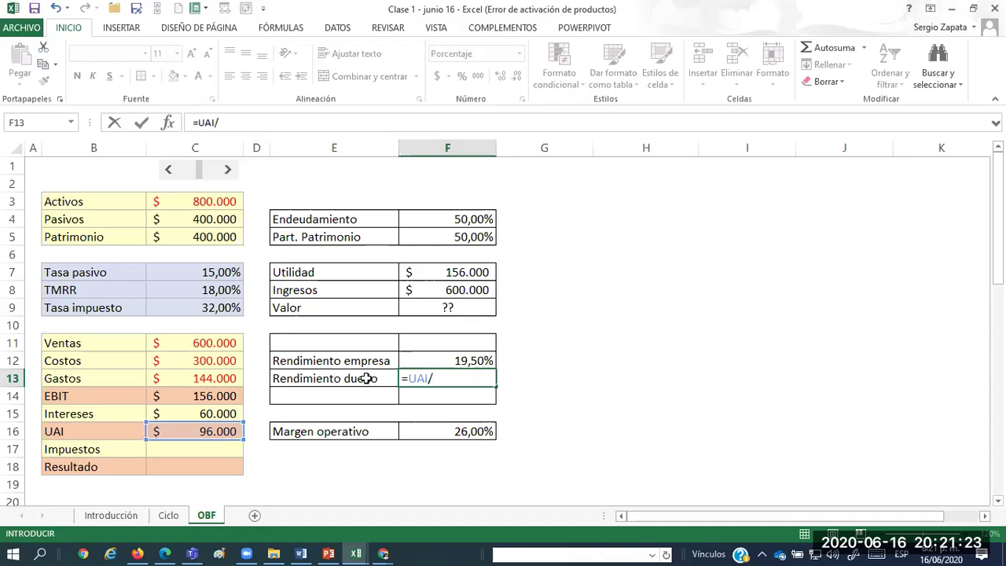
click(212, 236)
key(Return)
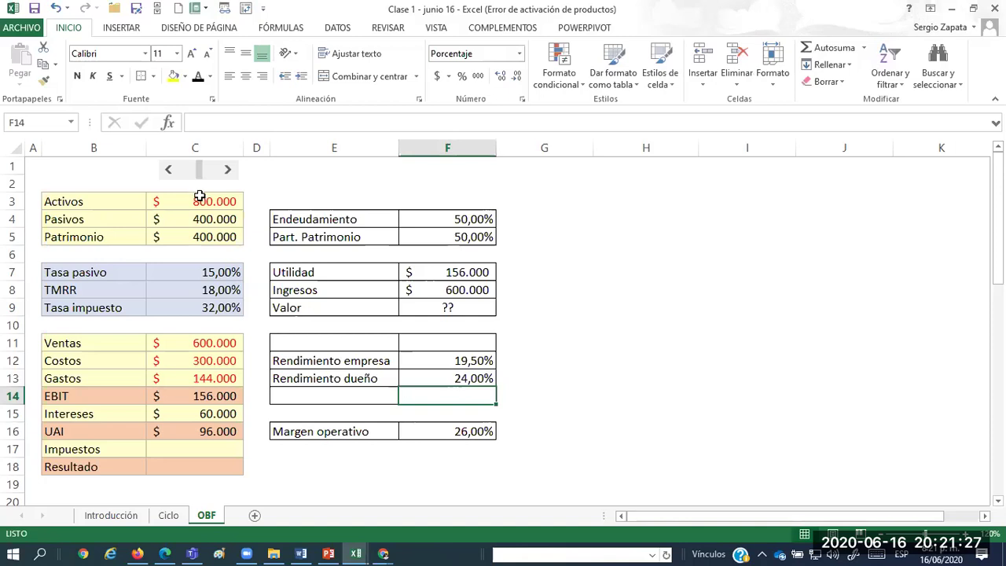
Lower Pasivos to 200.000 with the scroll control above the balance figures.
click(169, 171)
click(169, 172)
click(169, 172)
click(168, 172)
click(168, 171)
click(168, 172)
click(226, 172)
Clear the Intereses and UAI formulas in C15:C16.
click(204, 411)
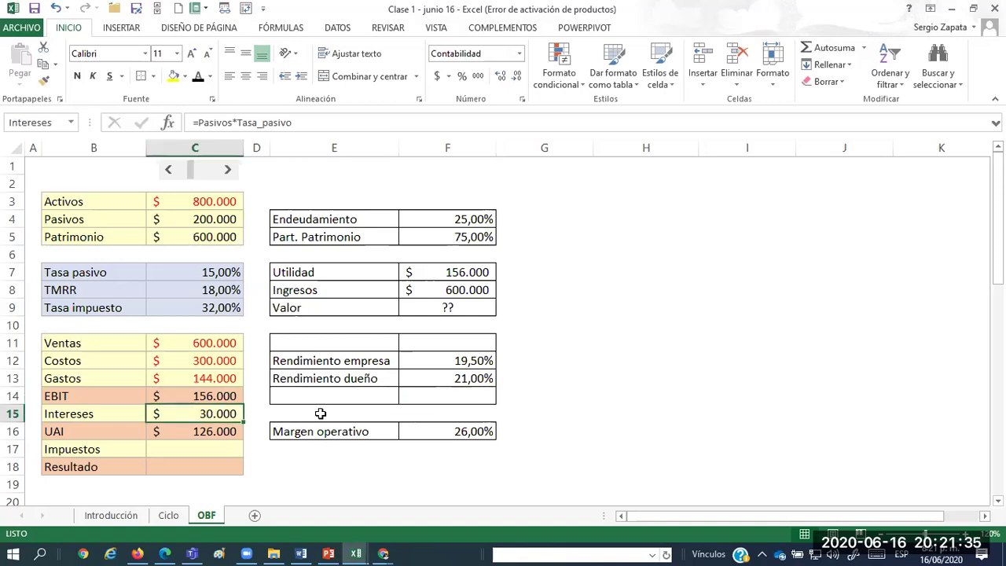
key(shift+Down)
key(Delete)
key(shift+Up)
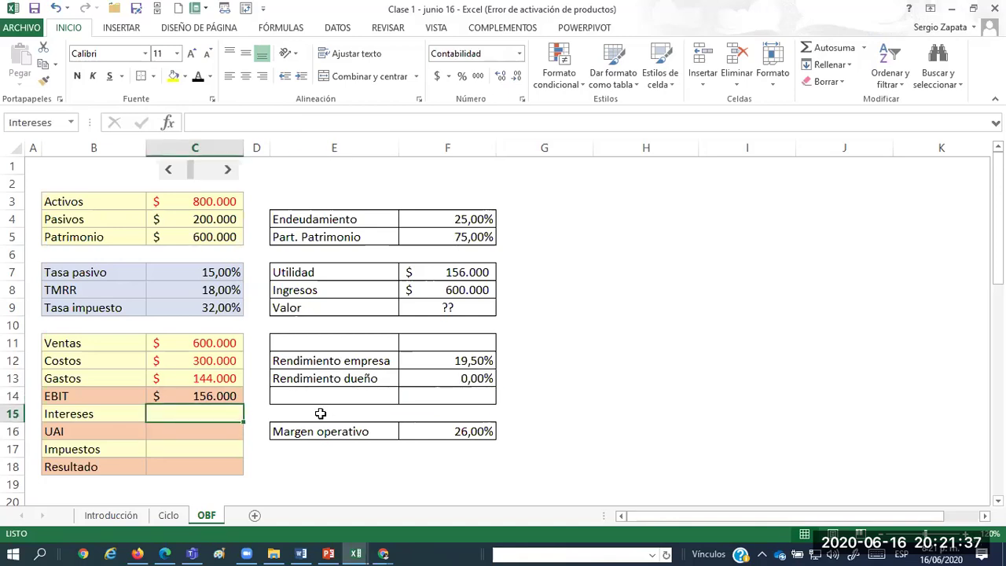
Calculate Intereses in C15 with the formula =Pasivos*Tasa_pasivo.
text(=)
key(Up)
key(Up)
key(Up)
key(Up)
key(Up)
key(Up)
key(Up)
key(Up)
key(Up)
key(Up)
key(Up)
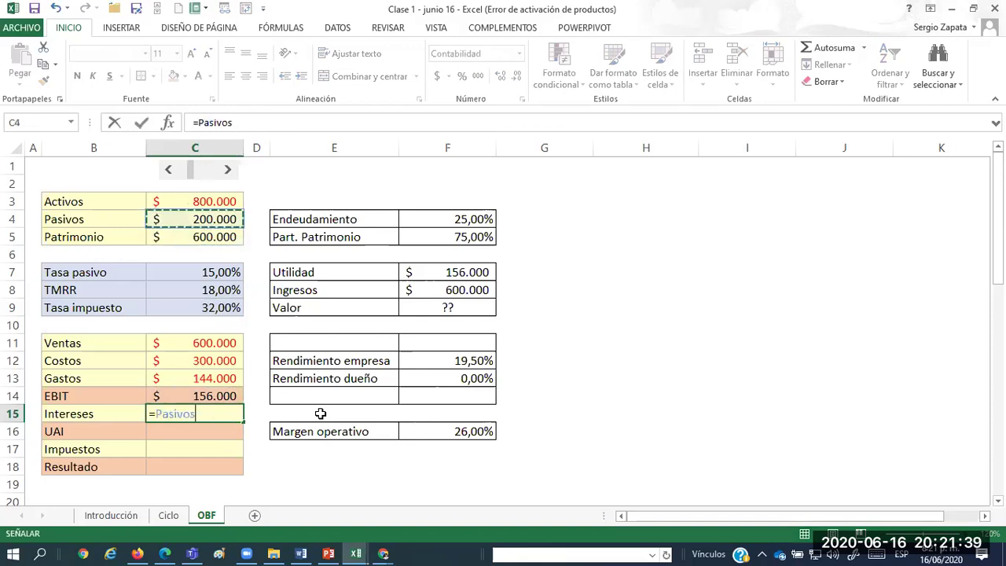
text(*)
key(Up)
key(Up)
key(Up)
key(Up)
key(Up)
key(Up)
key(Up)
key(Up)
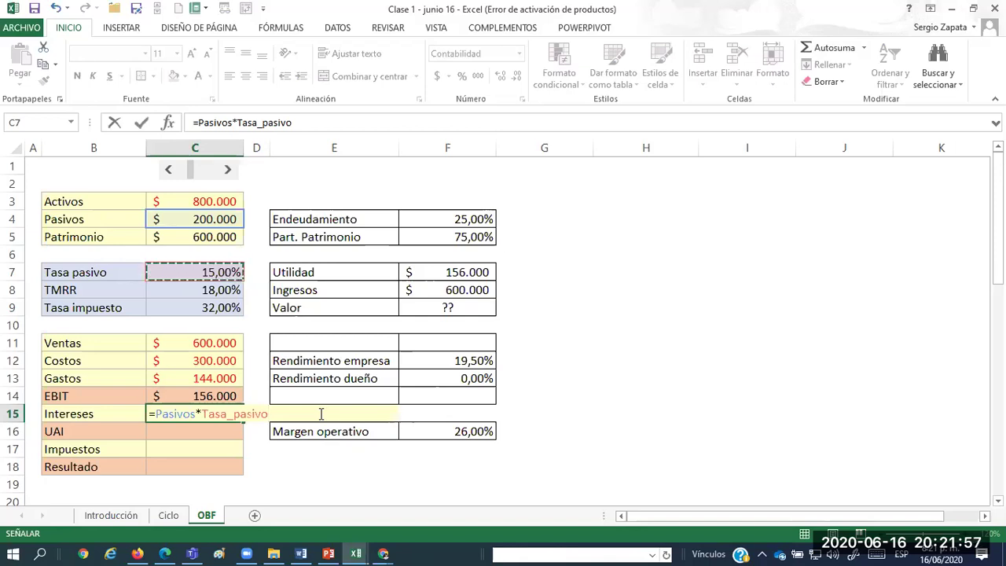
key(Return)
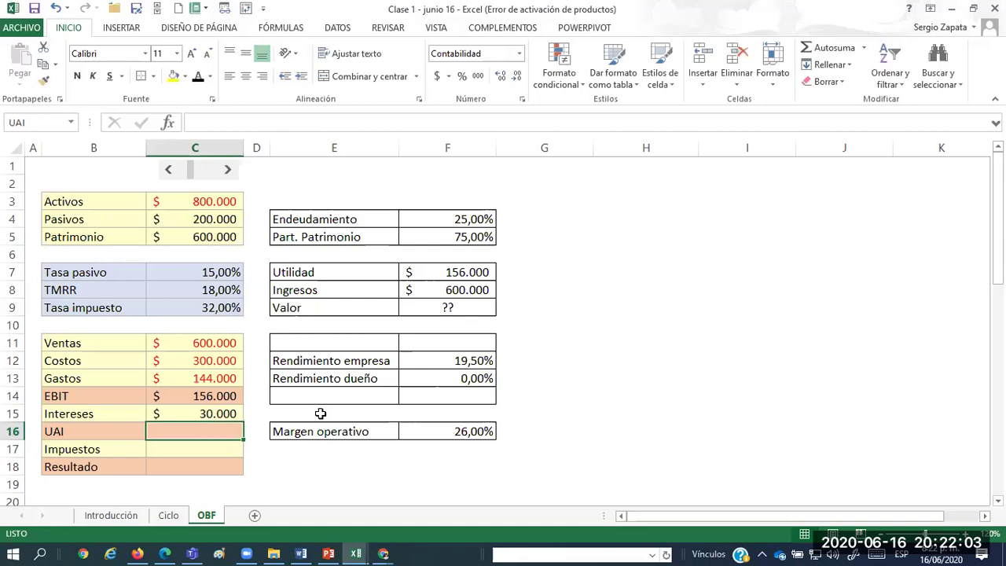
Calculate UAI in C16 with the formula =EBIT-Intereses.
text(=)
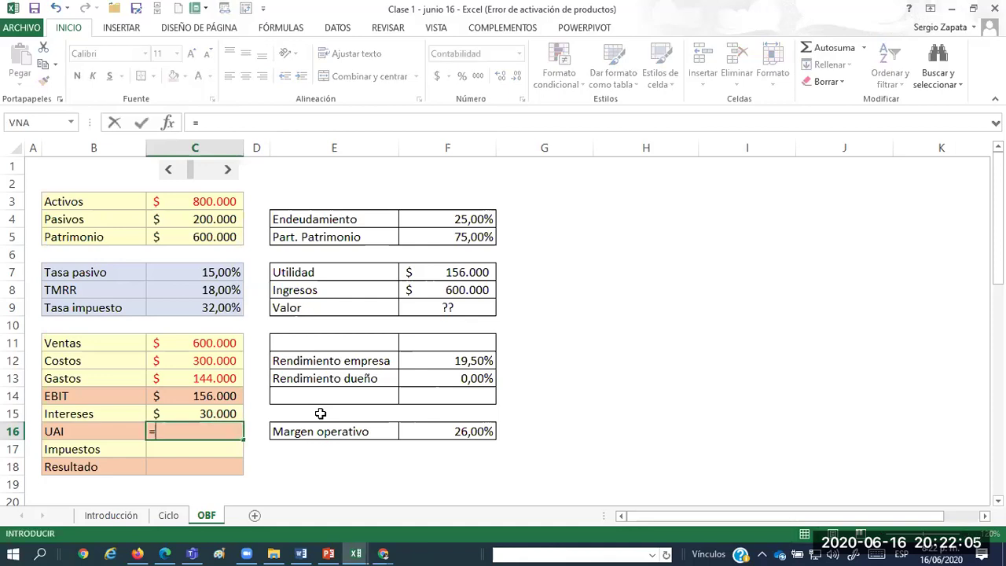
key(Up)
key(Up)
text(-)
key(Up)
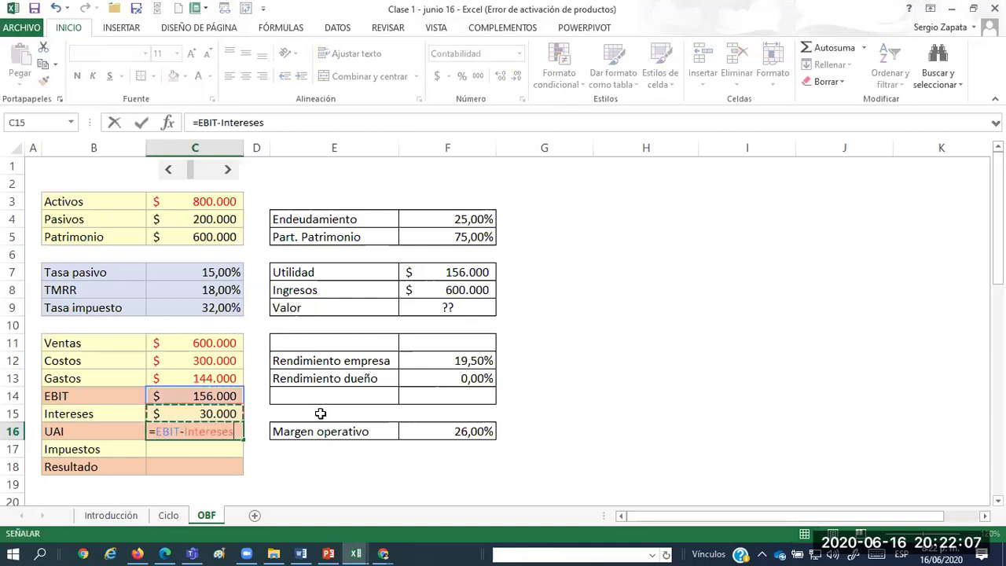
key(ctrl+Return)
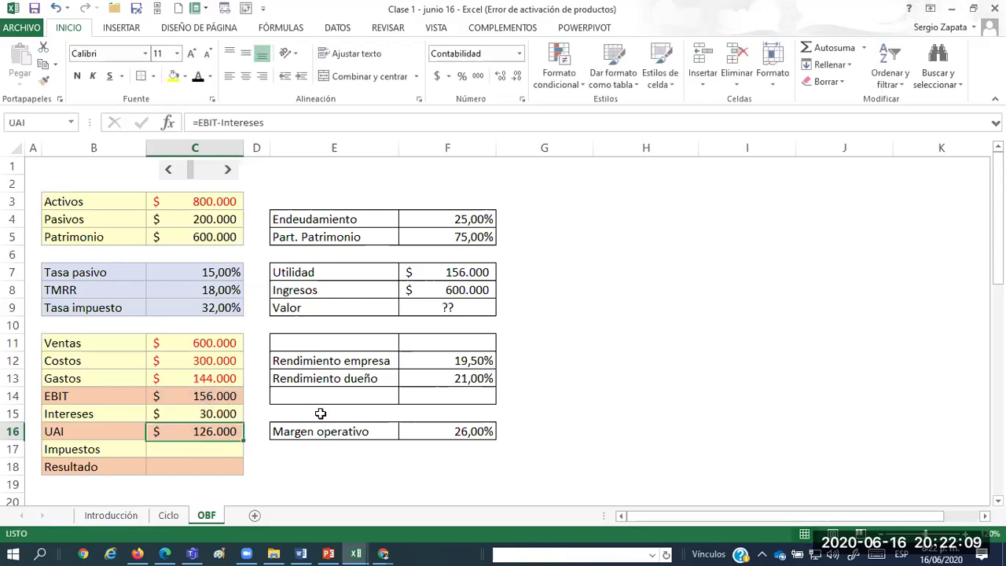
Clear the Rendimiento empresa and Rendimiento dueño formulas in F12:F13.
click(446, 364)
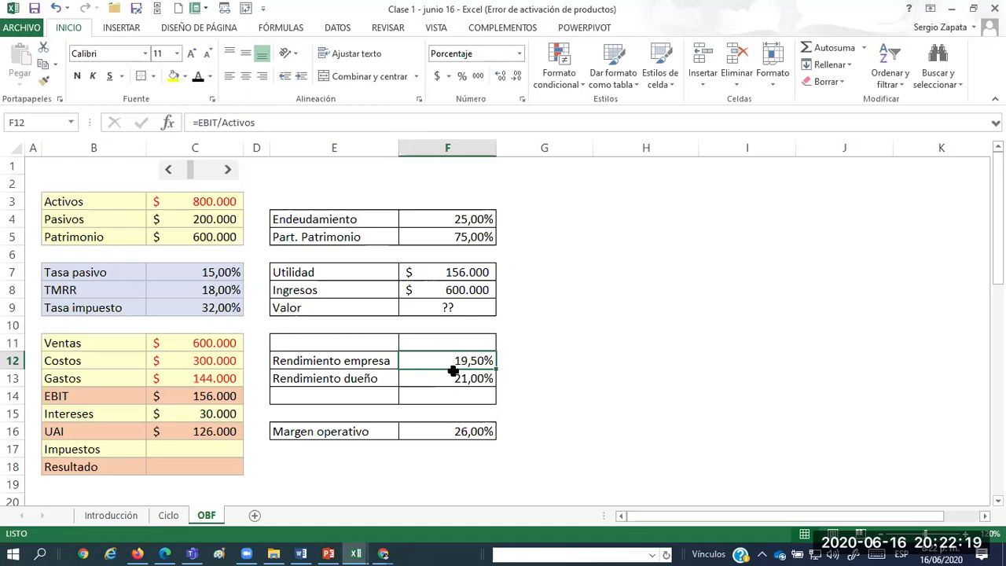
shift+click(453, 371)
key(Delete)
Calculate Impuestos in C17 with the formula =UAI*Tasa_impuesto.
click(201, 439)
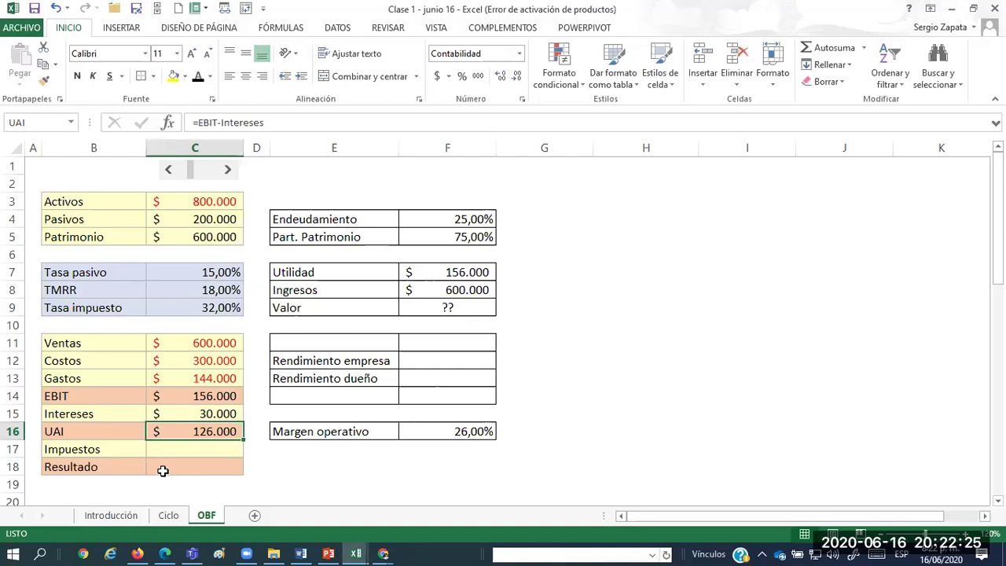
click(176, 445)
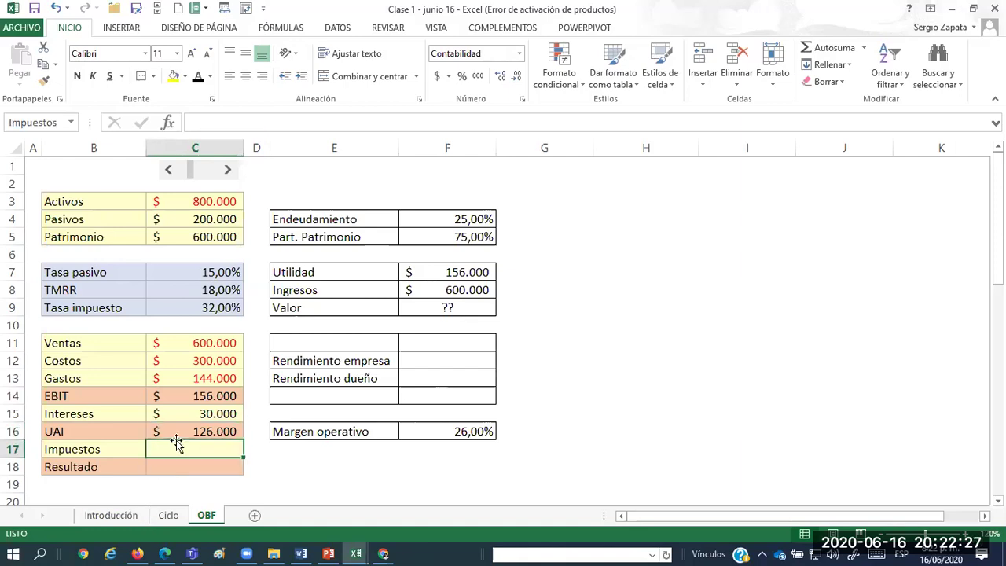
text(=)
click(177, 438)
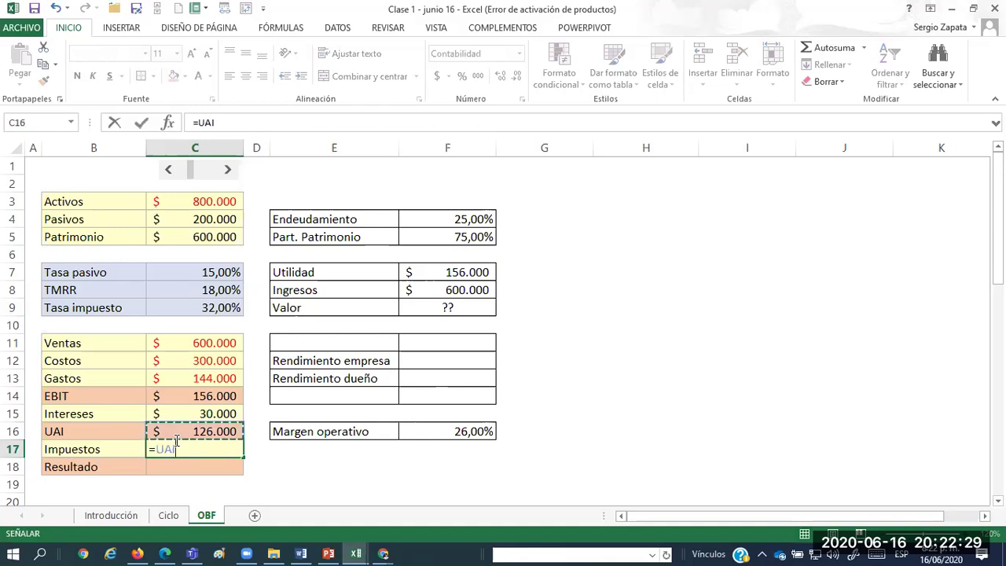
text(*)
key(Up)
key(Up)
key(Up)
key(Up)
key(Up)
key(Up)
key(Up)
key(Up)
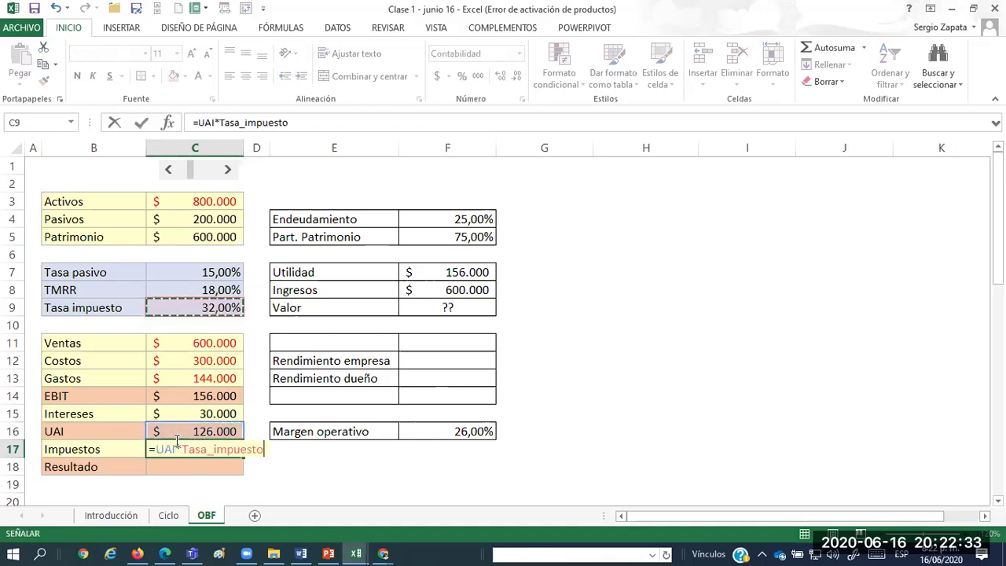
key(Return)
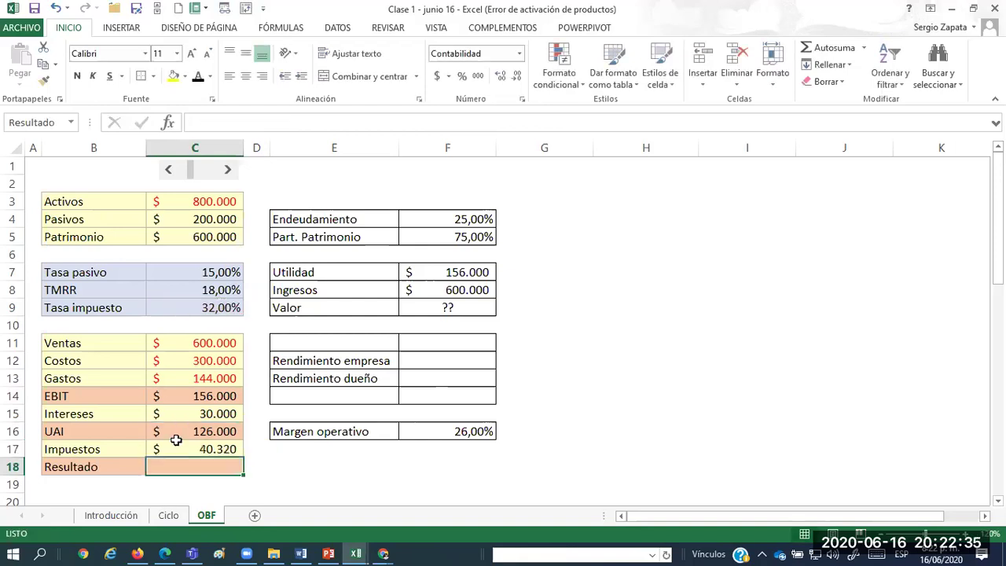
Calculate Resultado in C18 with the formula =UAI-Impuestos.
text(=)
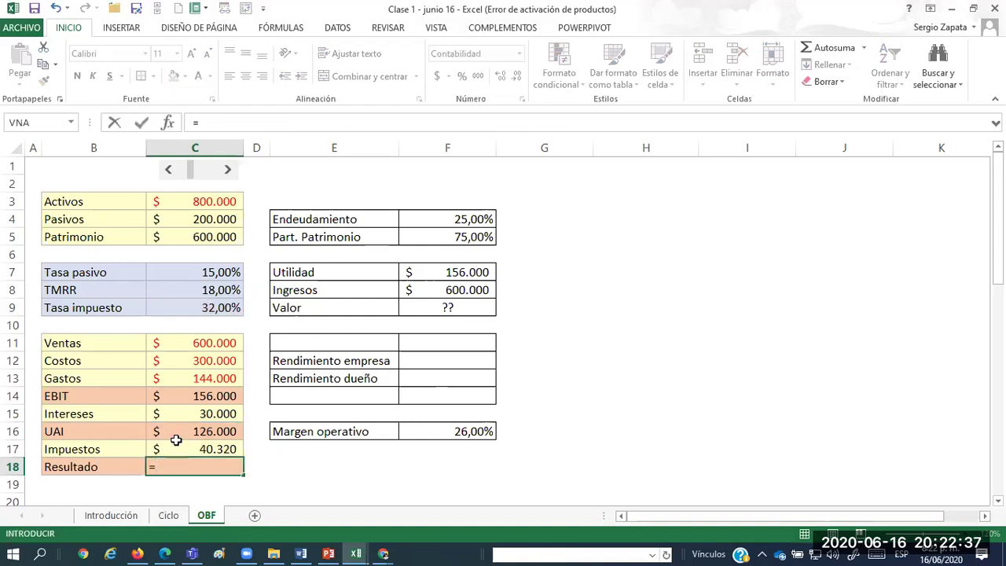
click(176, 439)
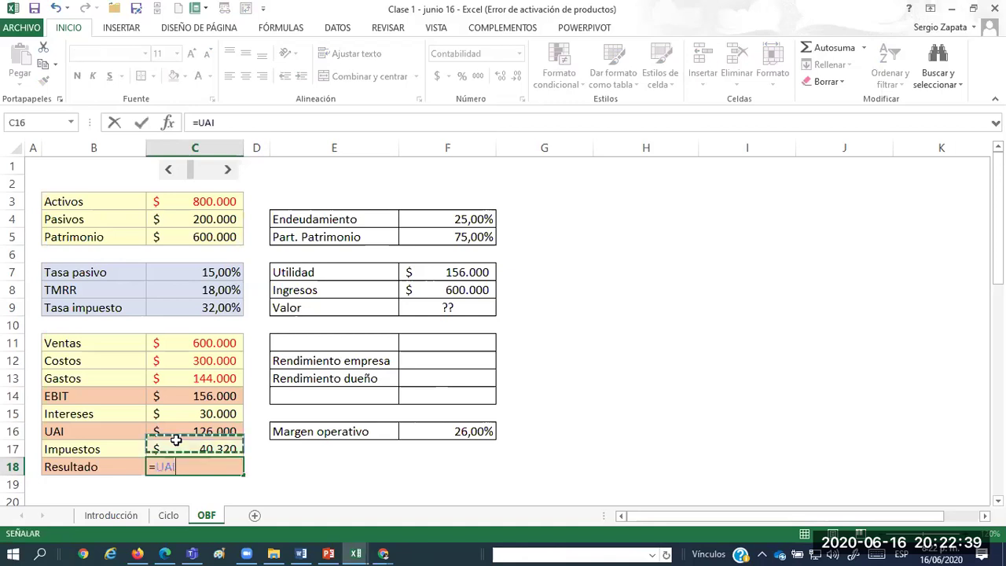
text(-)
click(176, 445)
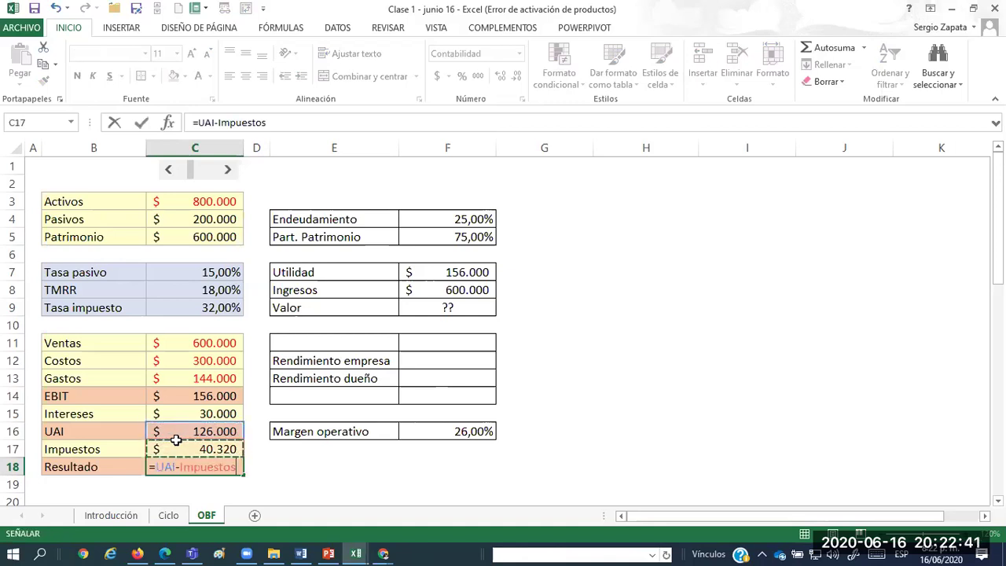
key(ctrl+Return)
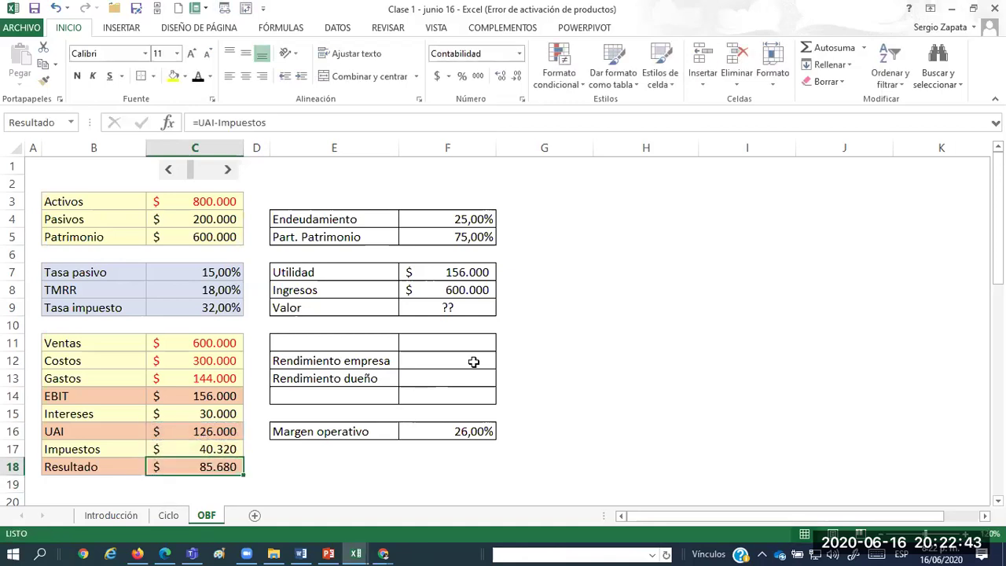
Narrow column G to a thin spacer beside the ratio tables.
click(522, 344)
drag(591, 148, 513, 150)
click(540, 347)
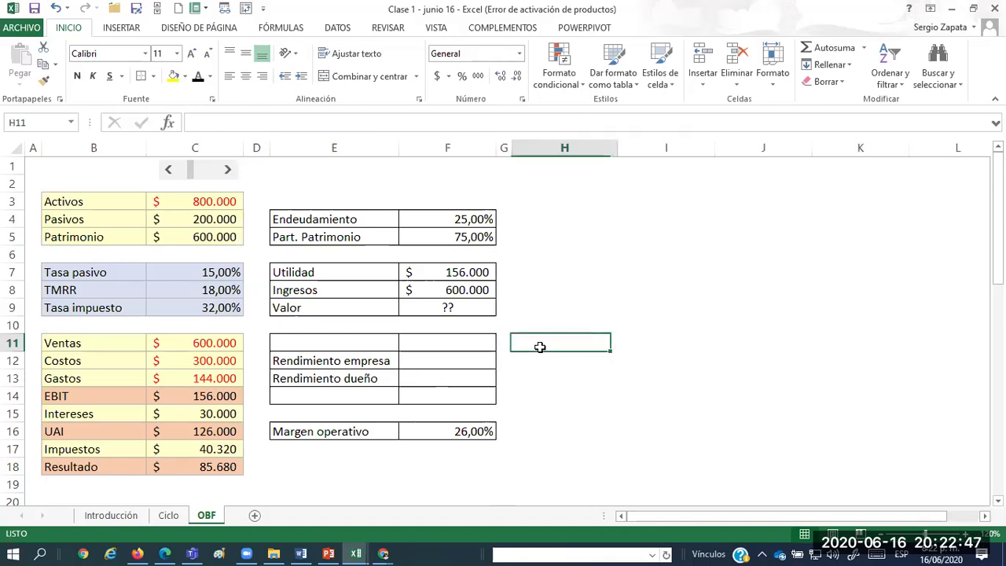
Write the note "Rend. Empresa = Utilidad operativa / activos" in H12.
key(Down)
text(R)
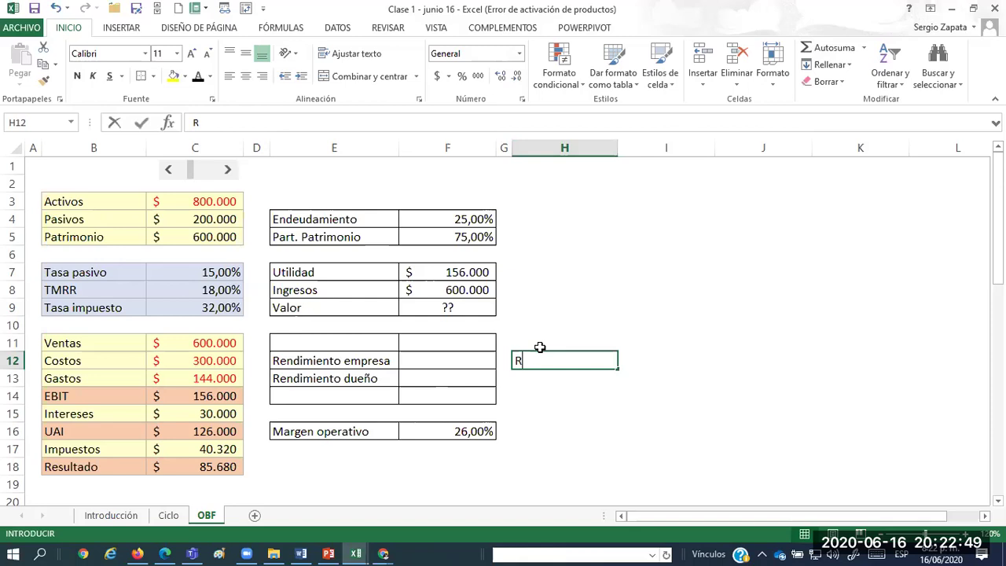
text(OA =)
key(BackSpace)
key(BackSpace)
key(BackSpace)
text(Rend. )
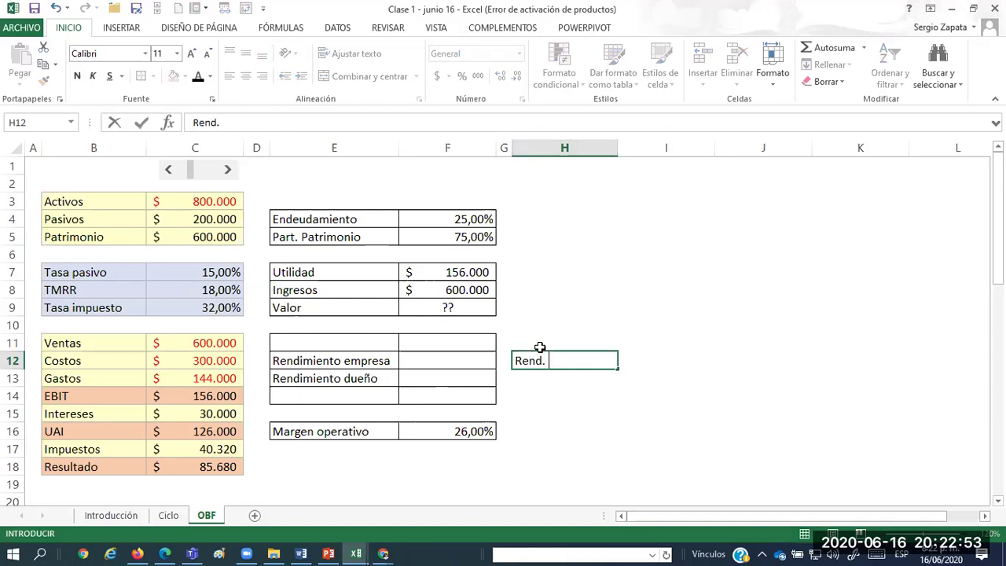
text(Empresa =  U)
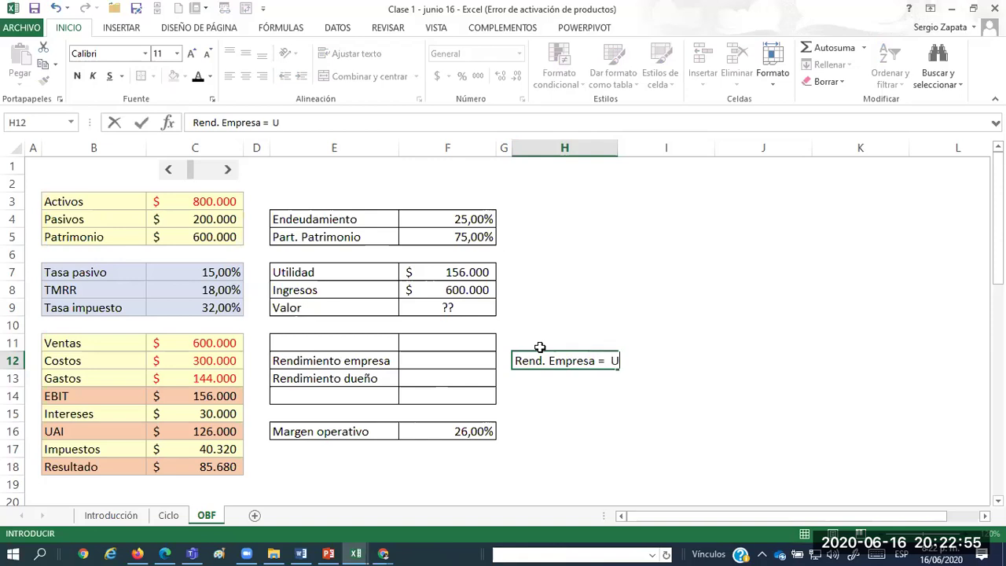
text(tilidad oper)
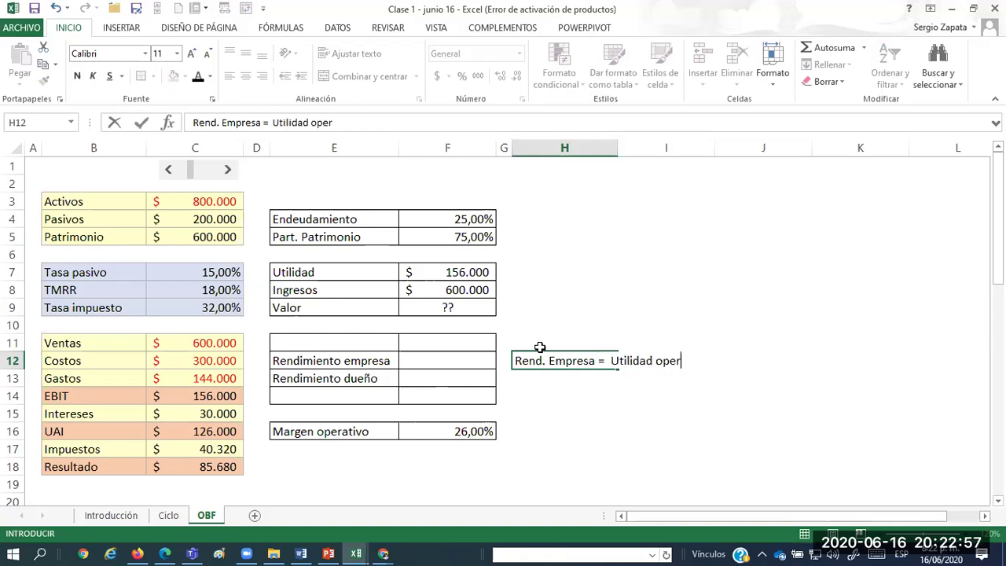
text(ativa / activos)
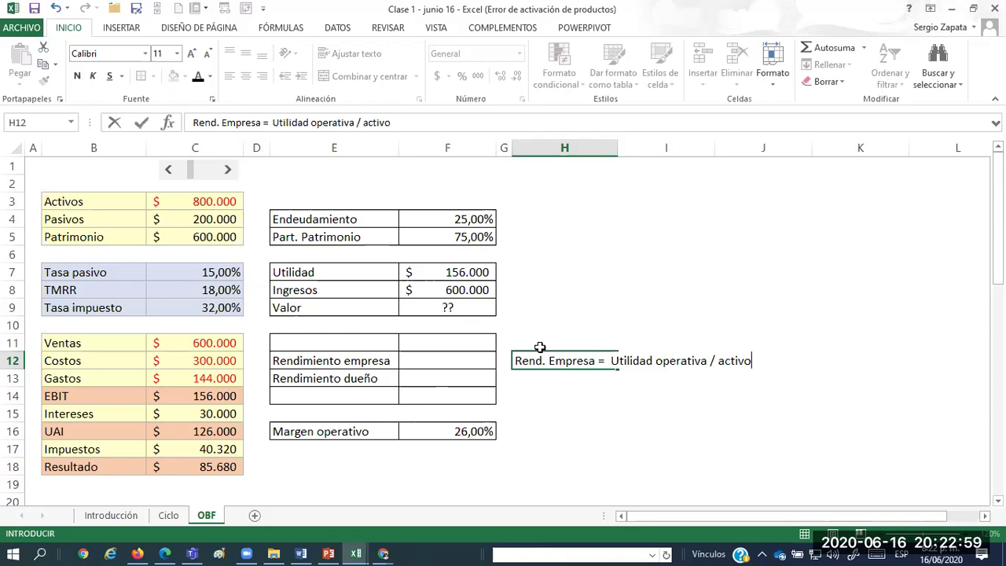
key(Return)
Write the note "Rend. Dueño = Utilidad antes impuestos / patrimonio" in H13.
text(Rendo.)
key(BackSpace)
key(BackSpace)
text(. Dueño =)
text(Utilidad)
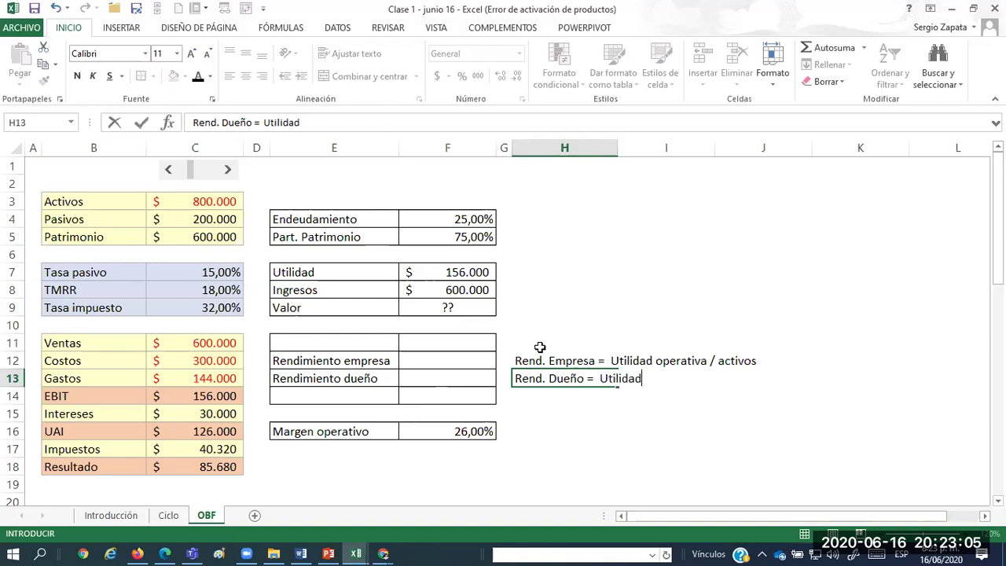
text( antes impuestos / )
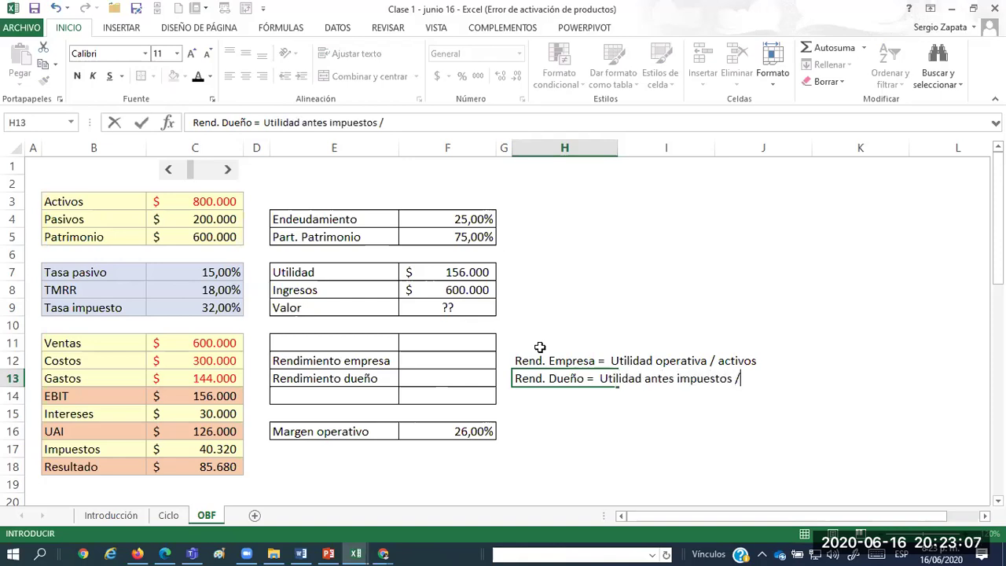
text(patrimonio)
key(Return)
Write the note "Tasa esperada por el dueño" in H14.
text(Tasa esper)
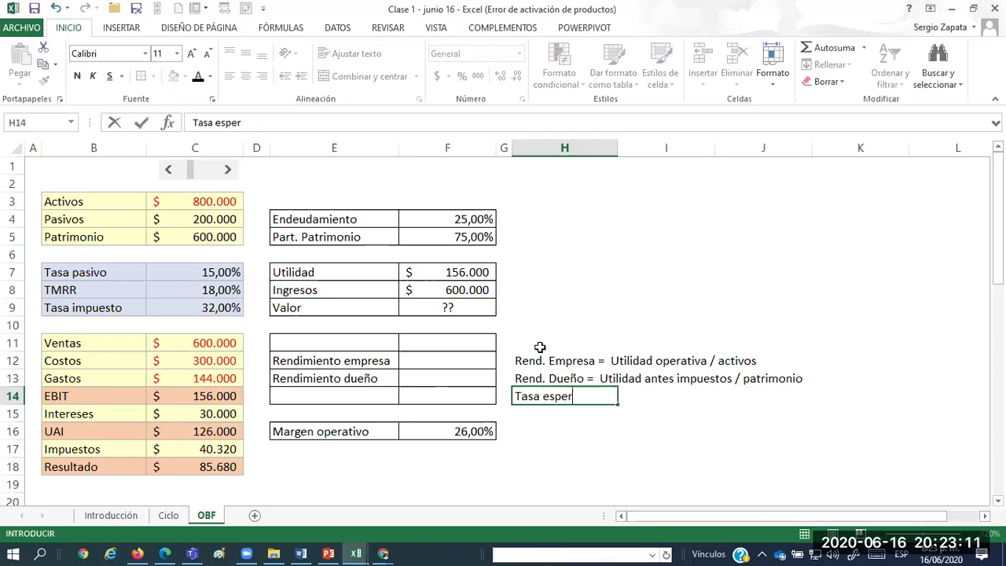
text(ada por el dueño)
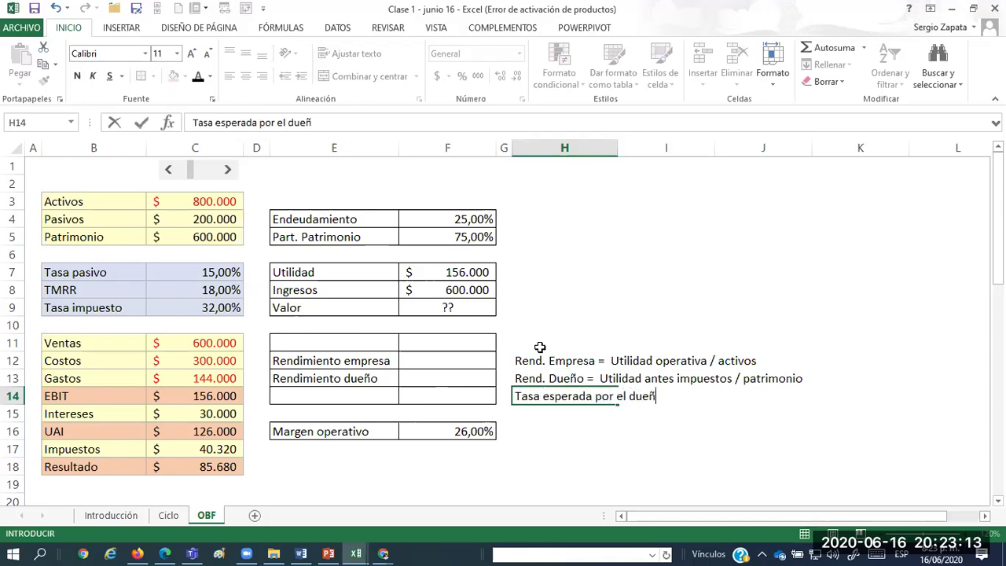
Write the note "Costo recursos = D/(D+P) * I% + P/(D+P) * TMRR" in H11.
click(540, 347)
text(Cos)
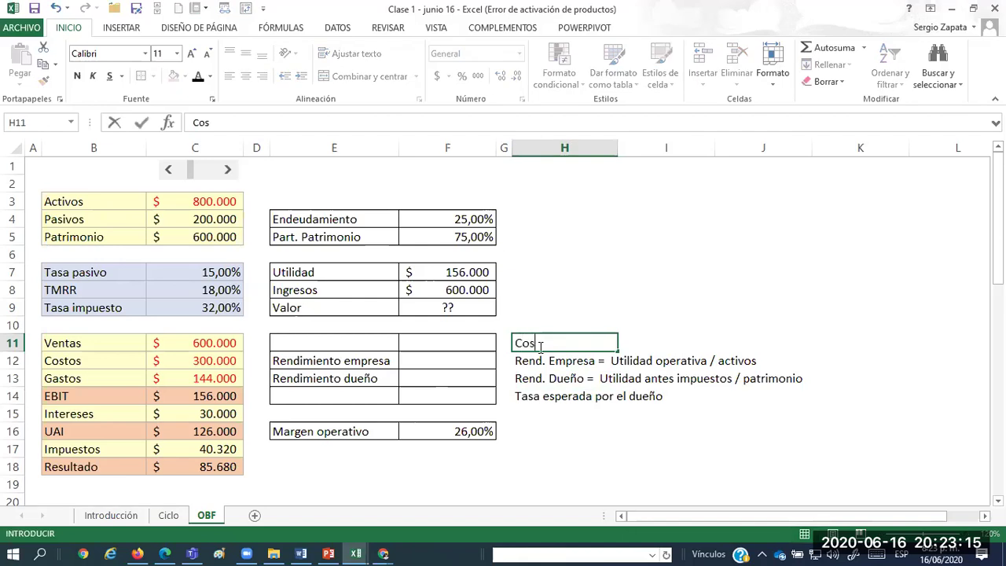
text(to recursos =)
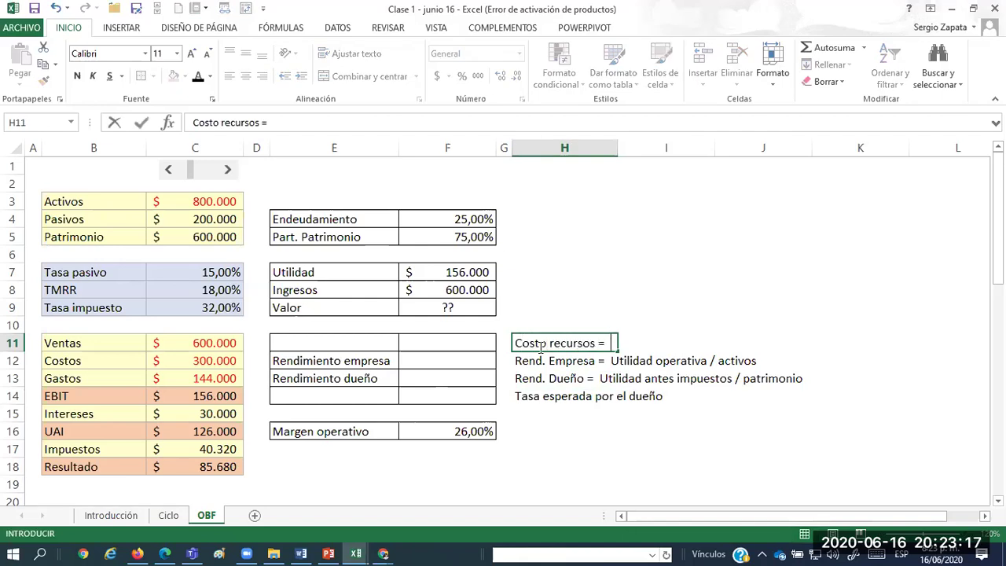
text( D/(D+P) * I% + P/(D++)
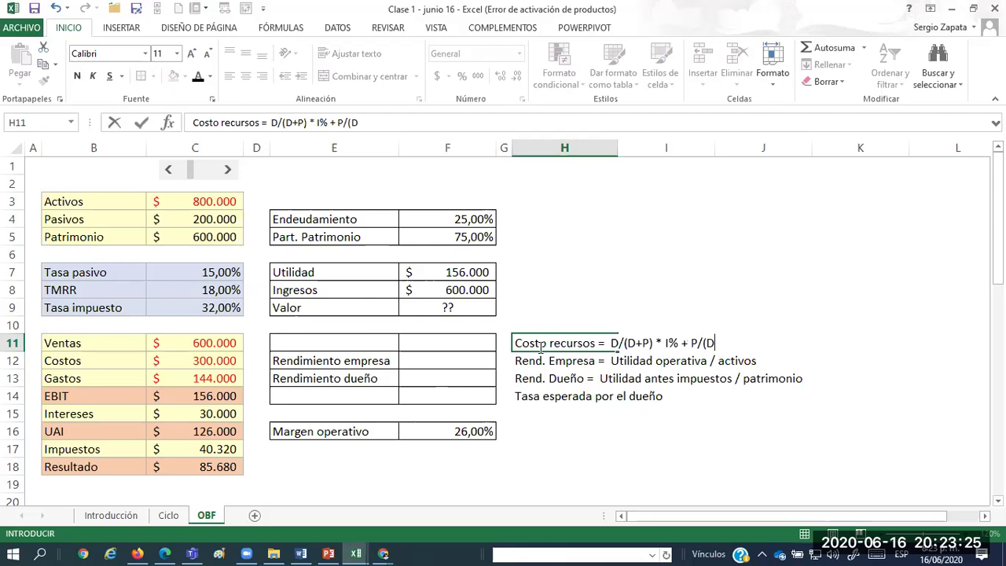
key(BackSpace)
text(P) * TMRR)
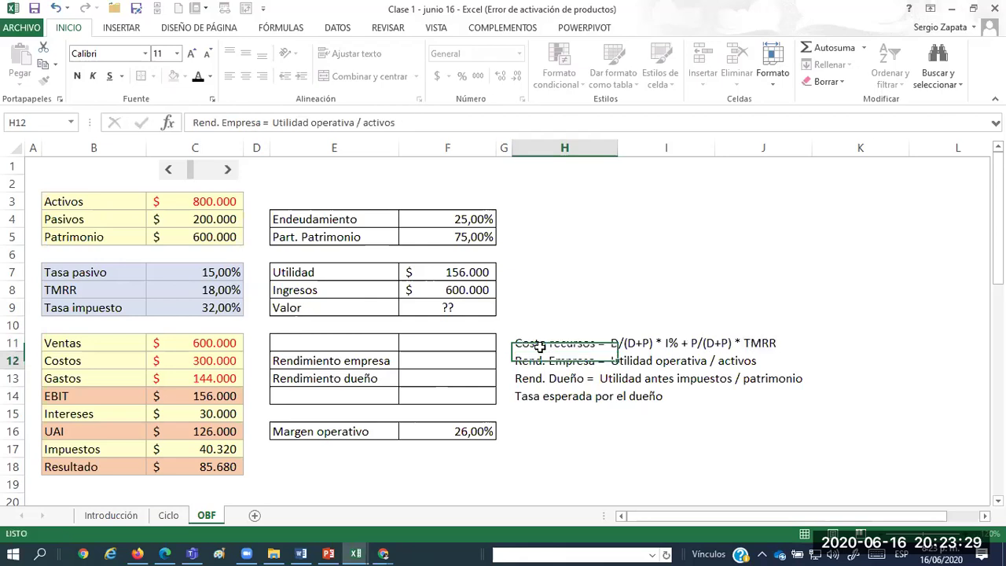
key(Return)
Label the empty rows of the returns table "Costo de recursos" in E11 and "Tasa esperada" in E14.
key(Left)
key(Left)
key(Left)
key(Up)
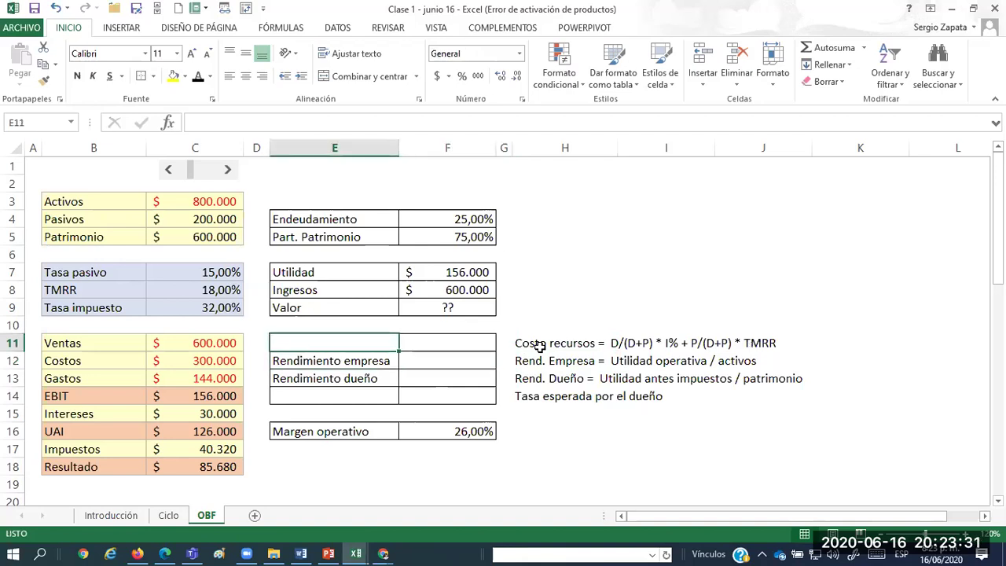
text(Costo de recursos)
key(Return)
key(Down)
key(Down)
text(Tasa esperada)
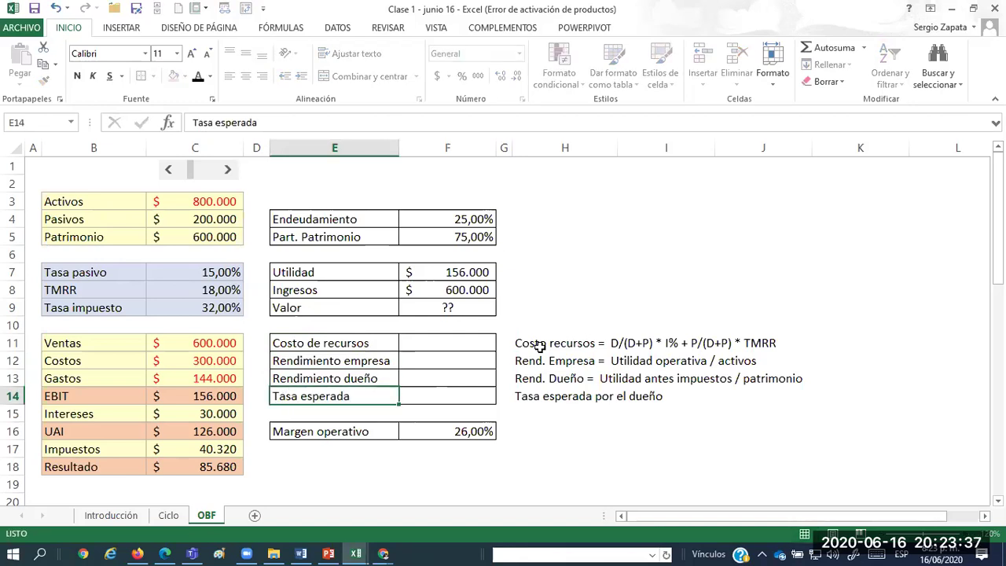
key(Return)
click(328, 432)
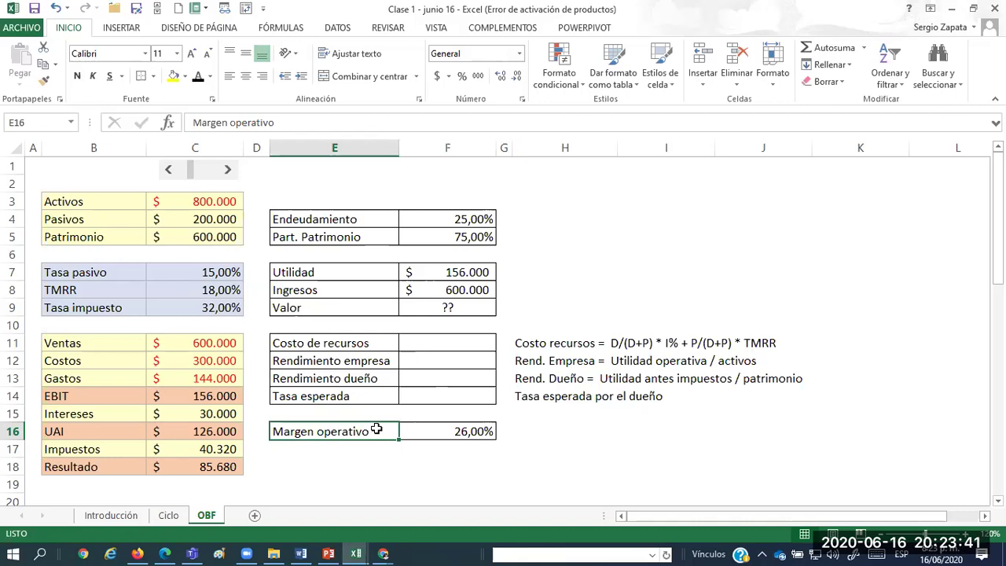
click(453, 431)
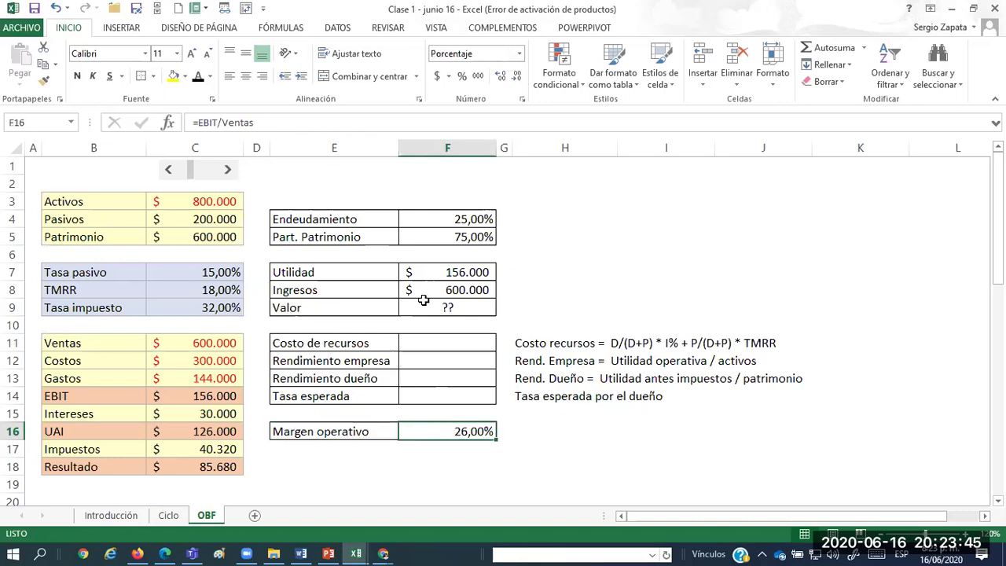
click(449, 310)
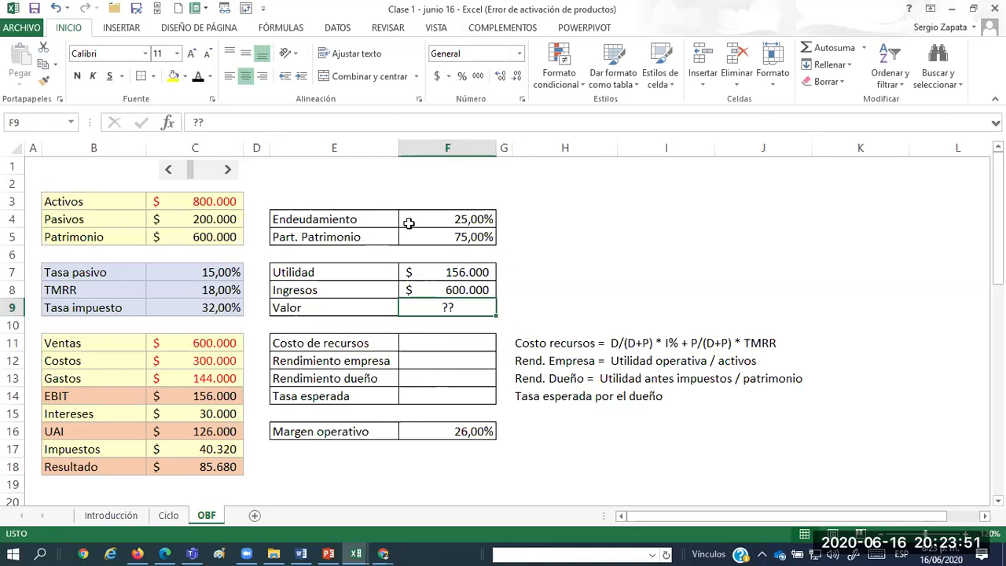
Create names for the ratio cells in E4:F16 from the labels in the left column.
drag(327, 221, 334, 237)
drag(441, 365, 446, 434)
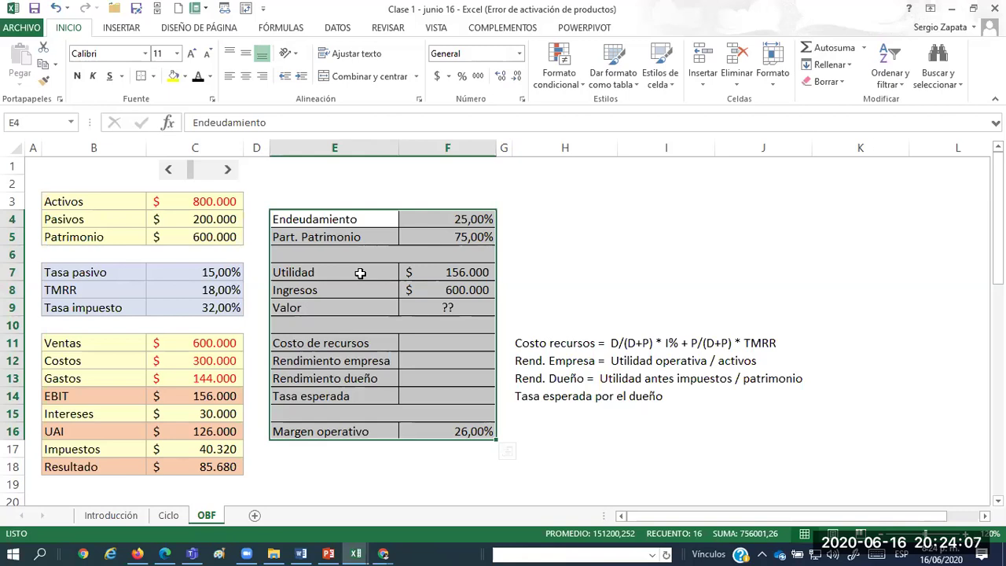
click(297, 30)
click(456, 82)
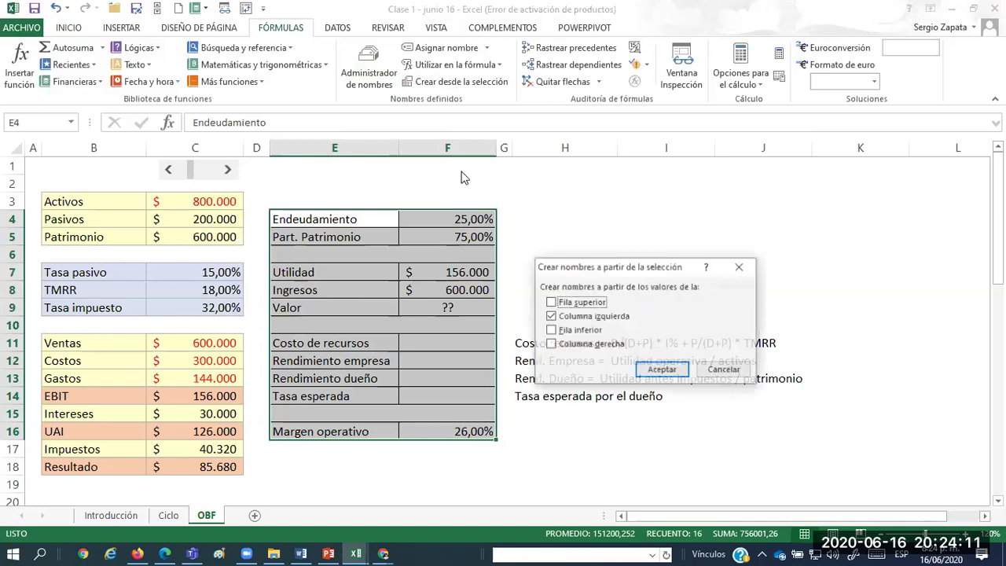
click(665, 368)
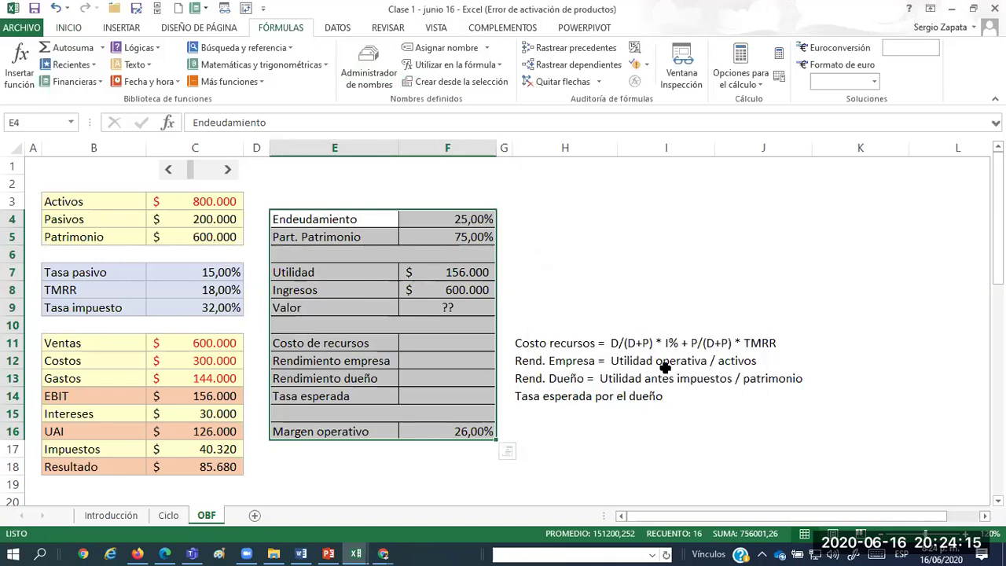
click(450, 343)
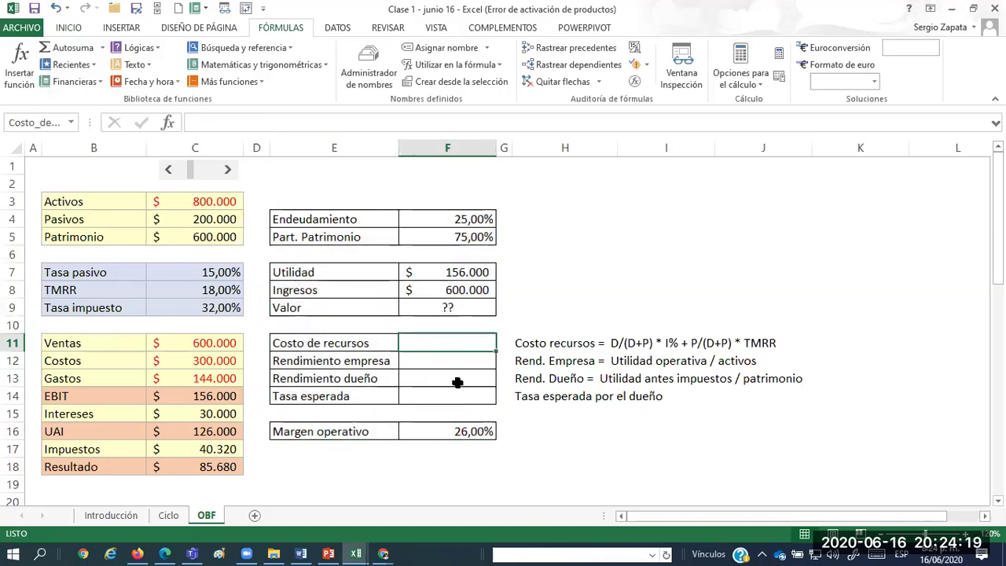
click(457, 368)
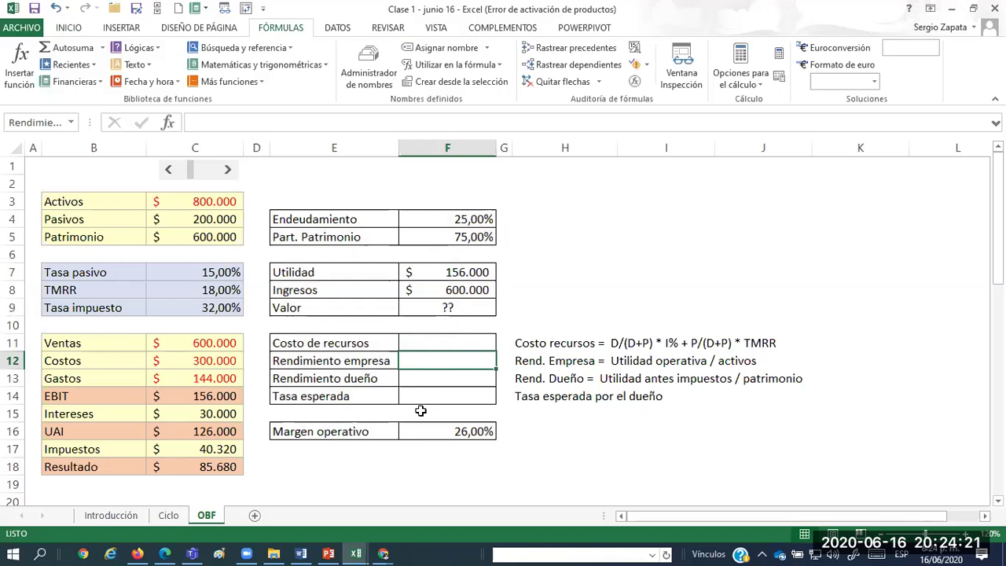
click(542, 341)
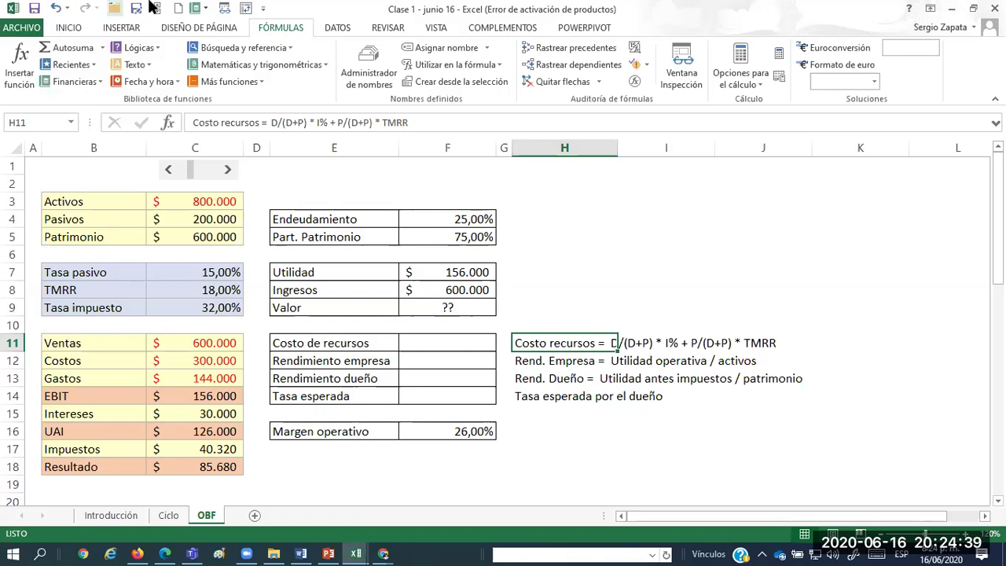
Apply a red-yellow-green color scale as conditional formatting to the empty value cells F11:F14.
drag(453, 350, 456, 395)
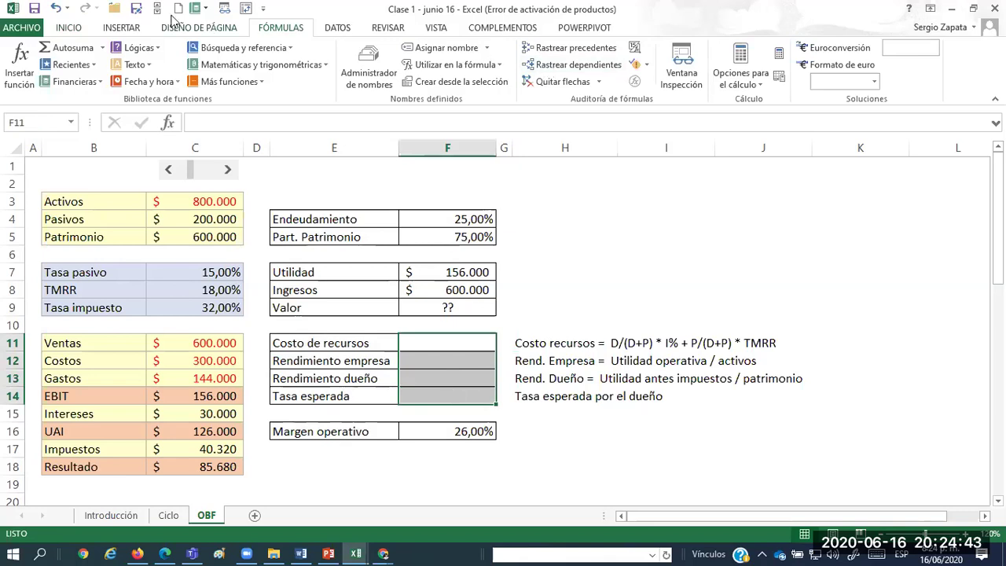
click(61, 28)
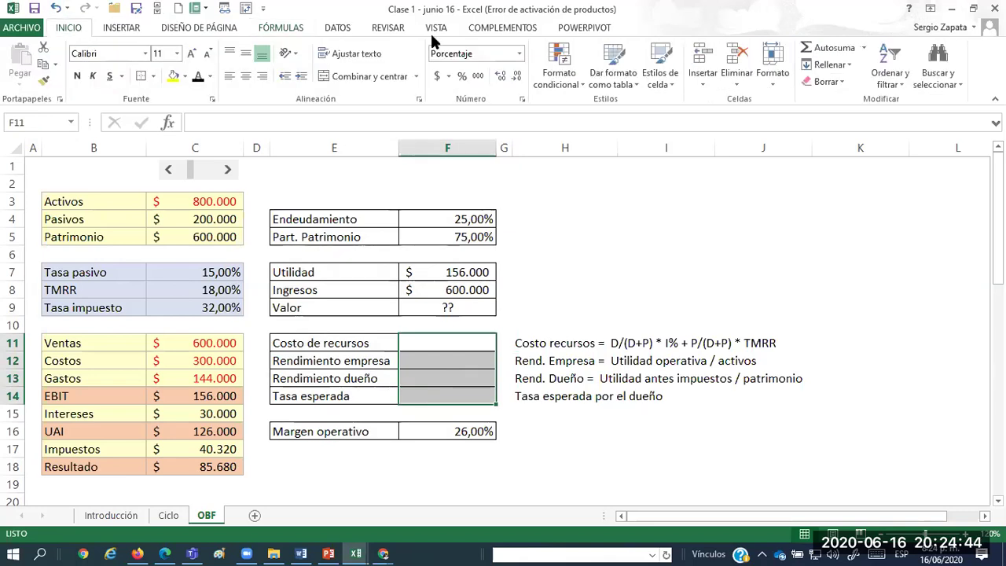
click(559, 75)
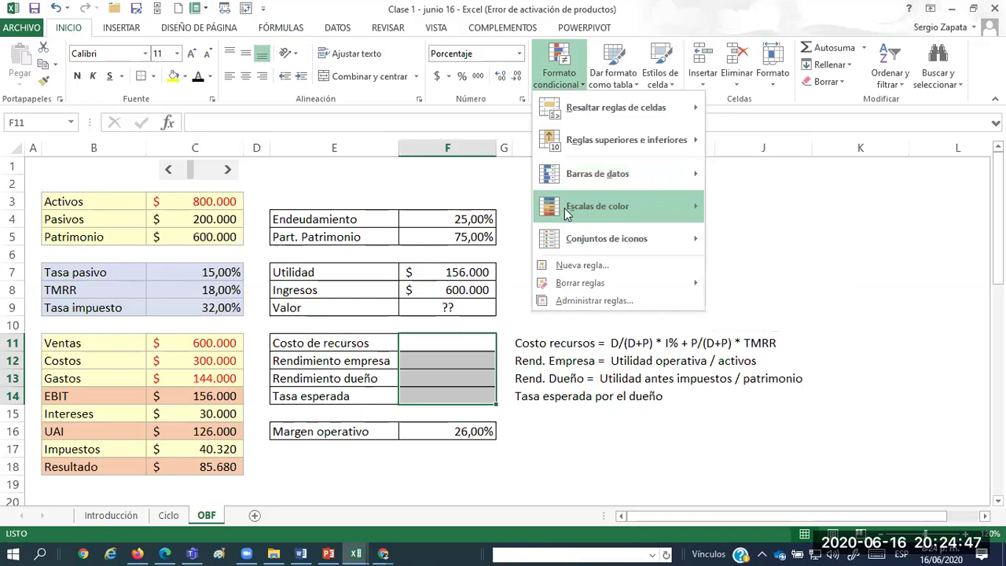
mouse_move(572, 212)
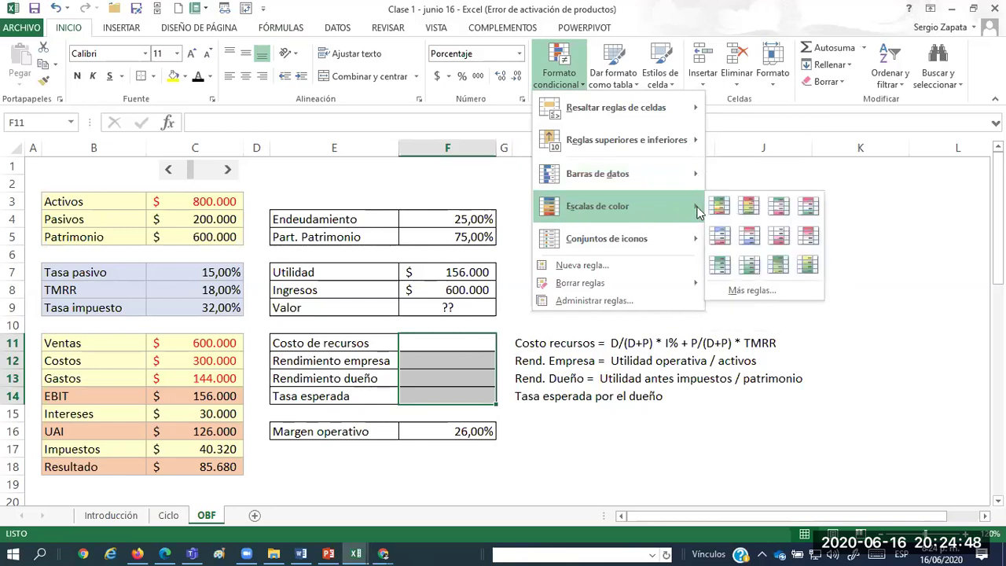
click(749, 205)
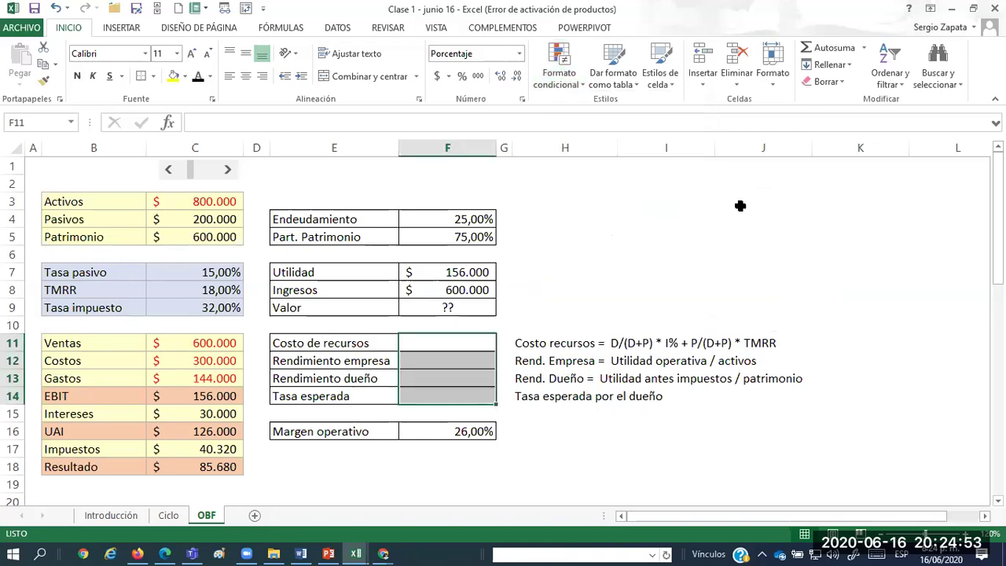
click(601, 378)
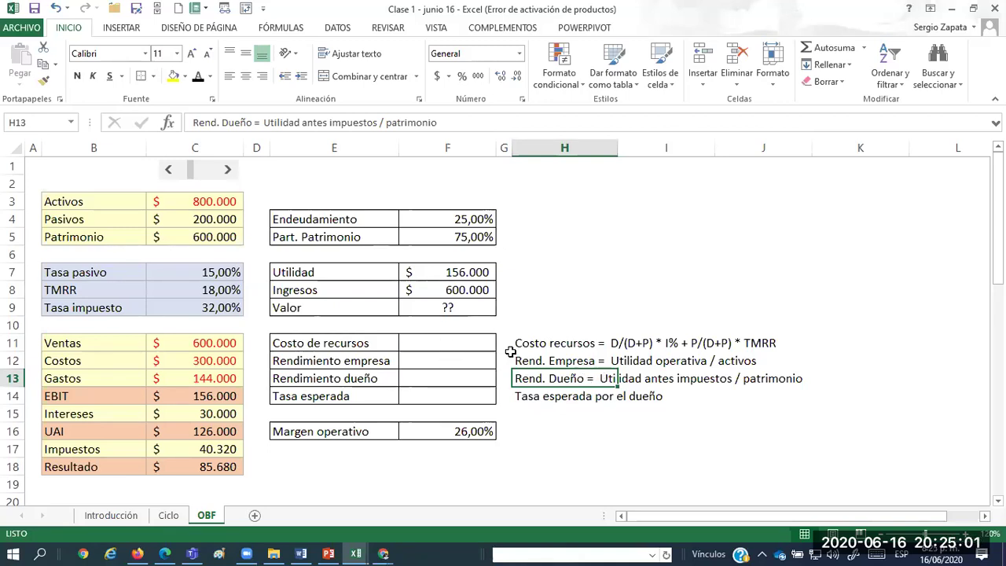
click(537, 345)
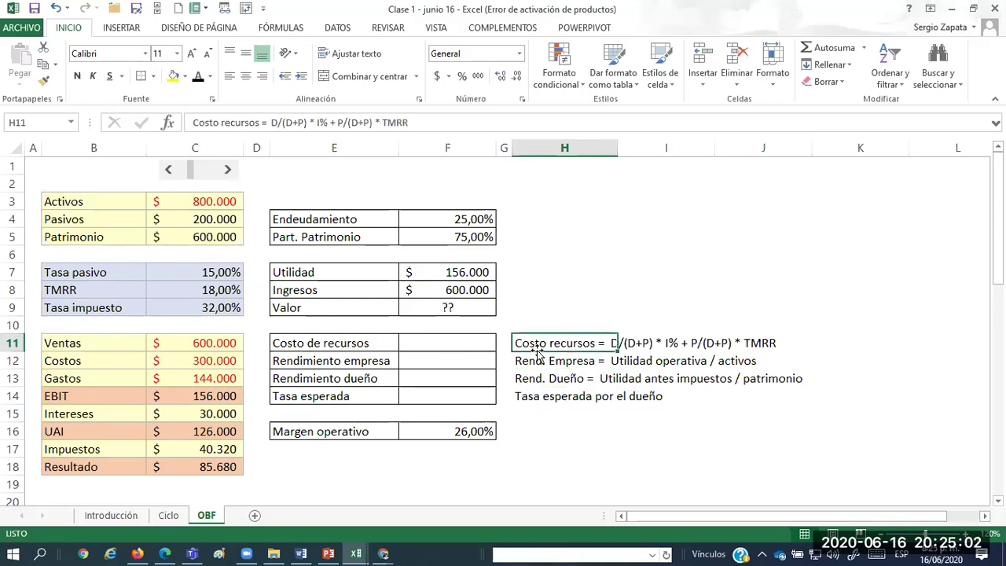
click(418, 359)
click(428, 378)
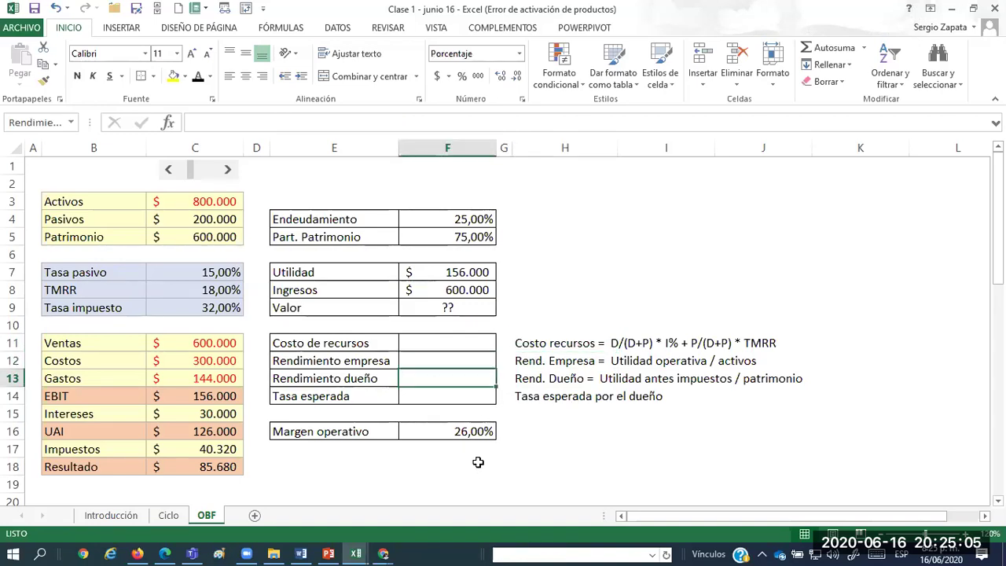
click(465, 398)
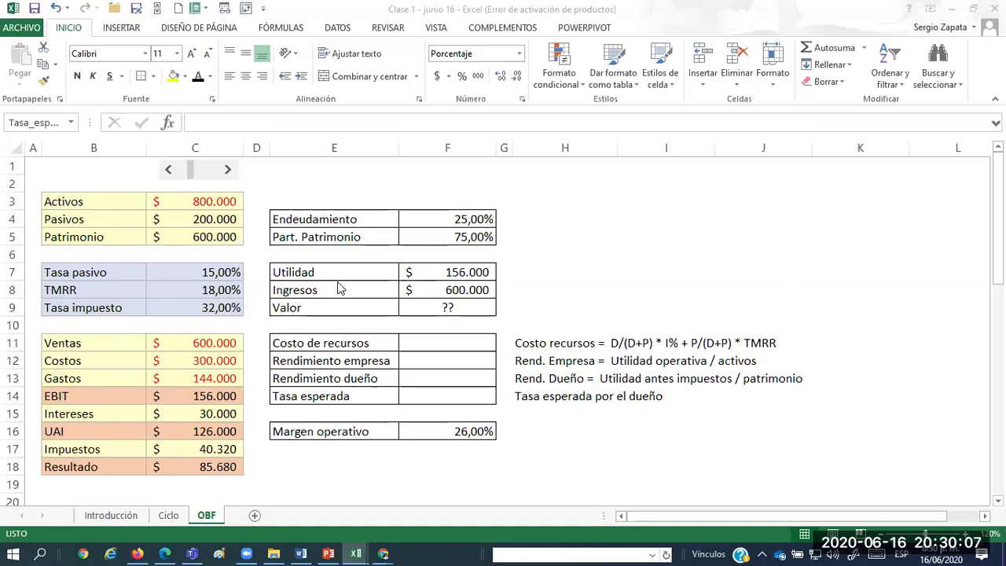
Review the formulas behind the Endeudamiento and Part. Patrimonio ratios in F4 and F5, tracing the cells they reference.
click(465, 219)
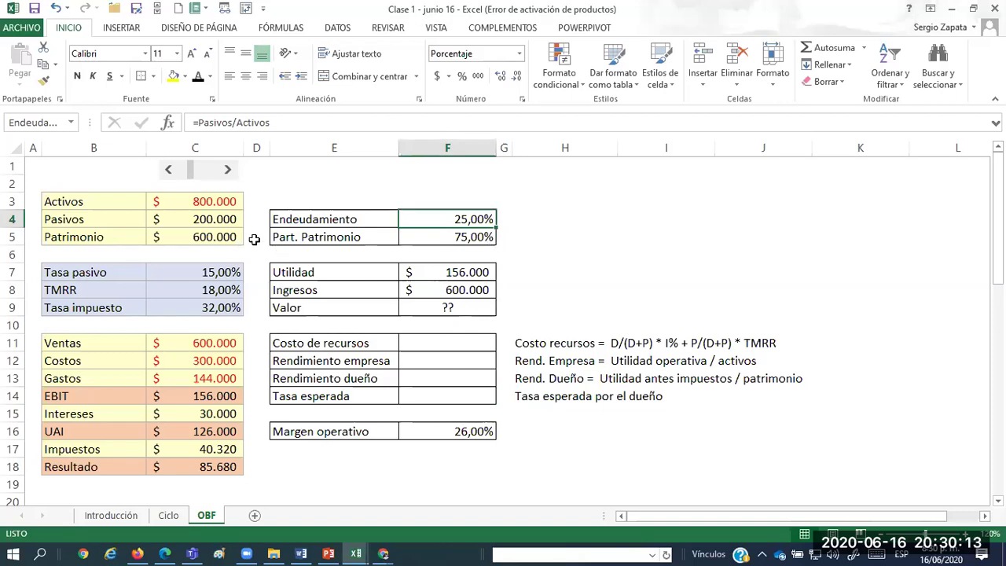
click(197, 203)
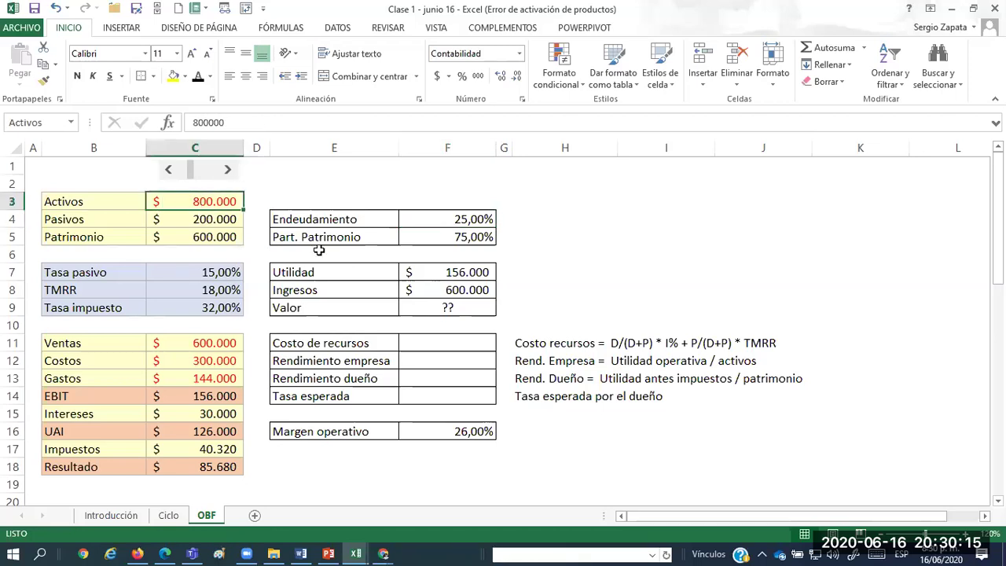
click(480, 218)
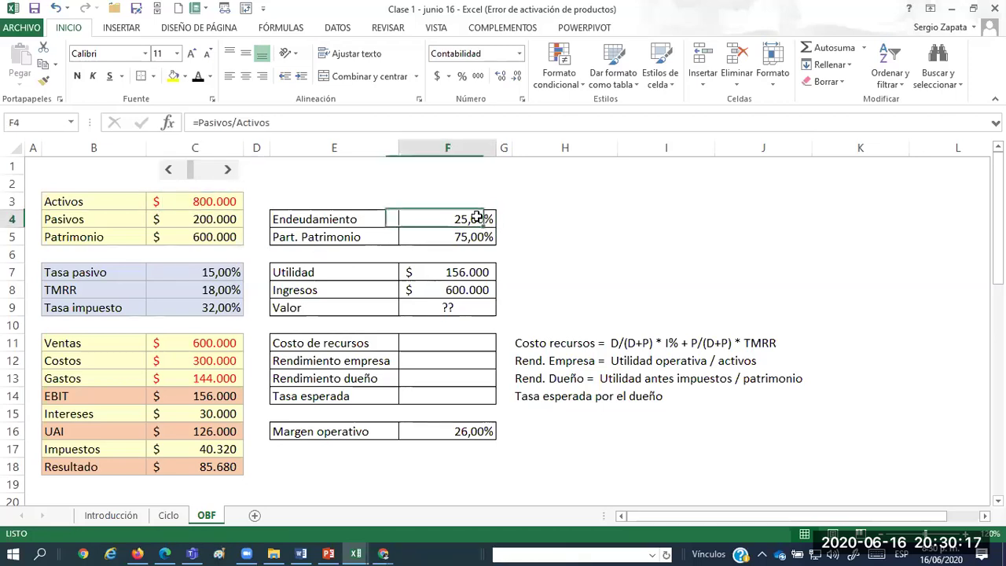
double_click(477, 218)
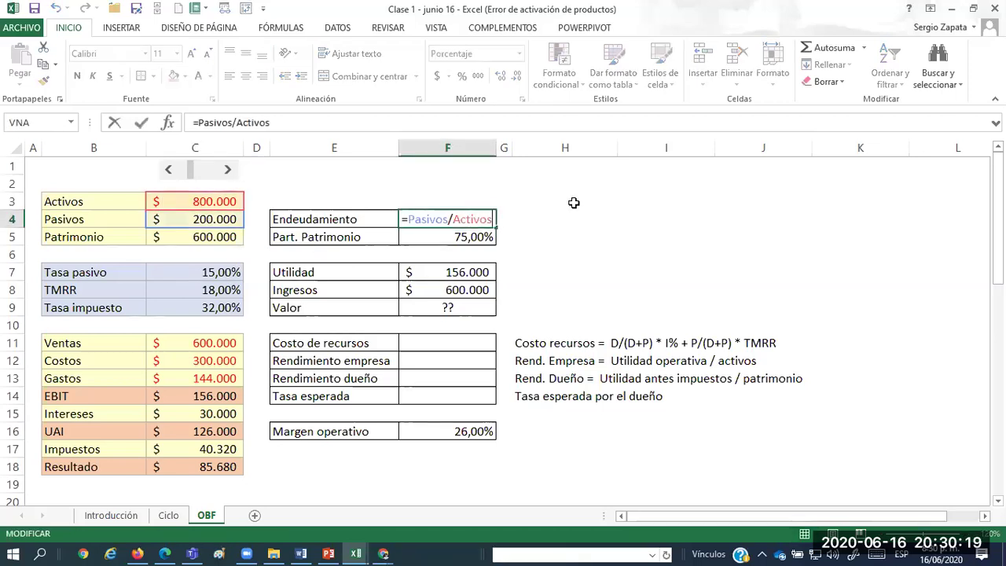
key(Return)
double_click(470, 236)
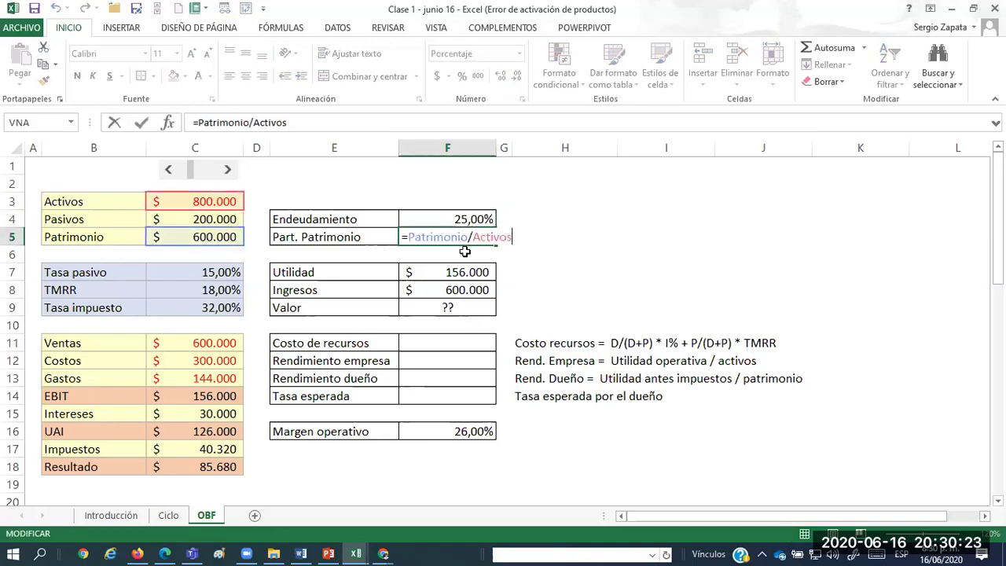
key(ctrl+Return)
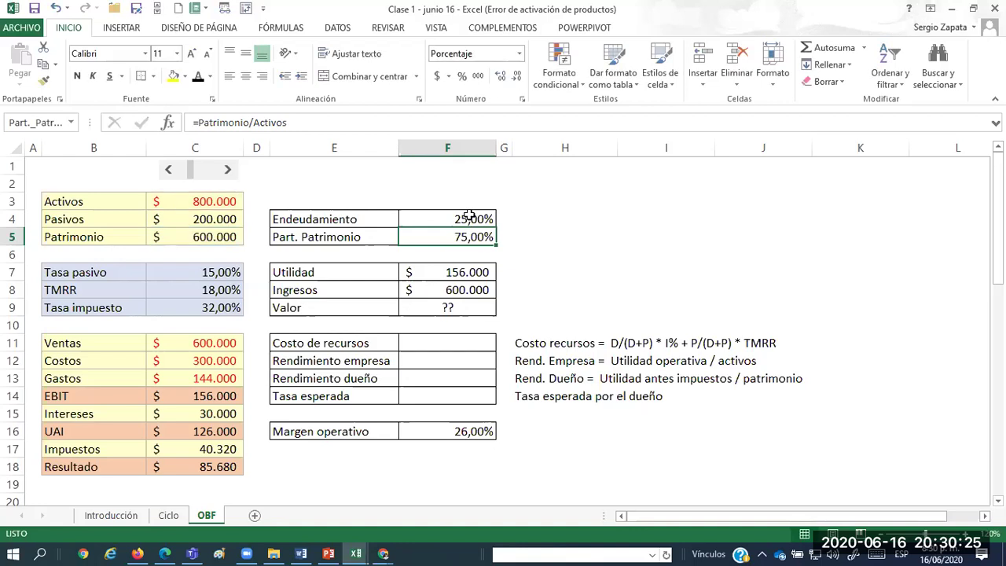
click(470, 219)
double_click(470, 219)
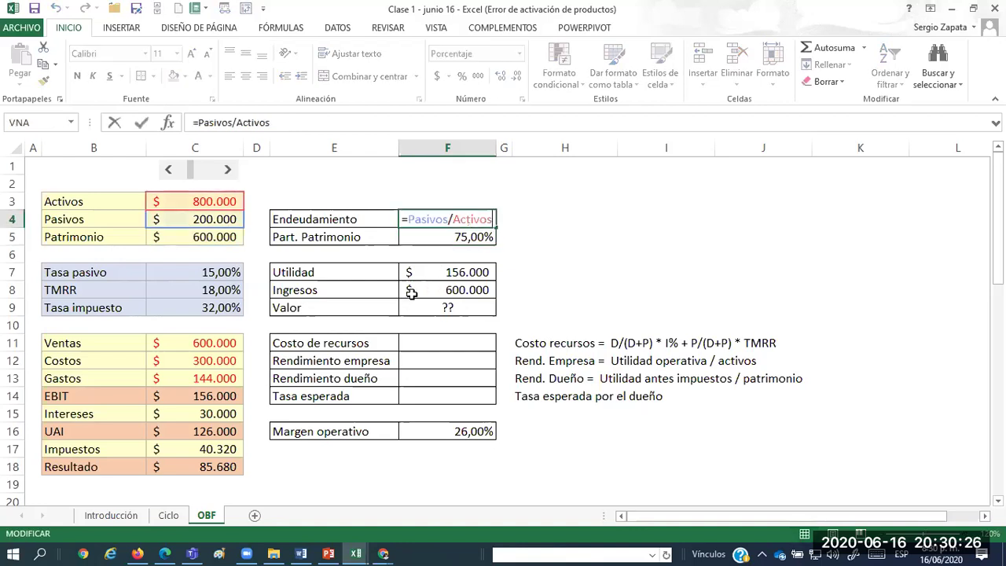
Inspect the Tasa pasivo and TMRR rate inputs in C7 and C8 and the Patrimonio formula in C5.
click(209, 271)
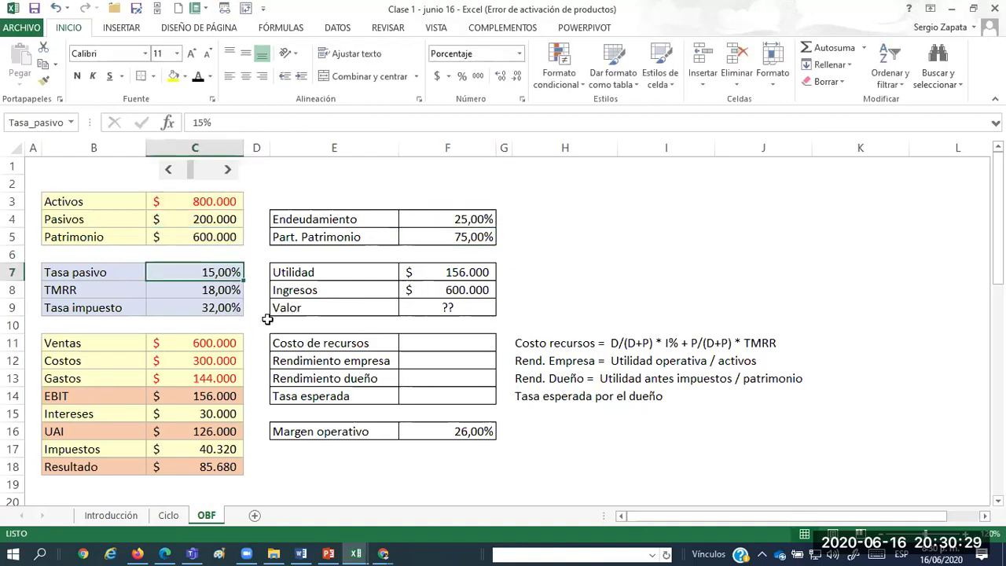
key(F2)
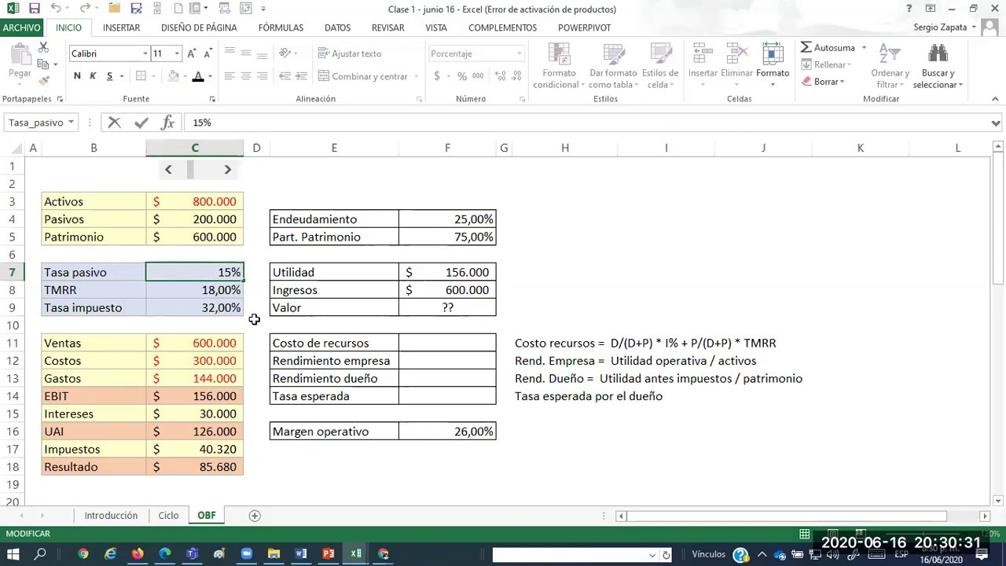
click(225, 288)
click(235, 243)
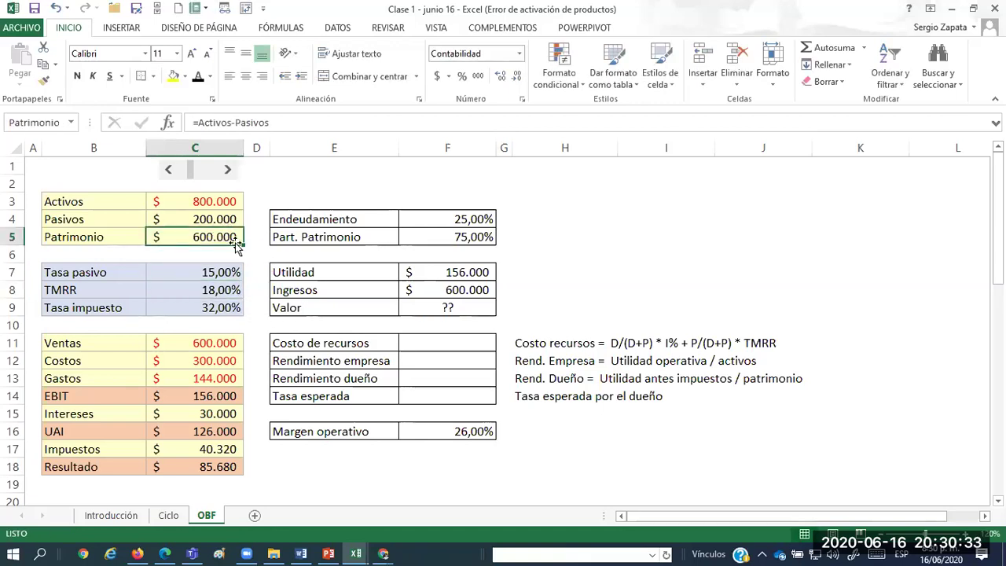
click(227, 288)
key(F2)
click(382, 313)
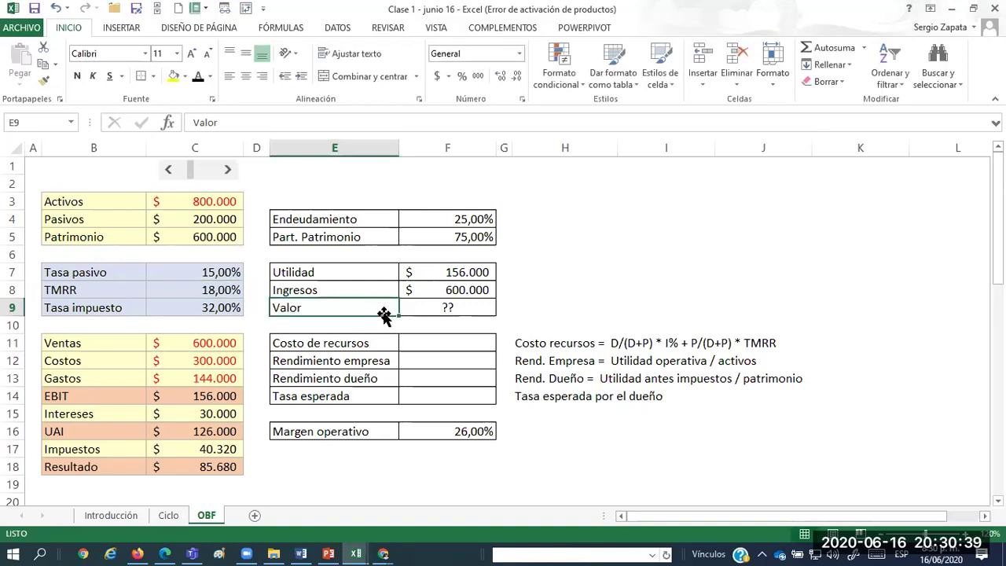
Enter the formula =Pasivos/Activos in the Costo de recursos cell F11.
click(430, 336)
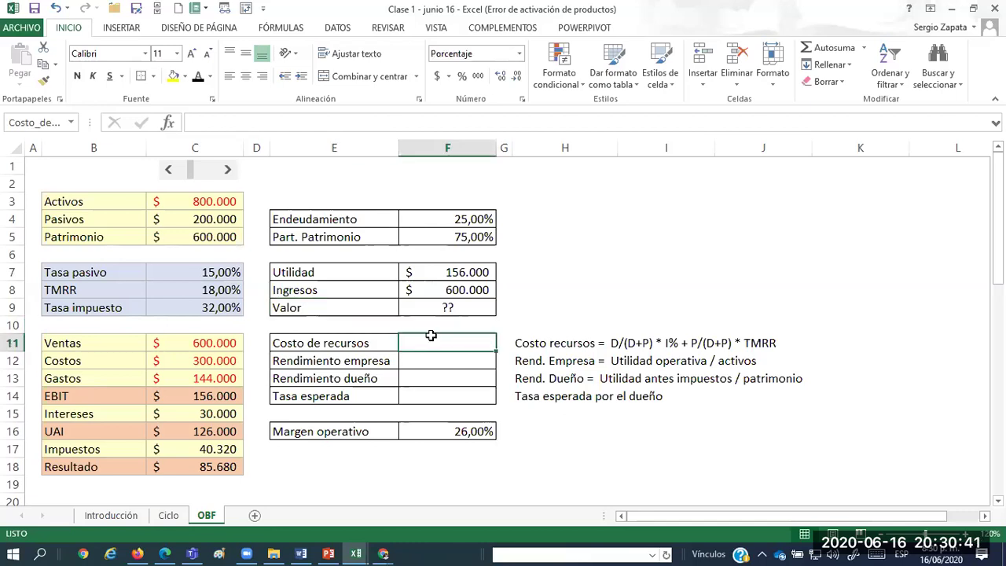
text(=)
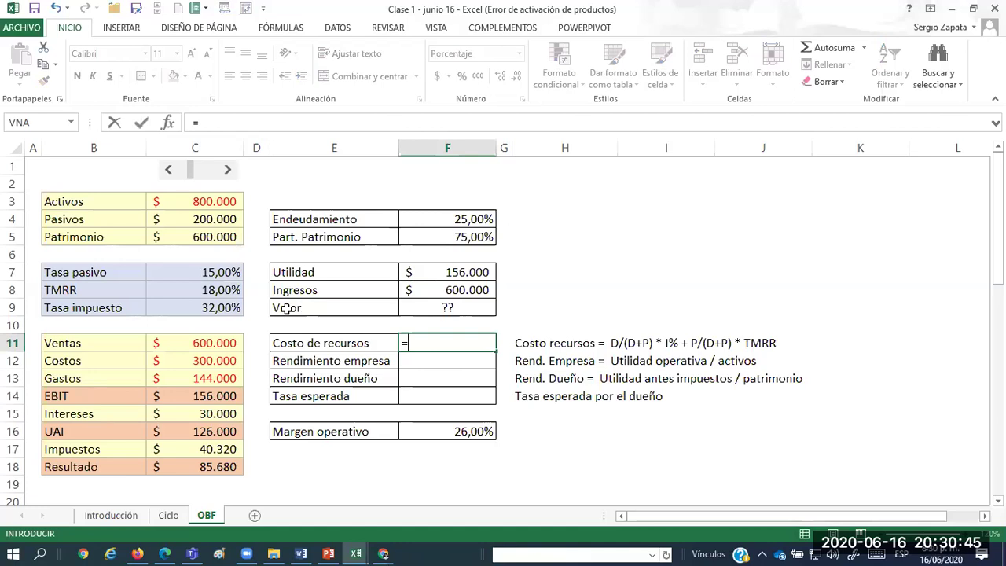
click(208, 221)
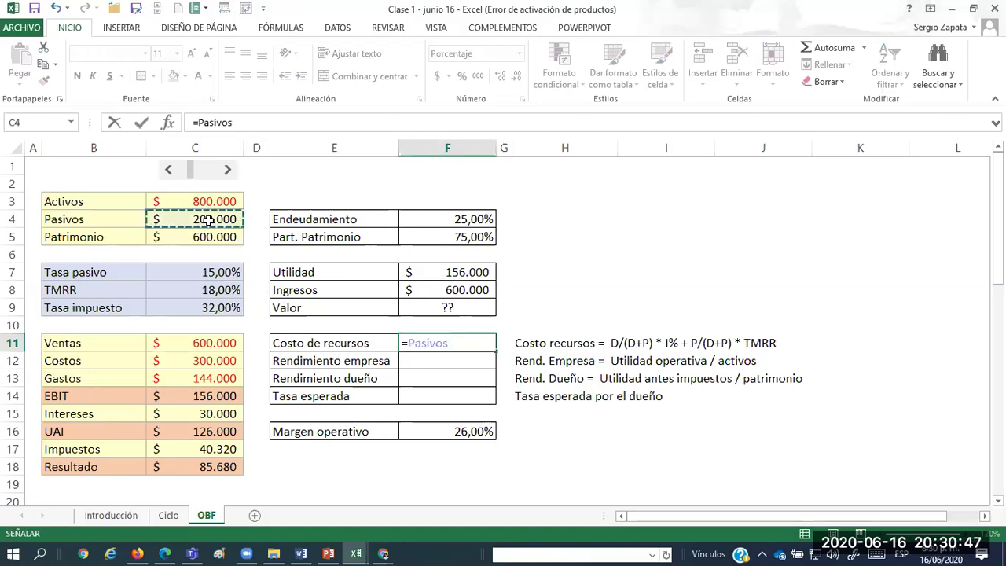
text(/)
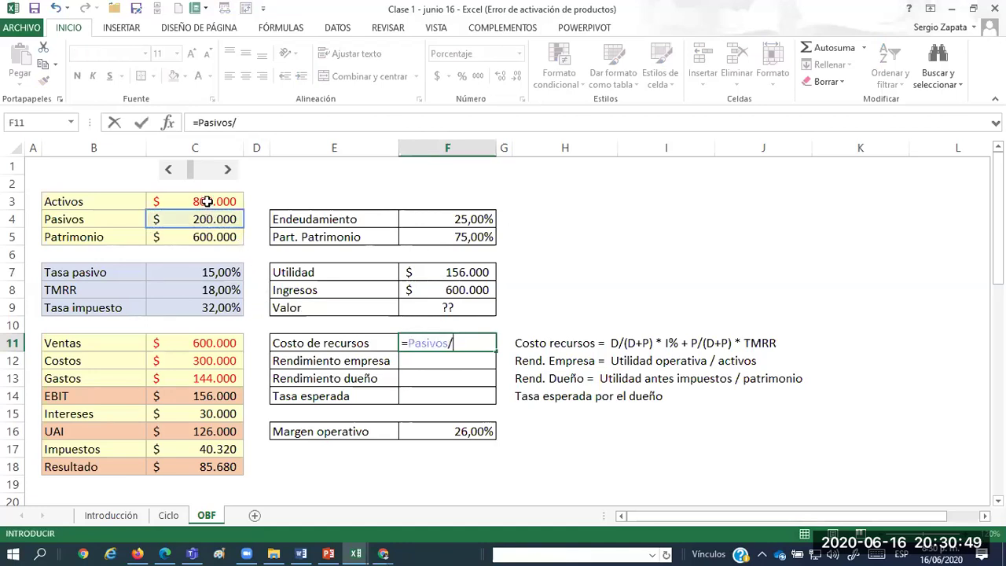
click(207, 201)
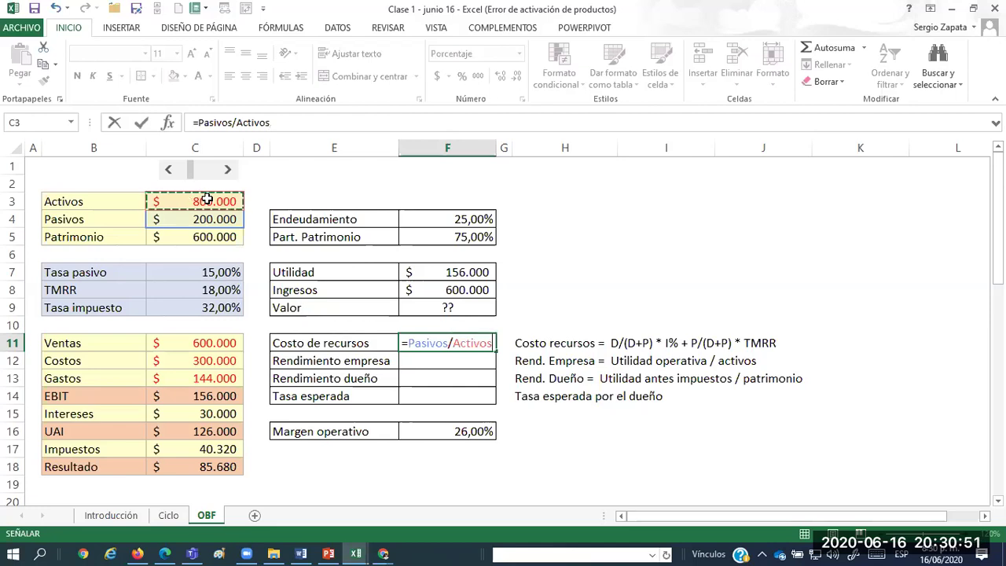
key(ctrl+Return)
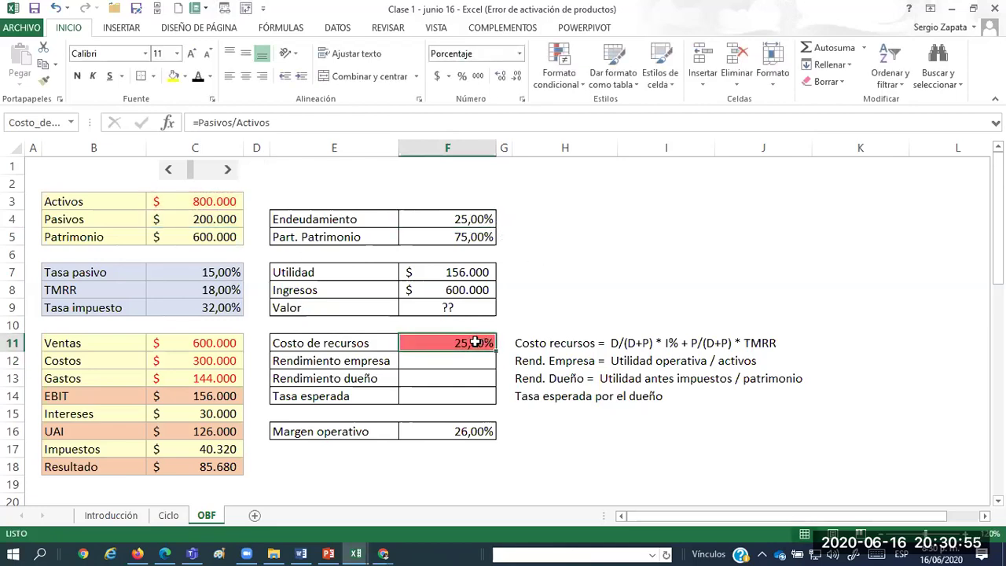
Replace the Costo de recursos formula in F11 with =Patrimonio/Activos and compare it with the Part. Patrimonio ratio.
text(=)
click(212, 230)
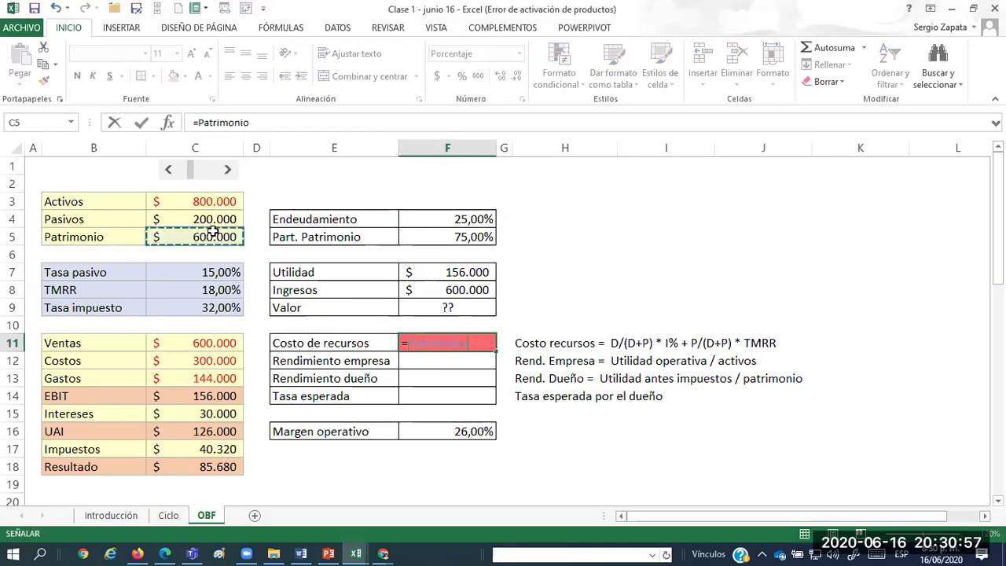
text(/)
click(223, 199)
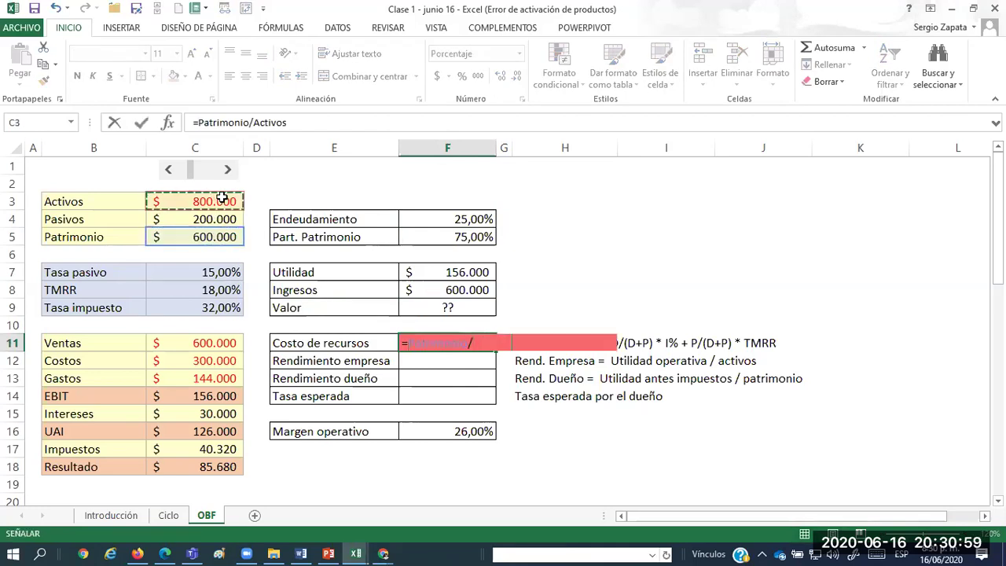
key(Return)
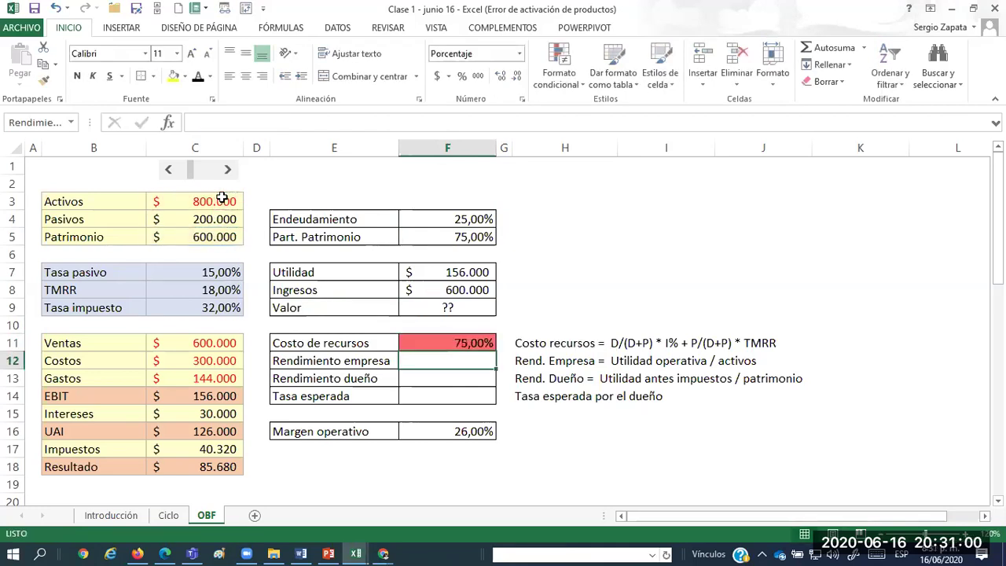
click(462, 237)
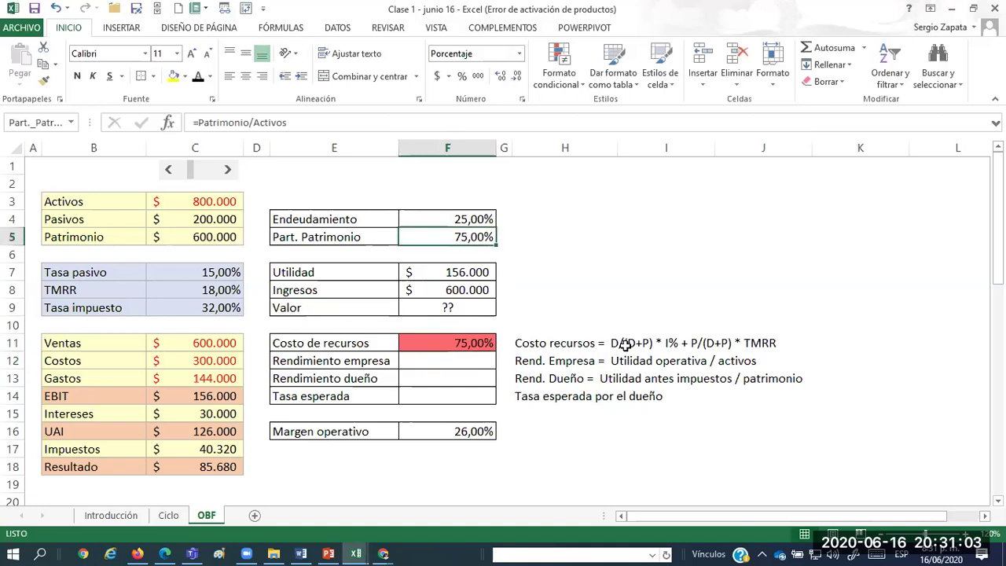
Write the notes "Endeudamiento = D / (D+P)" in H4 and "Part. Patrimonio = P / (D+P)" in H5.
click(553, 218)
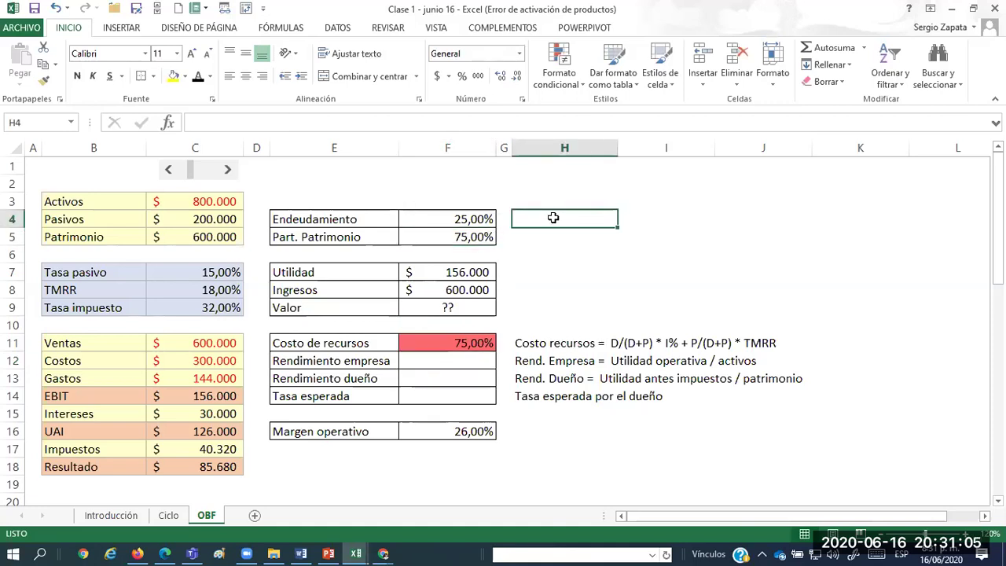
text(Endeudamiento = D /)
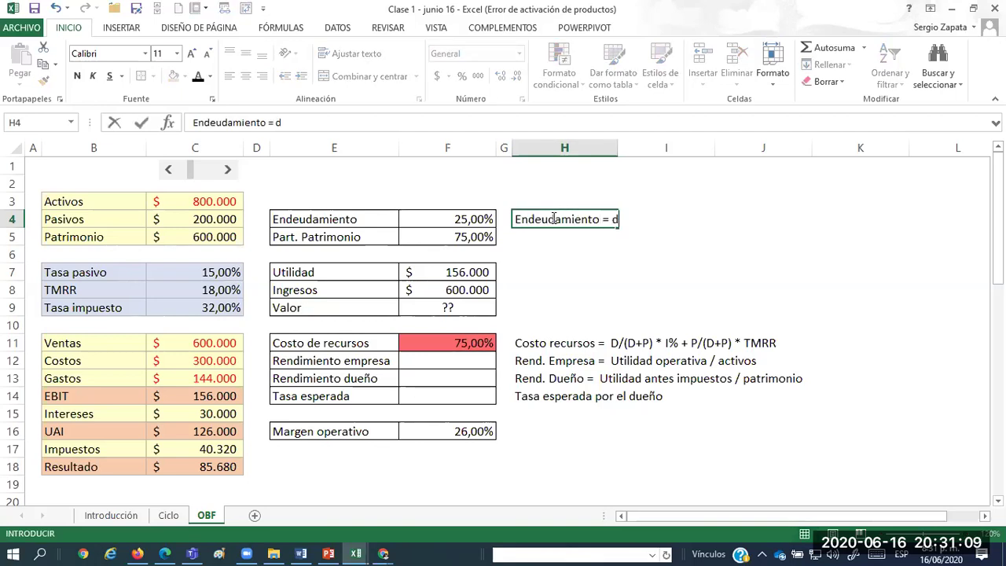
text( (D+P))
key(Return)
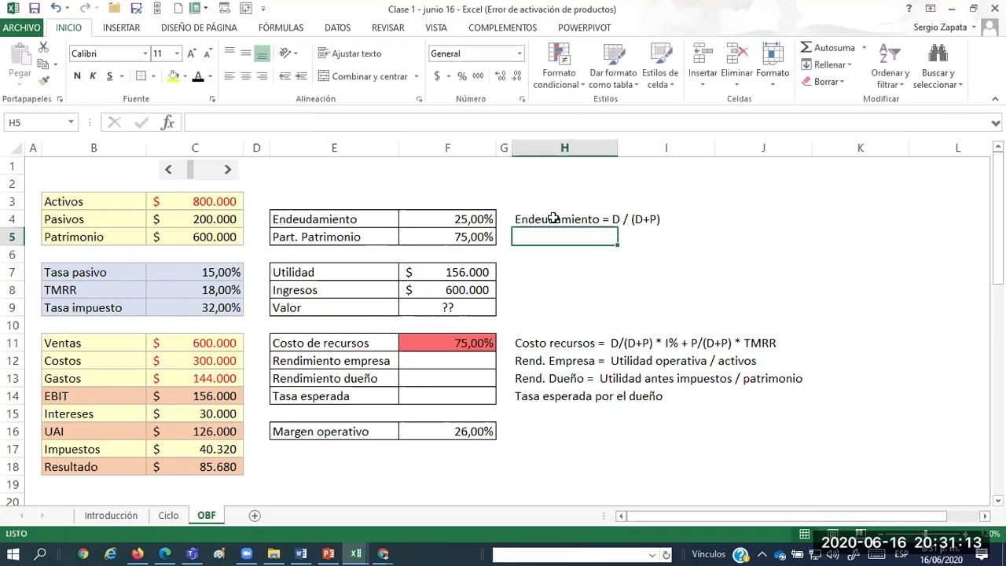
text(Part.)
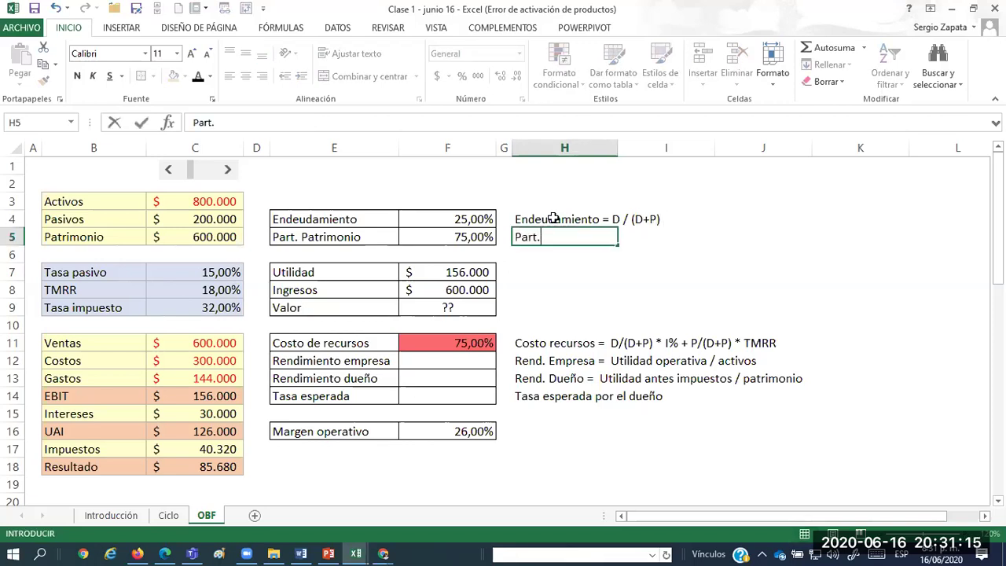
text( patrimonio)
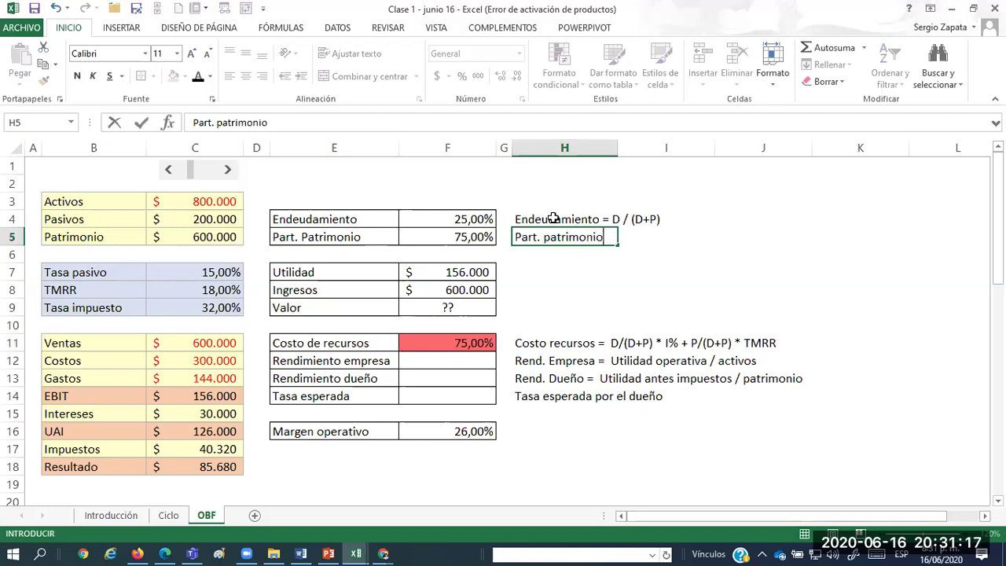
text( =P / (D+P))
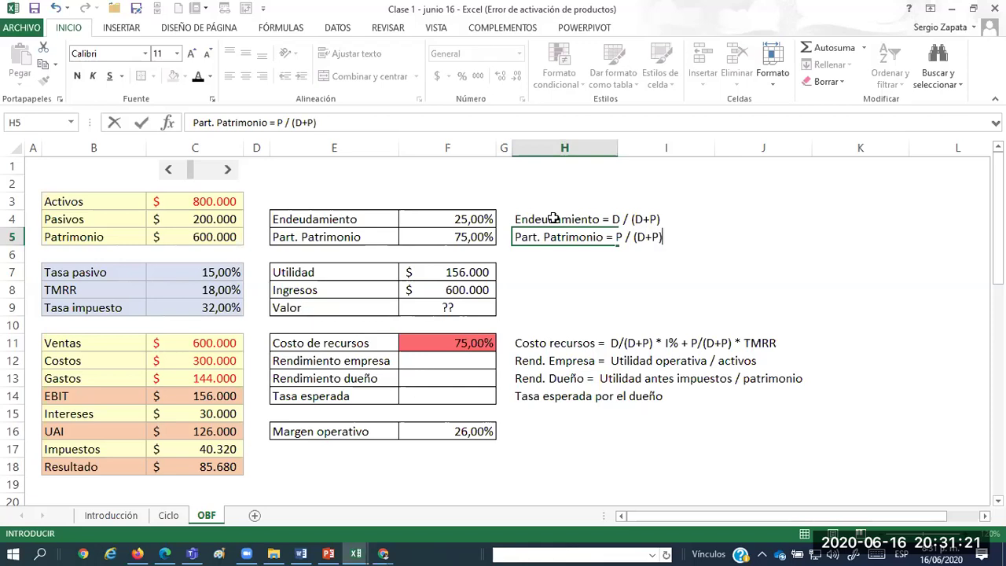
key(Return)
Clear the trial formula from the Costo de recursos cell F11.
key(Down)
key(Down)
key(Down)
key(Down)
key(Down)
key(Down)
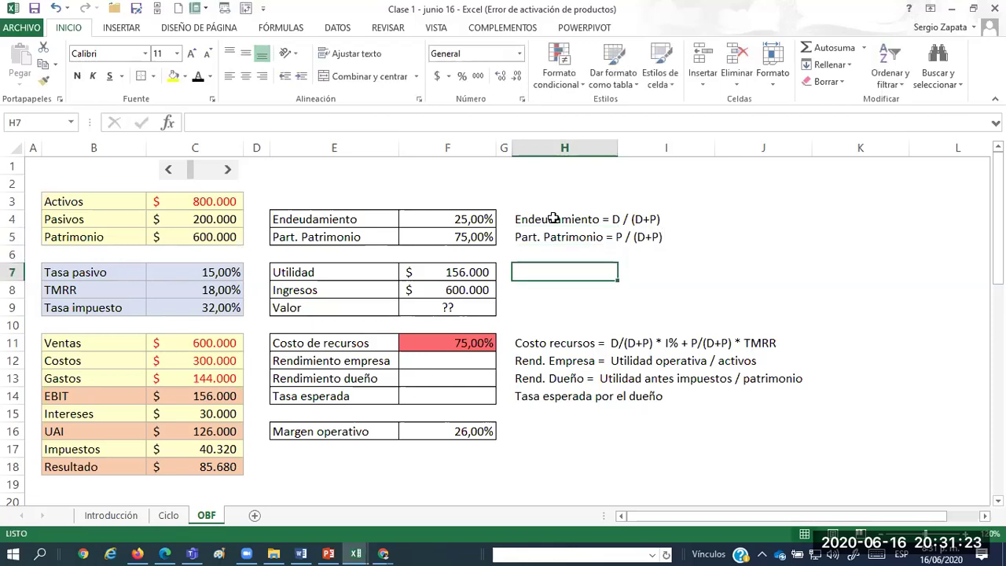
key(Left)
key(Left)
key(Up)
key(Delete)
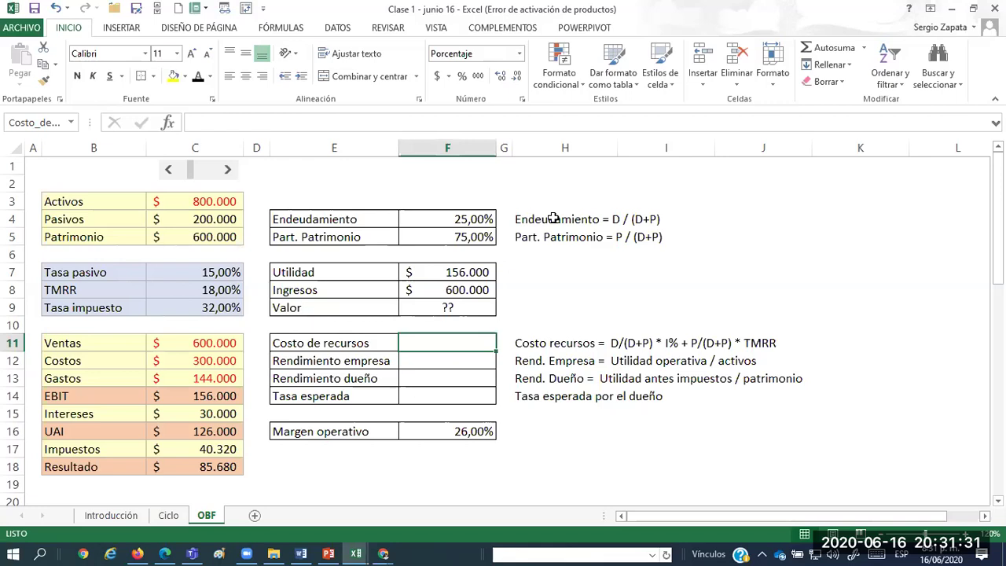
click(542, 342)
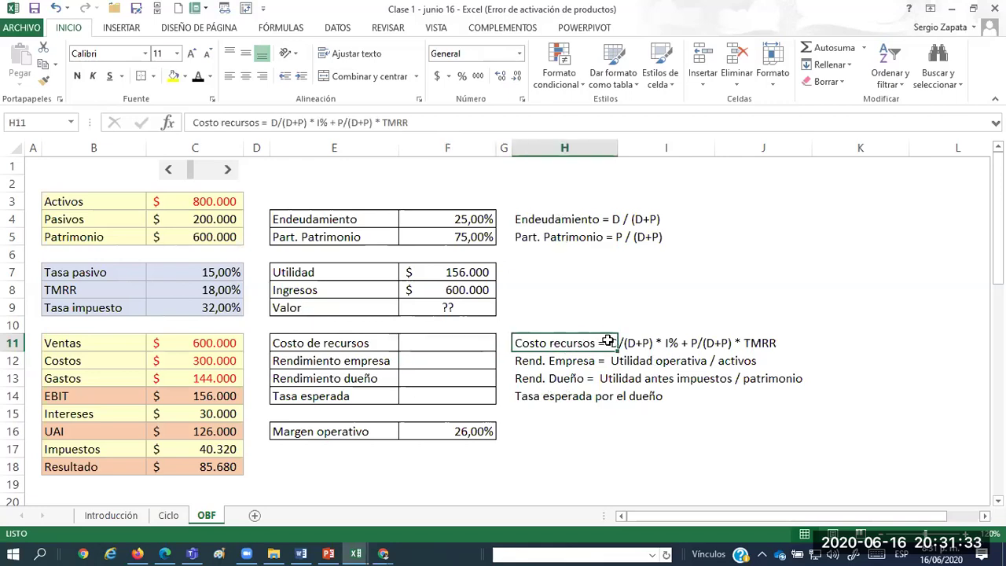
click(448, 342)
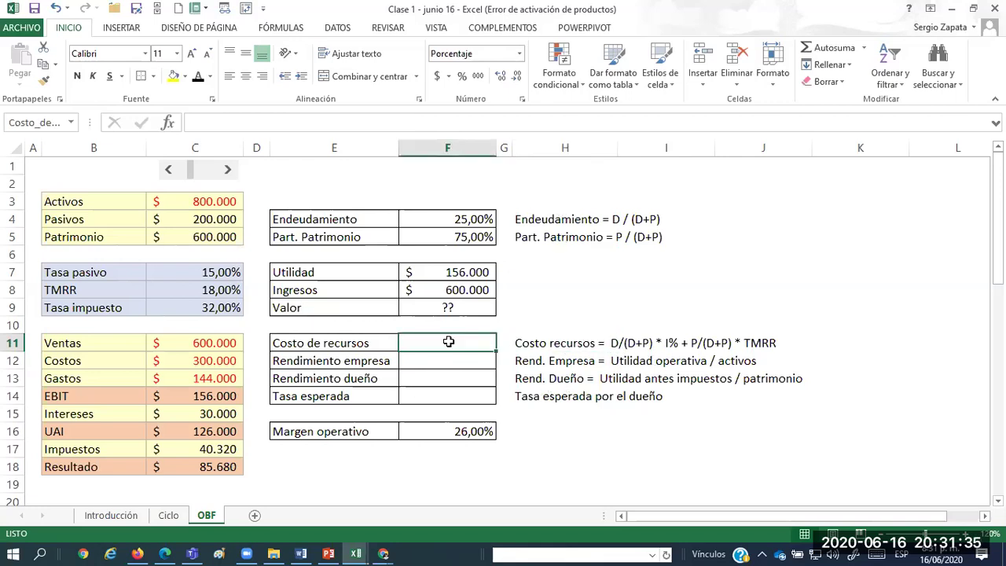
text(=)
click(477, 218)
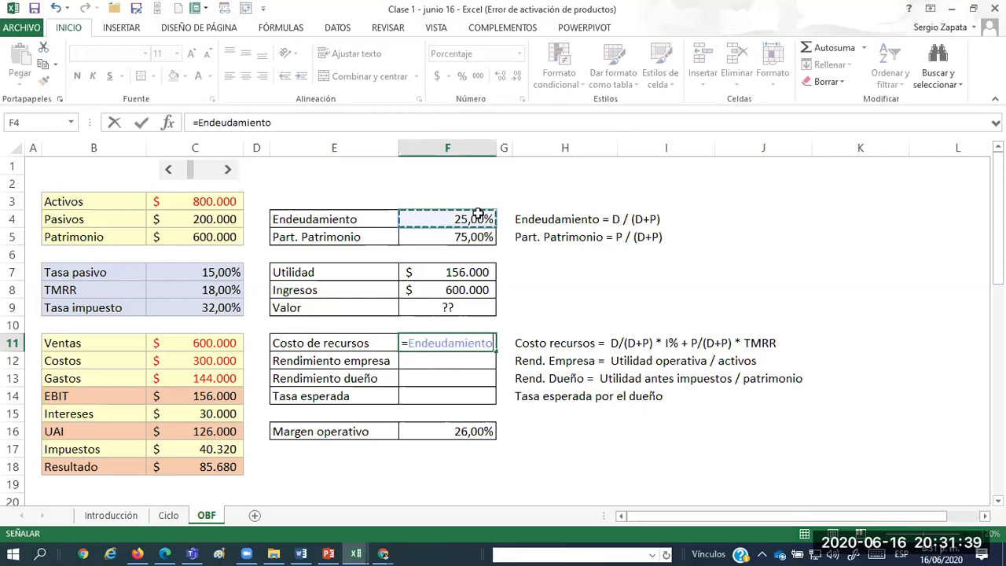
text(+)
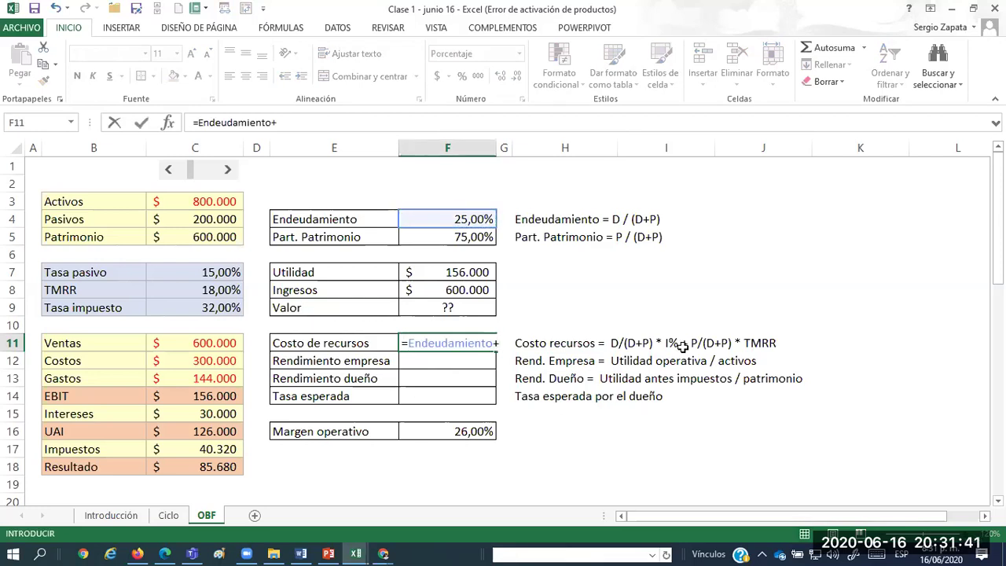
click(467, 238)
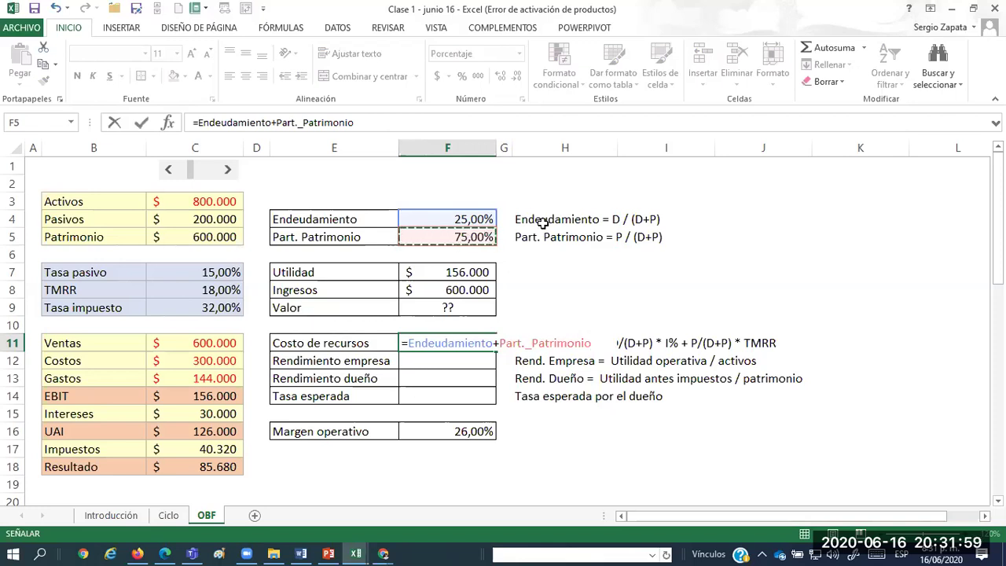
click(273, 122)
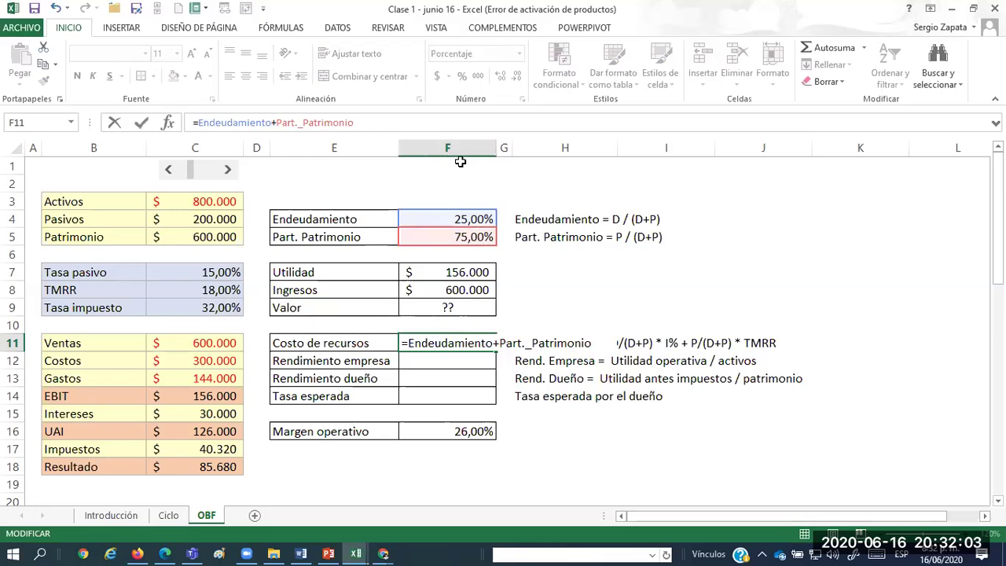
text(*)
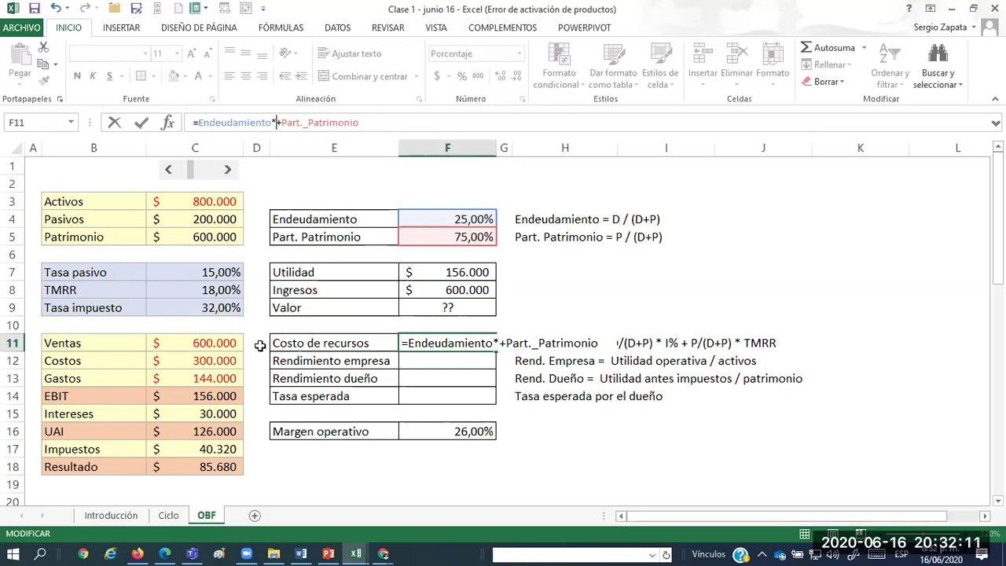
click(228, 279)
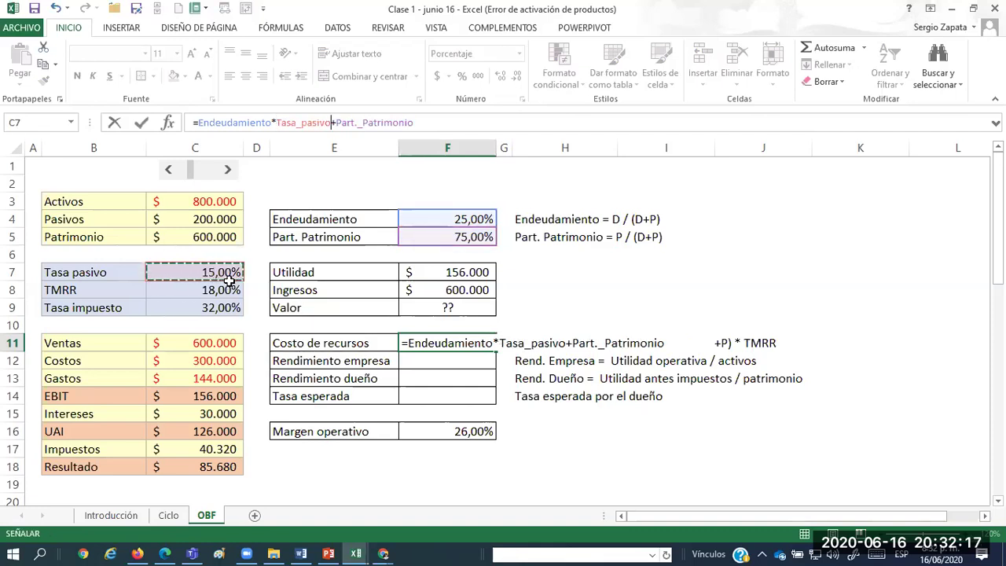
key(Escape)
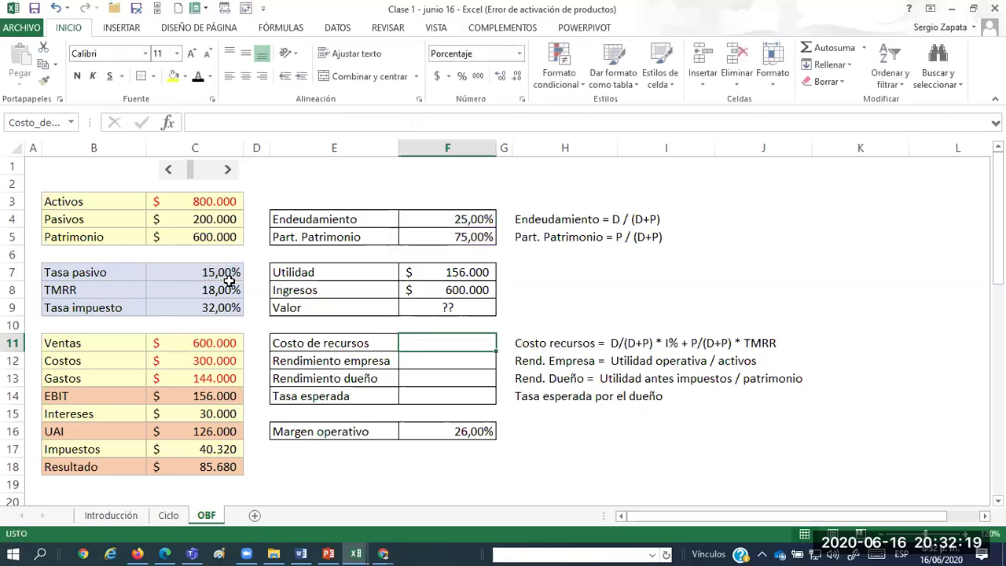
Move the Costo recursos formula note from H11 up to H10.
key(Right)
key(Right)
key(ctrl+x)
key(Up)
key(ctrl+v)
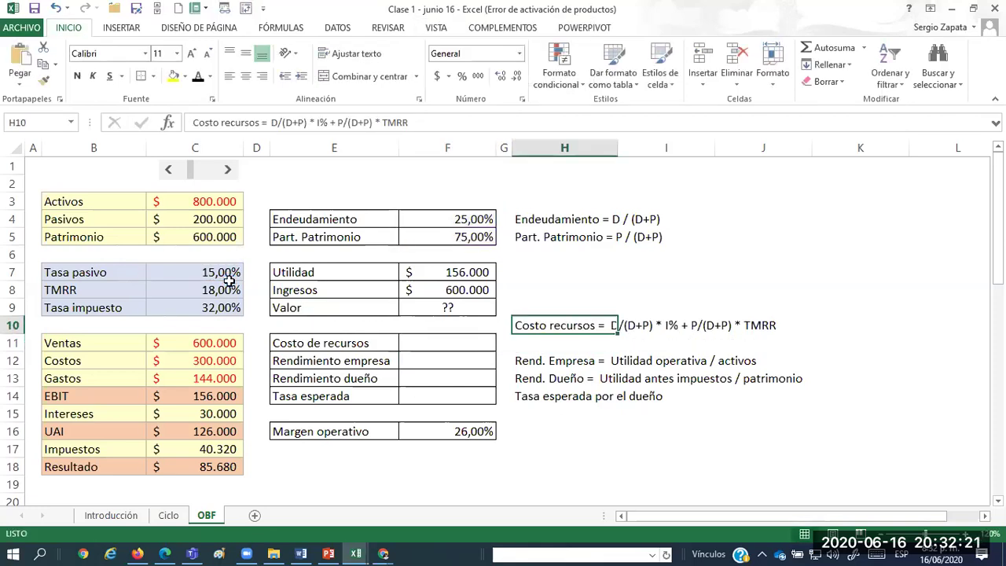
Enter the formula =Endeudamiento*Tasa_pasivo+Part._Patrimonio*TMRR in the Costo de recursos cell F11.
key(Down)
key(Left)
key(Left)
text(=)
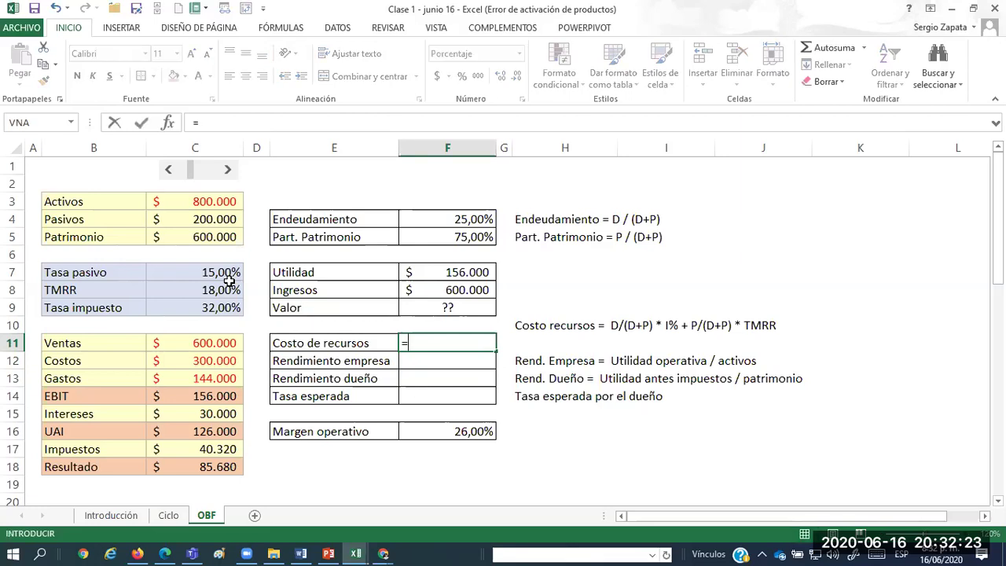
click(425, 218)
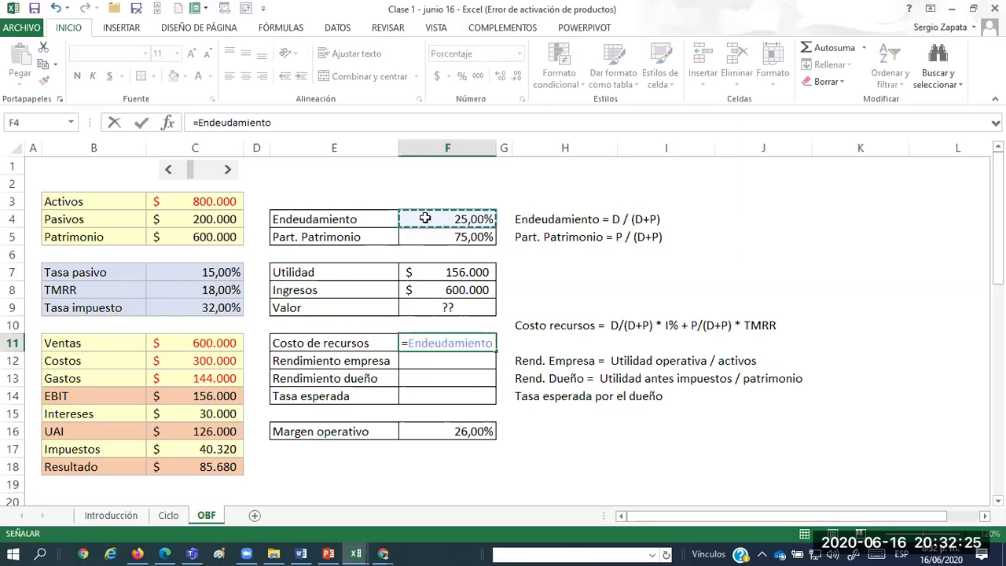
text(*)
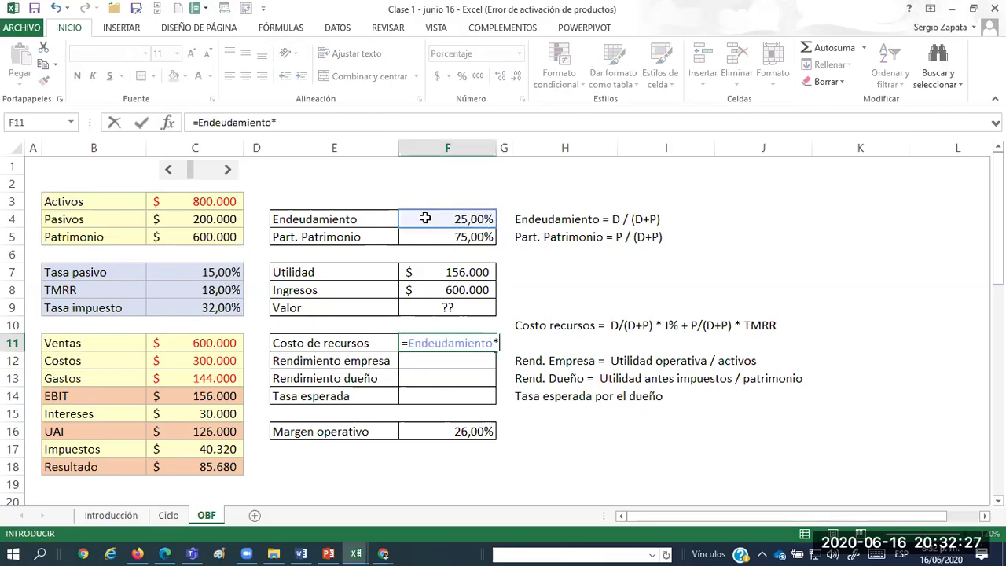
click(211, 267)
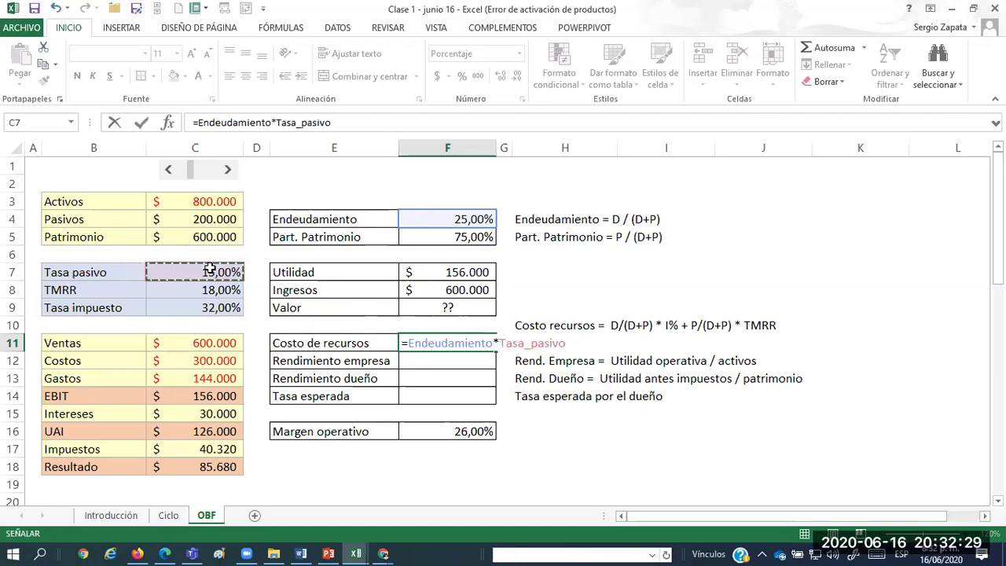
text(+)
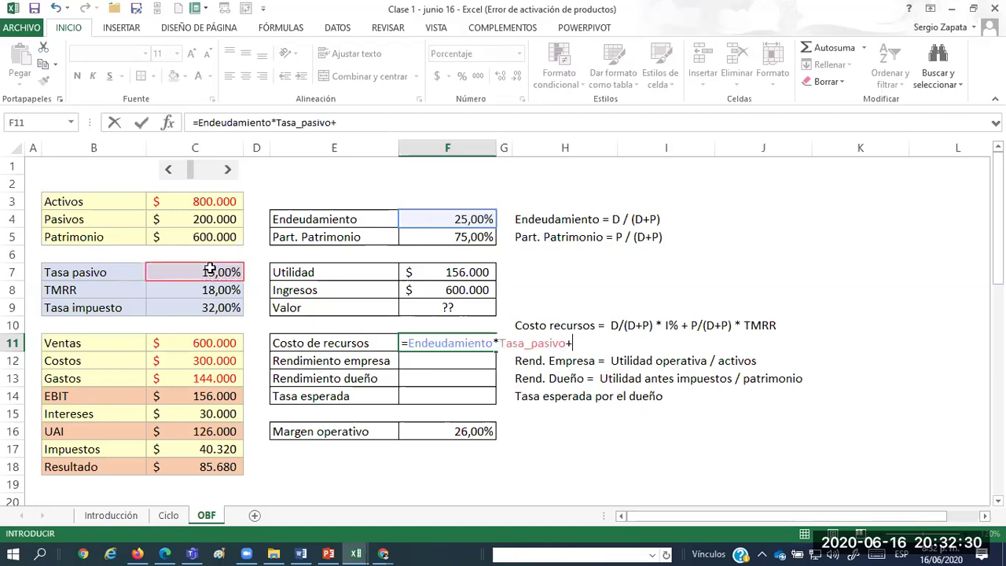
click(434, 234)
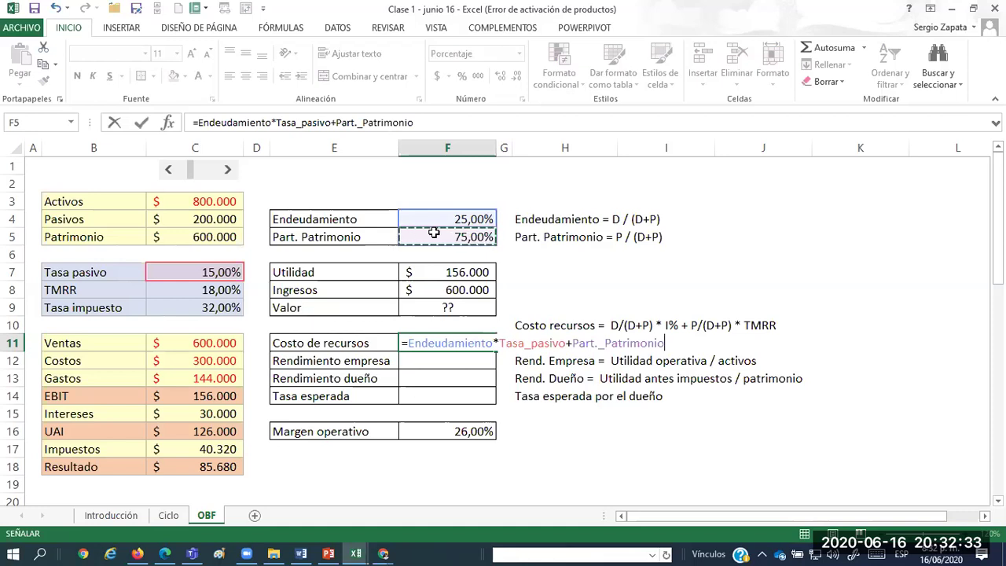
text(*)
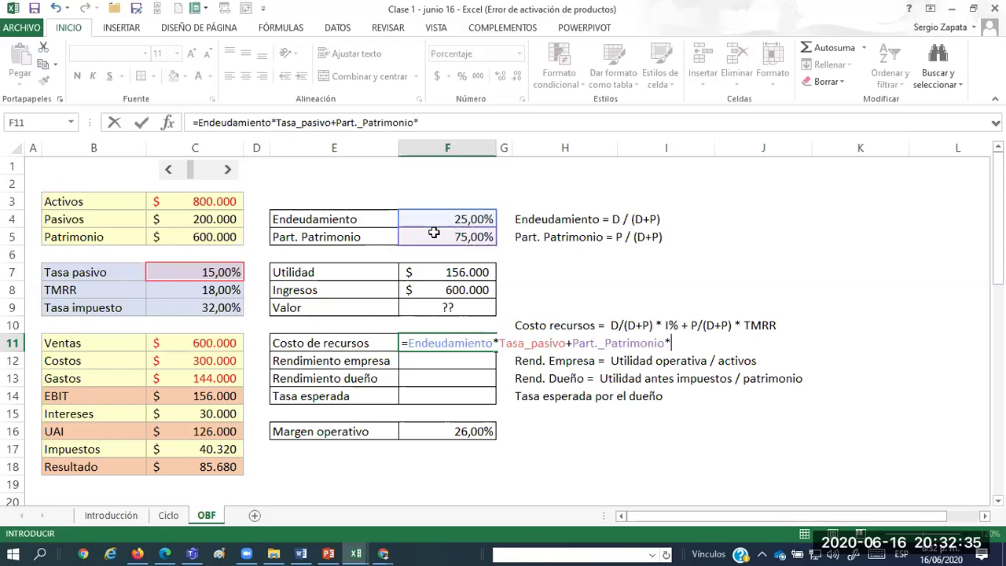
click(214, 285)
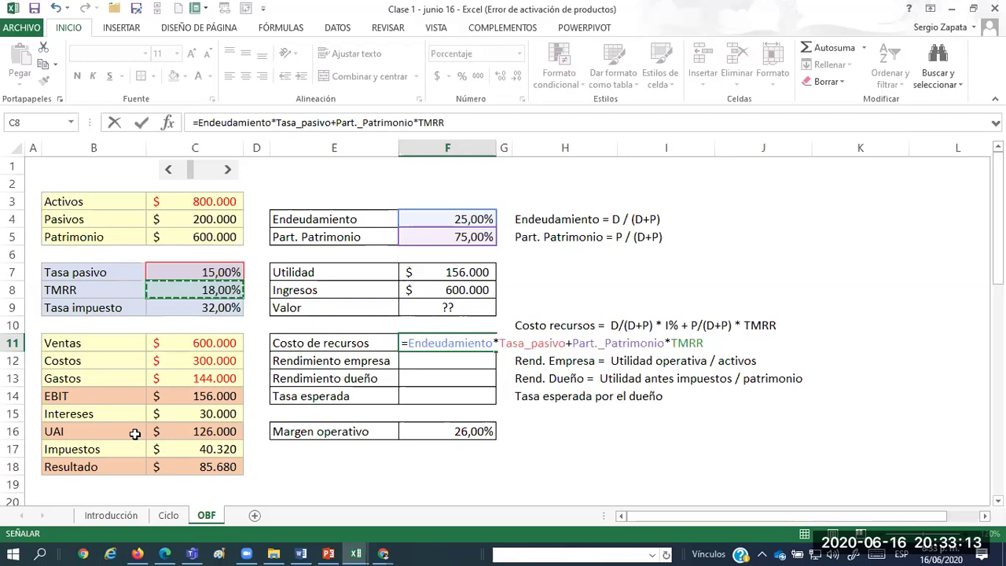
key(Return)
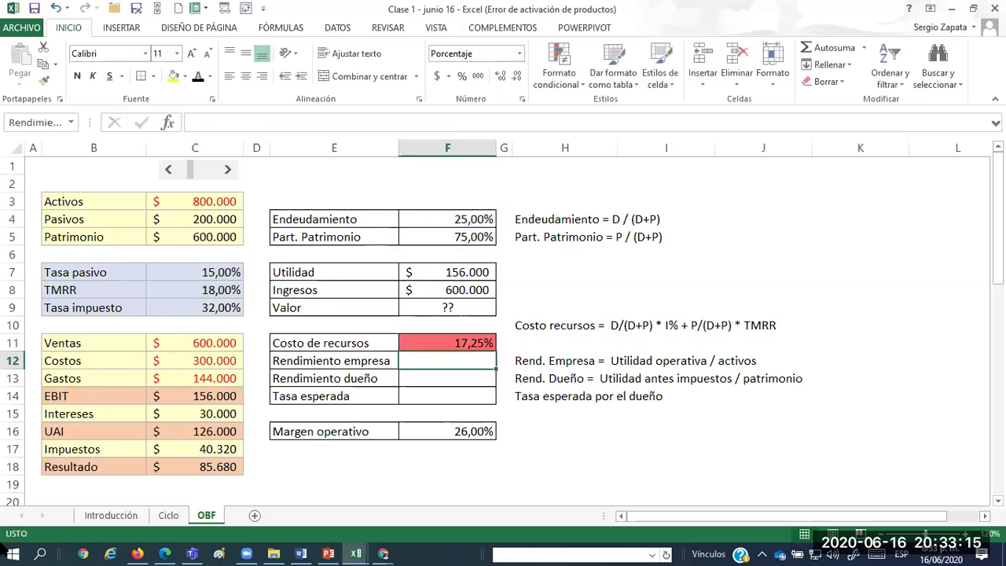
Test the Costo de recursos formula by varying the debt level between 0% and 95%, ending at 0%.
click(172, 172)
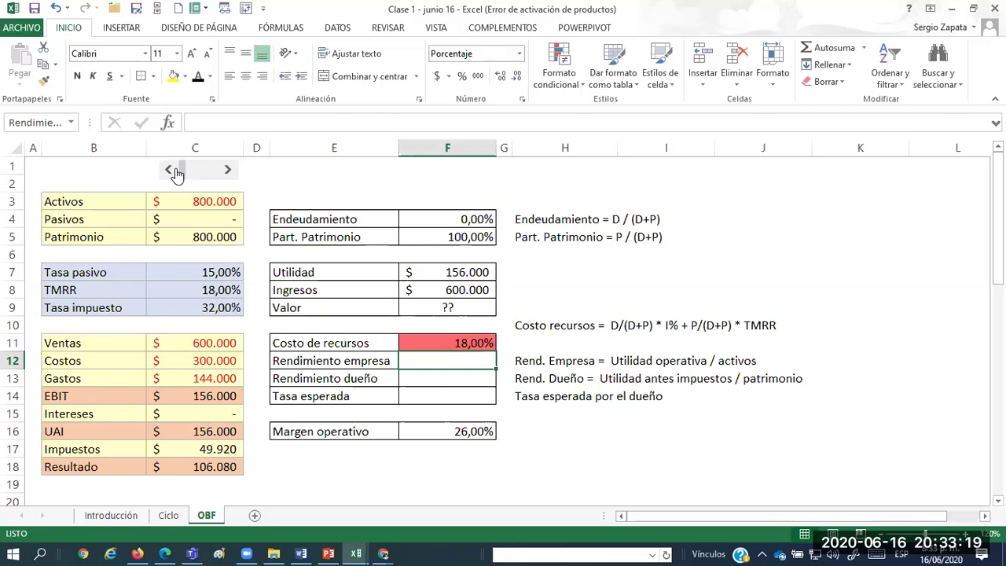
click(223, 171)
drag(224, 172, 224, 172)
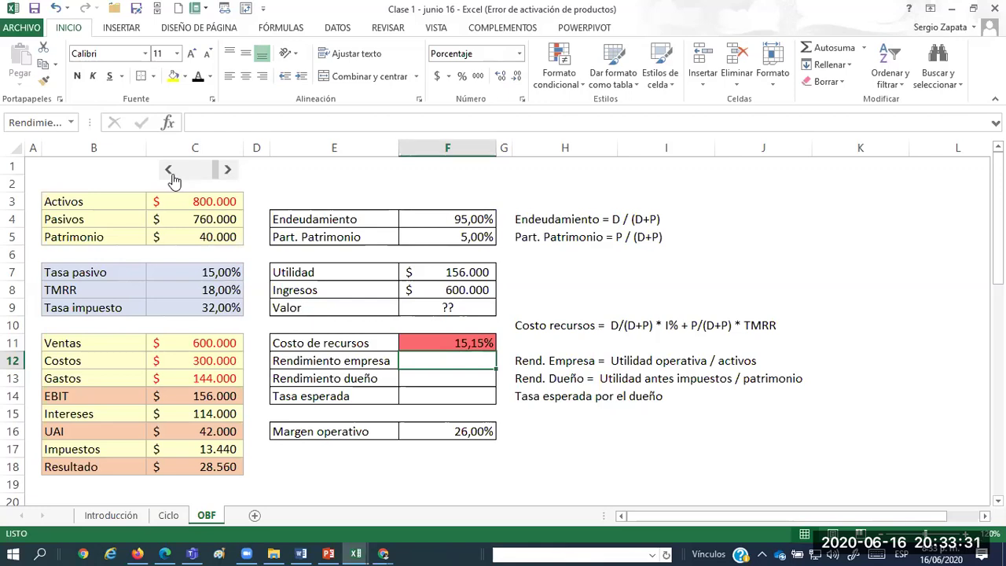
drag(174, 179, 174, 179)
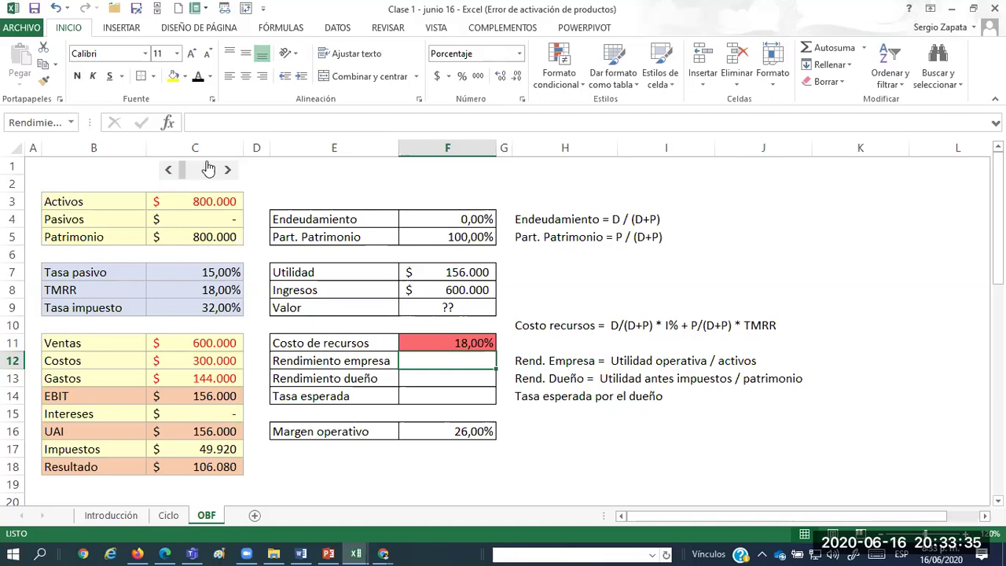
drag(226, 170, 169, 178)
click(170, 180)
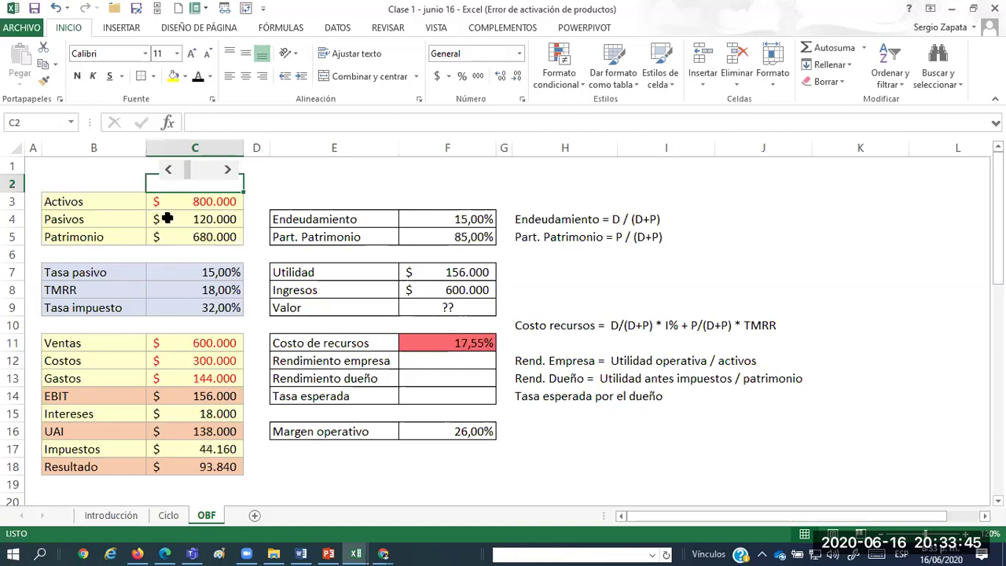
click(168, 176)
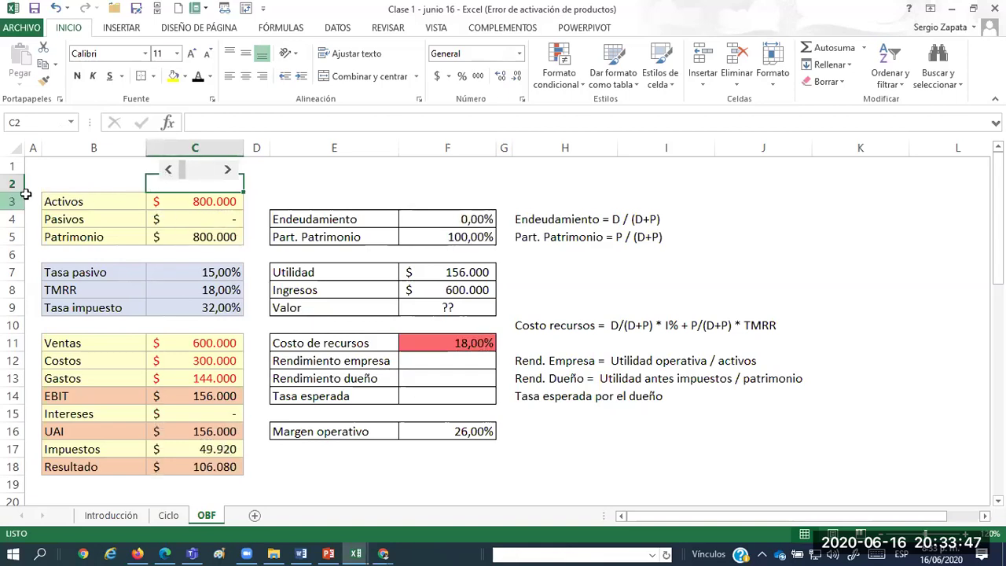
Reduce the height of row 2 and try the debt control by raising Endeudamiento to 75% and returning it to 0%.
drag(21, 189, 20, 180)
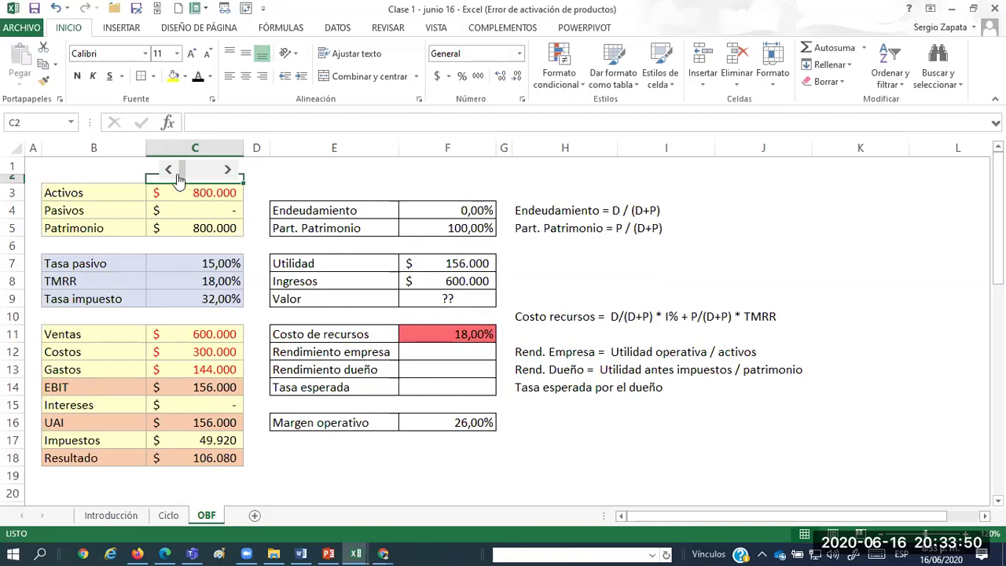
click(227, 171)
click(227, 172)
click(228, 171)
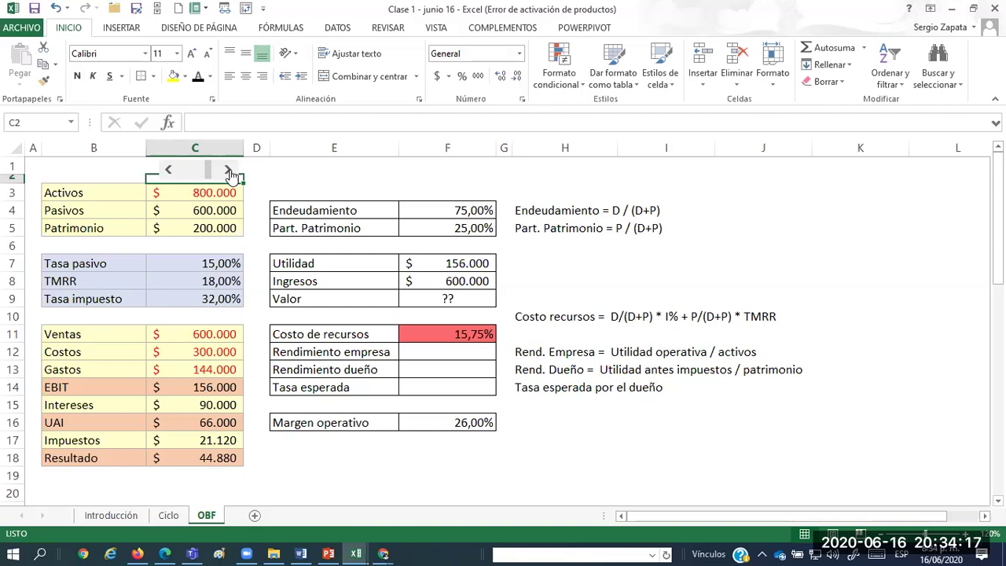
click(180, 174)
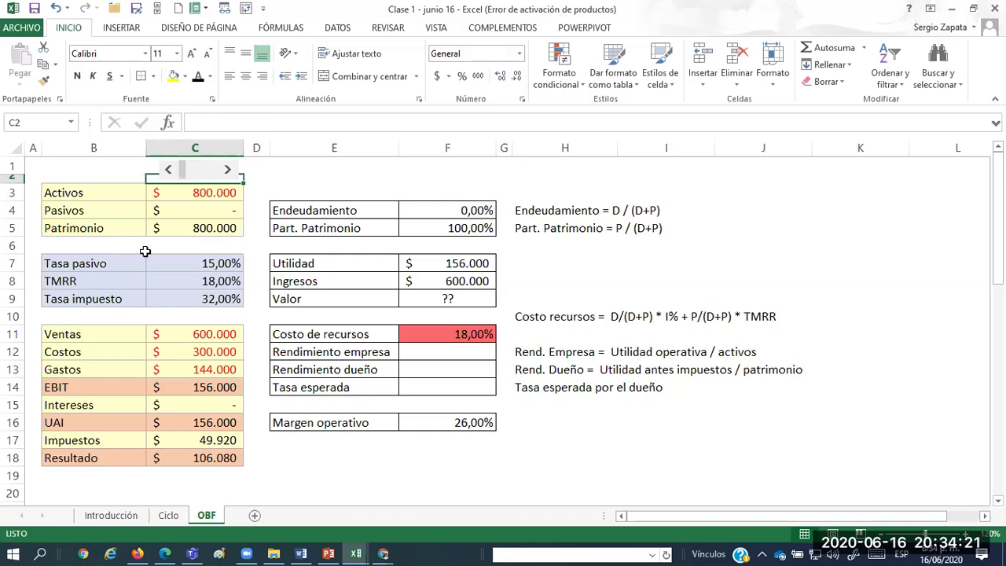
Raise Endeudamiento in small increments to 55% to observe Costo de recursos, and return it to 0%.
click(228, 173)
click(228, 173)
click(228, 173)
click(228, 172)
click(228, 173)
click(228, 173)
click(228, 173)
click(228, 173)
click(228, 173)
click(227, 173)
click(228, 173)
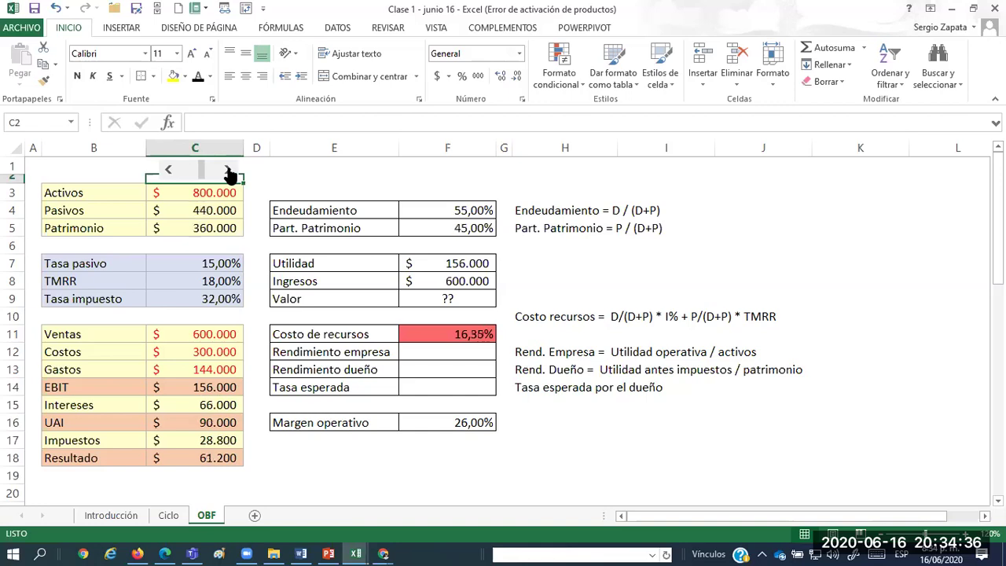
click(170, 176)
drag(170, 178, 169, 176)
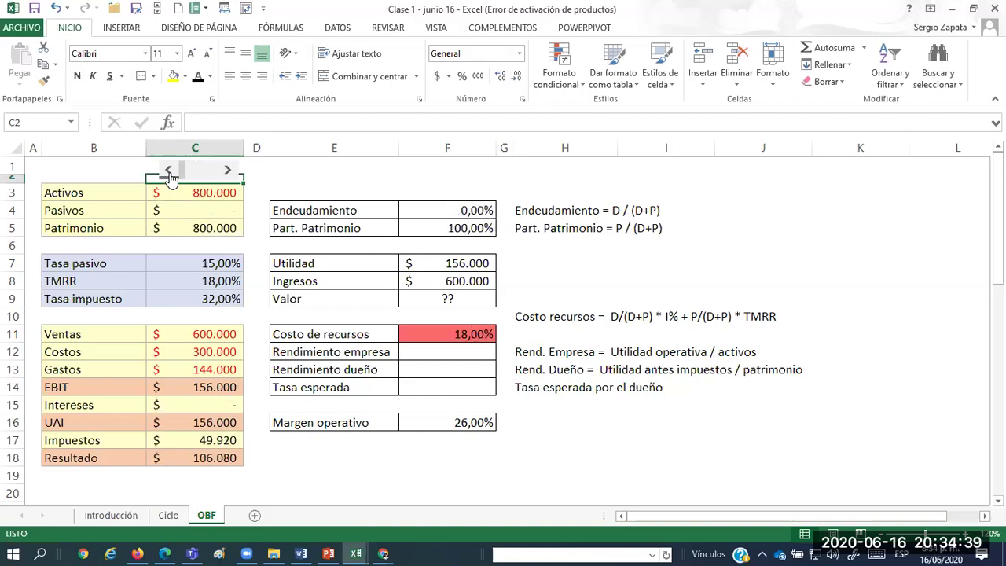
Set the debt level to 45% Endeudamiento and compare the Tasa pasivo and TMRR rates in C7 and C8.
drag(232, 175, 233, 175)
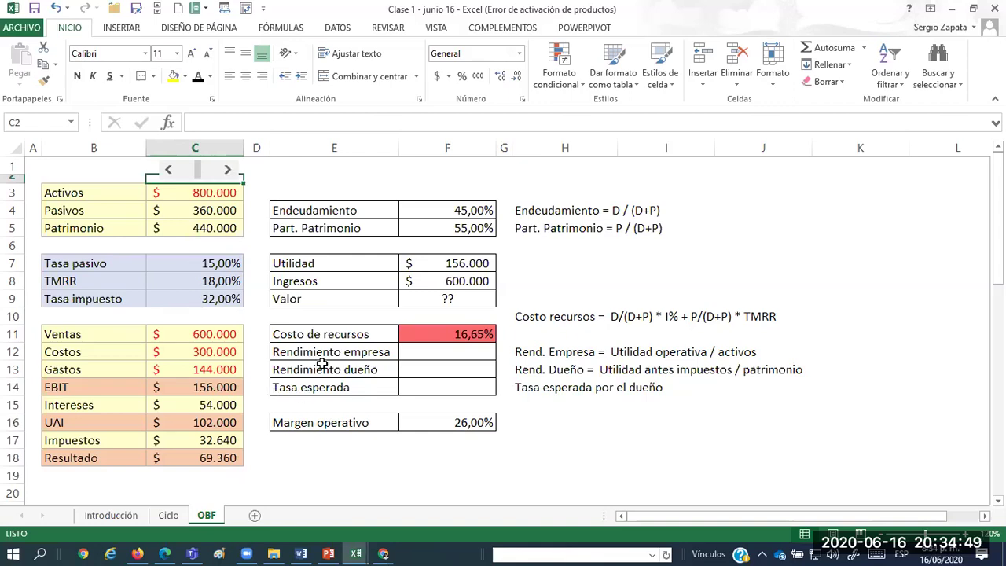
click(214, 268)
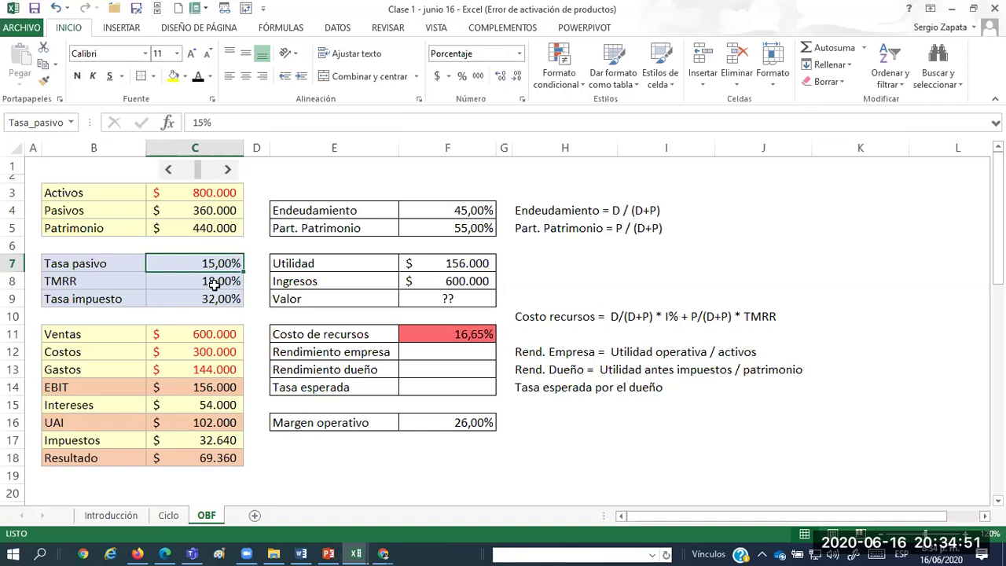
click(214, 283)
click(201, 267)
click(201, 281)
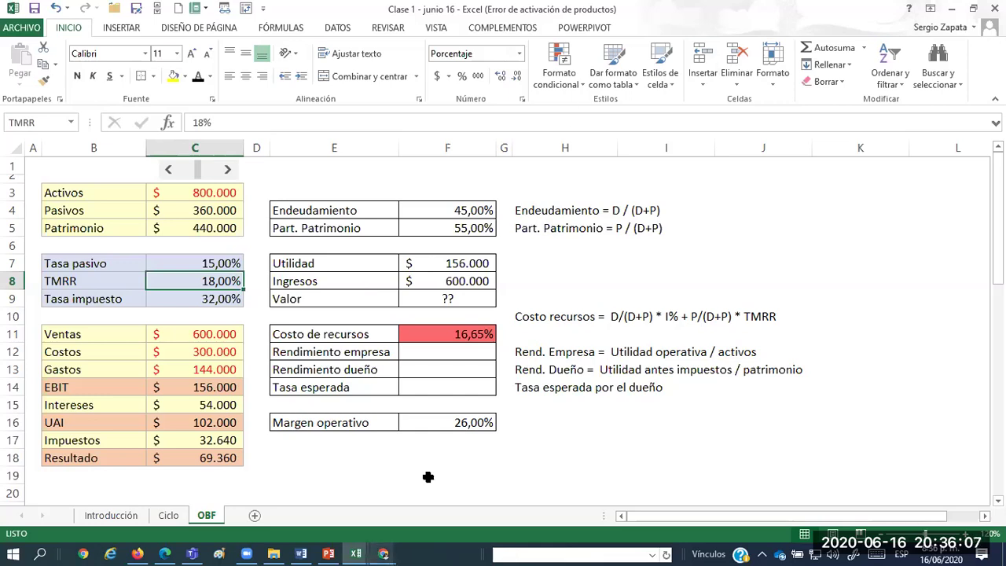
Calculate Rendimiento empresa in F12 with the formula =EBIT/Activos.
click(429, 346)
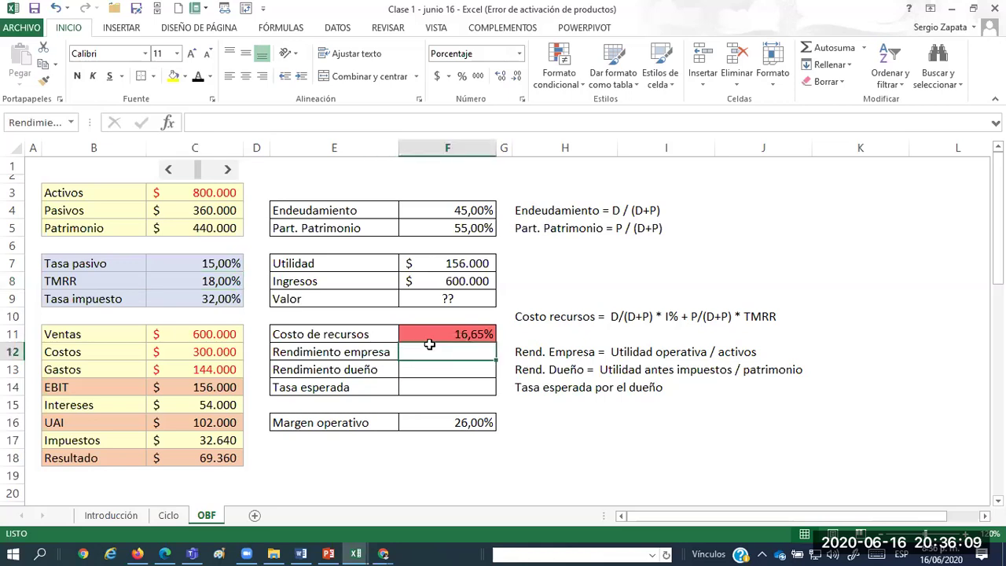
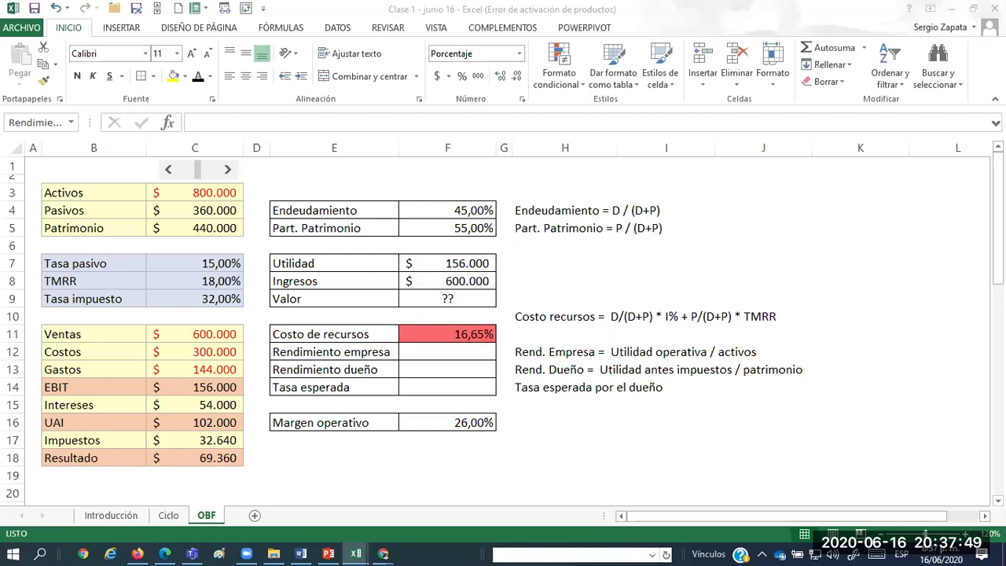
click(480, 349)
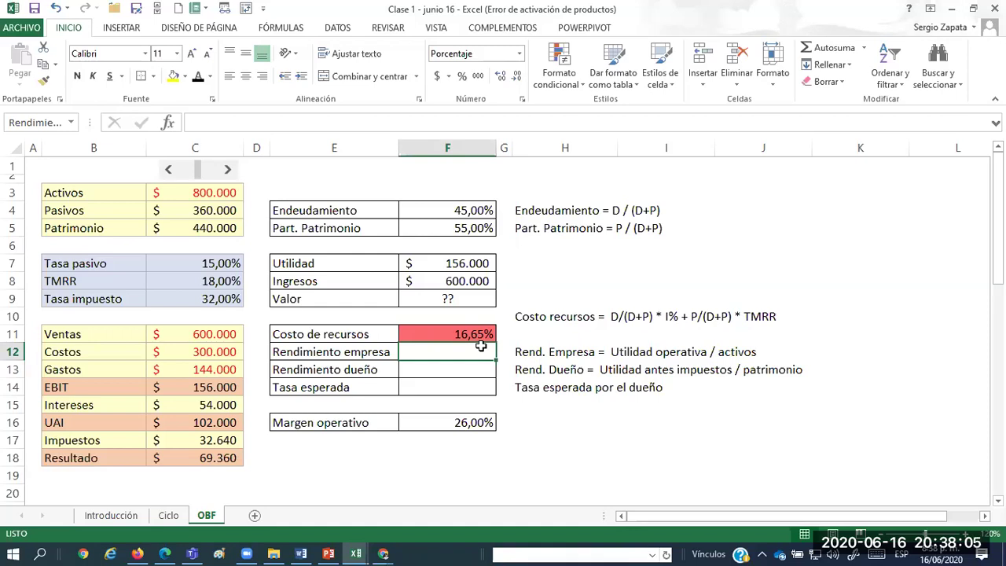
text(=)
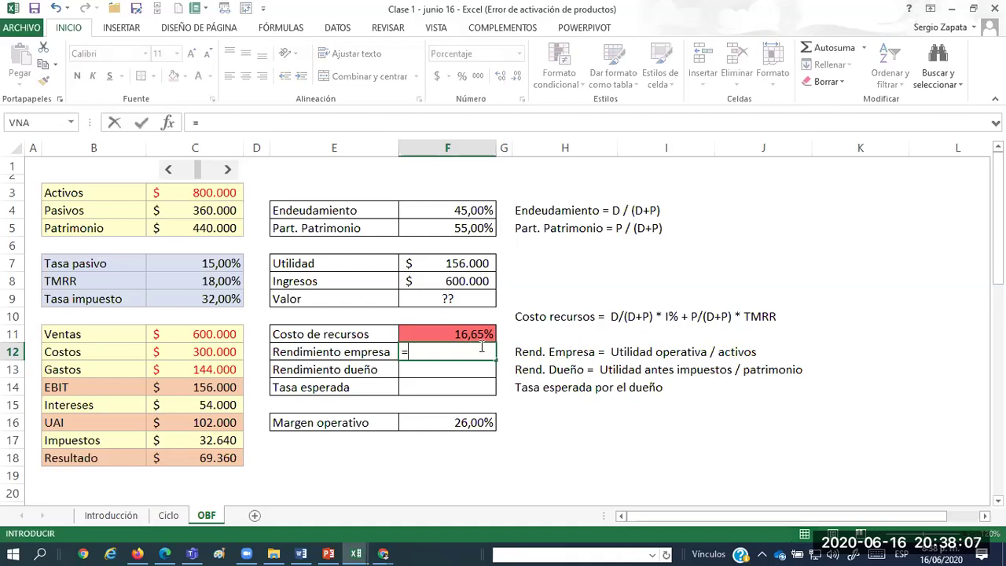
click(201, 385)
text(/)
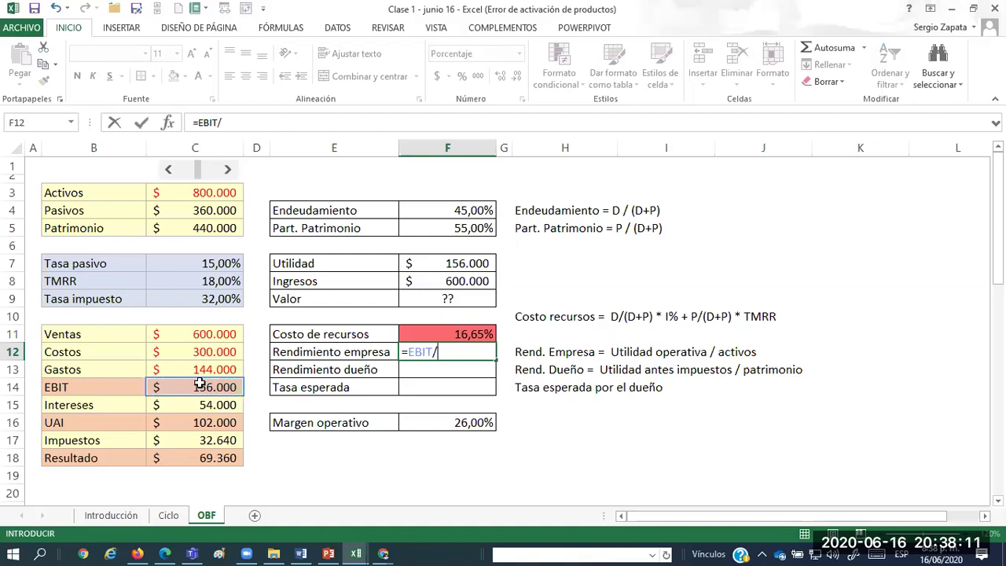
click(202, 193)
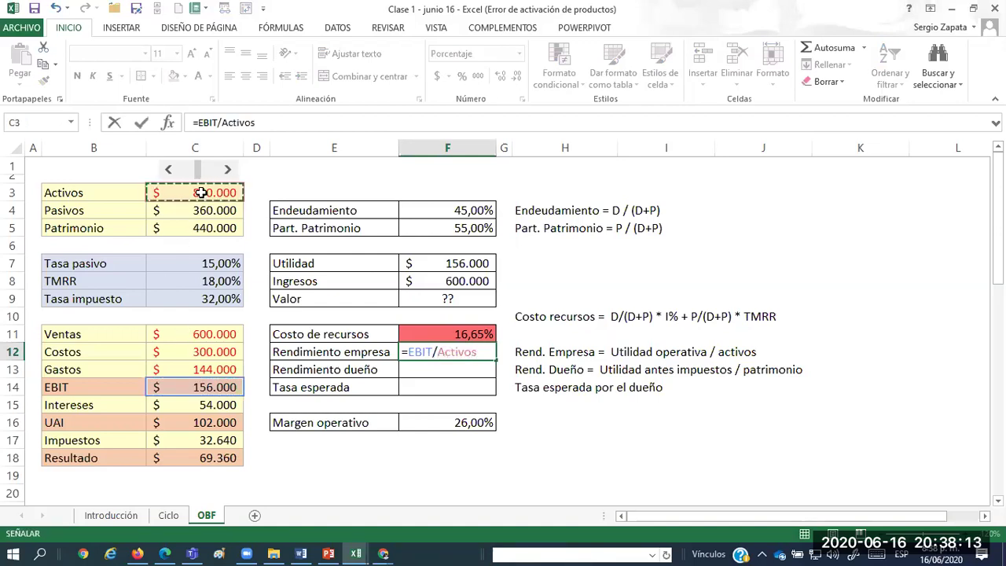
key(ctrl+Return)
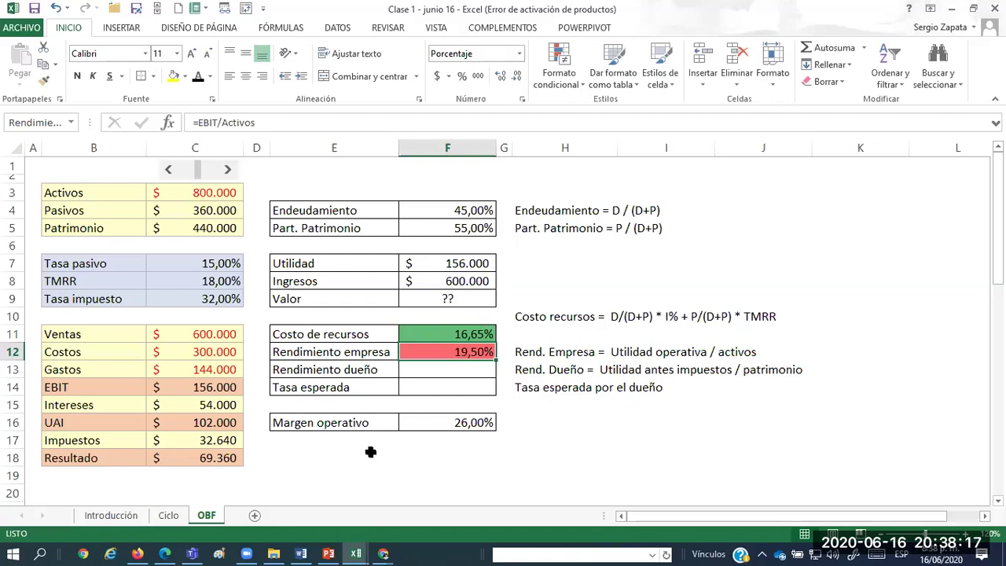
Apply the green-yellow-red colour scale to F11:F14 so that the highest rates are green and the lowest red.
click(448, 334)
drag(448, 334, 445, 385)
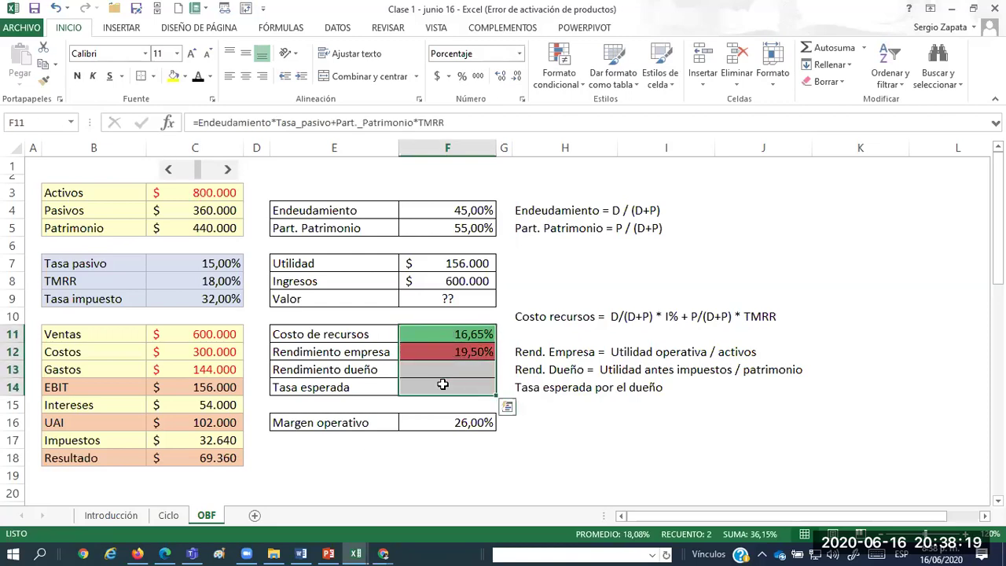
click(560, 74)
mouse_move(597, 206)
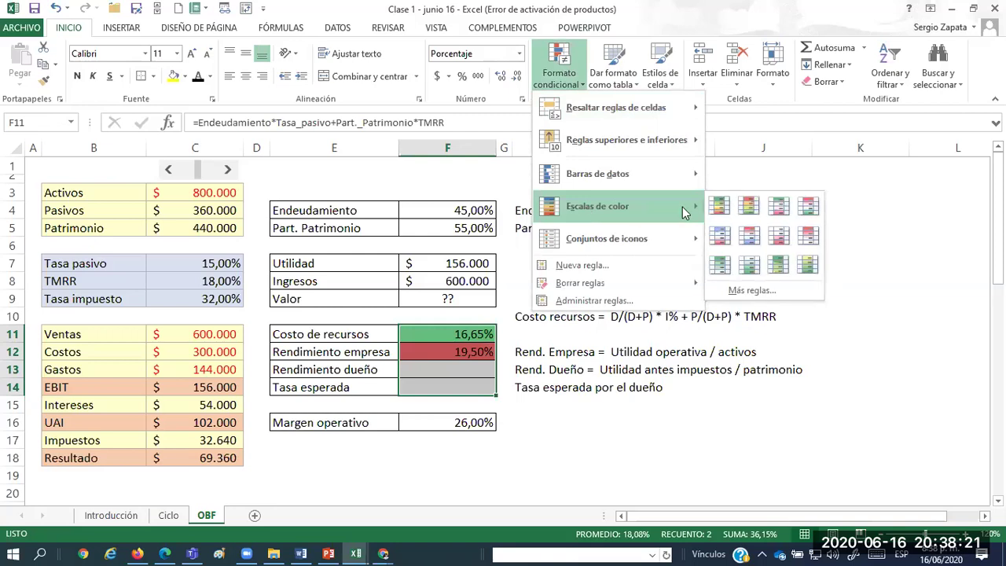
click(722, 207)
click(661, 281)
click(763, 244)
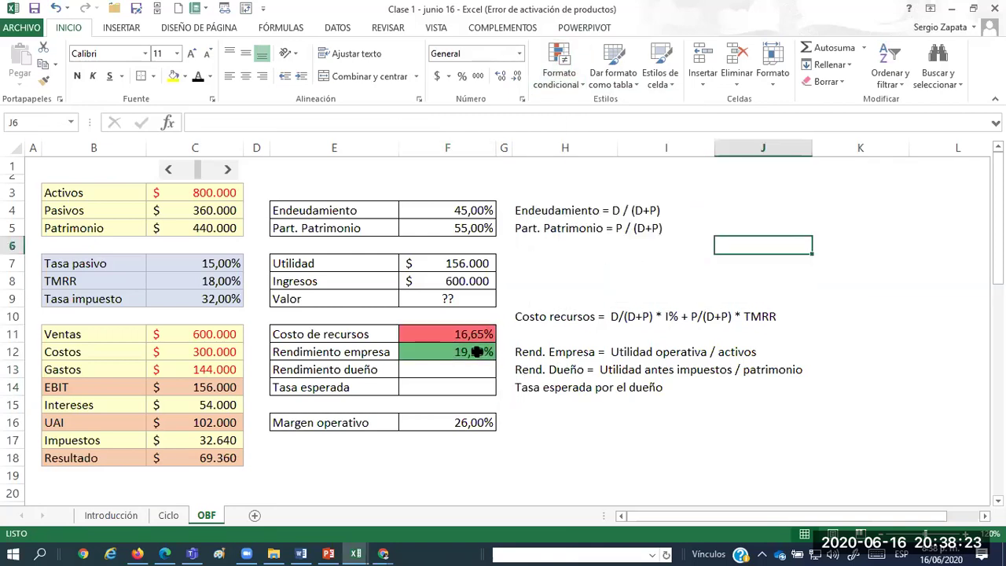
Lower the debt level to 0% Endeudamiento to compare Costo de recursos with Rendimiento empresa.
click(475, 352)
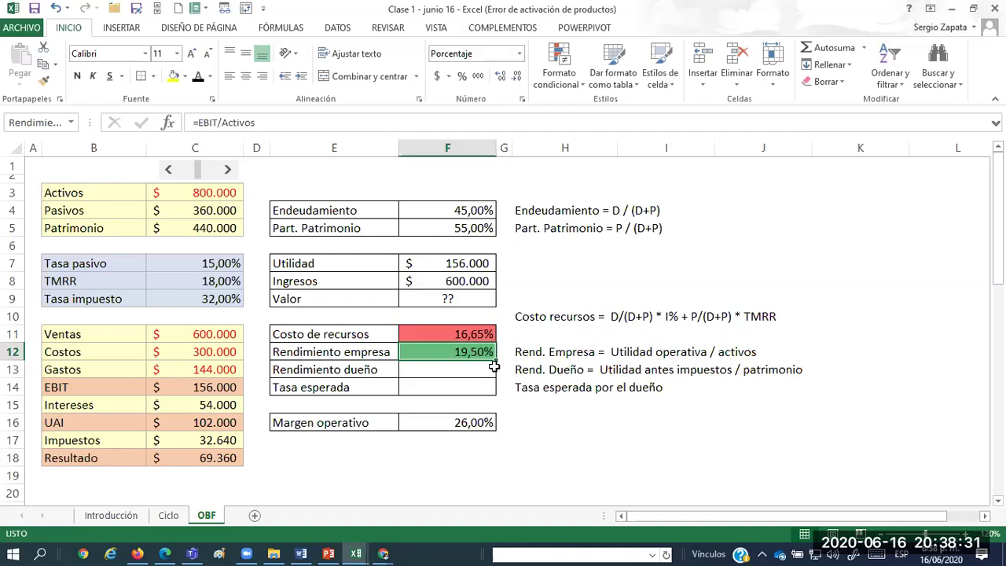
drag(170, 175, 169, 170)
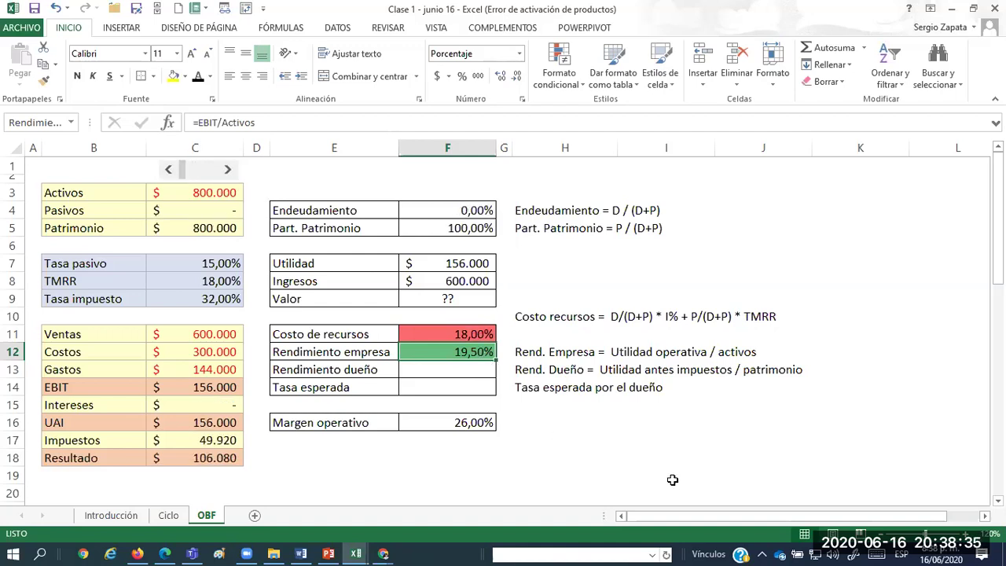
click(578, 438)
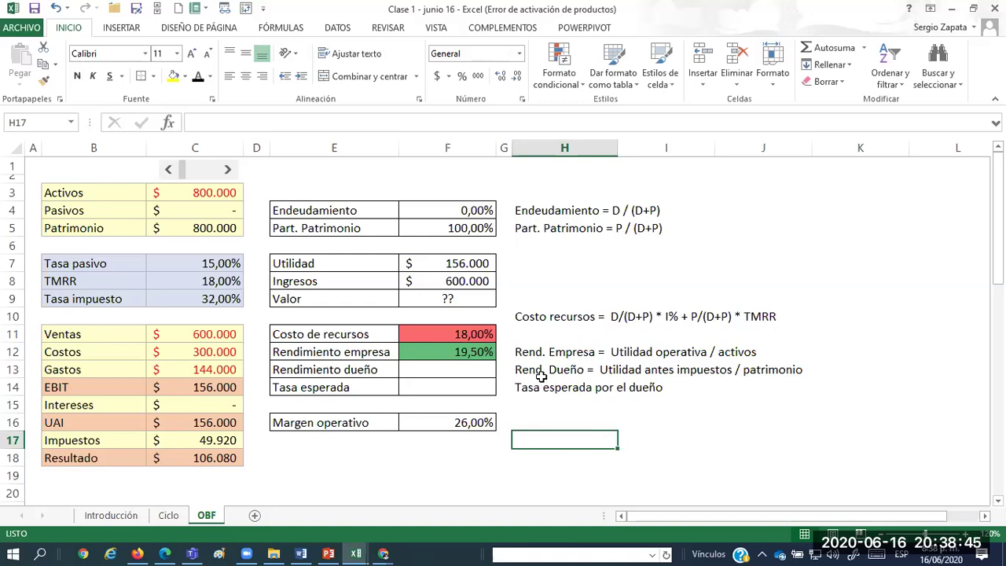
Replace the Valor placeholder in F9 with =(Rendimiento_empresa-Costo_de_recursos)*Activos and give the cell the Contabilidad number format.
click(476, 301)
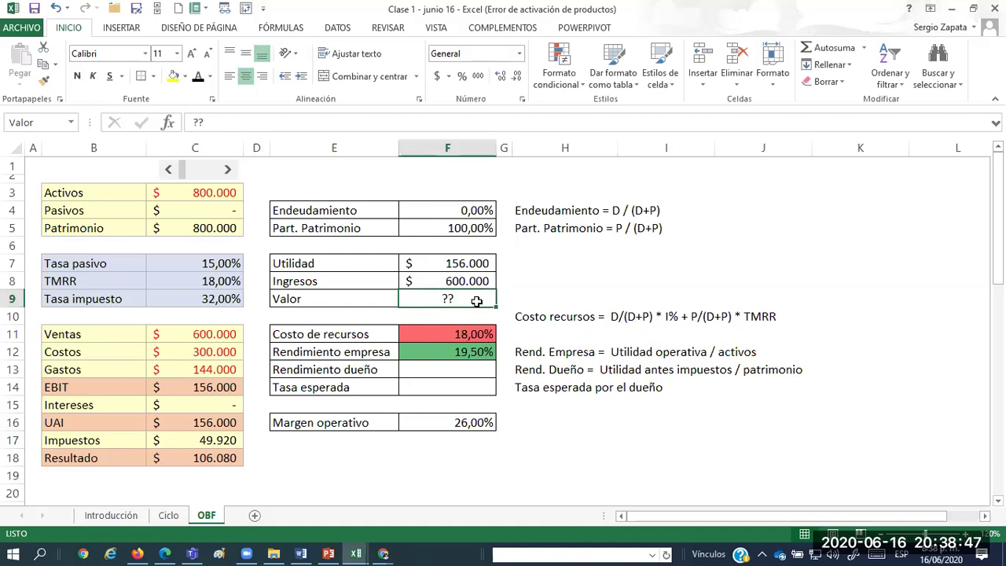
text(=()
key(Down)
key(Down)
key(Down)
text(-)
key(Down)
key(Down)
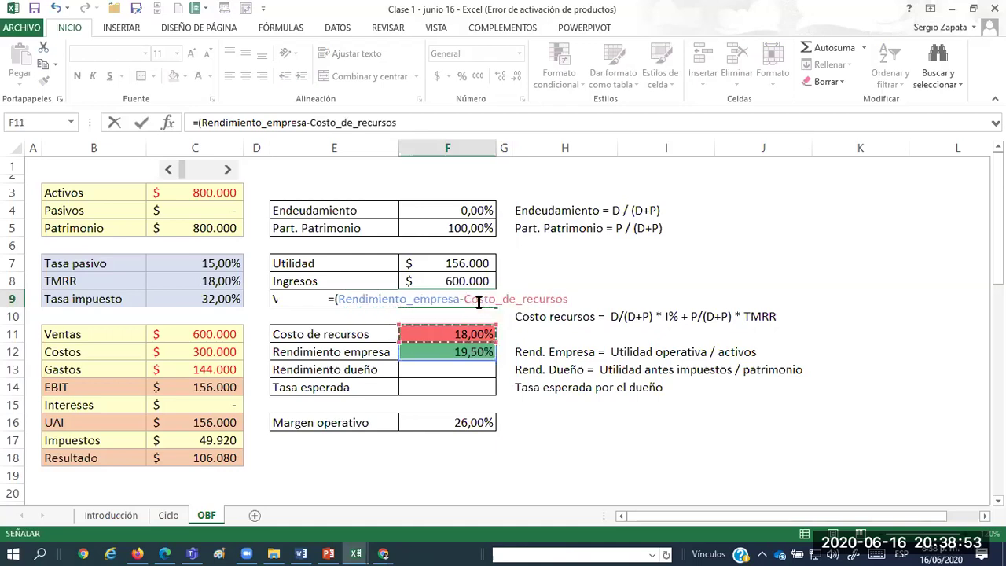
text())
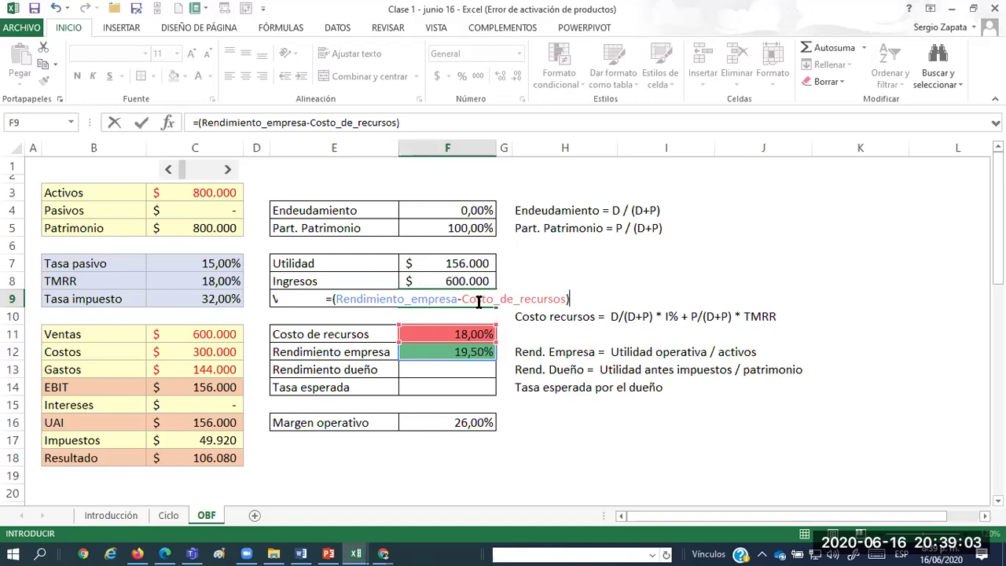
text(*)
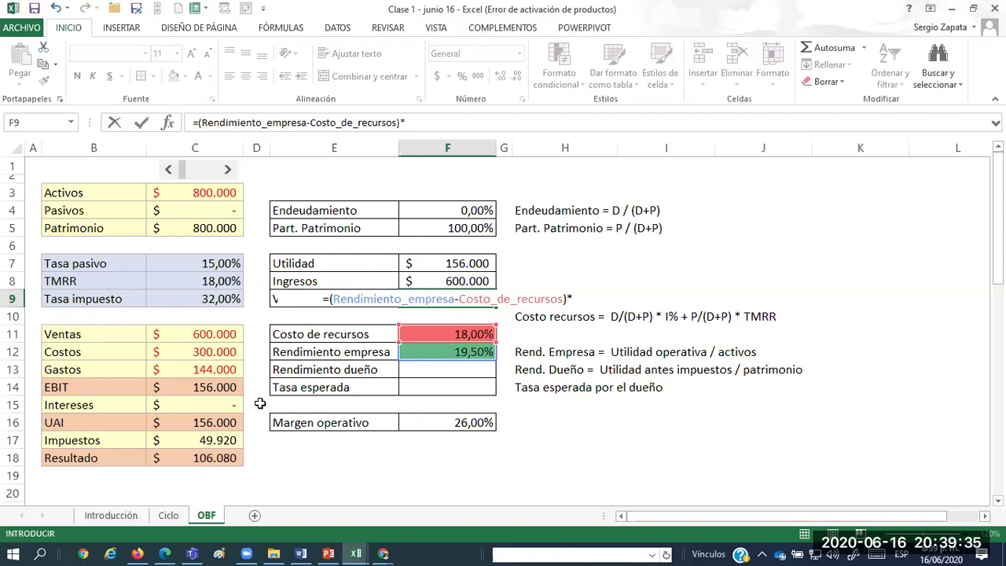
click(217, 199)
key(Return)
key(Up)
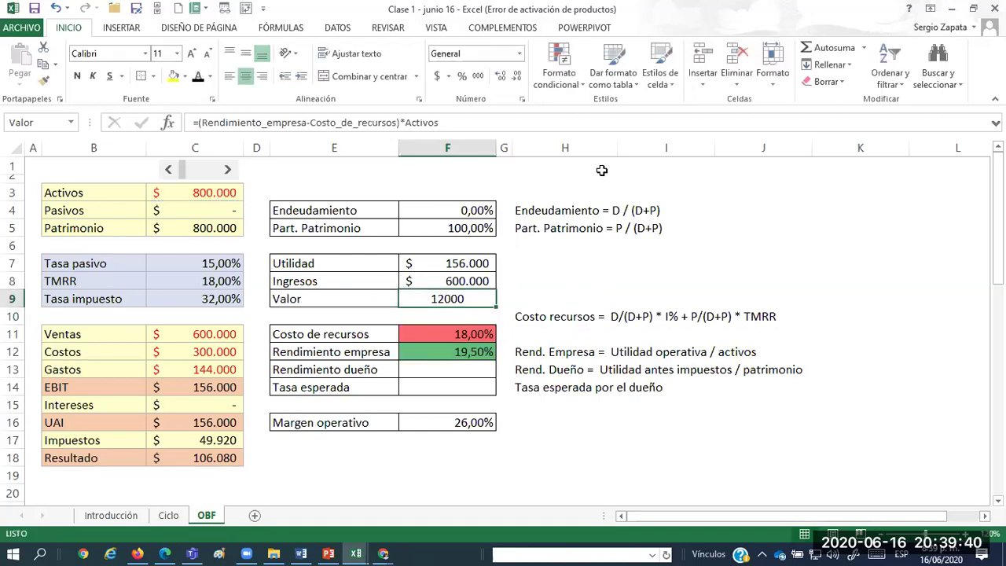
click(436, 76)
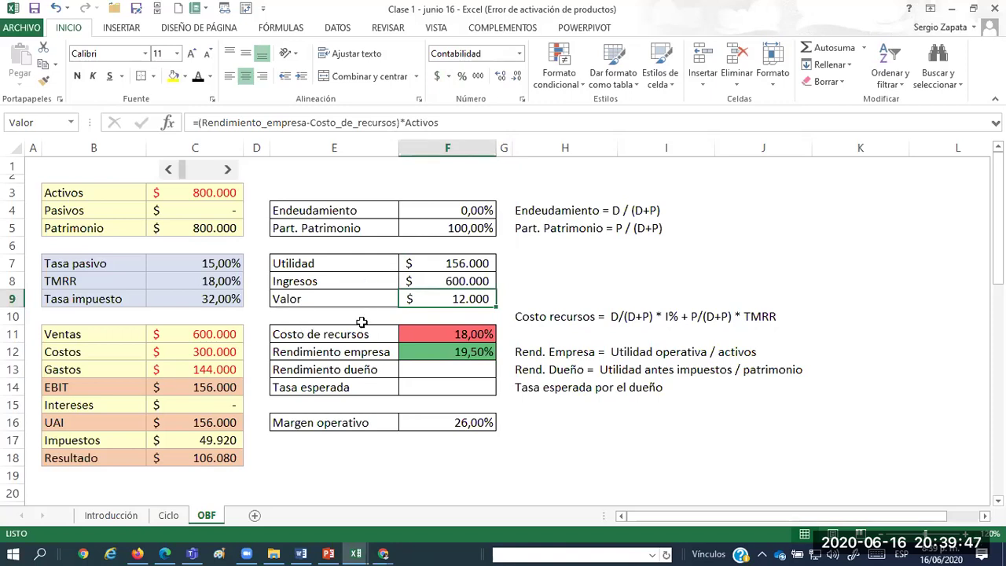
Review the formulas behind Valor, Ingresos, Pasivos and Costo de recursos without changing them.
key(F2)
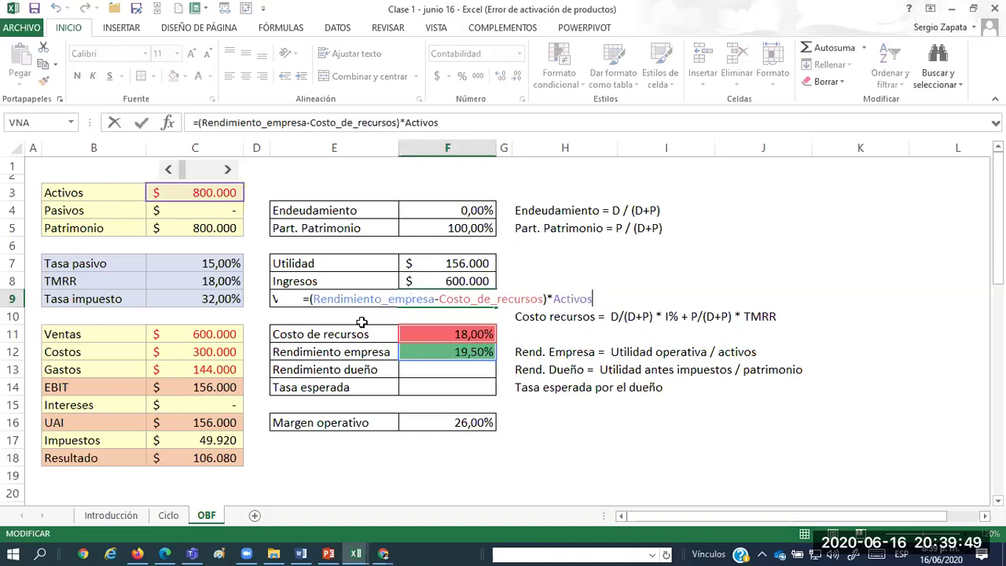
key(Escape)
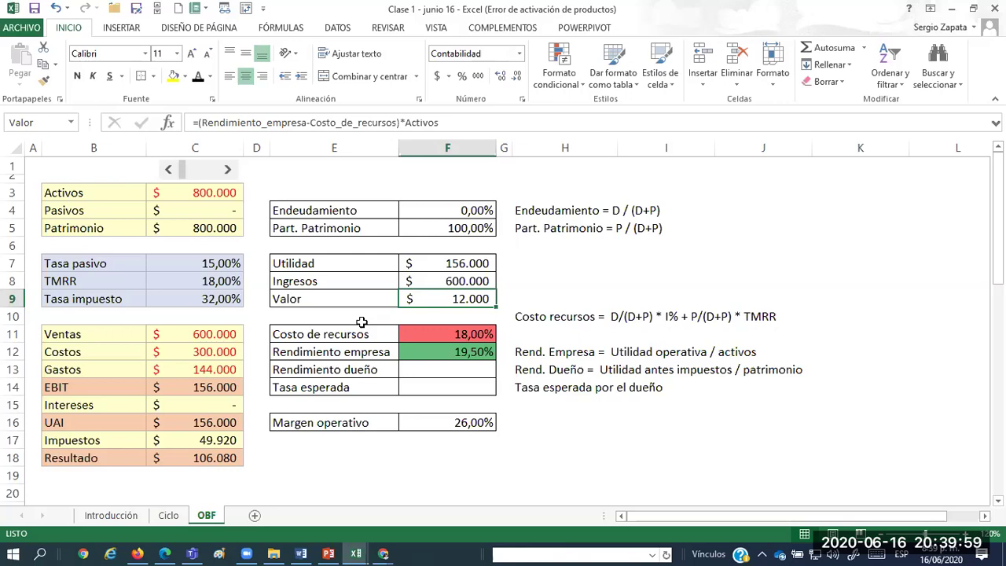
key(Right)
key(Right)
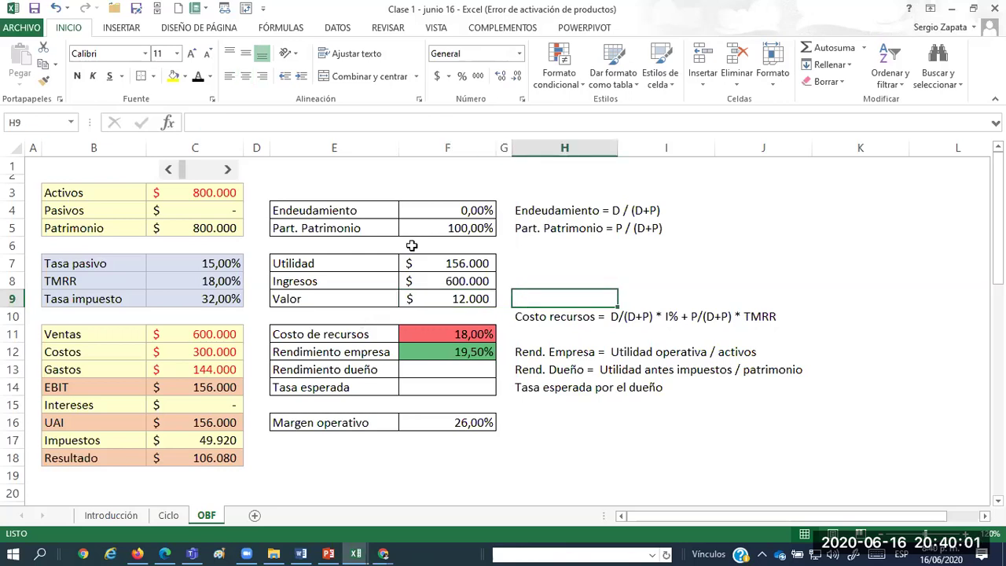
click(463, 300)
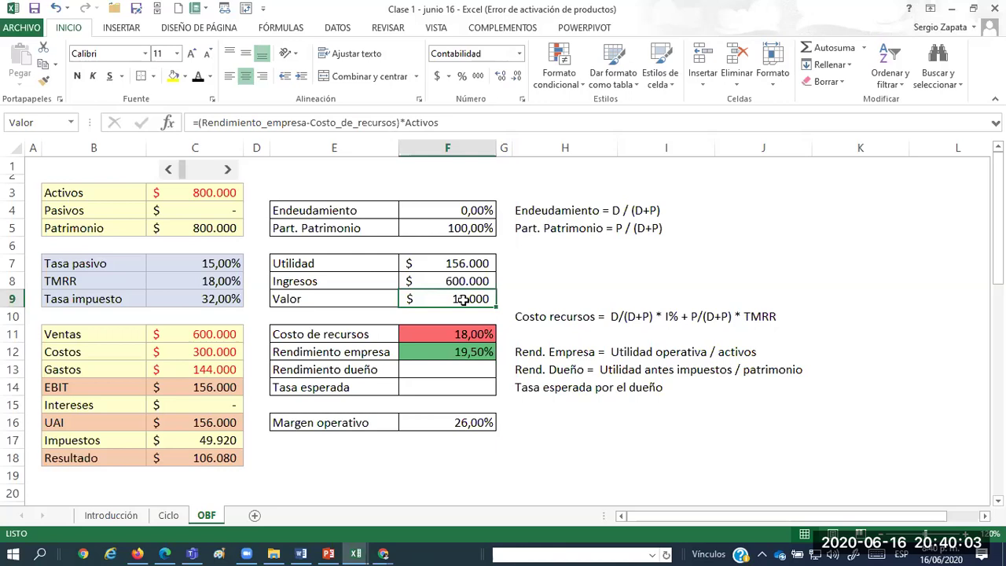
double_click(463, 300)
click(462, 281)
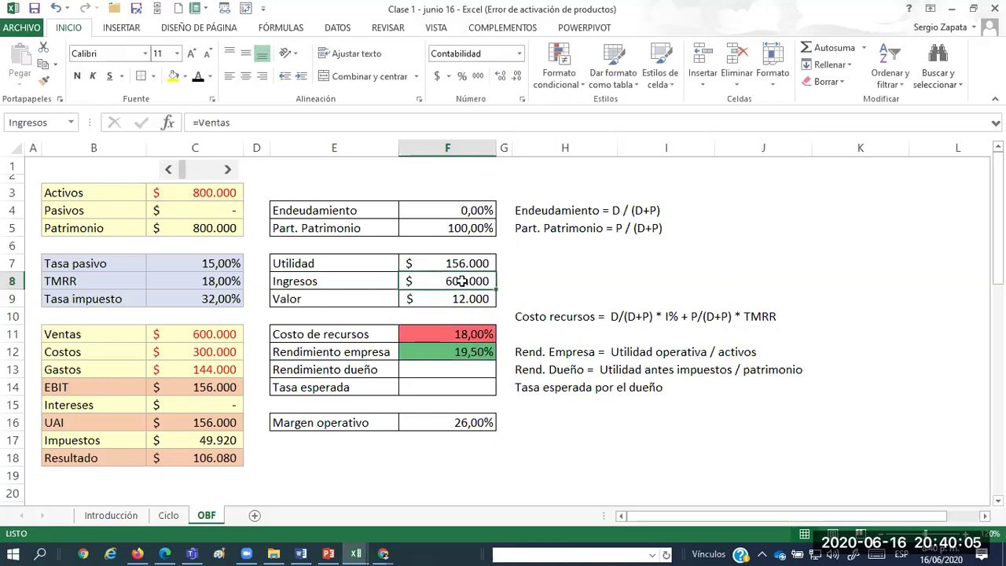
click(438, 369)
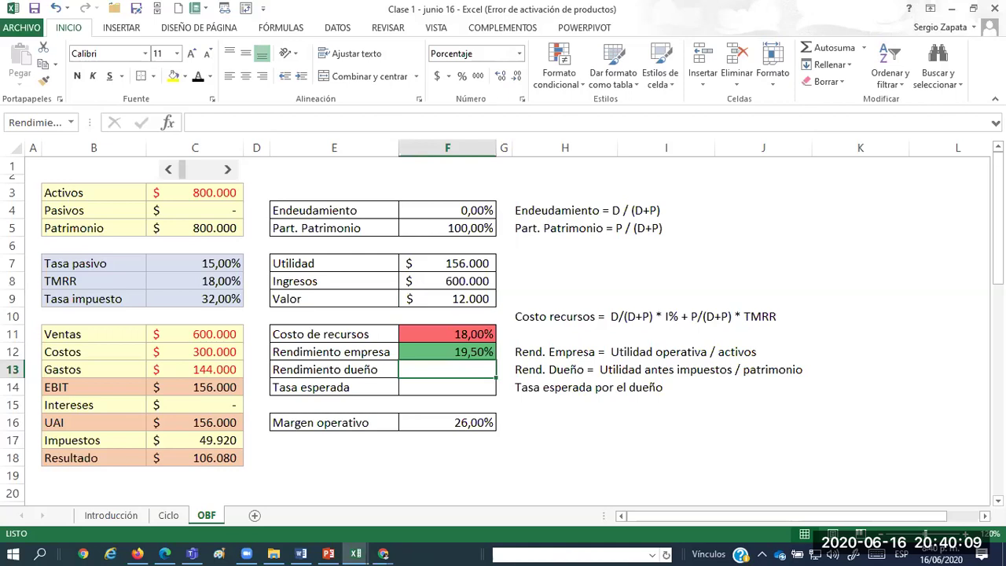
click(464, 334)
click(173, 210)
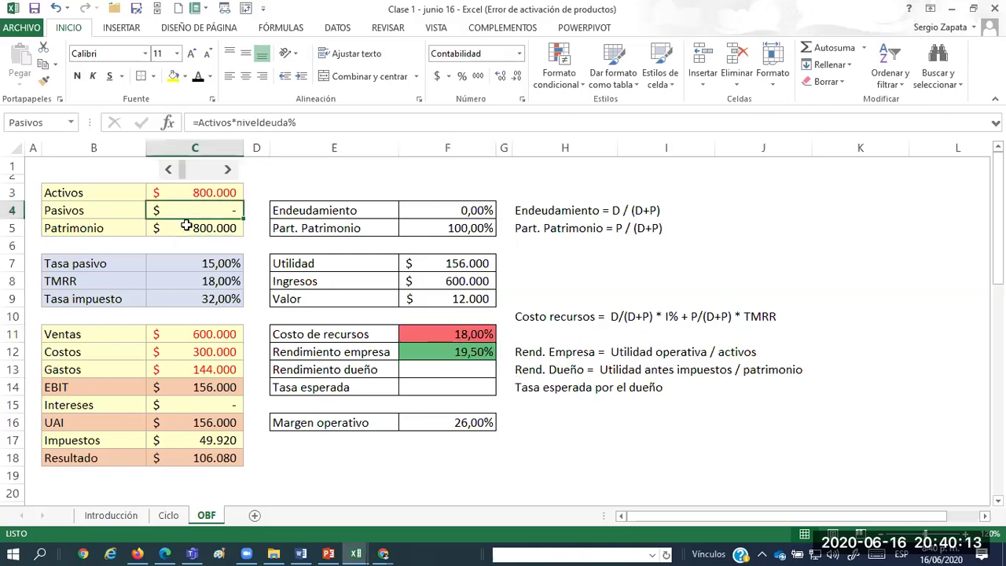
click(431, 333)
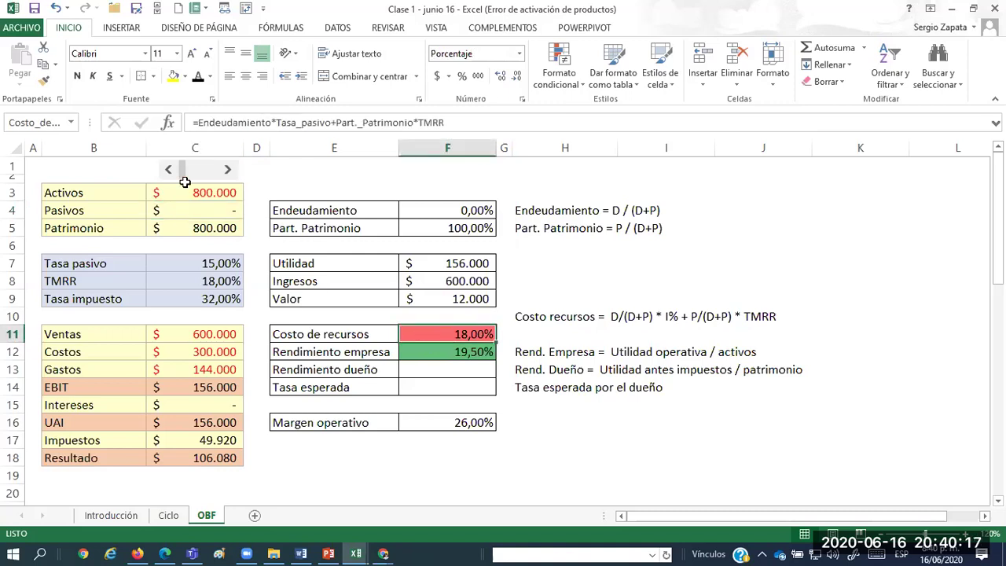
Raise the debt level in small increments to 45% Endeudamiento, comparing Costo de recursos and Valor.
click(227, 171)
click(228, 171)
click(227, 171)
click(227, 171)
click(227, 172)
click(227, 171)
click(227, 171)
click(227, 171)
click(227, 172)
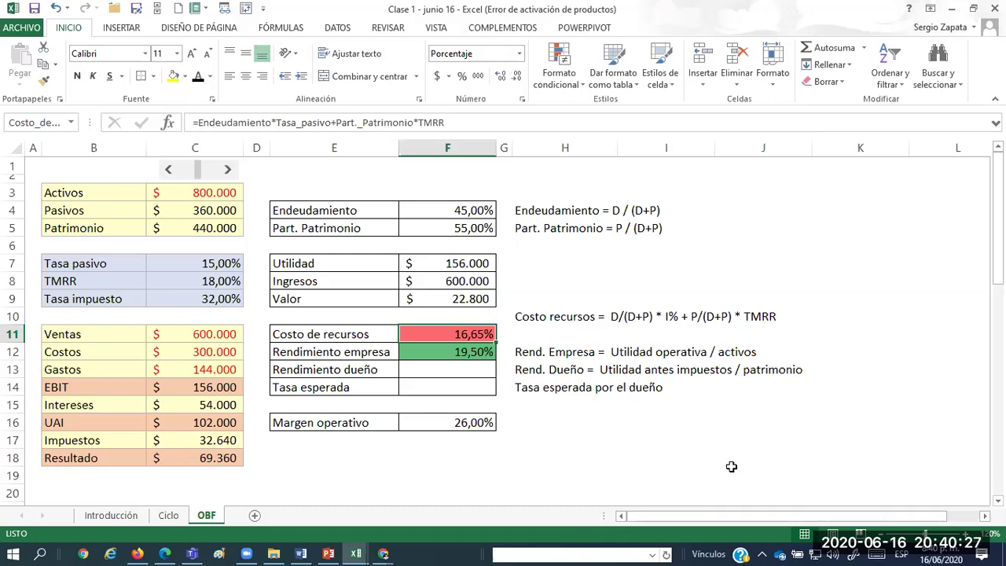
Re-enter the Costo de recursos formula in F11 as =Endeudamiento*Tasa_pasivo+Part._Patrimonio*TMRR.
text(=)
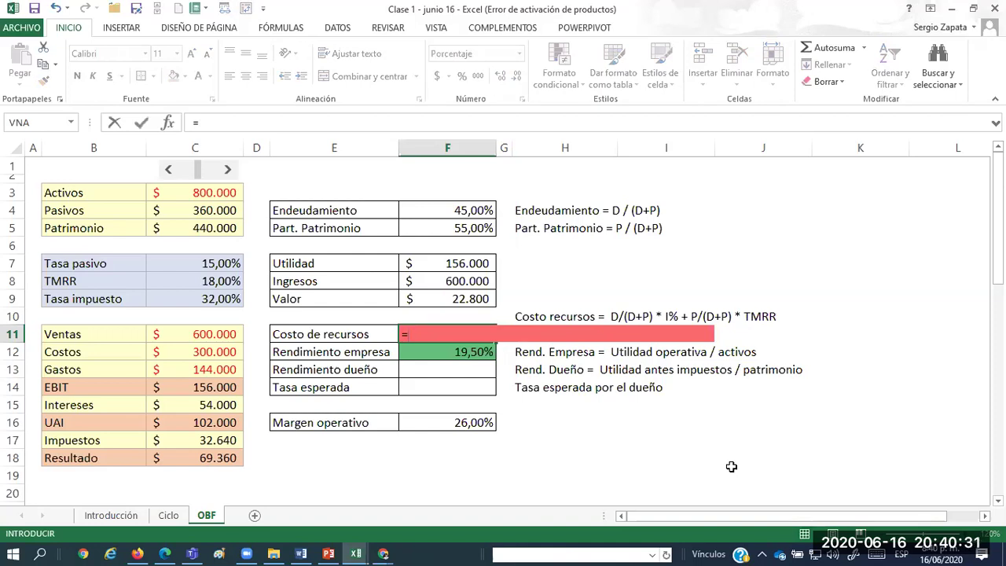
click(477, 209)
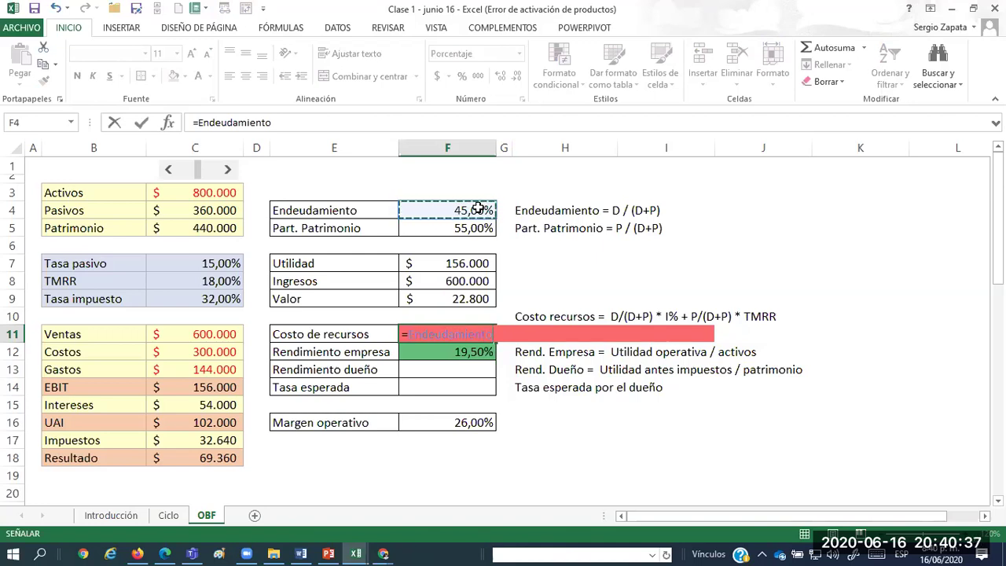
text(*)
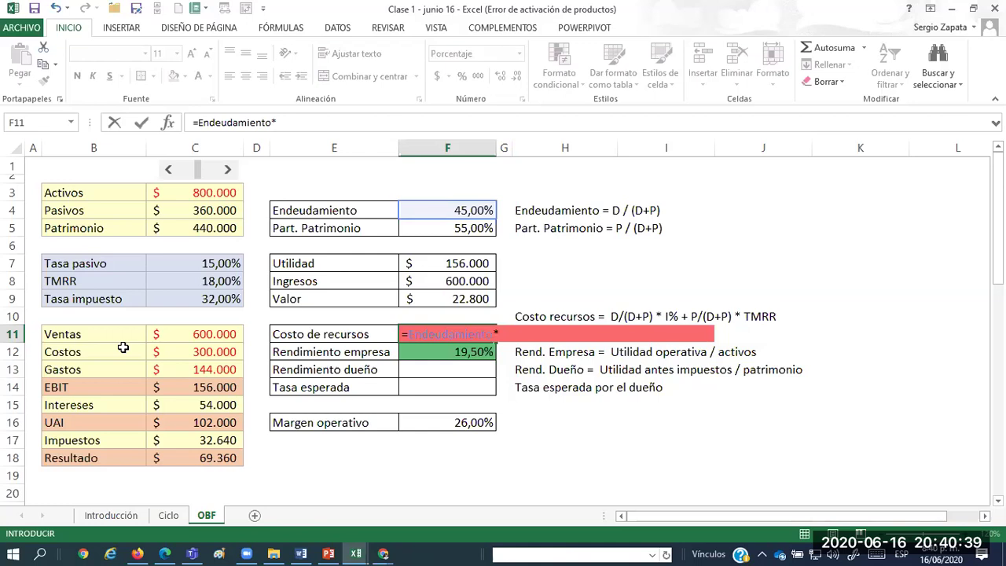
click(208, 255)
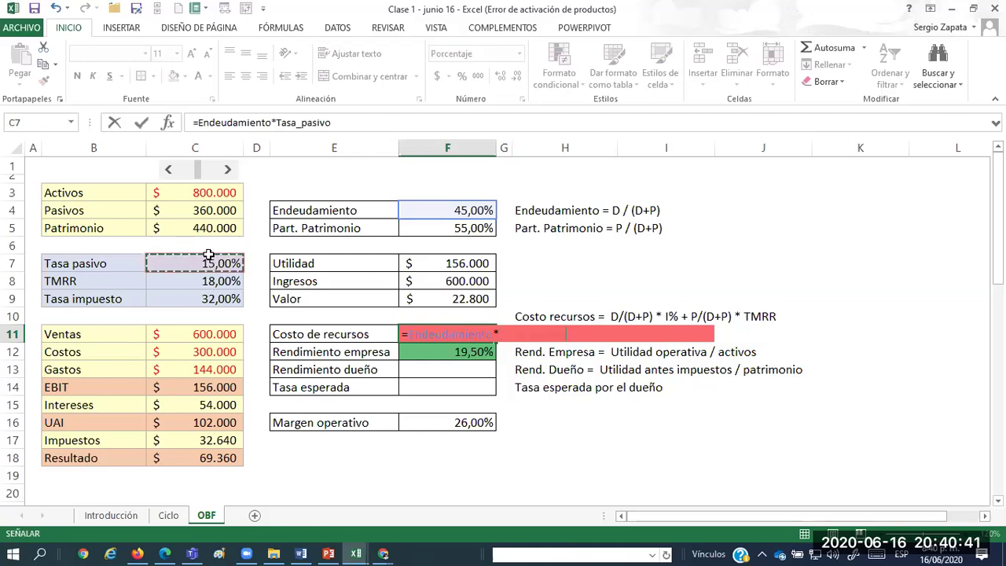
text(+)
click(440, 235)
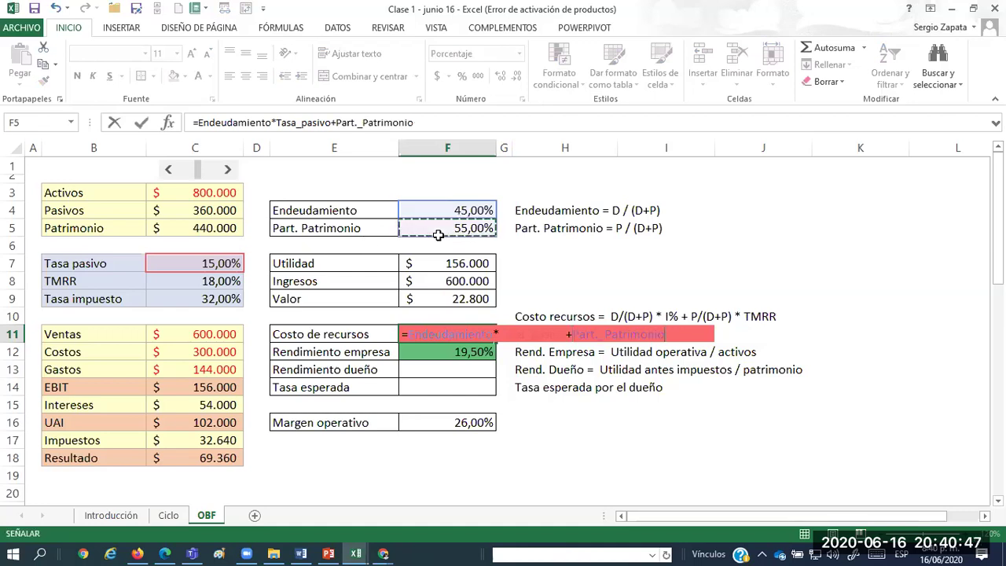
text(*)
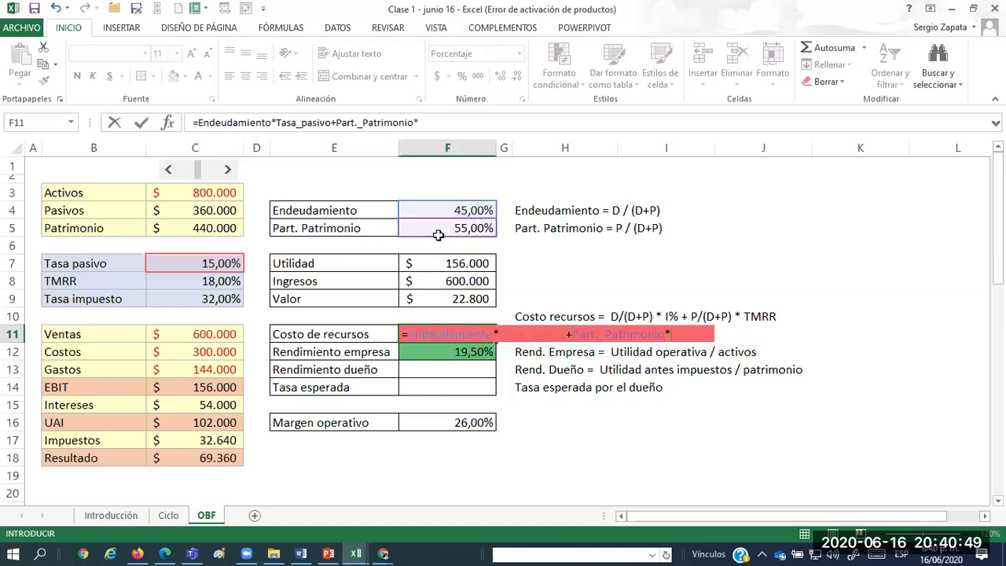
click(211, 281)
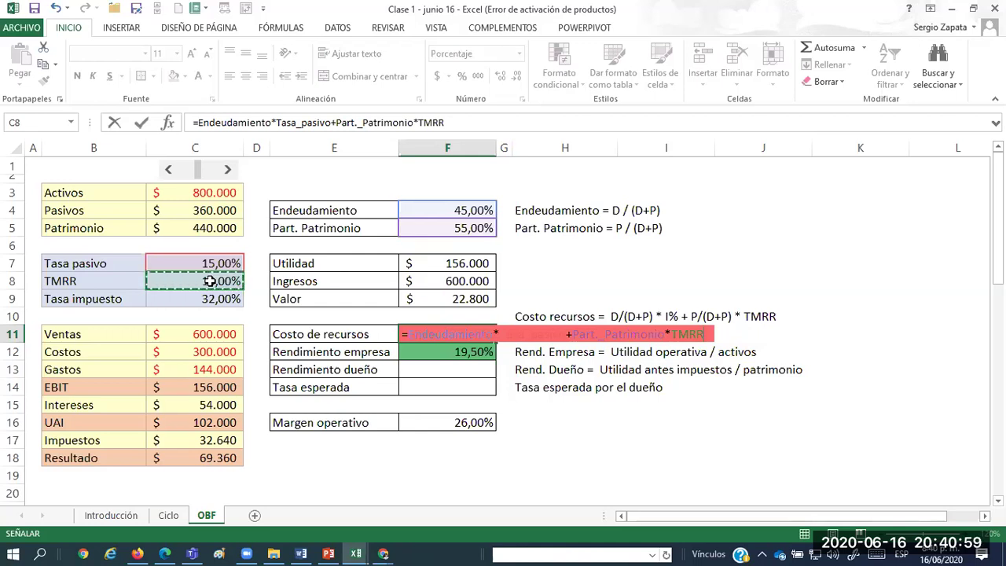
key(Return)
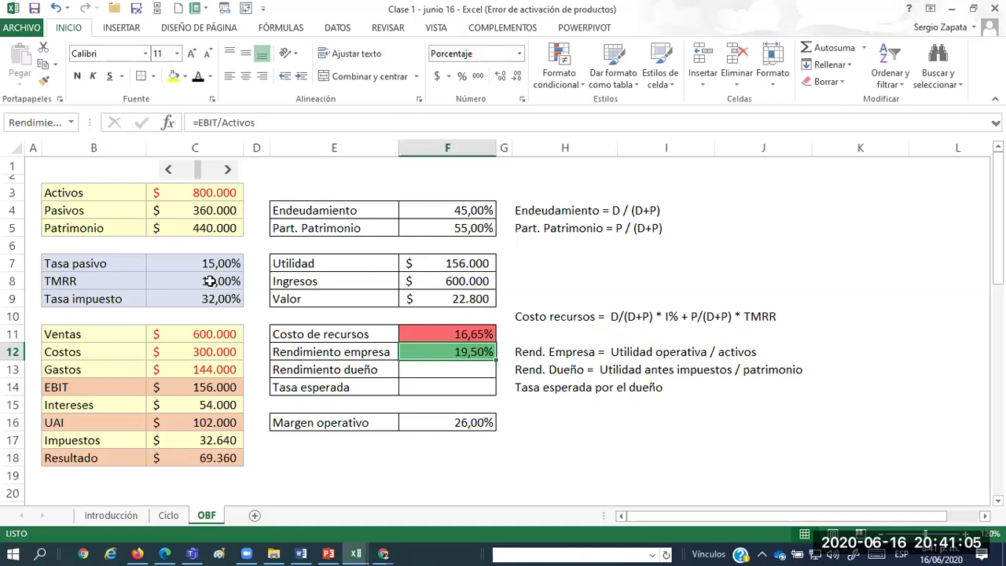
Move the Costo recursos formula note from H10 down to H11, level with its table row.
key(Right)
key(Right)
key(Up)
key(Up)
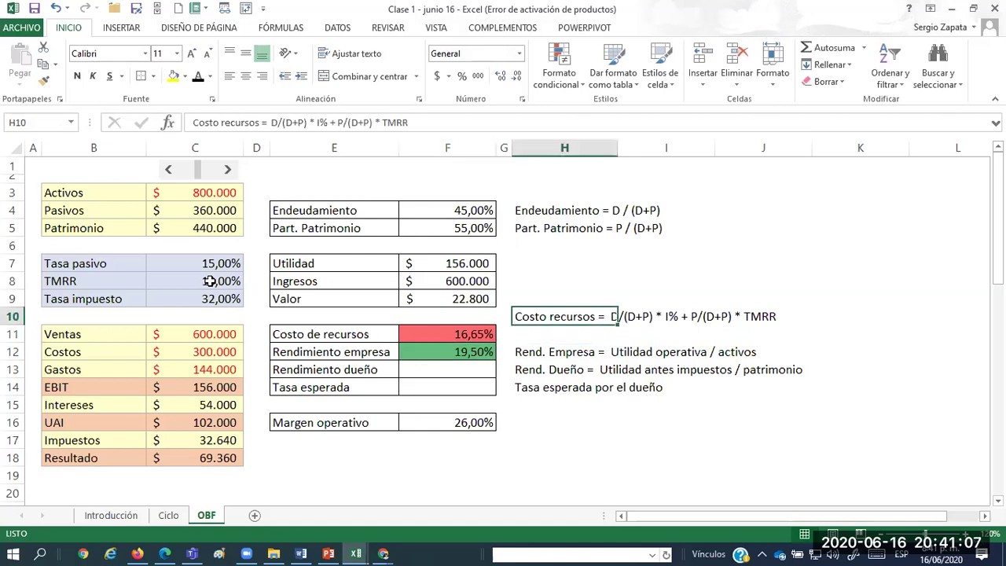
key(ctrl+x)
key(Down)
key(ctrl+v)
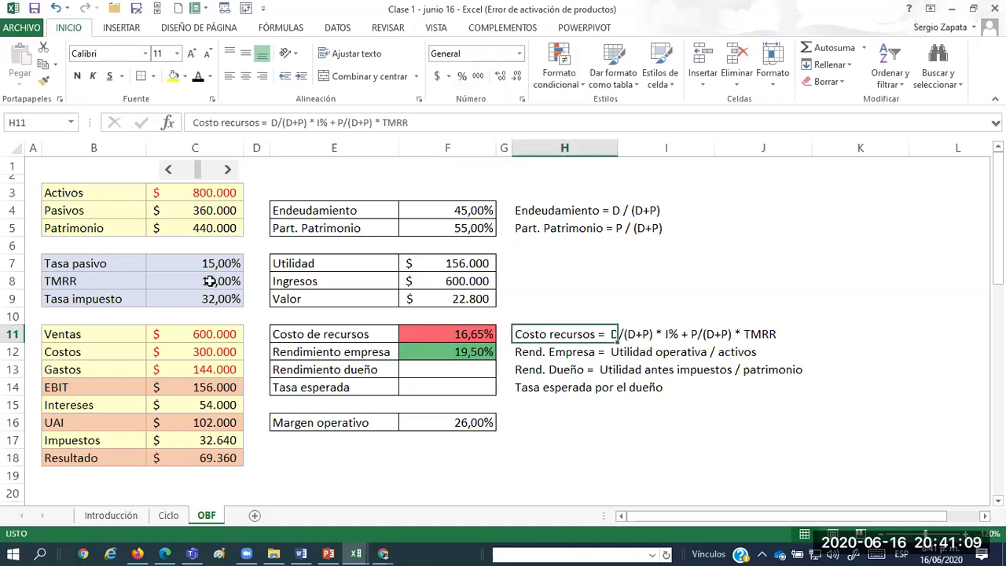
Review the Patrimonio and Costo de recursos formulas and lower the debt level to 0% Endeudamiento.
click(425, 336)
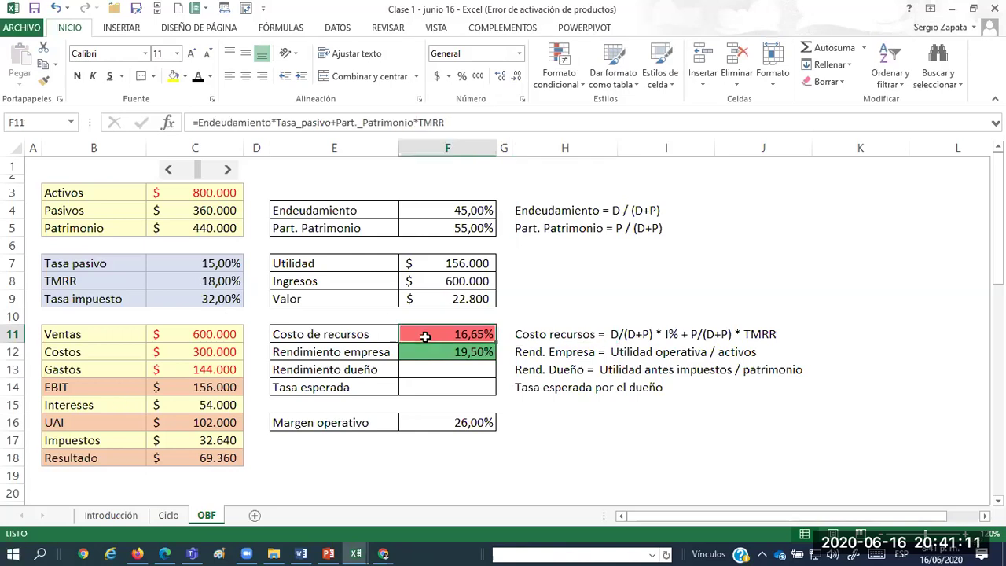
click(214, 212)
click(214, 228)
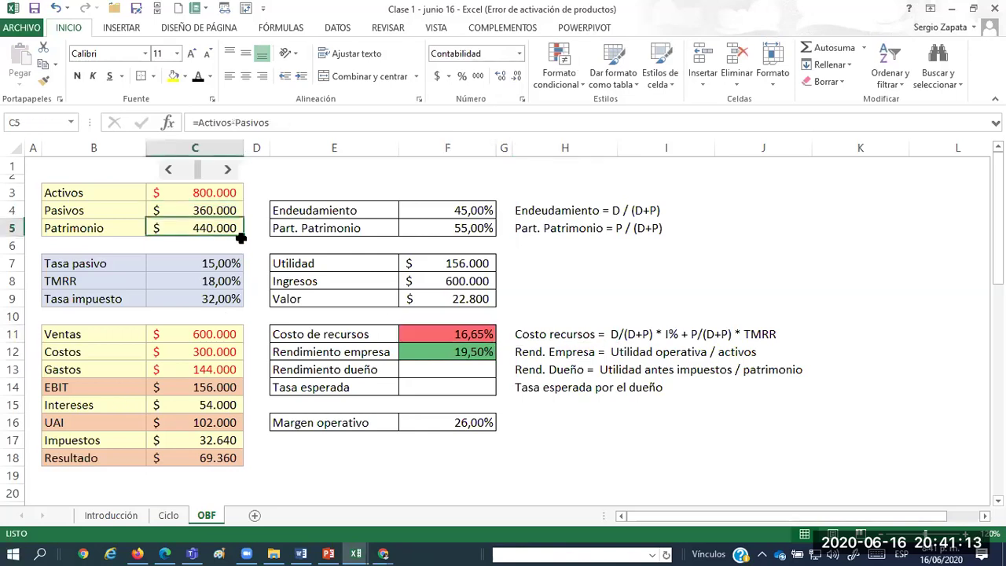
click(463, 334)
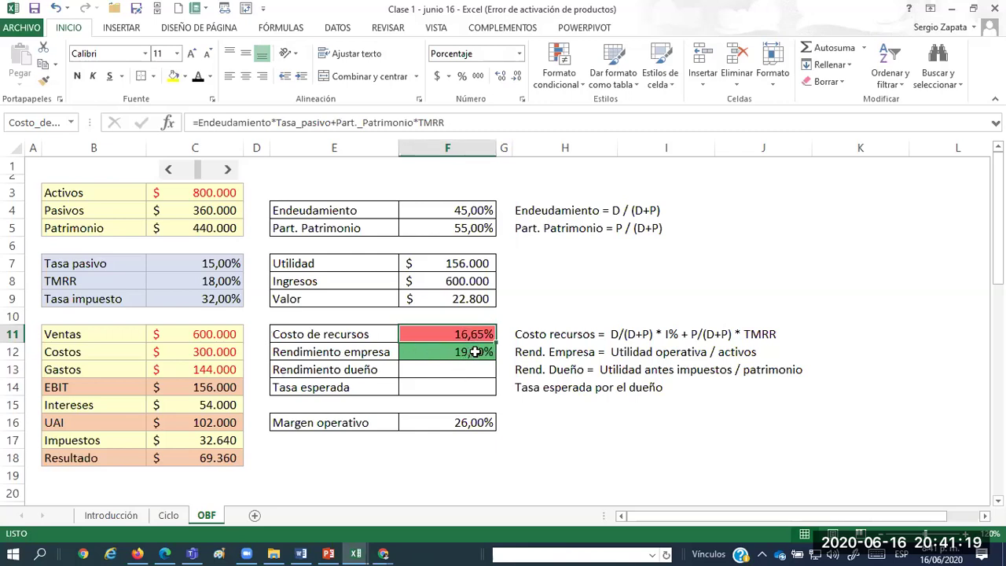
click(176, 175)
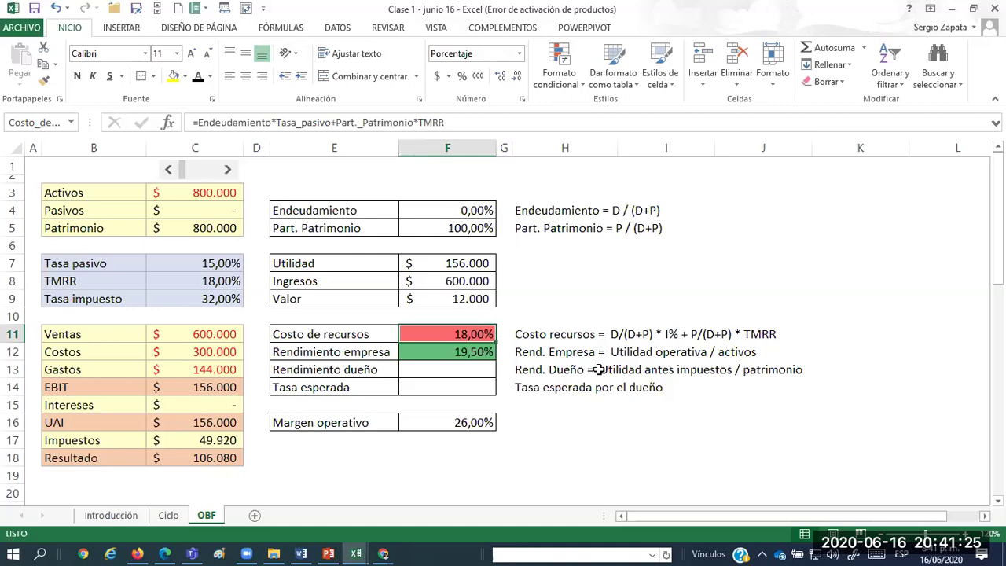
Format the formula notes in H11:H14 in italics at font size 9.
drag(531, 335, 539, 387)
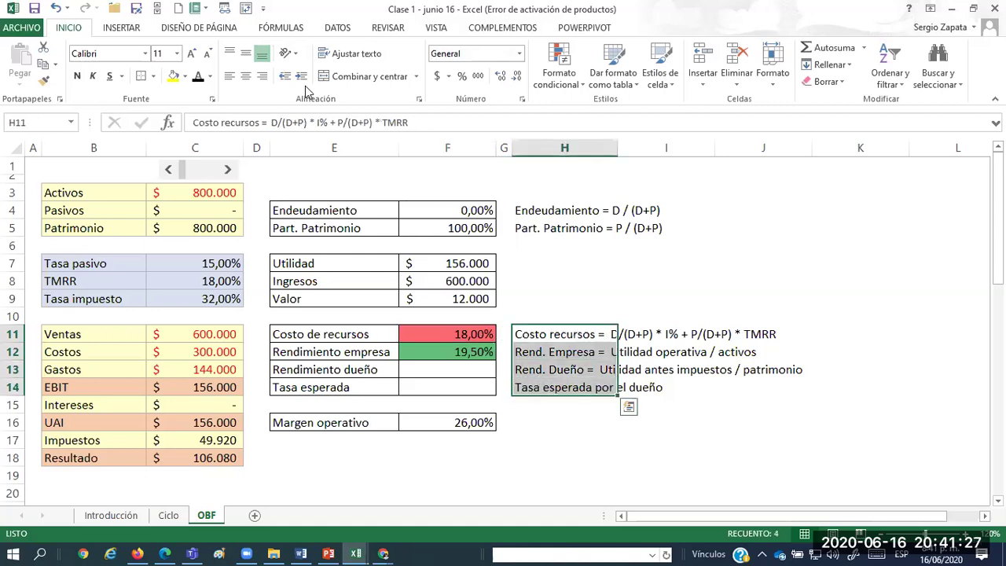
click(209, 52)
click(209, 53)
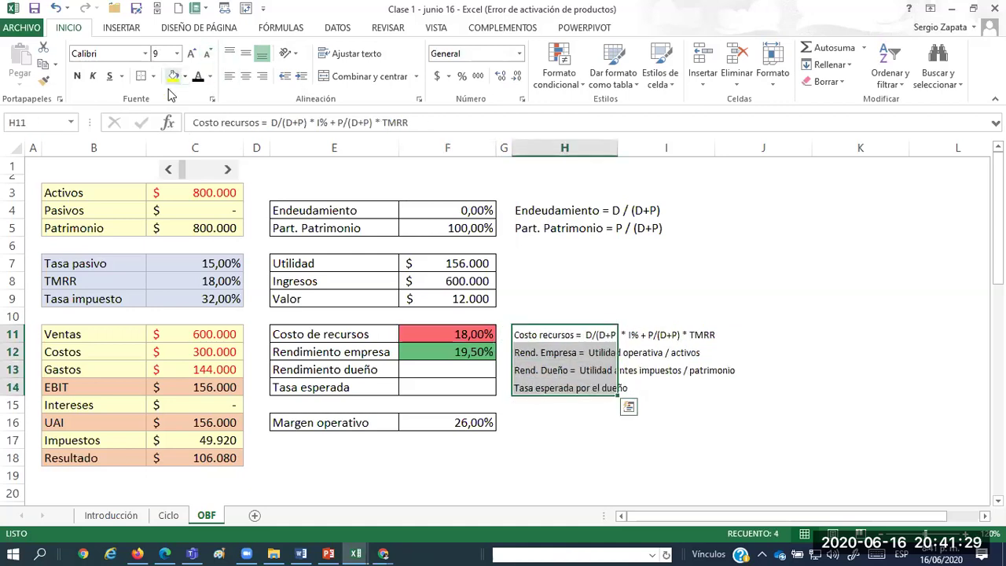
click(92, 77)
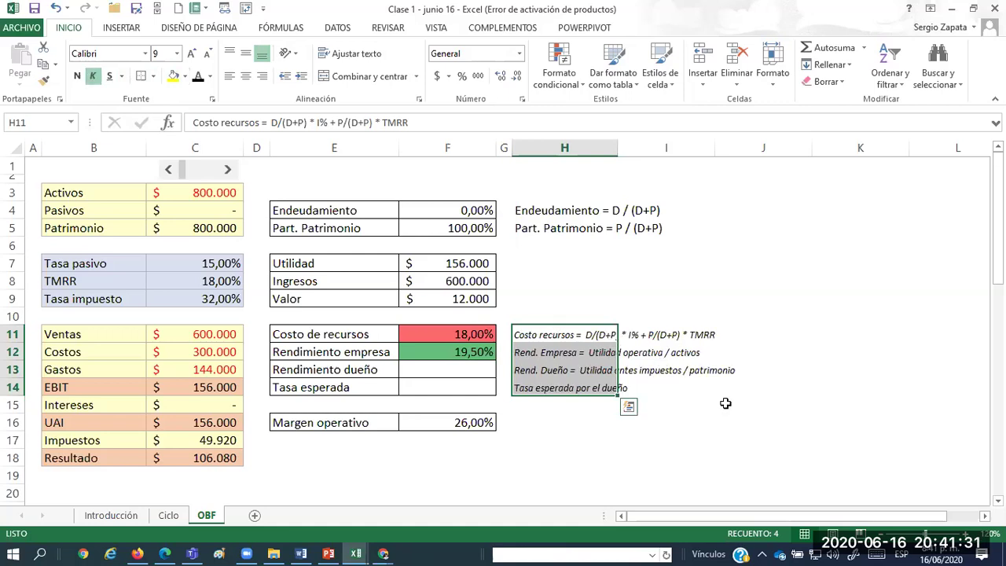
Insert a 2-D clustered column chart from E11:F14, apply the fourth chart style with data labels, and delete its title.
drag(370, 337, 448, 387)
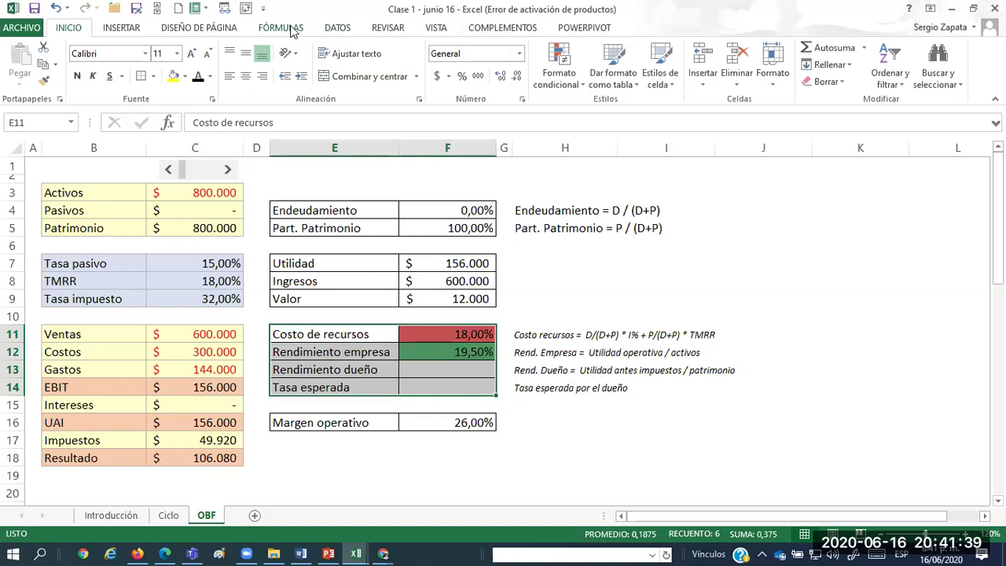
click(122, 28)
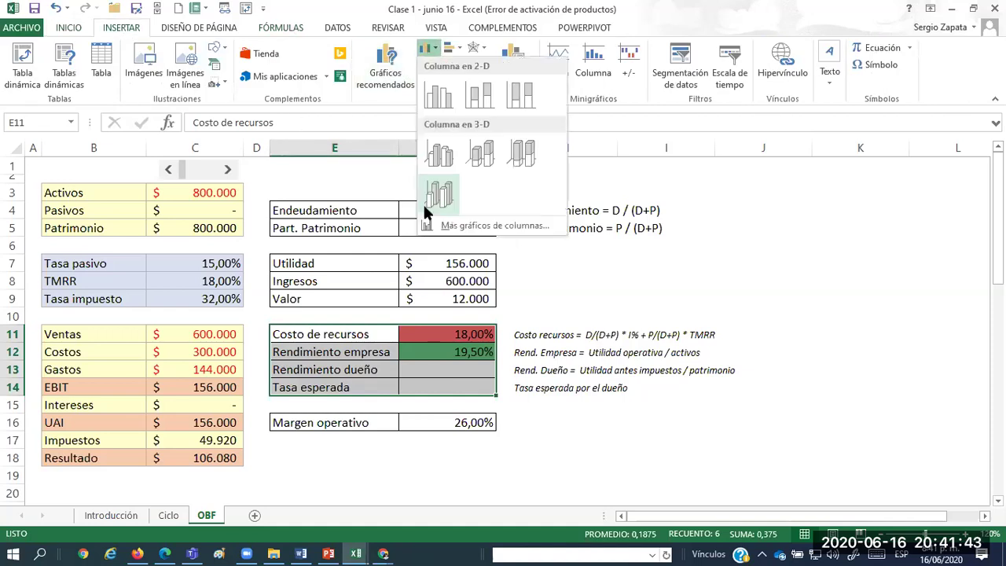
click(439, 94)
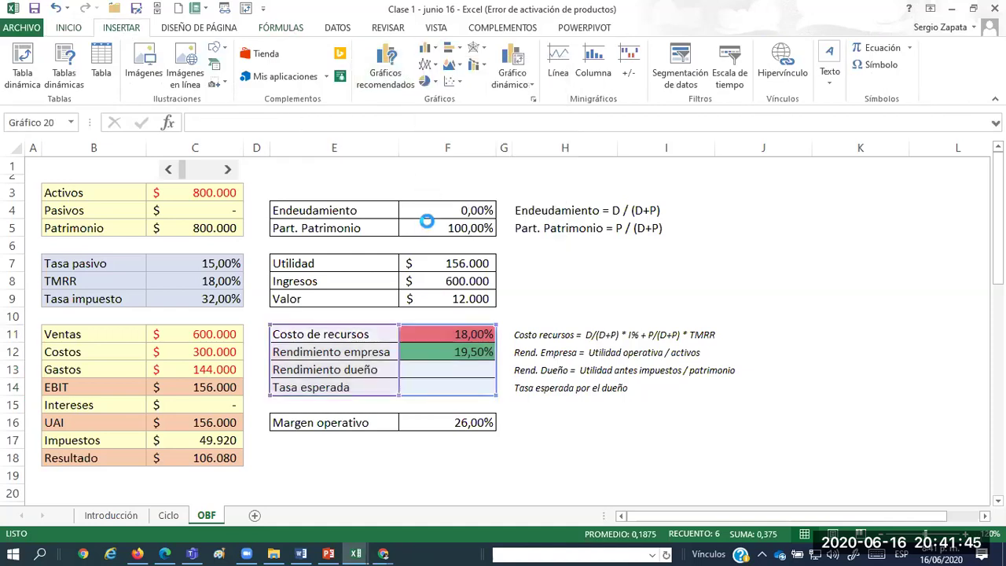
click(397, 69)
click(554, 236)
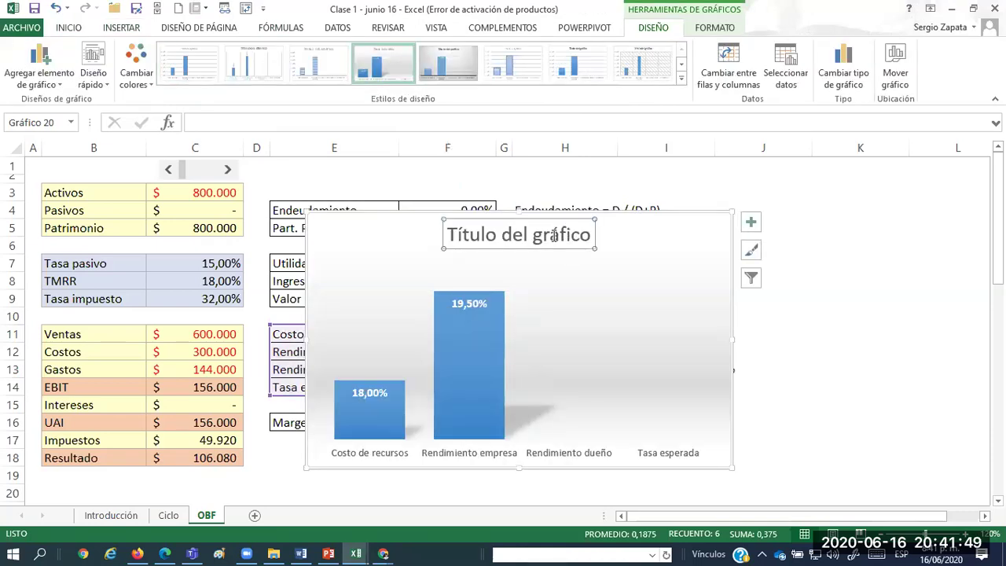
key(Delete)
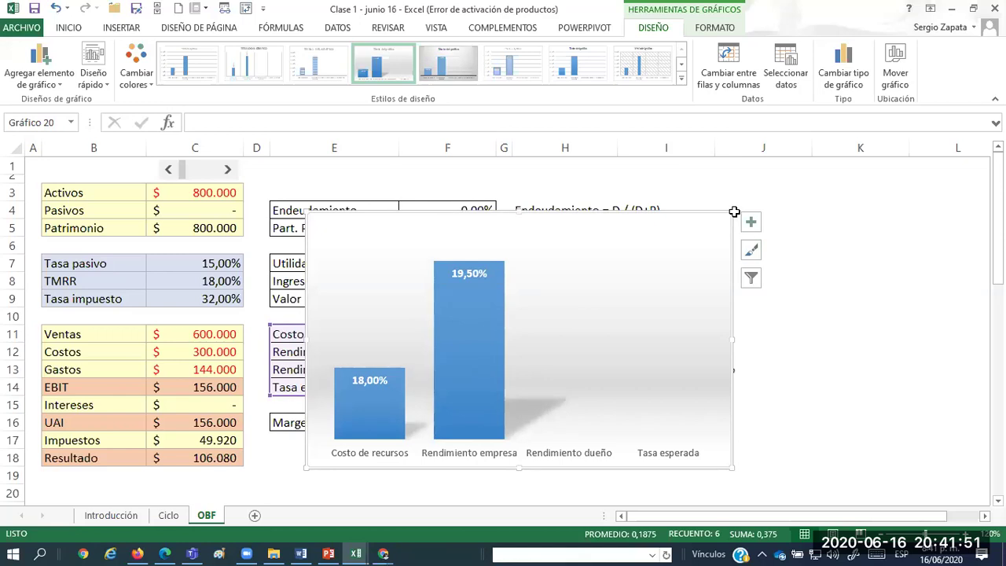
Shrink the column chart and place it over columns J to M, clear of the formula notes.
click(734, 211)
click(723, 216)
click(691, 300)
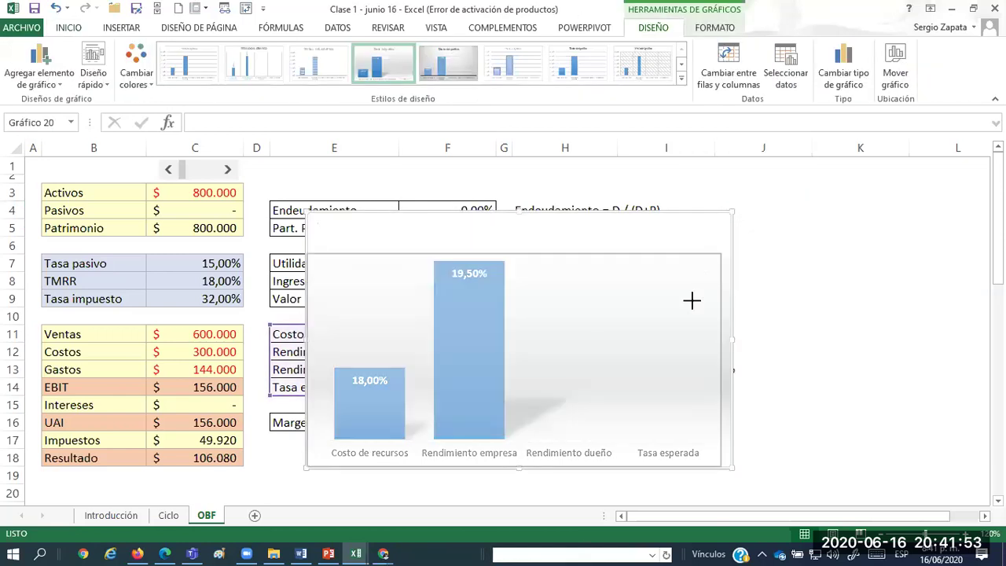
drag(573, 303, 775, 171)
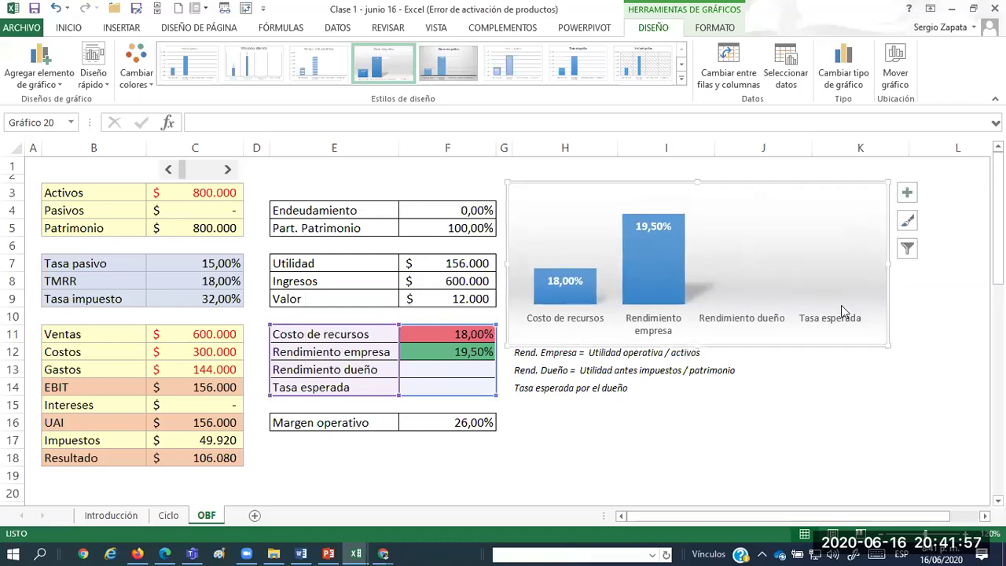
drag(886, 345, 839, 370)
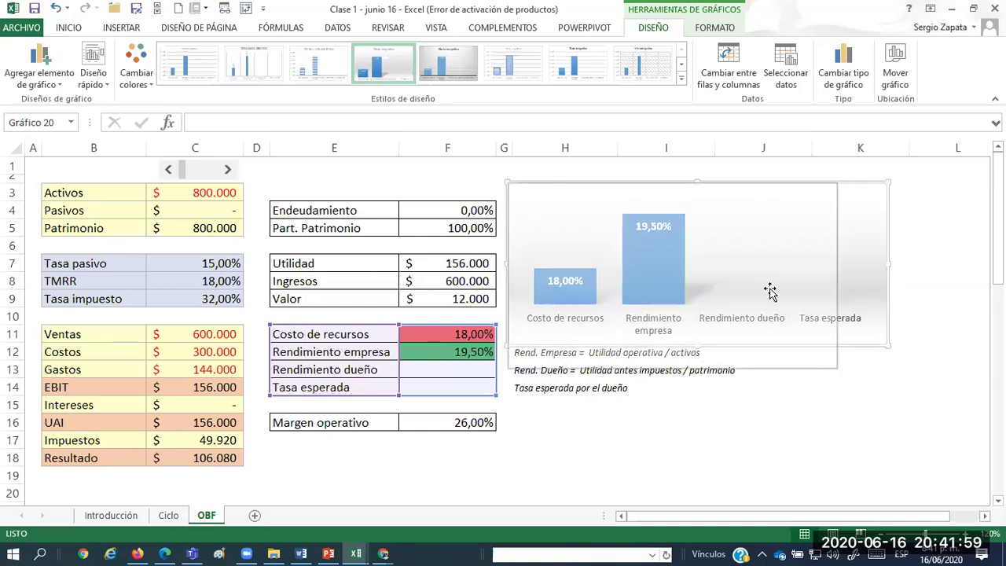
drag(691, 187, 827, 228)
click(884, 542)
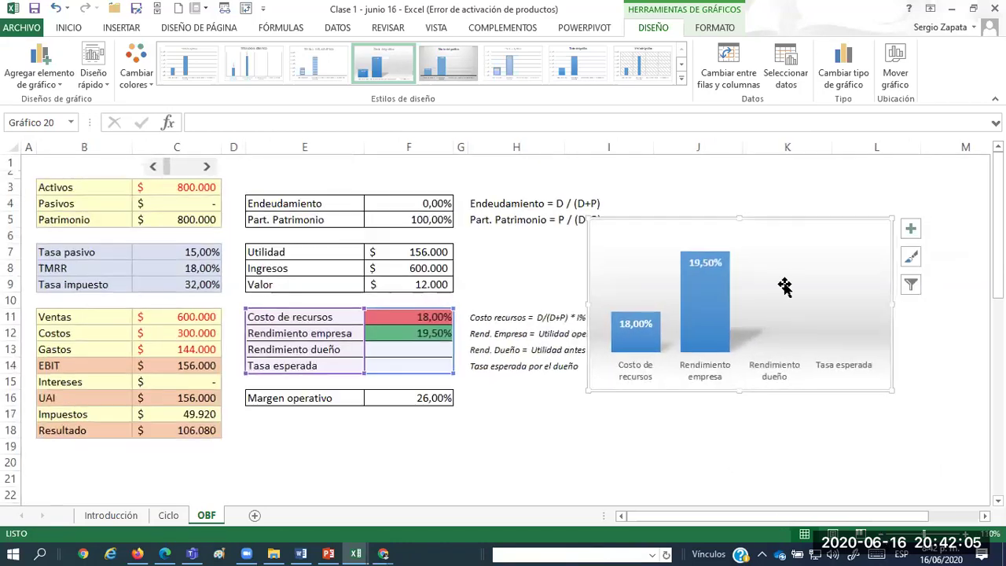
drag(814, 218, 850, 216)
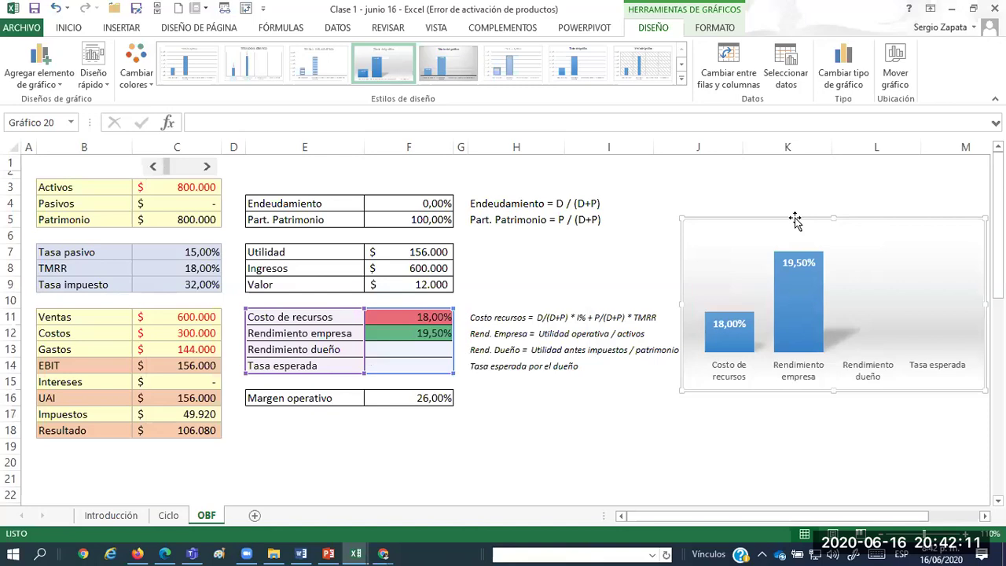
drag(683, 303, 687, 303)
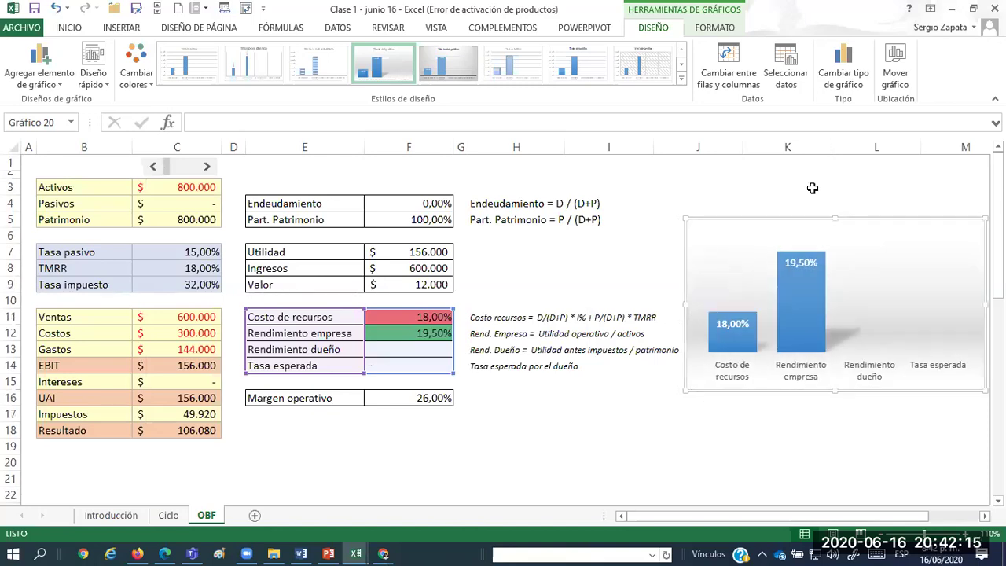
drag(795, 218, 794, 222)
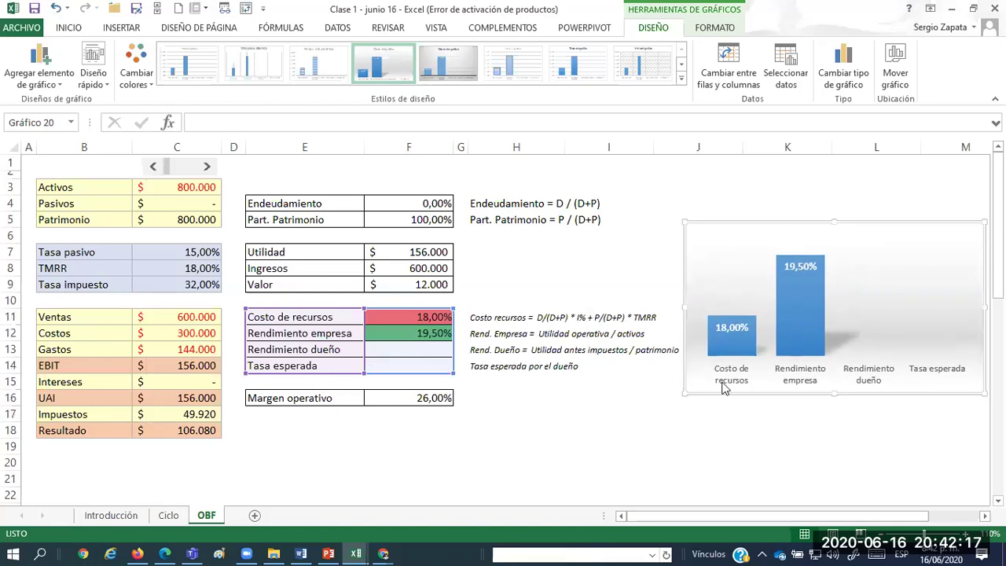
click(676, 417)
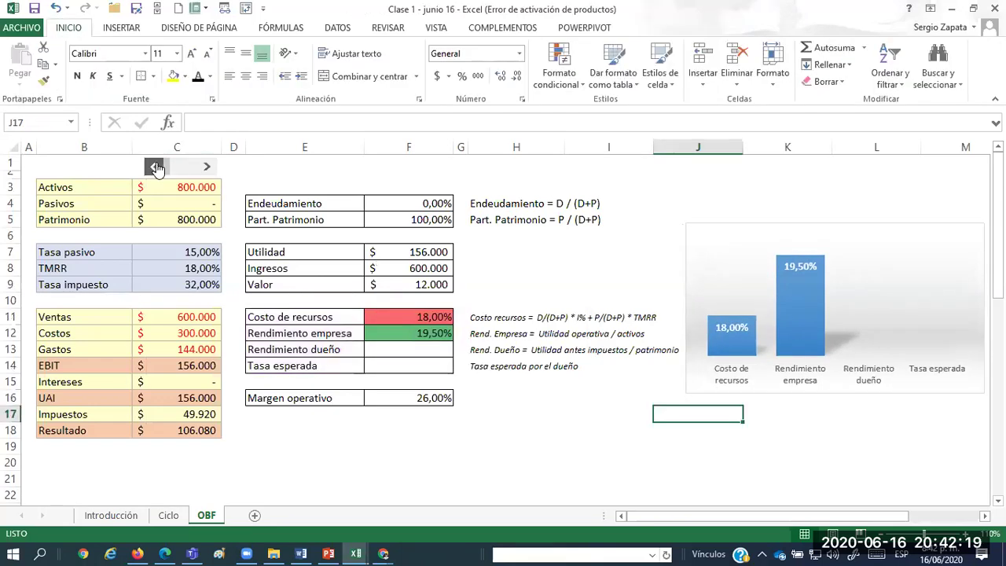
Raise the debt level in 5% increments to 45% Endeudamiento, watching the Costo de recursos column in the chart.
click(207, 169)
click(208, 169)
click(208, 169)
click(207, 169)
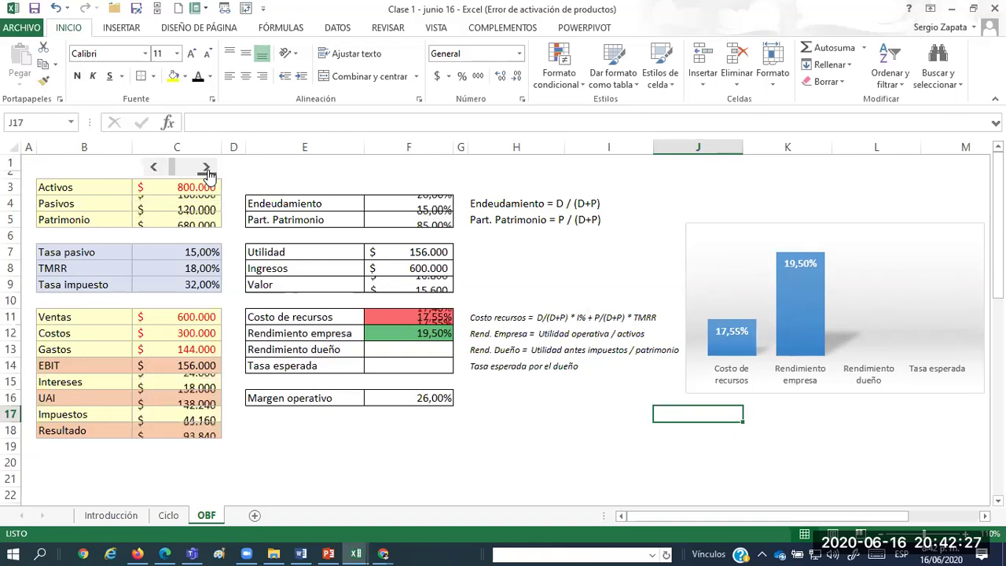
click(208, 169)
click(207, 169)
click(208, 169)
click(207, 168)
click(208, 169)
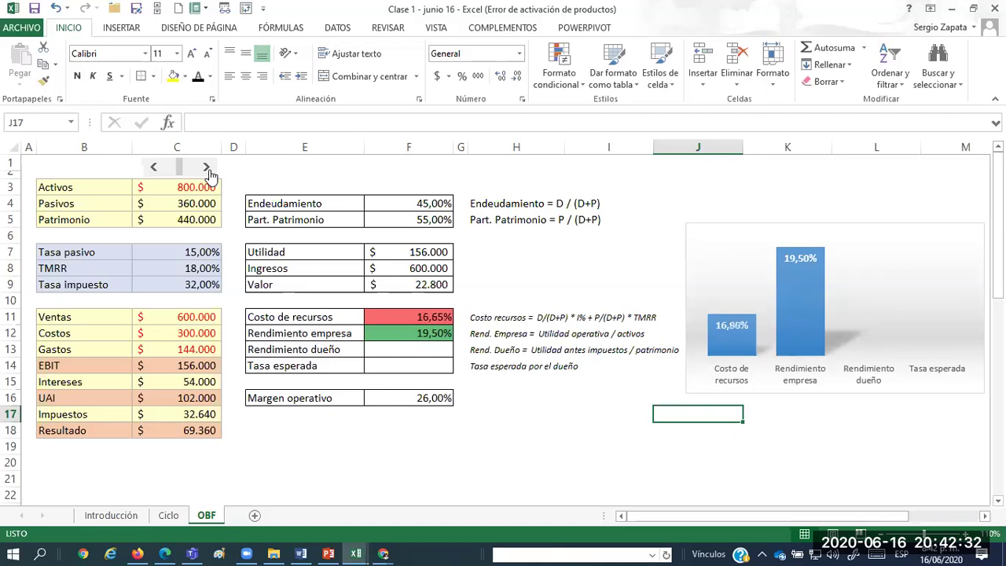
Fill only the Rendimiento empresa column of the chart with orange.
click(801, 312)
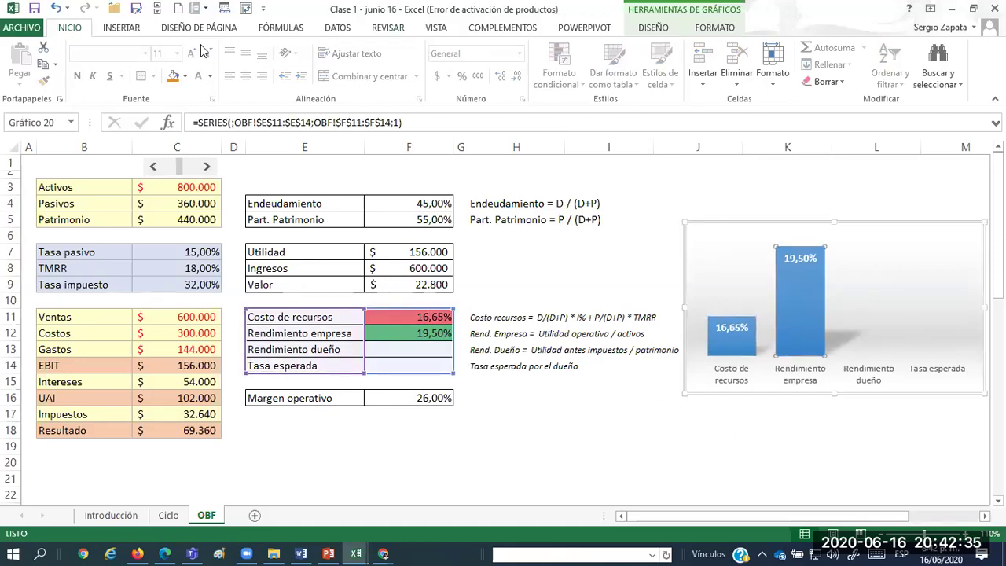
click(172, 77)
click(711, 446)
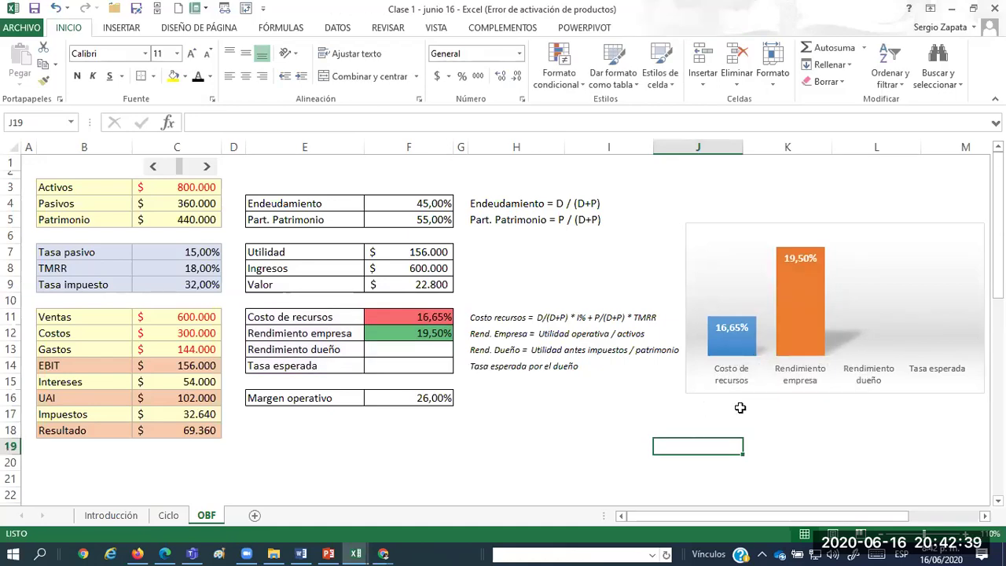
Fill the Valor result cell F9 with yellow.
click(431, 285)
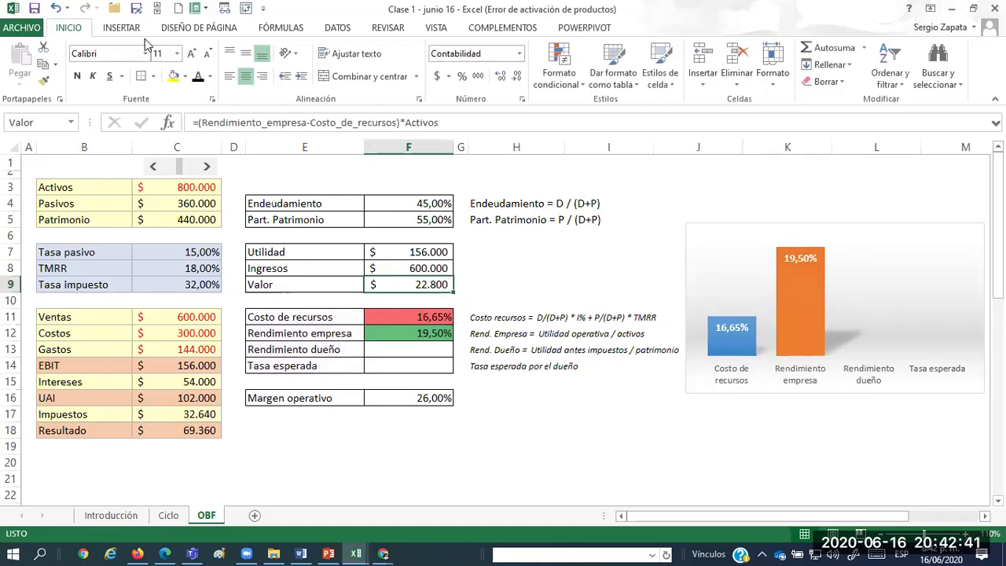
click(173, 75)
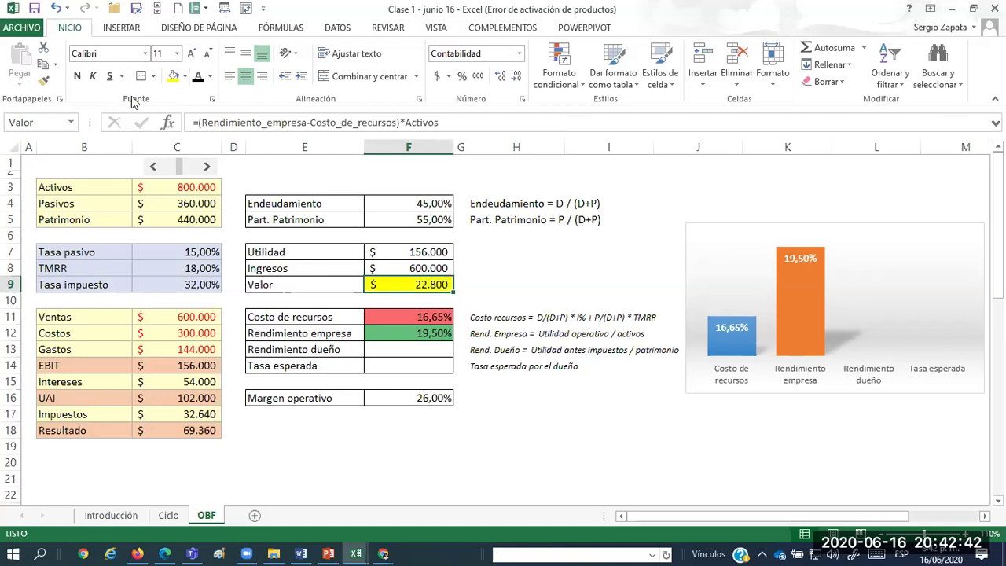
Raise the debt level in 5% increments to 80% Endeudamiento, watching how Valor and Costo de recursos respond.
click(206, 169)
click(206, 169)
click(206, 169)
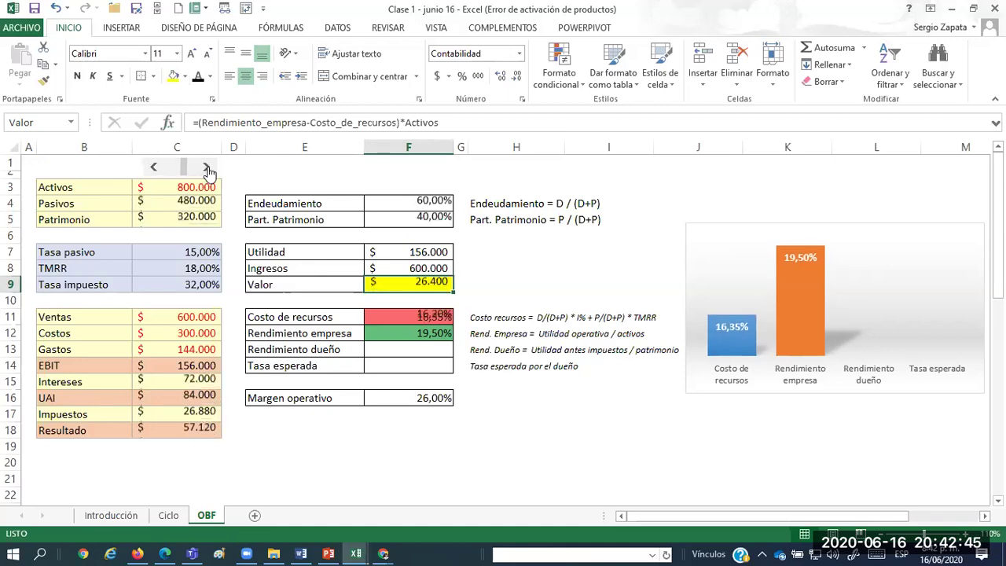
click(207, 169)
click(206, 169)
click(206, 169)
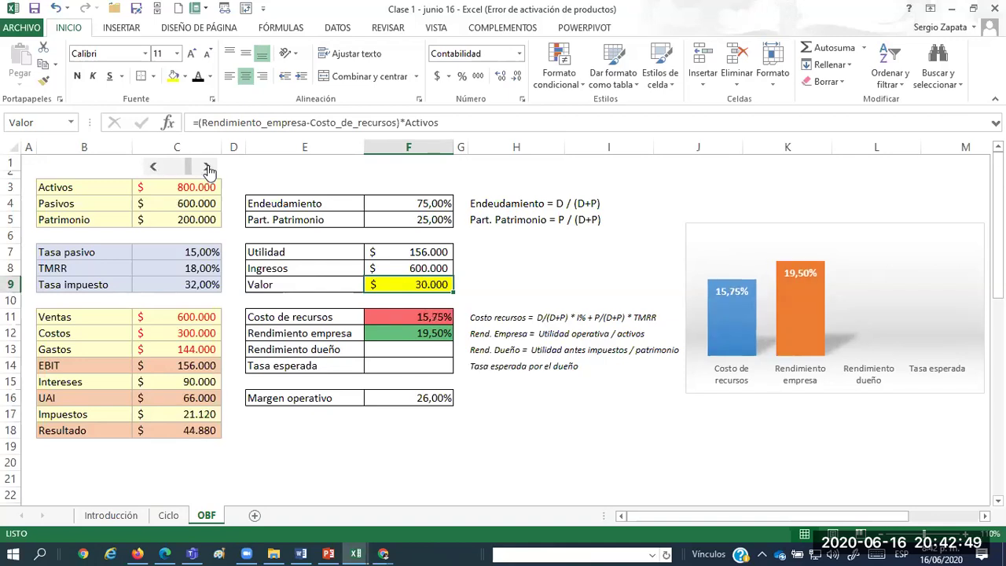
click(207, 169)
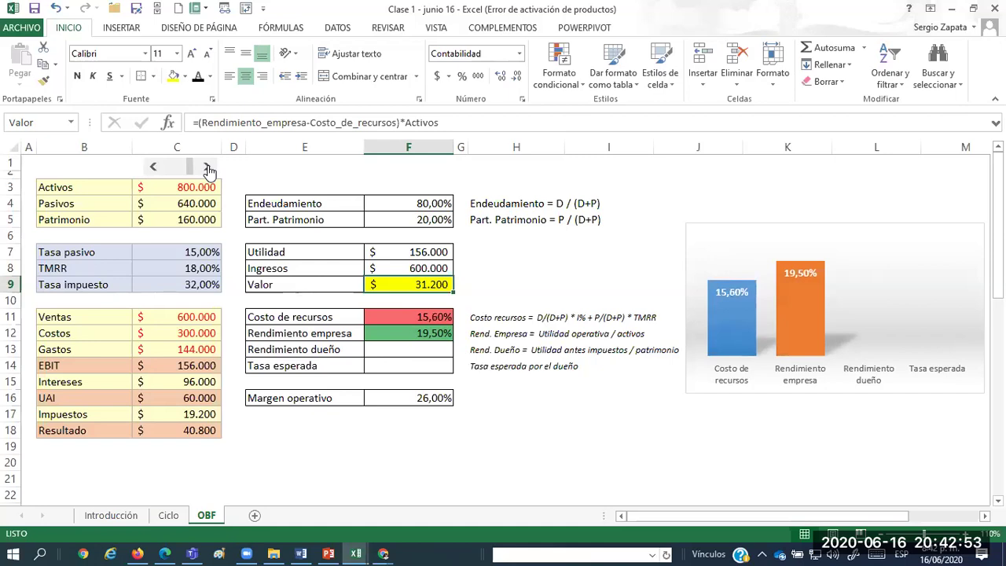
click(723, 455)
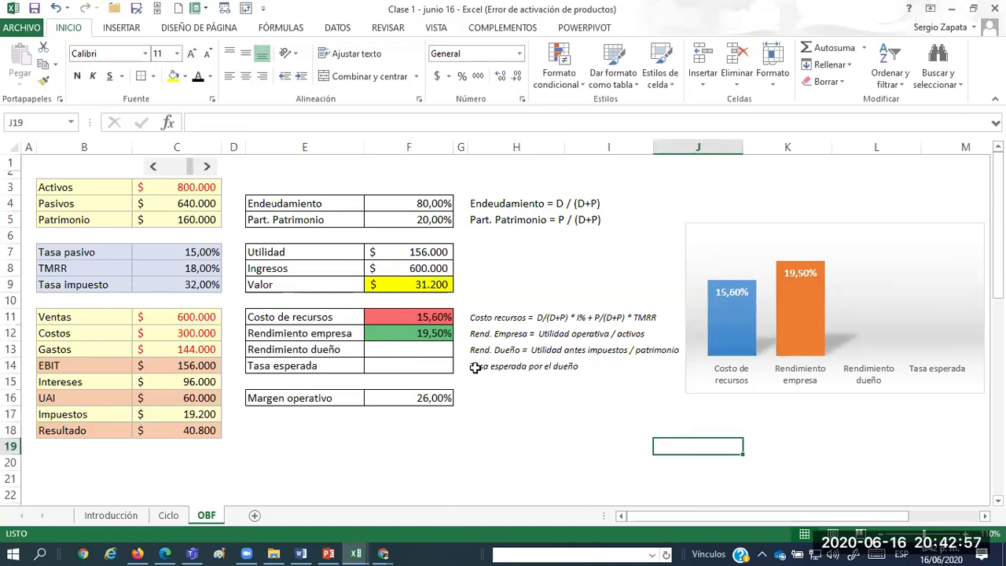
Lower the debt level to 0% and calculate Rendimiento dueño in F13 with the formula =UAI/Patrimonio.
click(155, 168)
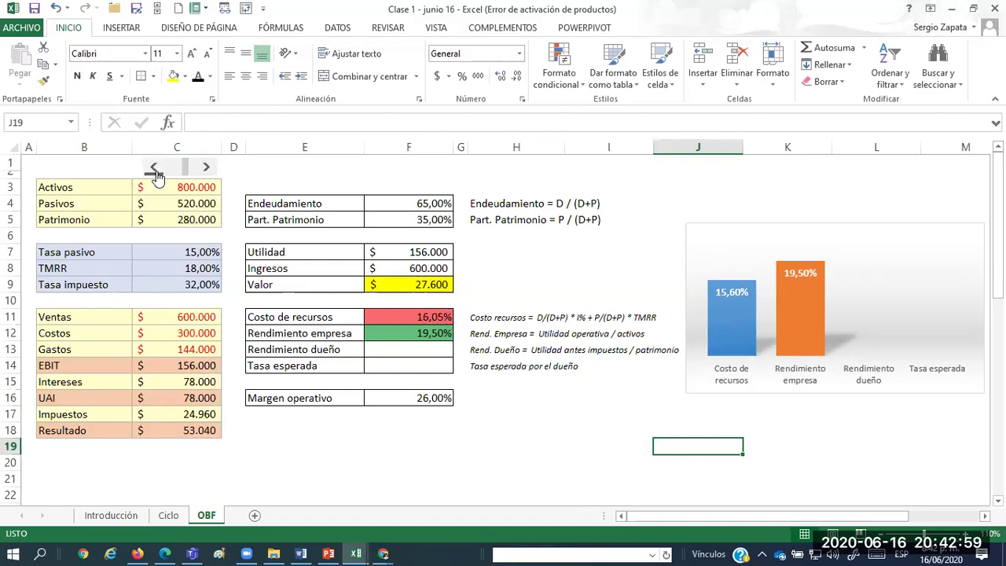
click(414, 350)
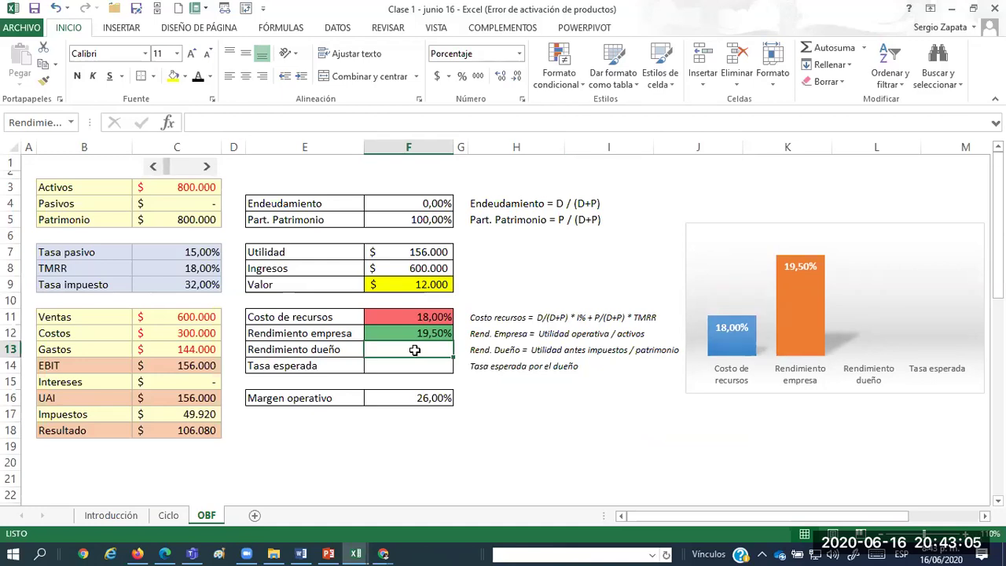
text(=)
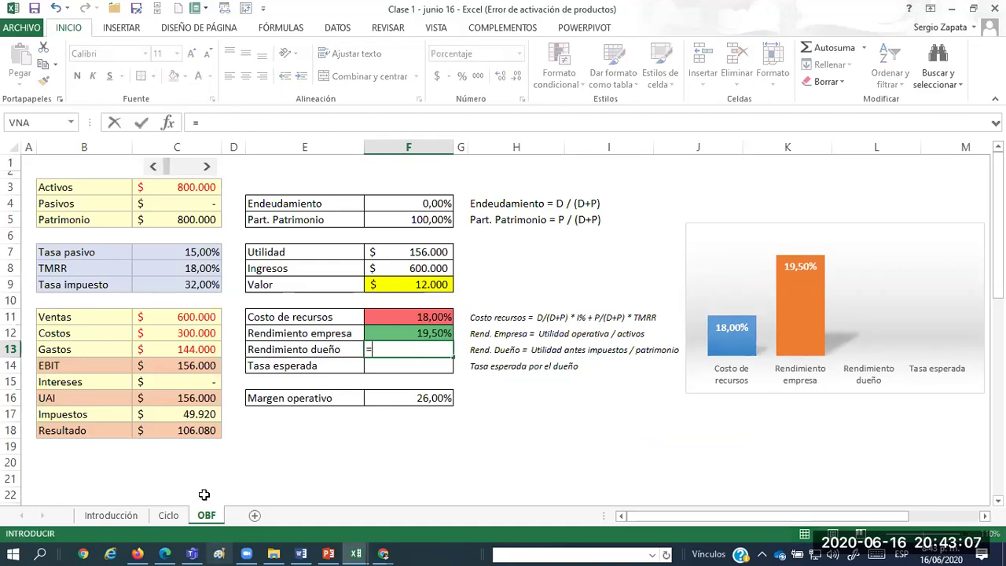
click(189, 406)
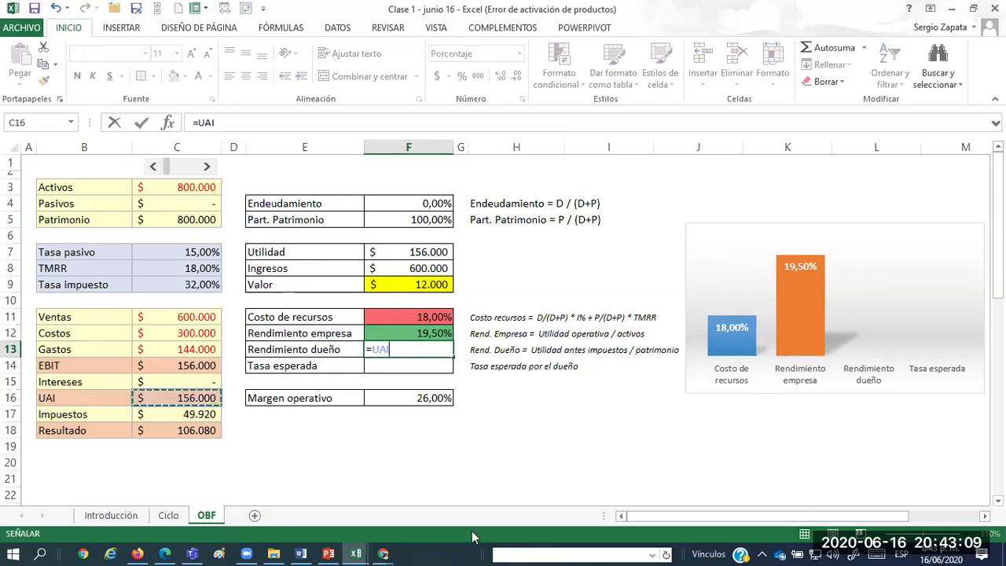
text(/)
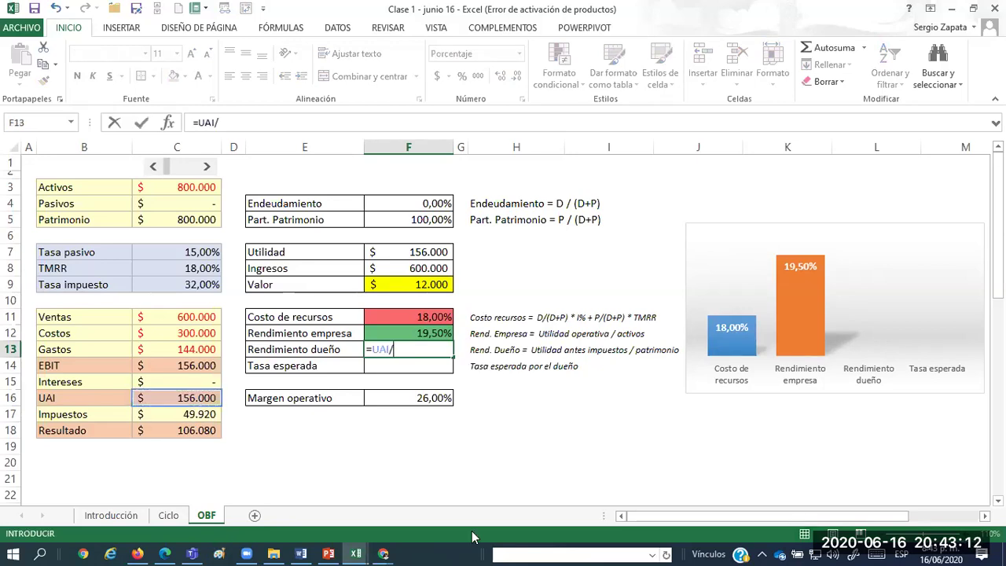
click(179, 221)
key(Return)
key(Up)
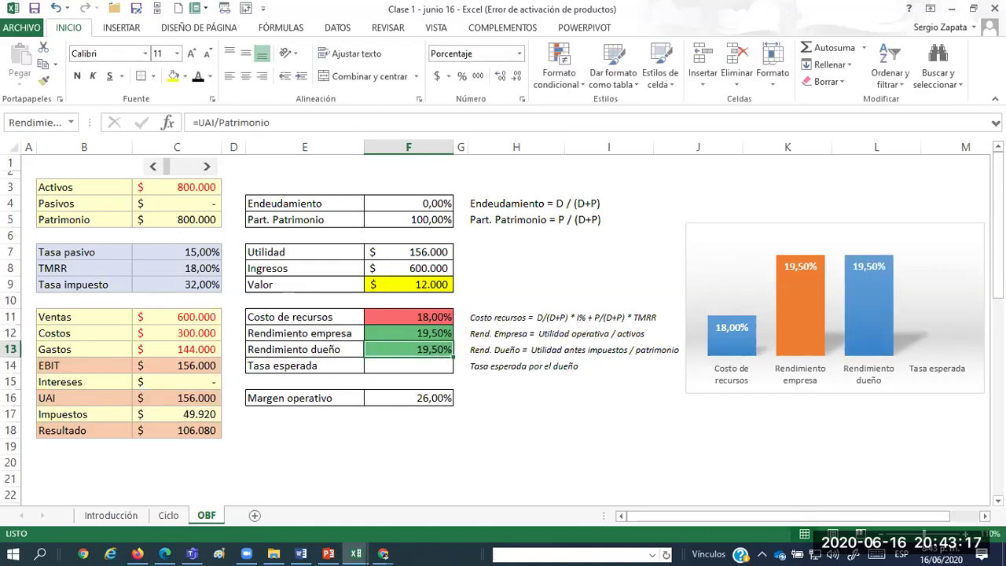
Link Tasa esperada in F14 to the owner's minimum rate with the formula =TMRR.
click(435, 363)
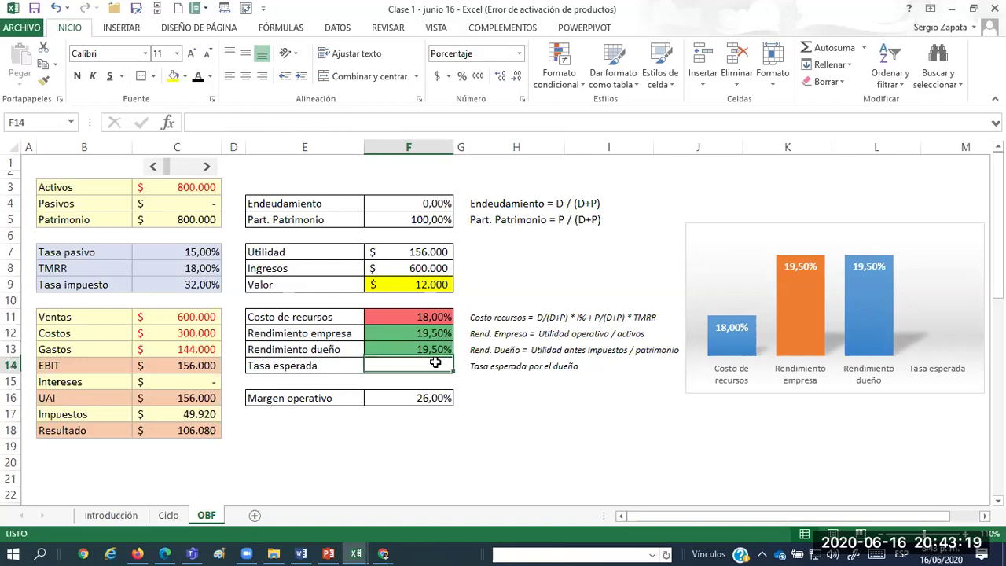
text(=)
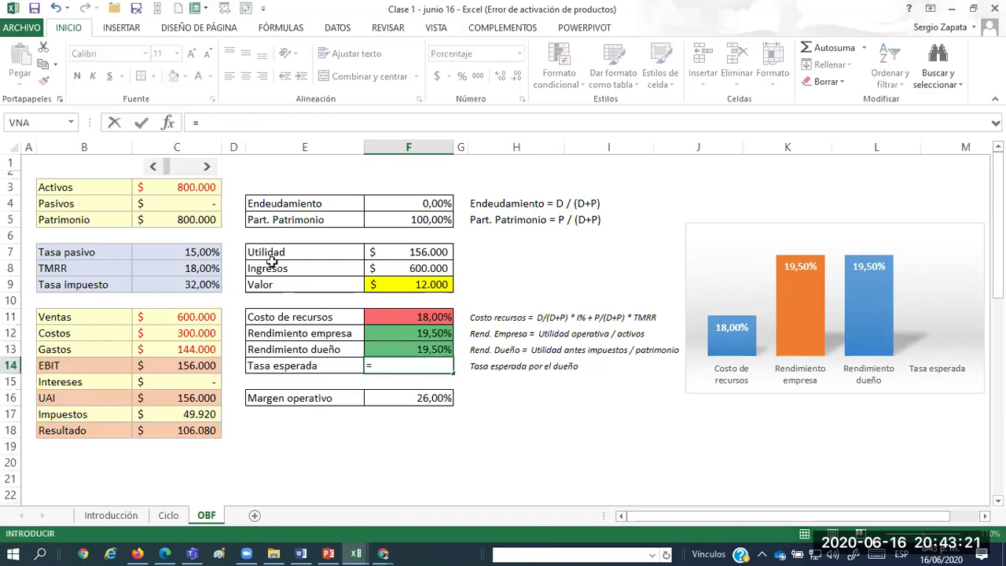
click(192, 269)
key(ctrl+Return)
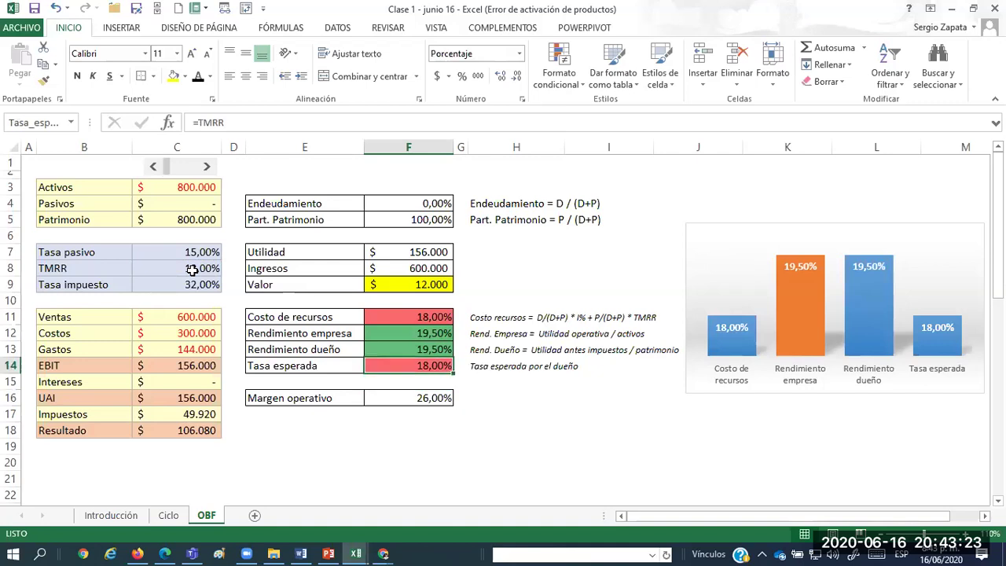
click(778, 414)
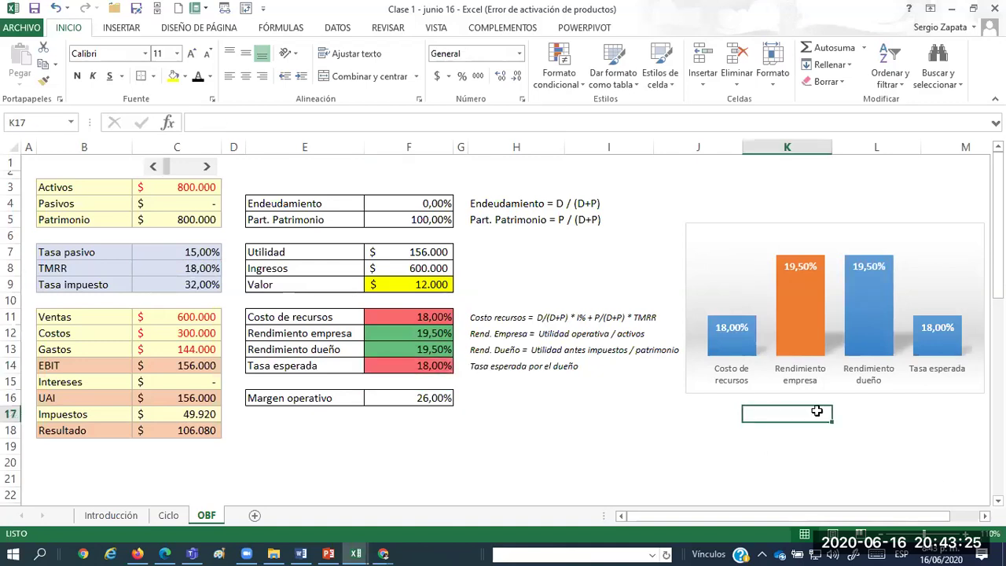
Fill only the chart's Rendimiento dueño column with green and its Tasa esperada column with red.
click(875, 315)
click(888, 332)
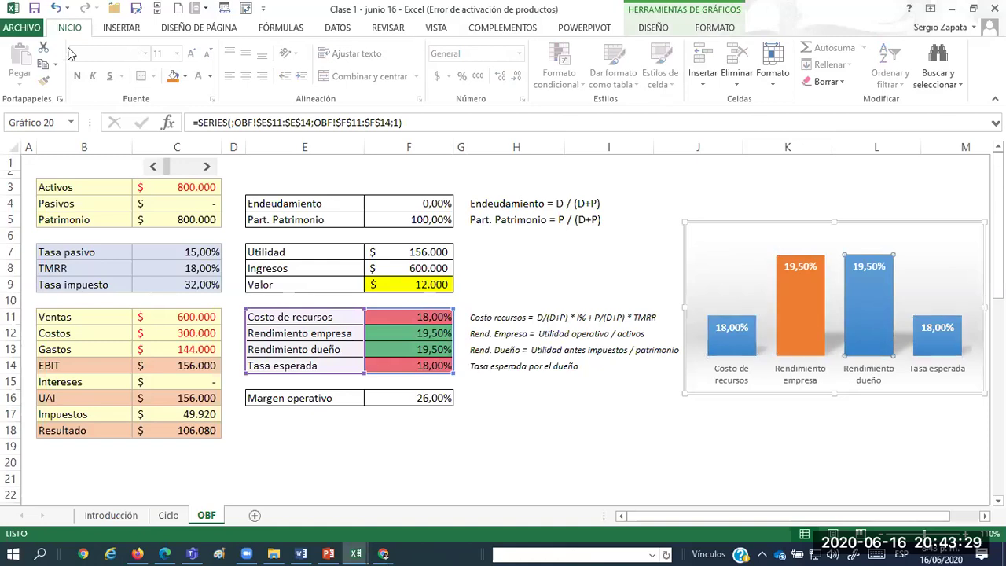
click(183, 77)
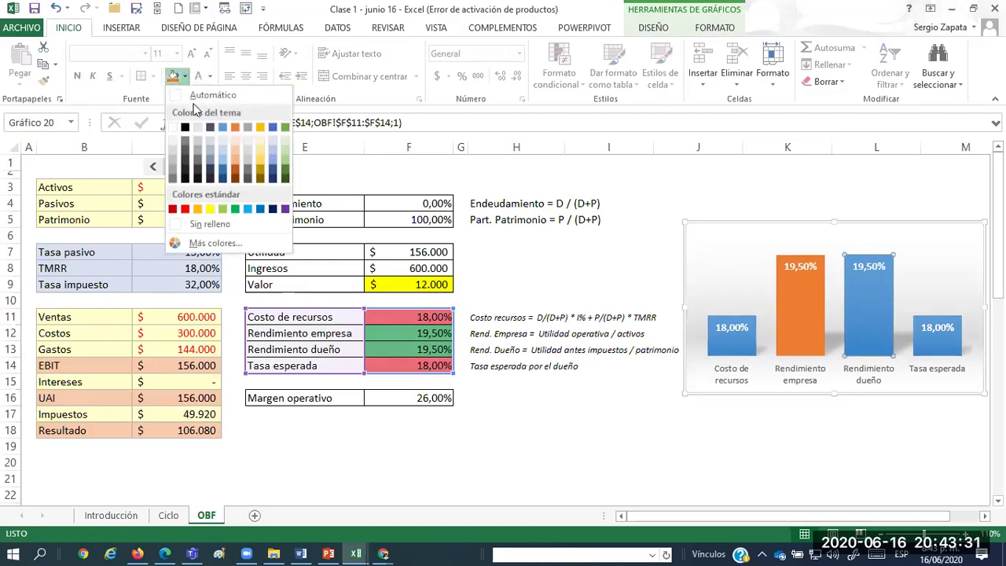
click(234, 208)
click(940, 344)
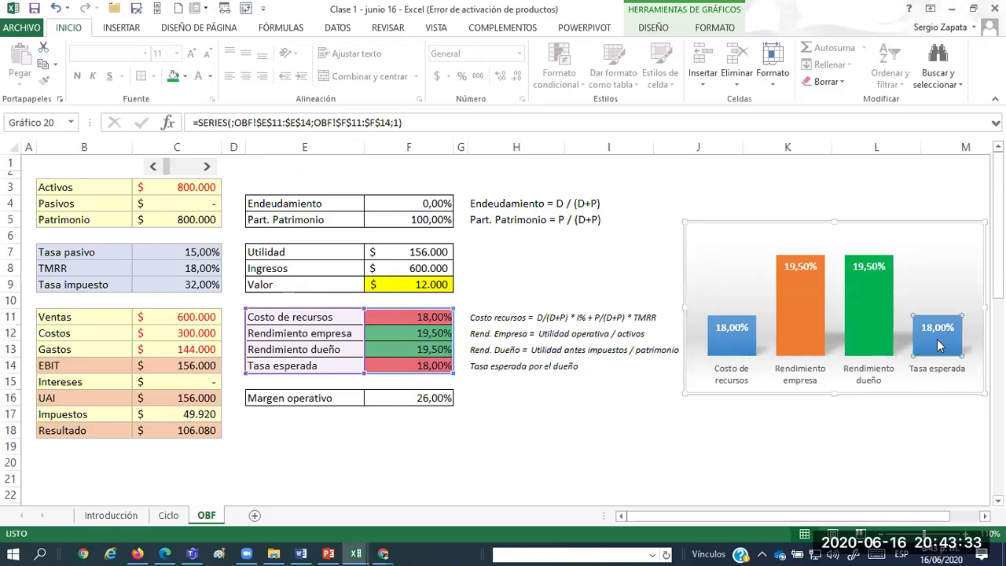
click(185, 77)
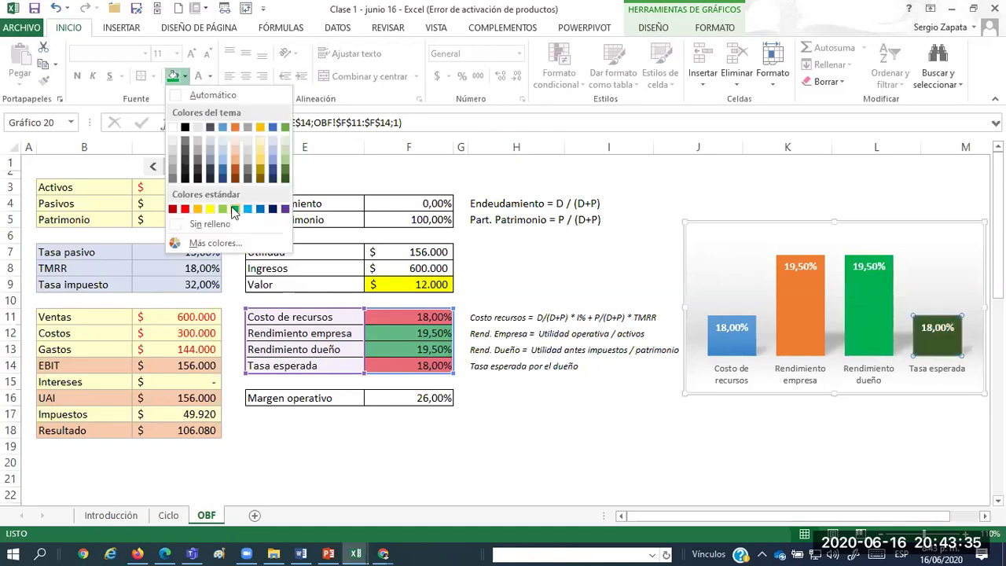
click(191, 208)
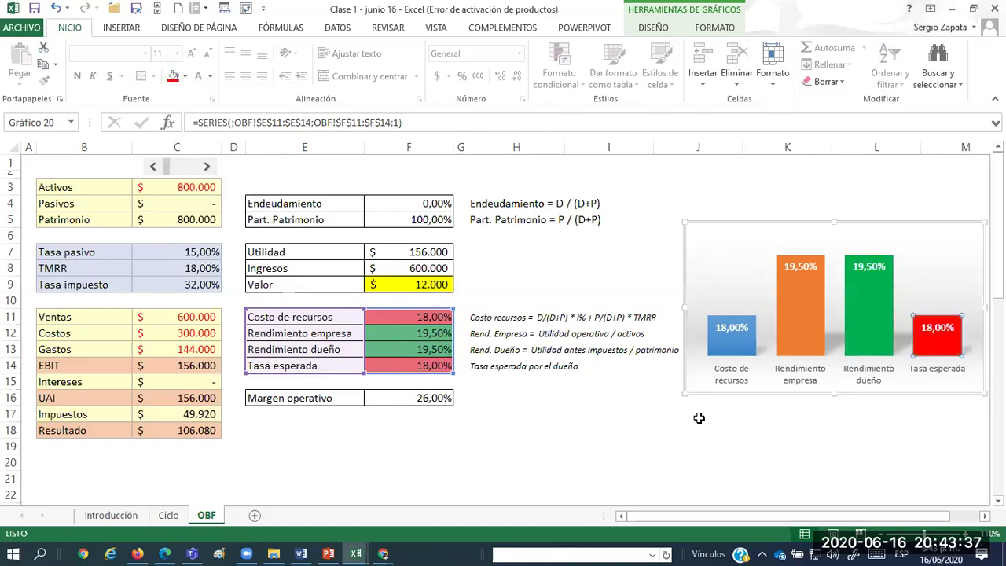
click(698, 415)
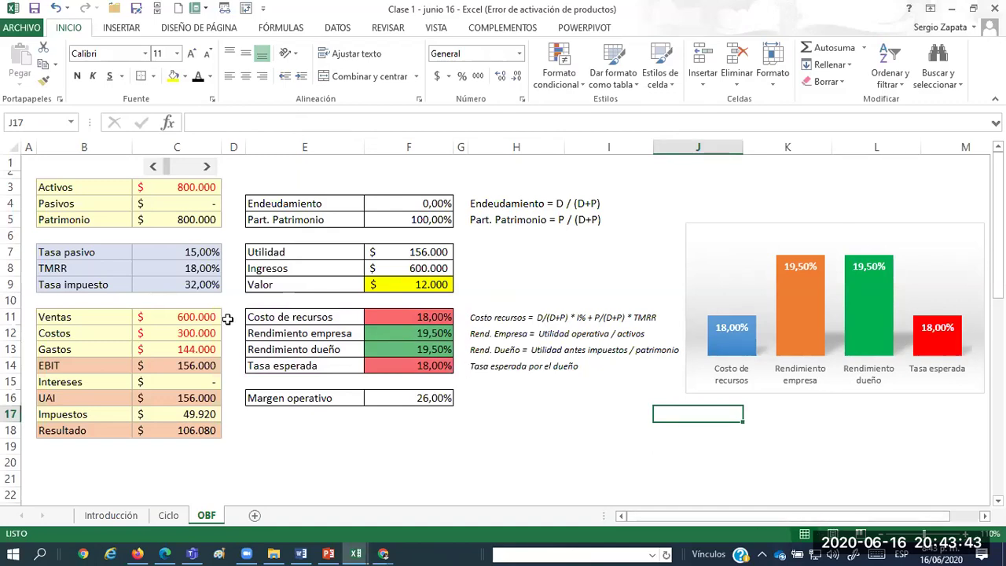
Raise the debt level in 5% increments to 80% Endeudamiento, comparing Rendimiento dueño with the other columns in the chart.
click(197, 250)
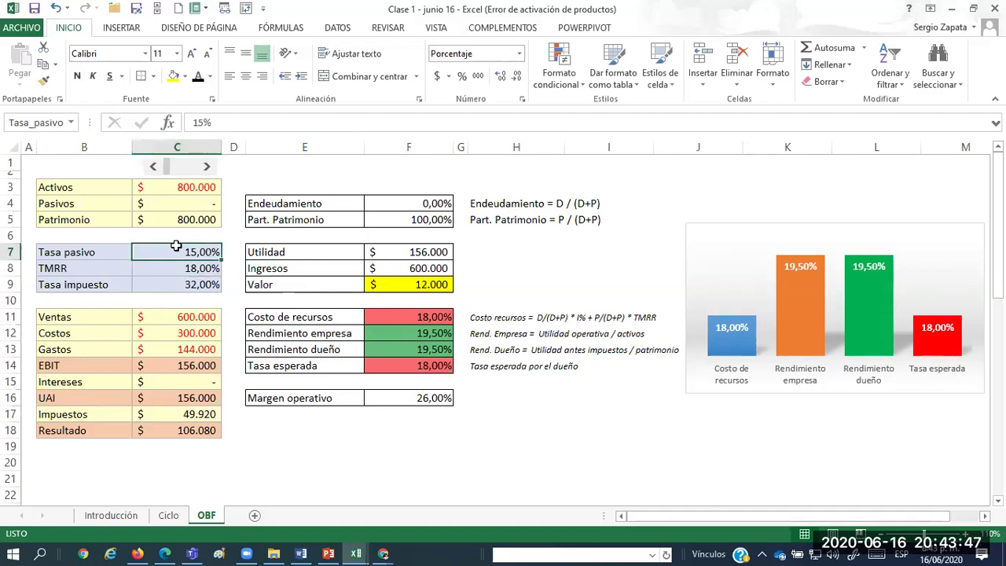
click(206, 167)
click(207, 169)
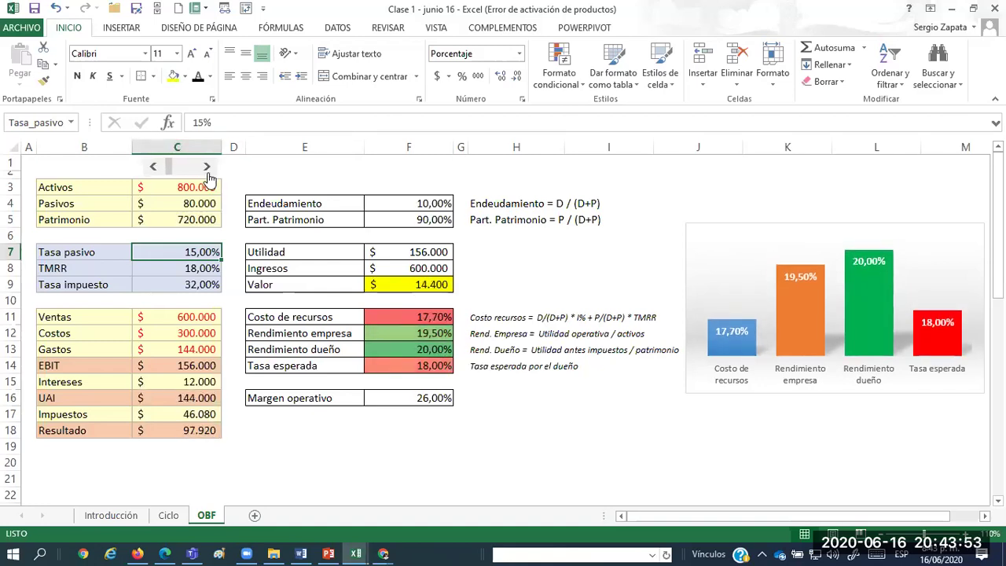
click(209, 173)
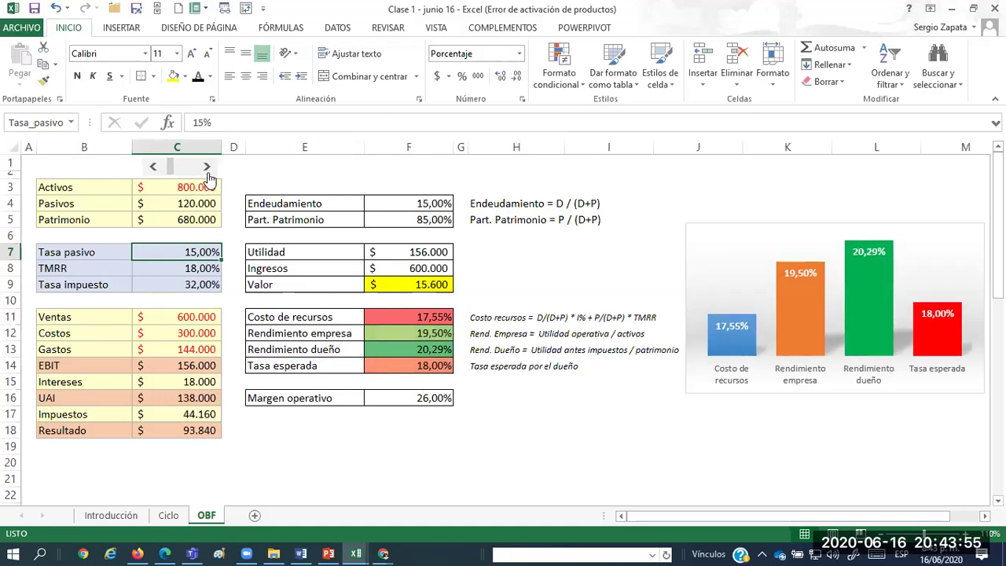
click(208, 174)
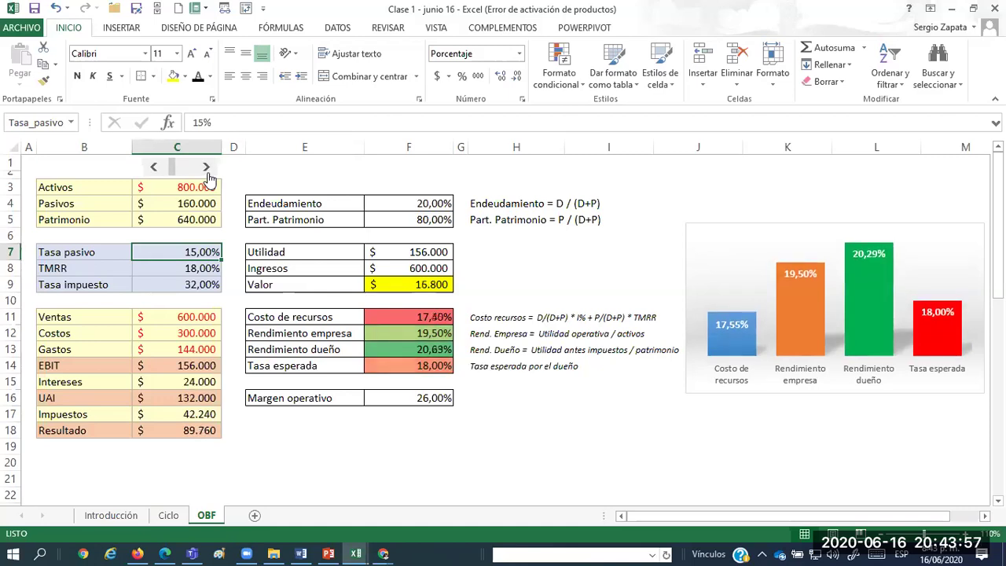
click(208, 174)
click(208, 175)
click(208, 174)
click(209, 174)
click(208, 174)
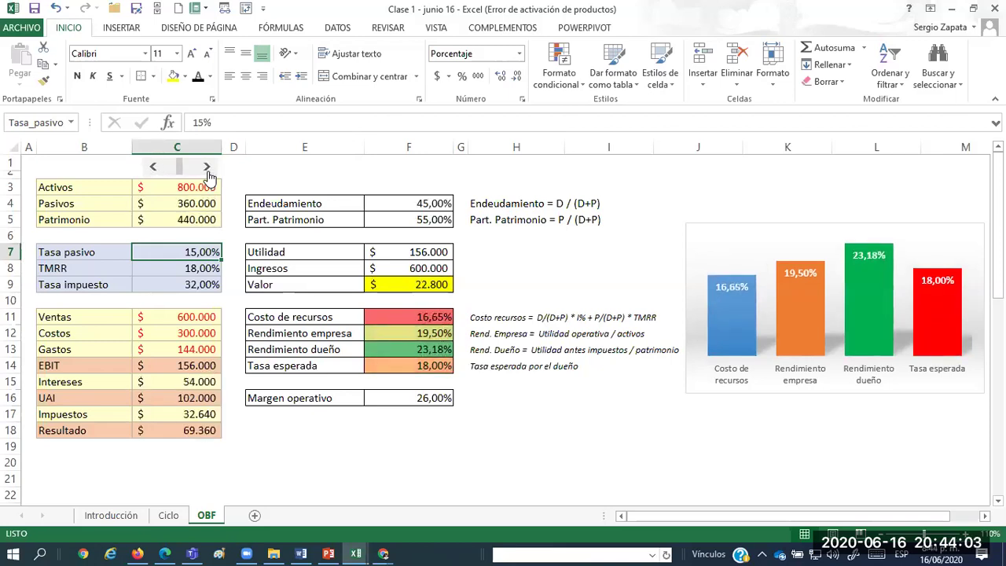
click(208, 174)
click(208, 175)
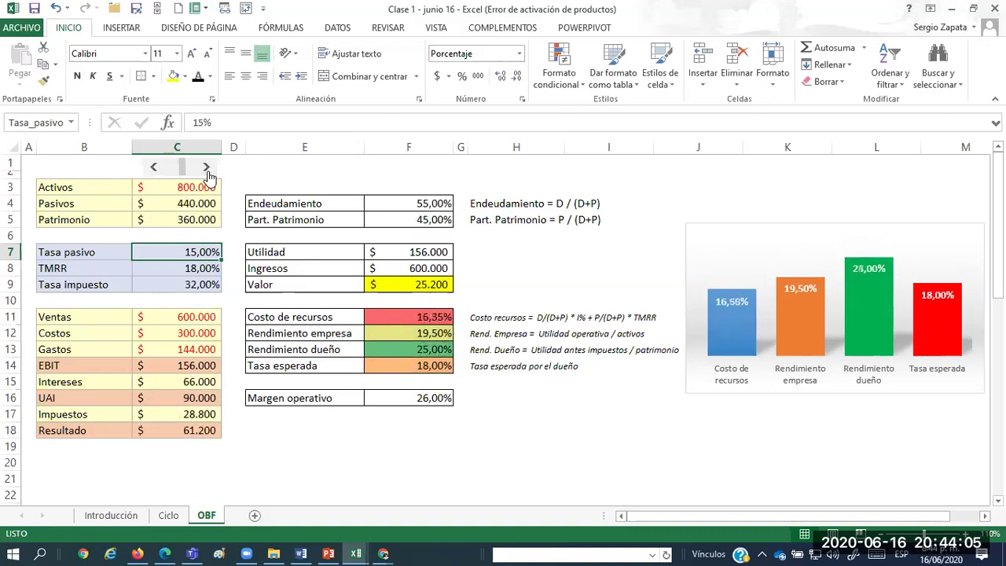
click(209, 175)
click(208, 174)
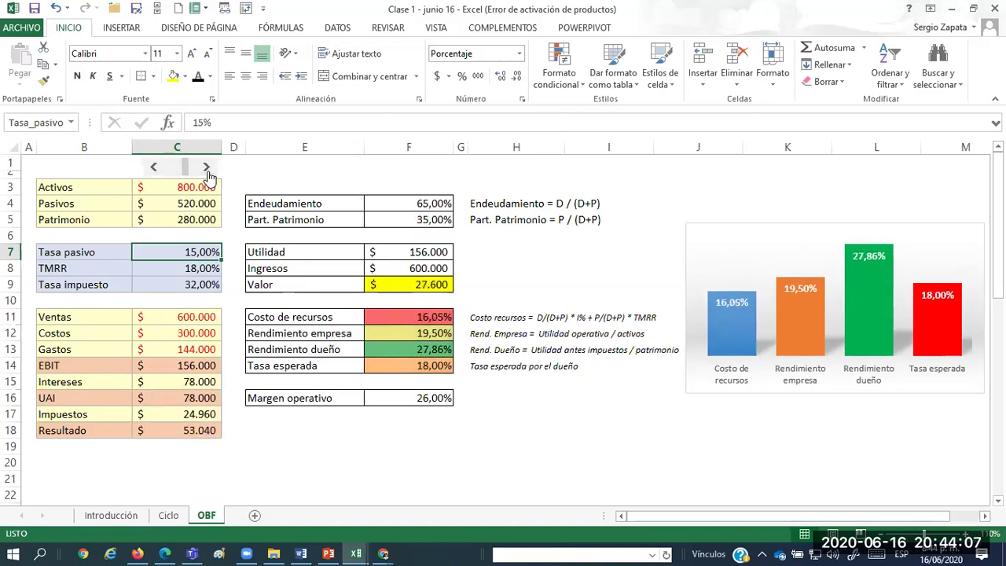
click(208, 174)
click(209, 174)
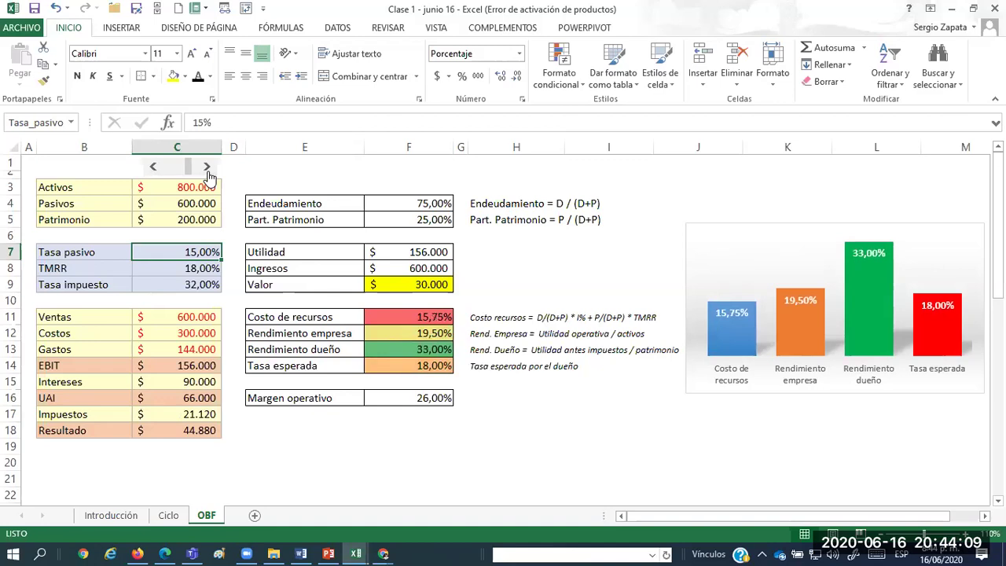
click(208, 174)
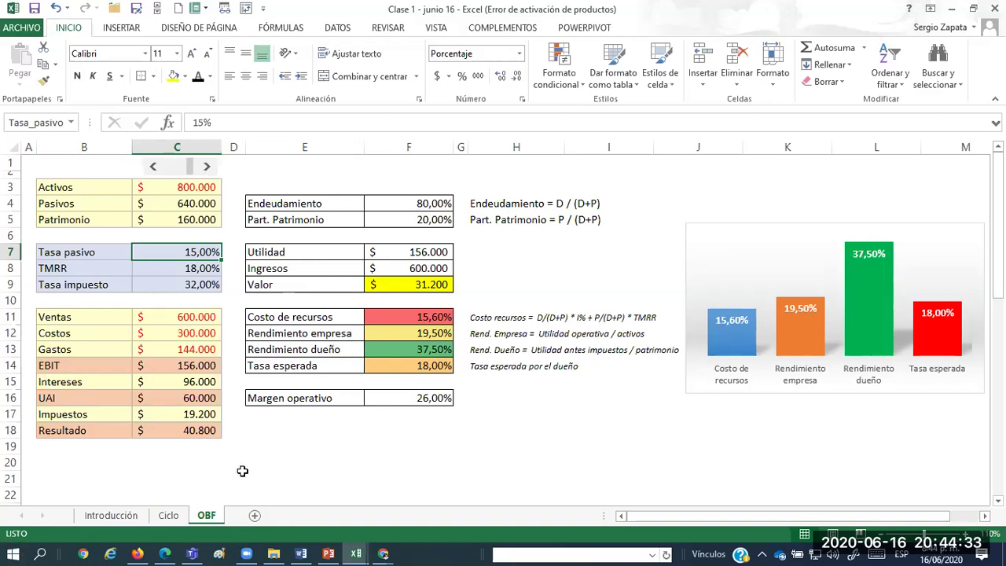
Inspect the contents of the Activos, Patrimonio, Pasivos and TMRR cells.
click(194, 188)
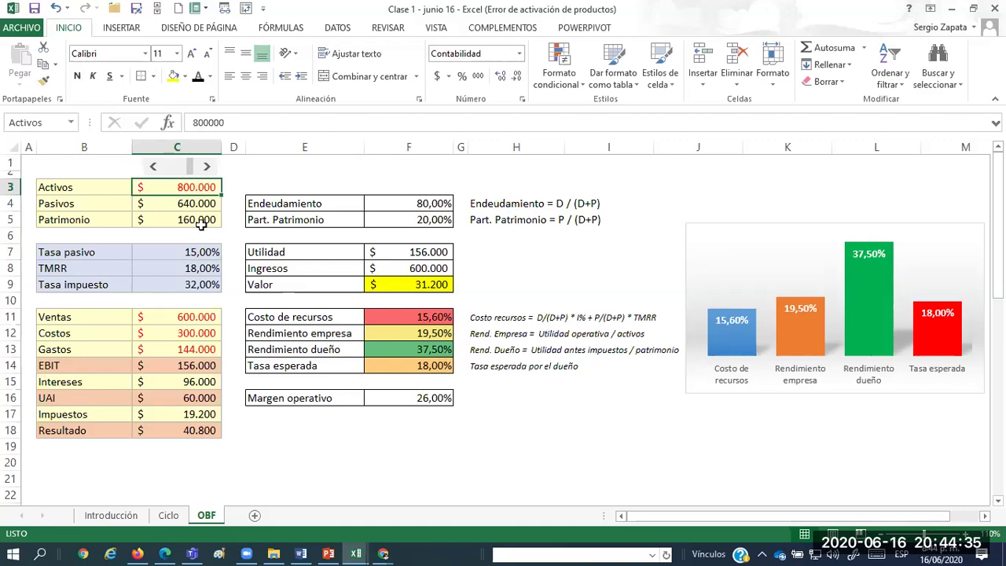
click(197, 223)
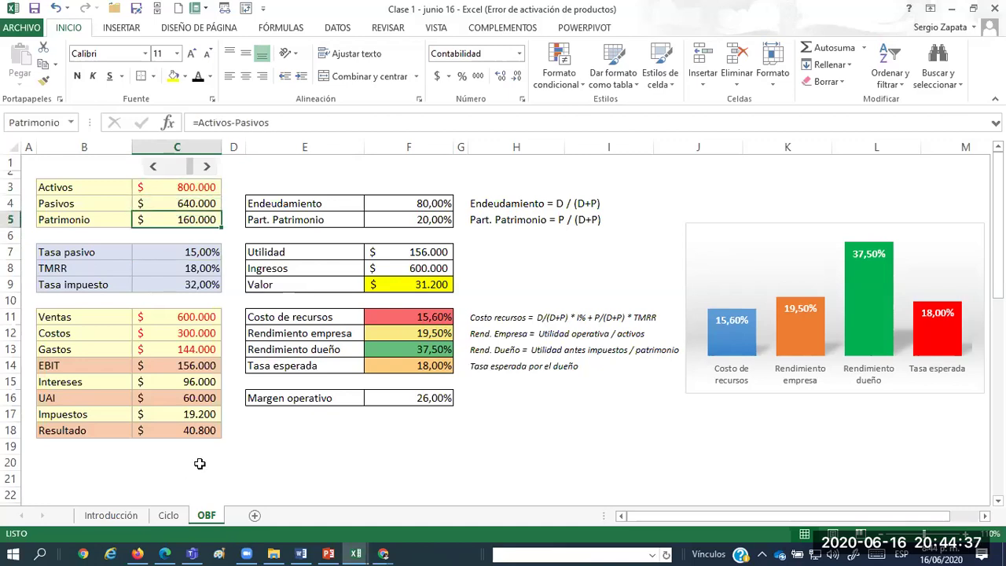
click(182, 202)
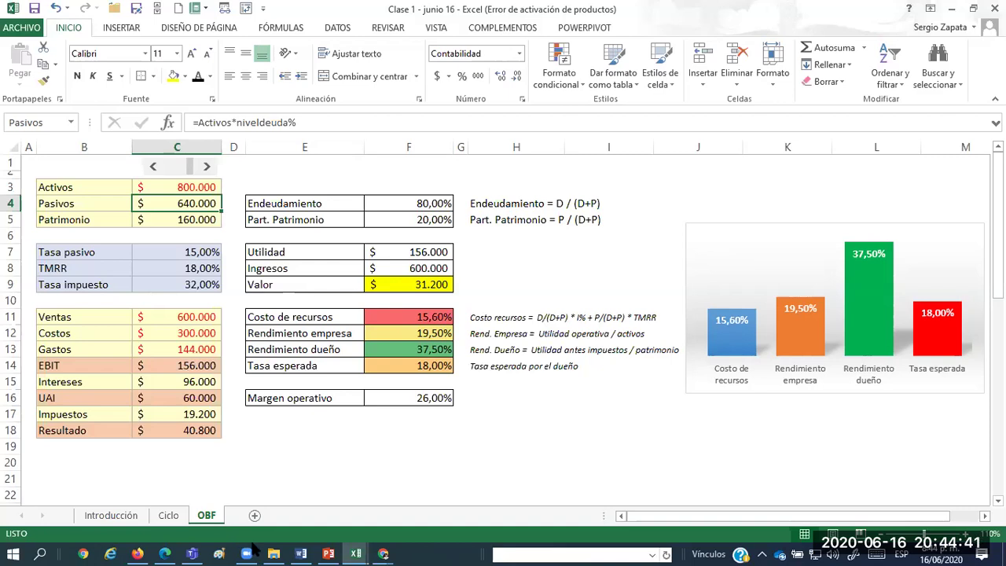
click(201, 269)
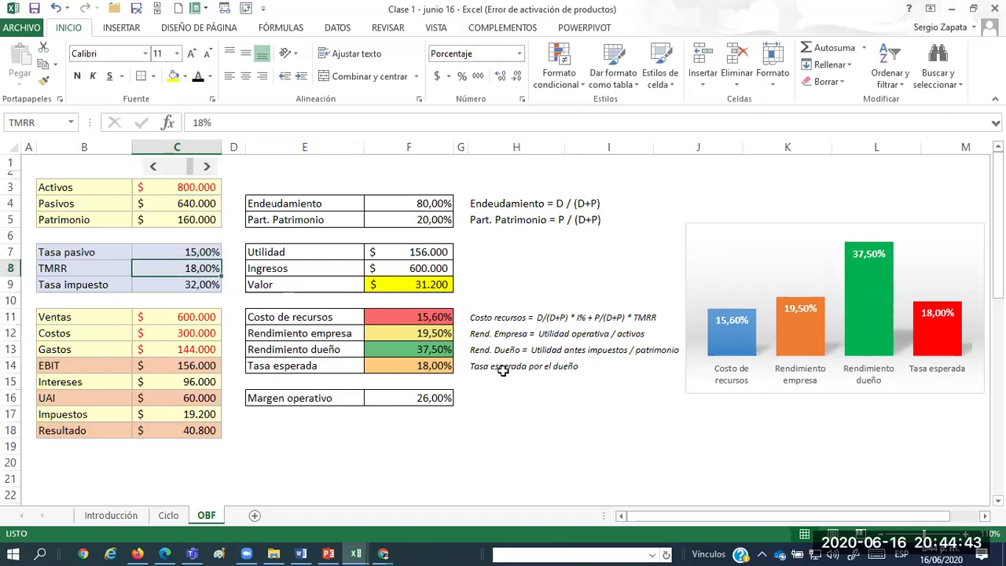
click(442, 365)
click(440, 338)
key(Down)
key(Down)
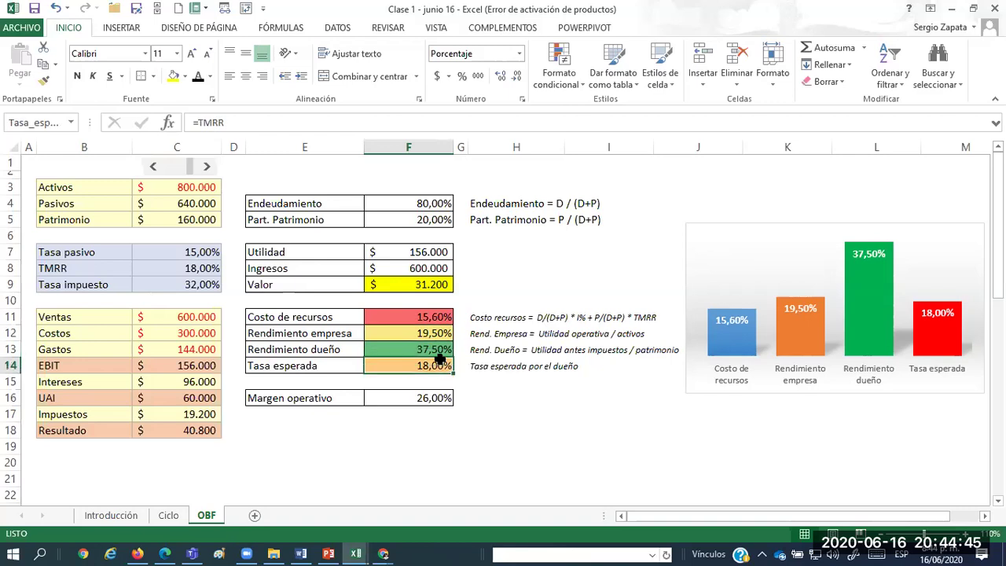
Label cell E18, below Margen operativo, as "Flujo de caja".
click(347, 430)
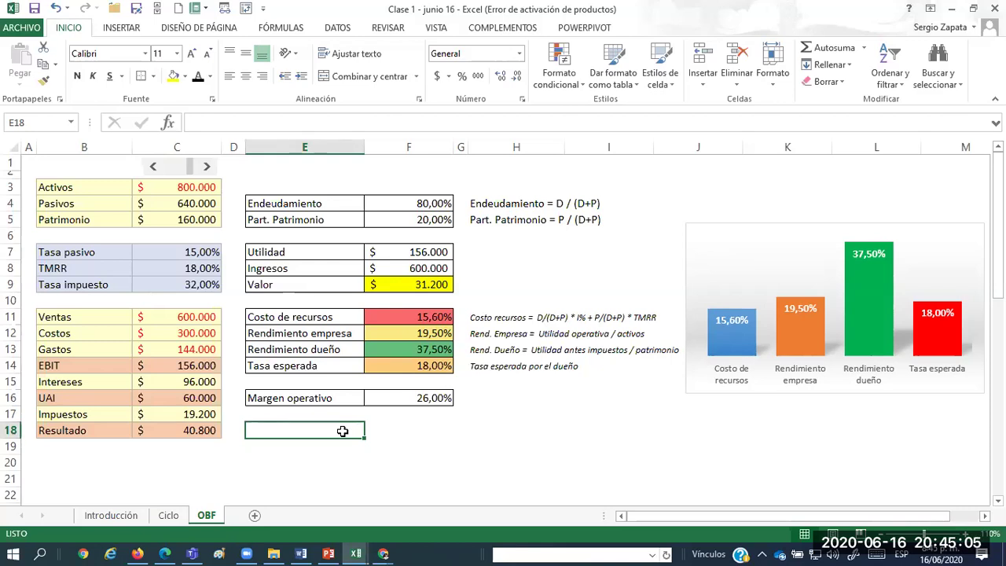
text(Flujo de caja)
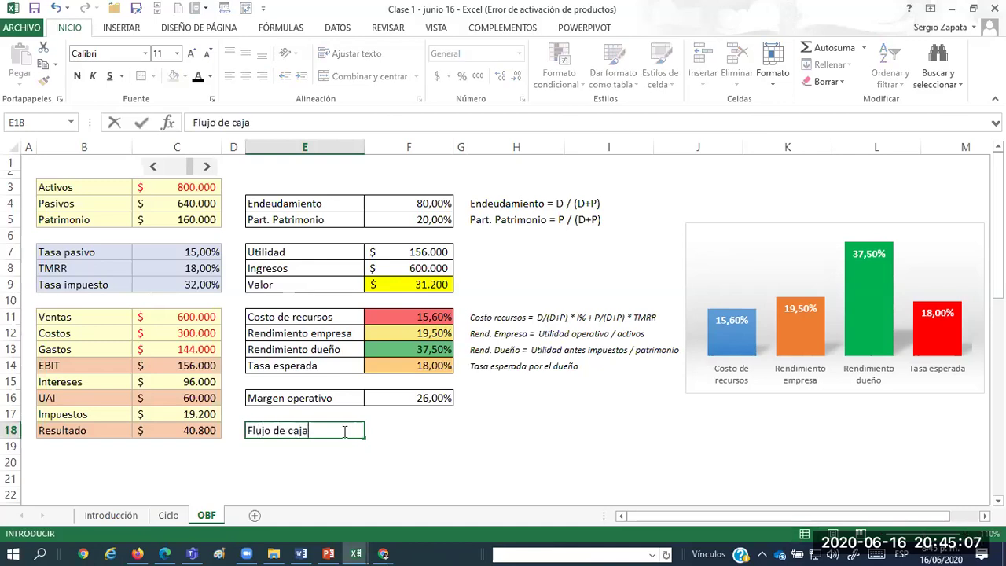
key(Tab)
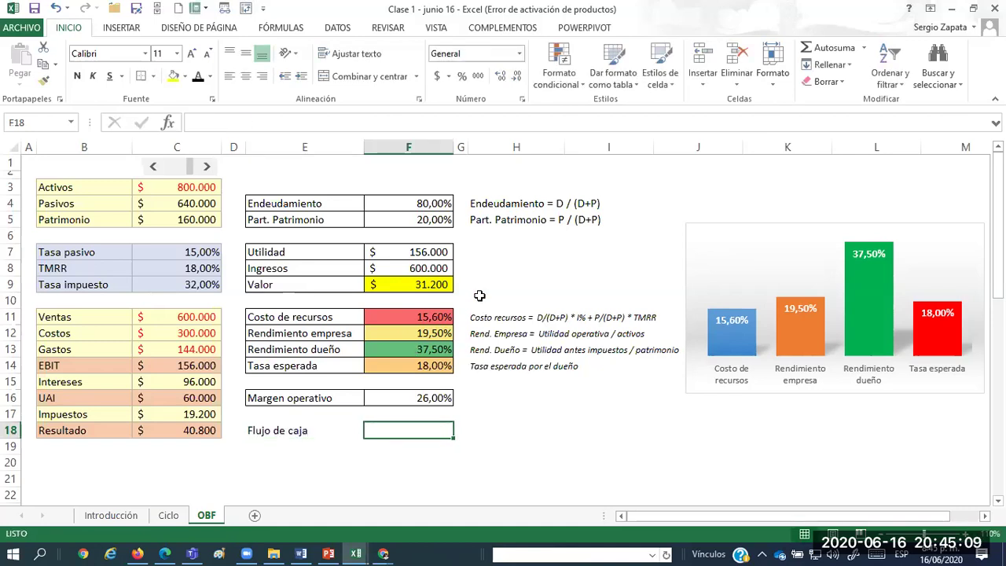
Apply the accounting number format to F18 and all borders to the Flujo de caja row, E18:F18.
click(438, 79)
drag(333, 429, 397, 428)
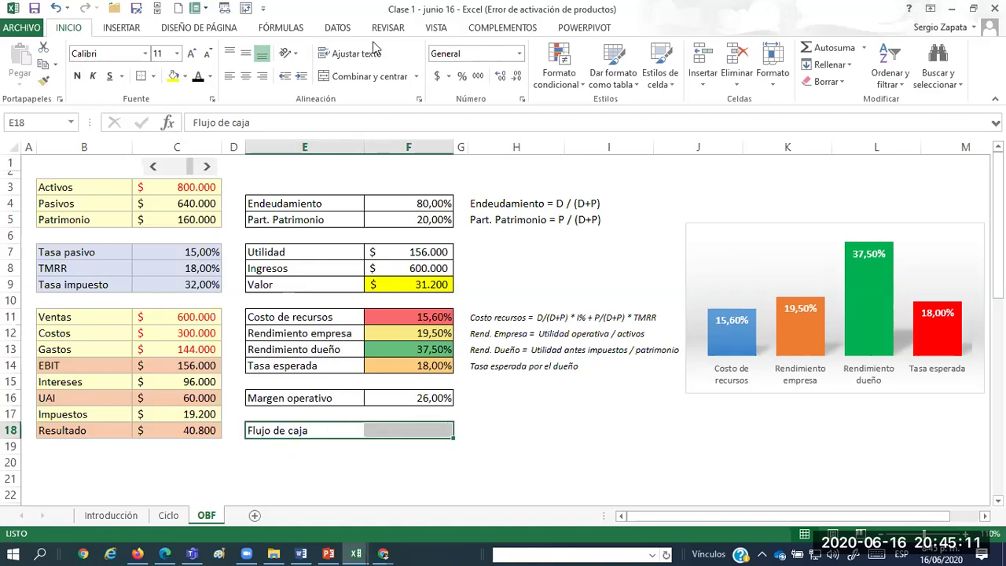
click(154, 76)
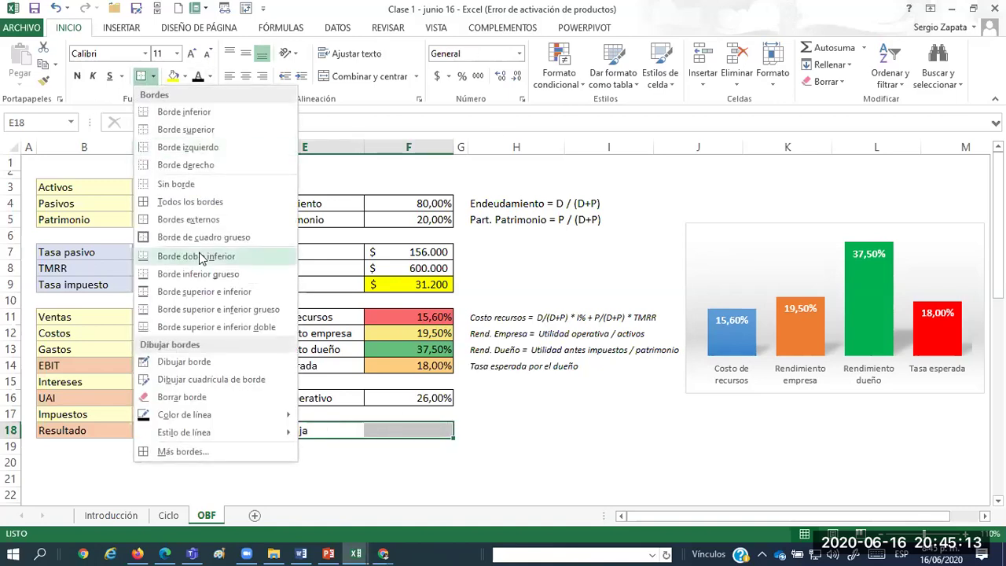
click(190, 202)
Link Flujo de caja in F18 to the net result with the formula =Resultado.
click(397, 431)
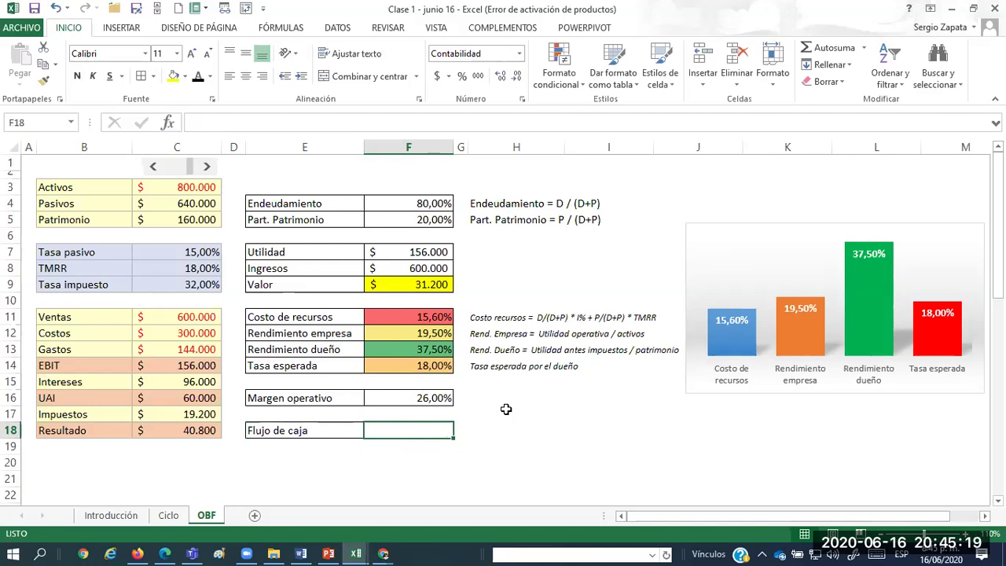
text(=)
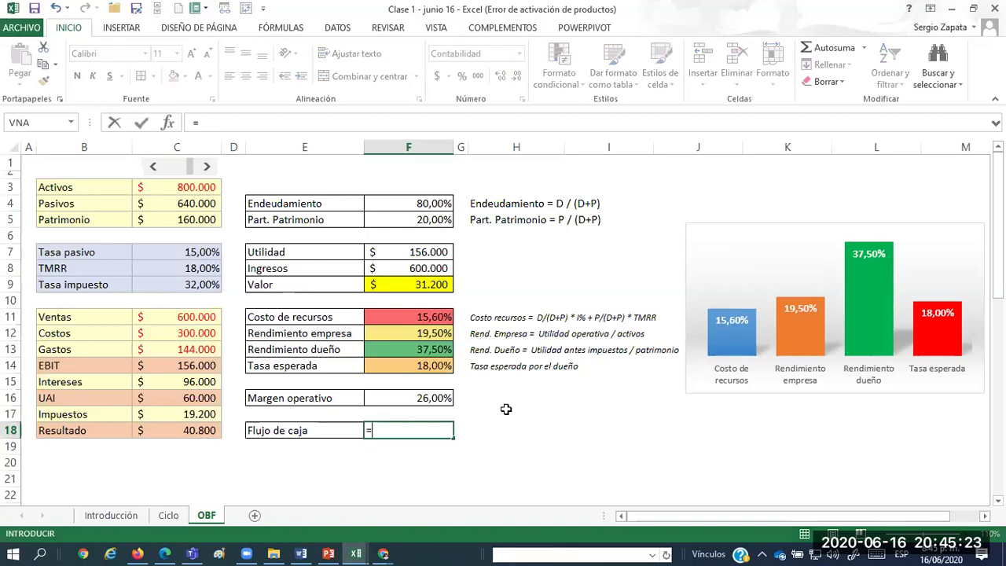
key(Left)
key(Left)
key(Left)
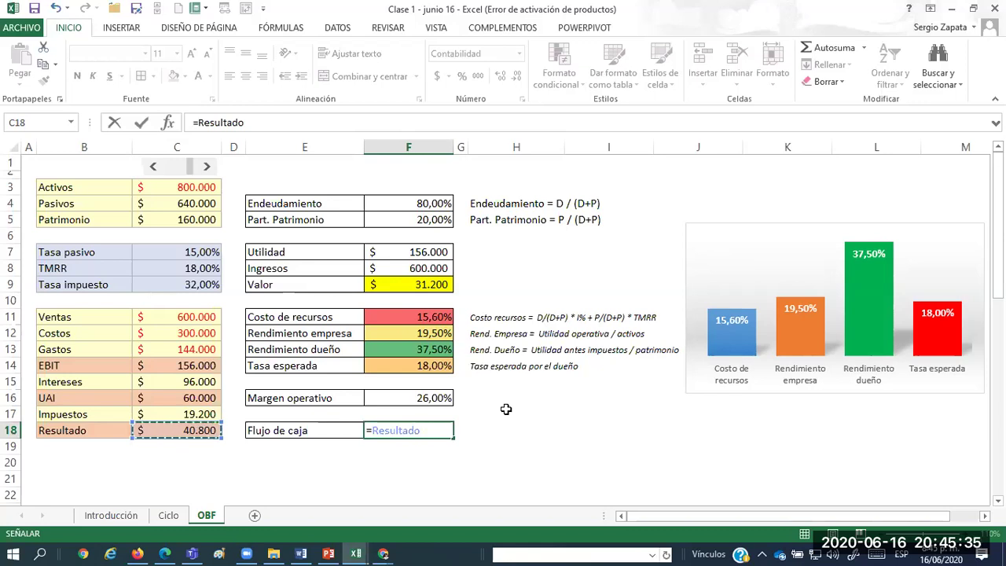
key(ctrl+Return)
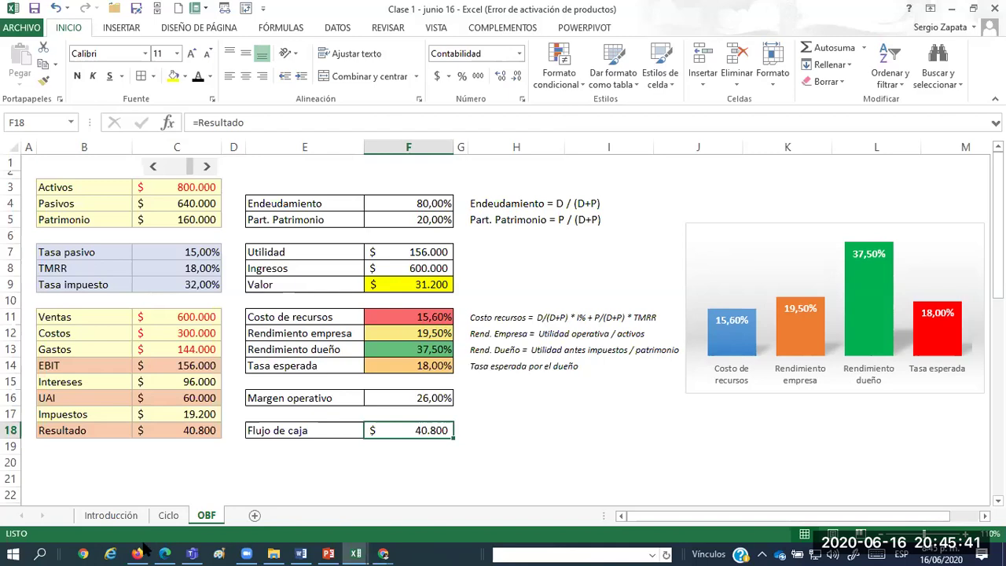
Label cell B20, below the income statement, as "Capital deuda" and give C20 the accounting format.
click(182, 382)
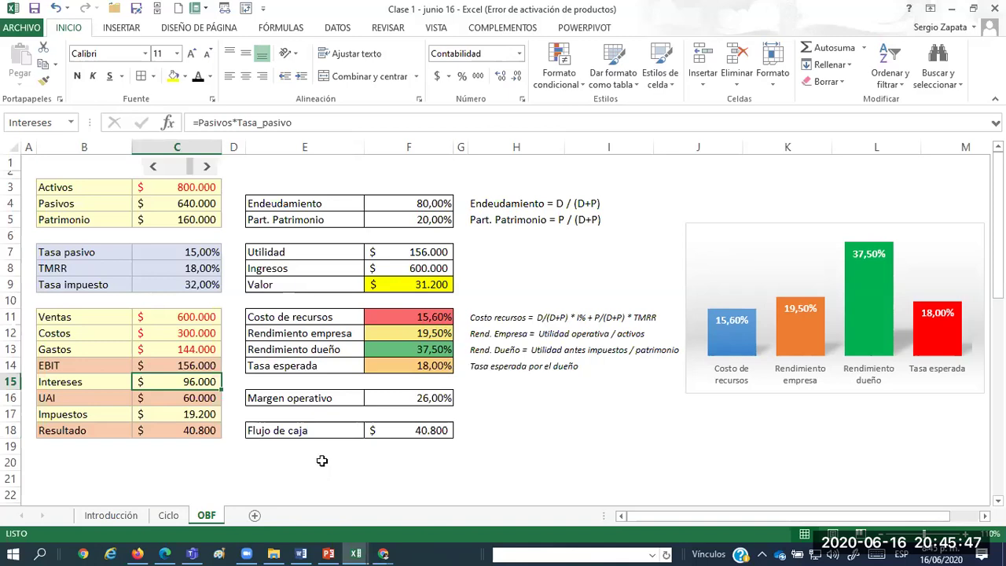
click(89, 449)
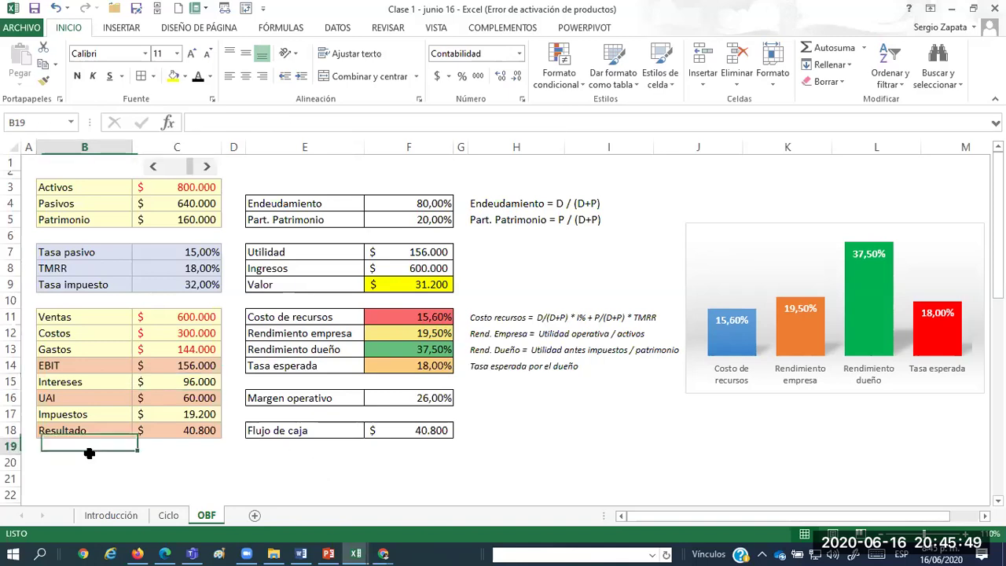
key(Return)
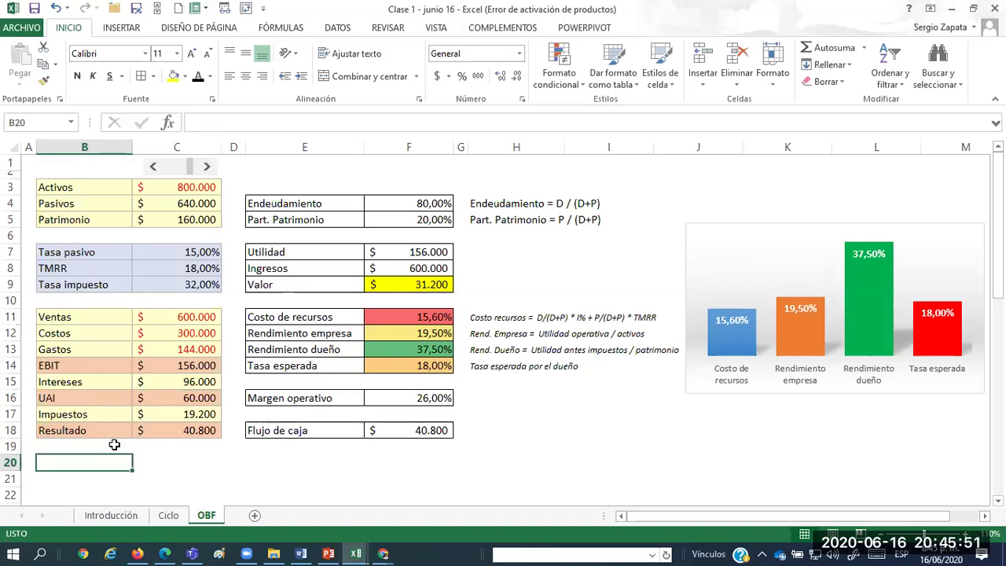
text(Capital deuda)
key(Tab)
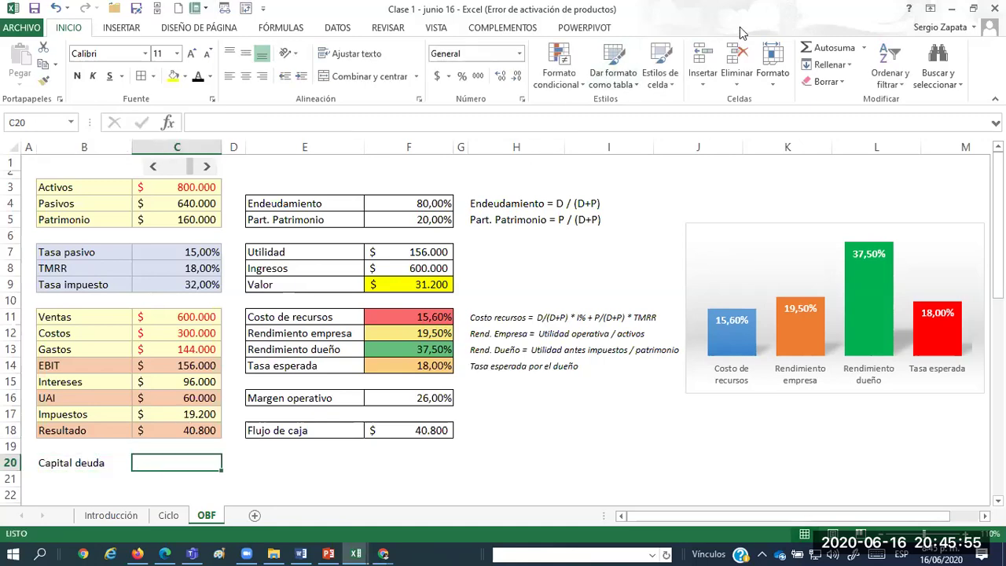
click(437, 76)
Calculate the loan payment in C20 with =PAGO(Tasa_pasivo;5;-Activos) and format it as accounting.
text(=pago)
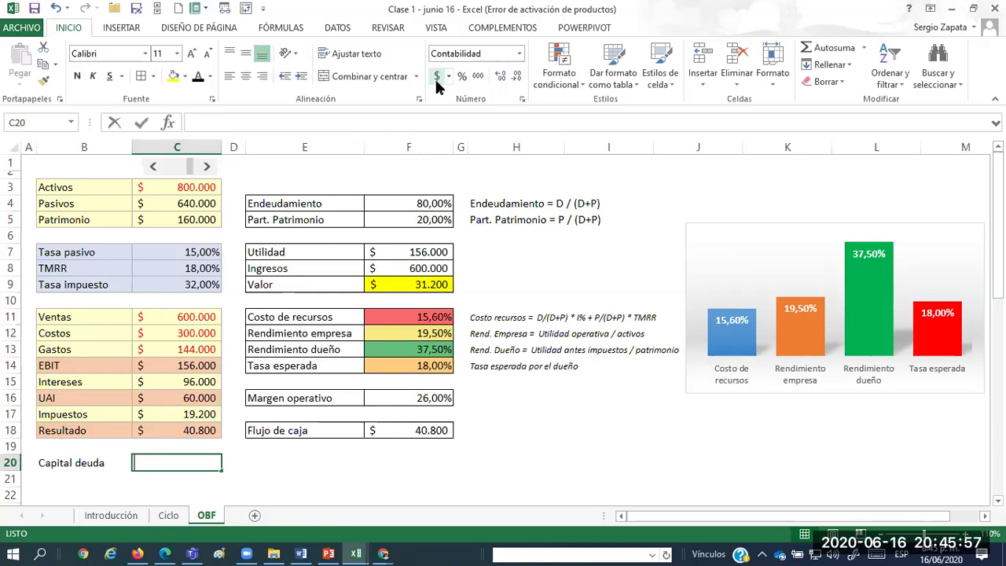
text(()
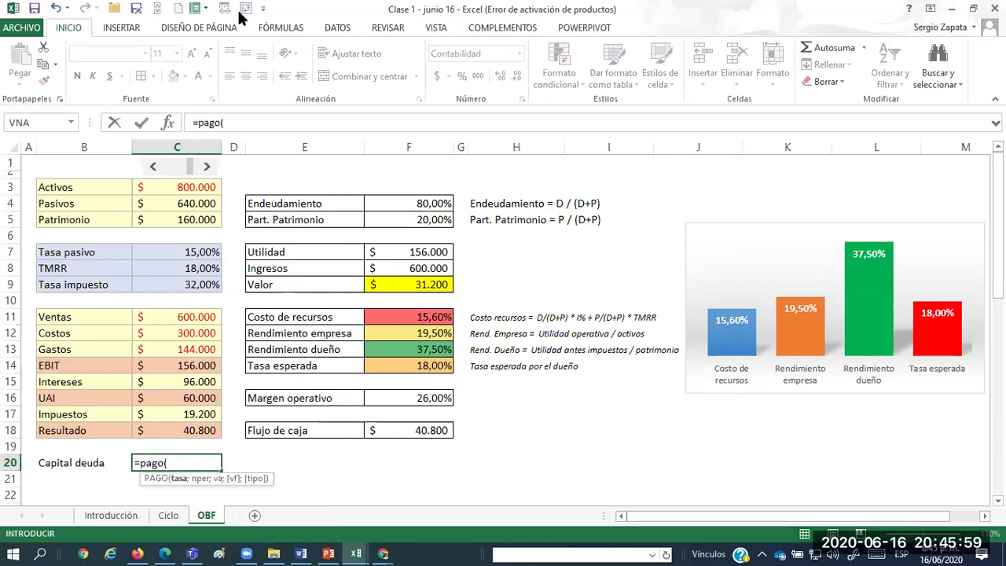
click(172, 123)
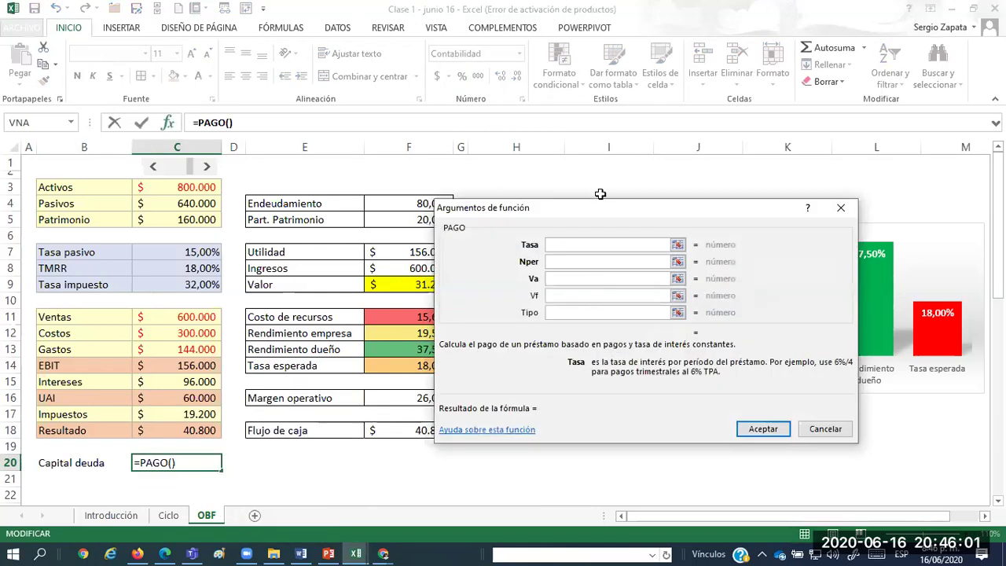
drag(597, 212, 686, 257)
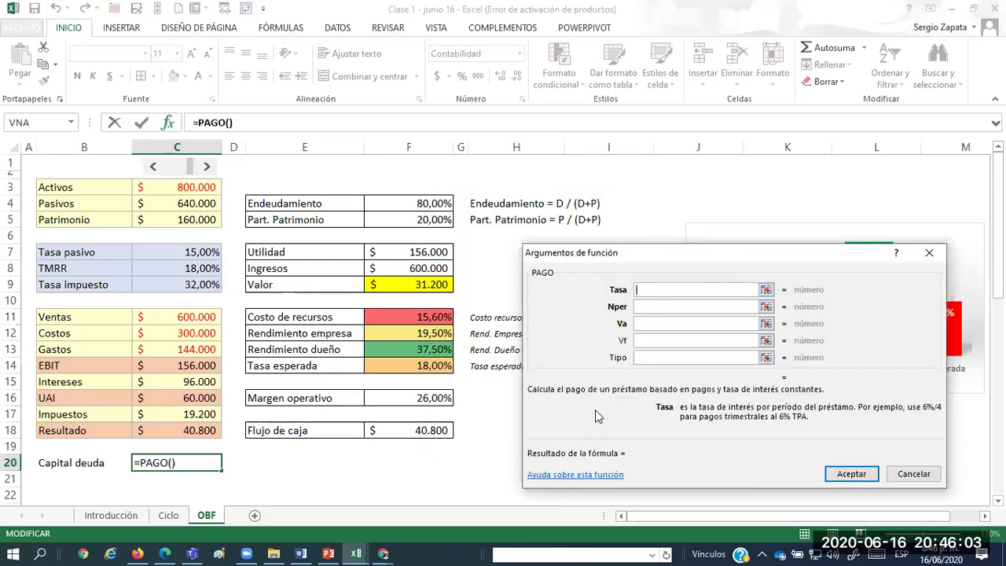
click(207, 252)
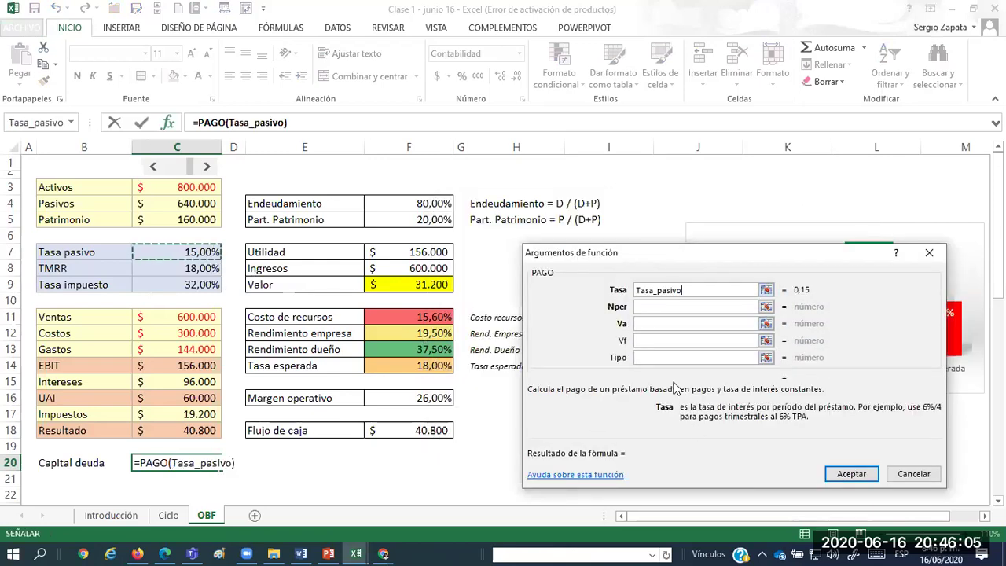
click(643, 306)
text(5)
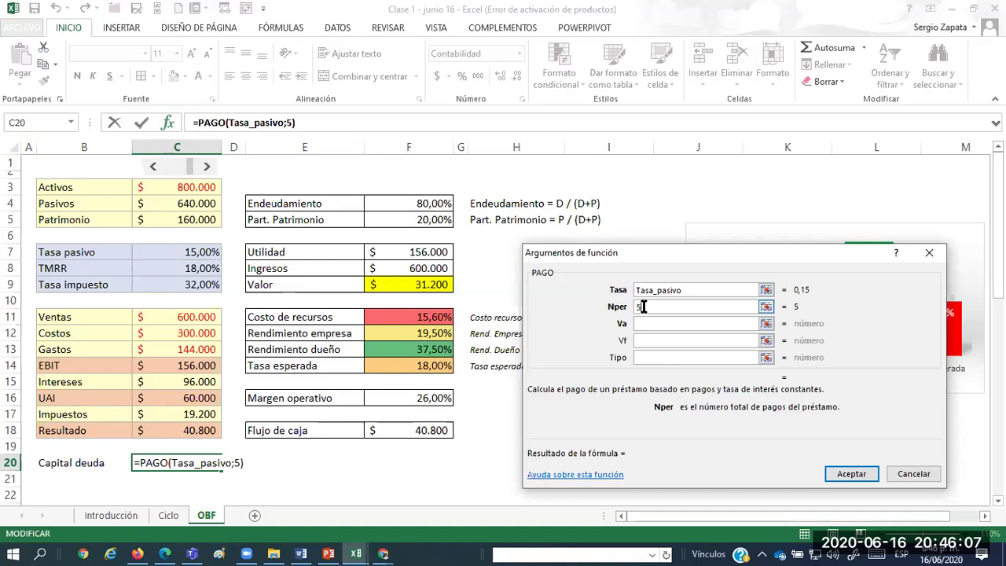
key(Tab)
text(-)
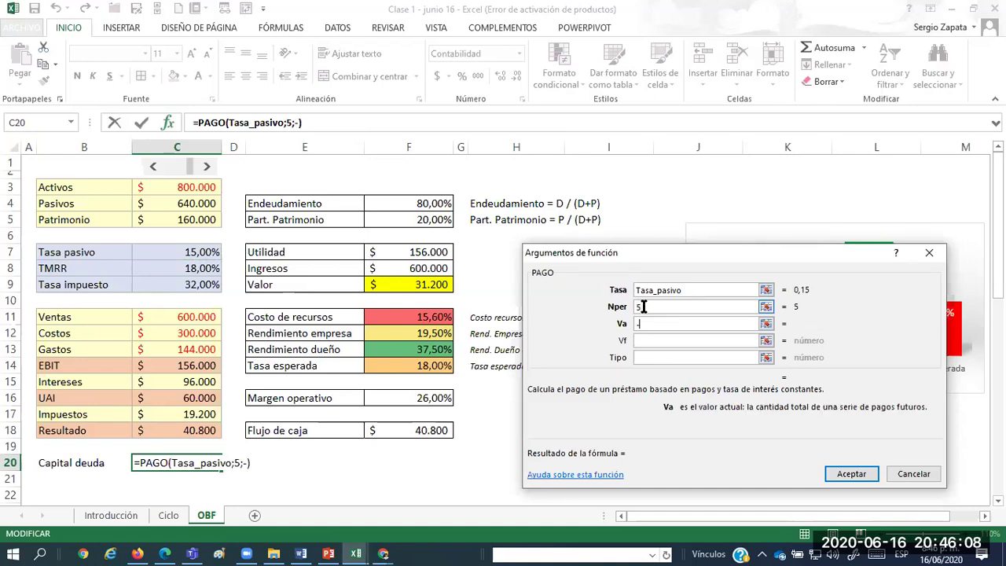
click(202, 187)
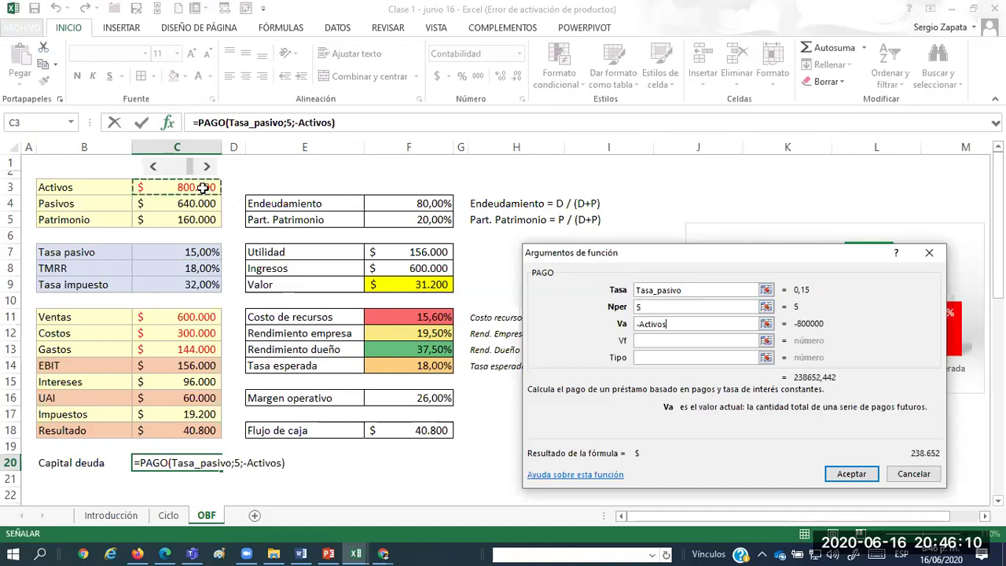
click(731, 407)
key(Return)
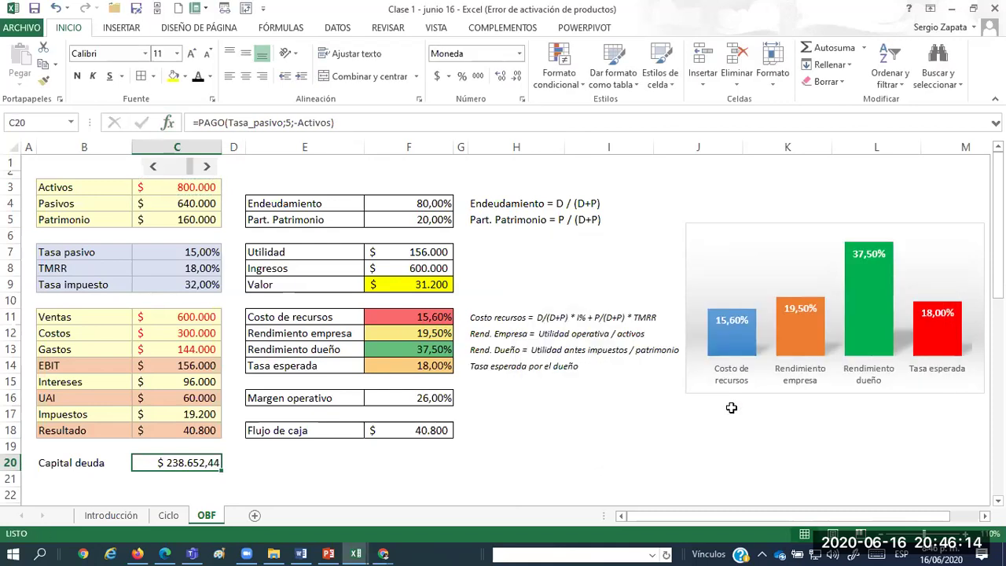
click(437, 77)
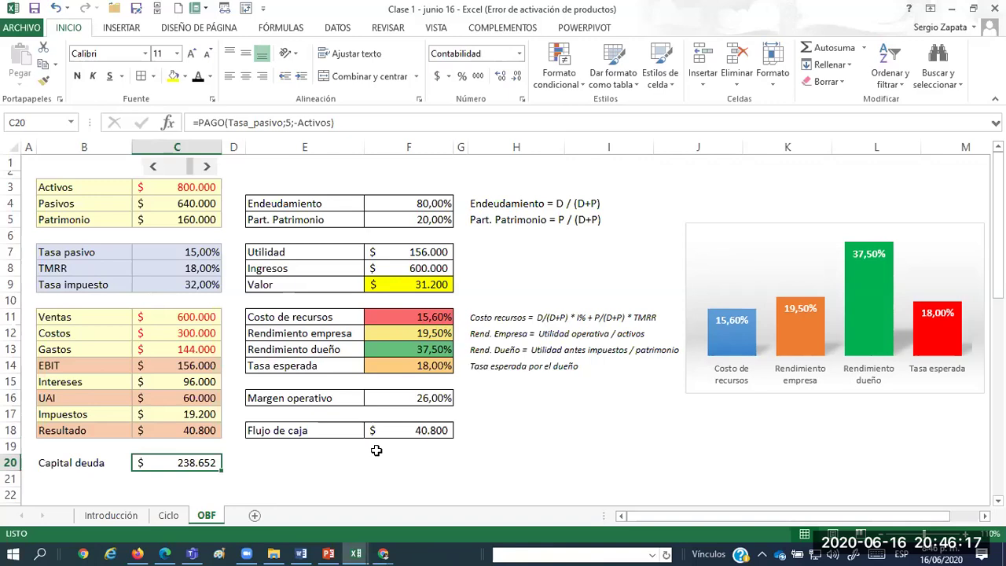
Review the PAGO function's arguments in C20, accept them and reapply the accounting format.
key(F2)
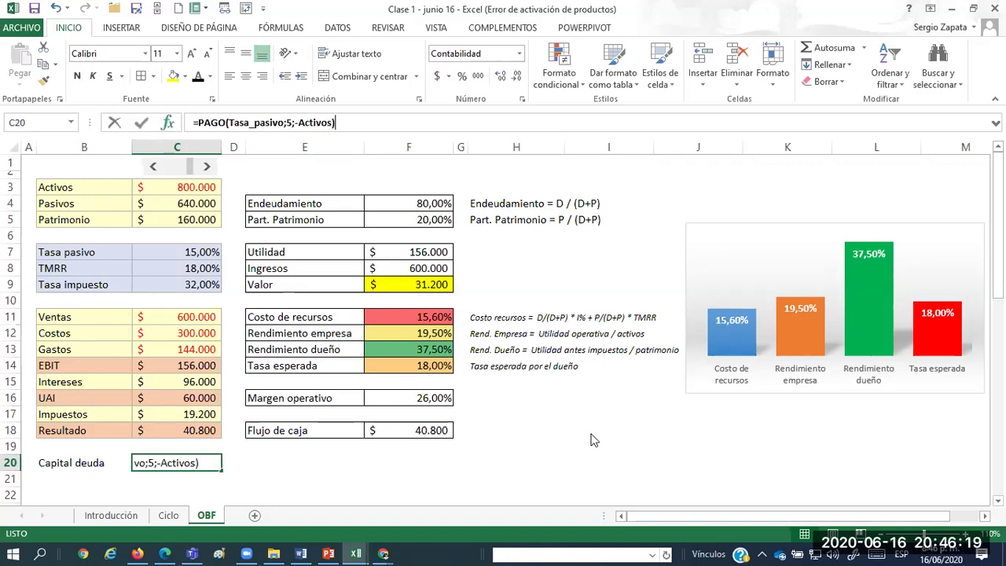
key(shift+F3)
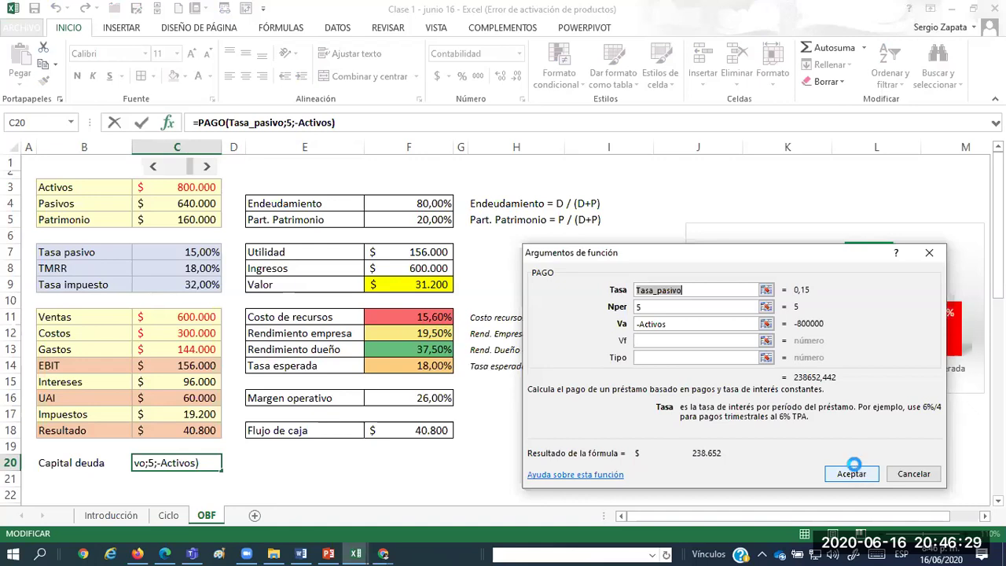
click(852, 473)
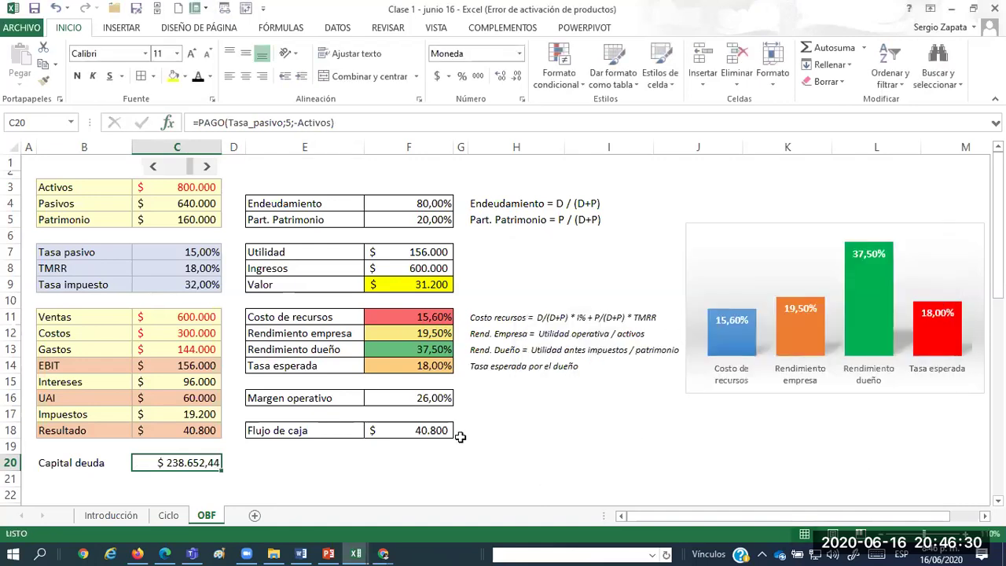
click(438, 76)
Subtract Intereses from the PAGO formula in C20, giving =PAGO(Tasa_pasivo;5;-Activos)-Intereses, and format the result as accounting.
click(396, 127)
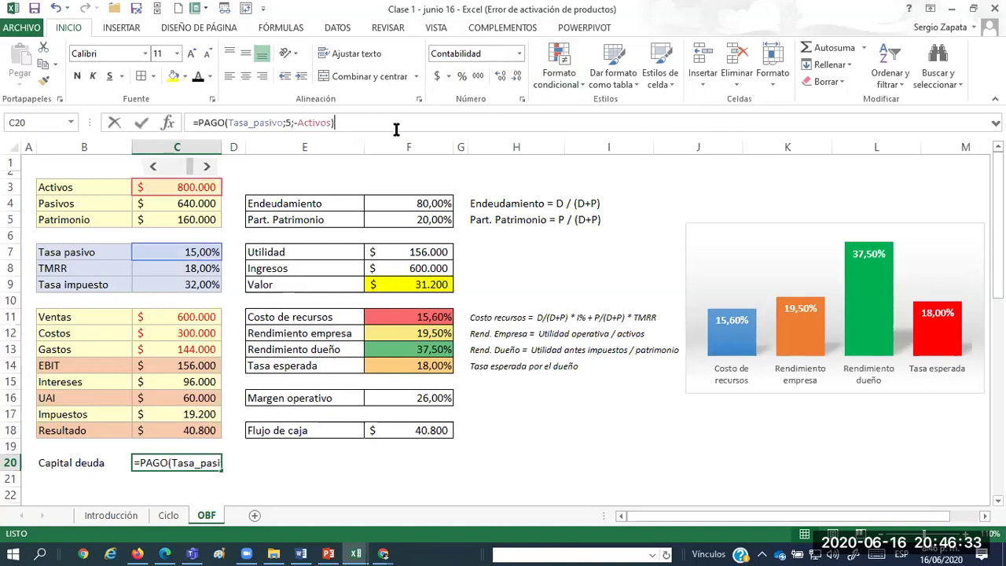
text(-)
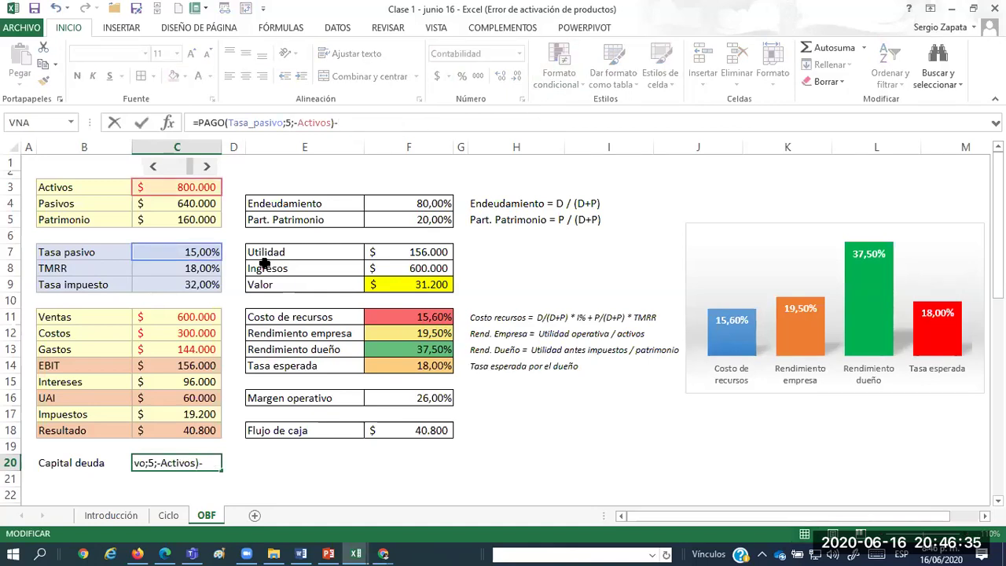
click(199, 381)
key(Return)
key(Up)
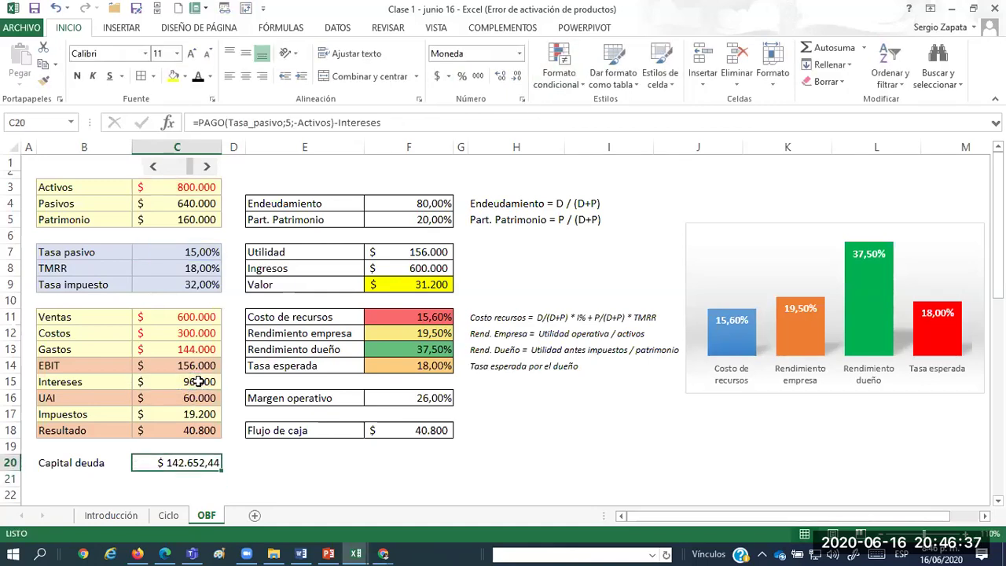
click(437, 77)
scroll(293, 457, down, 8)
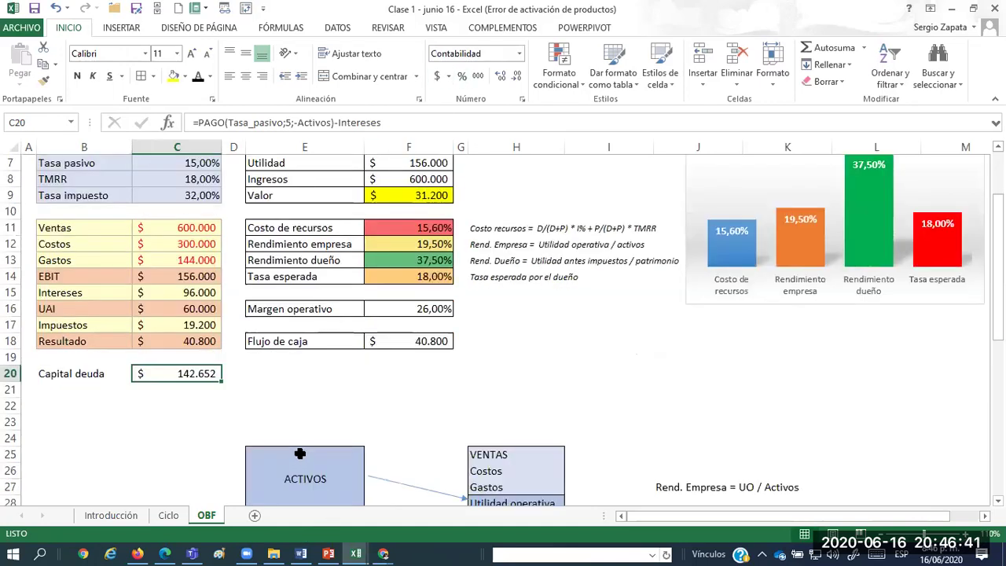
click(253, 390)
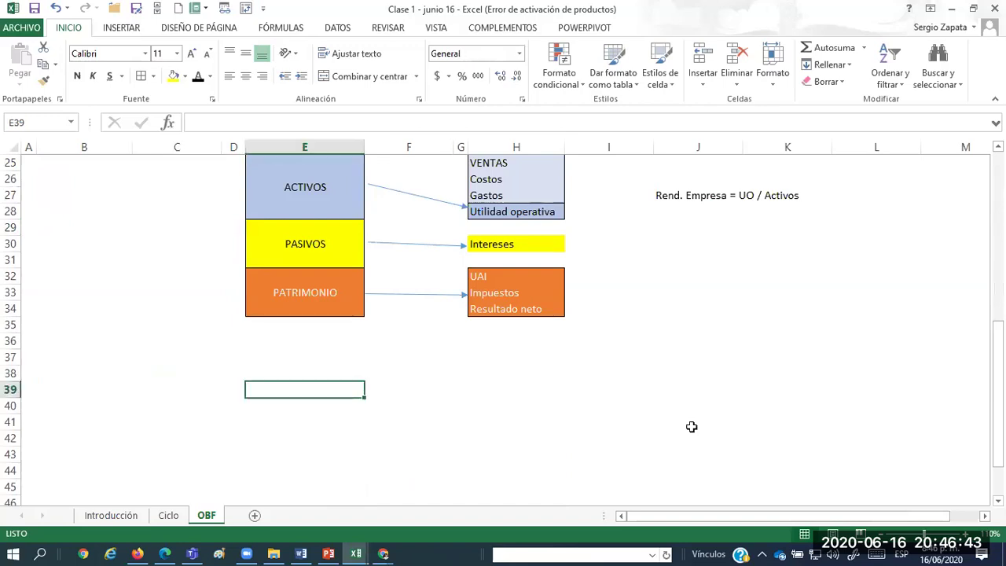
key(Right)
key(Right)
key(Right)
key(Right)
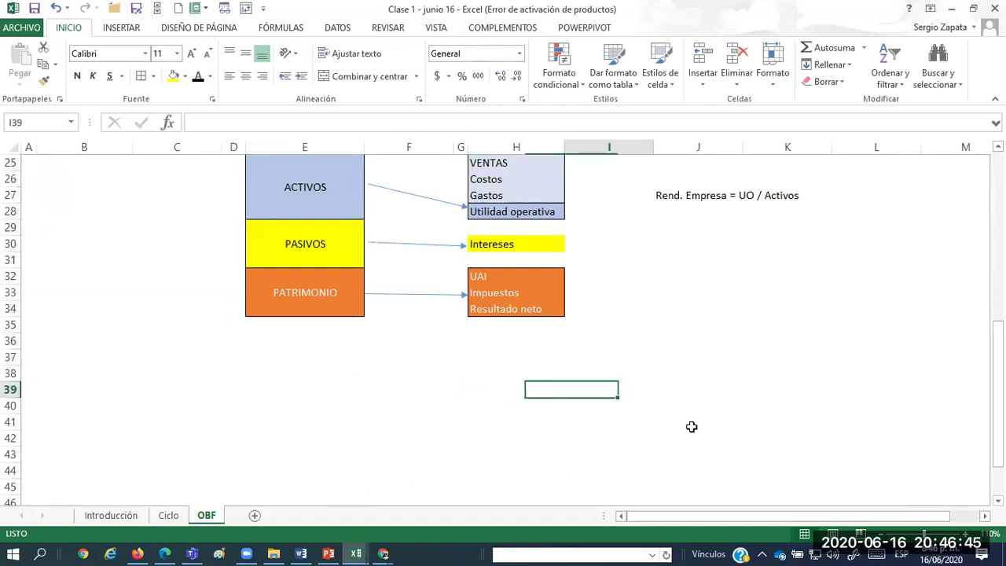
text(P)
key(Escape)
key(Left)
key(Left)
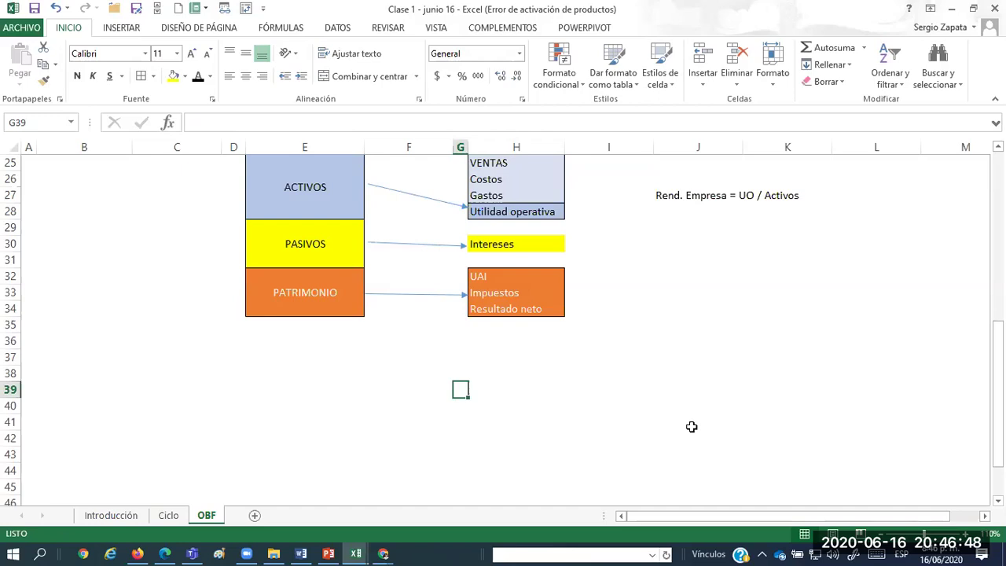
Add a new worksheet after OBF and set its column A width to 1,5.
click(254, 516)
click(45, 221)
key(alt+o)
text(ca)
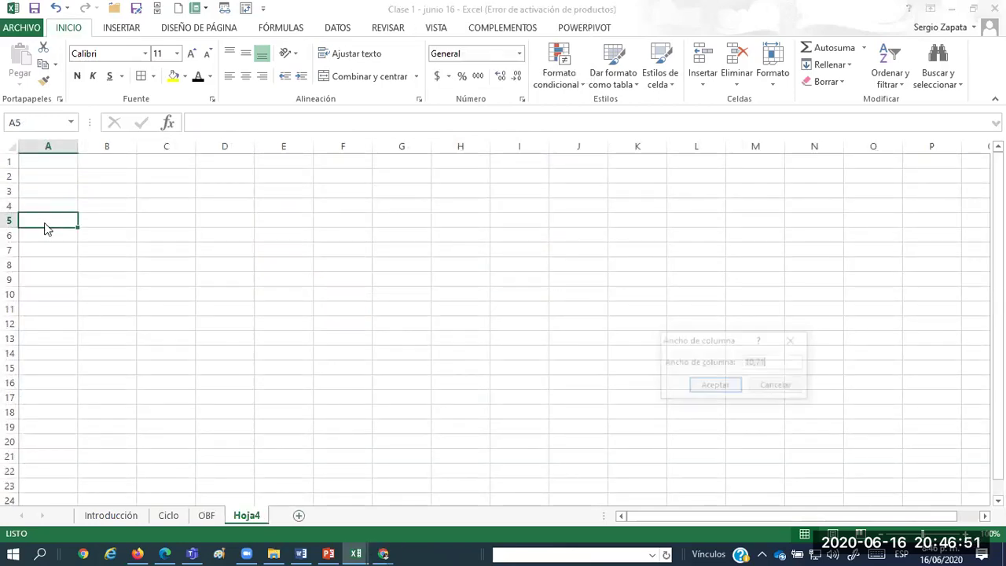
text(1,5)
key(Return)
Enter the loan labels Prestamo, Plazo, Tasa and Pago in cells B2 to B5 of the new sheet.
key(Up)
key(Up)
key(Right)
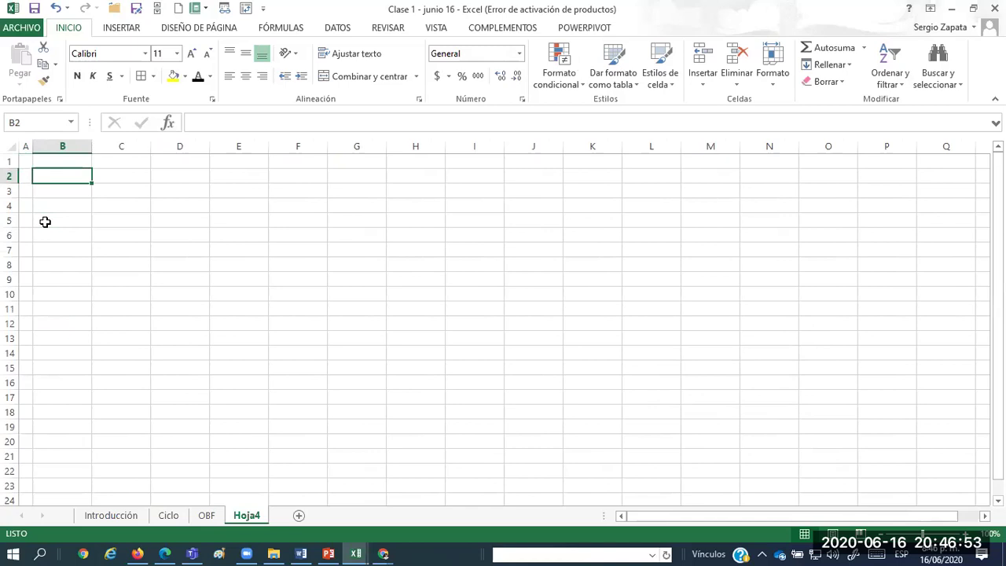
text(Va)
key(BackSpace)
text(Prestamo)
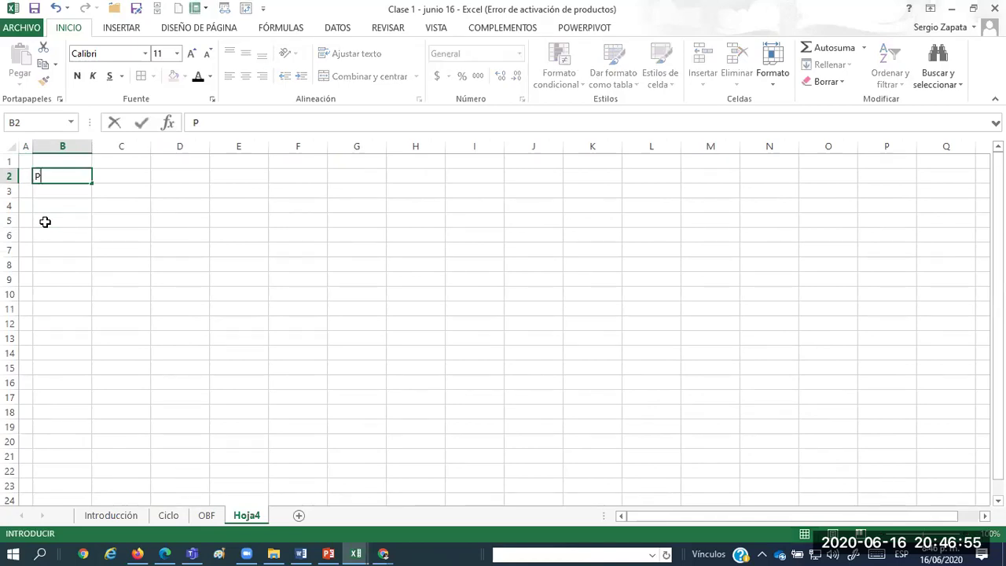
key(Return)
text(Po)
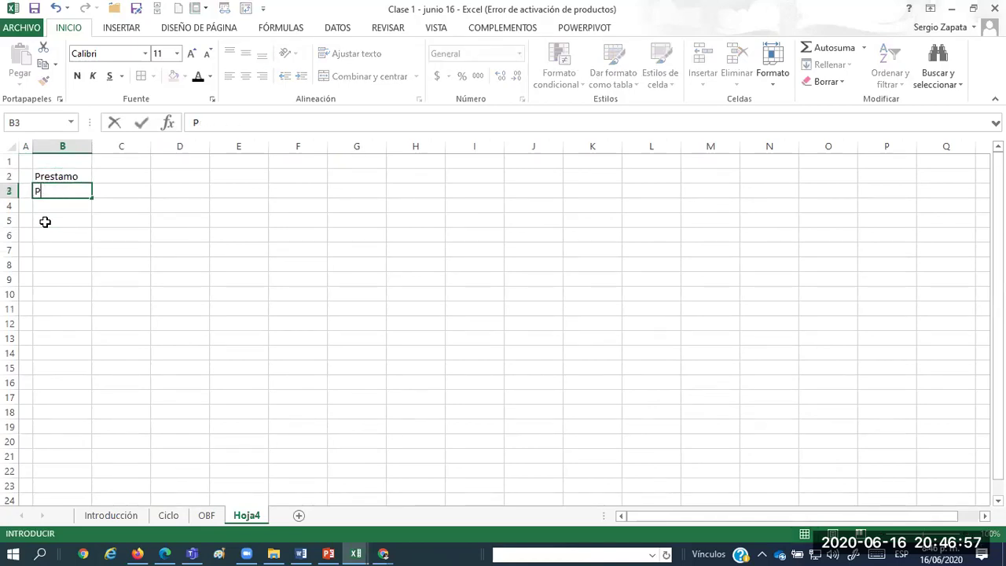
text(lazo)
key(Return)
text(TAsa)
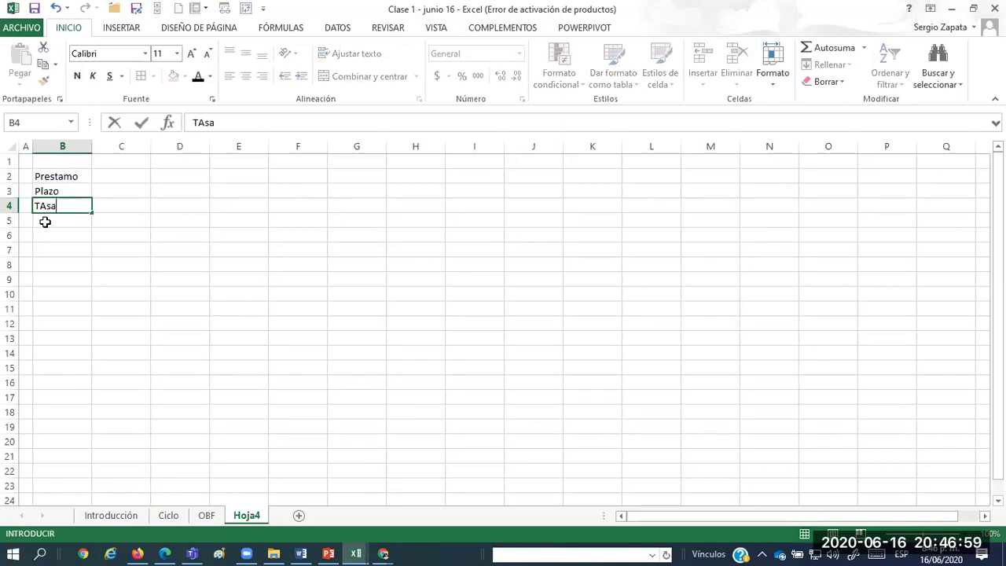
key(Return)
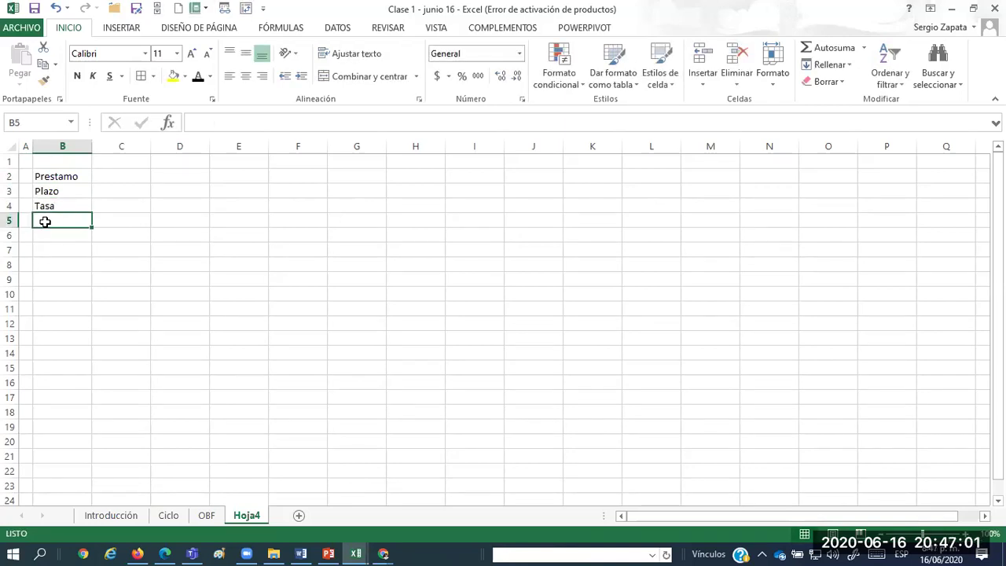
text(Pago)
key(Up)
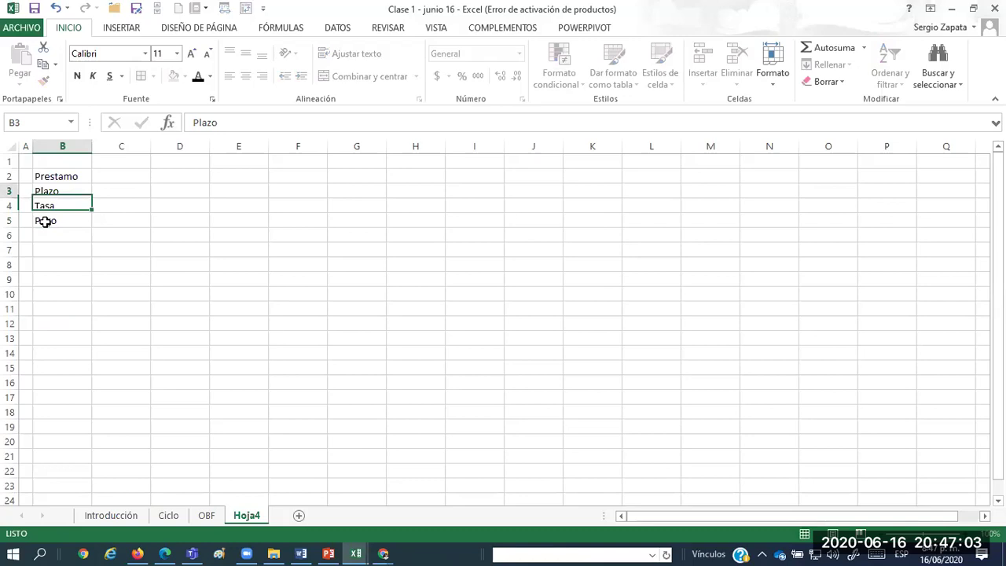
Link the Prestamo amount in C2 to the Pasivos value on the OBF sheet.
key(Up)
key(Up)
key(Right)
text(+)
click(206, 515)
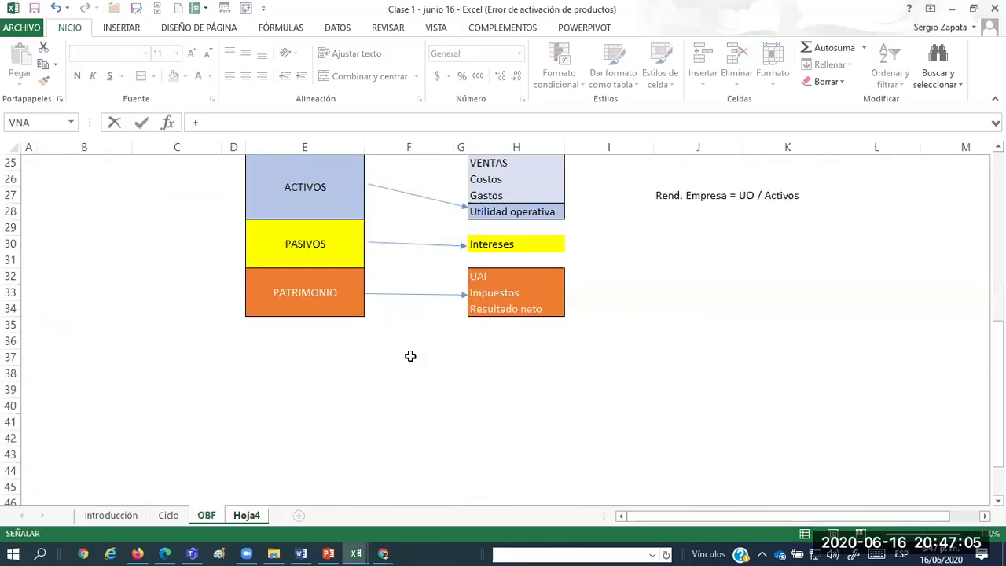
scroll(410, 356, up, 8)
click(204, 204)
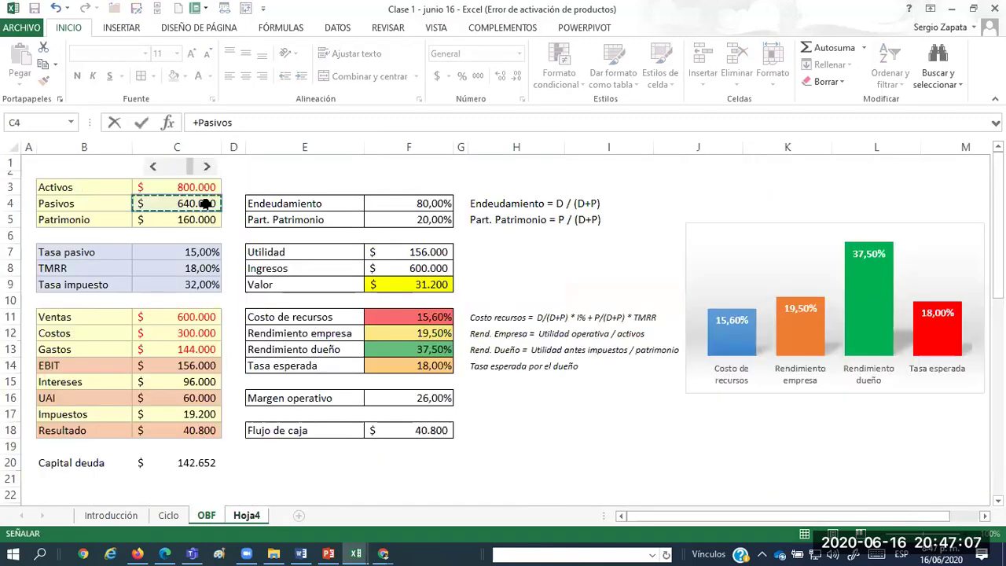
key(Return)
Enter 5 as the Plazo in C3 and link the Tasa in C4 to Tasa pasivo on the OBF sheet.
text(+)
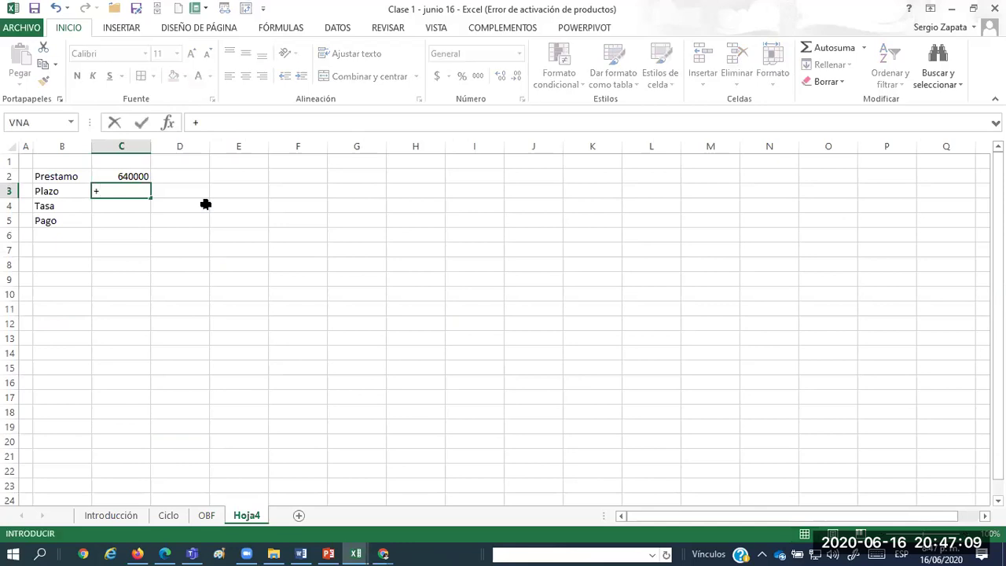
text(5)
key(Return)
text(+)
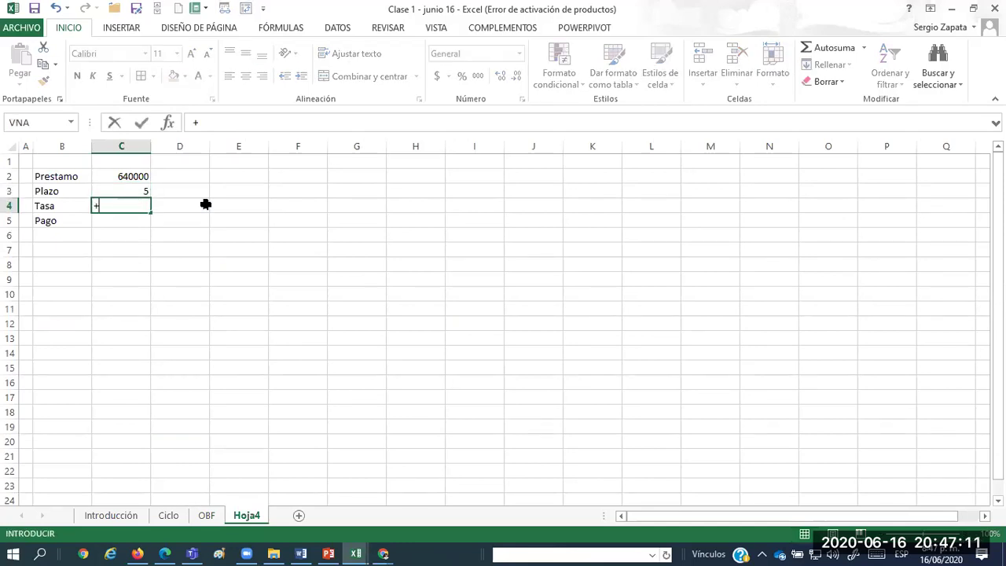
key(ctrl+Page_Up)
click(187, 252)
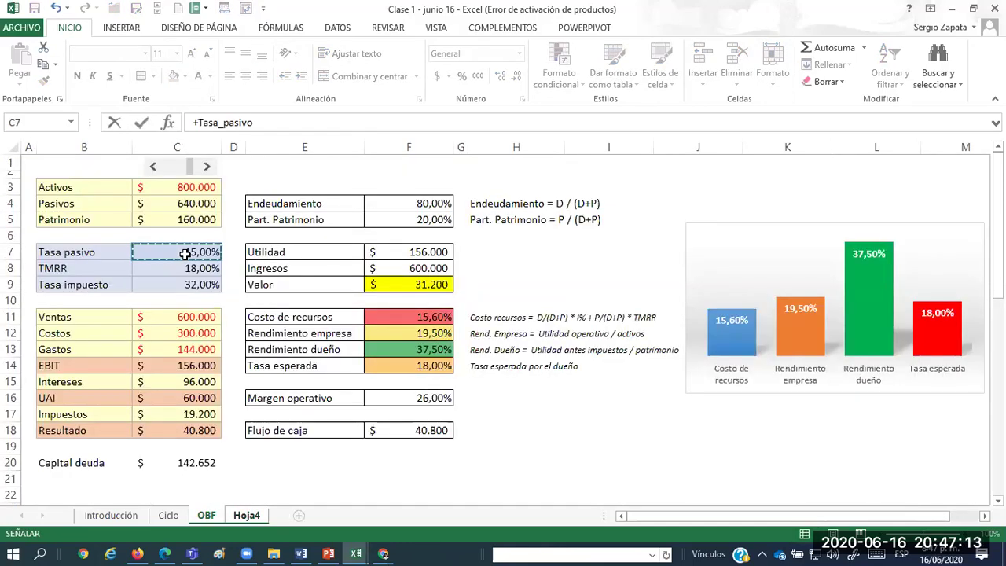
key(Return)
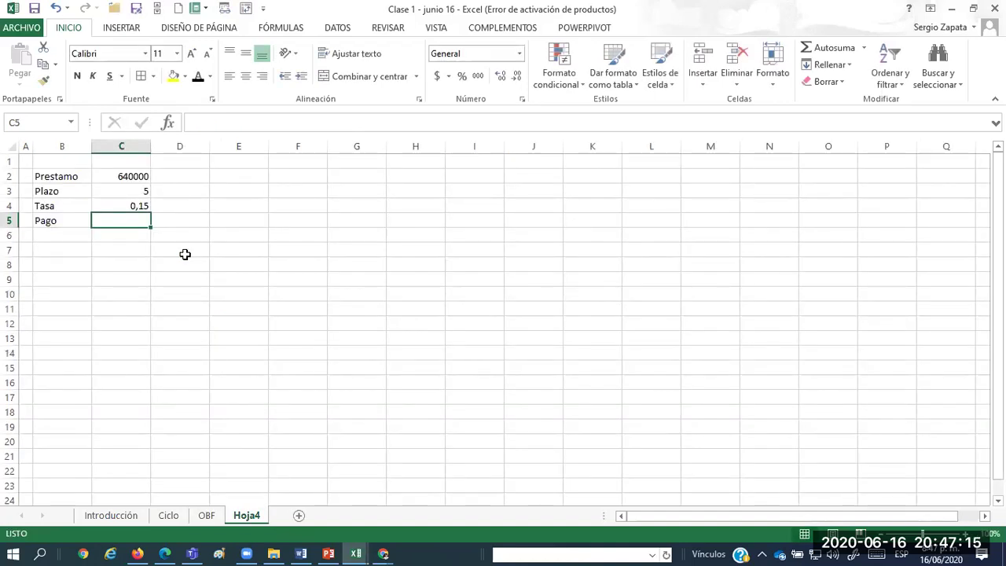
Calculate the loan payment in C5 with =PAGO(C4;C3;-C2) and give it the accounting format.
text(=pago()
key(Up)
text(;)
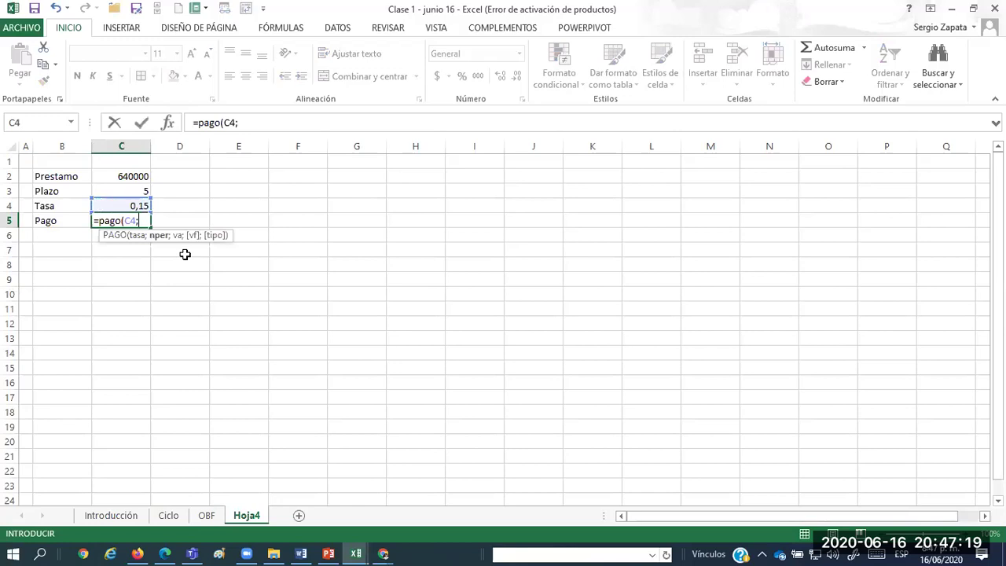
key(Up)
key(Up)
key(F8)
key(BackSpace)
key(BackSpace)
key(BackSpace)
text(;)
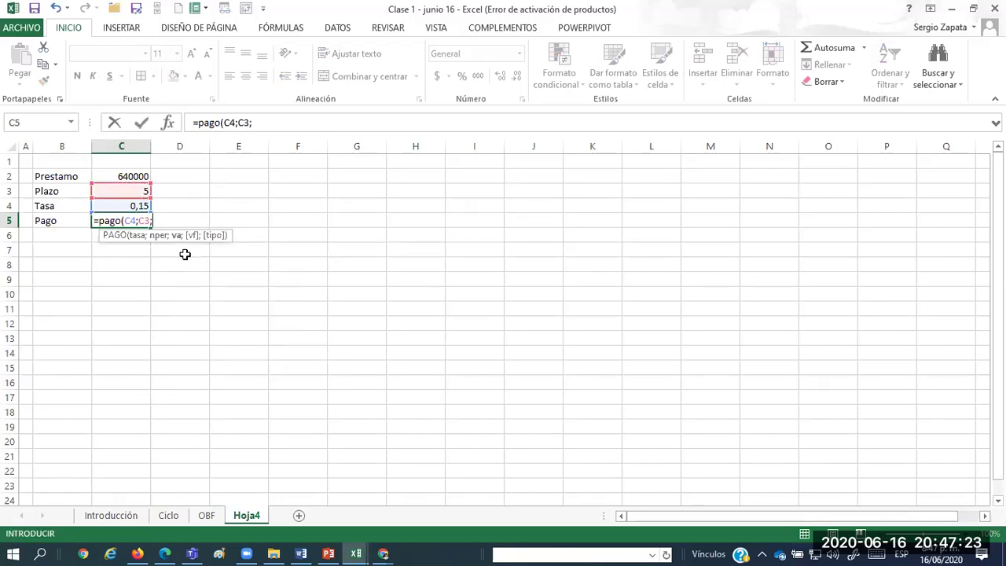
text(-)
key(Up)
key(Up)
key(Up)
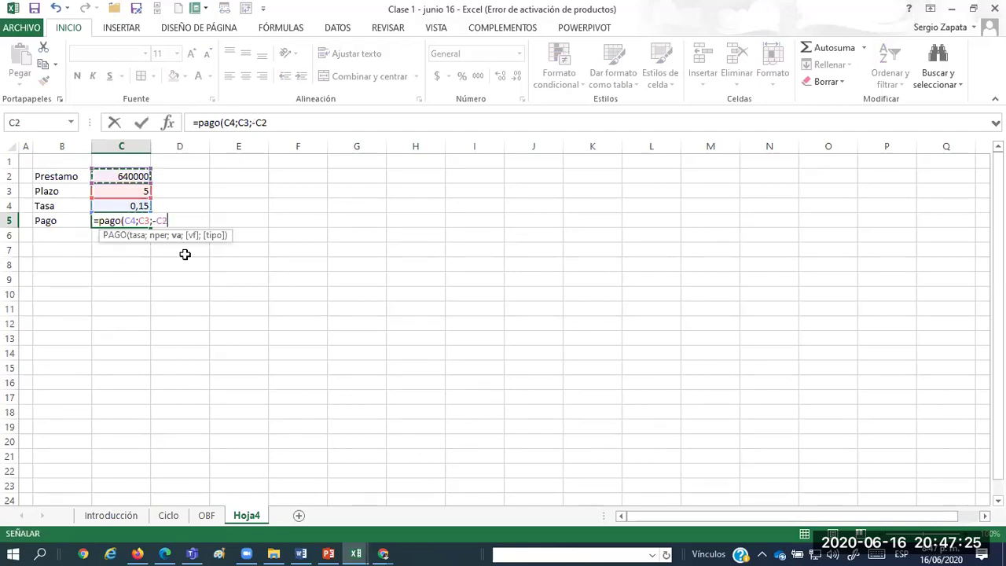
key(Return)
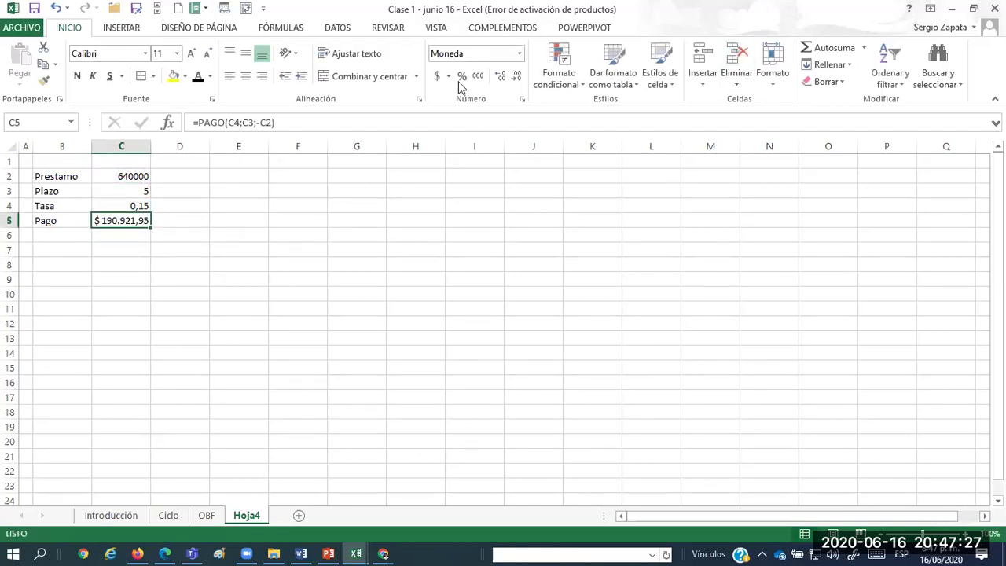
click(437, 76)
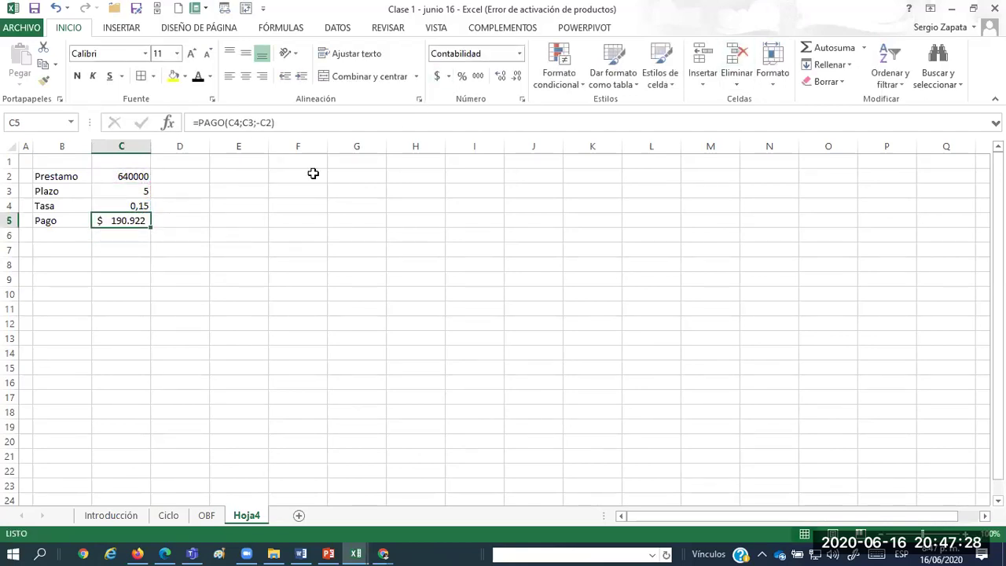
Format the Tasa in C4 as a percentage with two decimals.
click(133, 206)
click(437, 76)
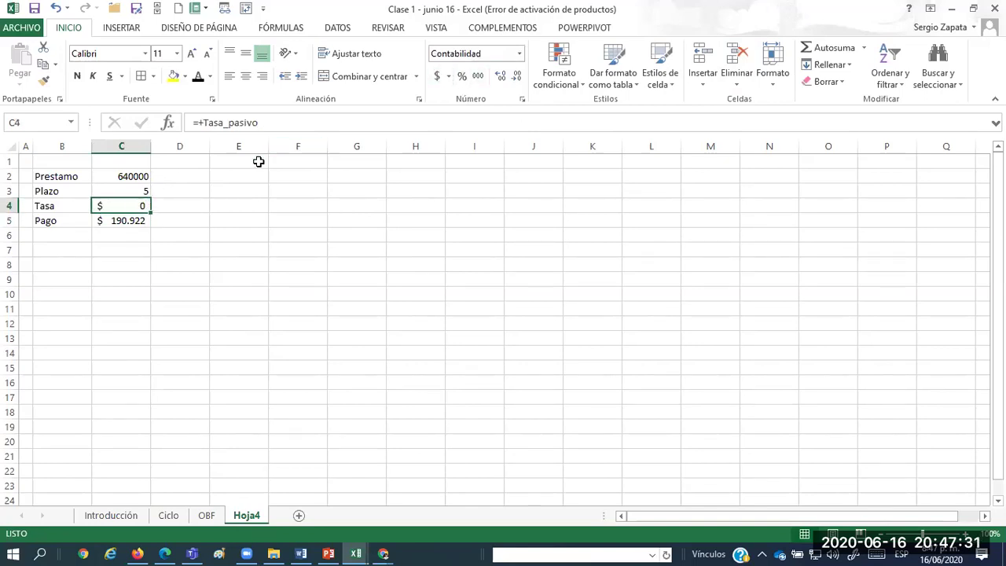
click(462, 76)
click(499, 76)
click(499, 76)
On the OBF sheet, replace Activos with Pasivos in C20's formula, giving =PAGO(Tasa_pasivo;5;-Pasivos)-Intereses.
click(206, 515)
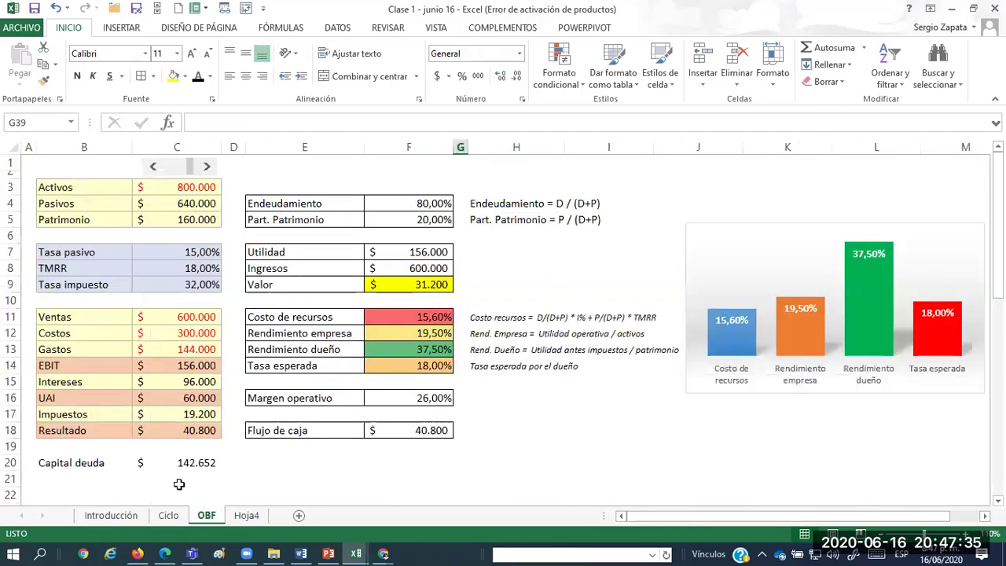
click(173, 464)
double_click(175, 465)
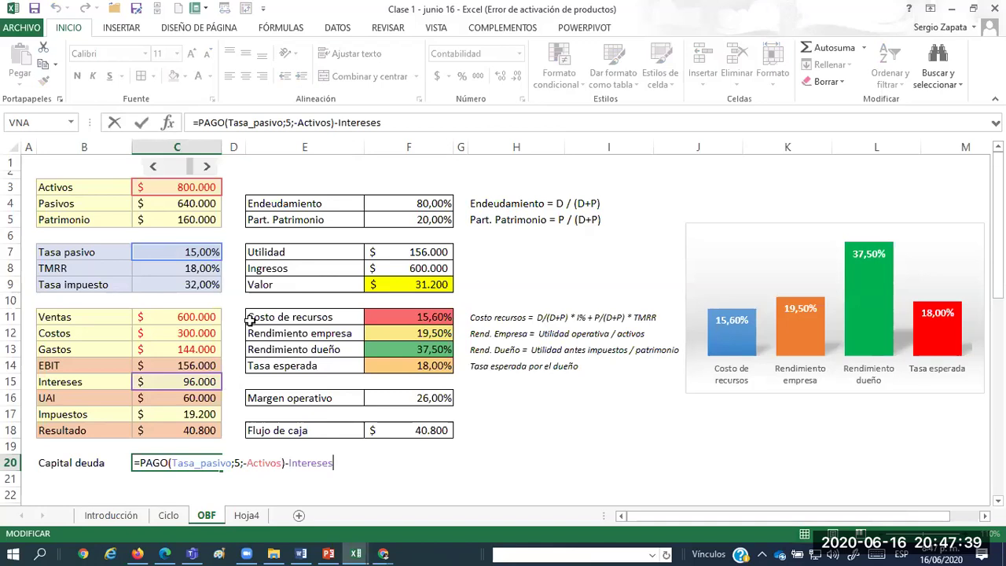
click(332, 122)
key(BackSpace)
key(BackSpace)
key(BackSpace)
key(BackSpace)
key(BackSpace)
key(BackSpace)
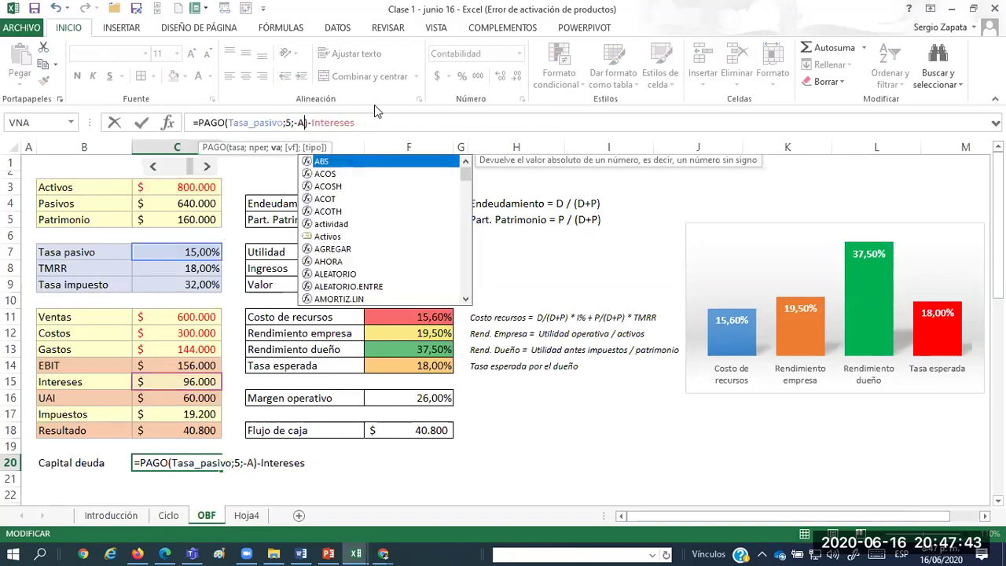
key(BackSpace)
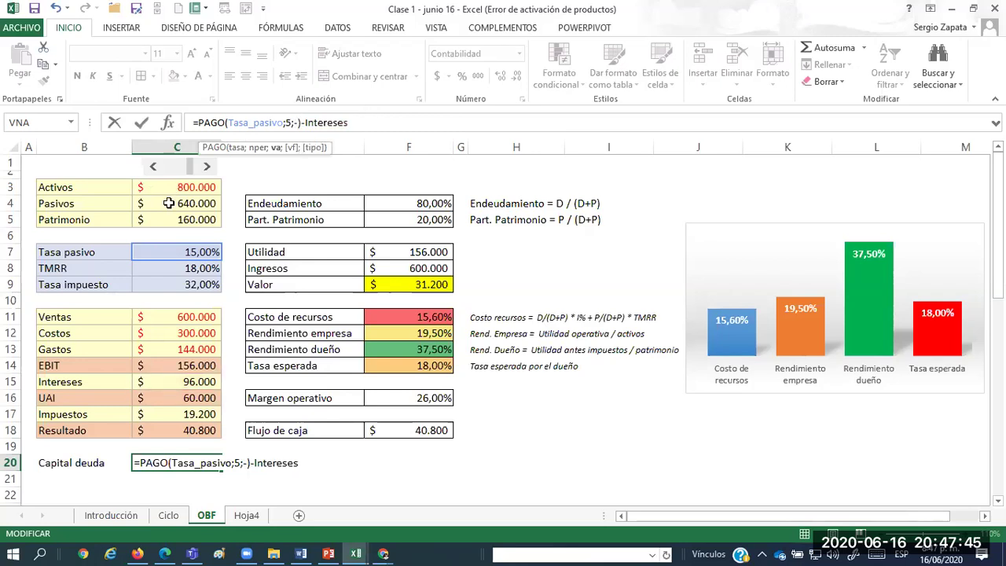
click(171, 202)
key(Return)
key(Up)
Return to the Hoja4 sheet and hide its gridlines.
key(ctrl+Page_Down)
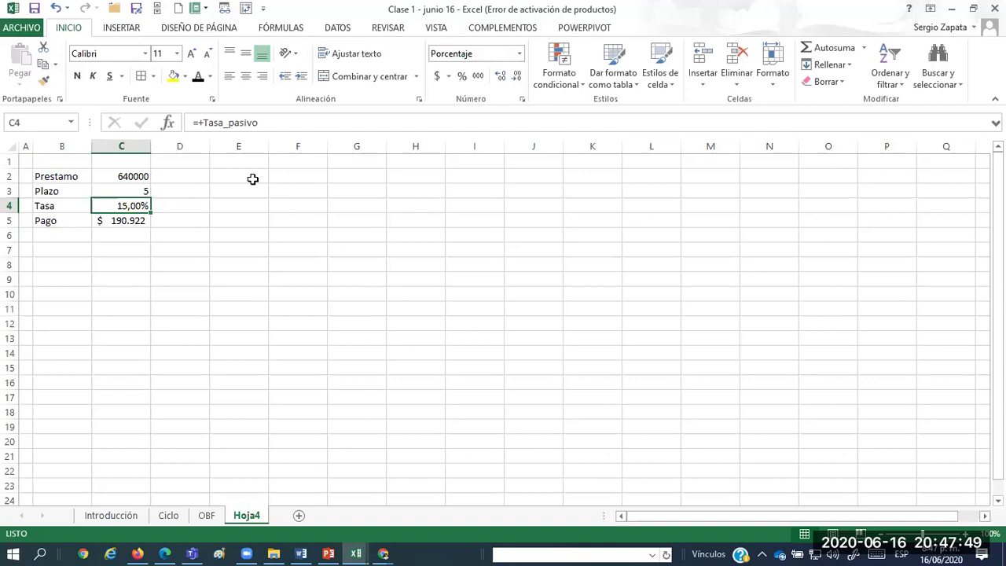
click(439, 28)
click(186, 77)
click(983, 535)
click(983, 534)
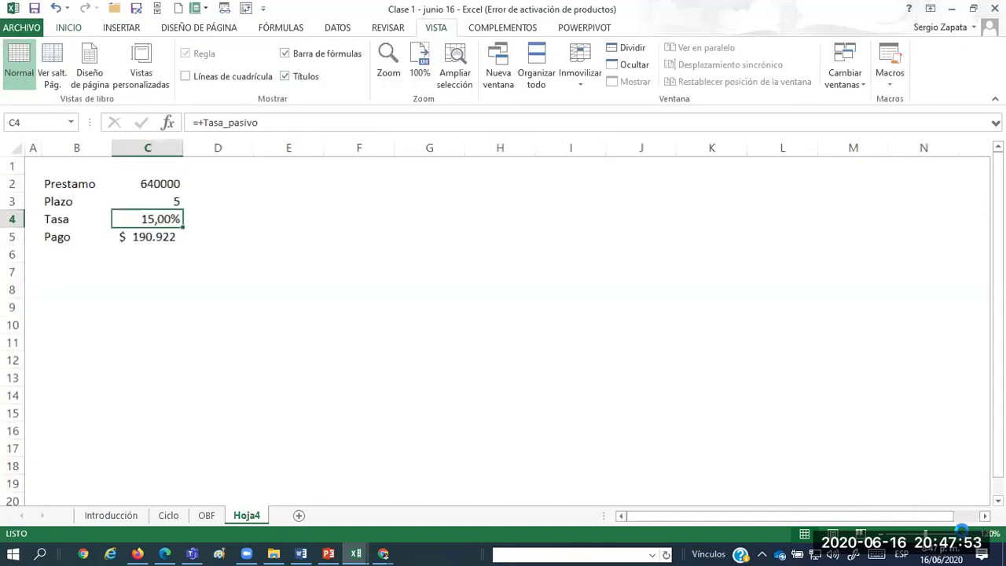
click(982, 535)
Enter the amortization table headers Periodo, Inicial, Interes, Capital and Saldo in C7 to G7.
click(143, 285)
text(Periodo)
key(Tab)
text(Inicial)
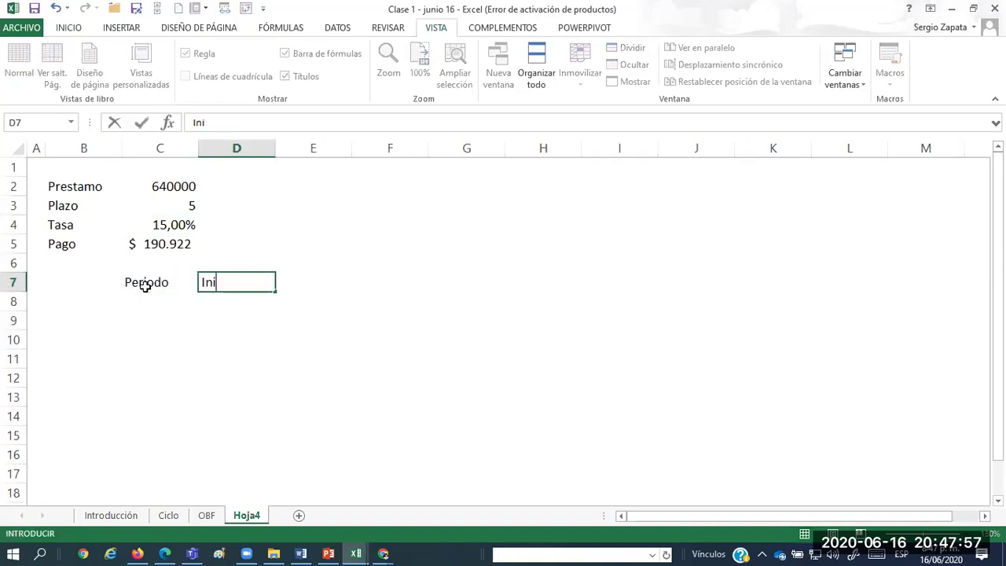
key(Tab)
text(Interes)
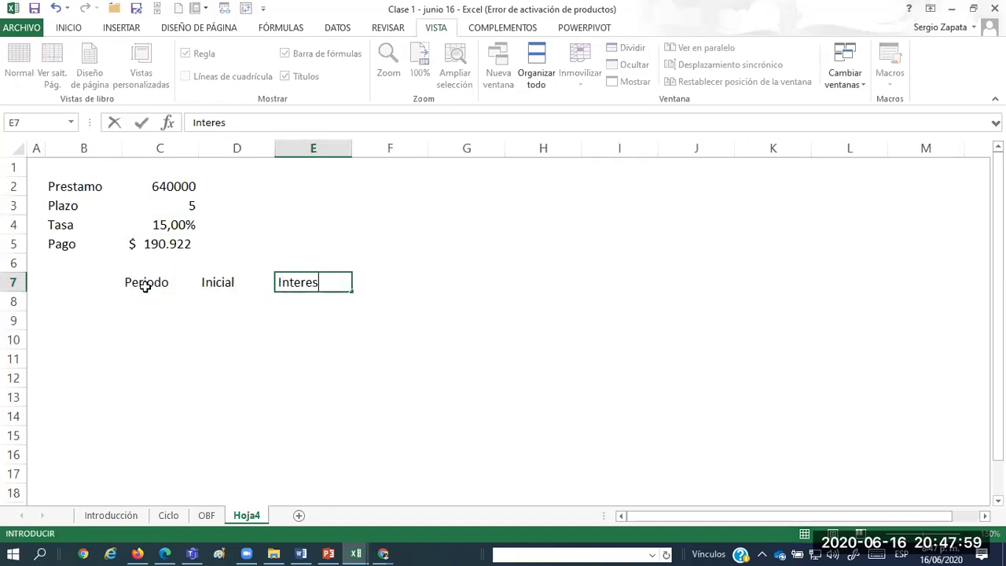
key(Tab)
text(Capital)
key(Tab)
text(Saldo)
key(Return)
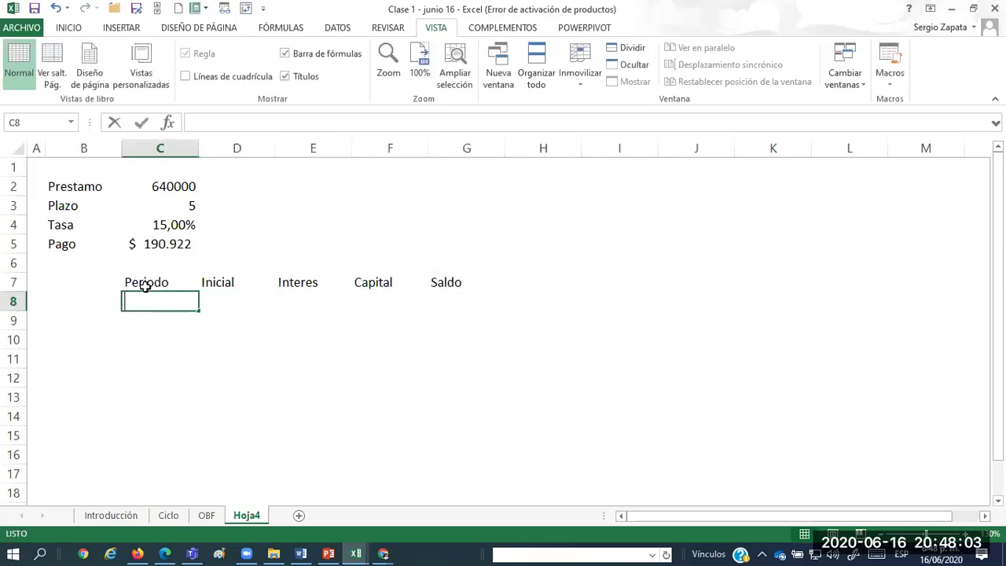
Enter the periods 0 to 5 in C8 to C13 under Periodo and center them.
text(0 1 2 3 4 5)
key(Return)
key(Up)
key(Up)
key(Up)
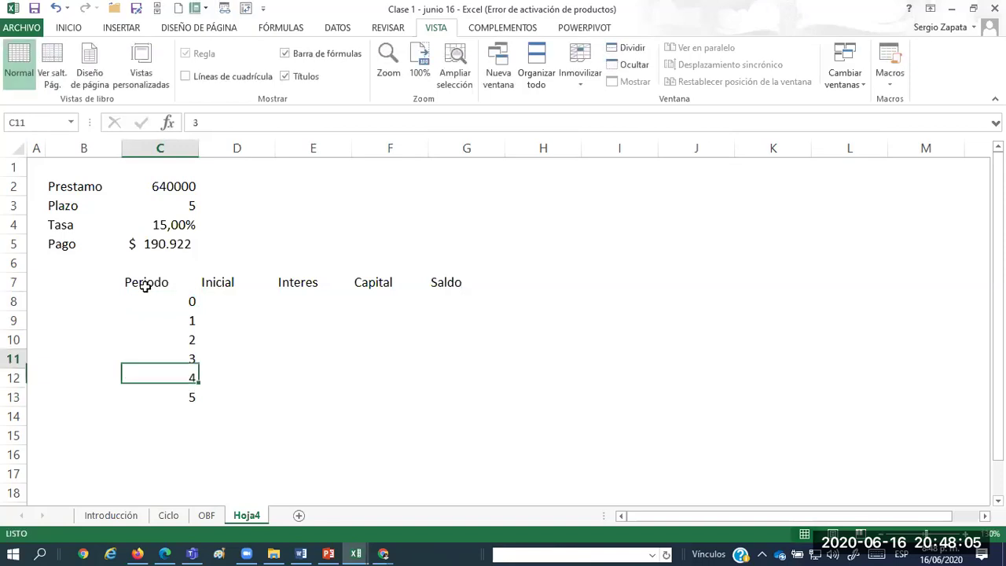
key(Up)
key(Up)
key(Up)
key(ctrl+shift+Down)
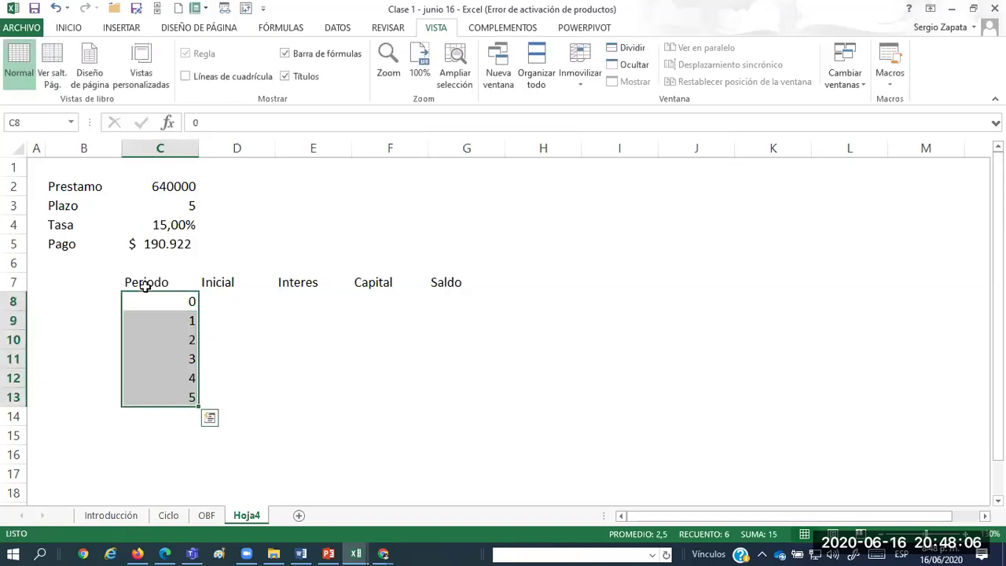
click(70, 27)
click(250, 76)
Apply the accounting format to the amortization table's range D8:G14.
key(Right)
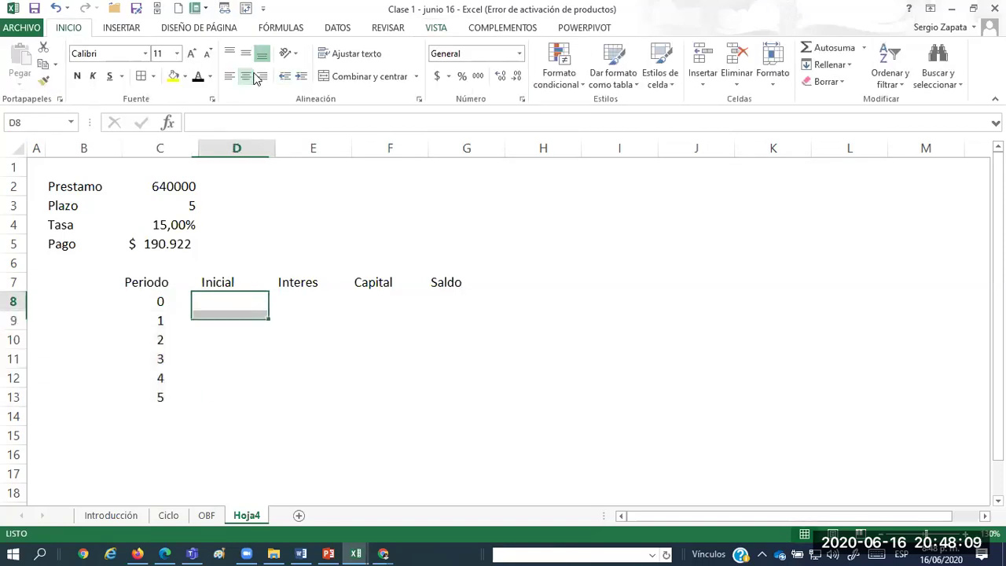
key(shift+Down)
key(shift+Down)
key(shift+Down)
key(shift+Down)
key(shift+Down)
key(shift+Right)
key(shift+Right)
key(shift+Down)
key(shift+Right)
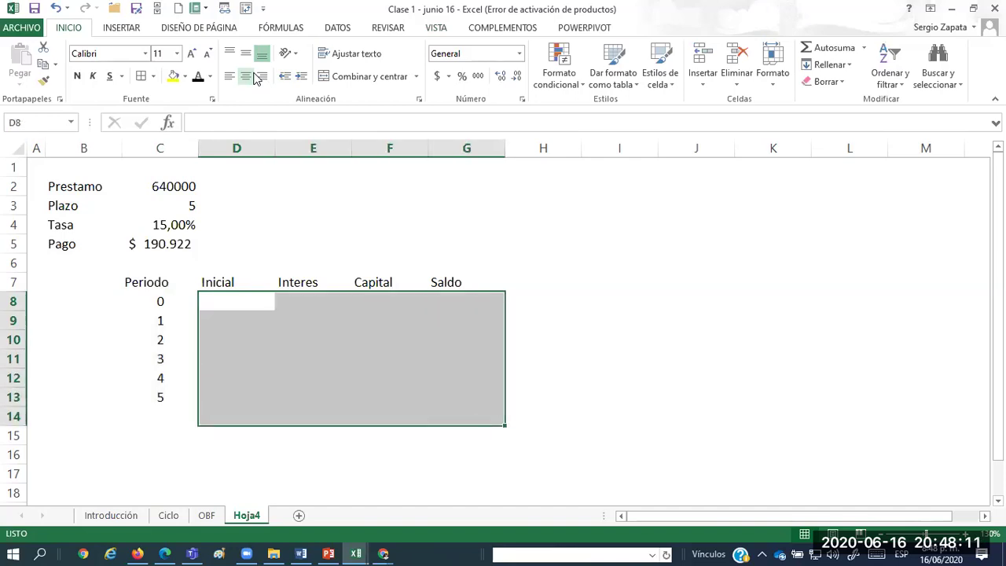
click(438, 76)
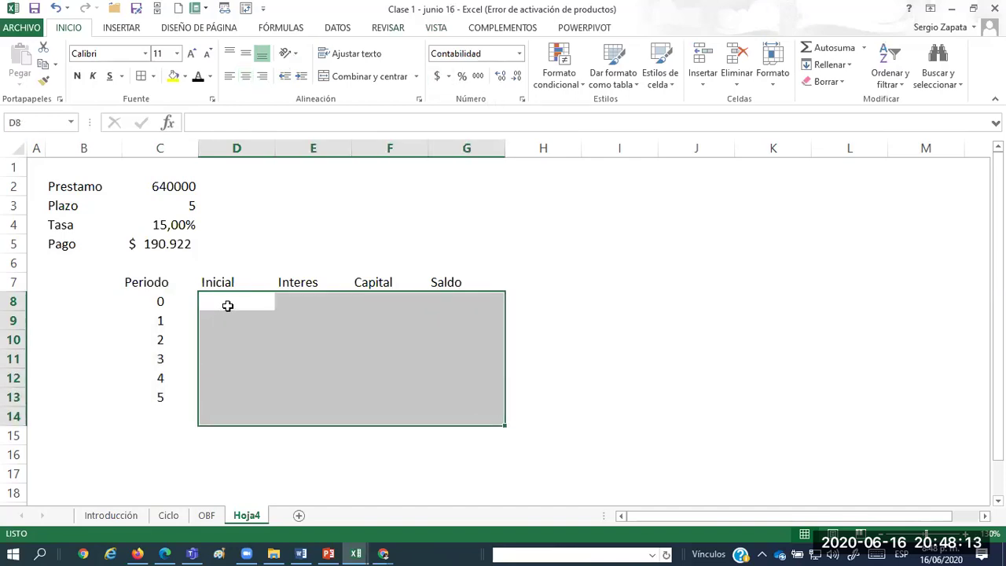
Delete the period 0 entry from C8.
click(231, 315)
key(Up)
key(Left)
key(Delete)
Link period 1's Inicial balance in D9 to the Prestamo amount in C2.
key(Down)
click(232, 314)
text(=)
click(233, 310)
key(Up)
key(Up)
key(Up)
key(Up)
key(Up)
key(Up)
key(Left)
key(Tab)
Calculate period 1's Interes in E9 as the initial balance in D9 multiplied by the Tasa in C4.
text(+)
click(232, 311)
text(*)
key(Up)
key(Up)
key(Up)
key(Up)
key(Up)
key(Left)
key(Left)
key(Return)
Calculate period 1's Capital in F9 as the Pago in $C$5, as an absolute reference, minus the Interes in E9.
key(Up)
key(Right)
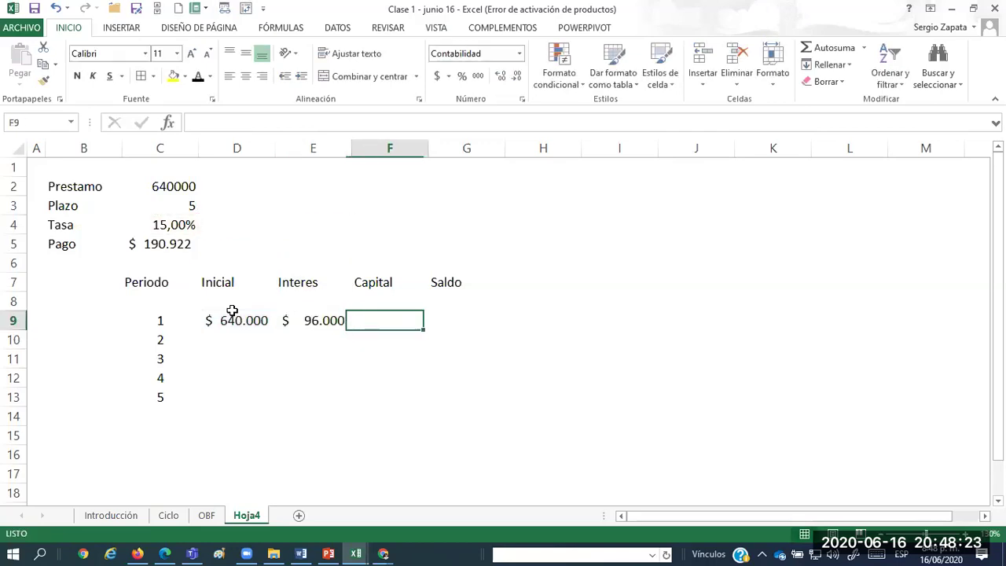
text(+)
key(Up)
key(Up)
key(Up)
key(Up)
key(Left)
key(Left)
key(Left)
key(F4)
text(-)
key(Left)
key(Return)
key(Up)
key(Right)
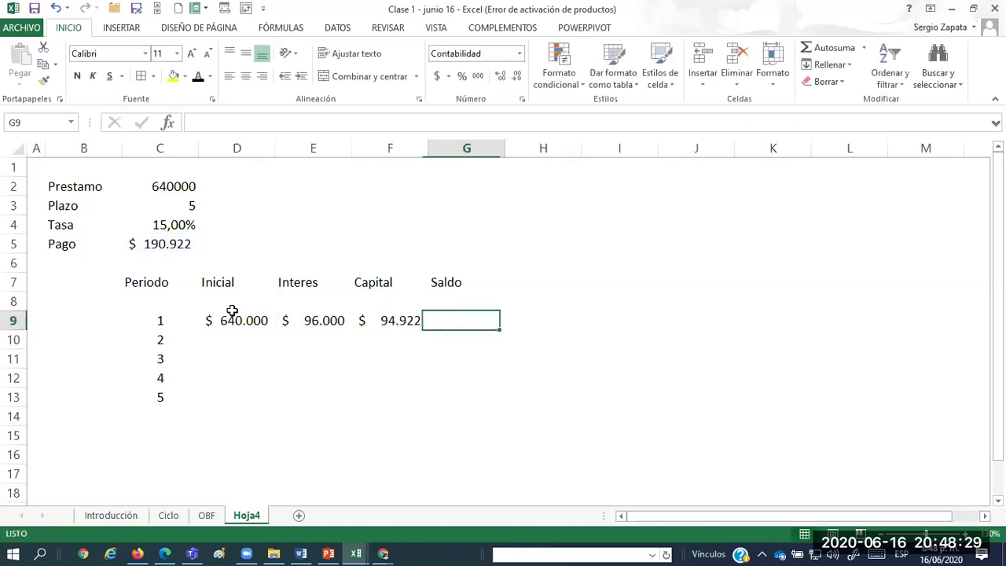
Calculate period 1's Saldo in G9 as the Inicial balance in D9 minus the Capital in F9.
text(+)
key(Left)
key(Left)
key(Left)
text(-)
key(Left)
key(Return)
Link period 2's Inicial balance in D10 to period 1's Saldo in G9.
key(Left)
key(Left)
key(Left)
text(+)
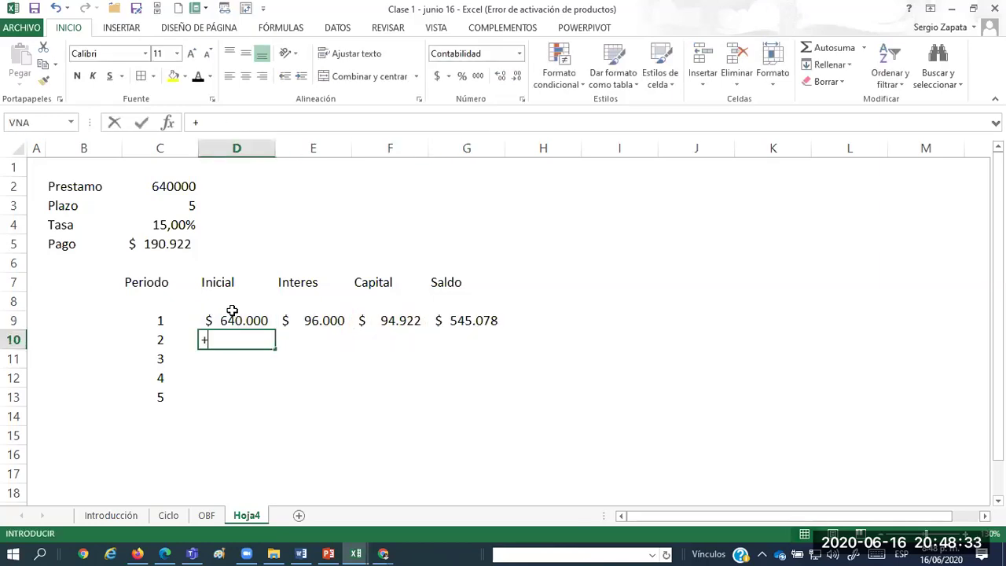
key(Up)
key(Right)
key(Right)
key(Right)
key(Return)
Check the Saldo formula in G9 and fill period 1's Interes, Capital and Saldo formulas in E9:G9 down to row 10.
key(Up)
key(Up)
key(Right)
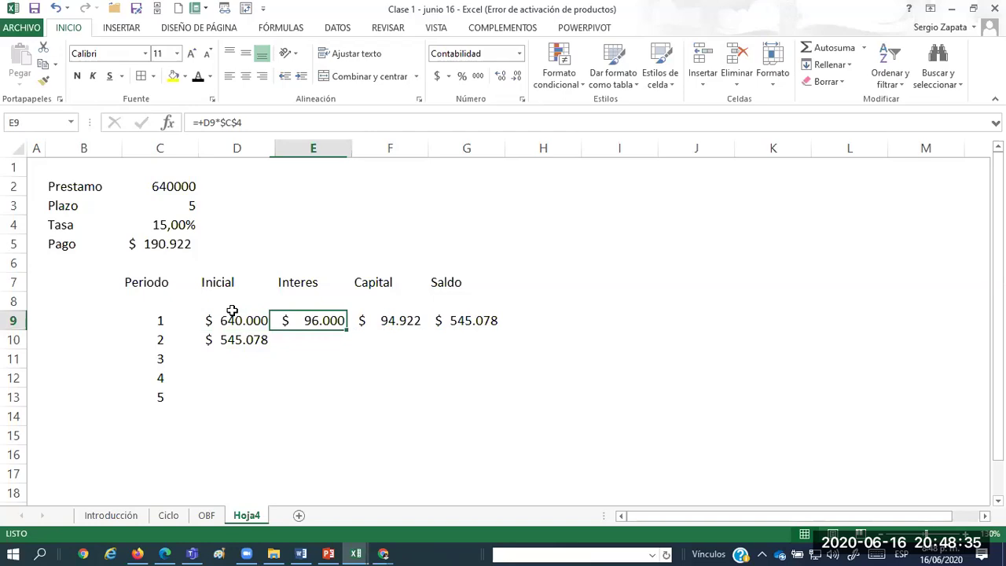
key(Right)
key(Right)
key(F2)
key(Return)
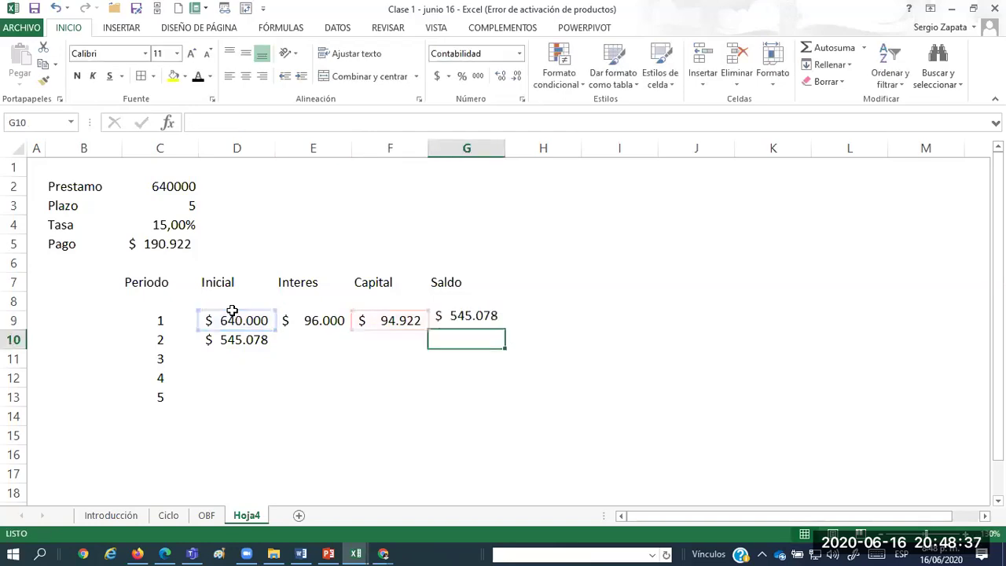
key(Up)
key(Left)
key(Left)
key(shift+Right)
key(shift+Right)
key(alt+e)
key(Escape)
key(shift+Down)
key(ctrl+j)
Fill period 2's formulas in D10:G10 down through period 5 in row 13.
key(Left)
key(Down)
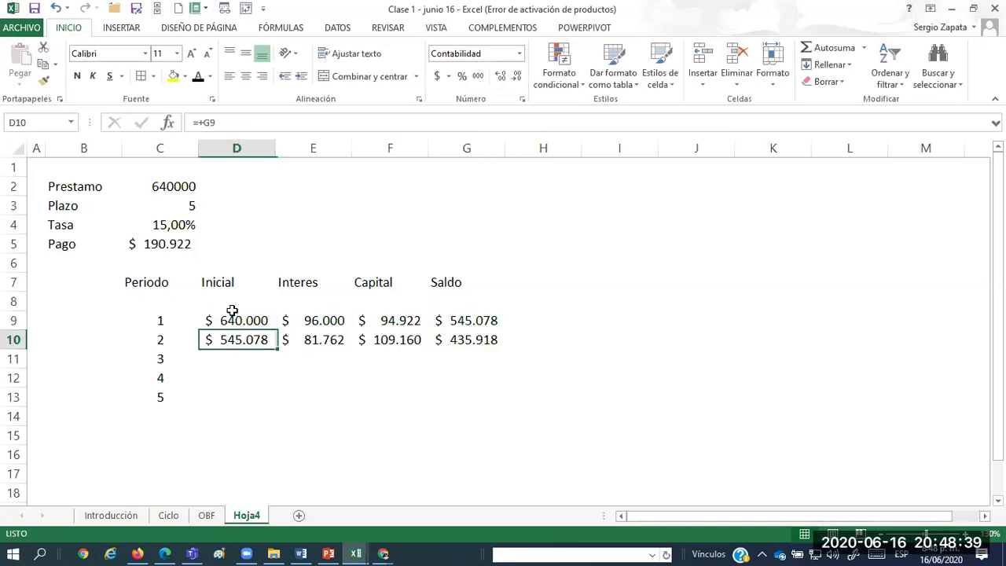
key(shift+Right)
key(shift+Right)
key(shift+Right)
key(shift+Down)
key(shift+Down)
key(shift+Down)
key(ctrl+j)
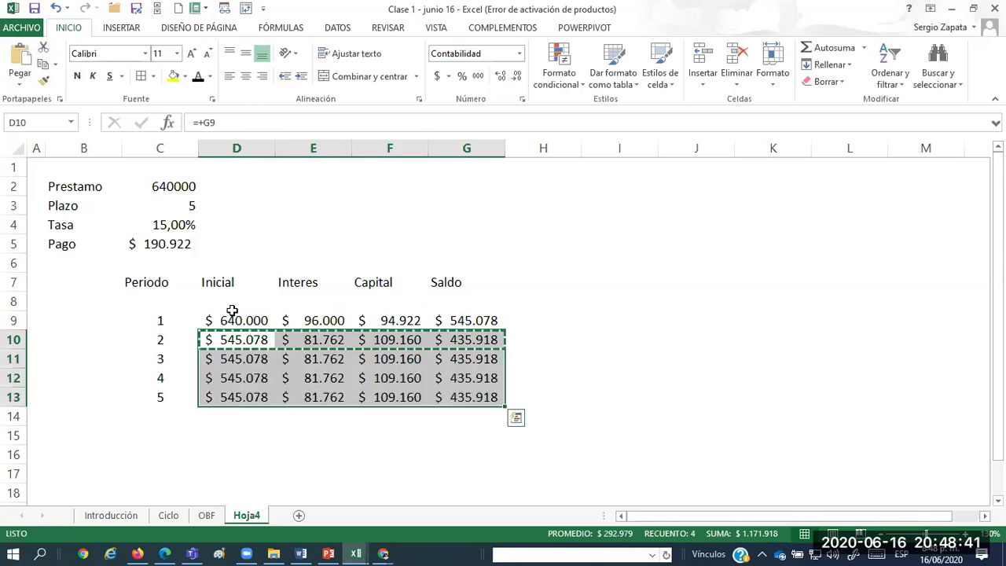
key(Down)
key(Down)
key(Right)
key(Right)
key(Right)
key(Down)
key(Down)
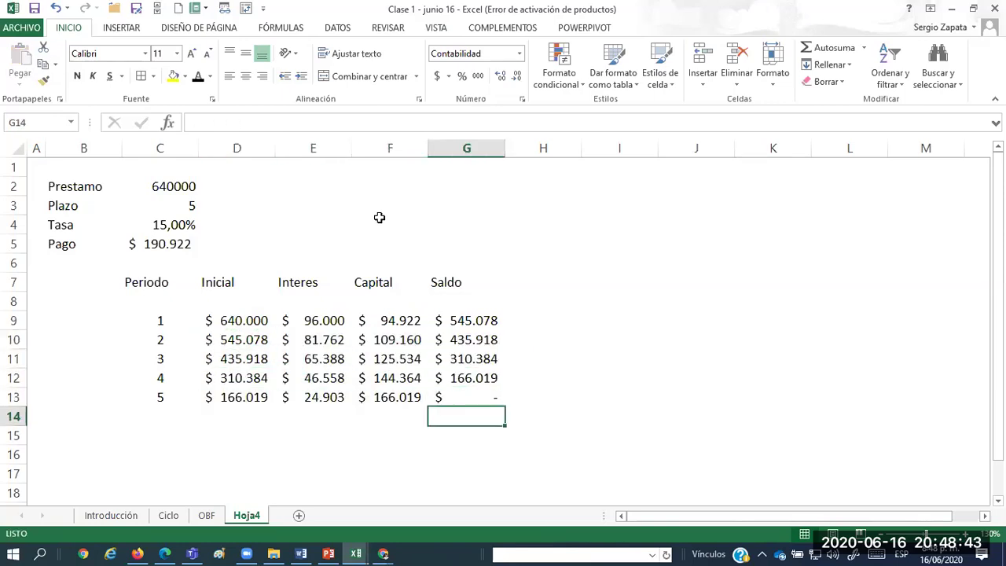
Review period 1's Interes and Capital formulas and hide the Hoja4 worksheet.
click(318, 321)
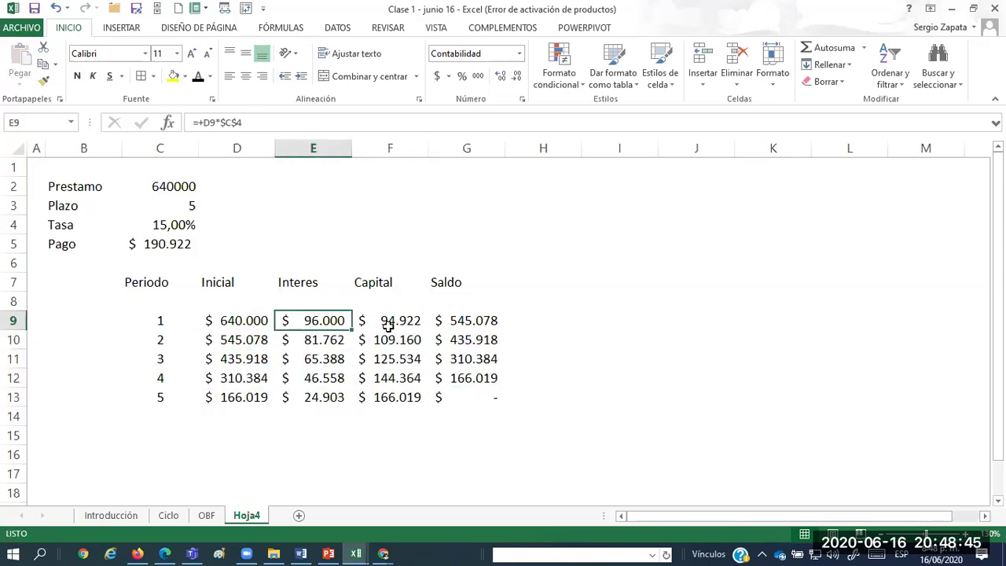
click(388, 324)
right_click(246, 515)
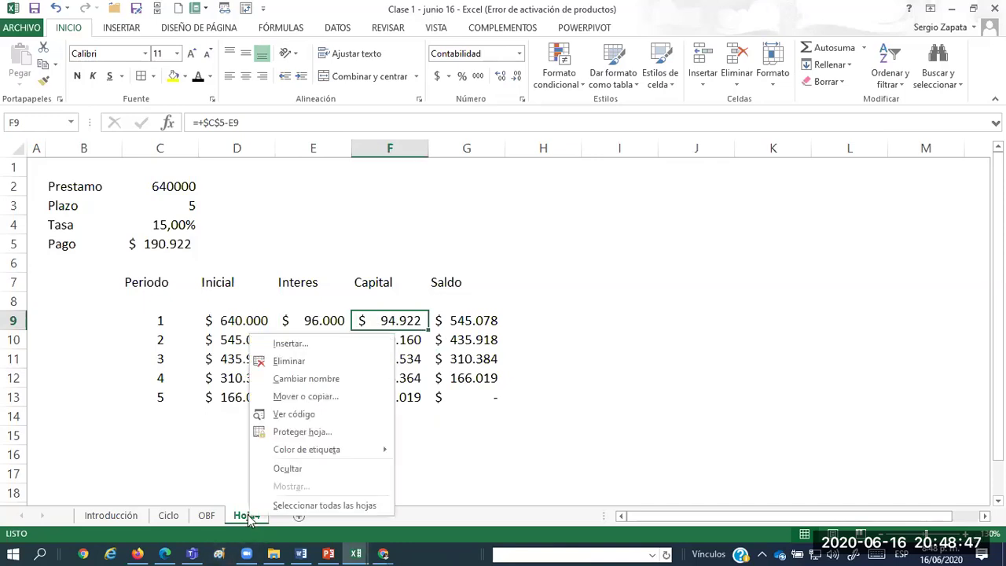
click(313, 470)
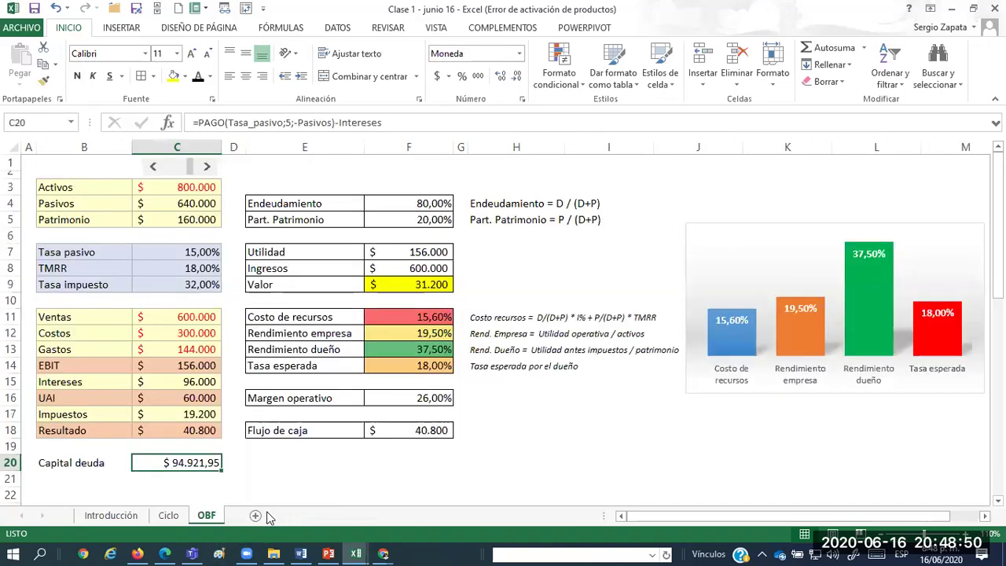
Format the Capital deuda amount in C20 as accounting without decimals and add borders to B20:C20.
click(438, 76)
click(196, 385)
click(197, 472)
click(416, 431)
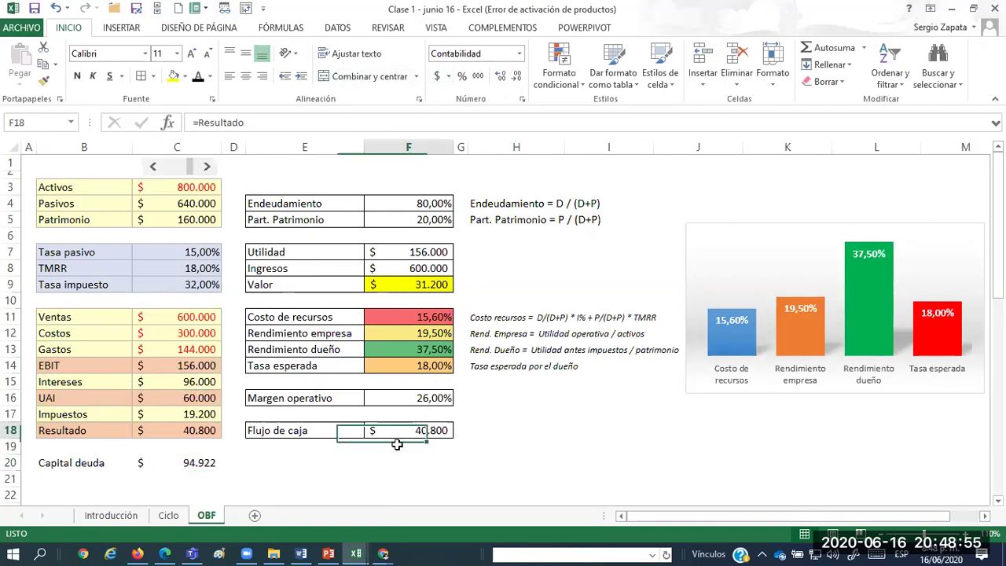
drag(105, 462, 181, 463)
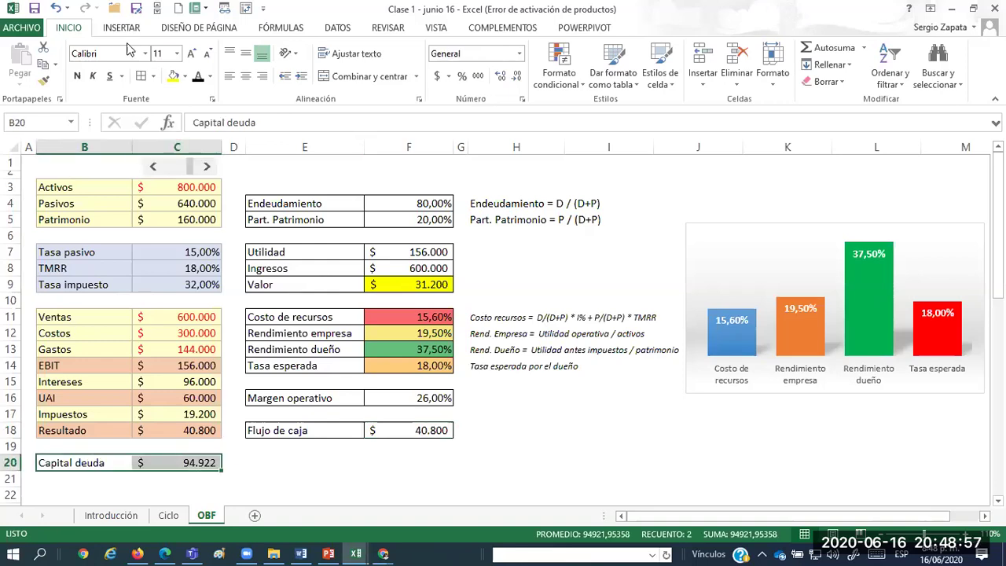
click(415, 429)
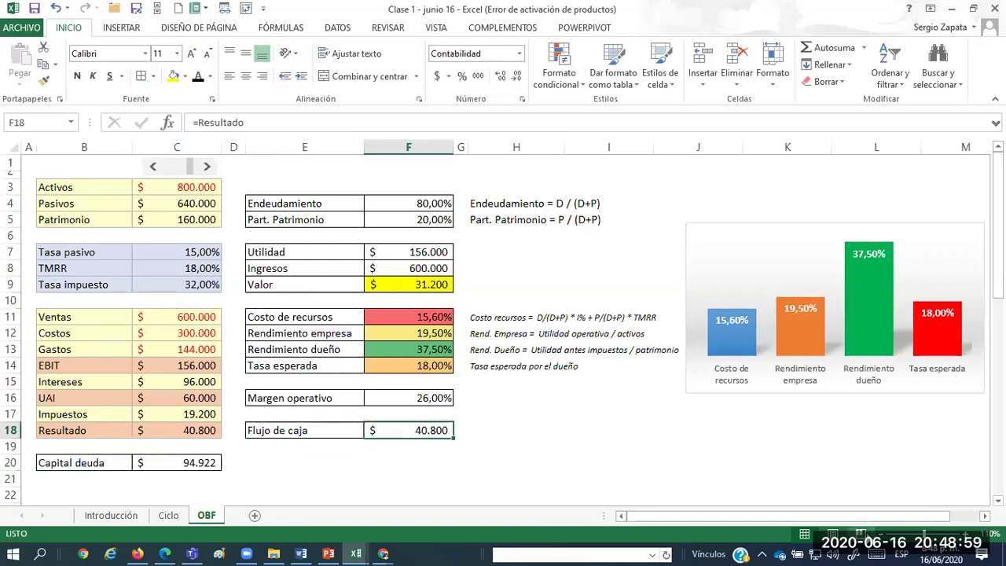
key(F2)
text(-)
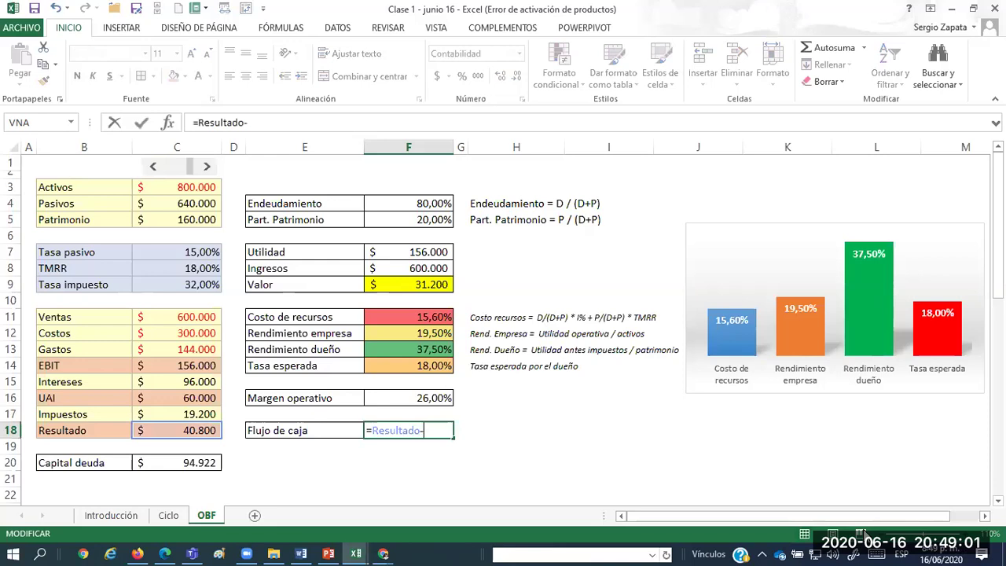
key(Escape)
Create a defined name for the Capital deuda amount from the selection B20:C20, using the left column label.
drag(83, 463, 181, 463)
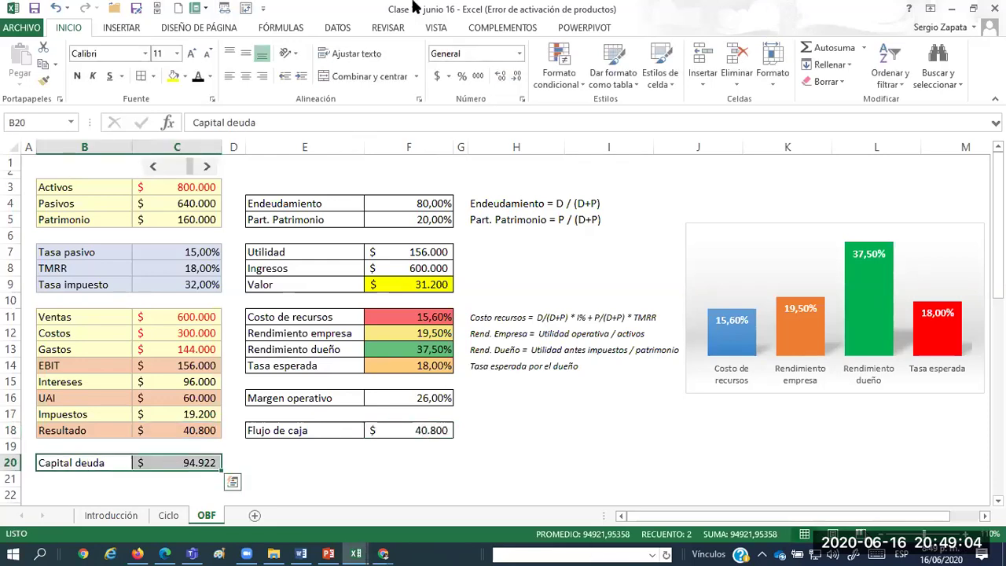
click(305, 27)
click(481, 82)
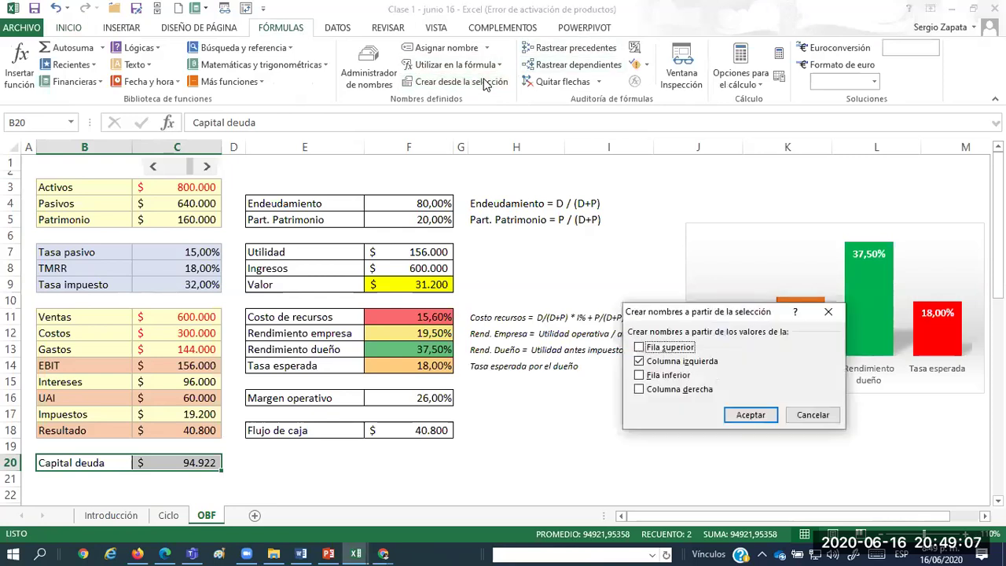
key(Return)
Change the Flujo de caja formula in F18 to =Resultado-Capital_deuda.
click(417, 430)
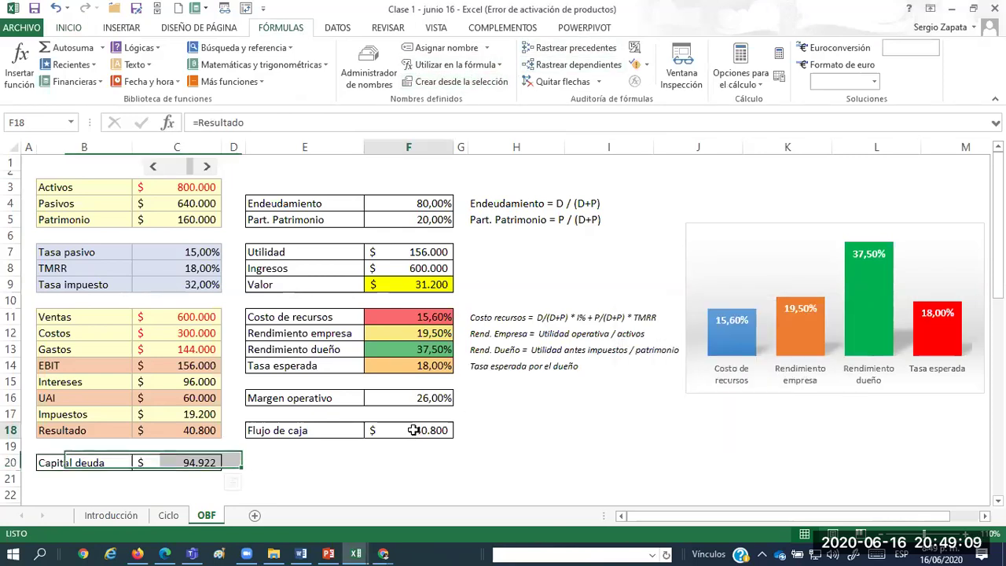
key(F2)
text(-)
click(203, 463)
key(Return)
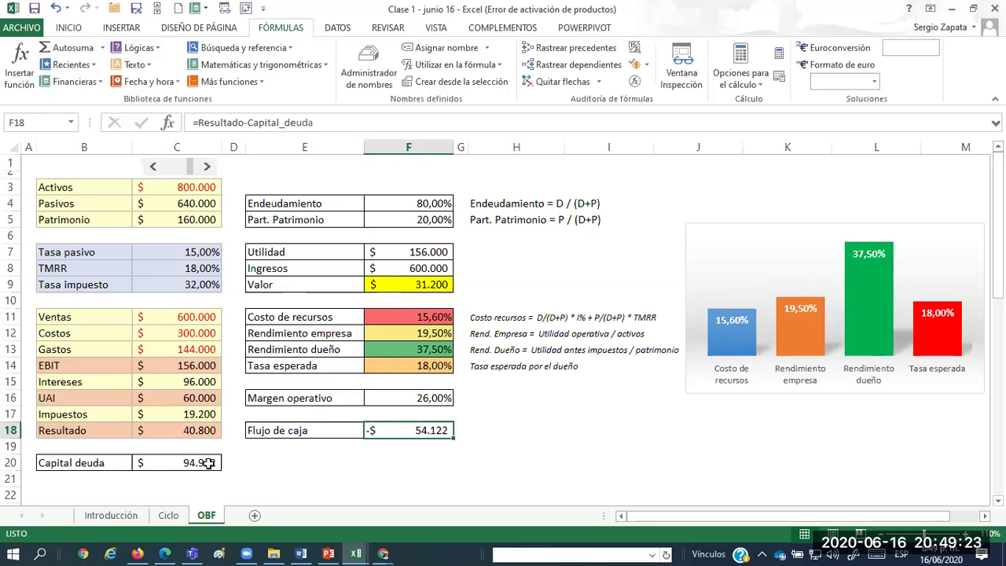
Lower the debt level with the scroll control above Activos until Endeudamiento is 75%.
click(353, 491)
click(324, 465)
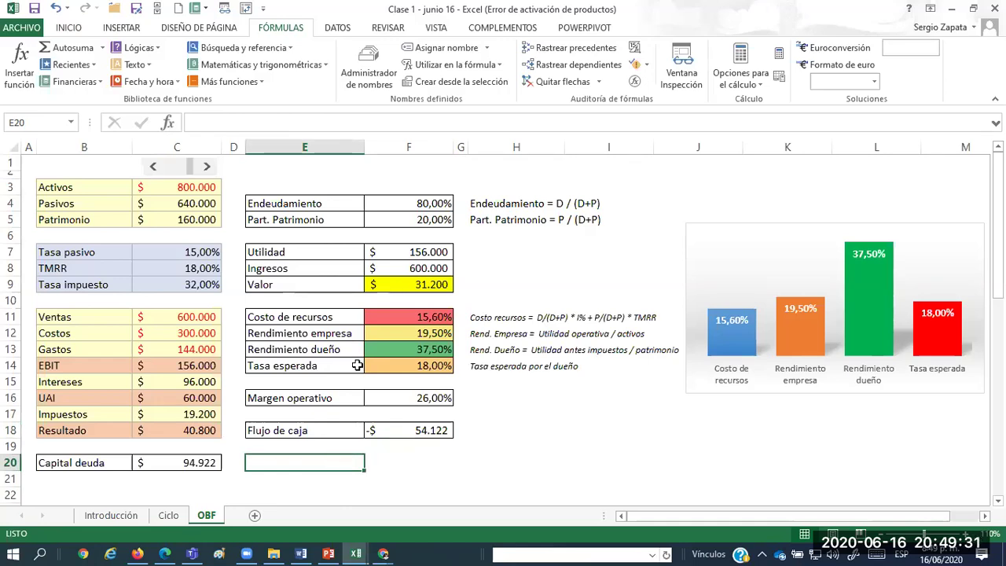
click(154, 170)
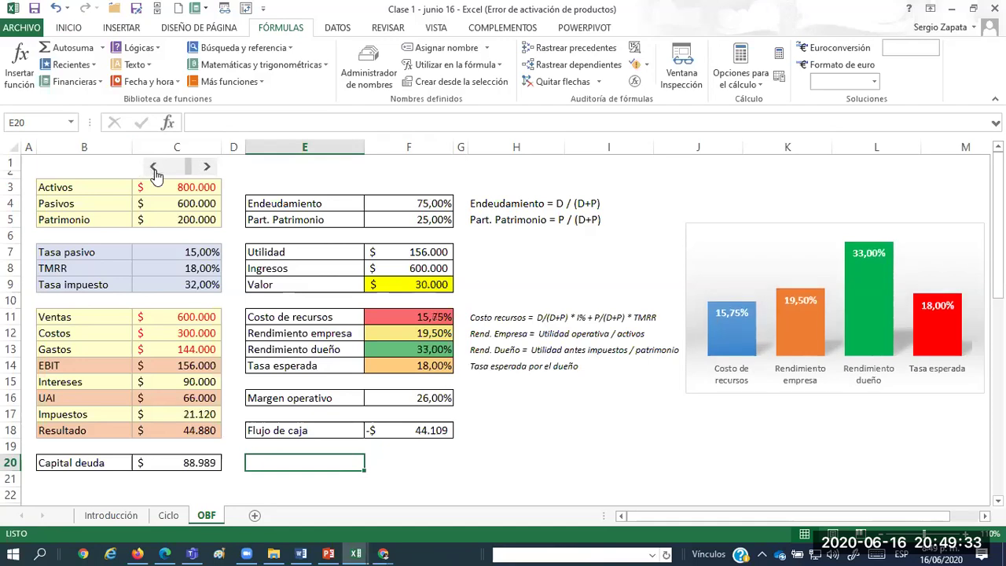
Run Goal Seek to bring Flujo de caja in F18 to 0 by changing the debt level in C1, and accept the solution.
click(325, 28)
click(713, 69)
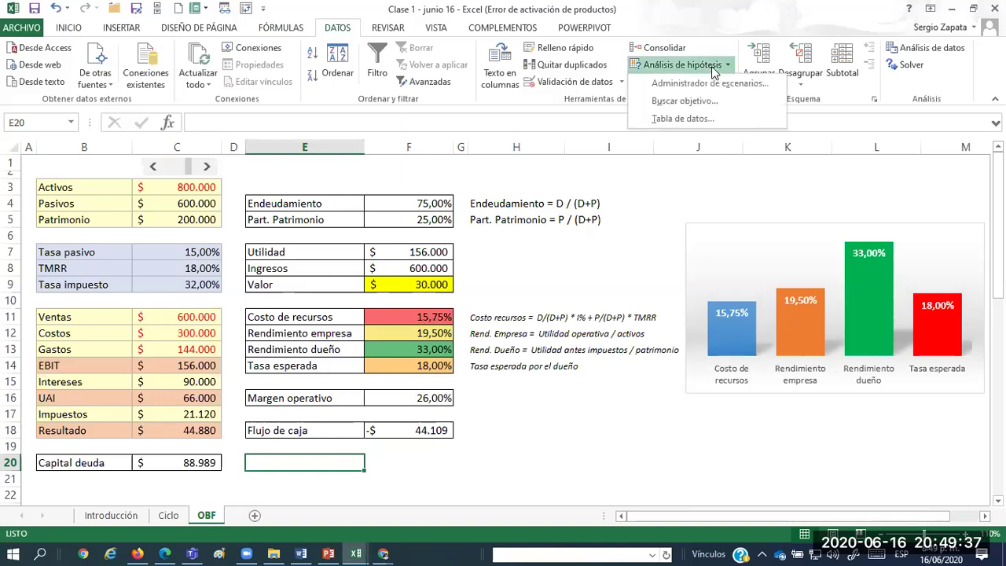
click(702, 101)
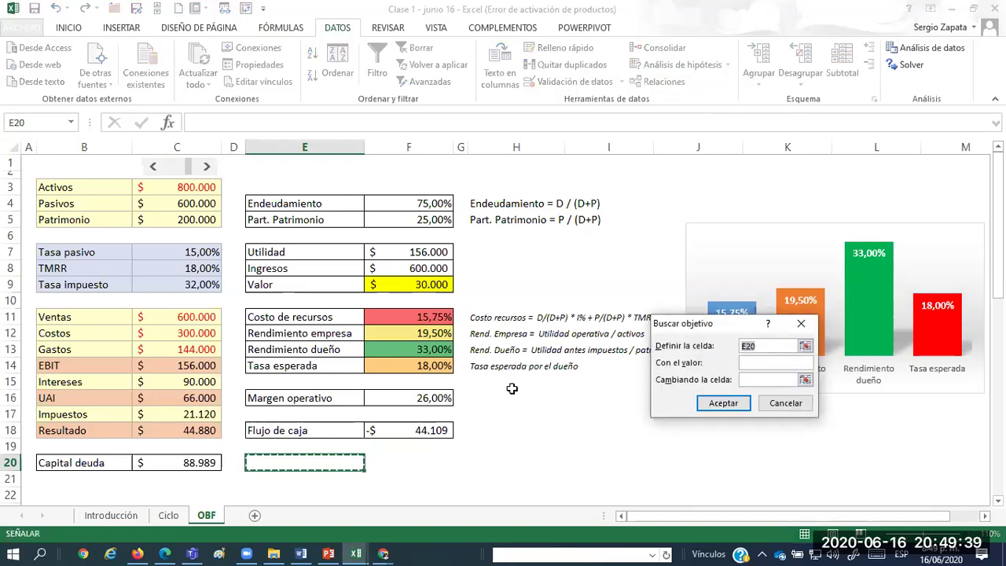
click(442, 431)
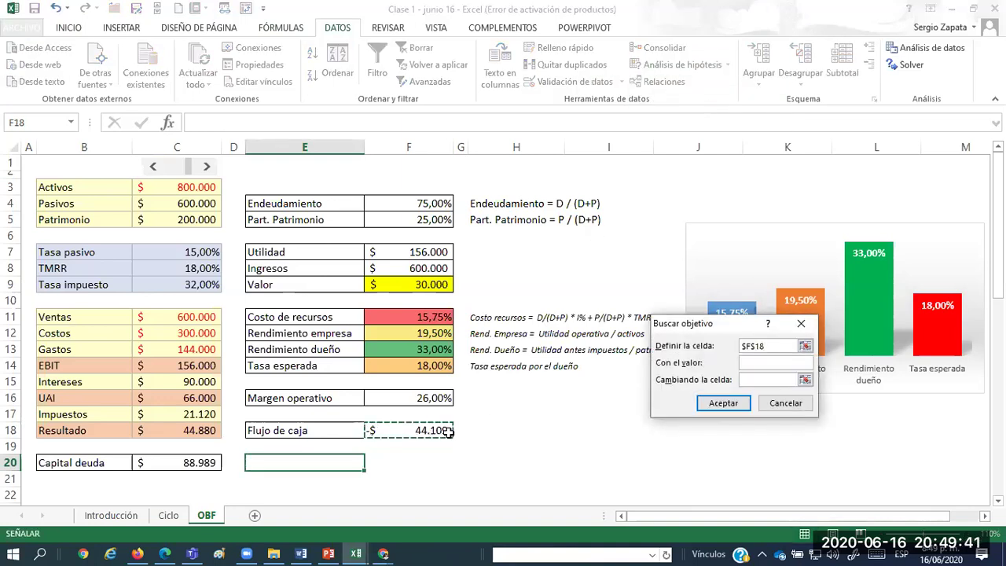
click(757, 362)
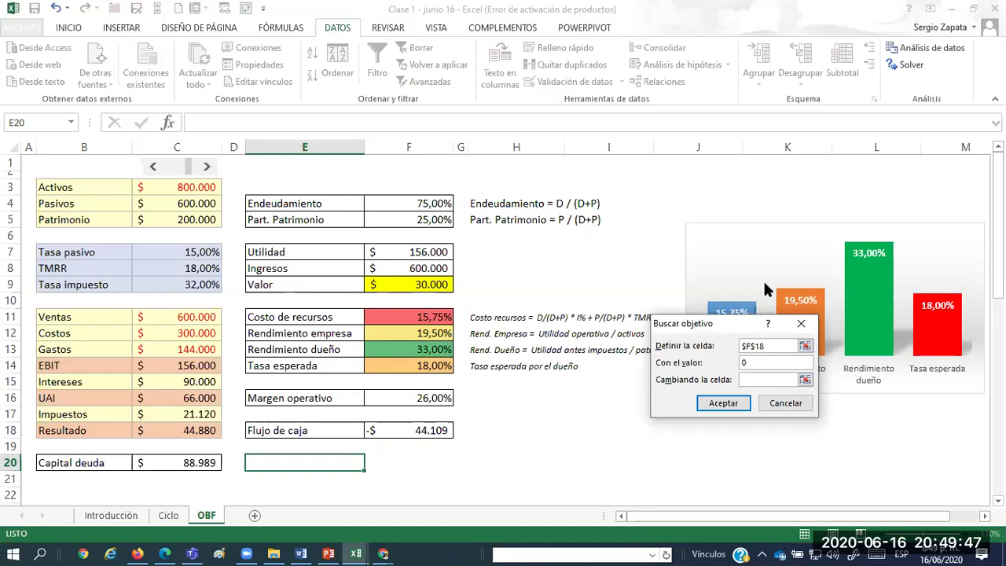
click(750, 382)
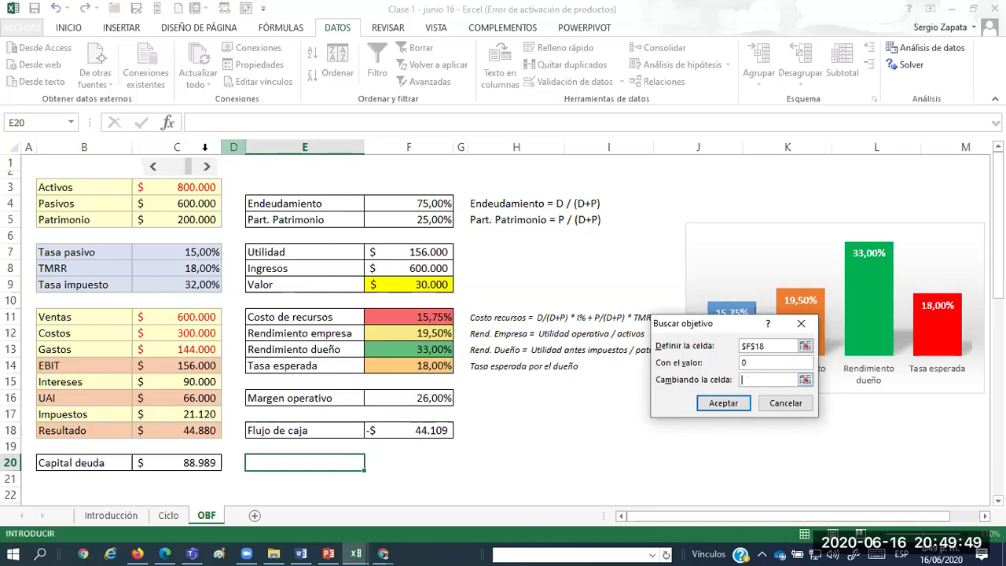
click(134, 162)
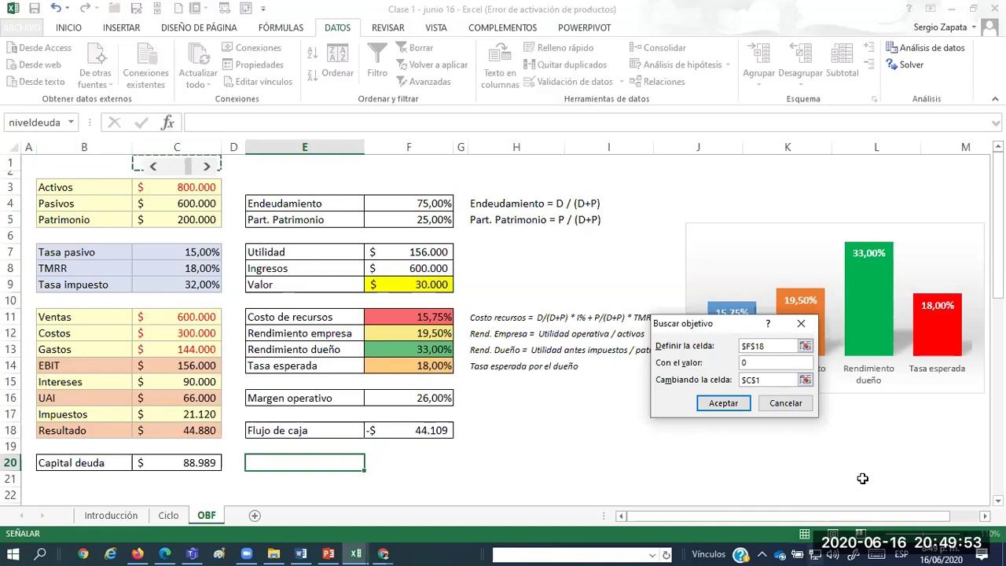
click(723, 404)
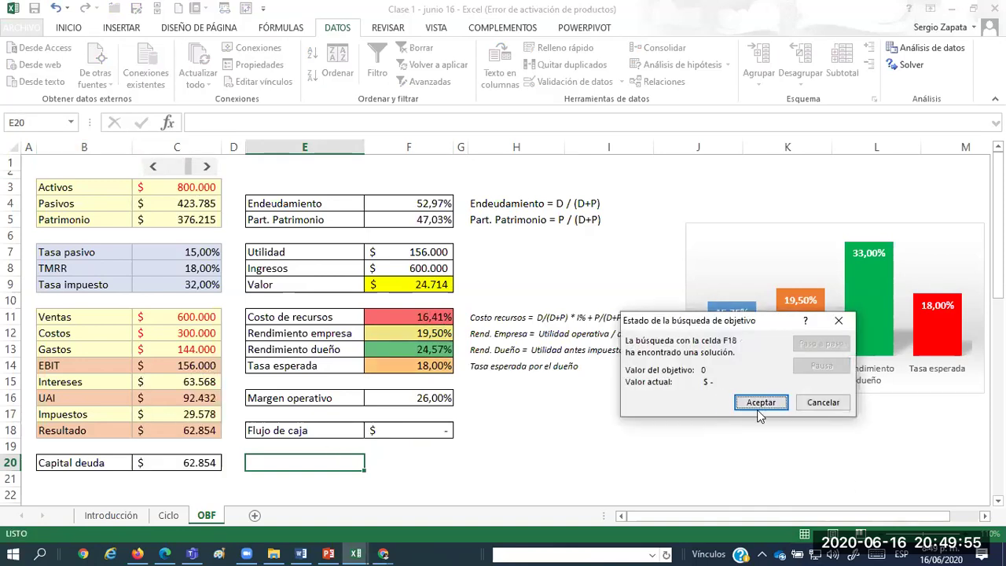
click(757, 403)
click(519, 458)
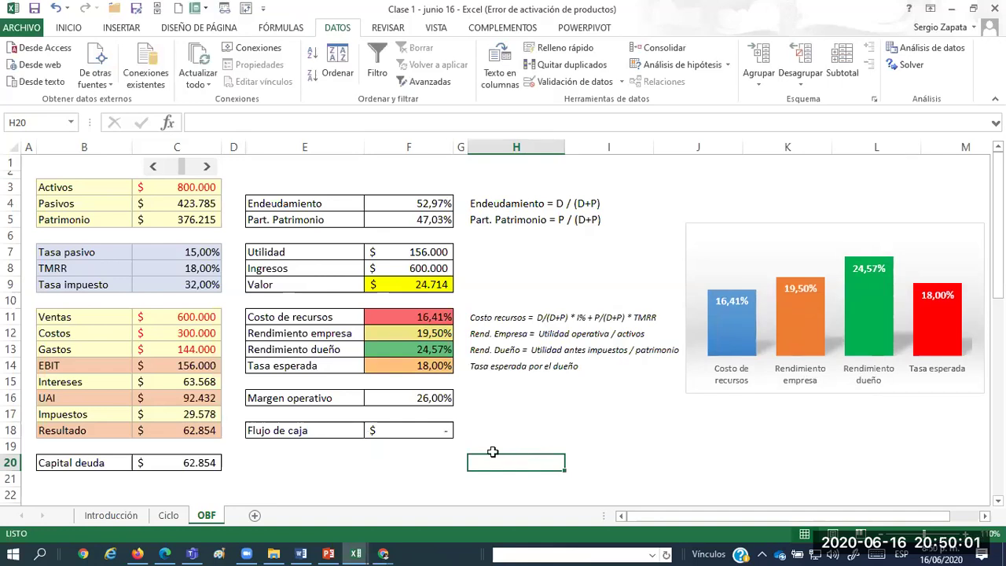
Review the Pasivos and Endeudamiento cells and adjust the debt level with the scroll control to 52% Endeudamiento.
click(195, 200)
click(428, 206)
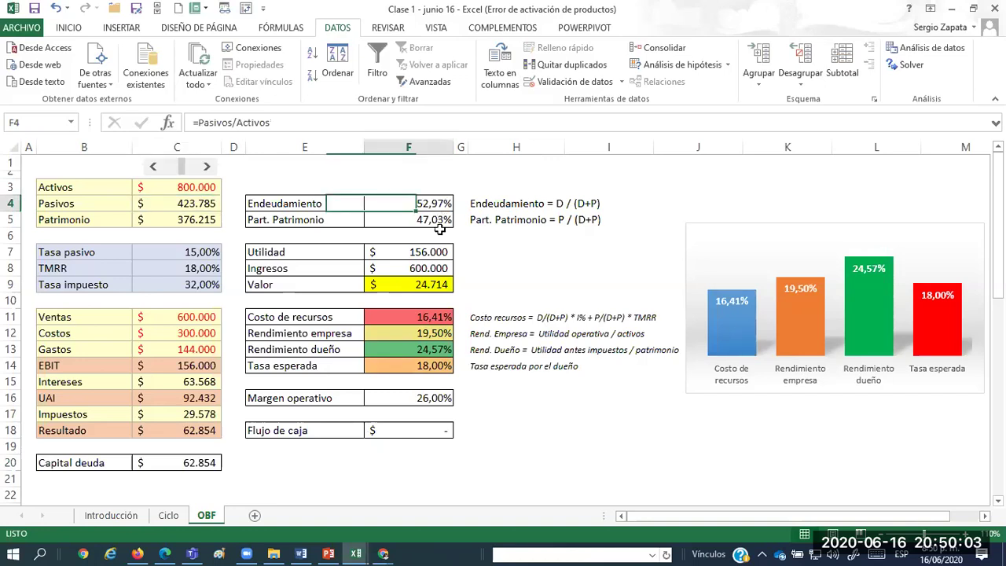
drag(409, 468, 409, 478)
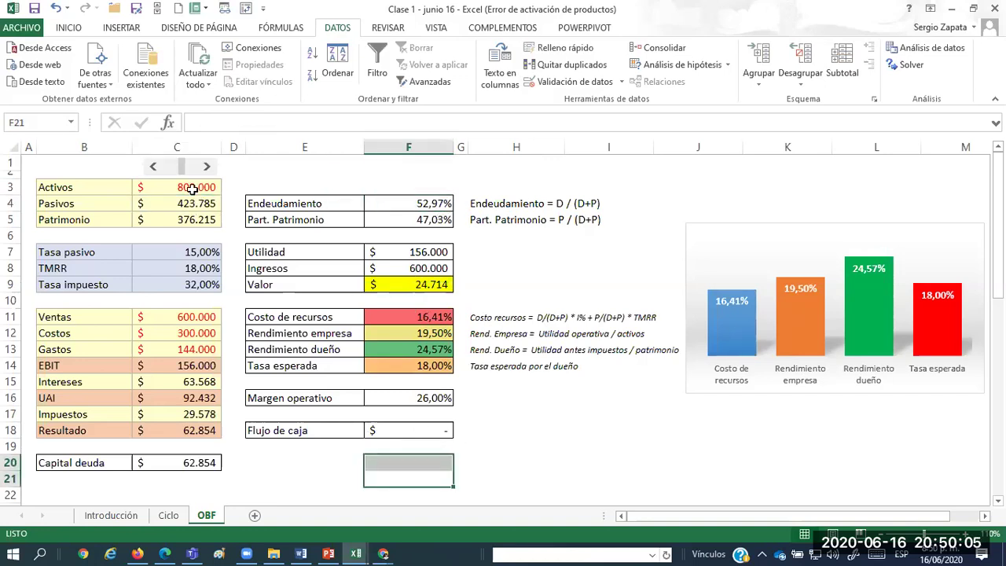
drag(439, 206, 429, 220)
click(411, 196)
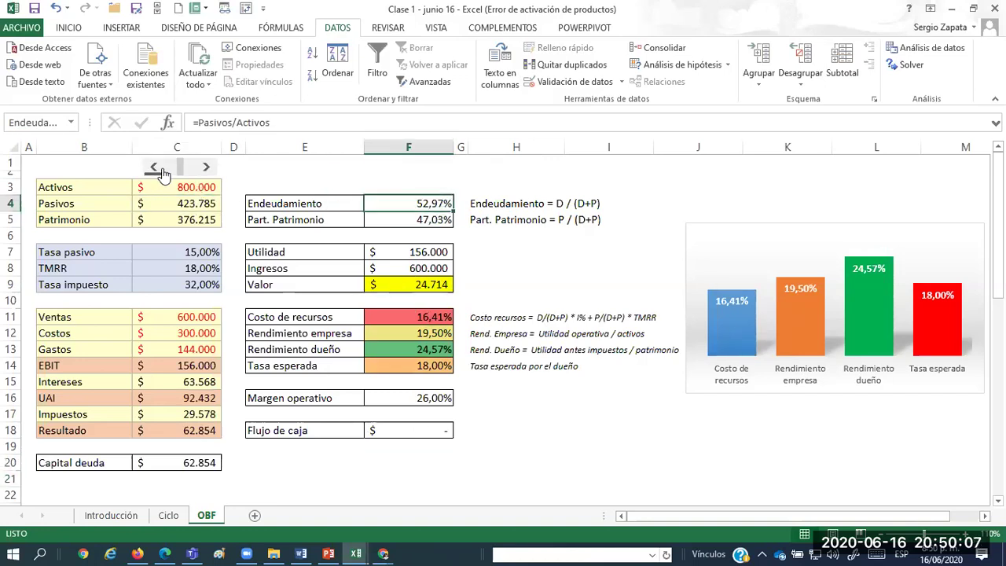
click(153, 167)
click(205, 168)
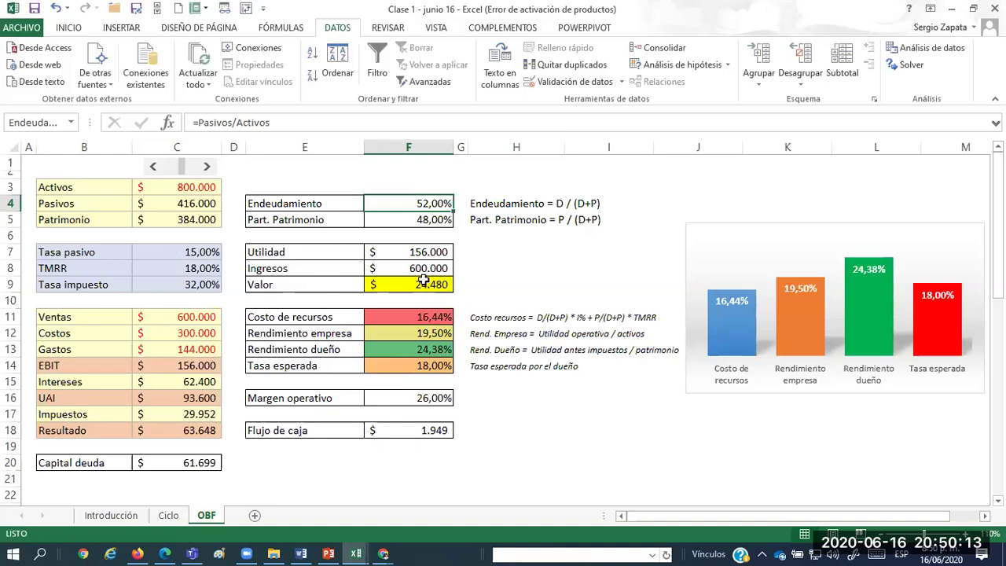
Apply the 60% - Énfasis5 cell style to the Capital deuda row, B20:C20, on the OBF sheet.
drag(98, 465, 165, 465)
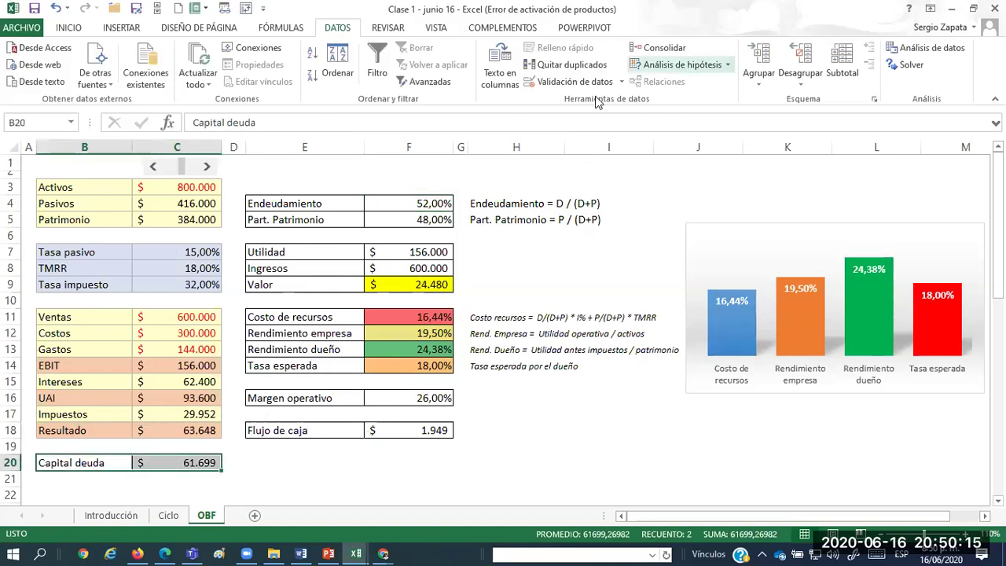
key(ctrl+Page_Up)
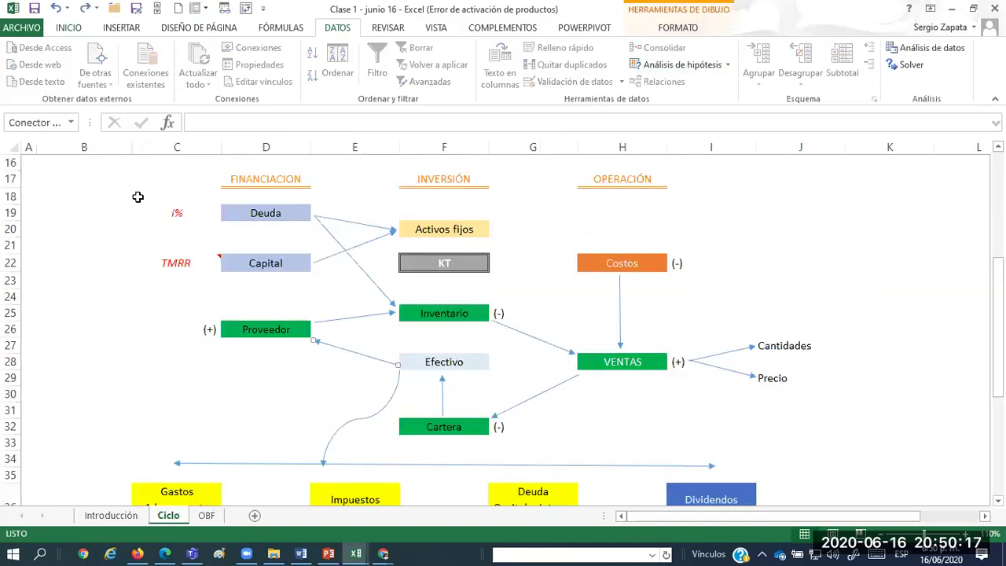
click(206, 515)
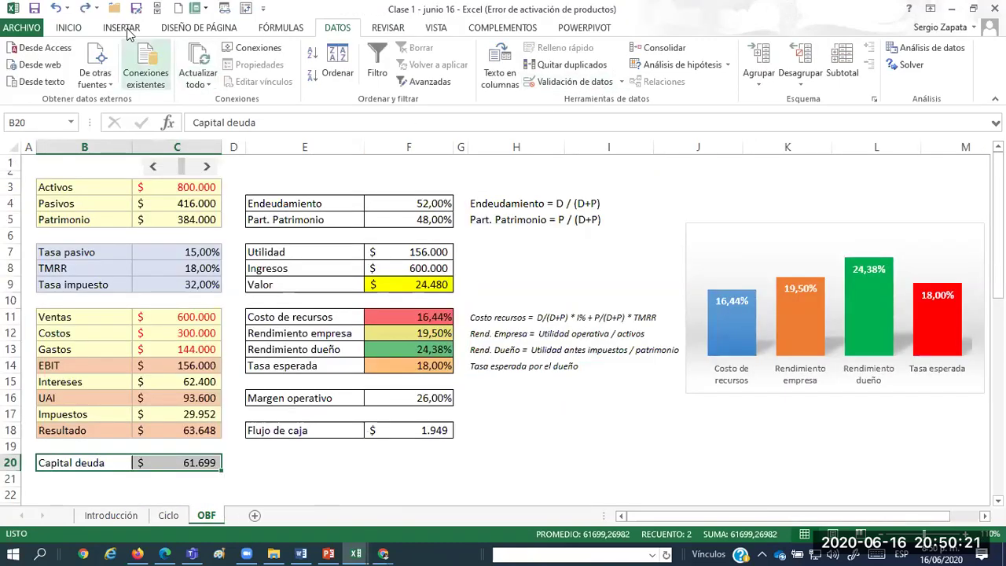
click(69, 28)
click(660, 74)
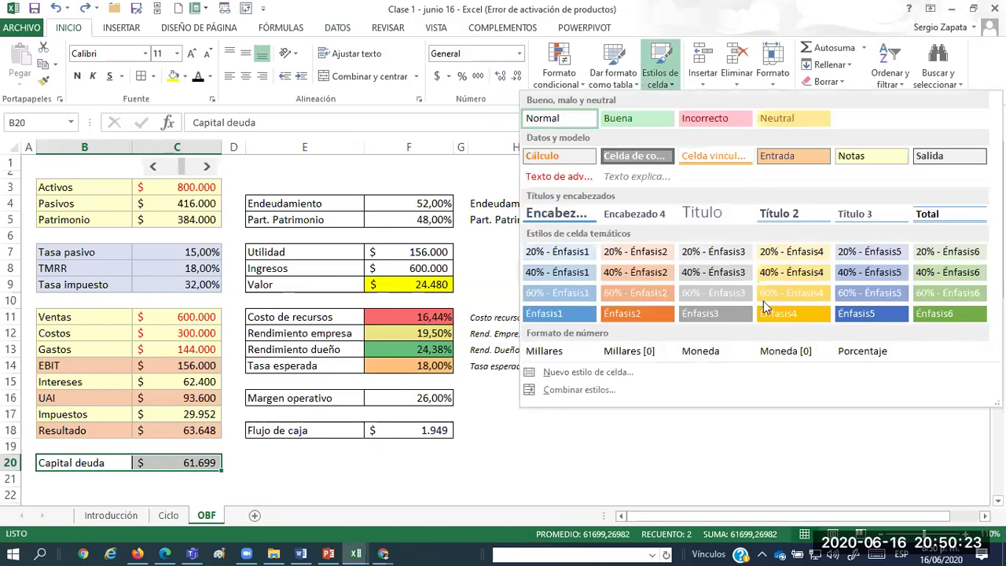
click(857, 292)
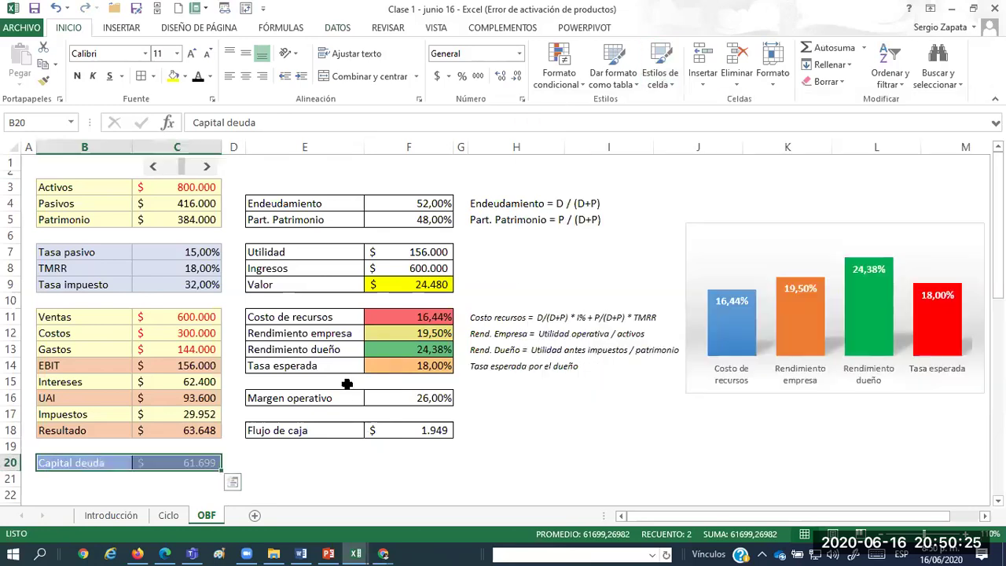
click(307, 446)
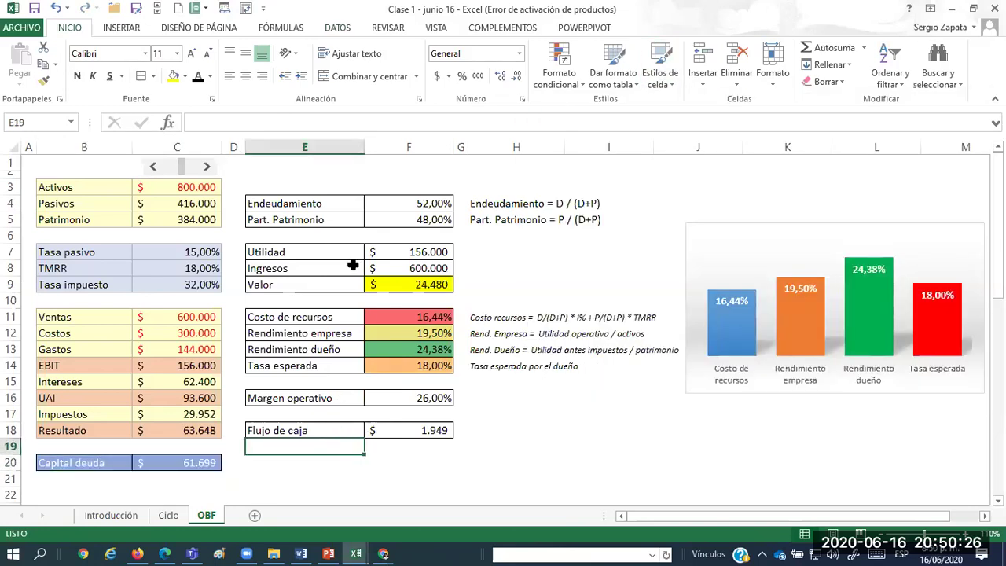
Raise the debt level with the scroll control above Activos until Endeudamiento is 77%.
click(153, 166)
click(206, 167)
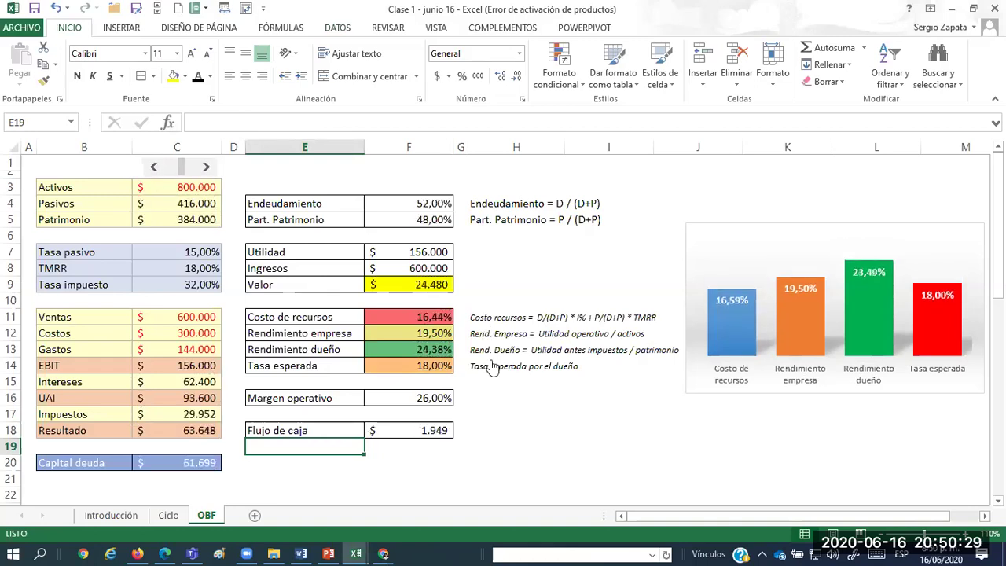
click(206, 167)
click(206, 168)
click(207, 168)
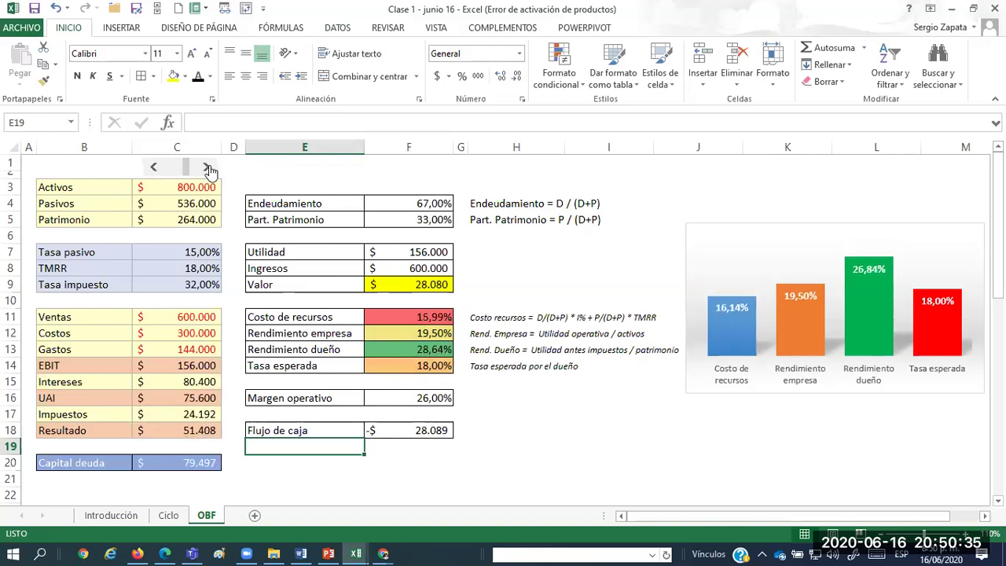
click(207, 167)
click(206, 167)
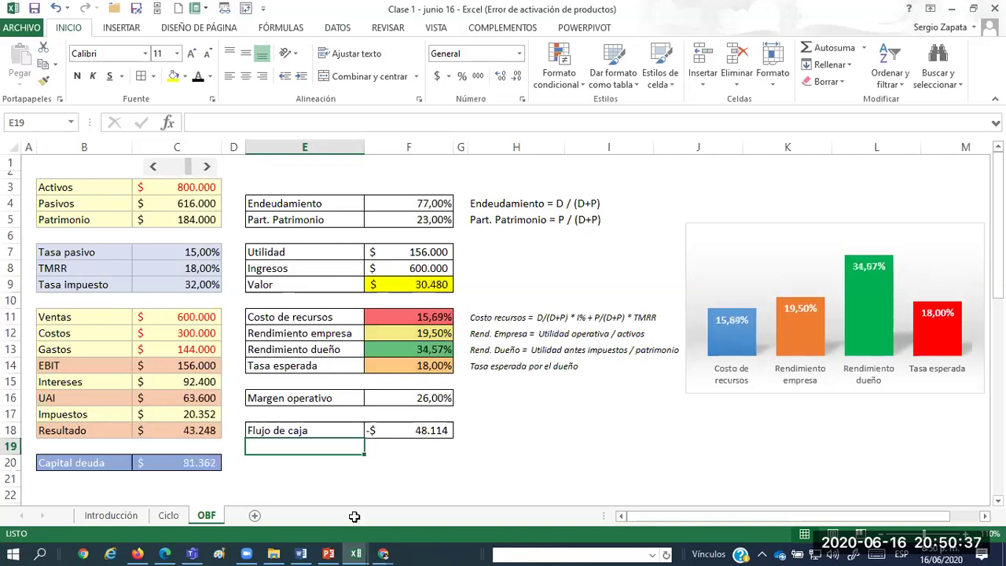
Format Flujo de caja in F18 as Número with 0 decimals, a thousands separator and negatives in red with a minus sign.
click(417, 430)
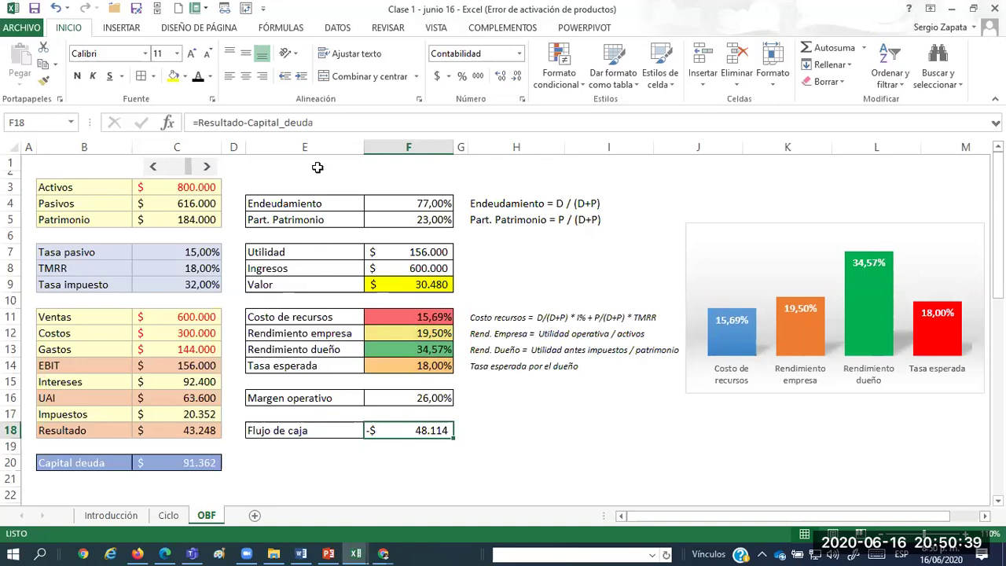
key(ctrl+1)
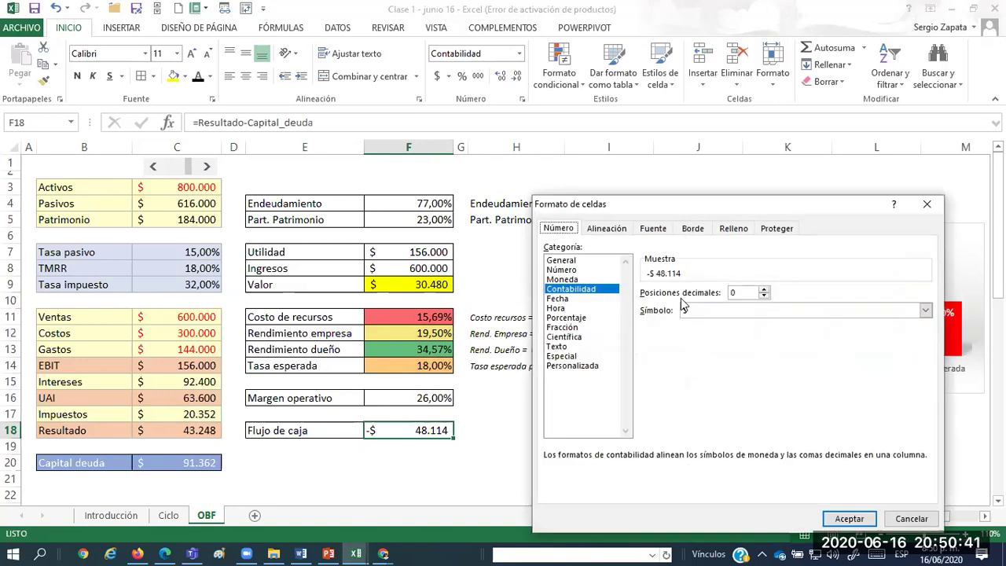
click(588, 270)
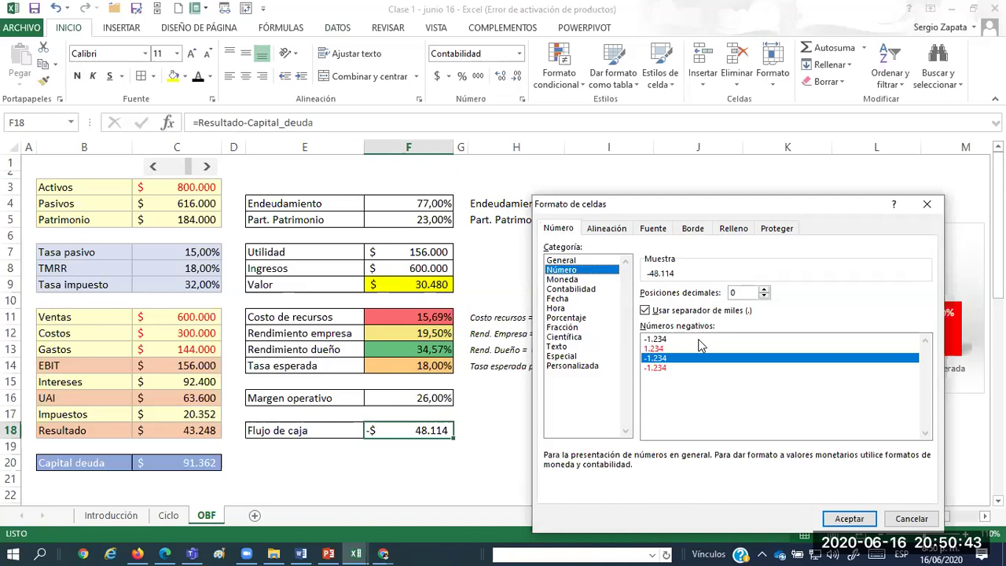
click(670, 367)
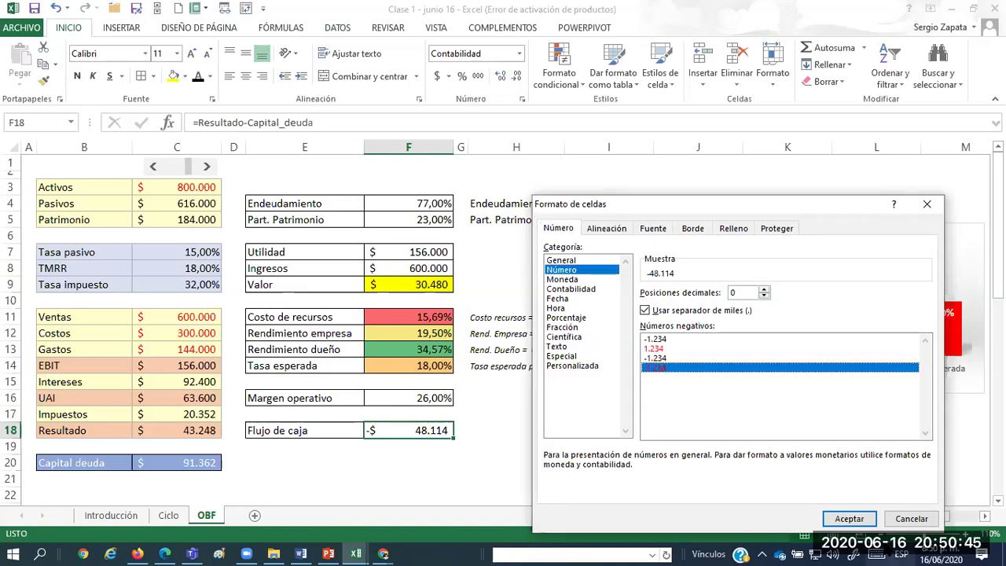
click(848, 519)
click(552, 432)
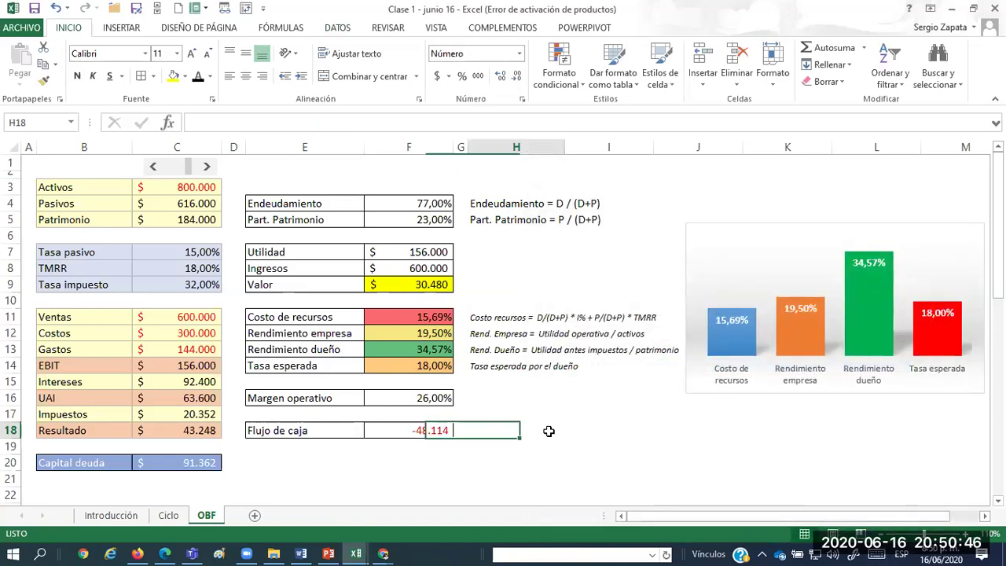
Lower the debt level with the scroll control to 52% Endeudamiento and check Part. Patrimonio and Flujo de caja.
click(155, 173)
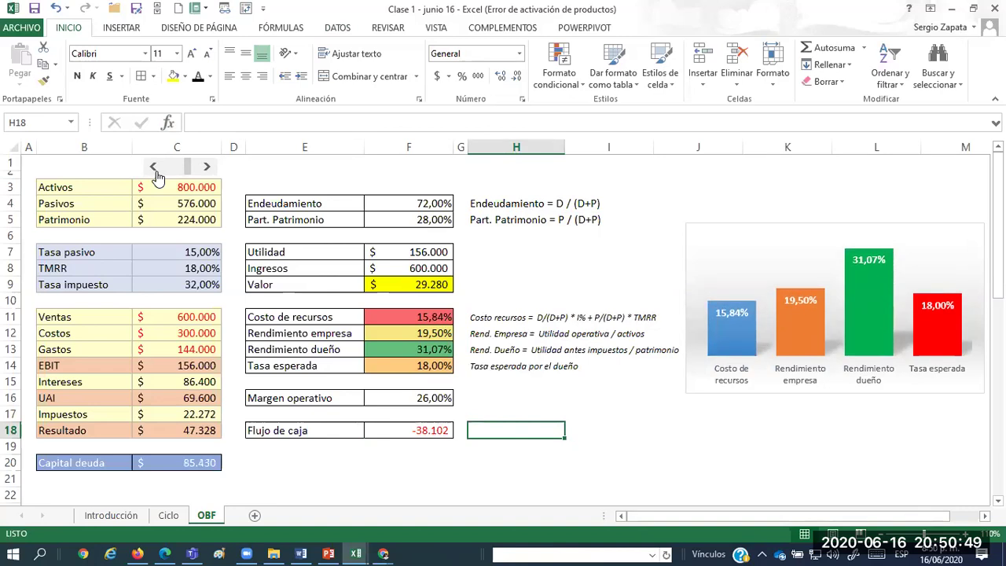
click(154, 173)
click(154, 173)
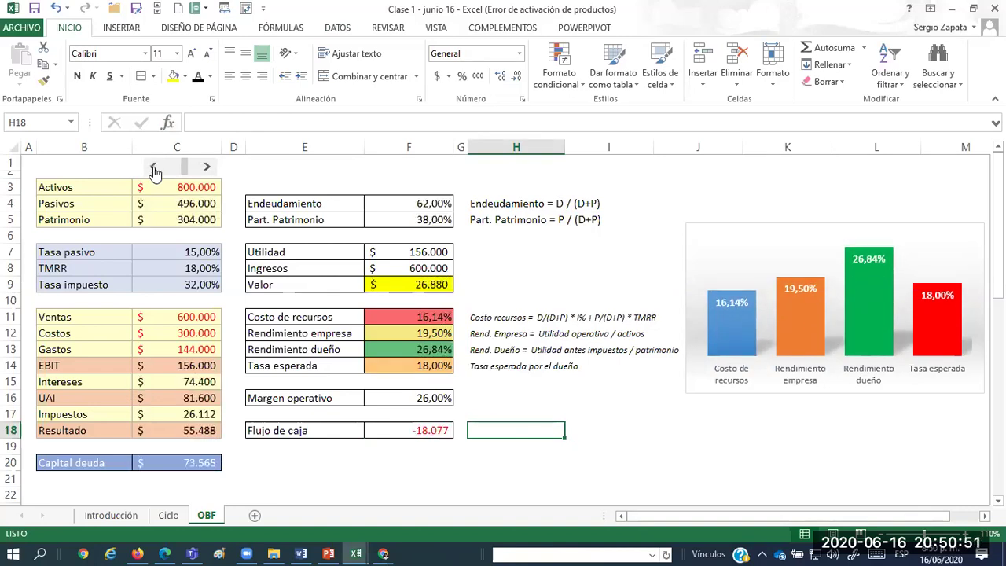
click(155, 172)
click(156, 170)
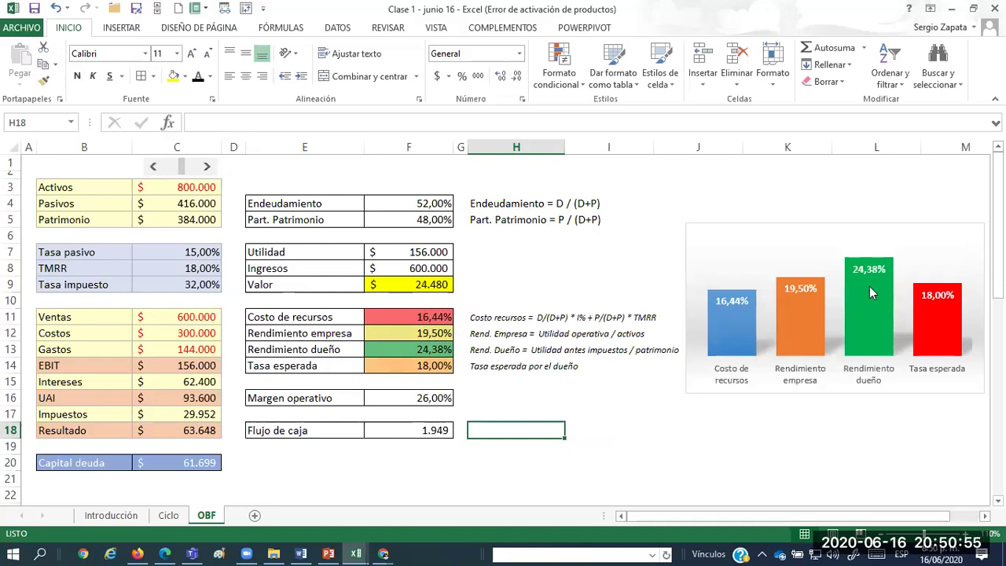
click(416, 219)
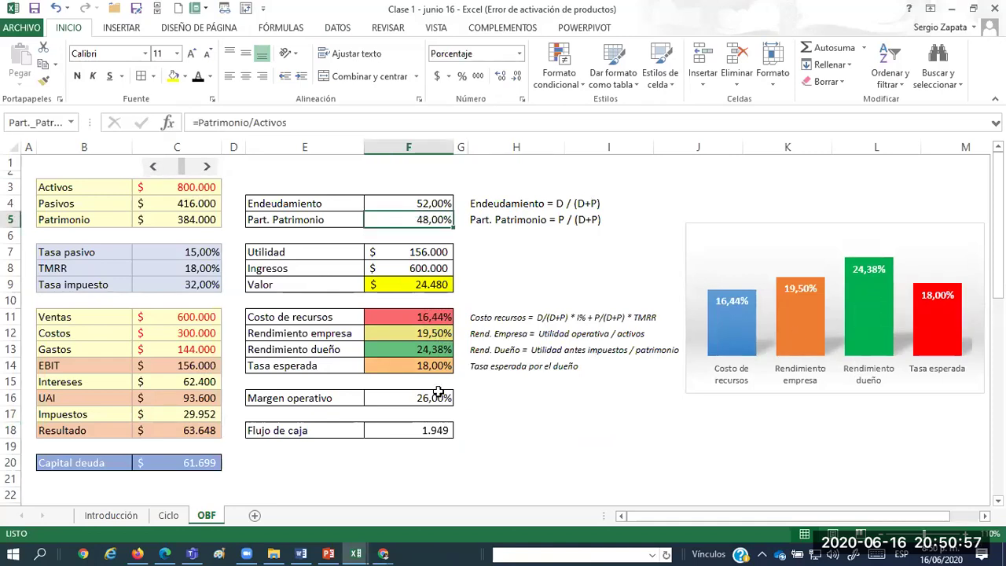
click(422, 434)
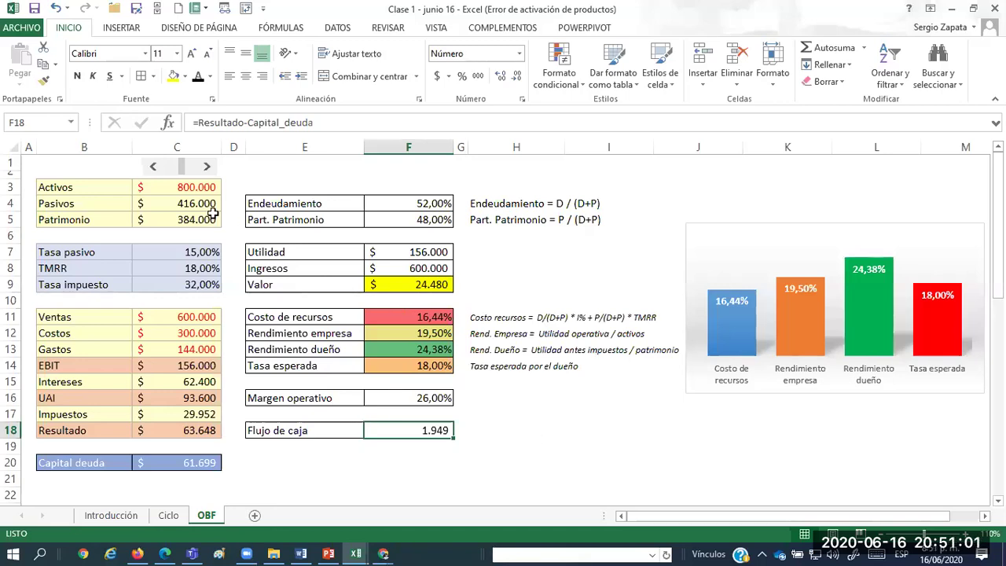
Raise the debt level with the scroll control above Activos until Endeudamiento is 82%.
click(206, 170)
click(205, 171)
click(205, 171)
click(205, 171)
click(205, 171)
click(205, 170)
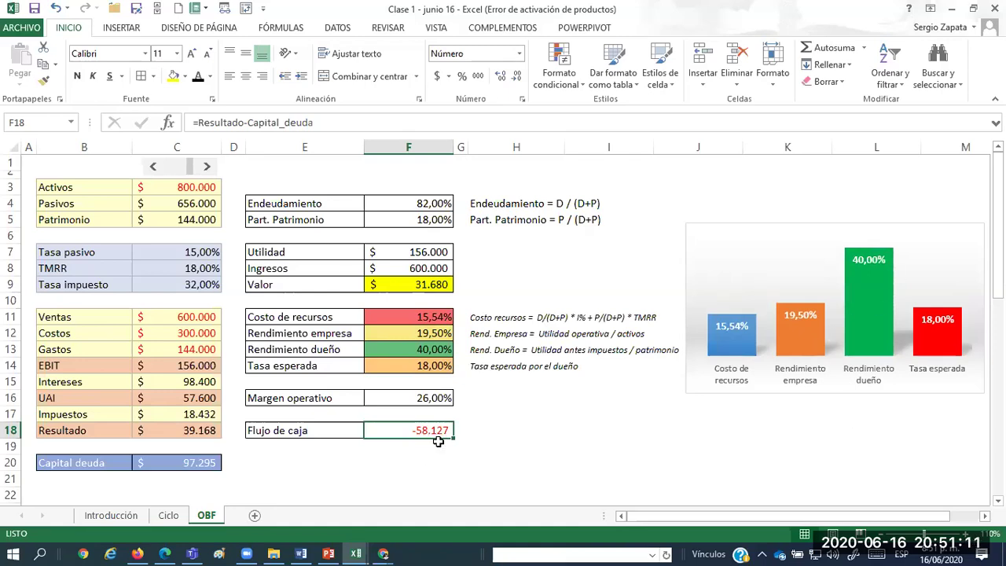
Check the Capital deuda formula in C20 and unhide the amortization sheet Hoja4.
click(70, 473)
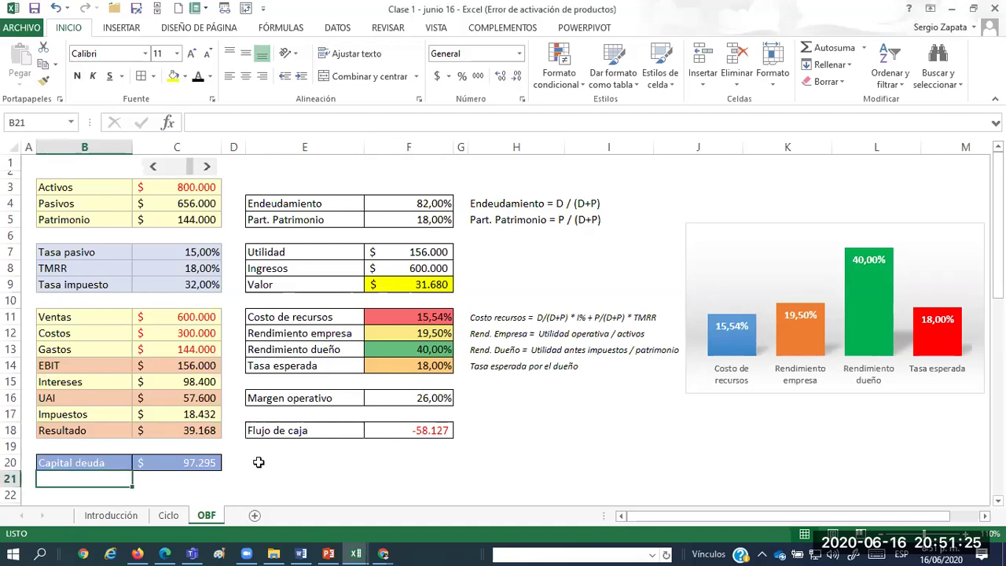
click(204, 463)
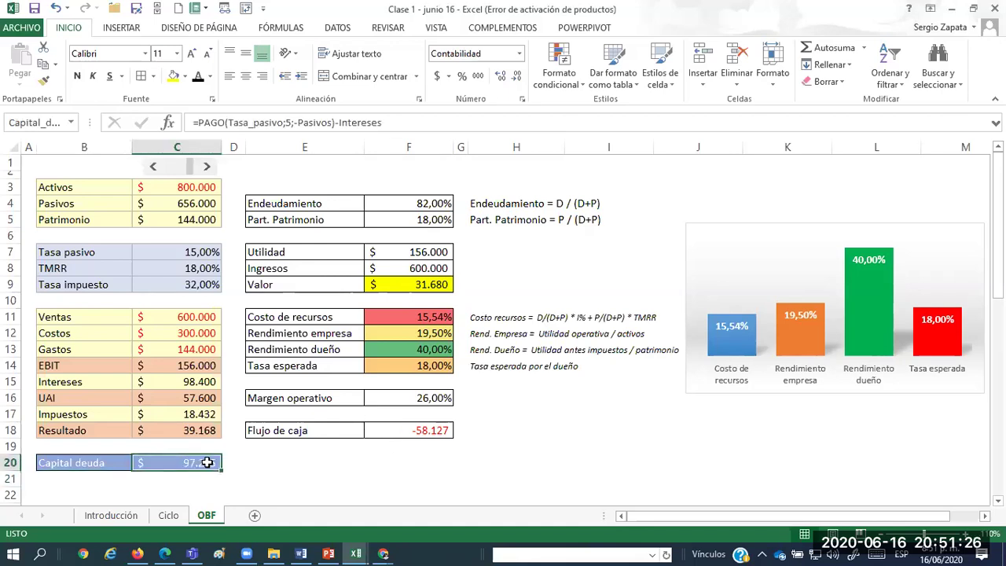
right_click(211, 516)
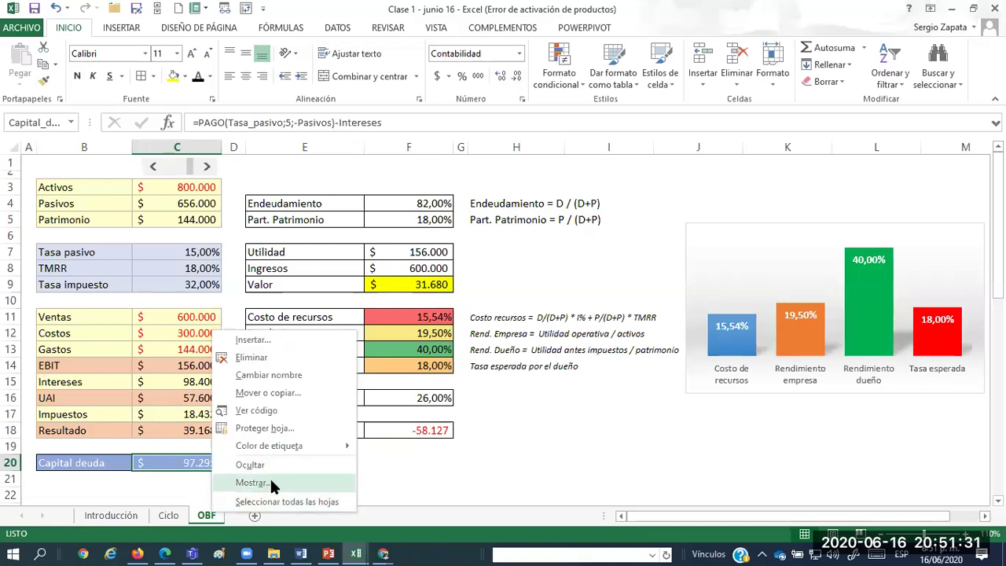
click(269, 482)
click(292, 526)
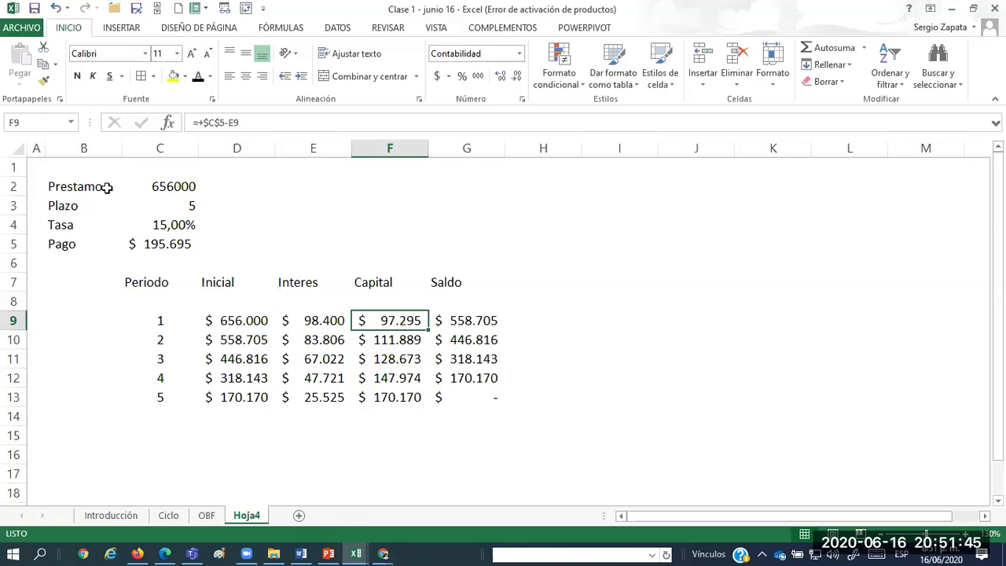
Review the Prestamo, Plazo, Tasa and Pago cells in C2:C5 of Hoja4 and save the workbook.
click(170, 187)
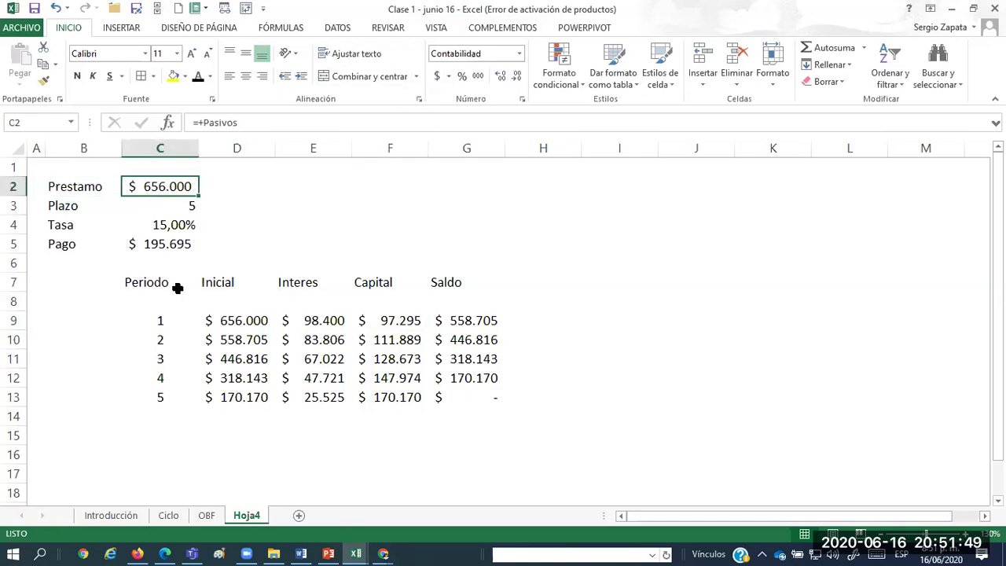
key(Down)
key(Down)
key(Down)
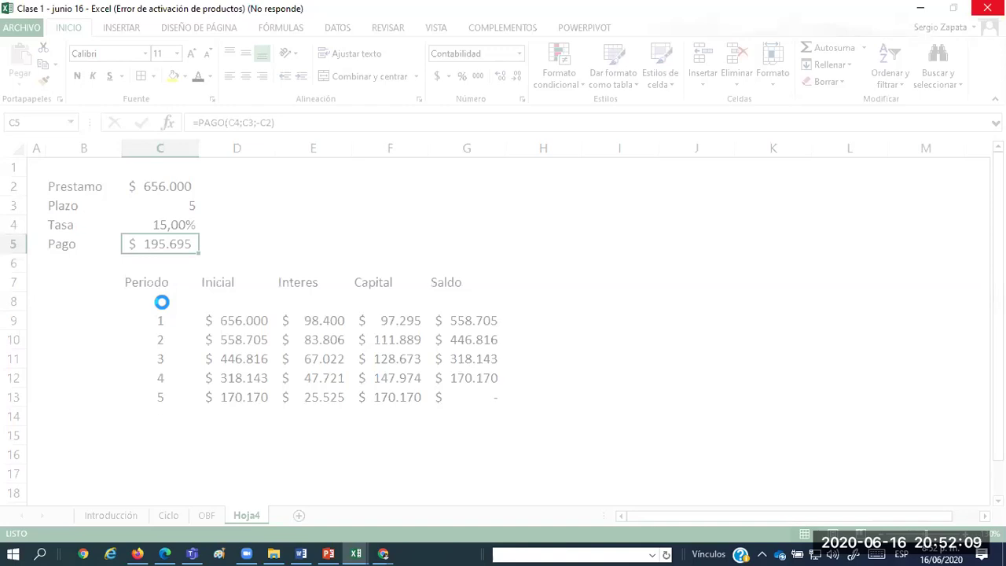
click(147, 282)
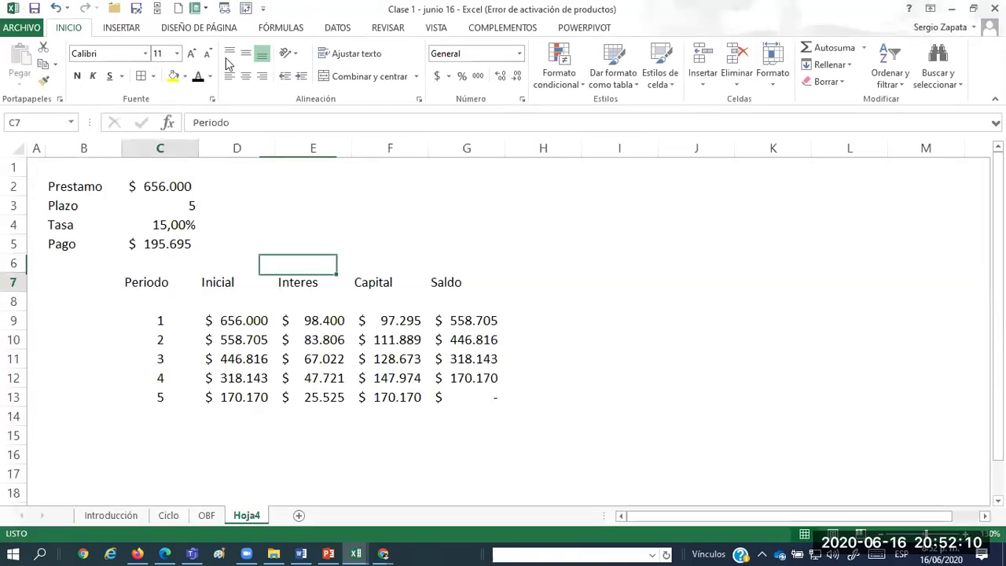
click(34, 9)
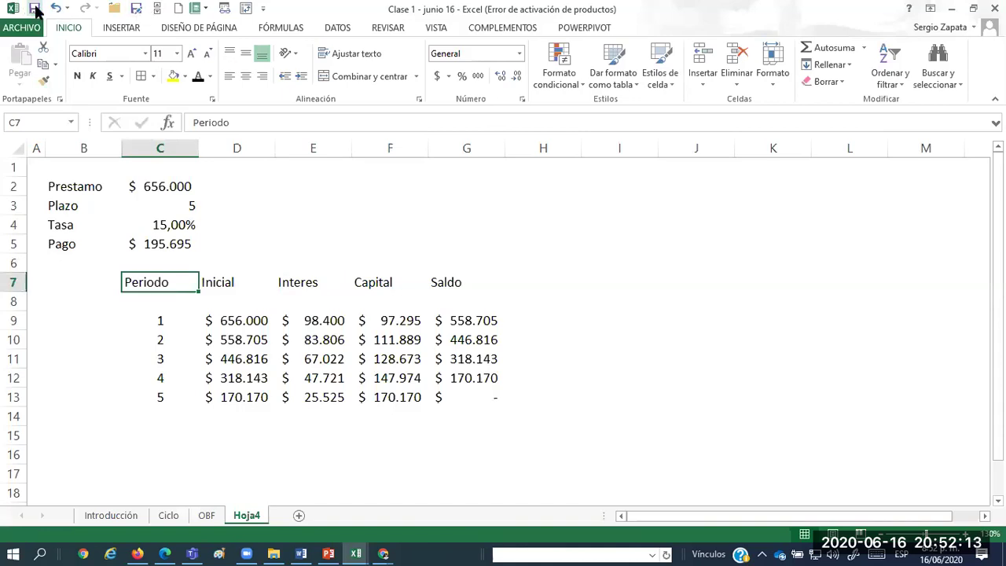
Clear the Pago formula in C5 and empty the amortization cells D9:G13, giving that range all borders.
click(175, 246)
key(Delete)
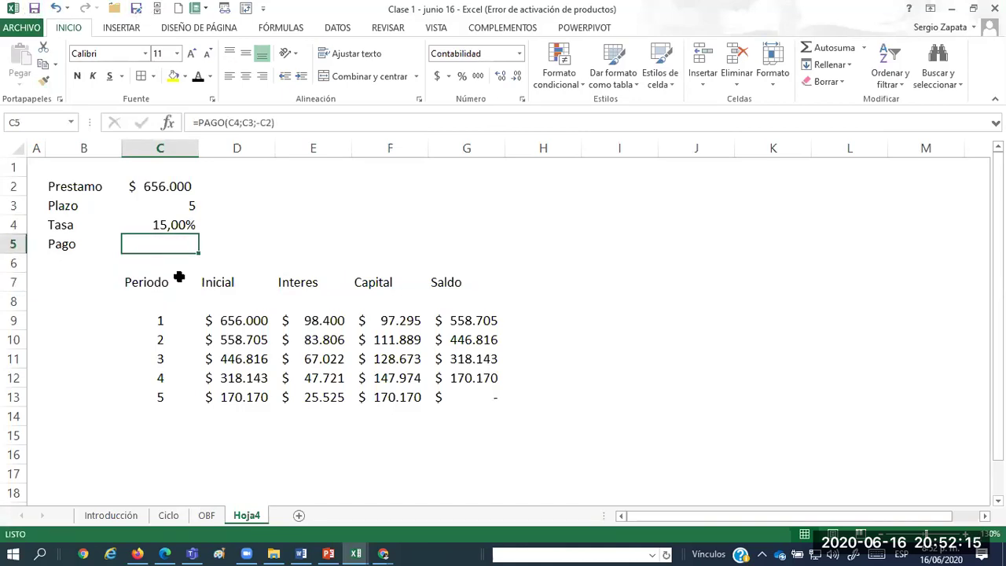
drag(206, 317, 476, 399)
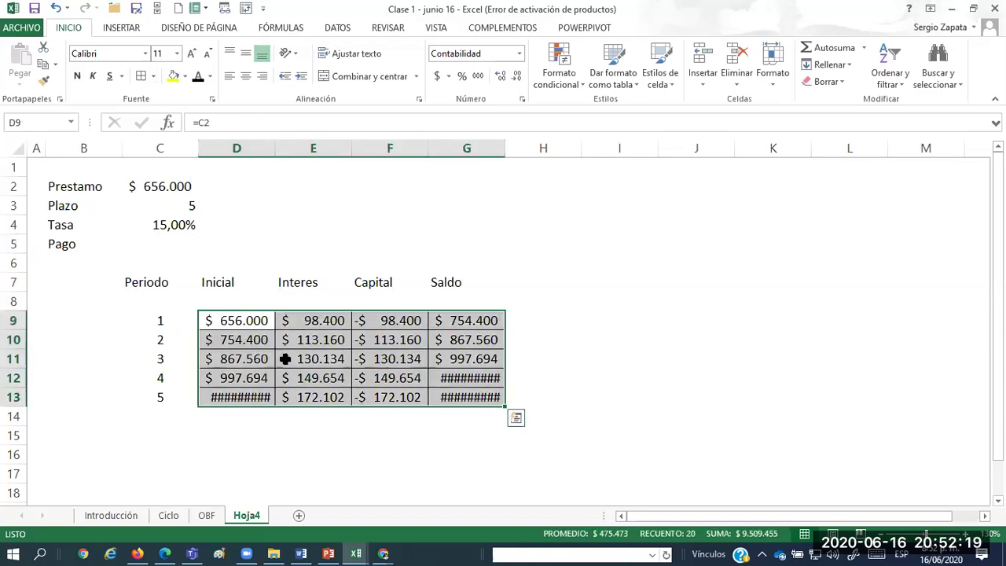
key(Delete)
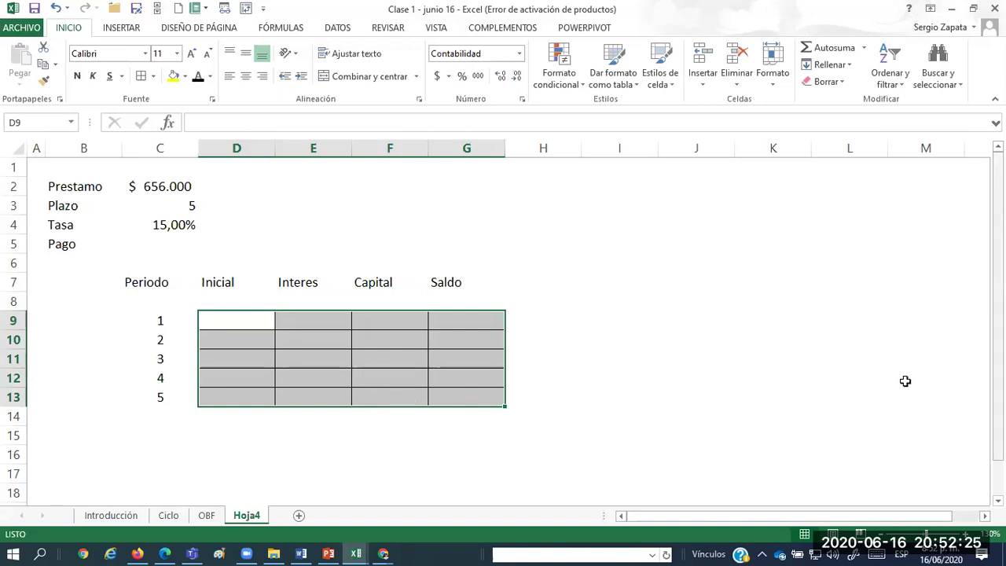
Add all borders to the loan data block B2:C5 and widen column B slightly.
click(215, 230)
click(151, 243)
drag(74, 188, 153, 247)
click(145, 75)
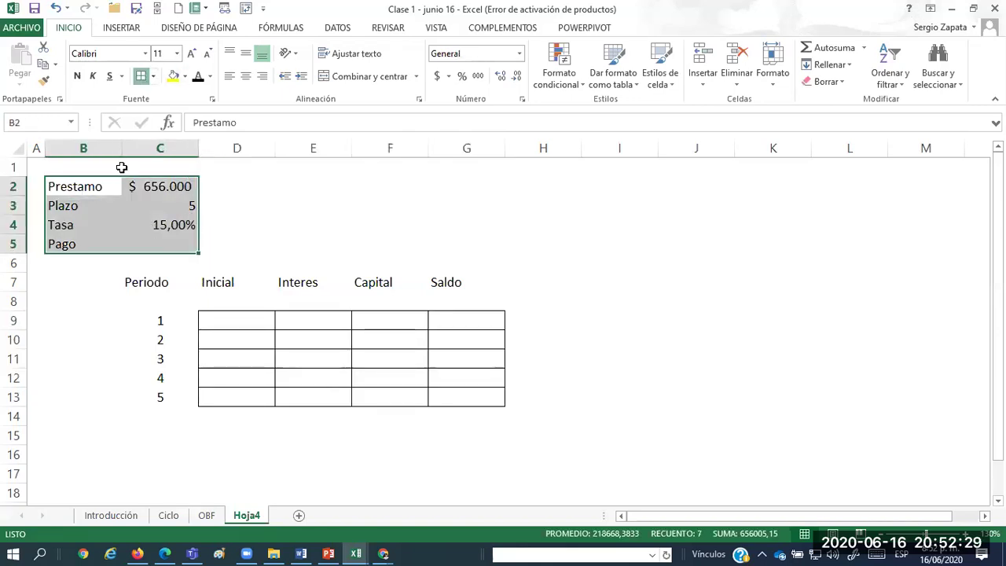
click(166, 244)
drag(118, 147, 127, 147)
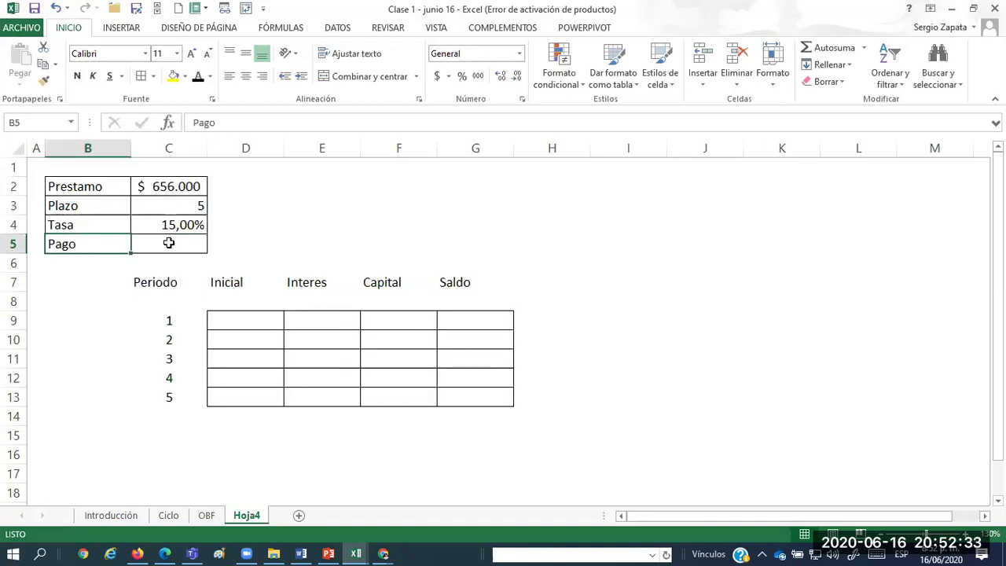
Enter the note "cuota fija y periodica" in D5, beside the Pago row.
click(227, 241)
text(=uota fija yc)
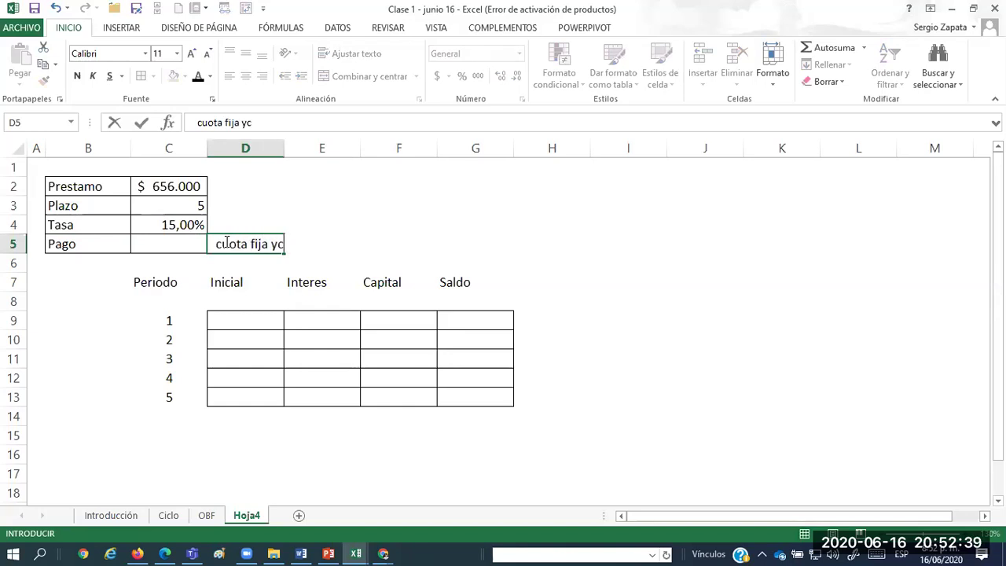
text( p)
key(BackSpace)
key(BackSpace)
key(BackSpace)
text(periodica)
key(Return)
click(226, 242)
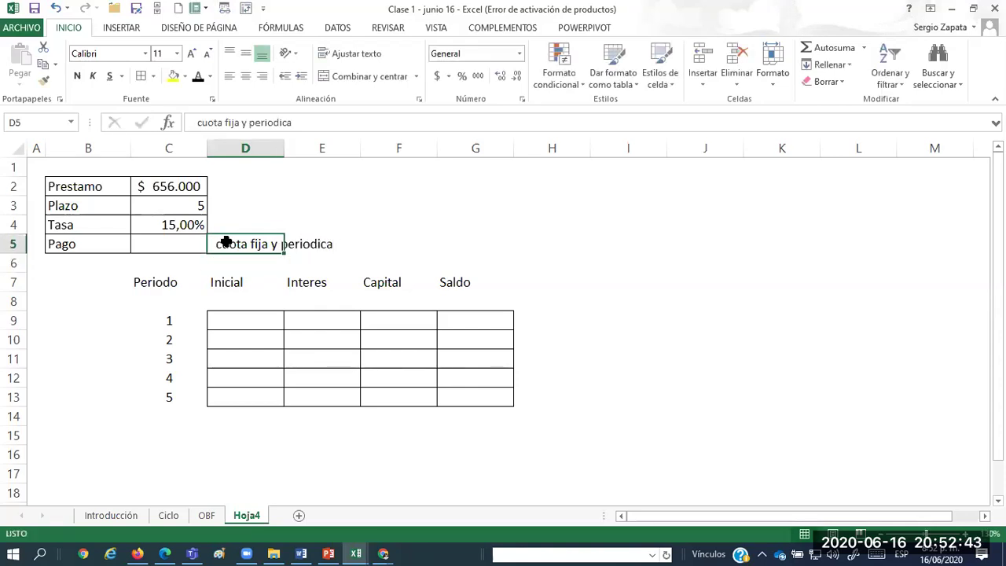
Insert the financial function PAGO into the Pago cell C5, keeping the loan data visible beside its arguments dialog.
click(201, 250)
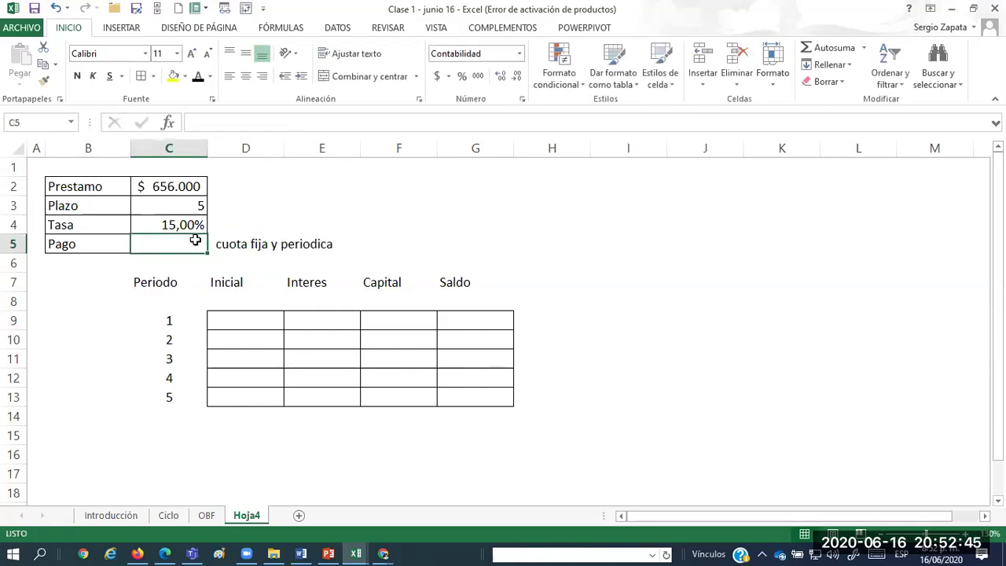
click(207, 8)
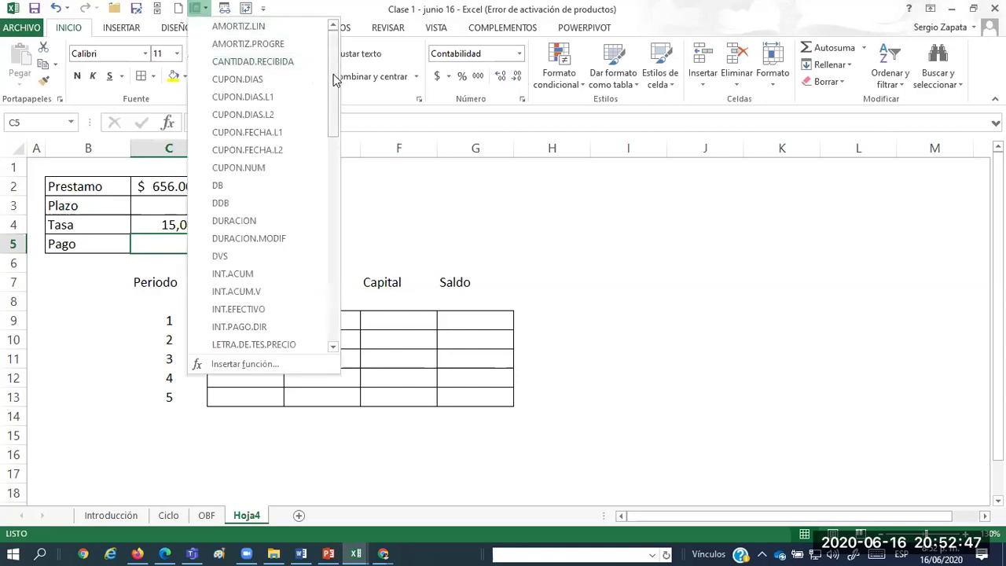
scroll(337, 217, down, 9)
drag(338, 240, 333, 180)
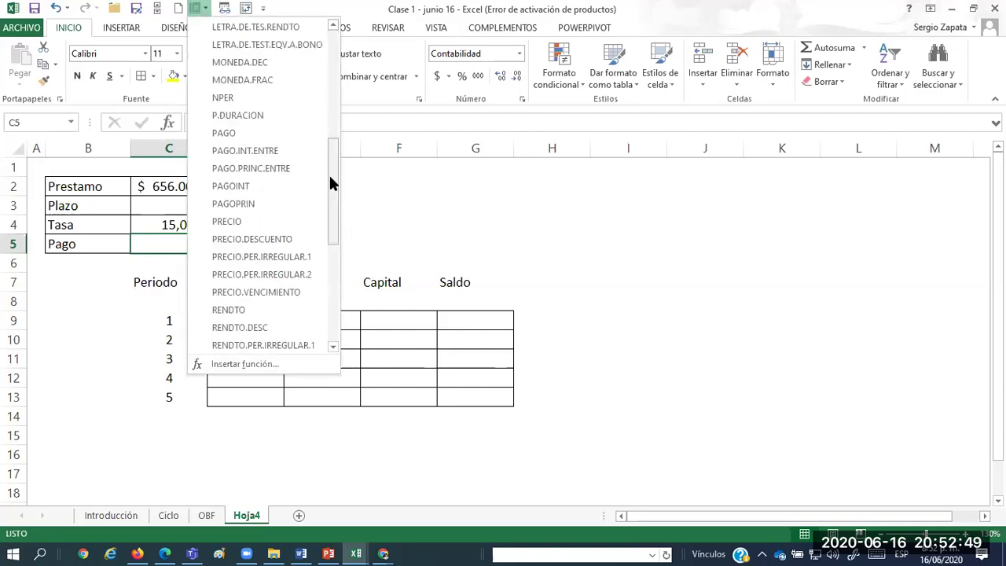
click(272, 135)
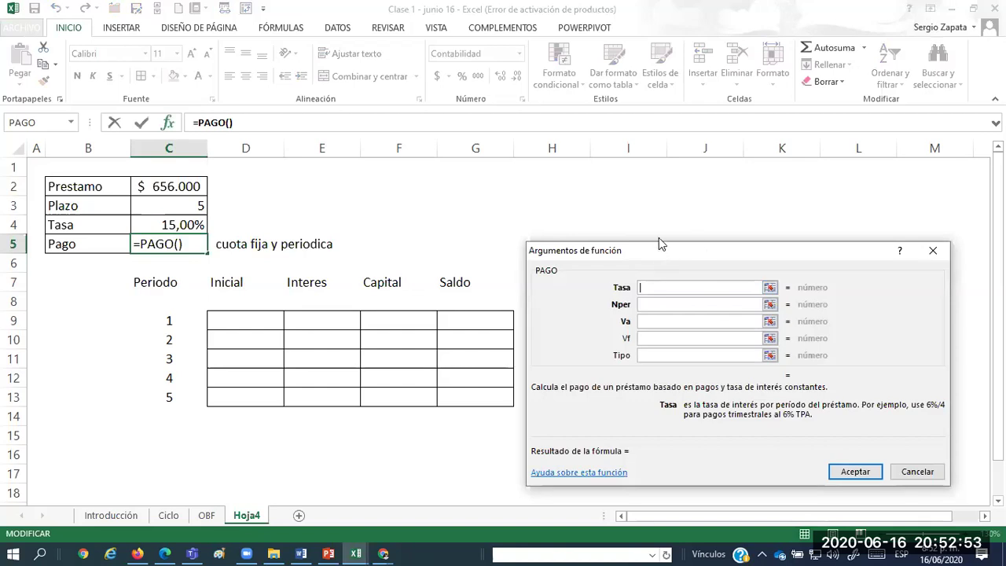
drag(660, 245, 665, 178)
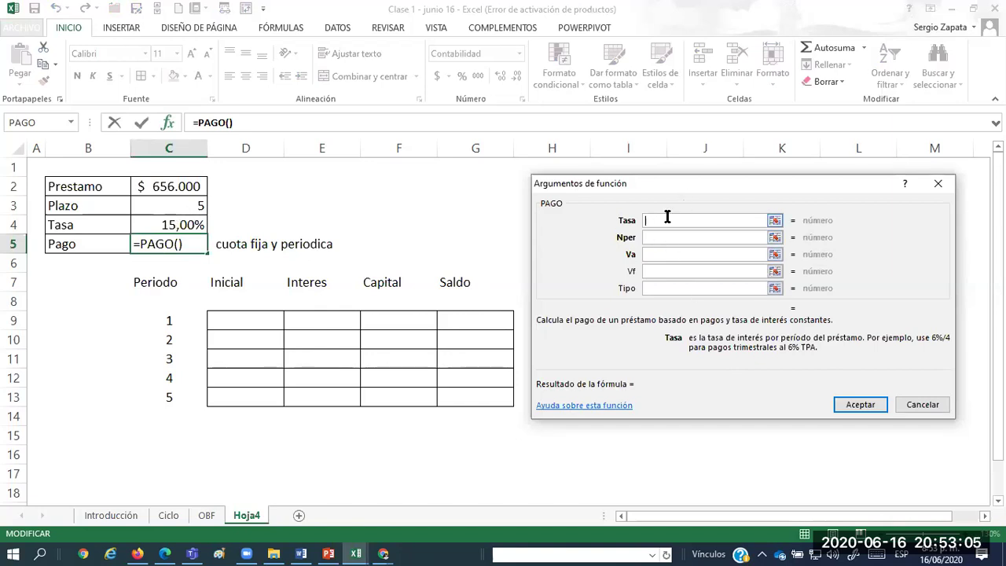
Complete the PAGO function with Tasa C4, Nper C3 and Va -C2, and fit column C to its contents.
click(142, 223)
click(648, 237)
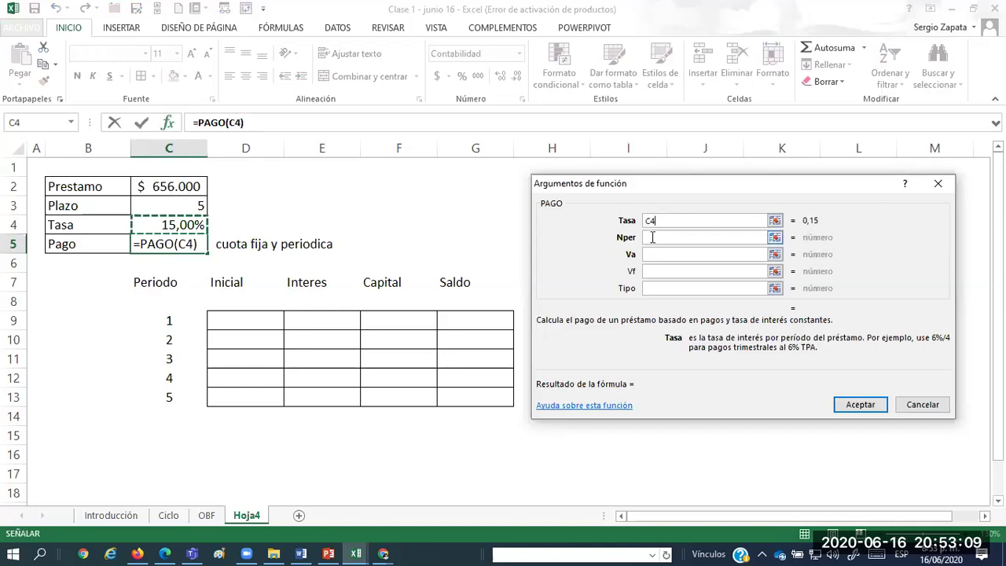
click(168, 203)
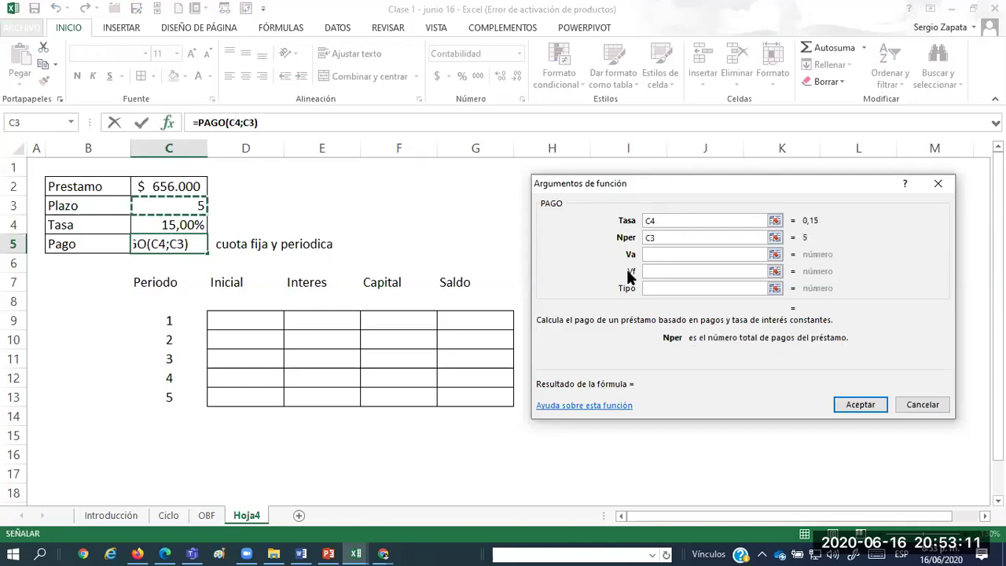
click(664, 254)
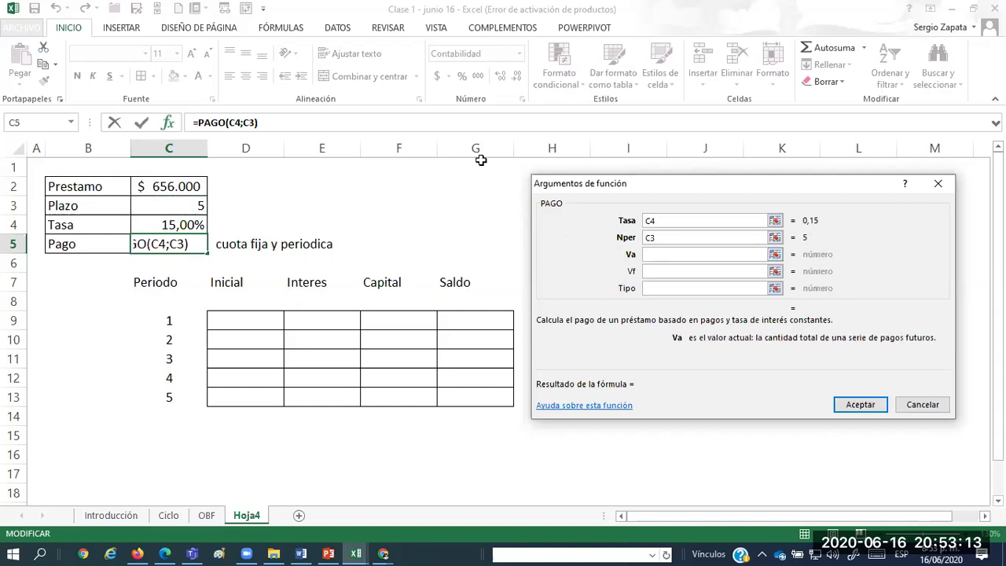
text(-)
click(172, 187)
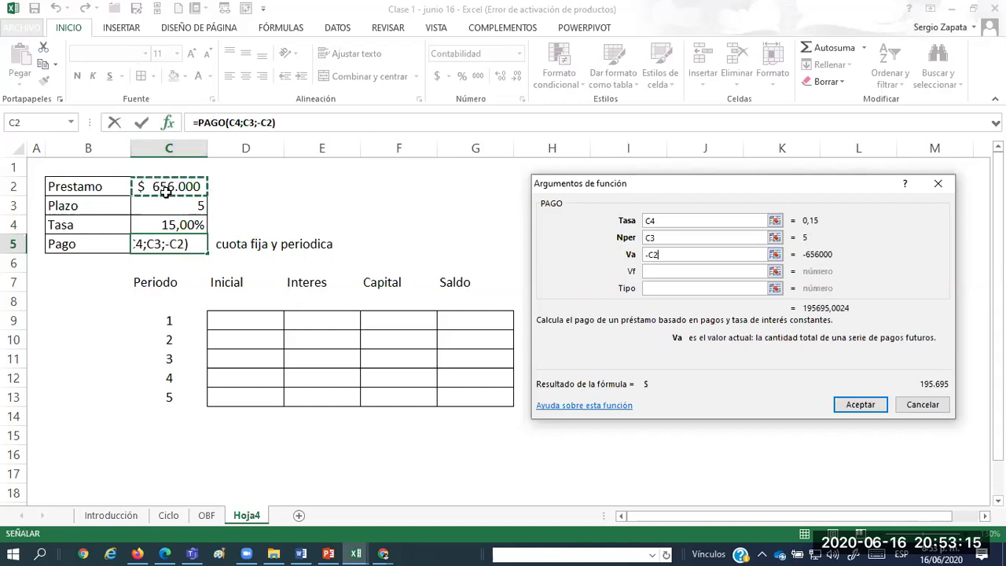
key(Return)
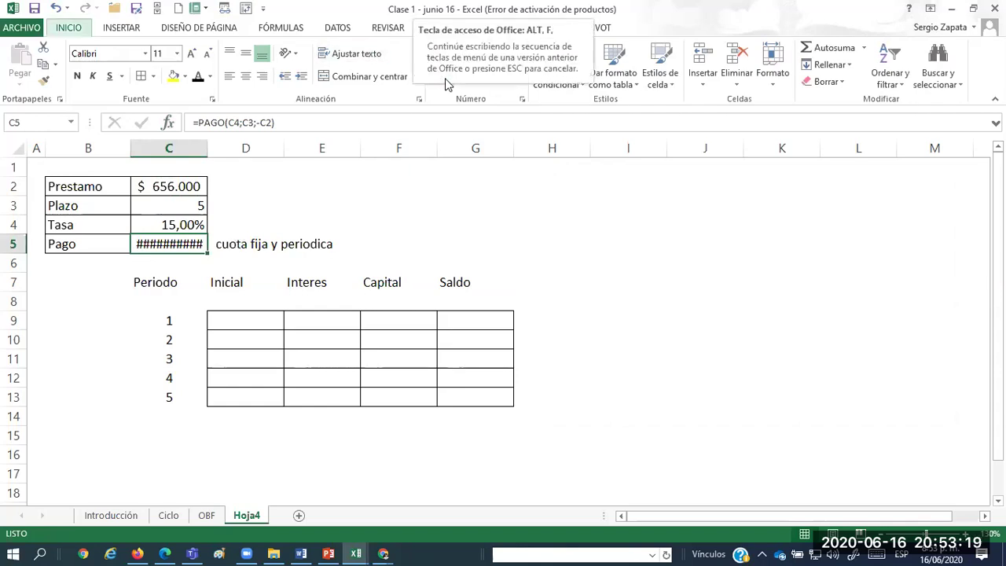
click(439, 77)
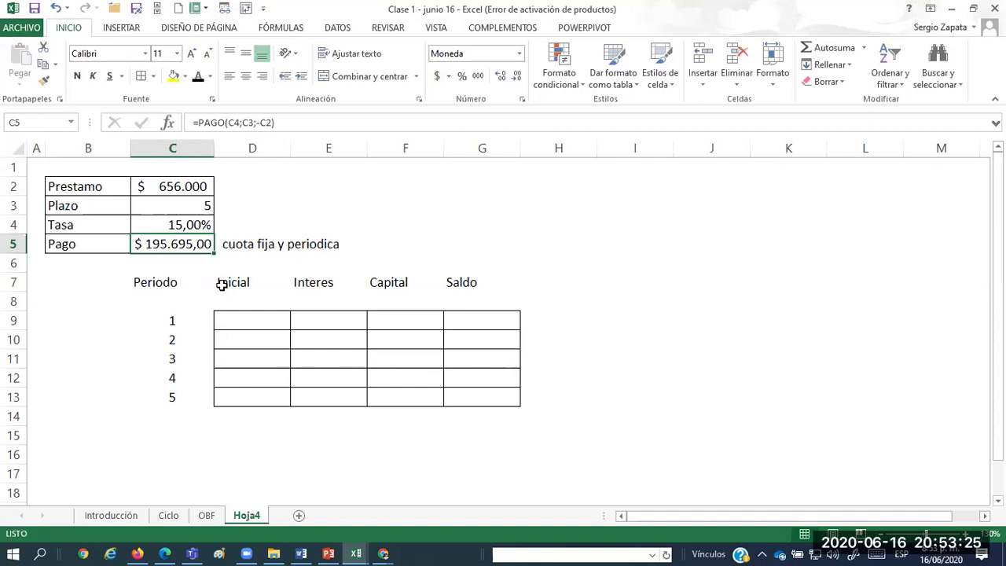
Link the Inicial amount of period 1 in D9 to the loan amount with =C2.
click(257, 319)
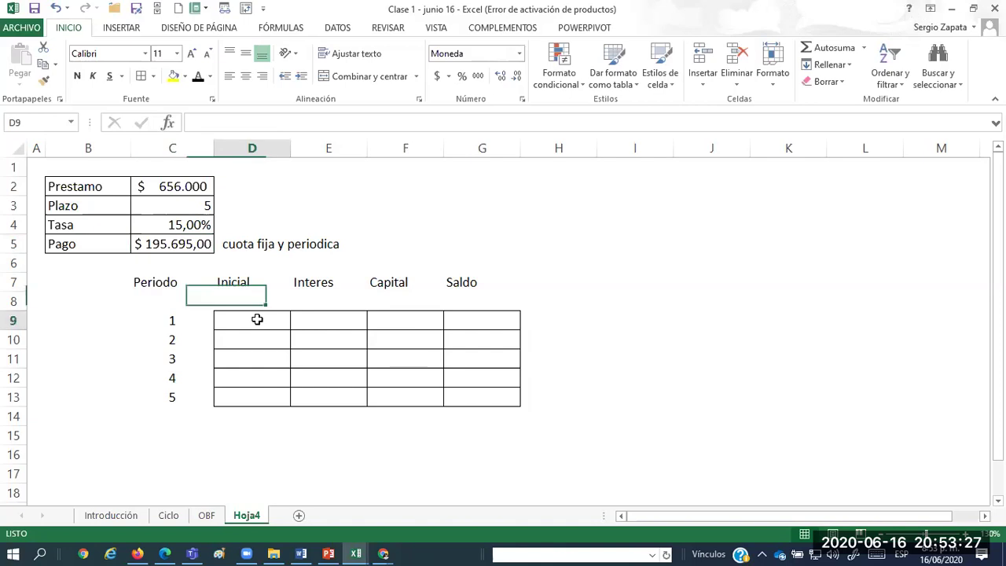
text(=)
key(Up)
key(Up)
key(Up)
key(Up)
key(Up)
key(Up)
key(Up)
key(Left)
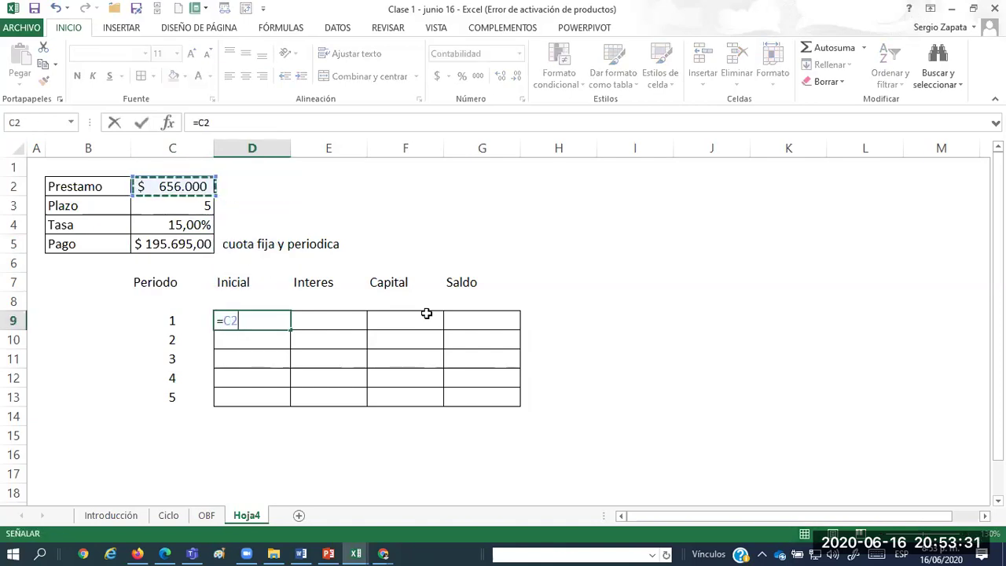
key(ctrl+Return)
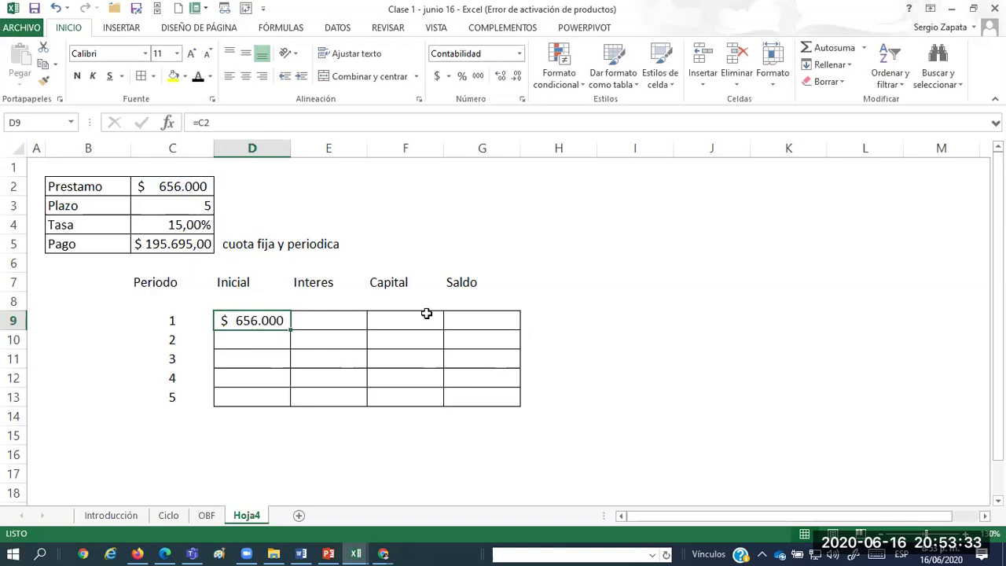
Insert a new column before Saldo and title it "Cuota" in G7.
key(Right)
key(Right)
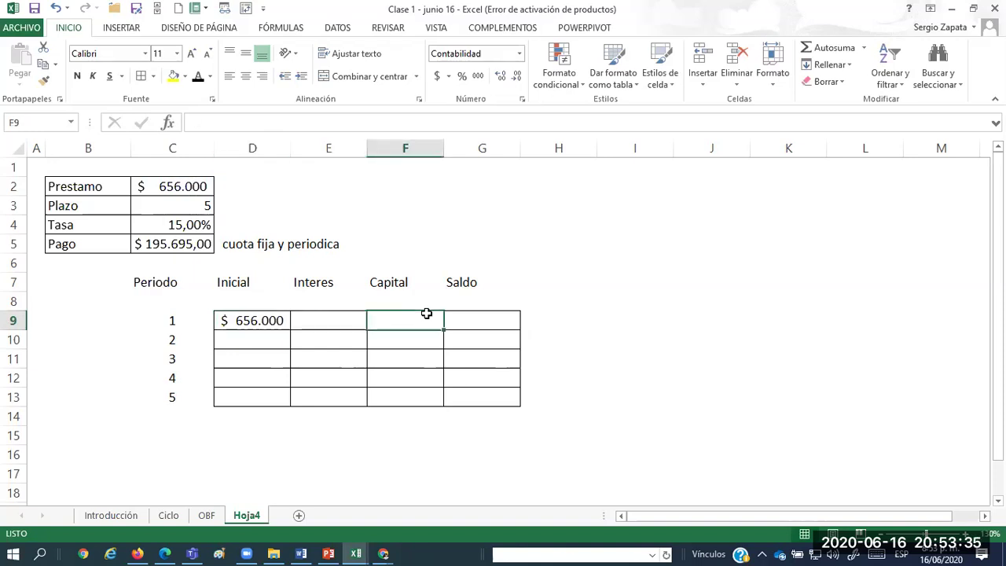
key(Right)
key(alt+i)
key(c)
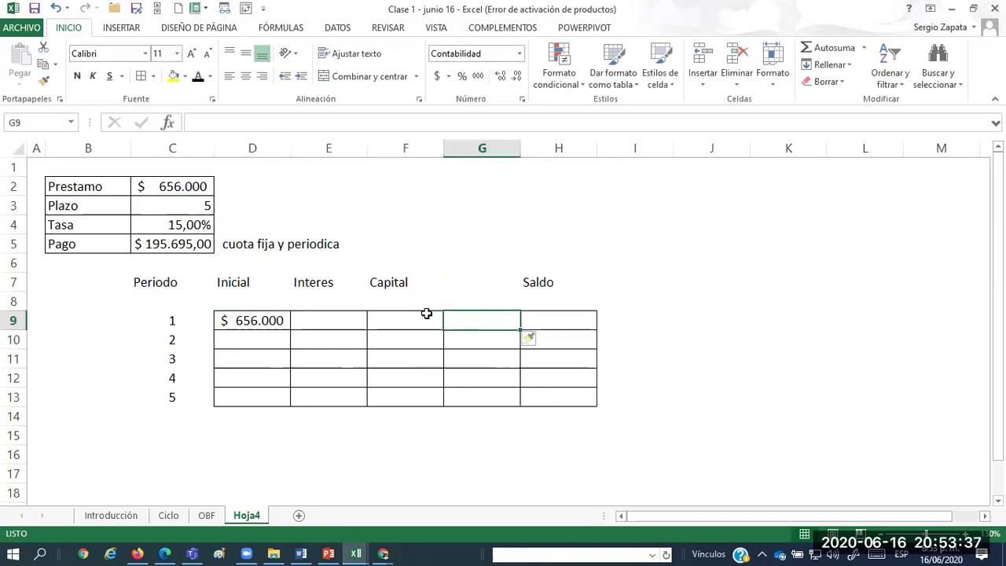
key(Up)
key(Up)
text(Cuota)
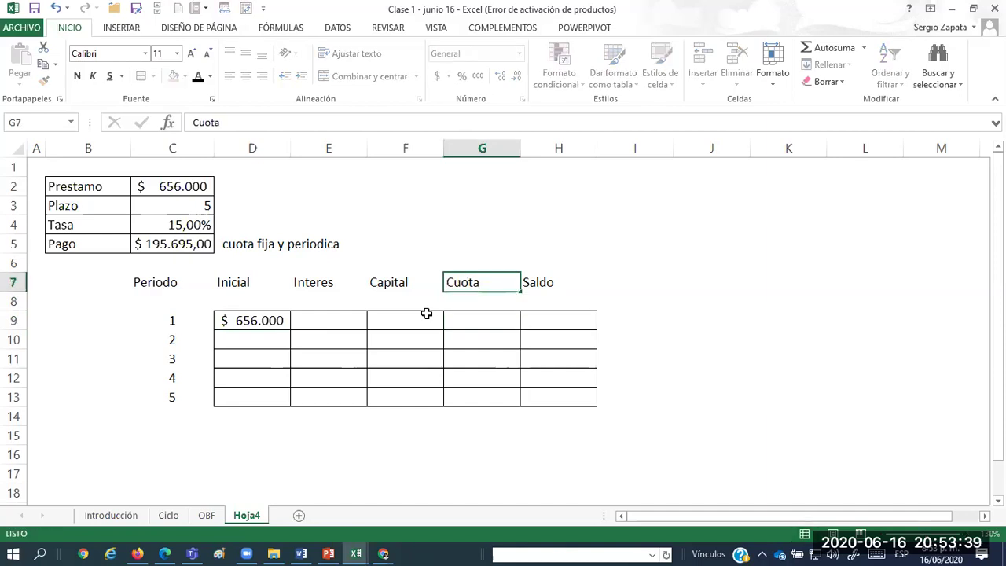
Link the period 1 Cuota in G9 to the payment with the absolute reference =$C$5.
key(Down)
key(Down)
text(=)
key(Up)
key(Up)
key(Up)
key(Up)
key(Left)
key(Left)
key(Left)
key(Left)
key(F4)
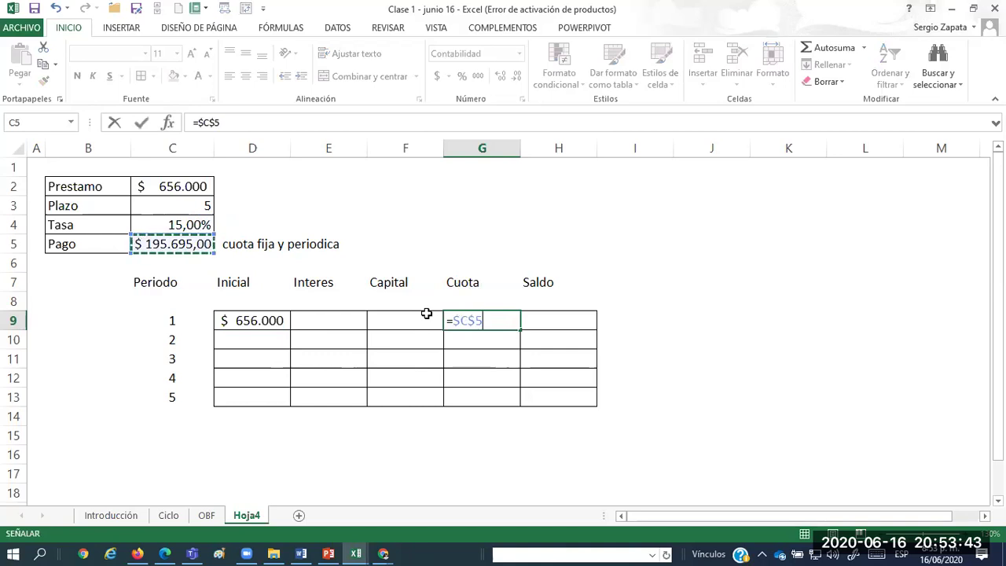
key(Return)
Fit the width of the Cuota column G to the value in G9.
key(Up)
key(alt+f)
key(c)
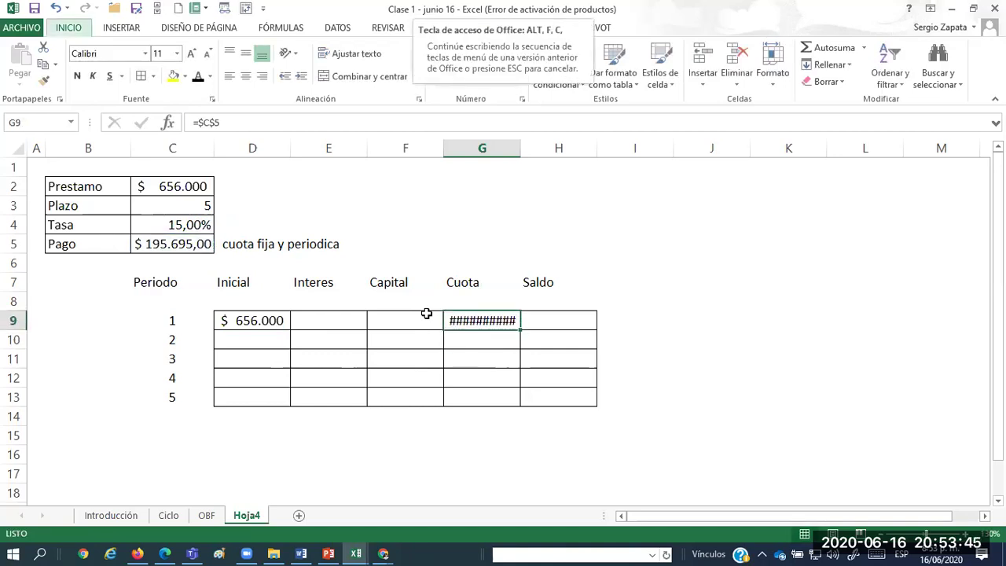
key(a)
Calculate the period 1 Interes in E9 with =D9*$C$4, keeping the rate reference absolute.
key(Left)
key(Left)
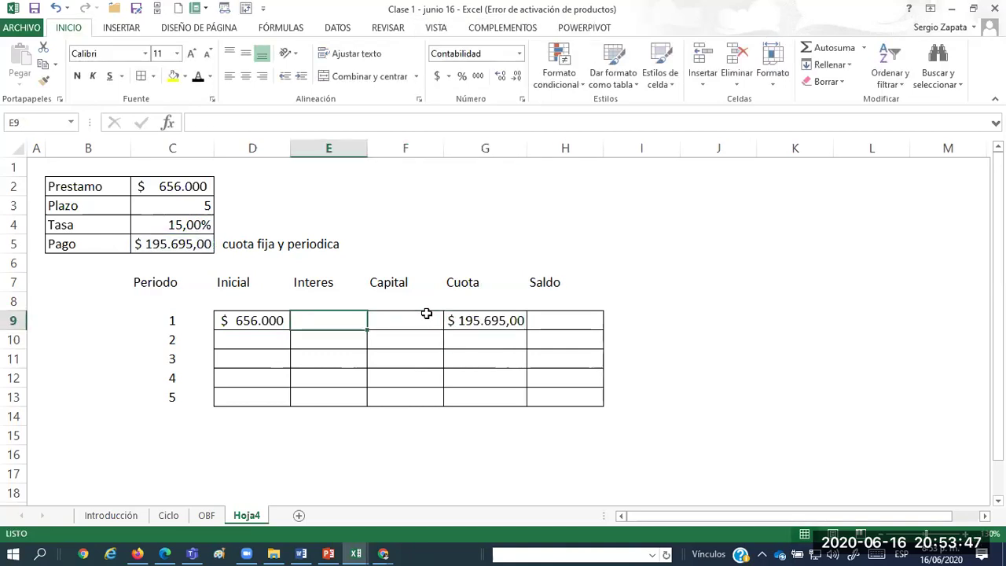
text(=)
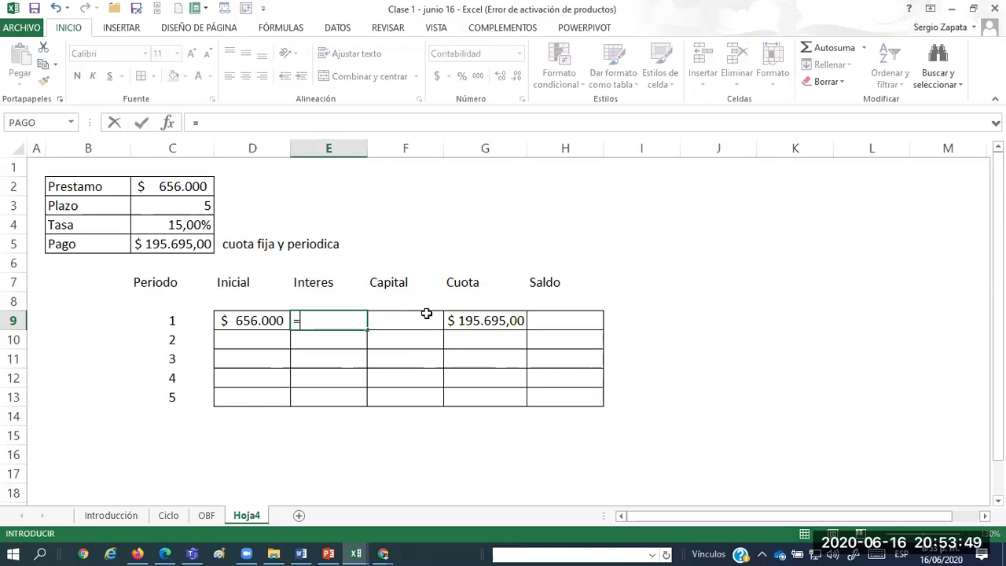
key(Left)
text(*)
key(Up)
key(Up)
key(Up)
key(Up)
key(Up)
key(Left)
key(Left)
key(F4)
key(Return)
key(Up)
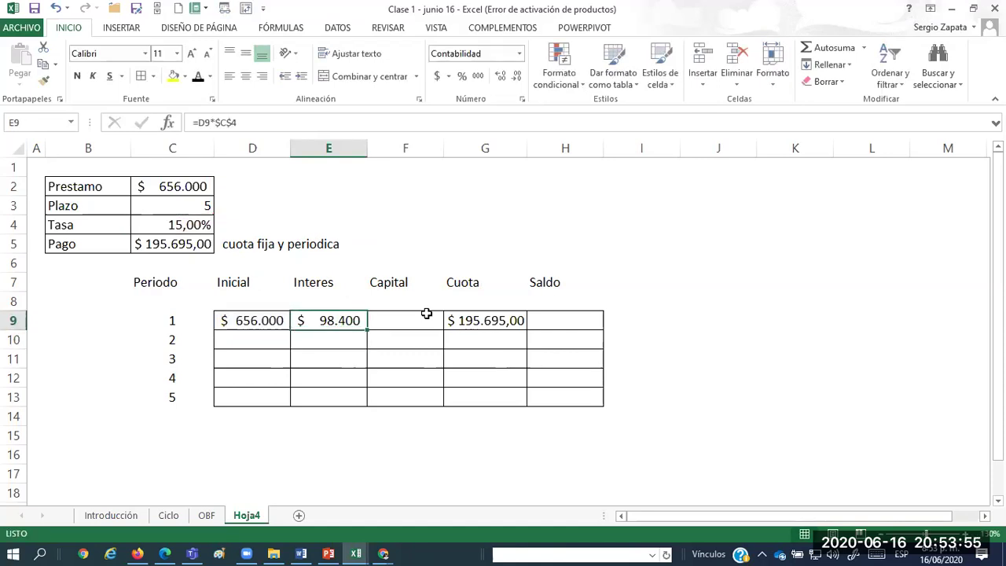
Calculate the period 1 Capital in F9 as payment minus interest with =G9-E9, and recheck the formula.
key(Right)
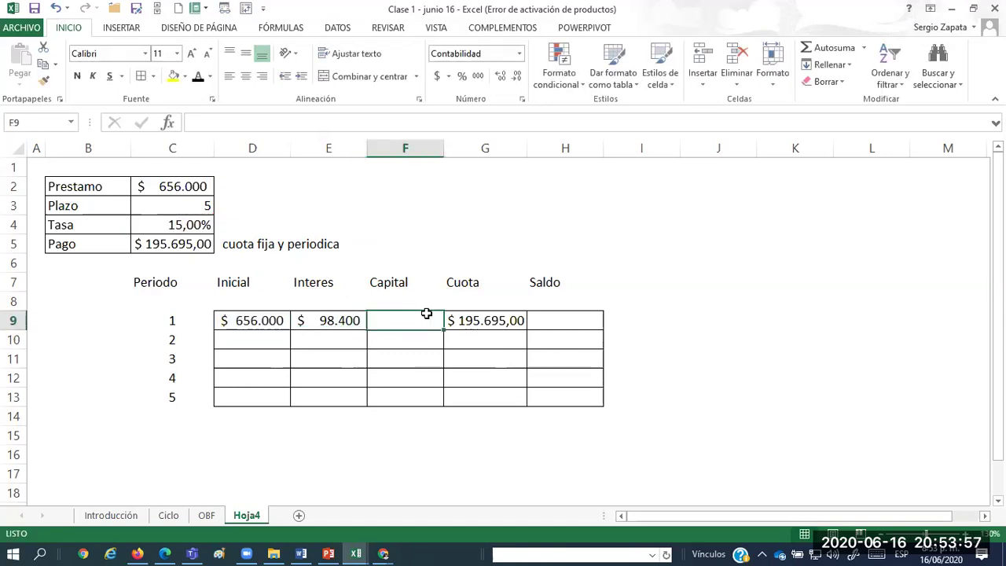
text(=)
key(Right)
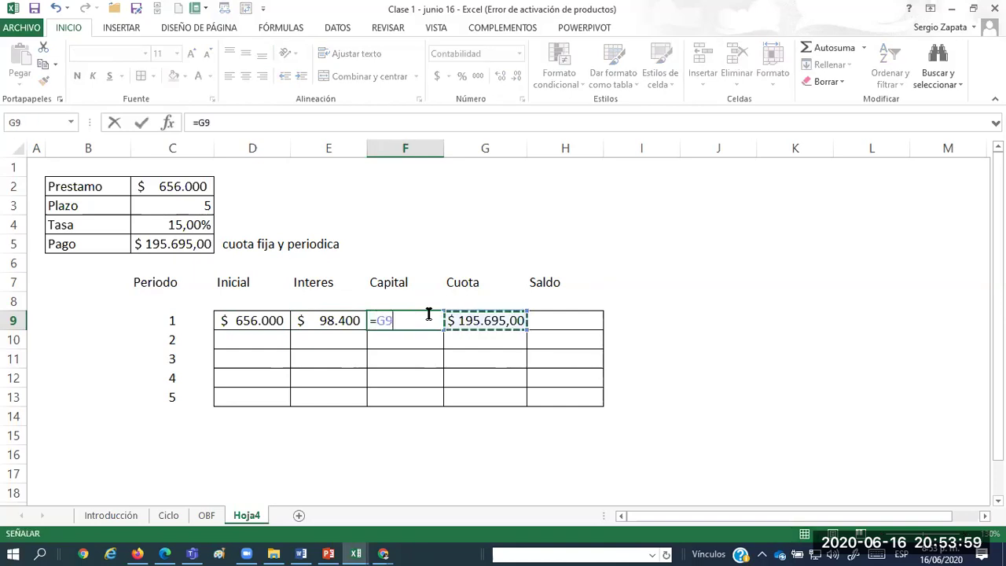
text(-)
key(Left)
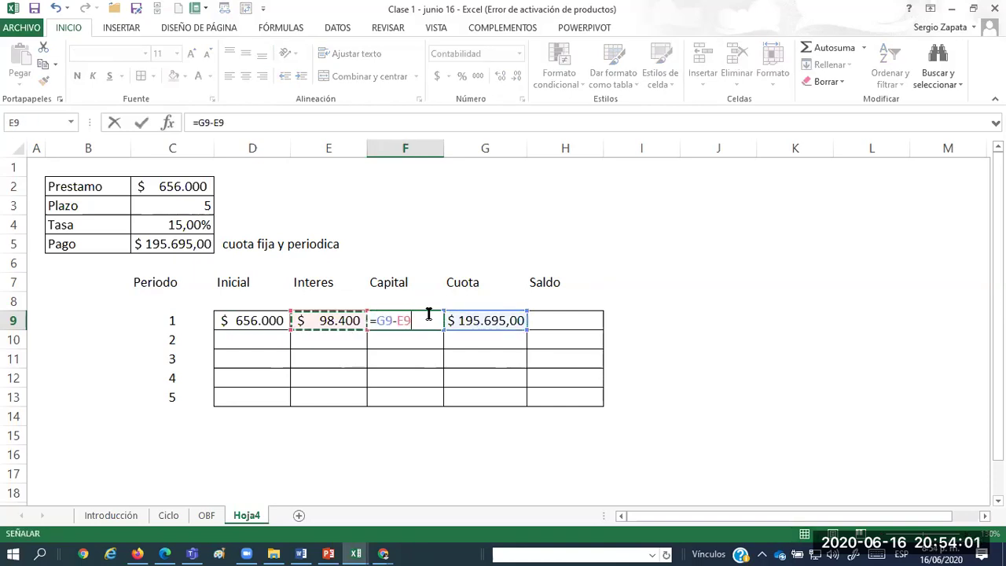
key(ctrl+Return)
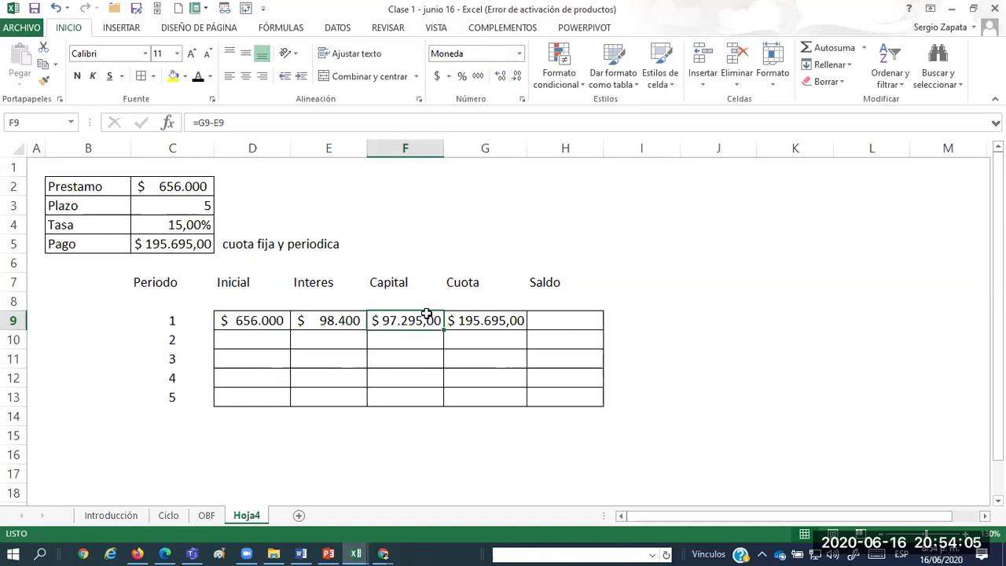
double_click(426, 314)
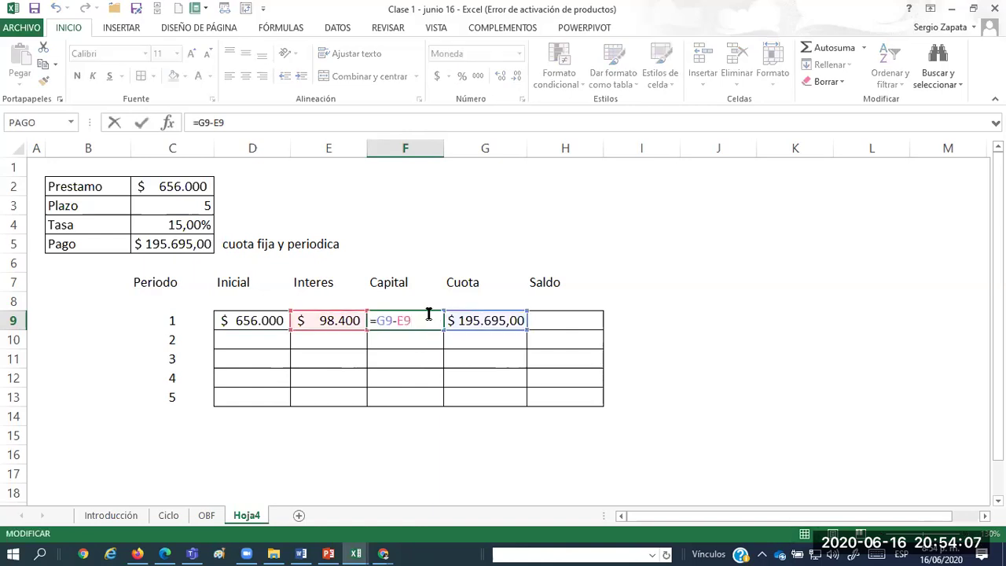
key(Return)
key(Up)
key(Left)
key(Right)
Calculate the period 1 Saldo in H9 as the initial amount minus the capital with =D9-F9.
key(Right)
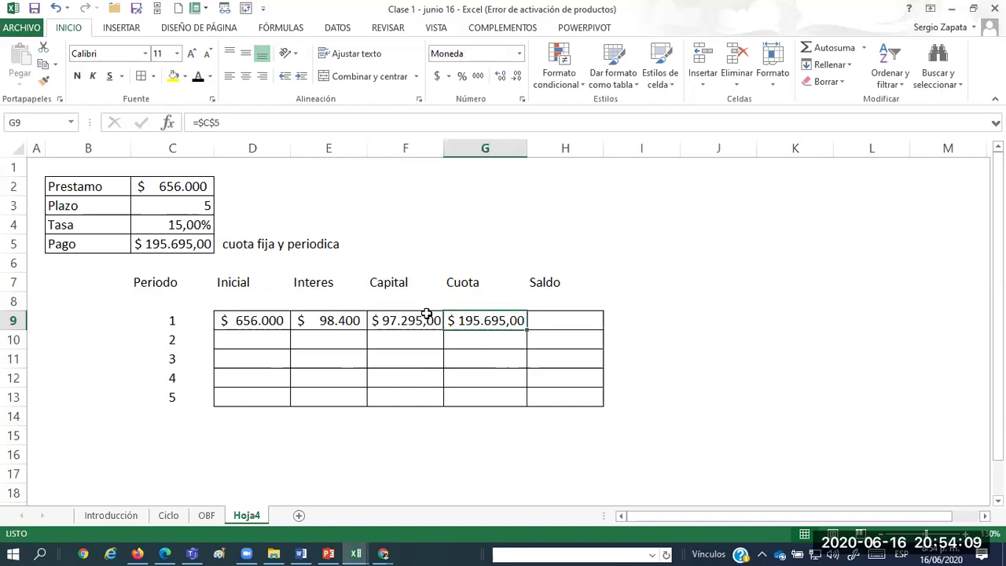
key(Right)
text(=)
key(Left)
key(Left)
key(Left)
key(Left)
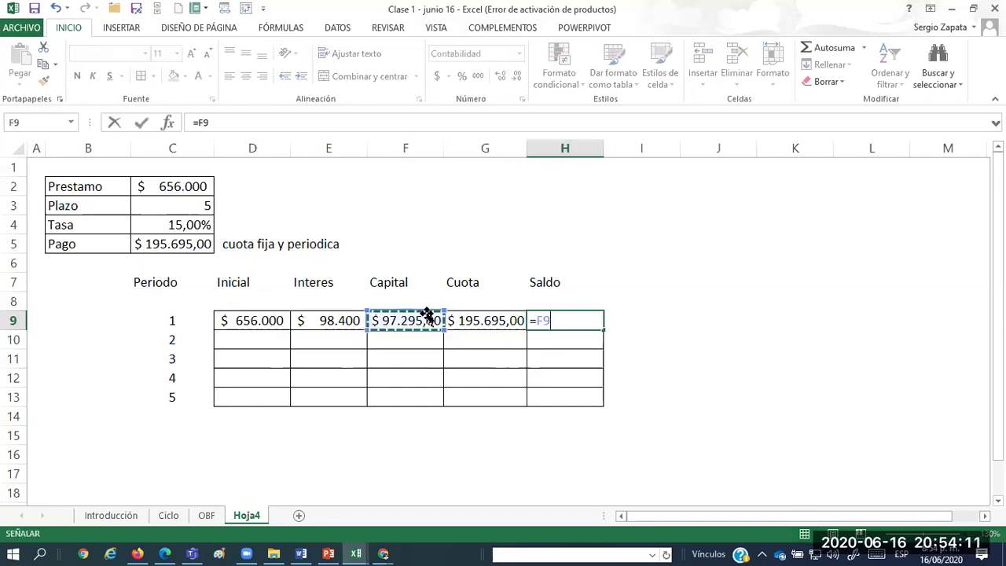
text(-)
key(Left)
key(Left)
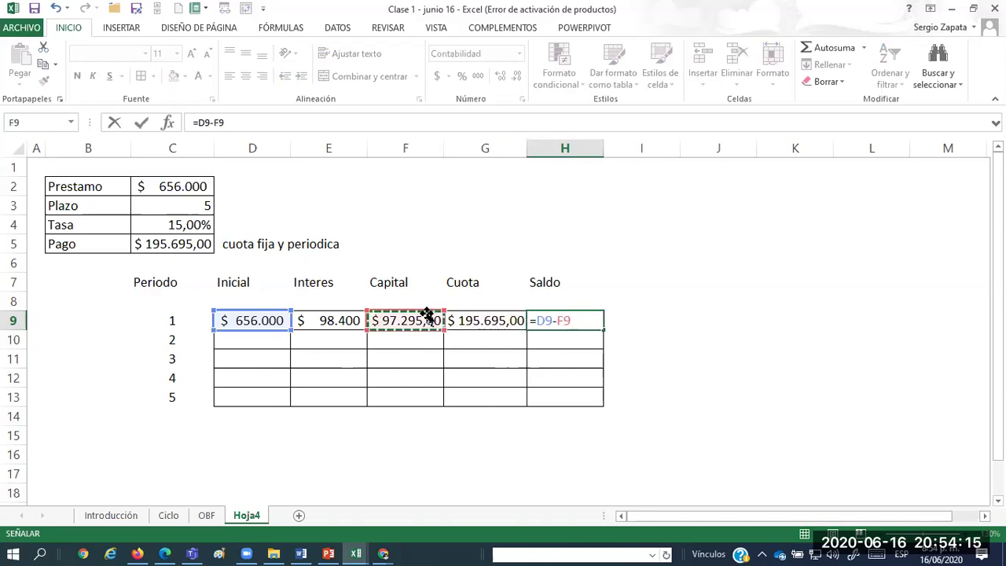
key(Return)
key(Up)
key(Left)
key(Left)
key(Left)
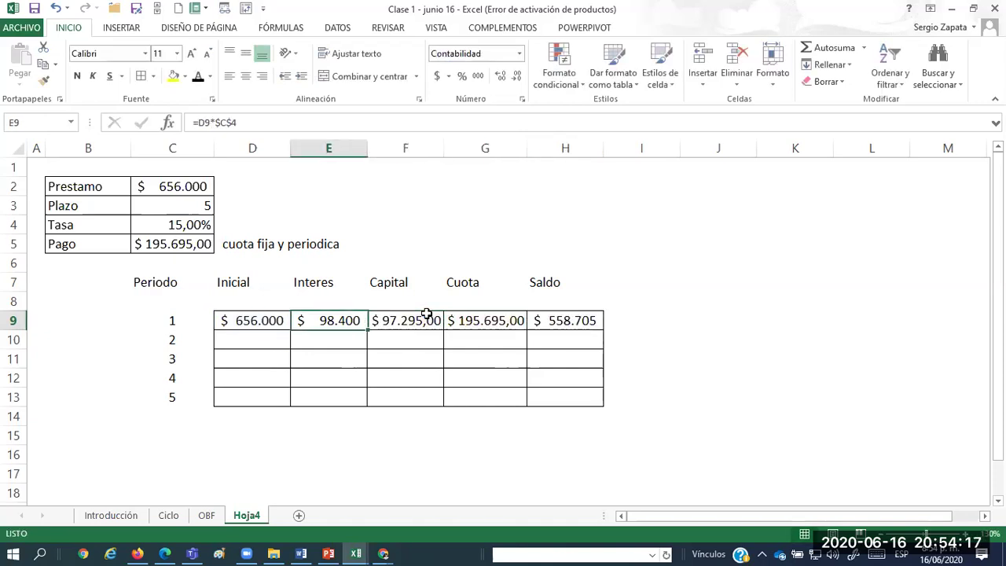
key(Right)
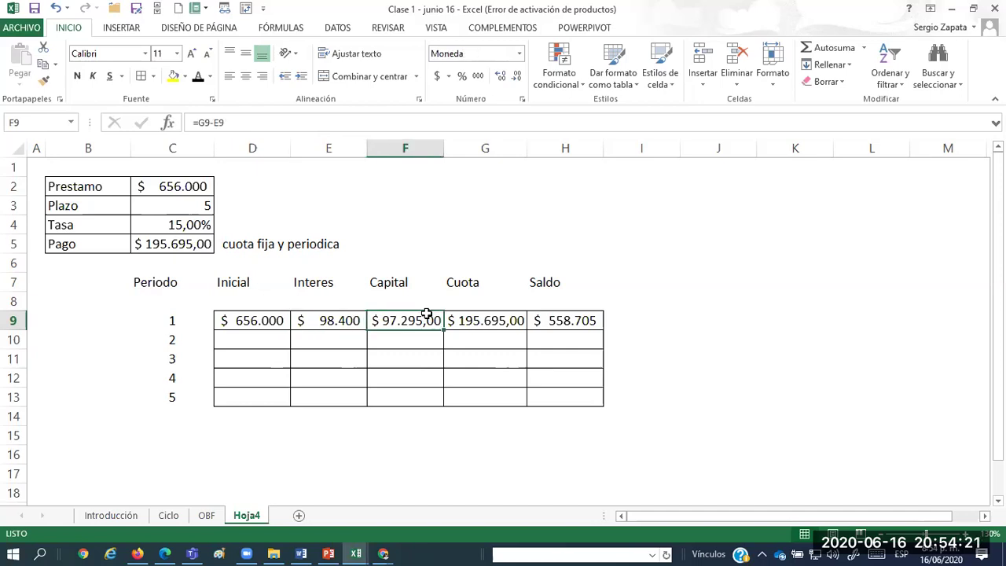
key(Left)
key(Down)
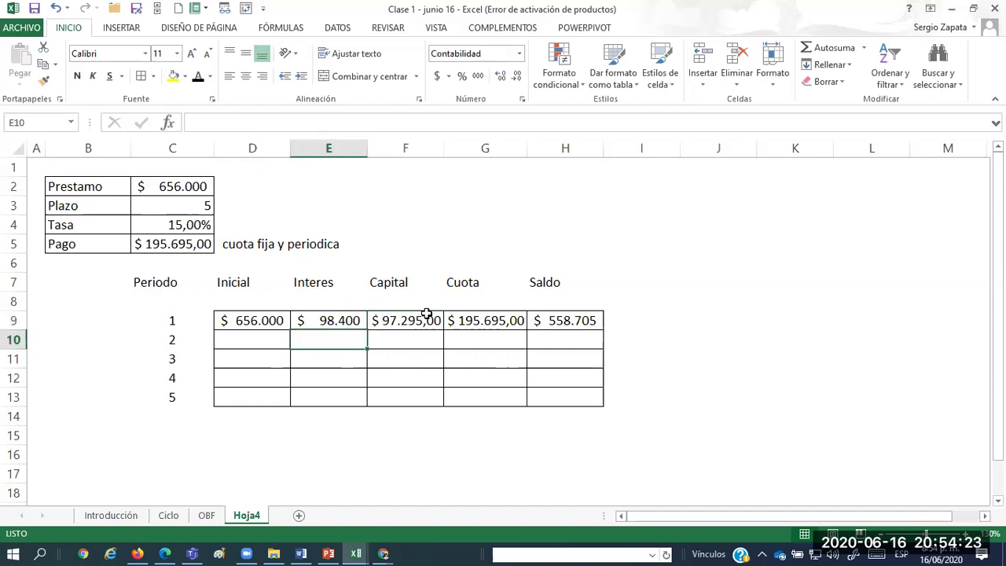
Link the period 2 Inicial in D10 to the period 1 Saldo with =H9.
key(Left)
text(=)
key(Up)
key(Right)
key(Right)
key(Right)
key(Right)
key(Return)
Copy the period 1 Interes formula from E9 into E10 and check that it reads =D10*$C$4.
key(Up)
key(Right)
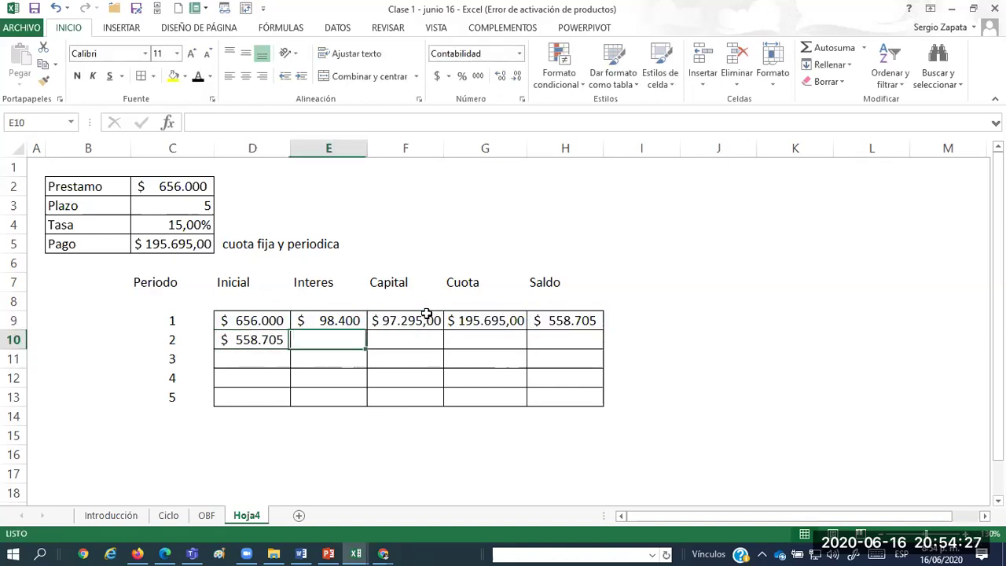
key(Up)
key(ctrl+c)
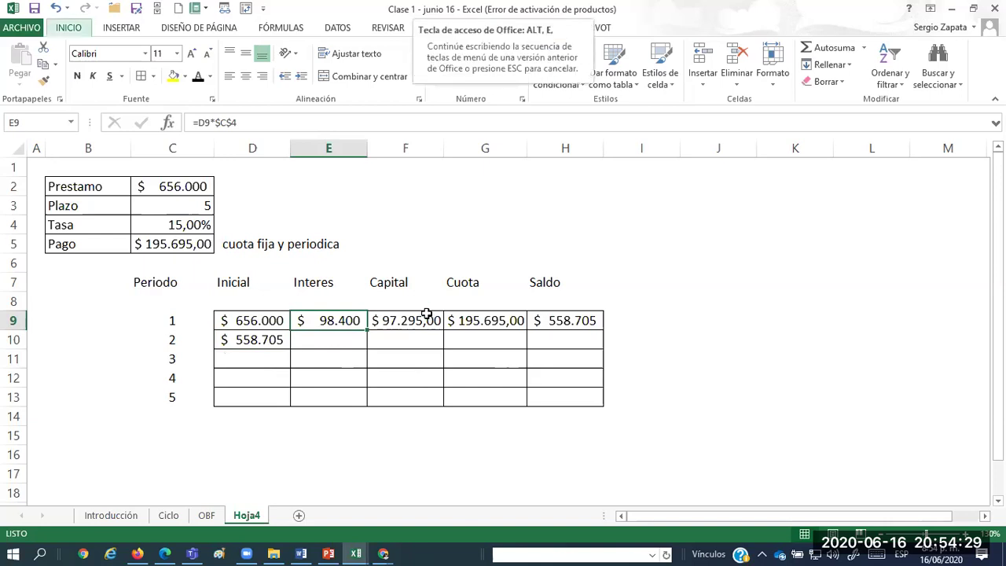
key(Down)
key(ctrl+v)
key(F2)
key(Escape)
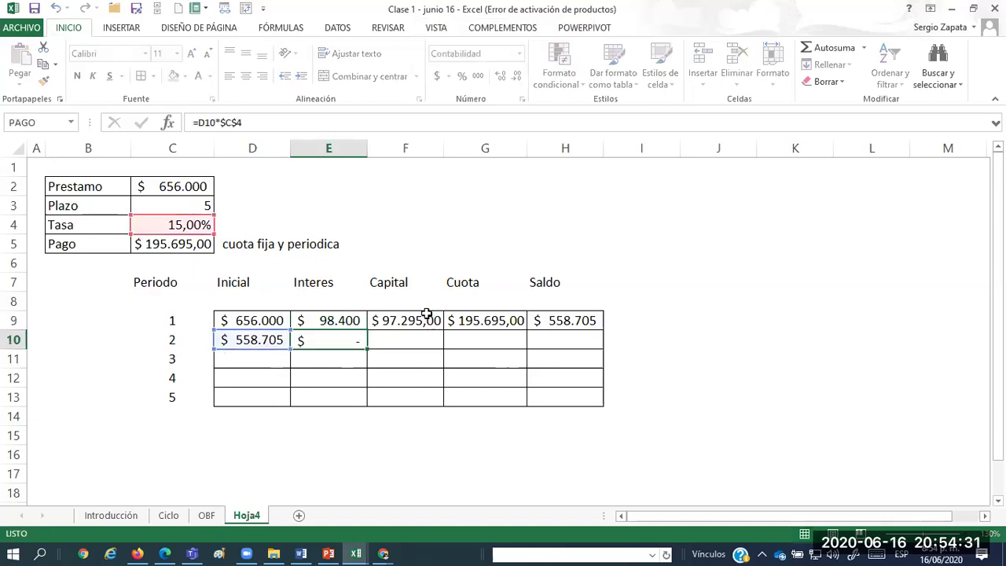
Copy the period 1 Cuota from G9 down to G10:G13 for periods 2 to 5.
key(Right)
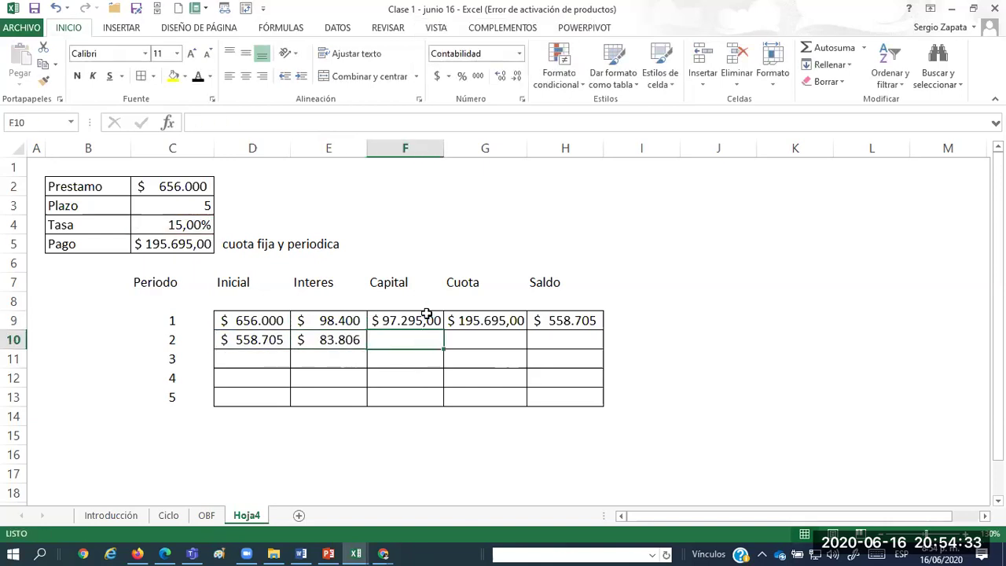
key(Right)
key(Up)
key(ctrl+c)
key(Down)
key(shift+Down)
key(shift+Down)
key(shift+Down)
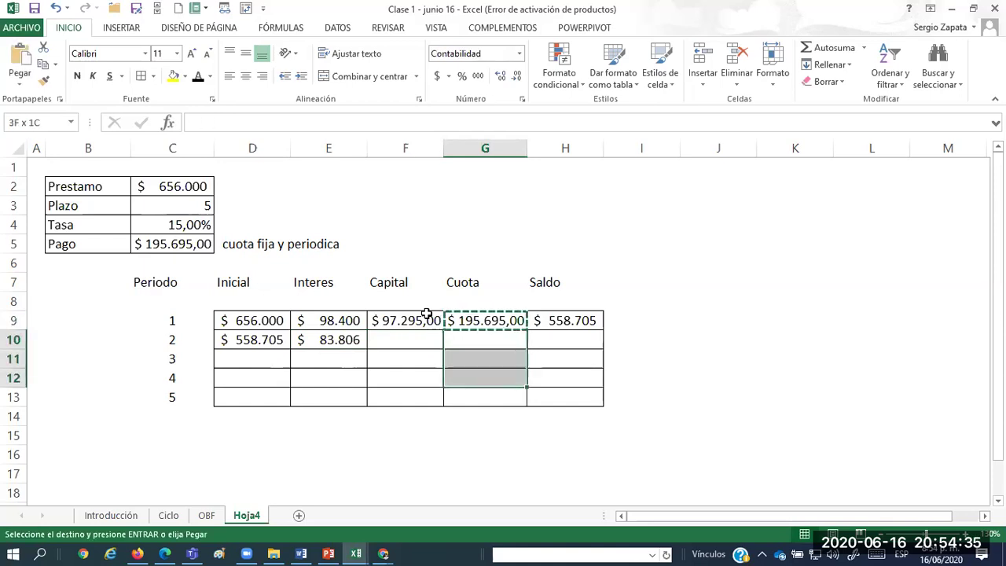
key(ctrl+v)
key(Escape)
key(shift+Up)
key(shift+Up)
key(shift+Up)
Copy the period 1 Capital formula from F9 into F10 and check its references.
key(Left)
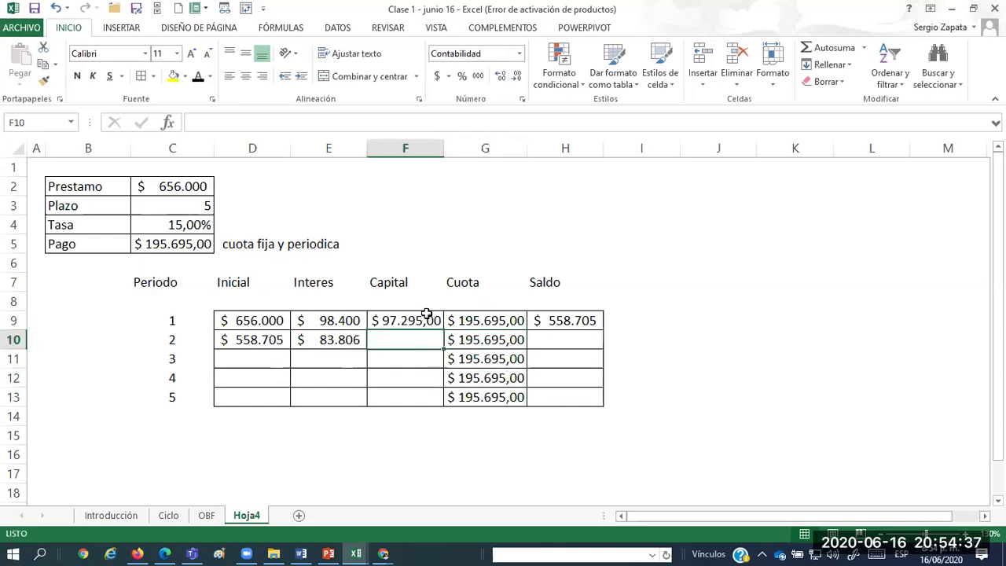
key(Up)
key(ctrl+c)
key(Down)
key(ctrl+v)
key(F2)
key(Escape)
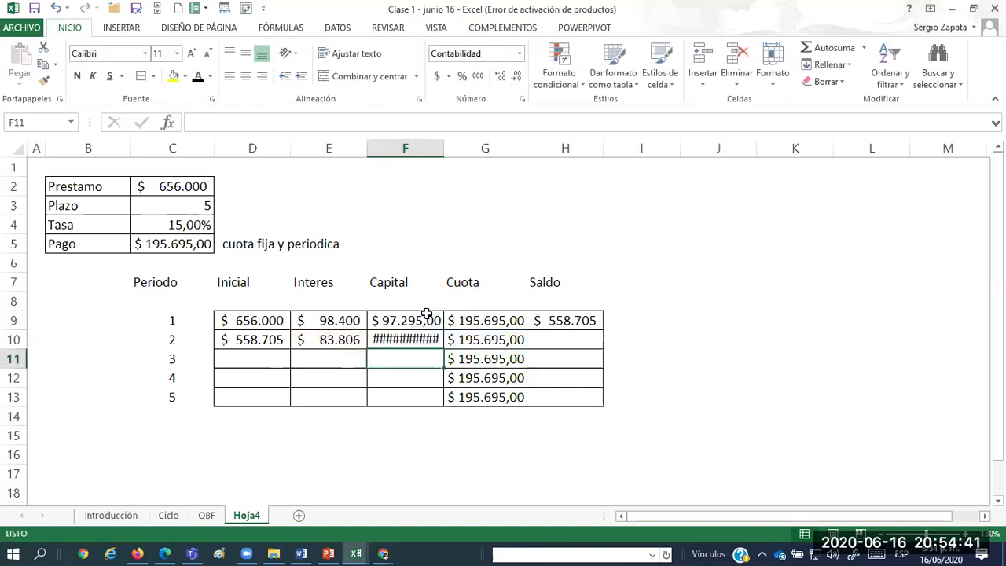
Fit the width of the Capital column F to the value in F10.
key(alt+o)
key(c)
key(a)
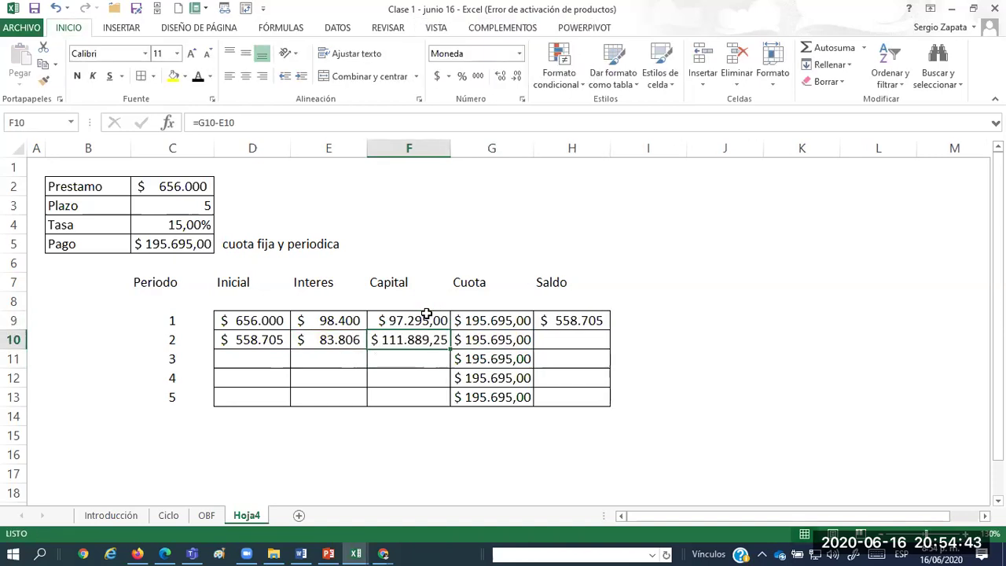
Copy the period 1 Saldo formula from H9 into H10 and check that it reads =D10-F10.
key(Right)
key(Right)
key(Up)
key(ctrl+c)
key(Down)
key(ctrl+v)
key(F2)
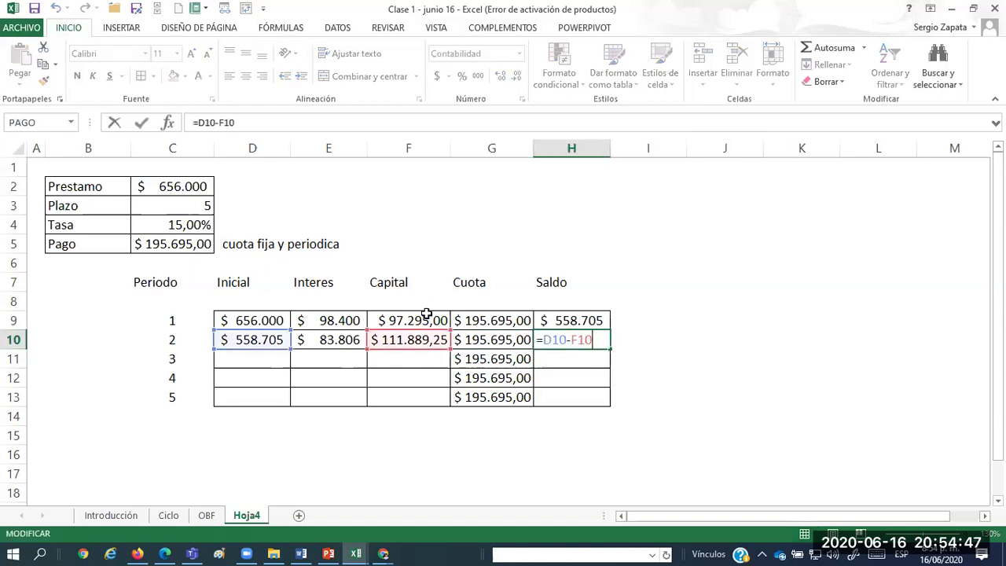
key(Escape)
Copy the period 2 row D10:H10 into rows 11, 12 and 13 to complete periods 3 to 5.
key(Left)
key(Left)
key(Left)
key(Left)
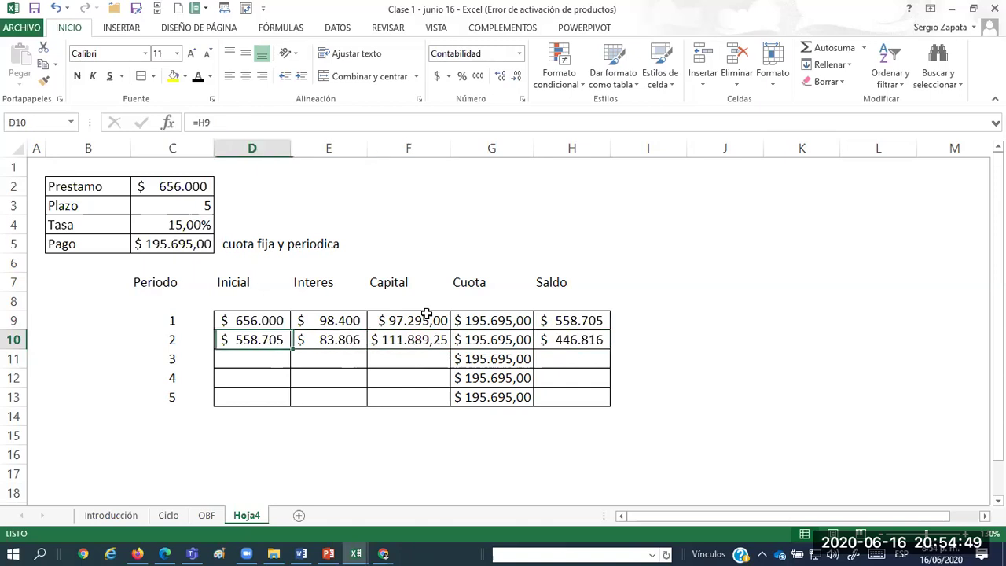
key(shift+Right)
key(shift+Right)
key(shift+Right)
key(shift+Right)
key(ctrl+c)
key(Down)
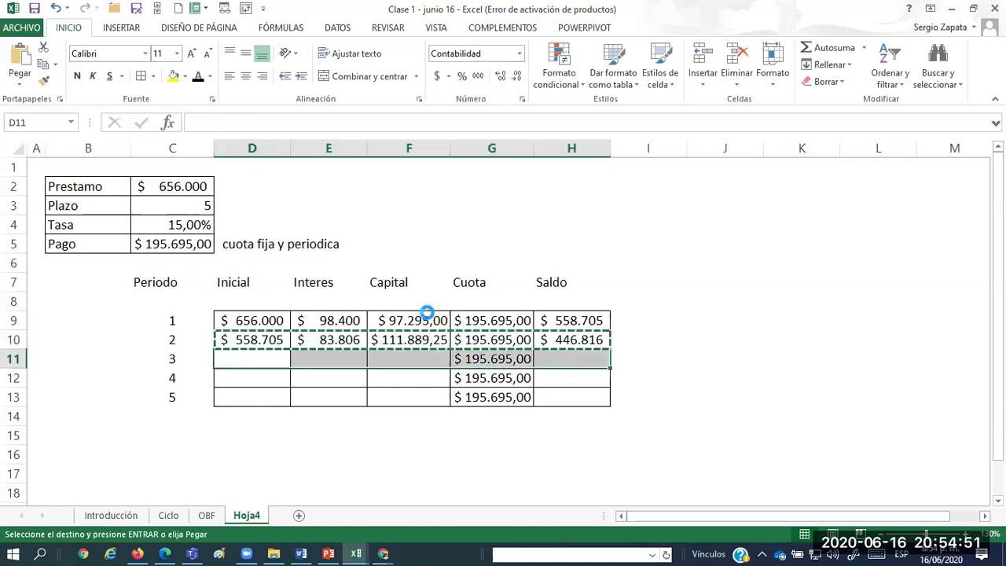
key(Return)
key(ctrl+c)
key(Down)
key(ctrl+v)
key(Down)
key(Return)
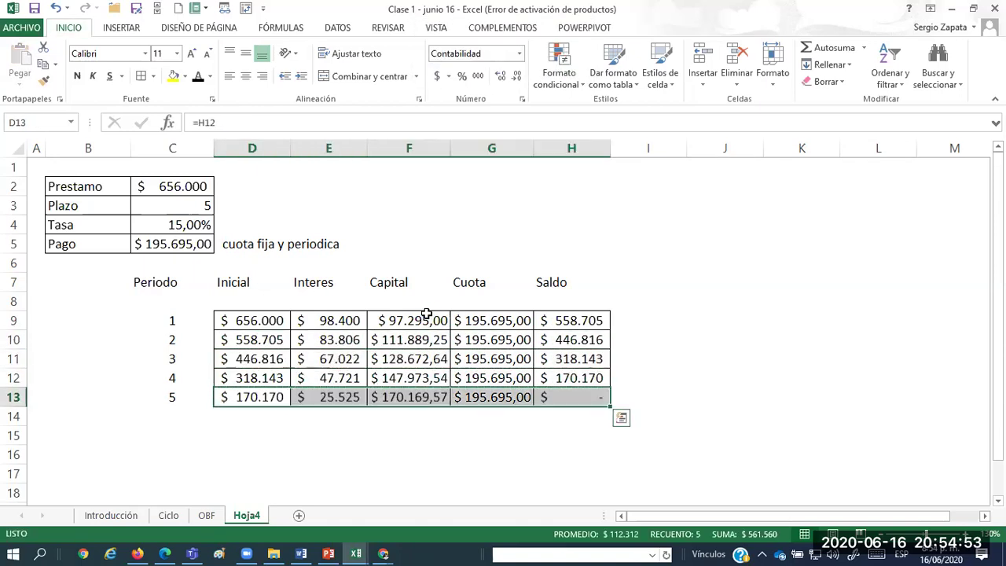
Fill the period 1 Interes and Capital cells E9 and F9 with yellow, and select both to check their sum.
key(Up)
key(Up)
key(Up)
key(Up)
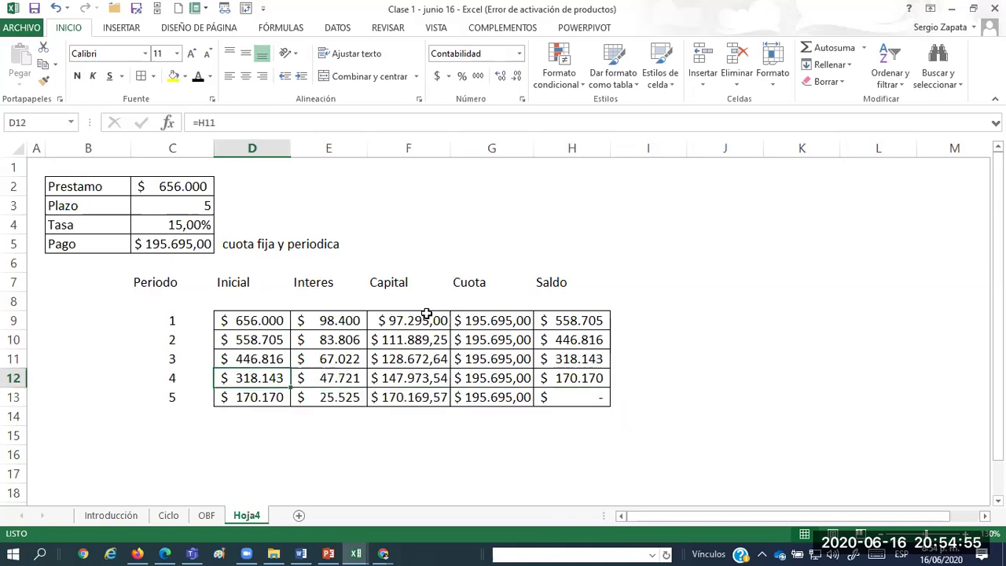
key(Right)
key(Right)
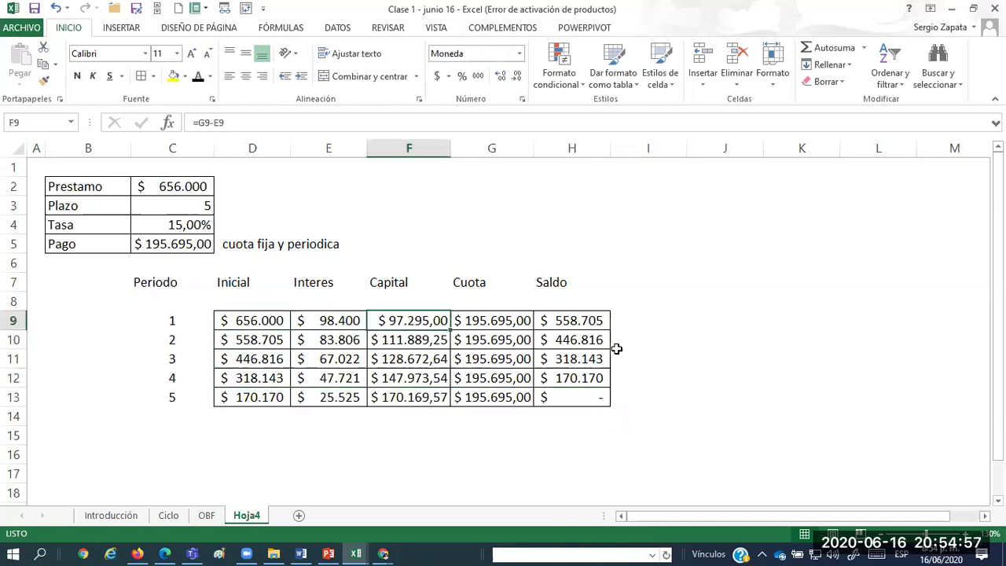
click(352, 319)
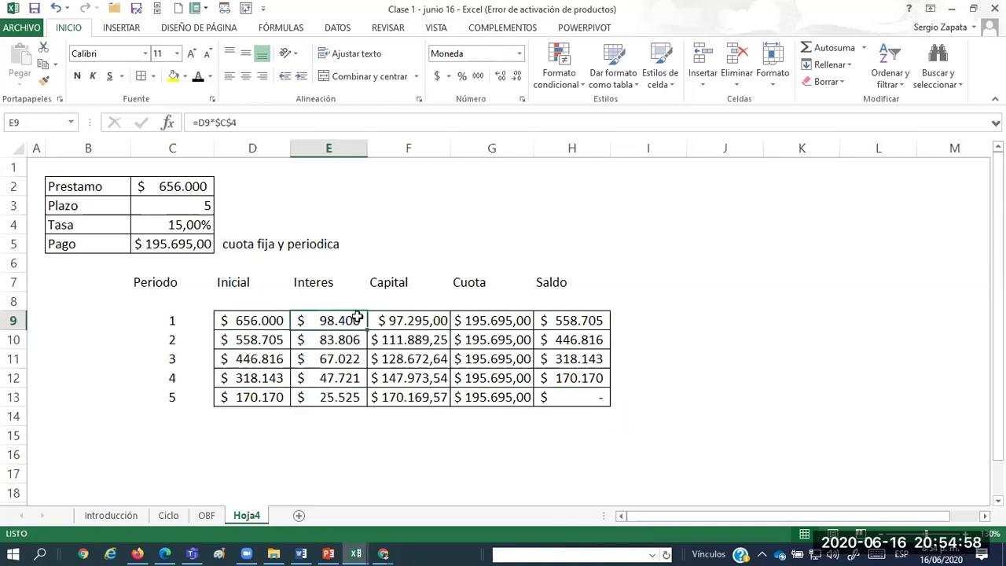
click(172, 76)
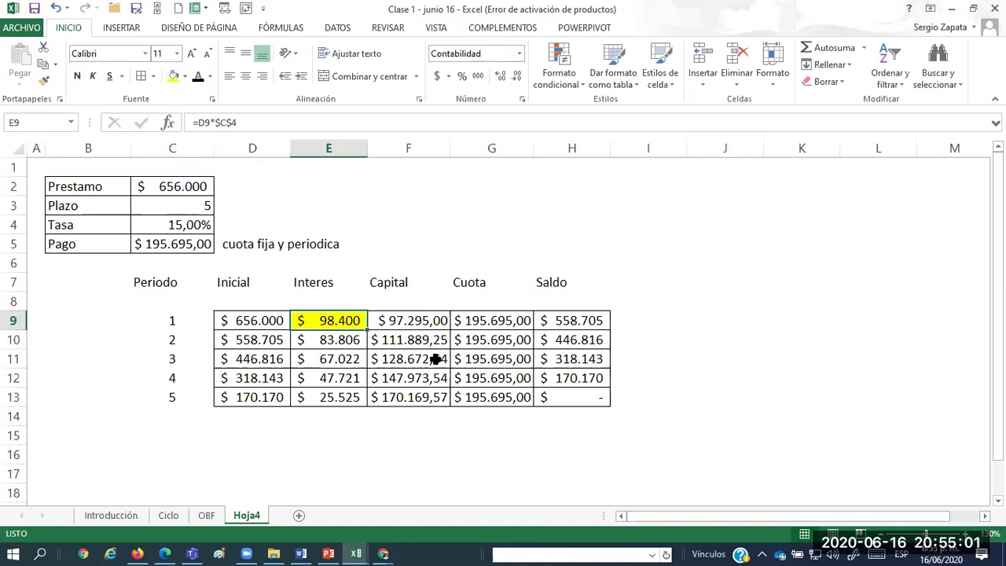
click(411, 320)
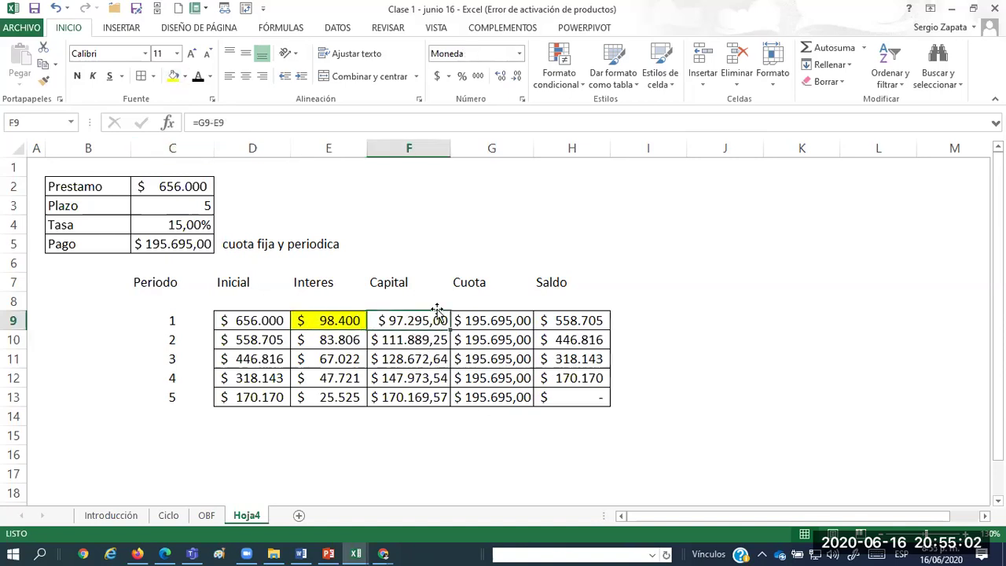
click(173, 76)
drag(346, 320, 415, 321)
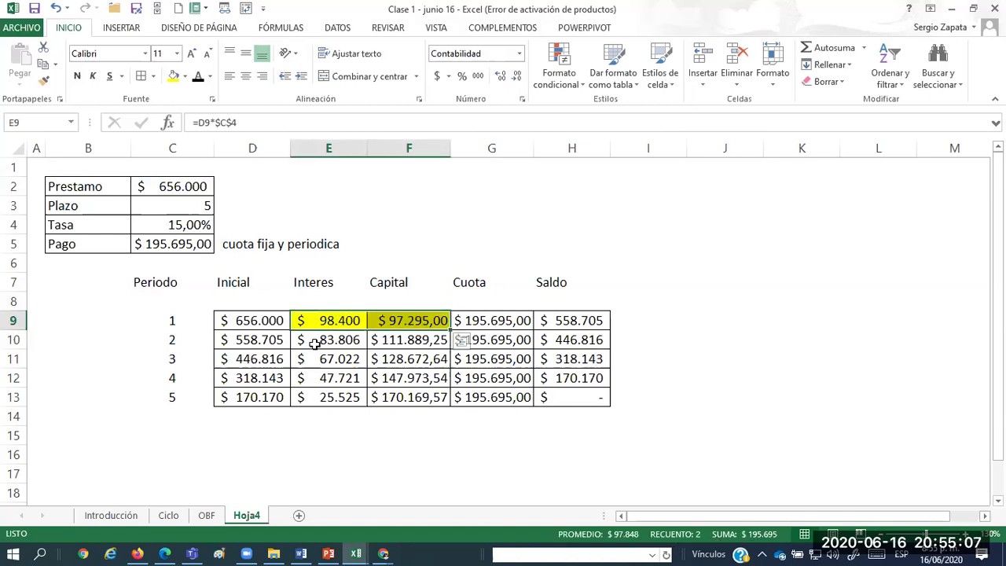
On the OBF sheet, compare the Intereses and Capital deuda cells with the period 1 amounts of the loan table.
click(207, 515)
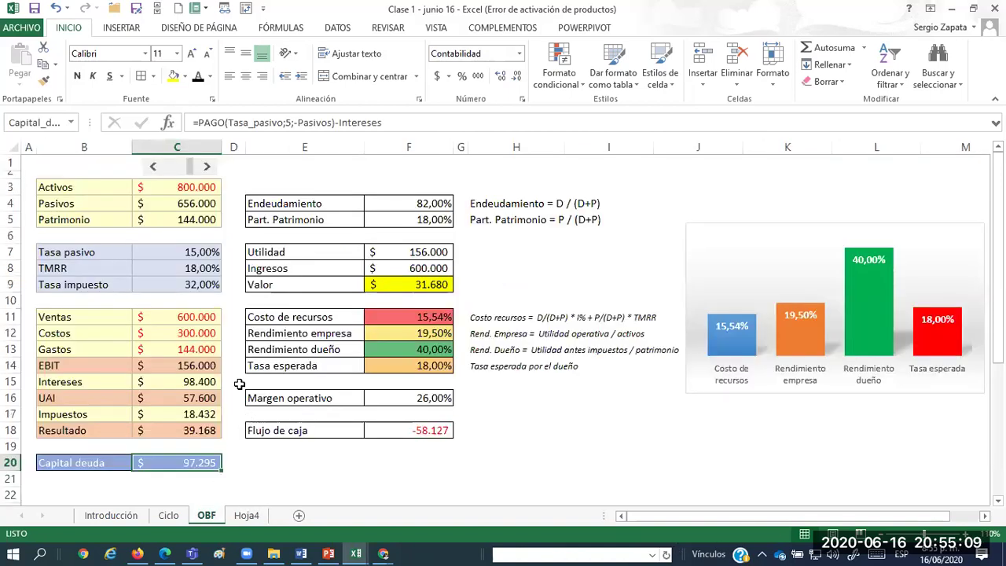
click(201, 382)
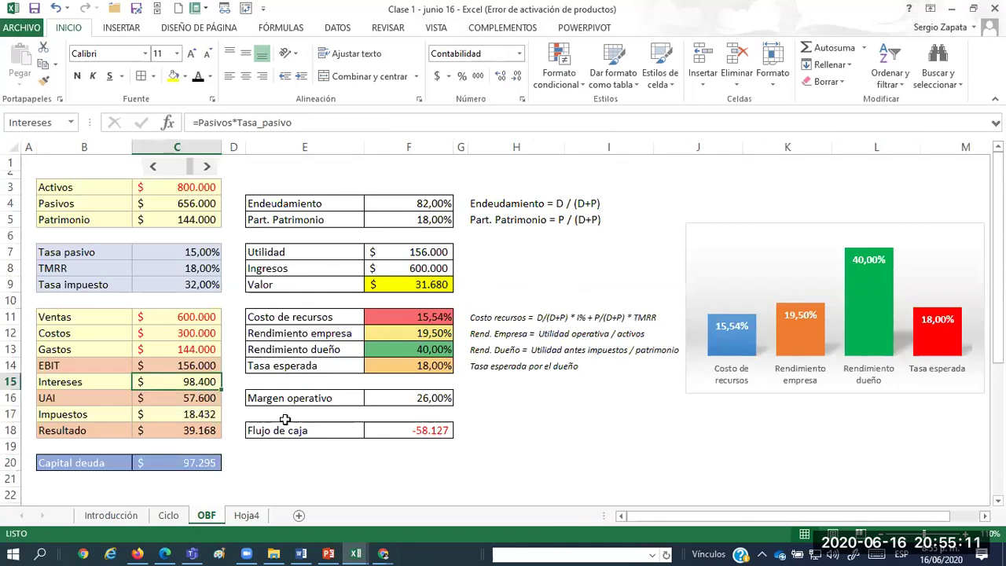
click(212, 462)
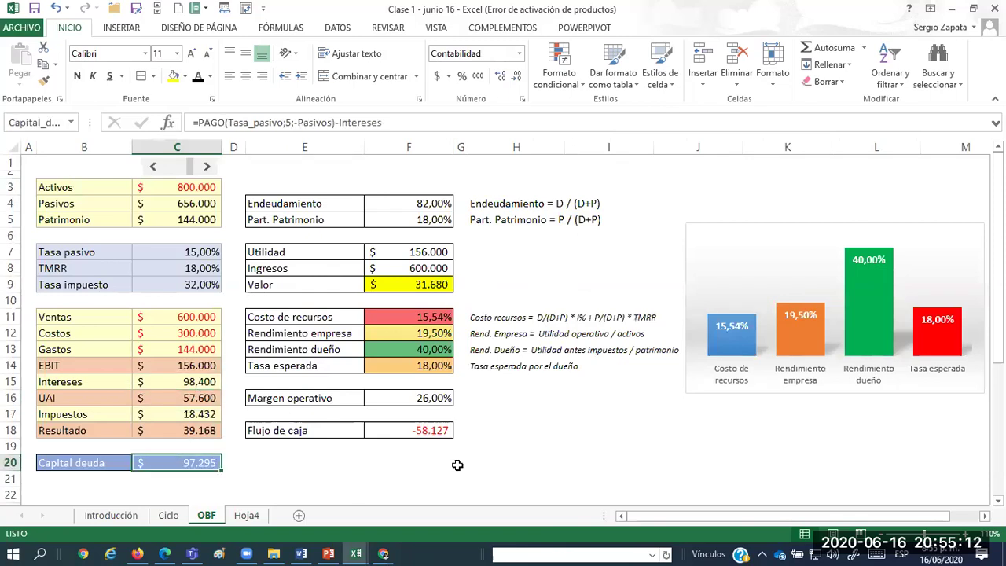
Lower the debt level on the OBF sheet to Pasivos of 296.000, an Endeudamiento of 37,00%.
click(151, 169)
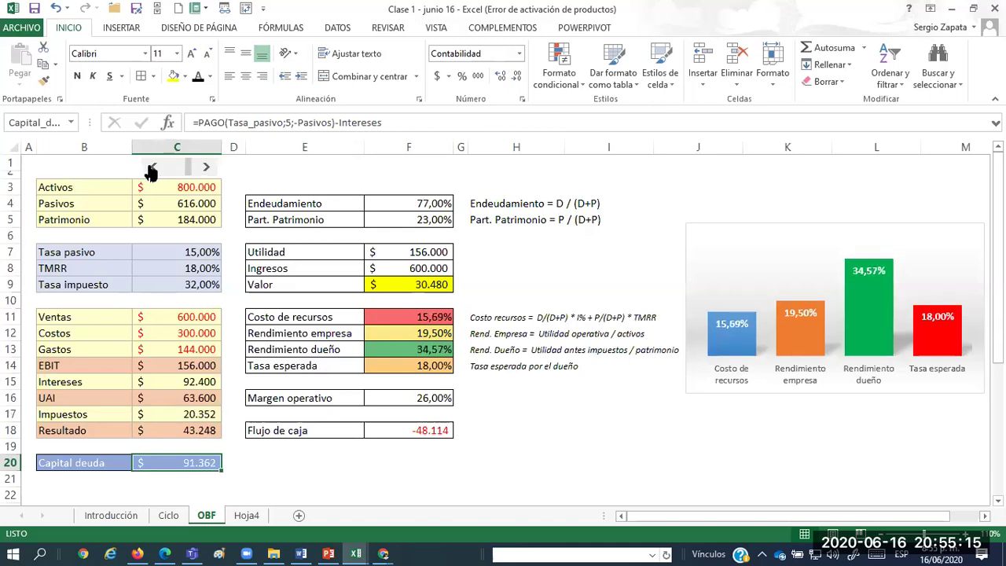
click(151, 168)
click(152, 169)
click(153, 169)
click(154, 169)
click(157, 169)
click(158, 168)
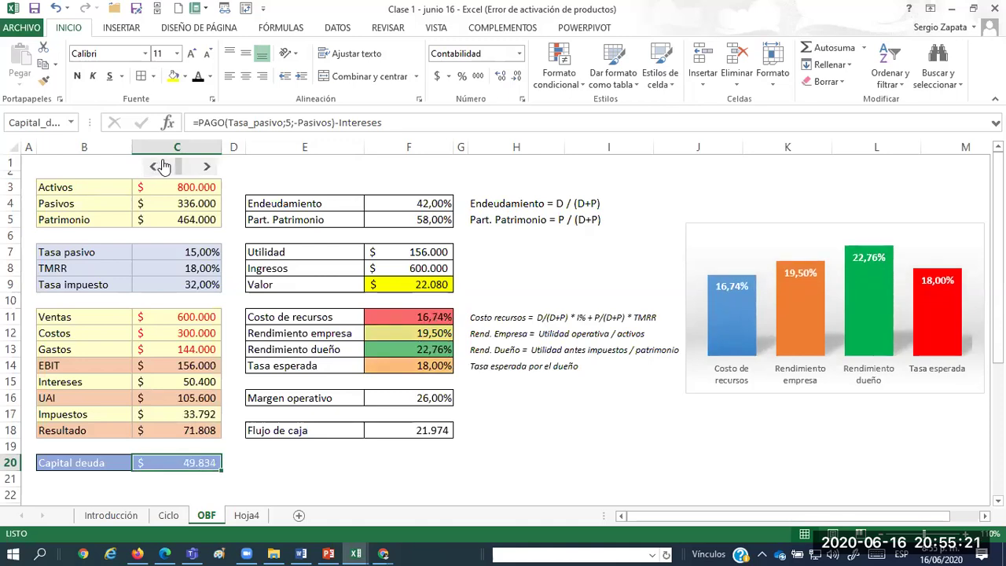
click(152, 169)
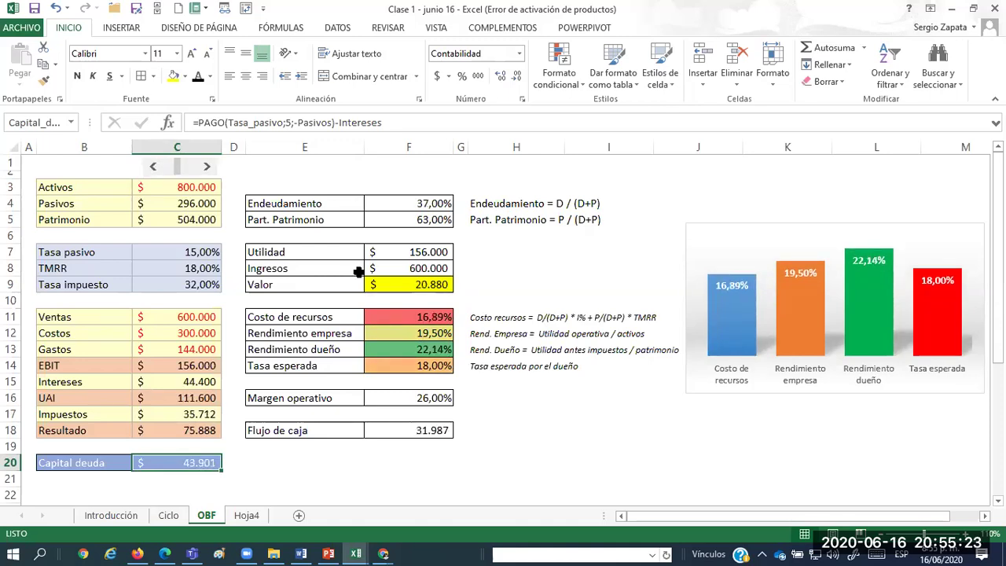
On Hoja4, review the period 1 Interes and Capital recalculated for the reduced loan.
click(246, 515)
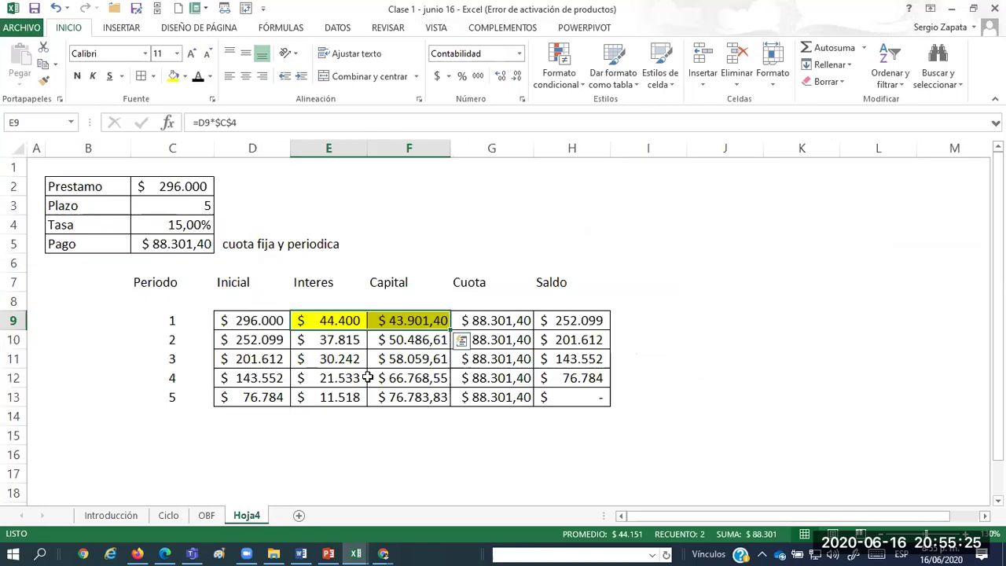
click(330, 380)
click(349, 321)
click(413, 322)
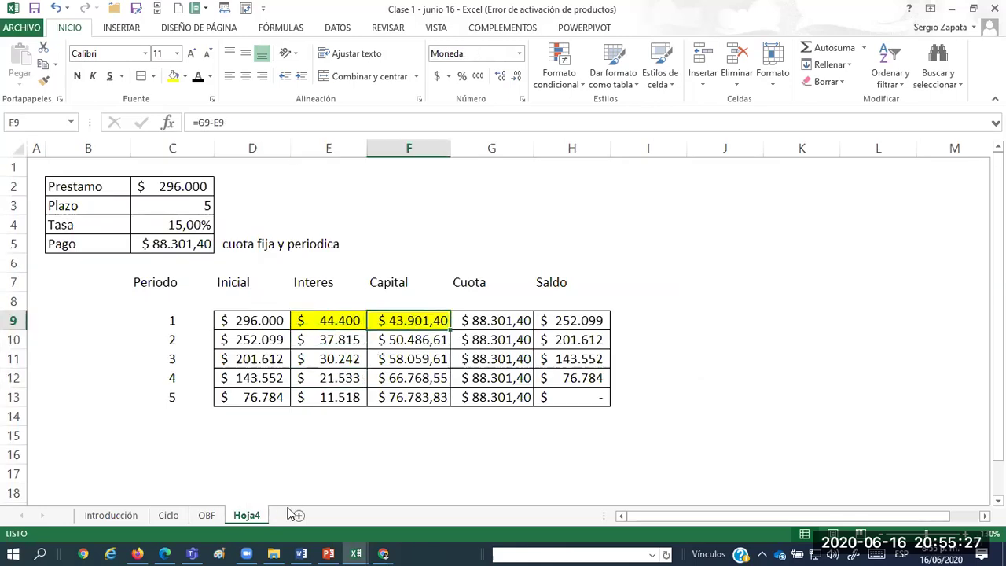
Return to the OBF sheet and compare the Intereses in C15 with the Capital deuda in C20.
click(207, 515)
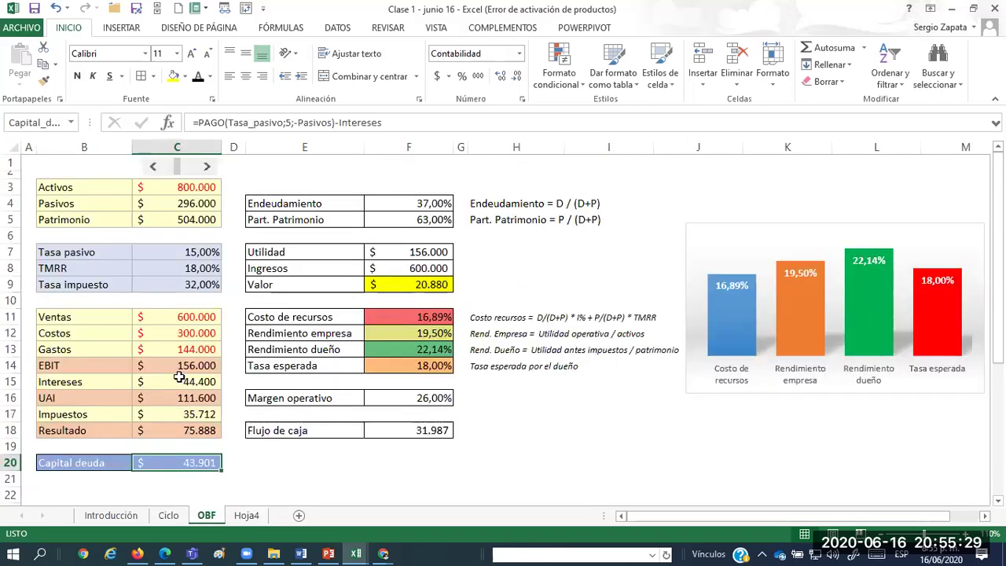
click(191, 381)
click(203, 465)
click(179, 380)
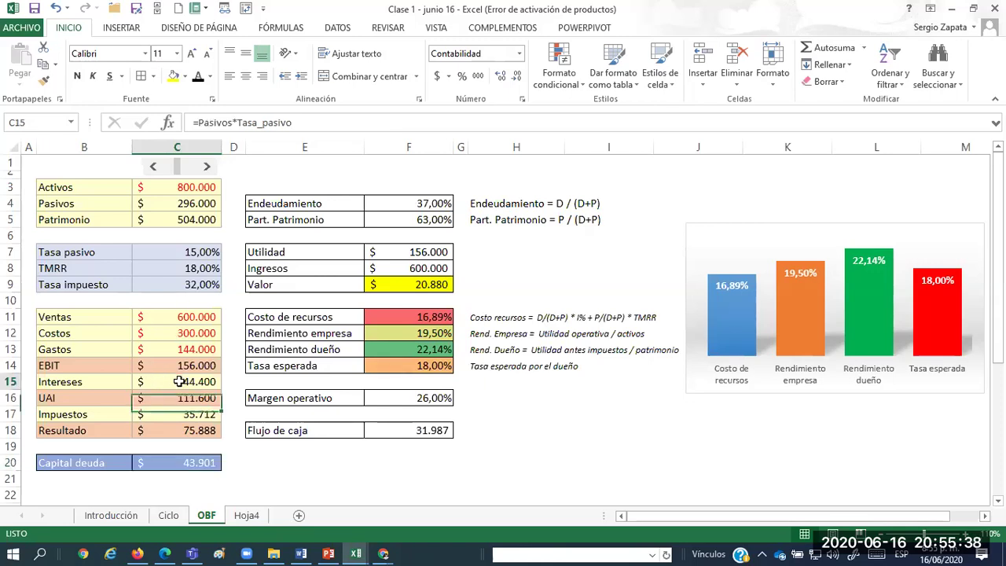
click(195, 464)
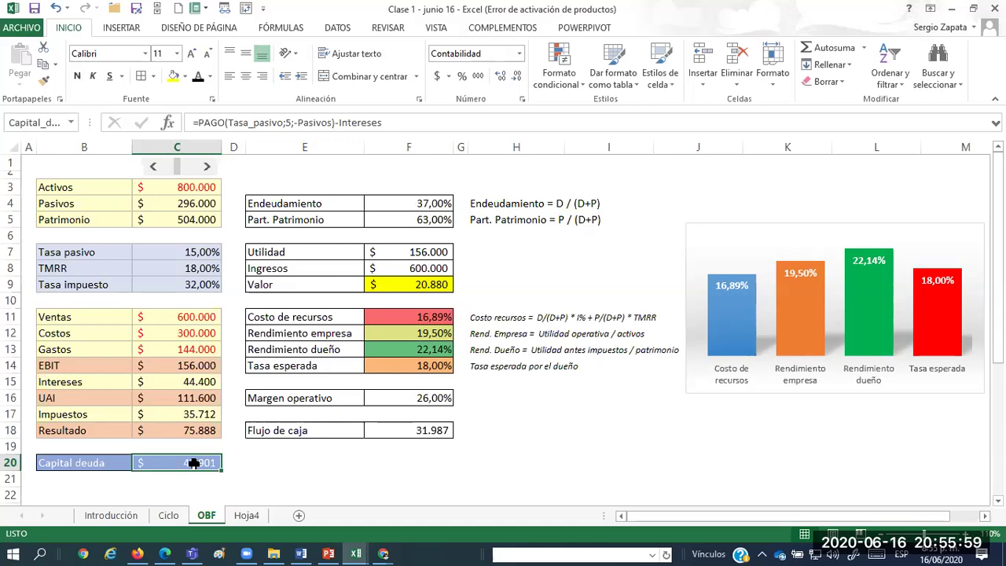
click(461, 459)
Enter the question "a) Cuando la empresa genera valor" in H18, beside Flujo de caja.
click(510, 434)
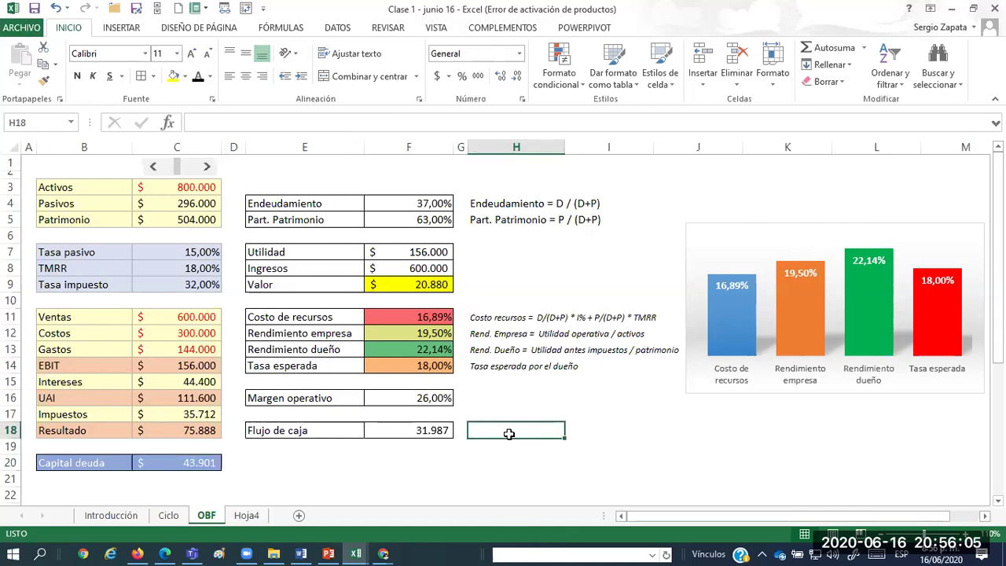
text(a)
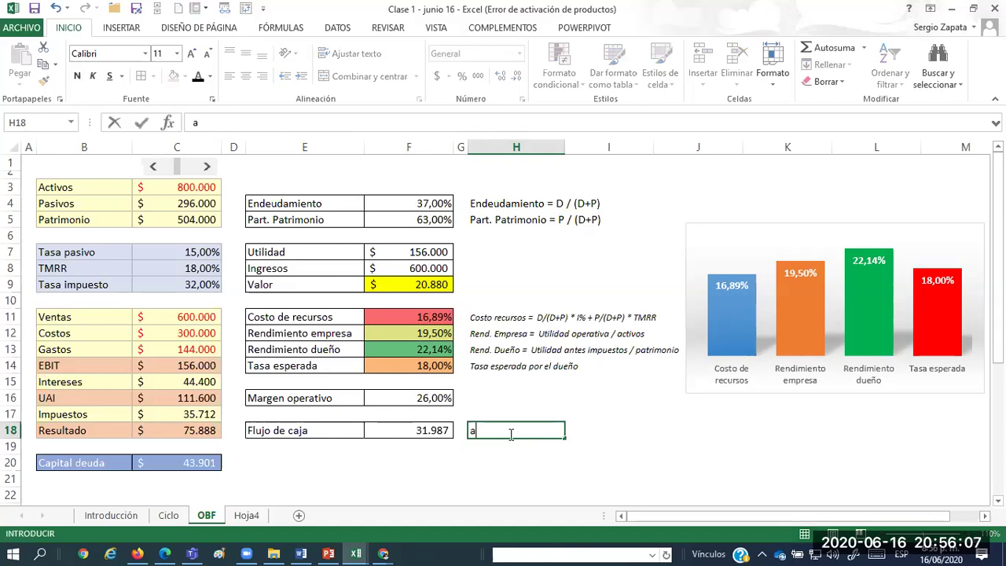
text() Cuando la empresa genera valor)
key(Right)
key(Right)
key(Right)
key(Left)
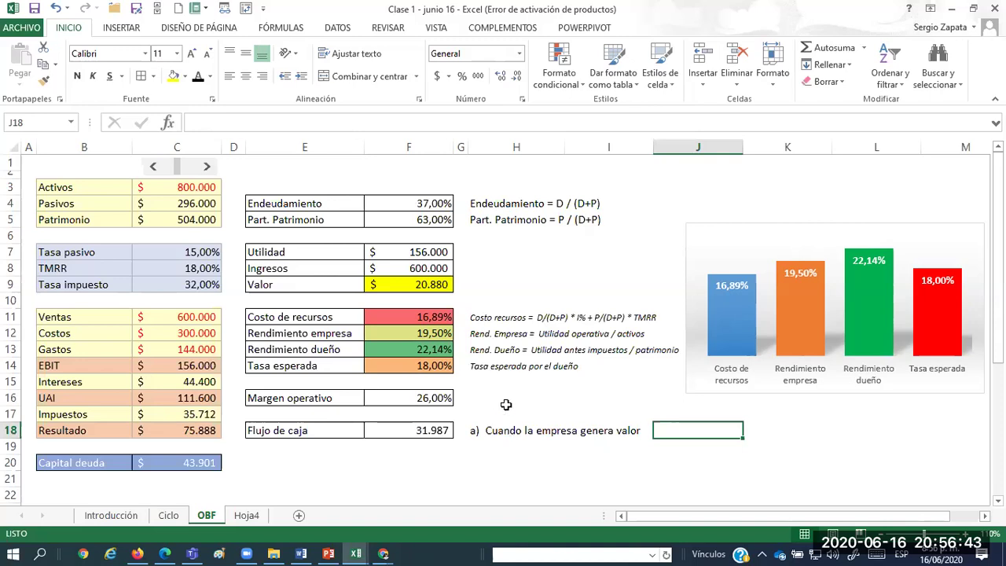
Enter the first answer to question a) in J18: "Cuando el rendimiento empresa > costo de los recursos".
click(415, 316)
click(432, 365)
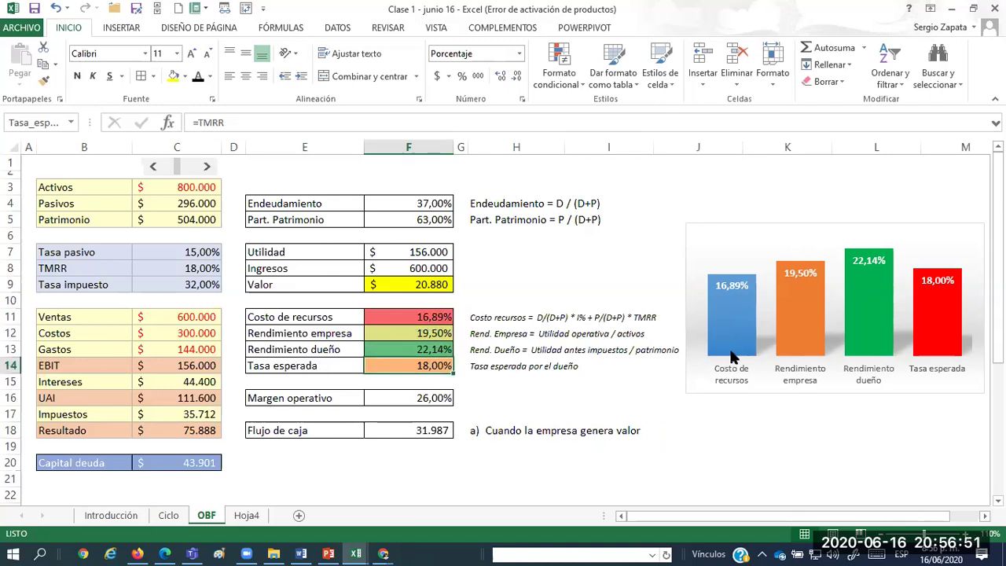
click(680, 432)
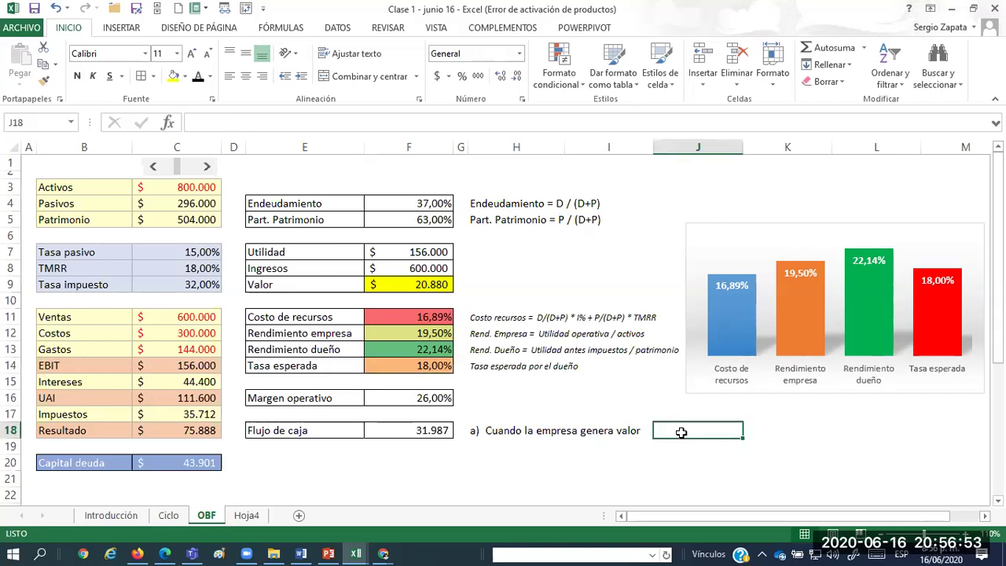
text(Cuand)
key(BackSpace)
key(BackSpace)
text(ndo el rendimiento )
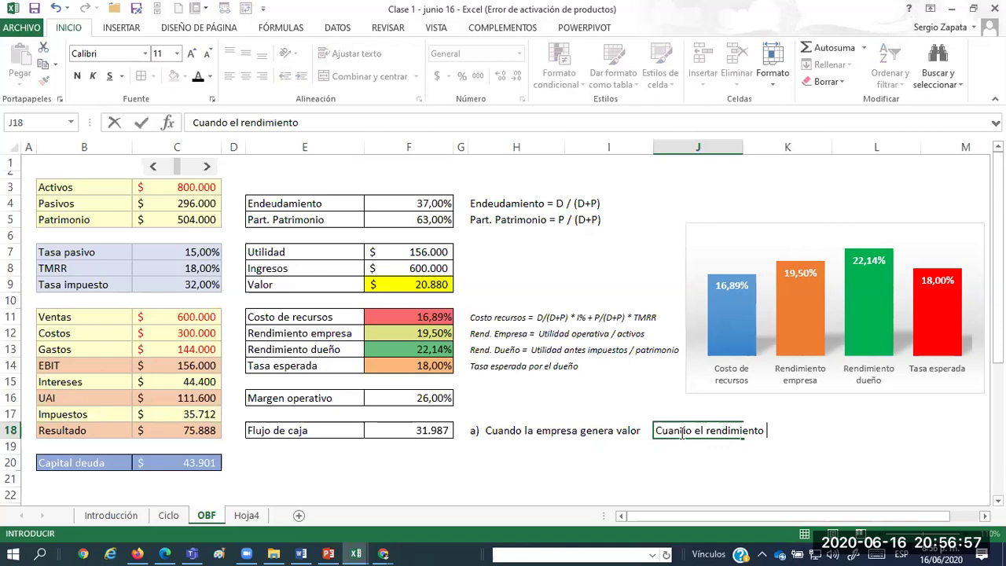
text(empresa >  )
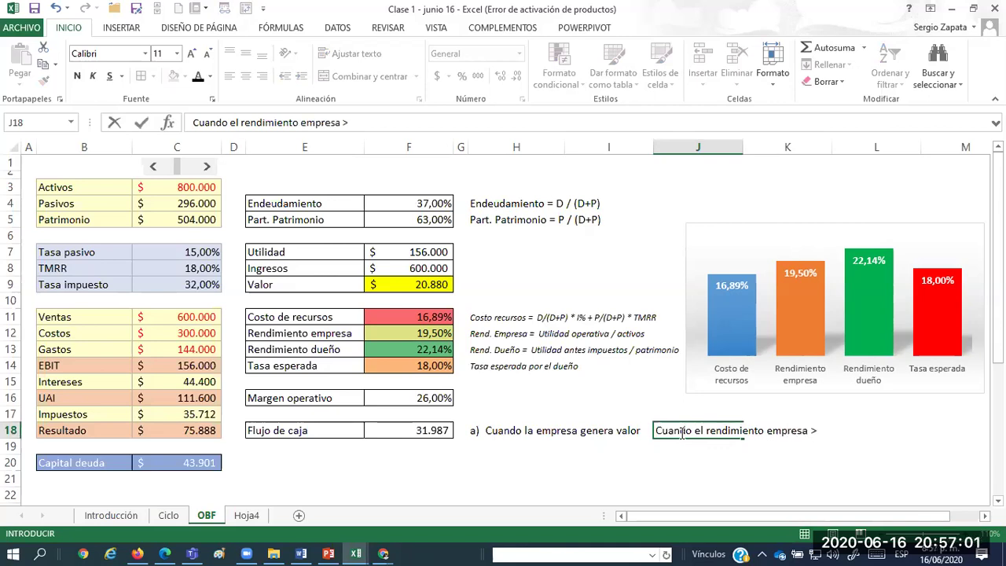
text(costo de )
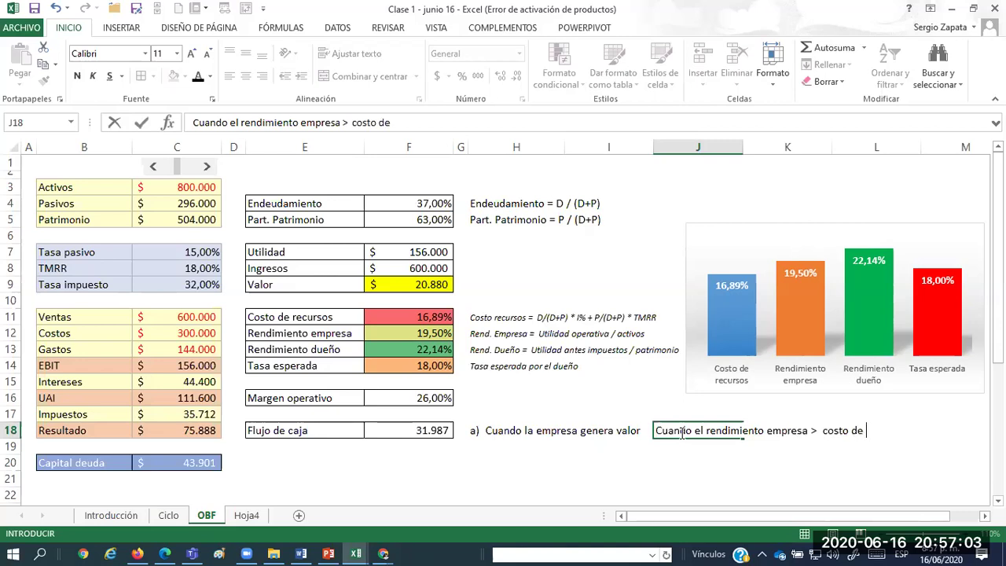
text(los recursos)
key(Return)
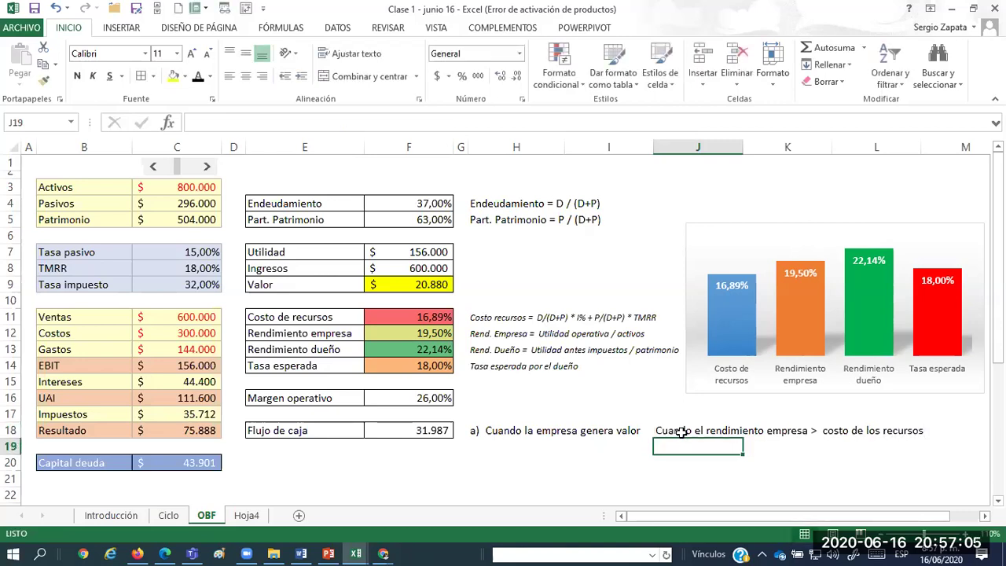
Add the second condition for generating value in J19: "El rendimiento del dueño > tasa esperada por el inversionista".
text(El )
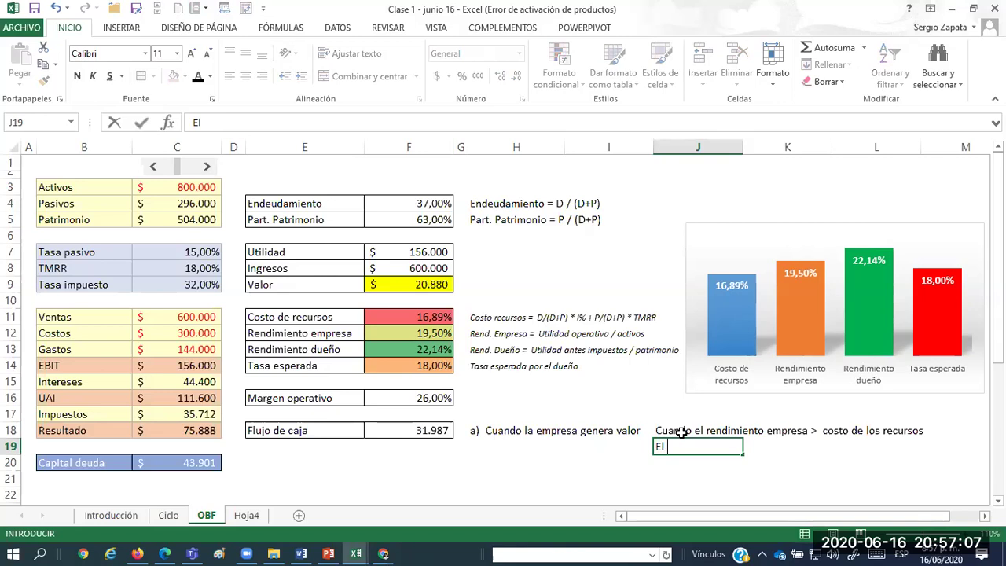
text(rendimiento )
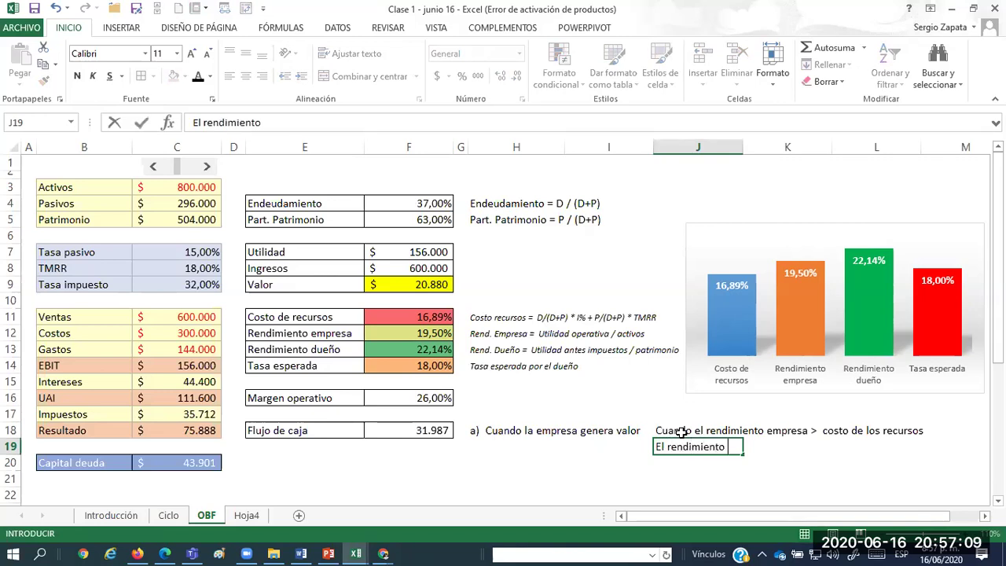
text(del dueño > )
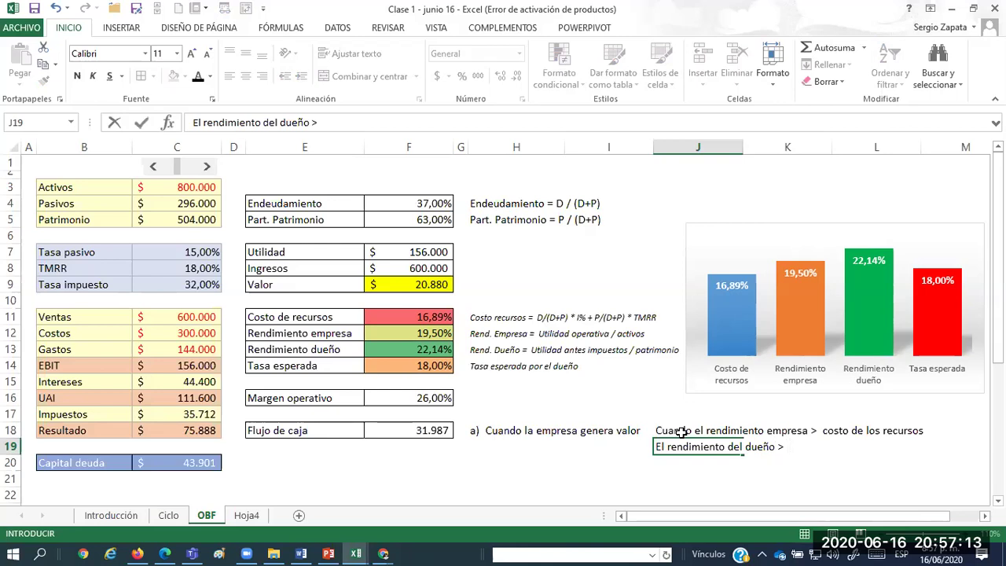
text(tasa esperada por el inversionist)
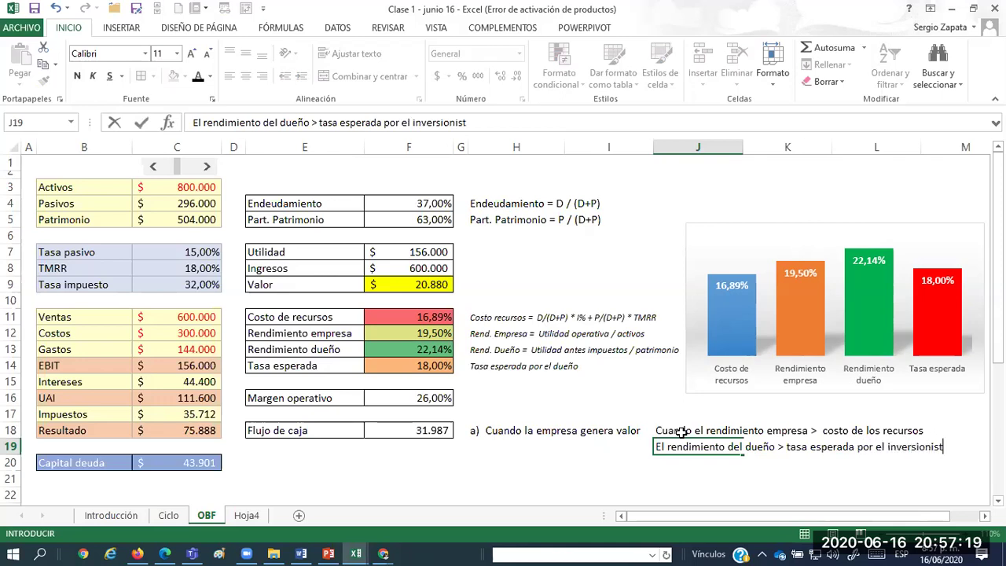
text(a)
key(Return)
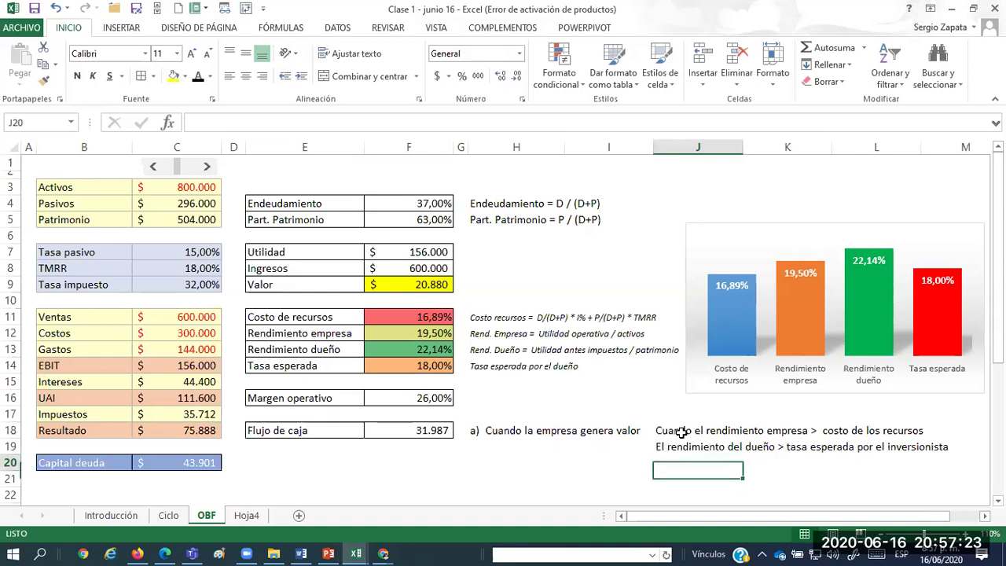
Write the shorthand condition "ROA > CK" in L21.
key(Right)
key(Down)
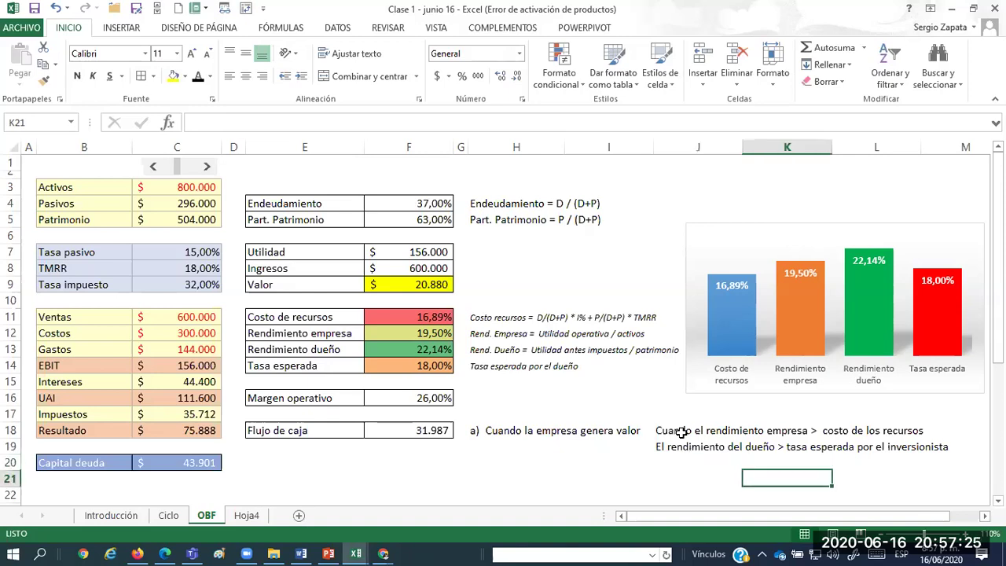
key(Right)
text(ROA)
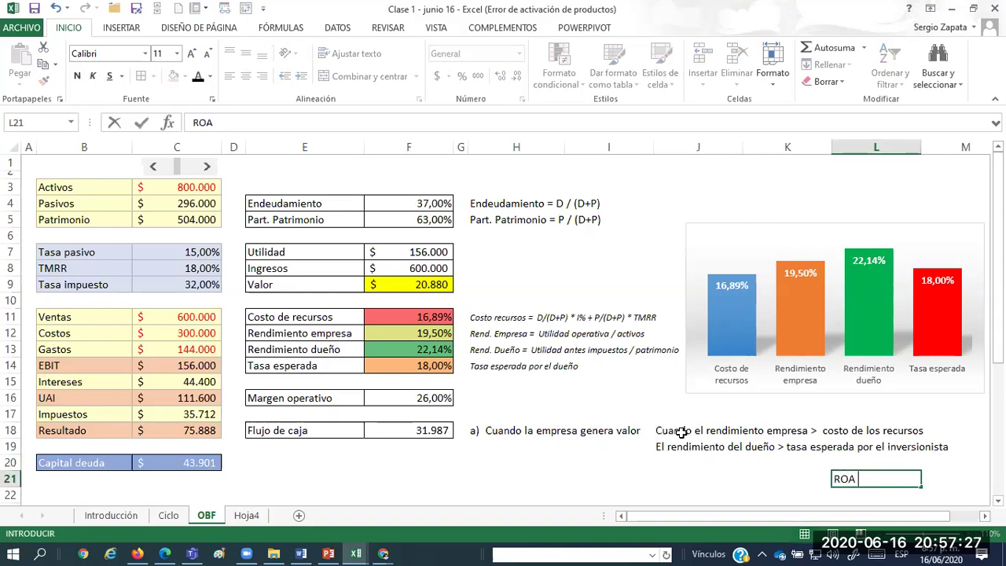
text( > CK)
Write the shorthand condition "TMRR < ROE" in J21, under the value-generation answers.
key(Left)
key(Left)
key(Left)
text(TMRR)
key(BackSpace)
text(R  <  ROE)
key(Return)
key(Up)
key(Right)
key(Left)
key(Right)
key(Left)
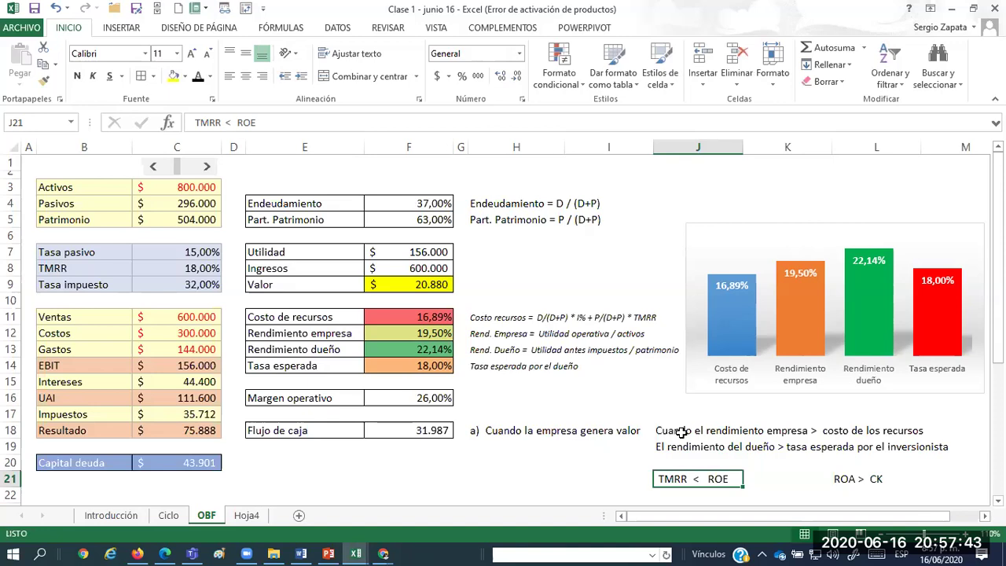
key(Right)
key(Right)
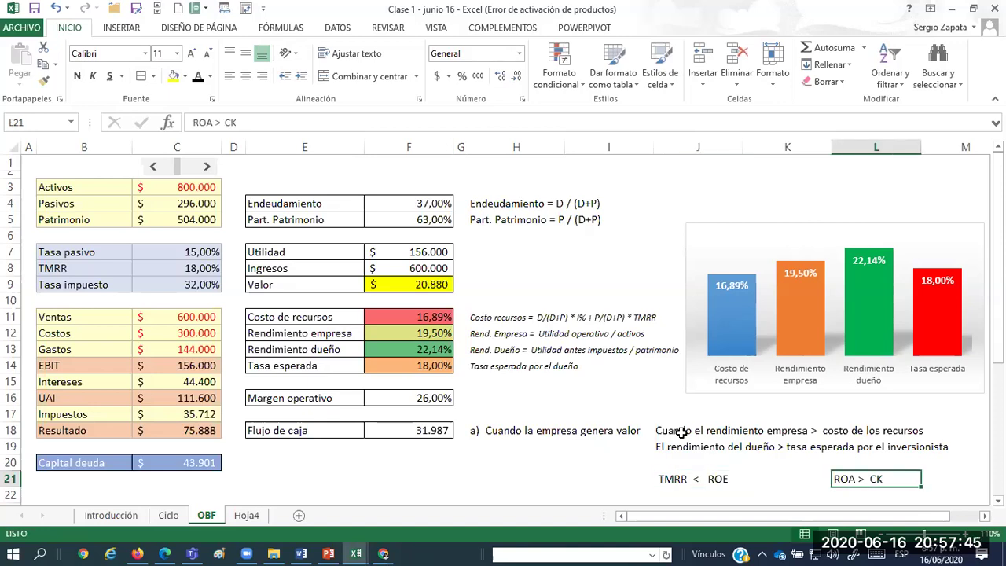
Delete the two shorthand conditions from L21 and J21.
key(Delete)
key(Left)
key(Left)
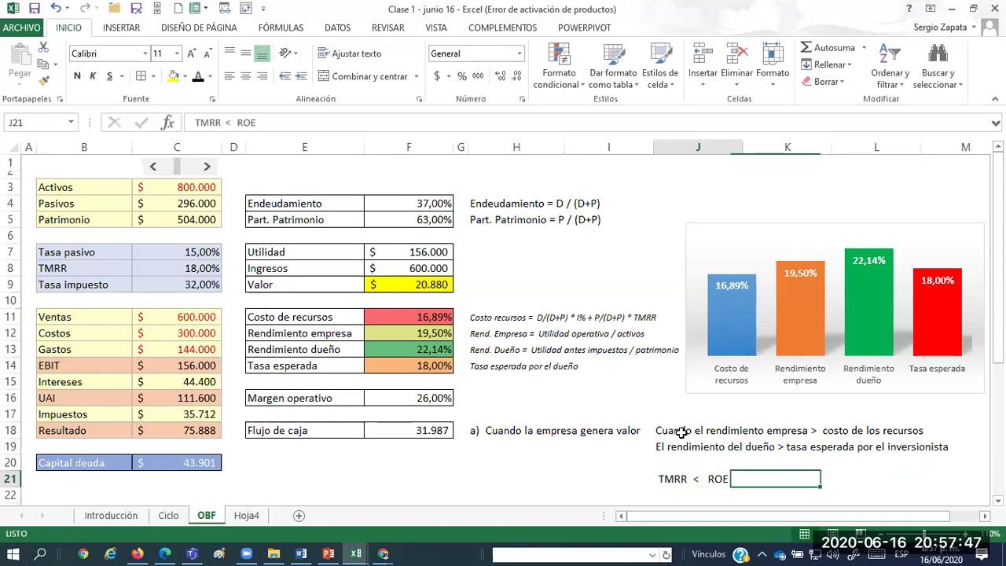
key(Delete)
key(Up)
key(Up)
key(Up)
key(Down)
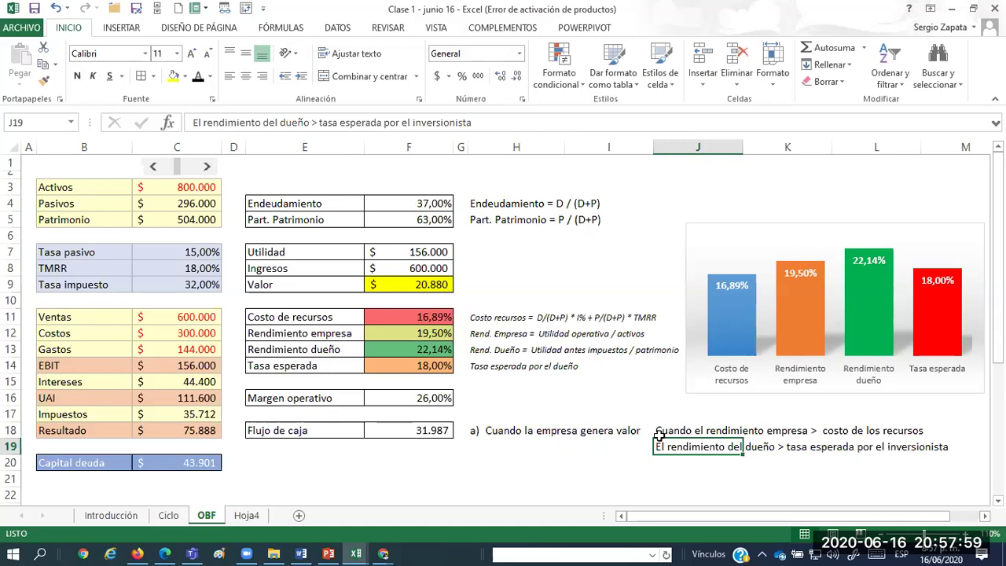
Enter the second statement "b) Si la empresa logra esto, puede" in H20.
click(560, 464)
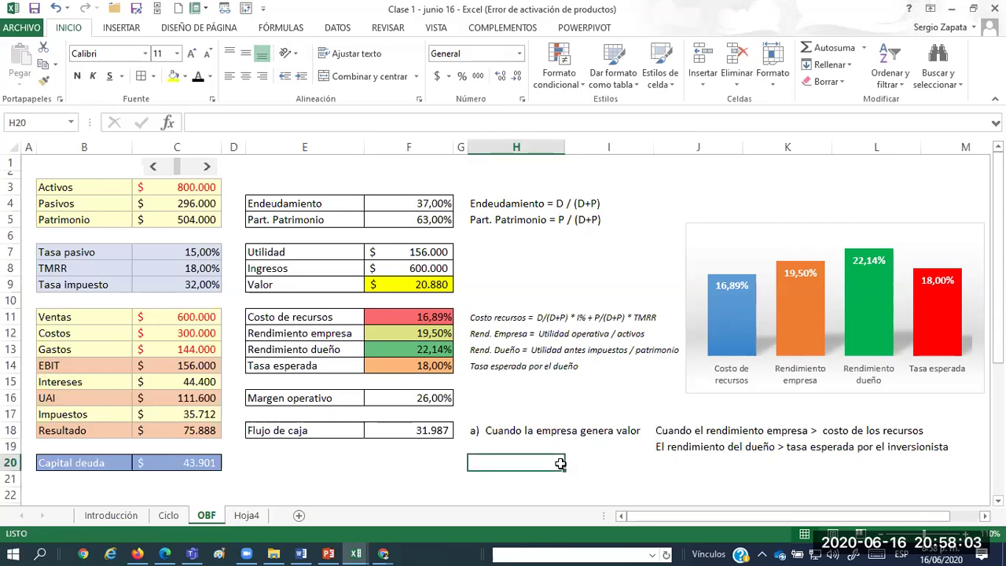
text(b)
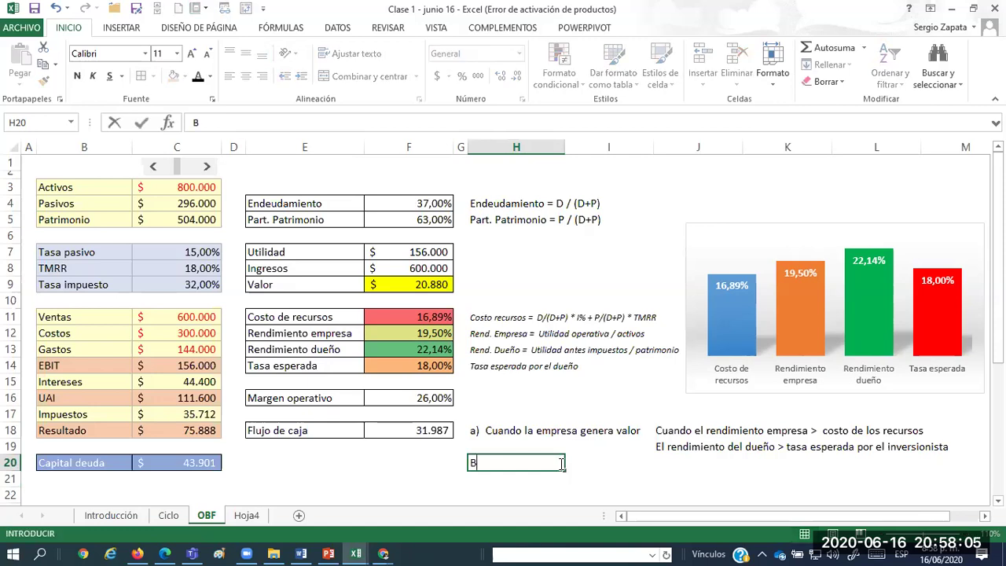
text())
text(Si la)
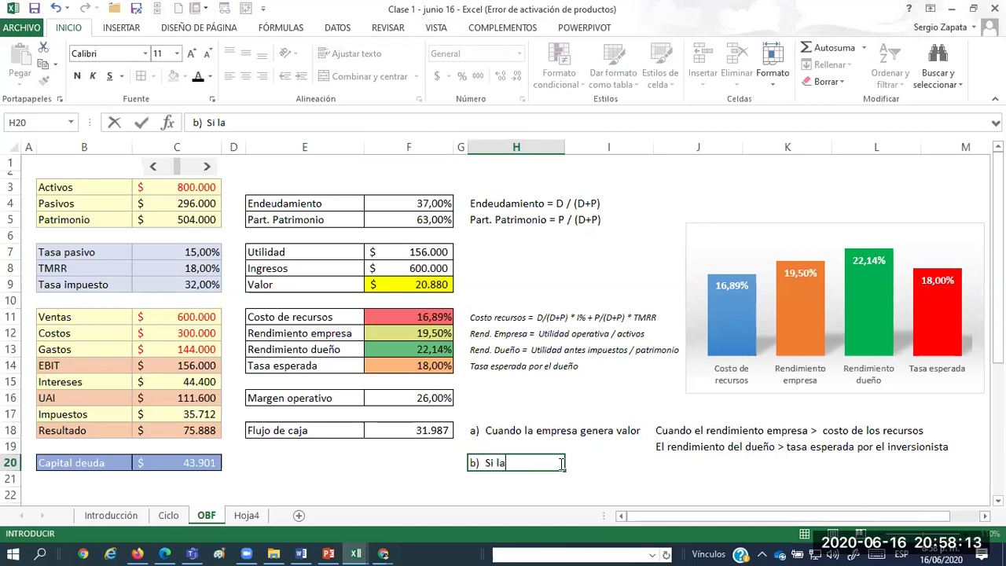
text( empresa logra es)
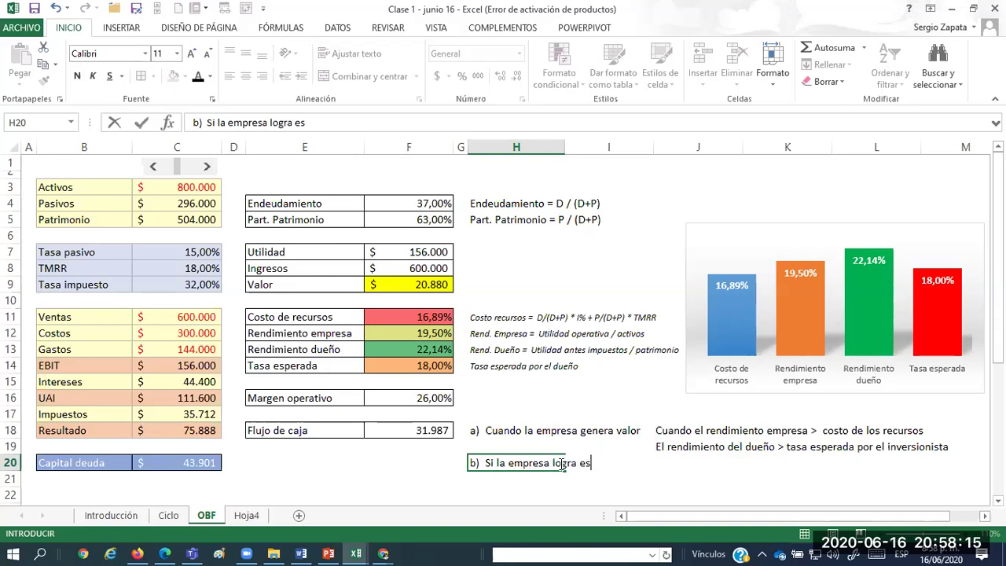
text(to, puede)
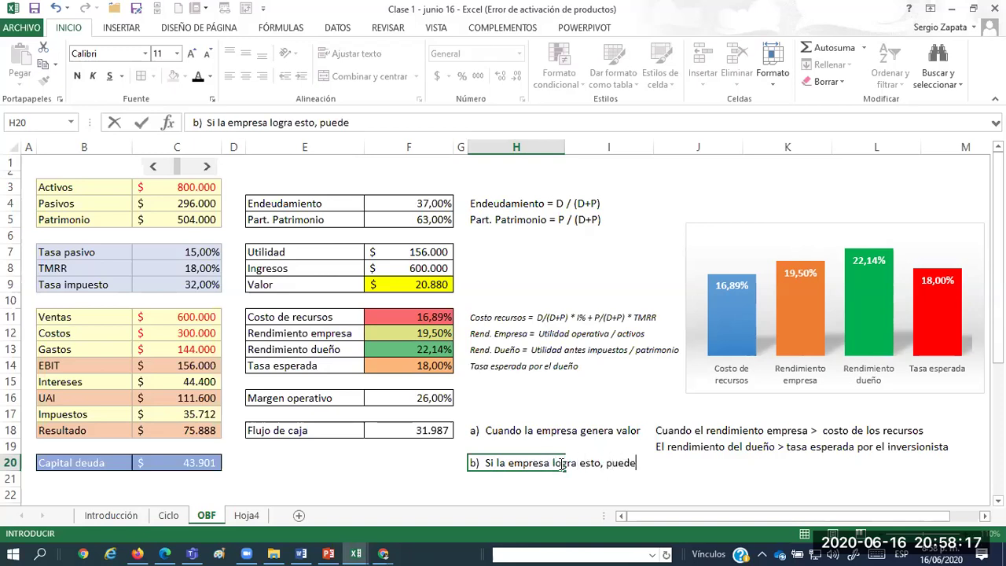
Complete statement b) in J20 with "Endeudarse a un mayor nivel".
key(Right)
key(Right)
text(Endeuda)
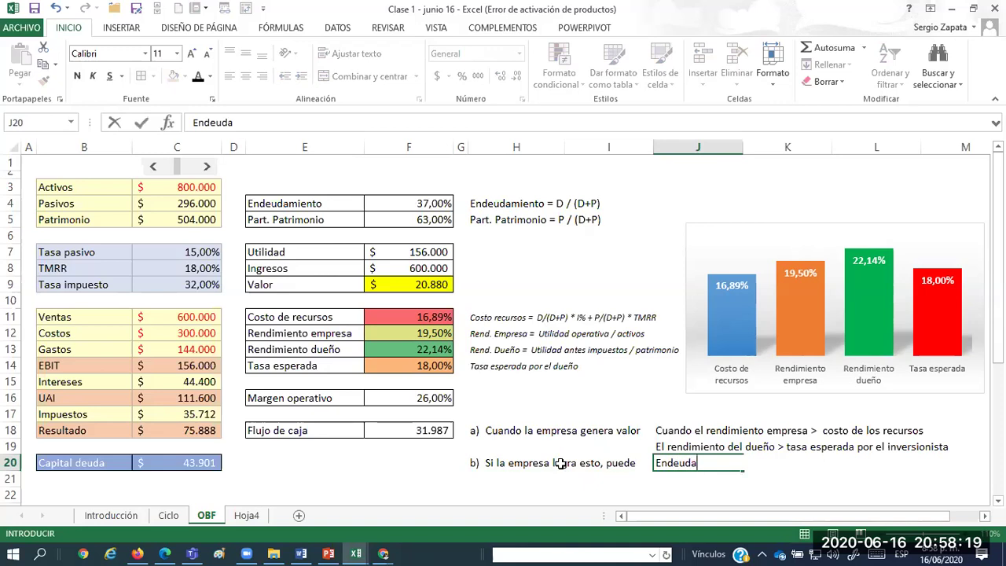
text(rse a un )
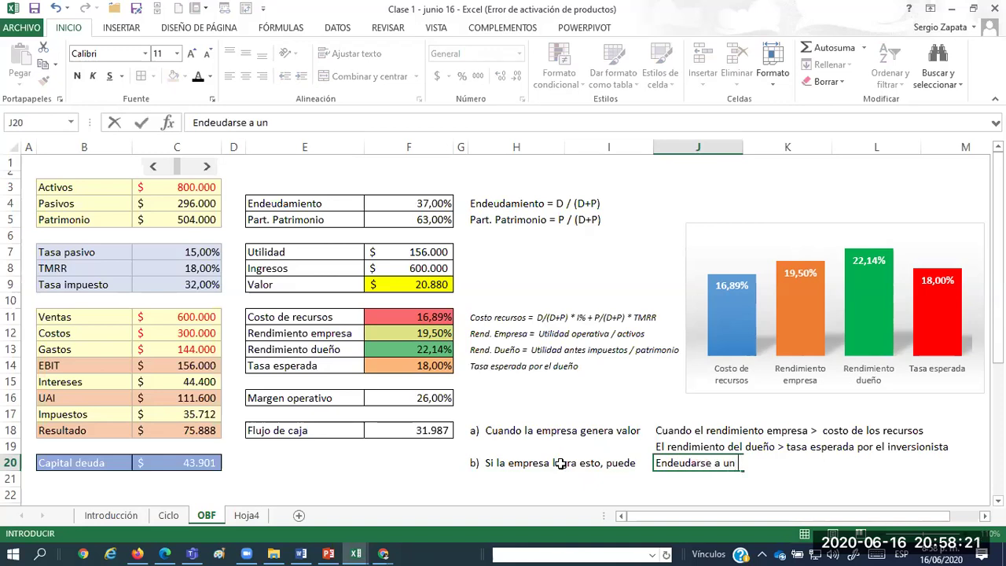
text(mayor nivel)
key(Return)
Introduce the conditions for taking on more debt with "Siempre y cuando:" in J21.
text(Sin)
key(BackSpace)
key(BackSpace)
text(iempre y cuando)
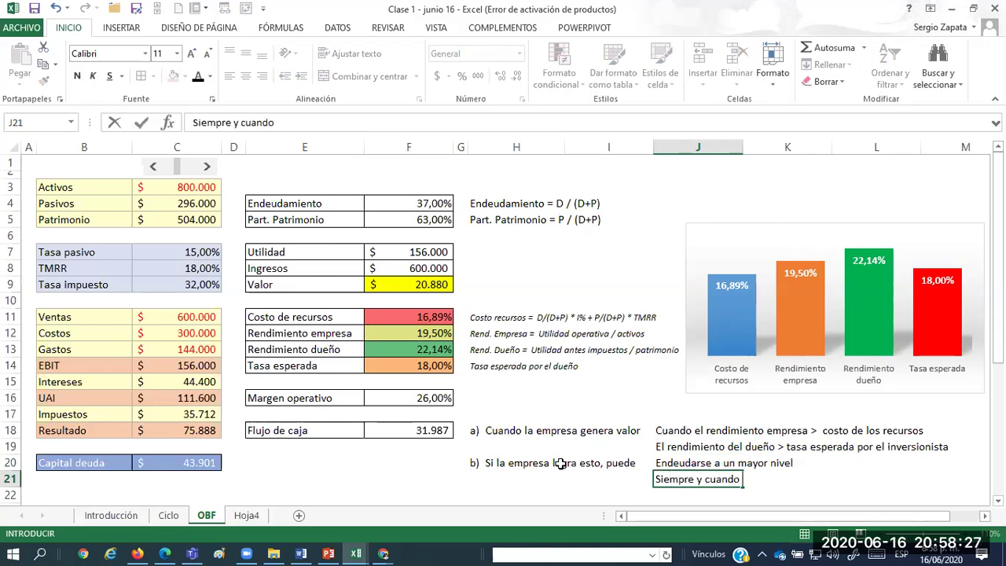
text(:)
key(Tab)
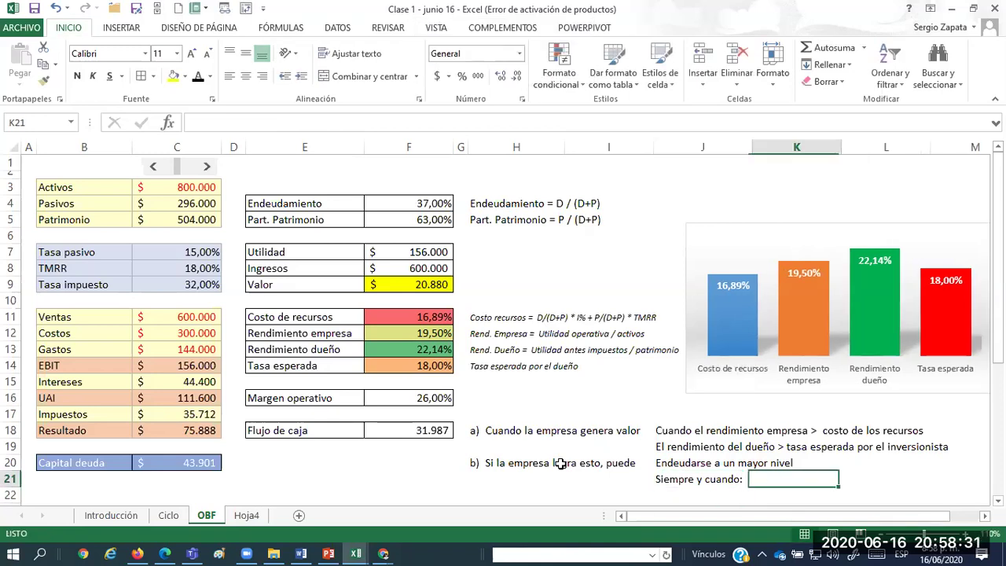
Enter the debt condition "Genere flujo de caja para cubir la deuda" in K22.
key(Down)
text(G)
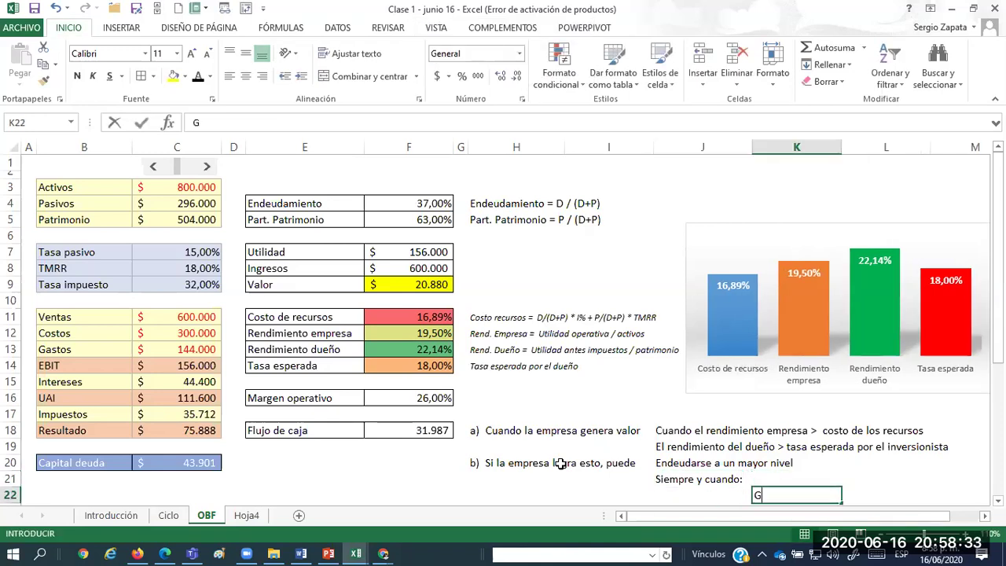
text(enere flujo de)
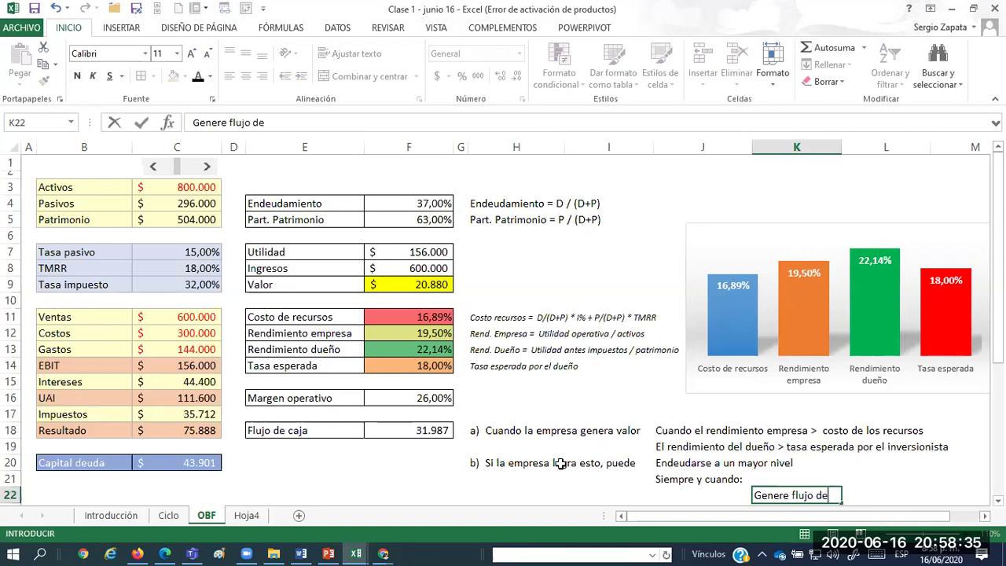
text( caja para cubirir)
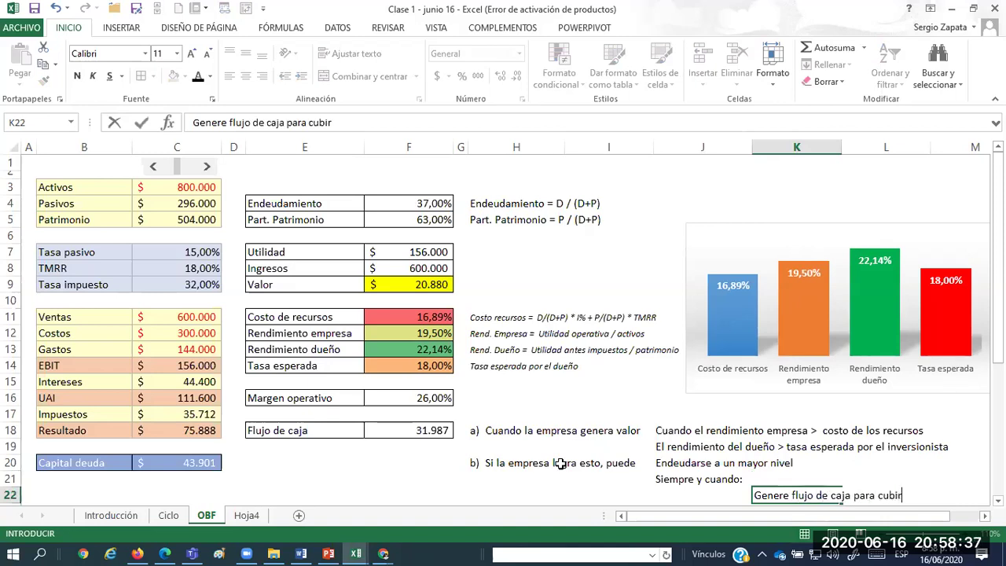
key(BackSpace)
text(la deuda)
key(Up)
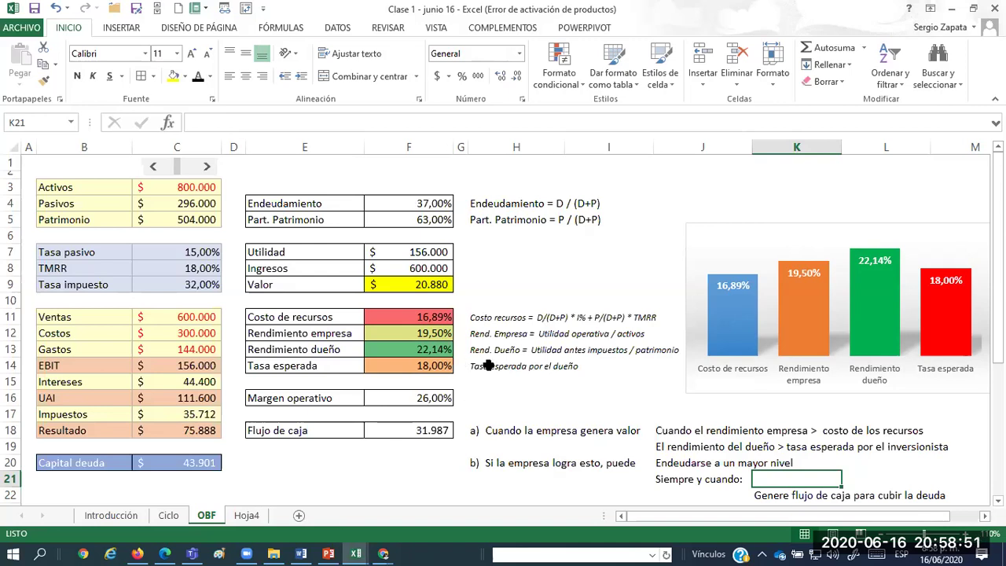
Enter the condition "Tasa pasivo + TMRR < Rendimiento empresa" in K21, beside Siempre y cuando.
click(206, 250)
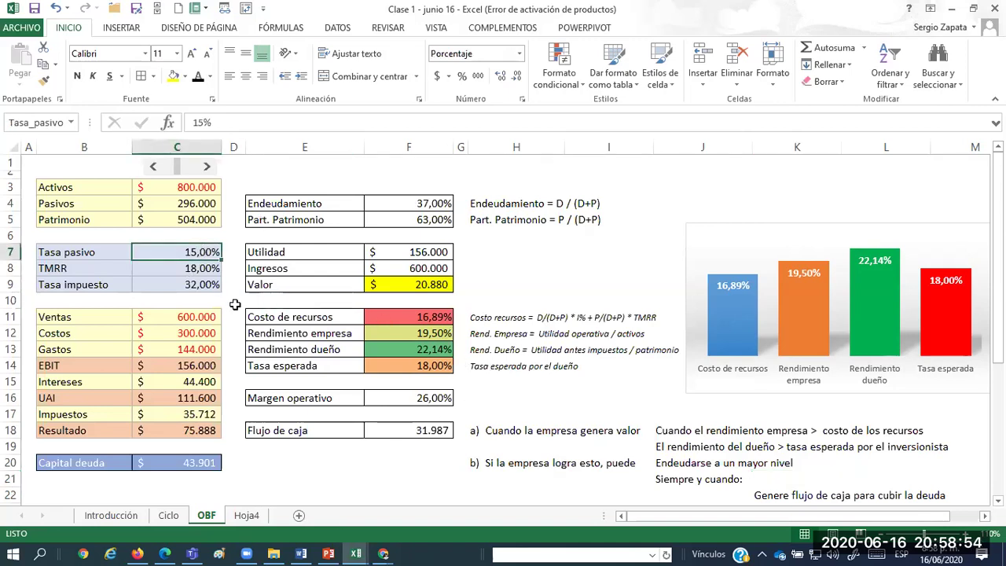
click(187, 269)
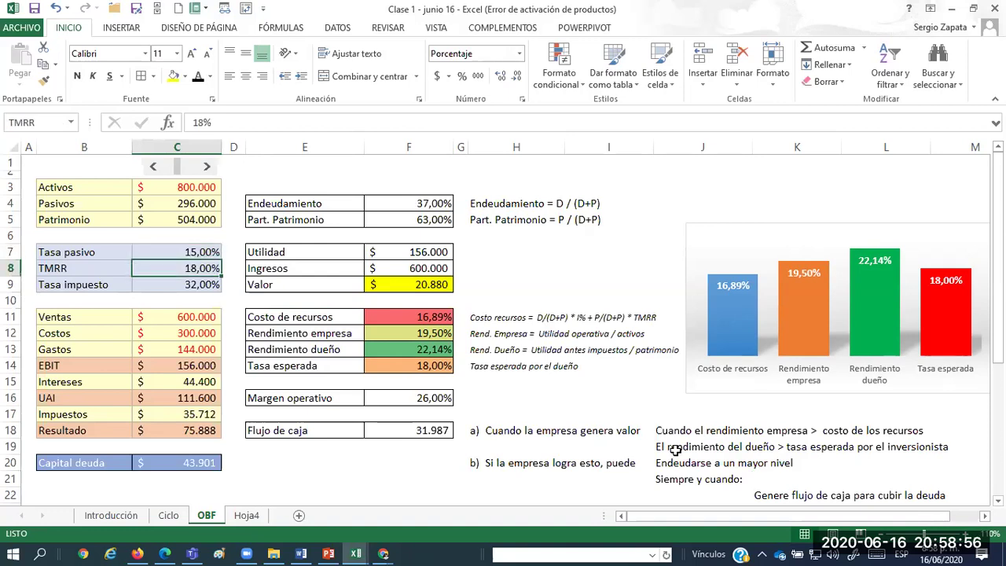
click(783, 479)
text(Tasa pasivo)
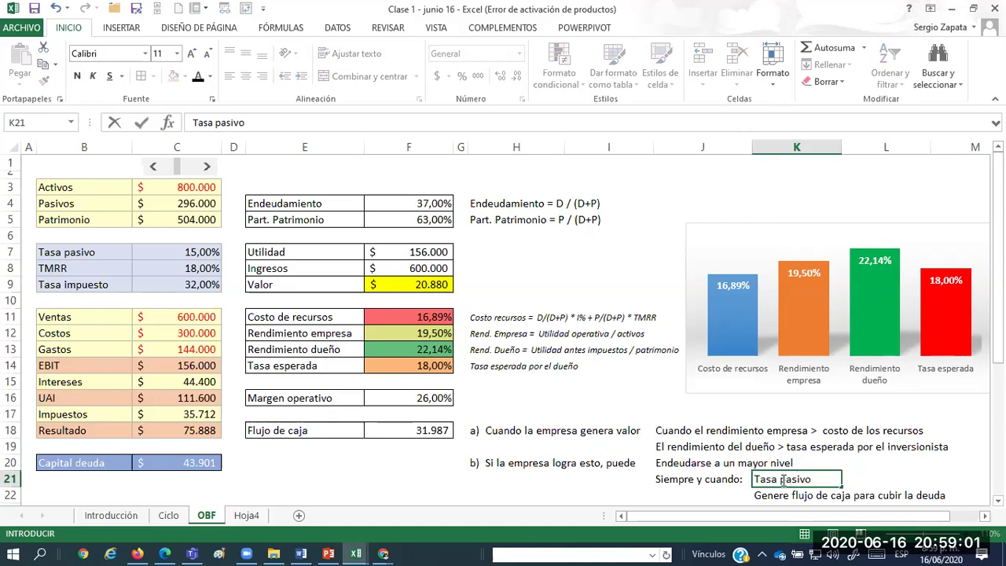
text( + TMRR < Rendimiento empresa)
key(Return)
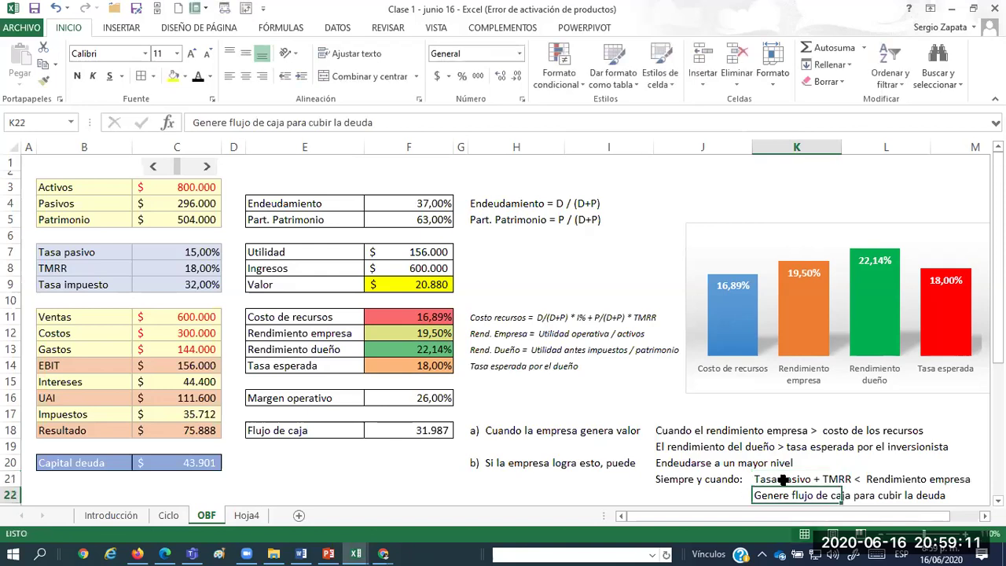
click(180, 251)
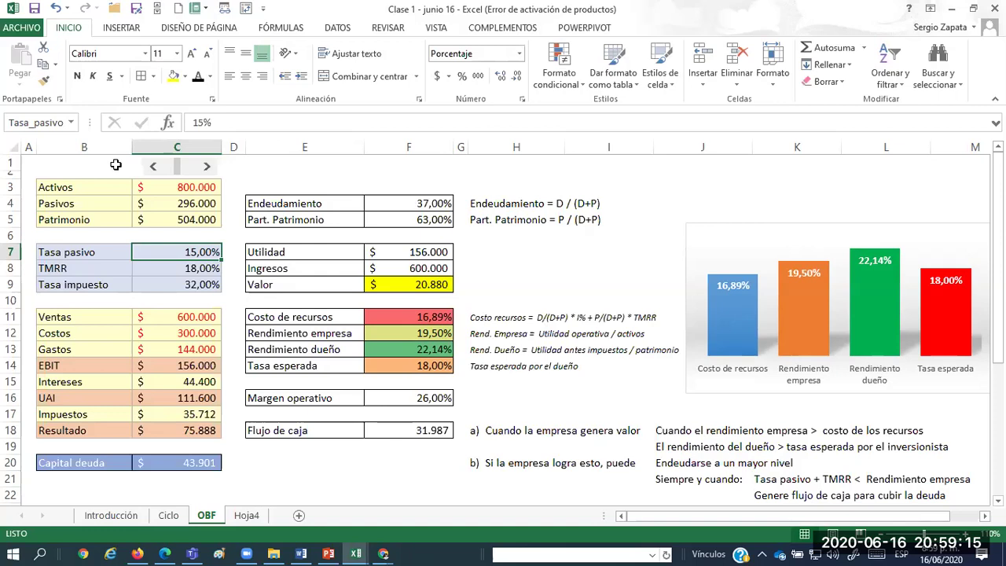
Lower the company's Endeudamiento to 0% and inspect the Rendimiento empresa and TMRR cells.
click(151, 167)
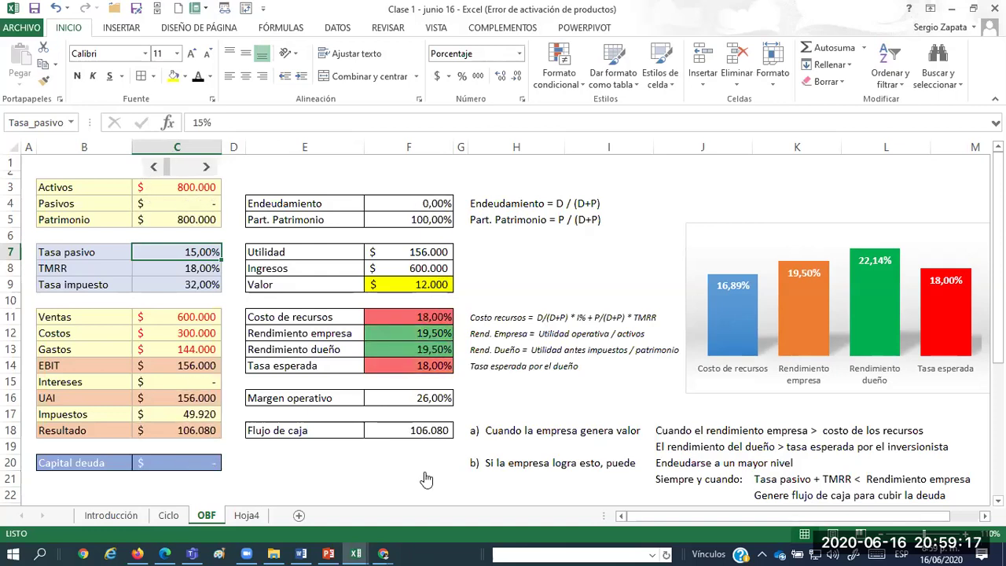
click(435, 330)
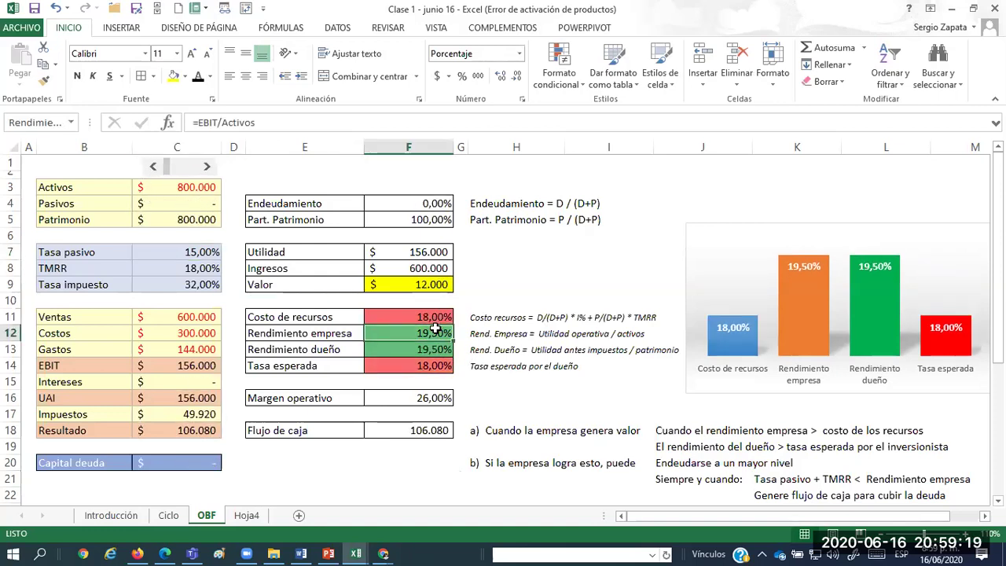
click(193, 266)
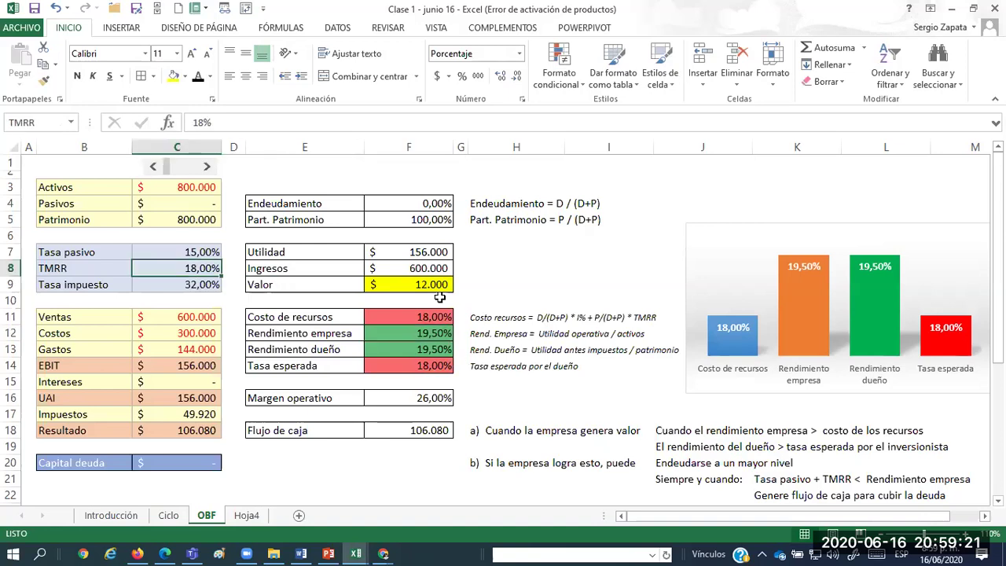
Raise Endeudamiento in 5% increments up to 45%.
click(208, 167)
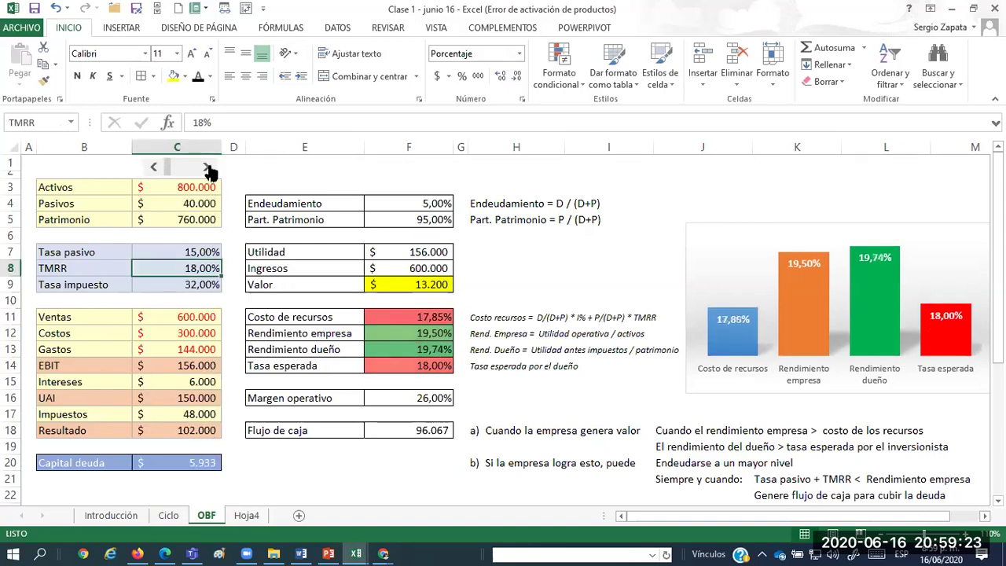
click(208, 167)
click(208, 168)
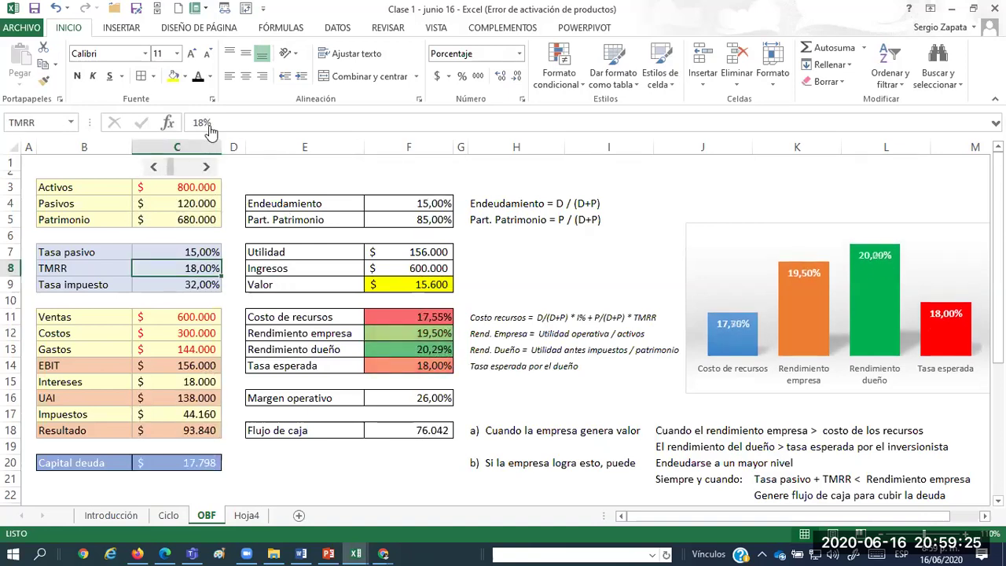
click(206, 167)
click(206, 168)
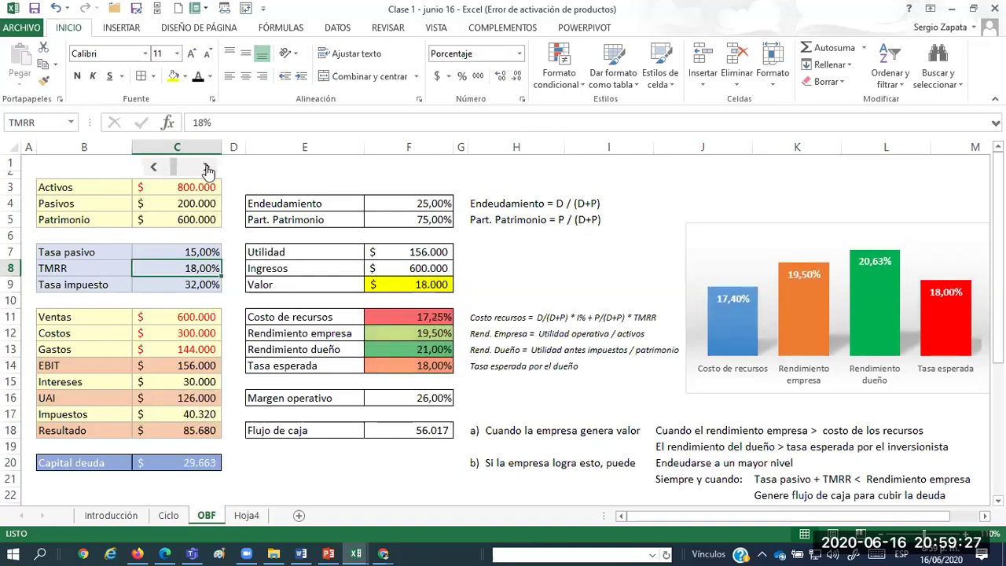
click(207, 168)
click(208, 167)
click(208, 167)
click(207, 167)
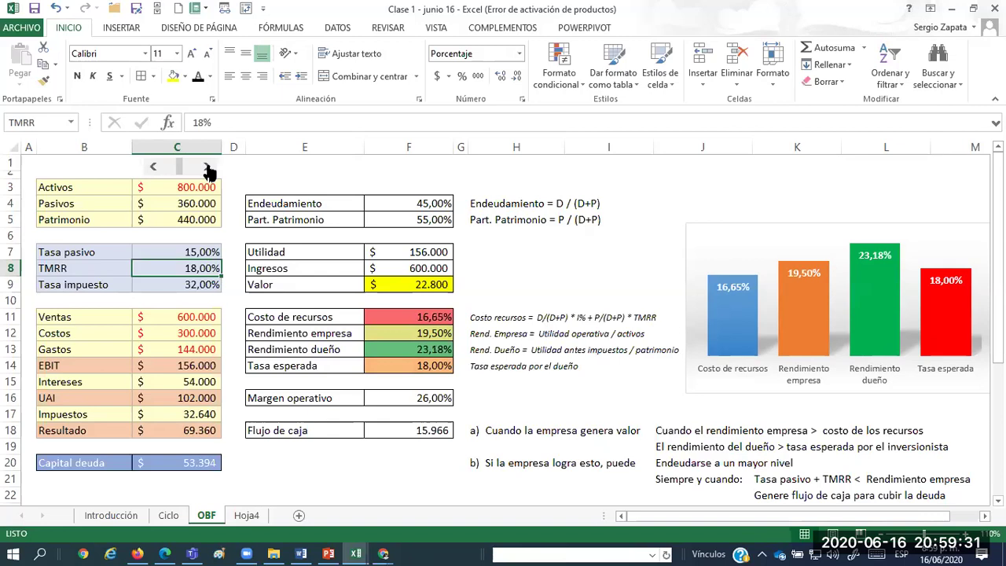
Set Tasa pasivo in C7 to 22%.
click(172, 253)
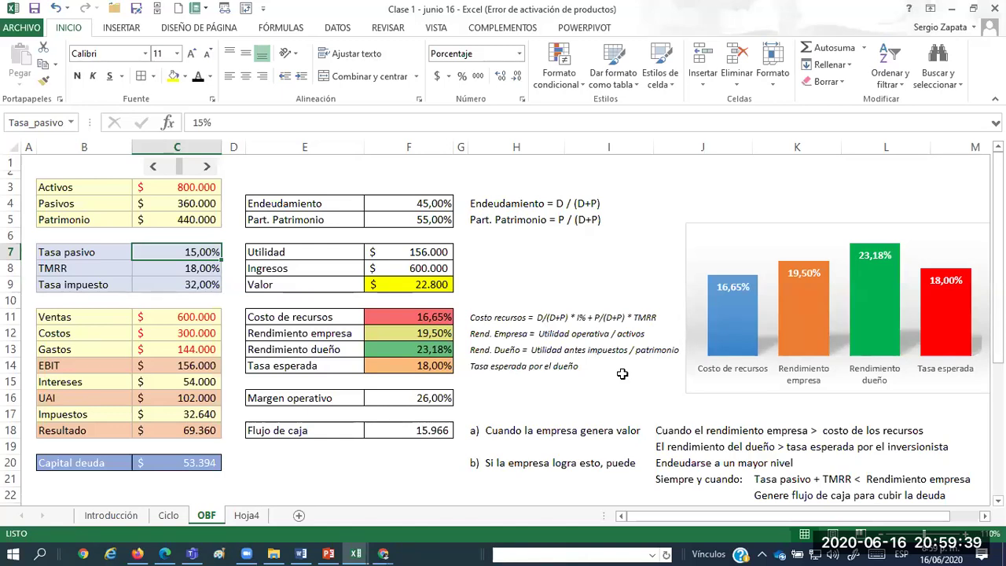
text(22)
key(Return)
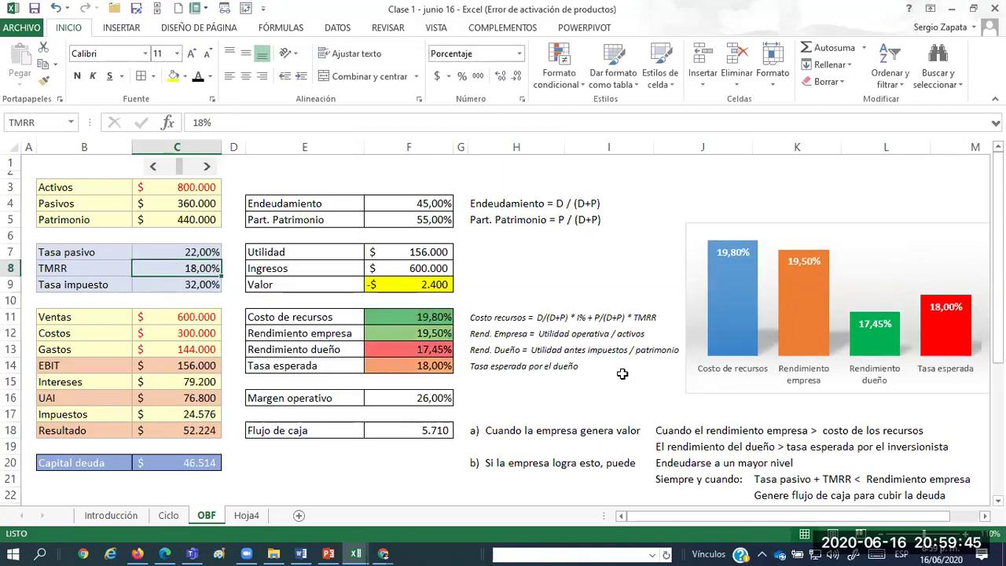
Examine how the higher debt rate affects EBIT, the income statement, Intereses, Costo de recursos and Rendimiento dueño.
click(179, 368)
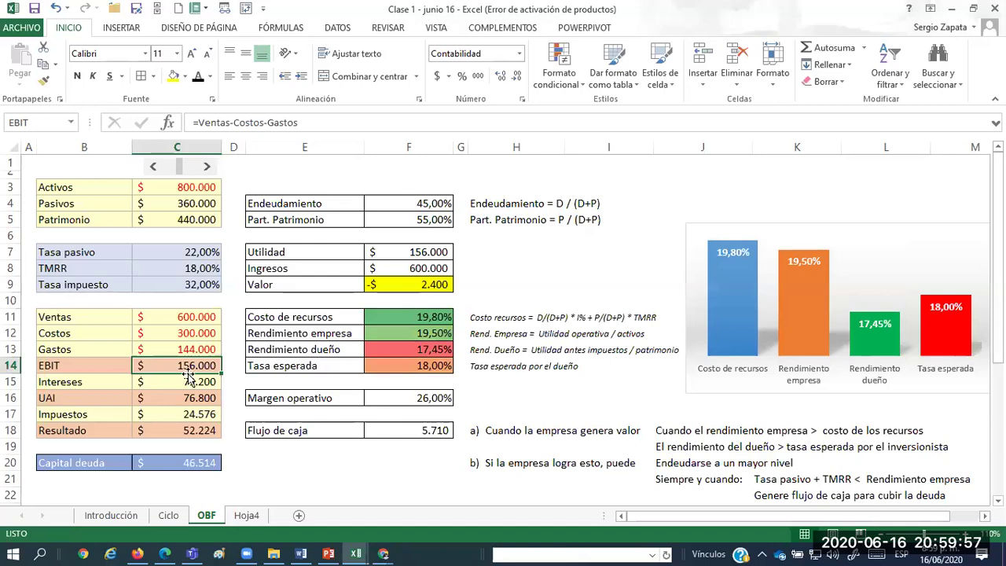
click(195, 317)
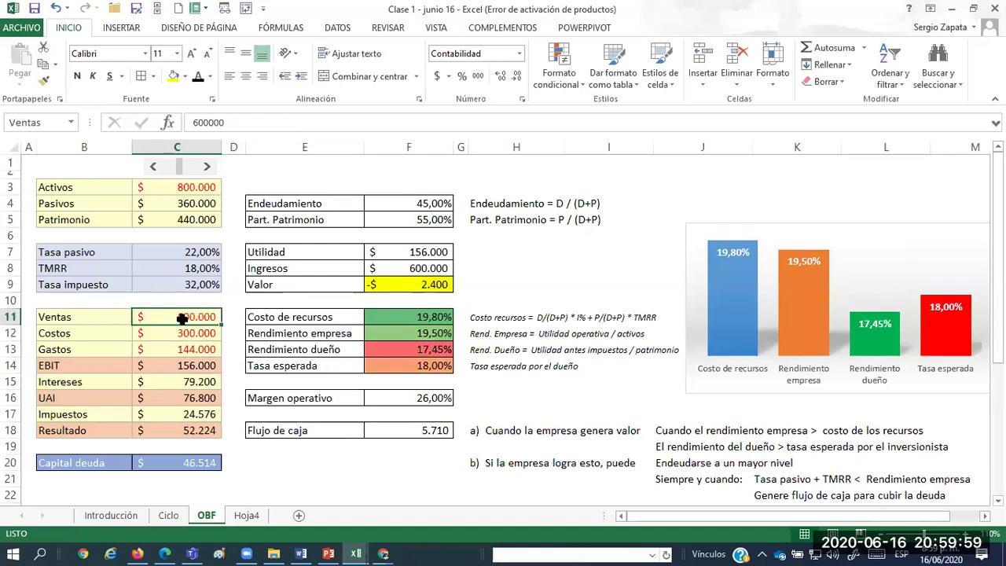
drag(179, 324, 185, 424)
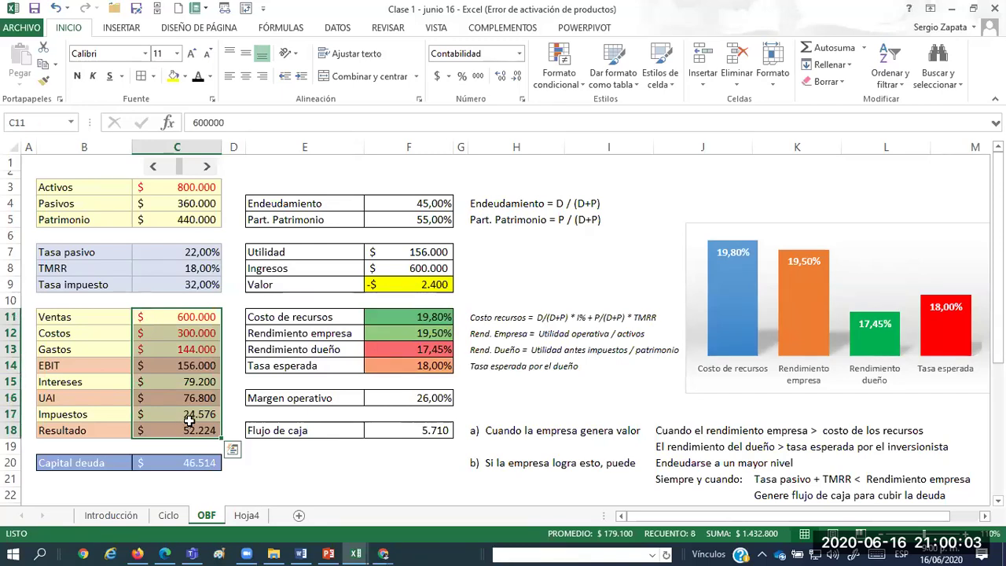
click(181, 379)
click(408, 316)
click(206, 253)
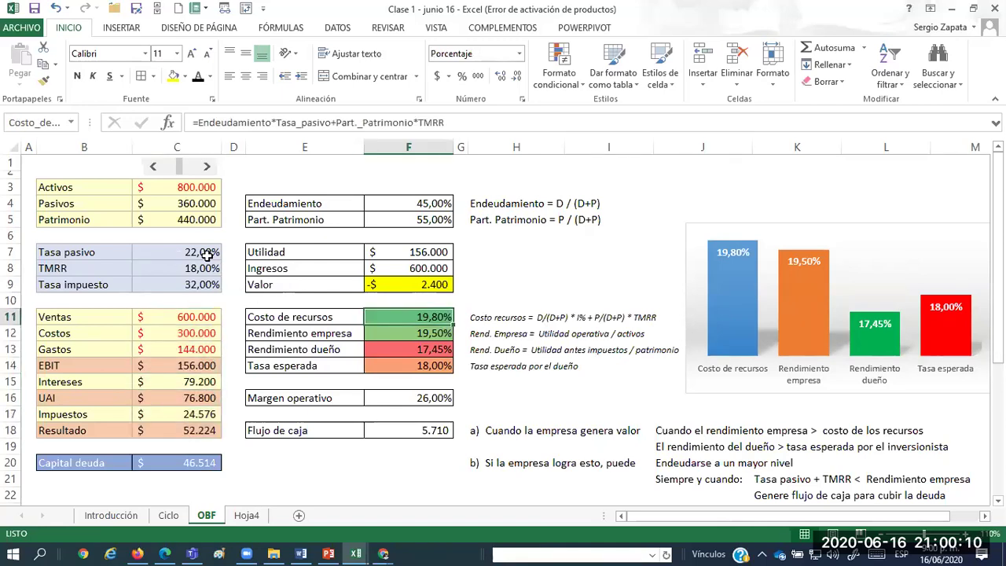
click(389, 346)
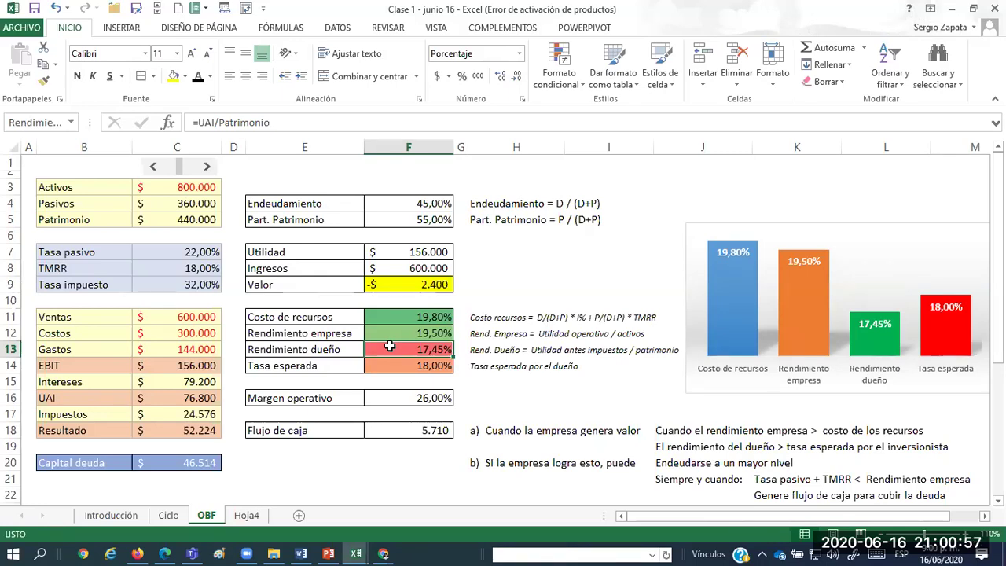
Move statement a) and its two conditions up one row so the block starts at H17.
drag(485, 428, 675, 447)
key(ctrl+x)
key(Up)
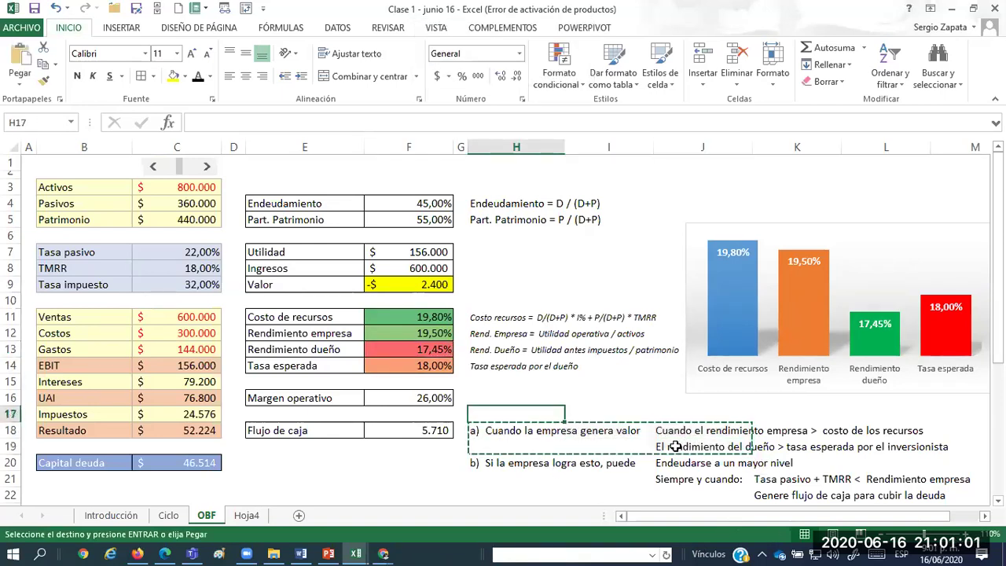
key(ctrl+v)
key(Down)
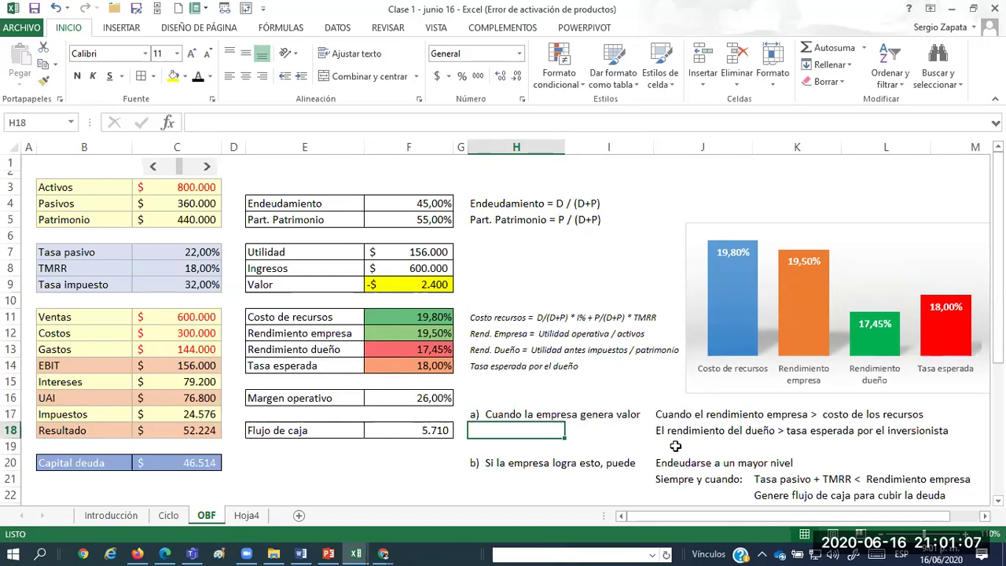
Set Tasa pasivo in C7 to 15% and review statement a) with its first condition.
click(188, 252)
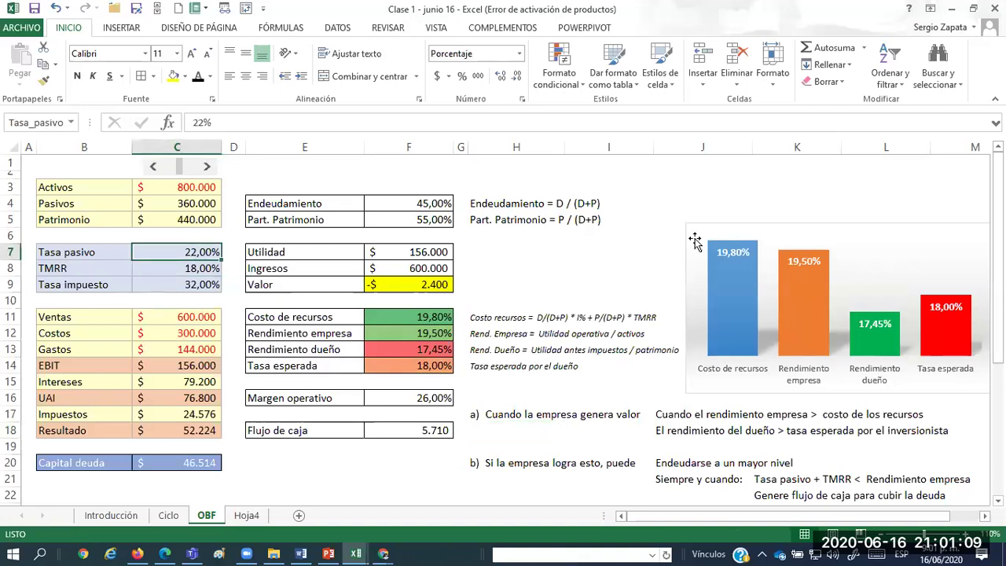
text(14)
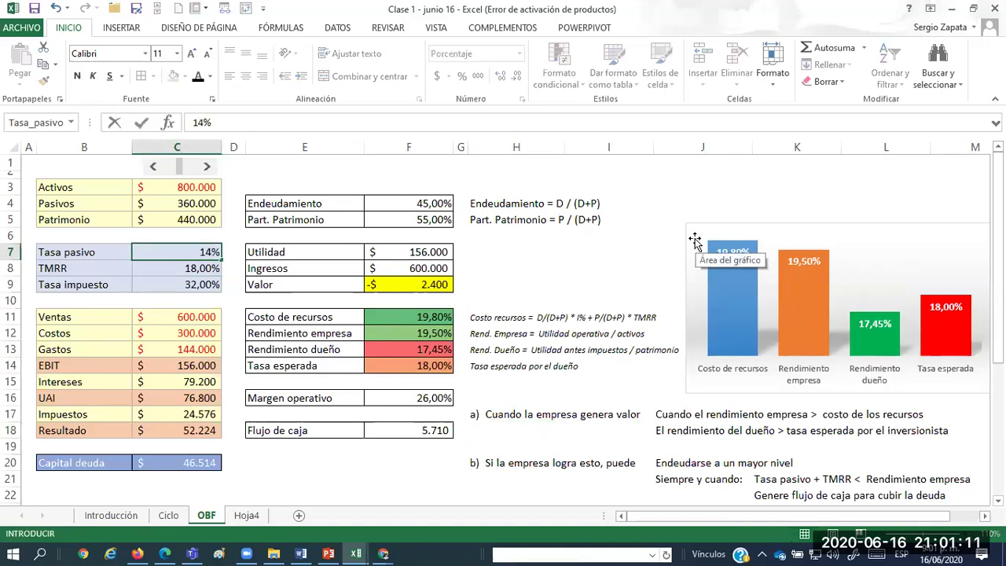
key(BackSpace)
text(5)
key(Return)
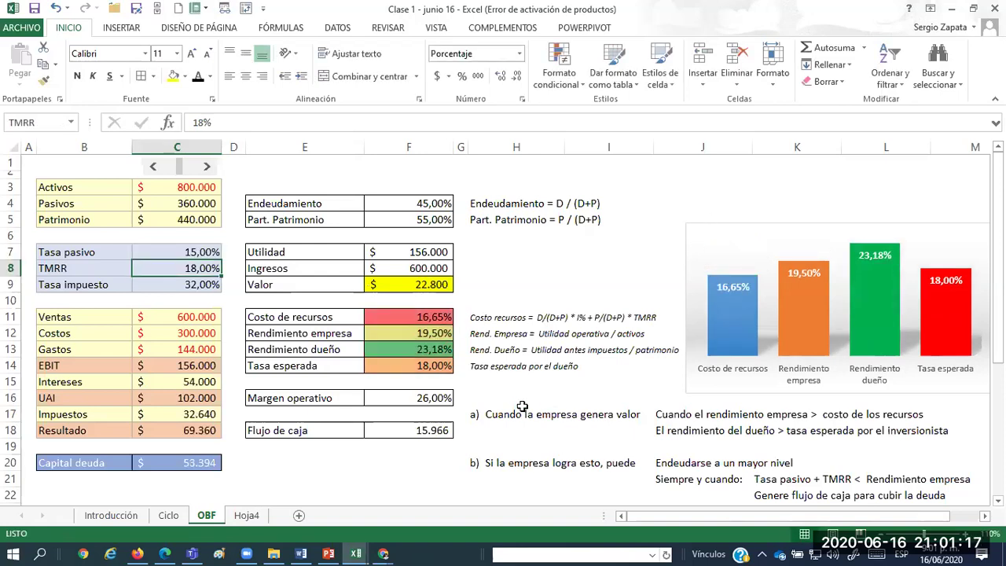
click(486, 411)
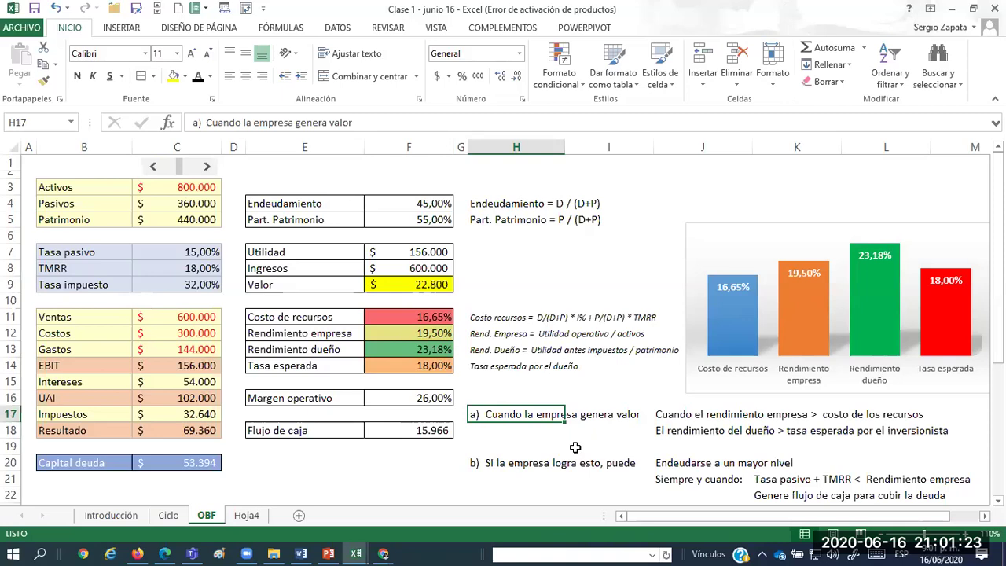
click(704, 417)
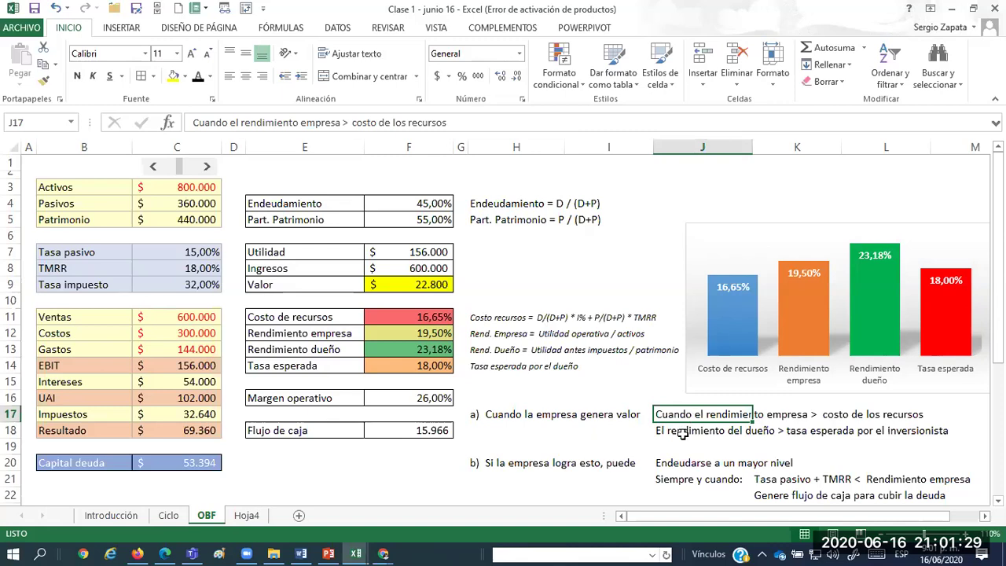
Enter the label "Utilidad esperada dueño" in E20 and autofit column E to it.
click(276, 458)
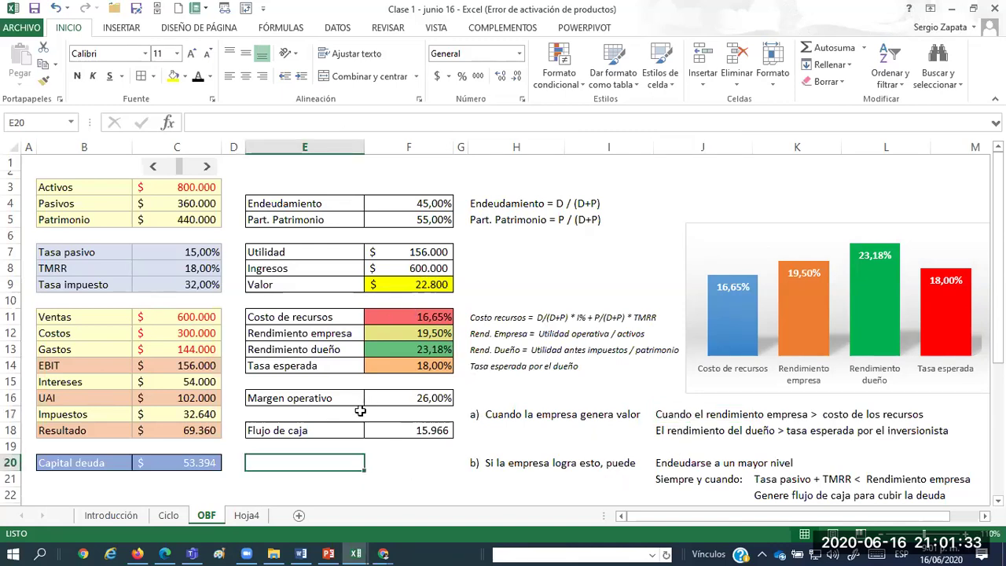
text(Uti)
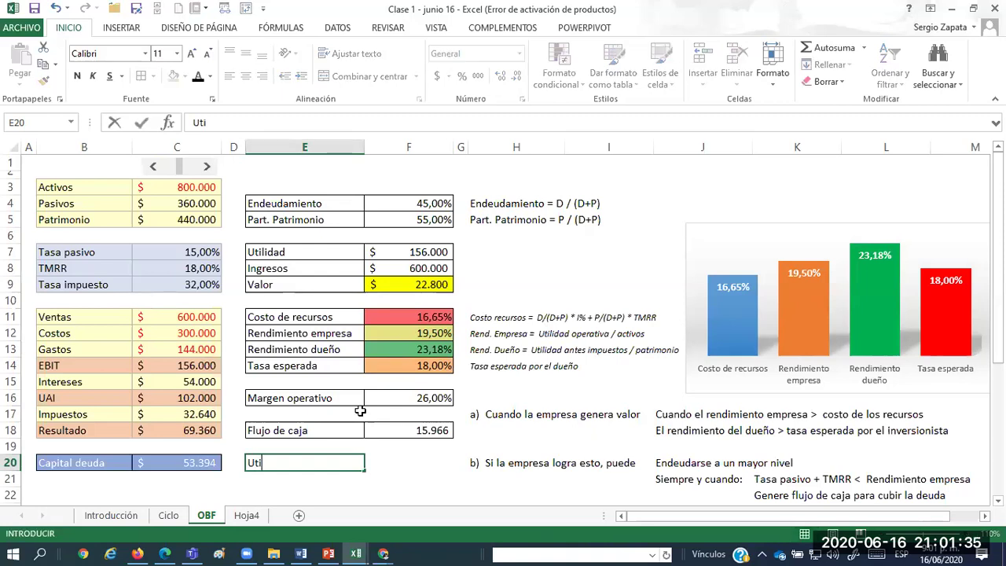
text(lidad esperada dueño)
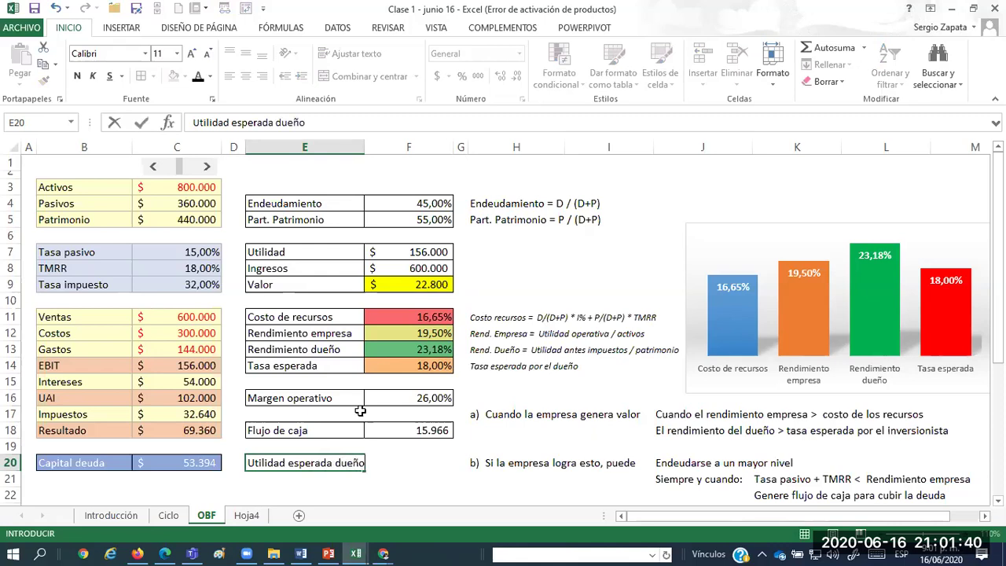
key(Return)
key(Up)
key(alt+o)
key(c)
key(a)
key(Right)
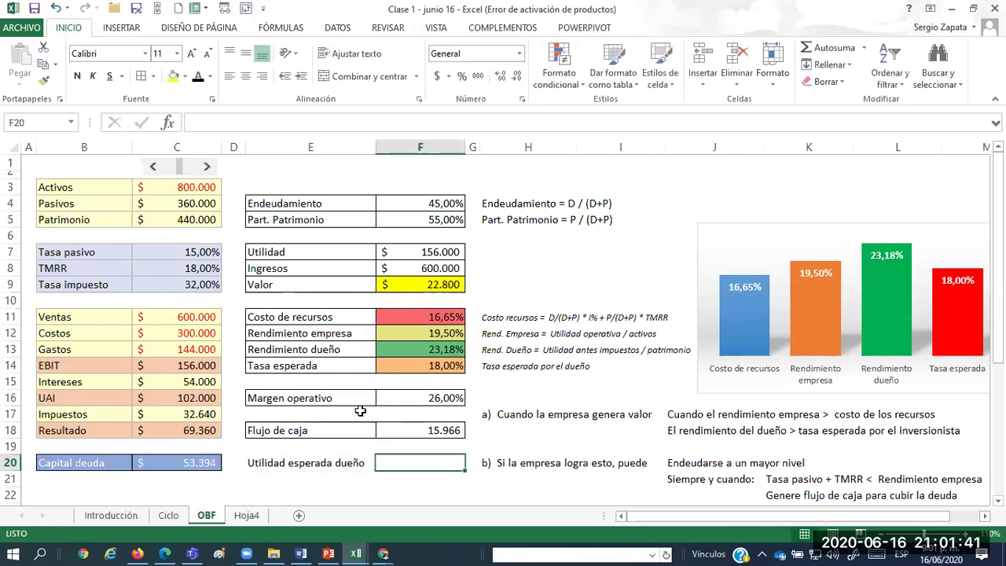
Calculate the owner's expected profit in F20 with the formula =TMRR*Patrimonio.
text(=TMRR*)
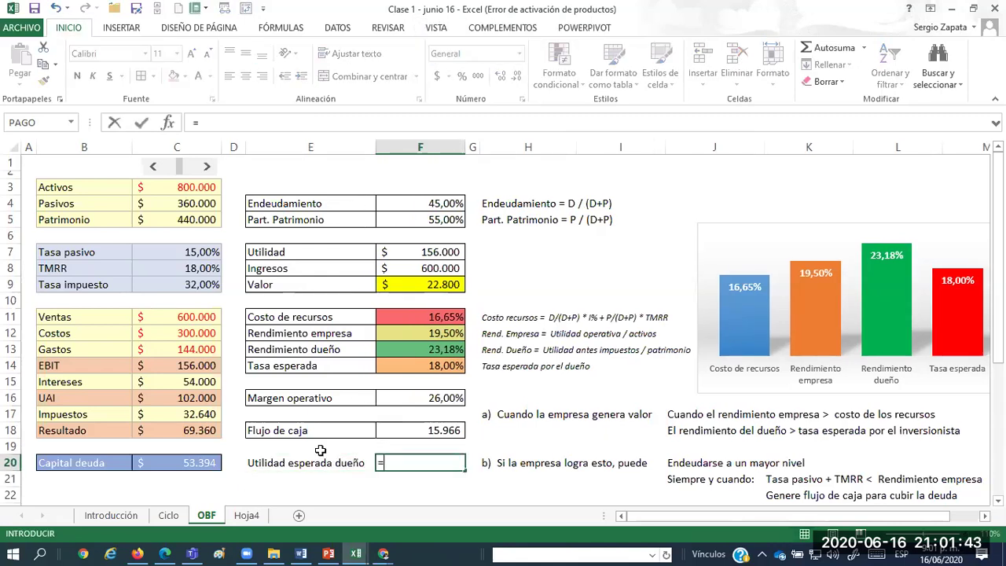
click(193, 268)
text(*)
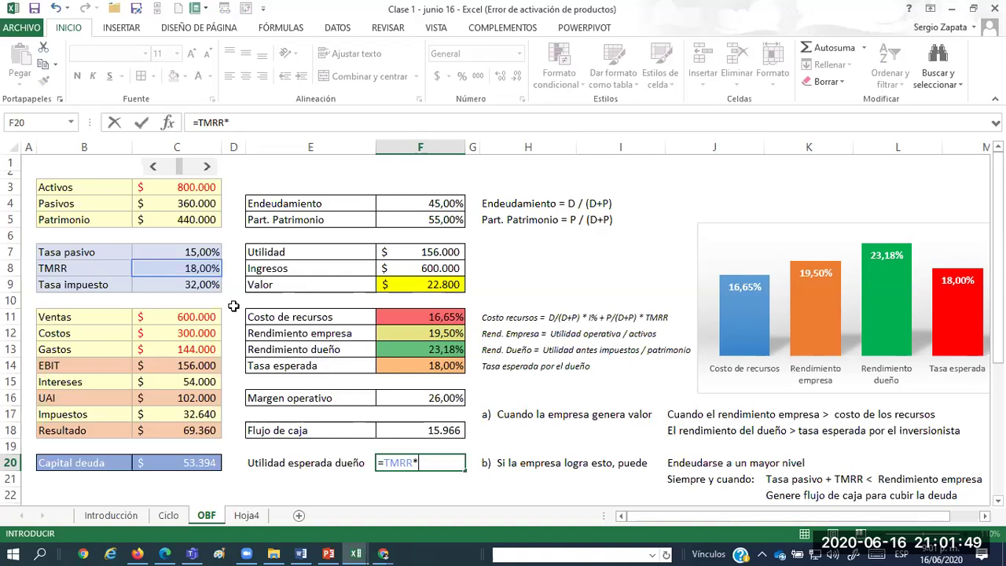
click(196, 219)
key(ctrl+Return)
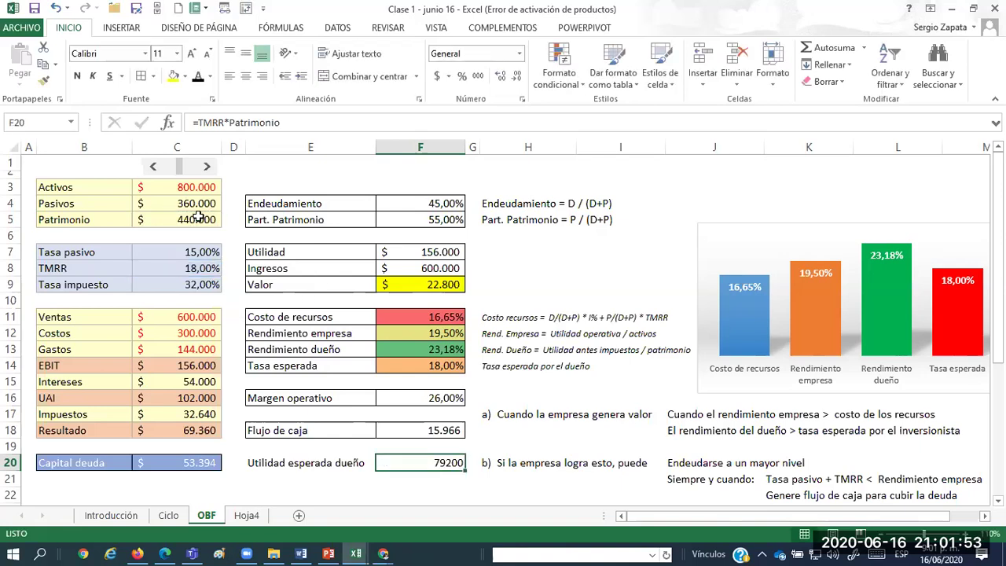
Apply the accounting number format to F20 and add borders around E20:F20.
click(437, 77)
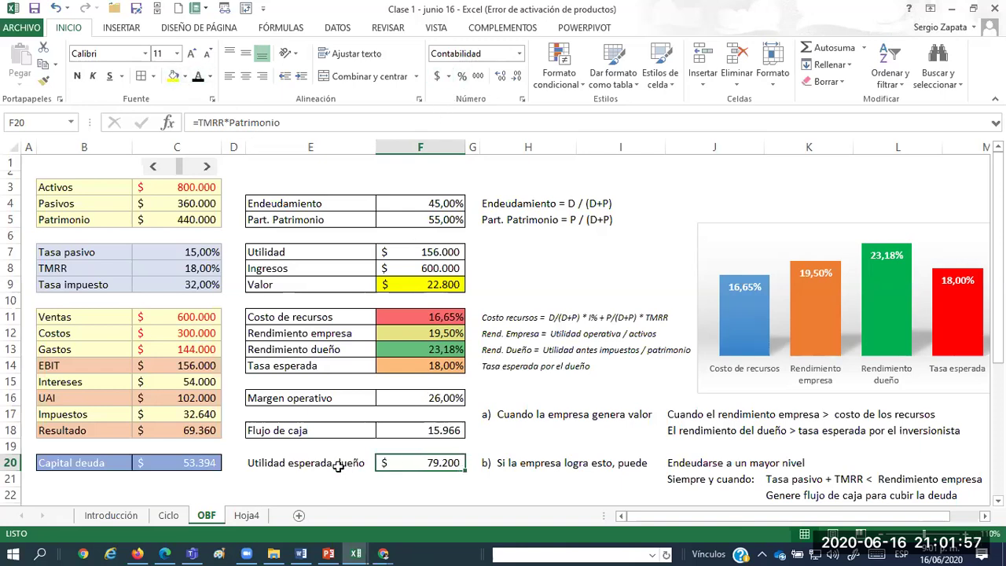
drag(338, 466, 424, 464)
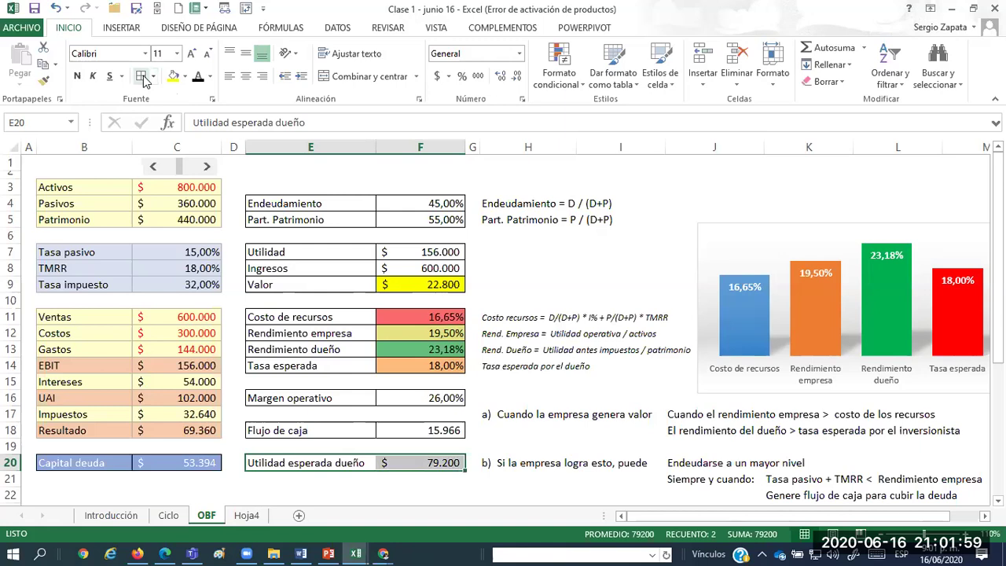
Enter the label "Diferencia dueño" in E21, directly below the expected owner's profit.
click(318, 482)
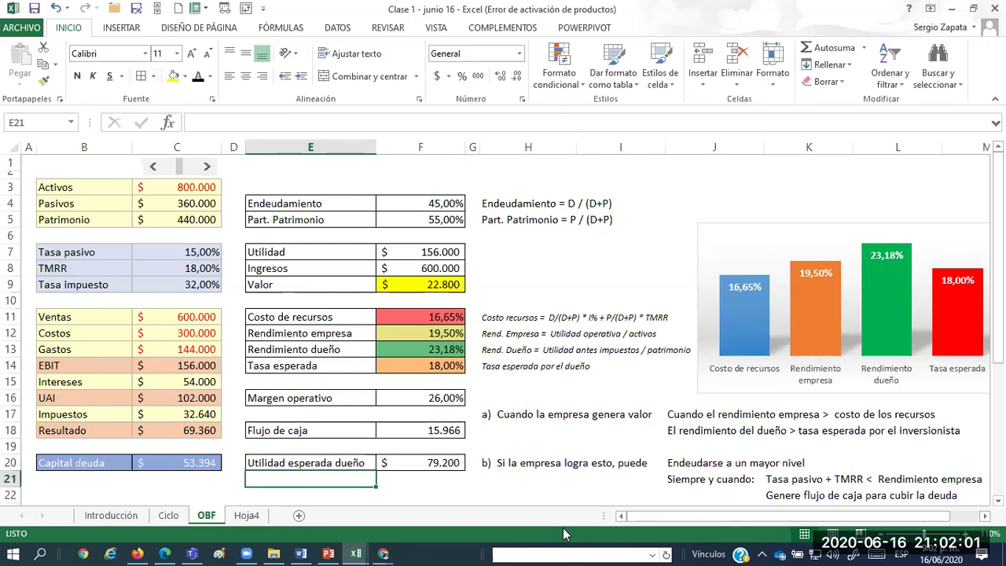
text(Diferen)
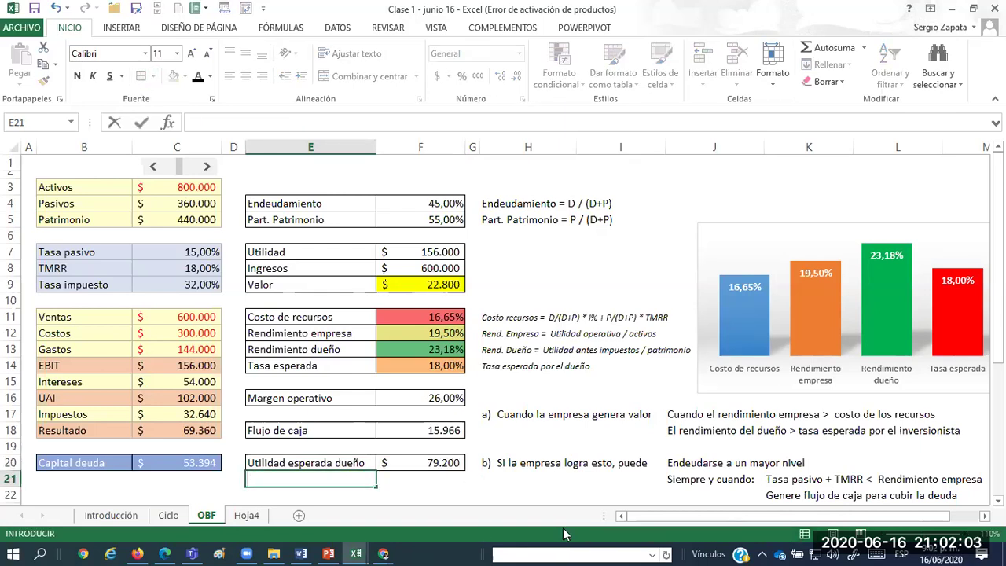
text(cia dueño)
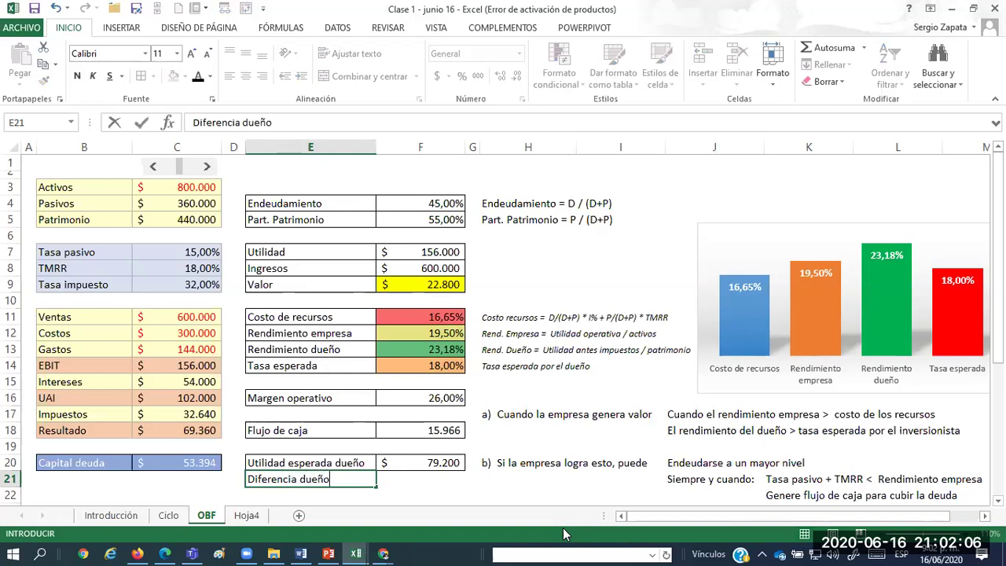
key(Tab)
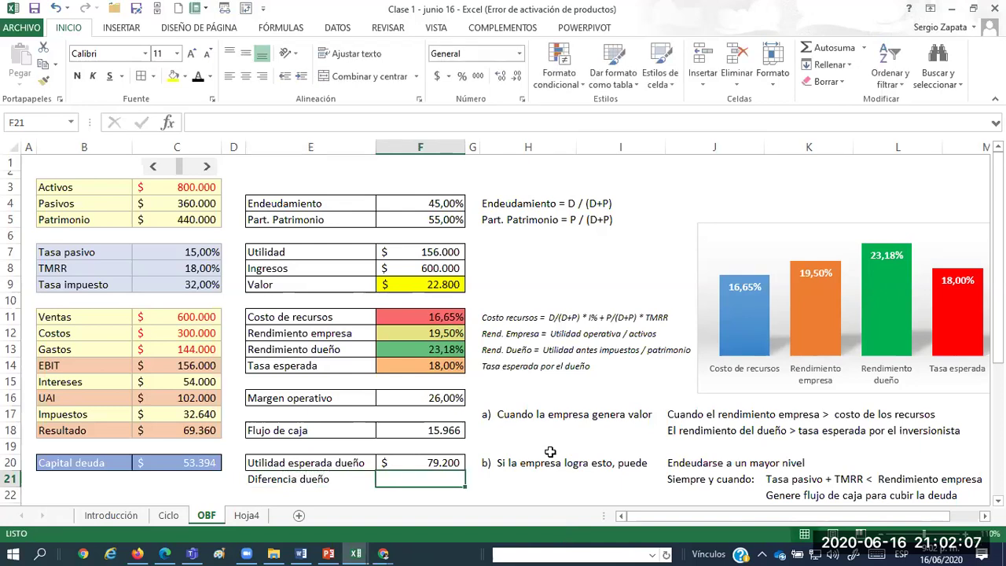
Add borders around E21:F21 and apply the accounting number format to F21.
drag(323, 483, 416, 481)
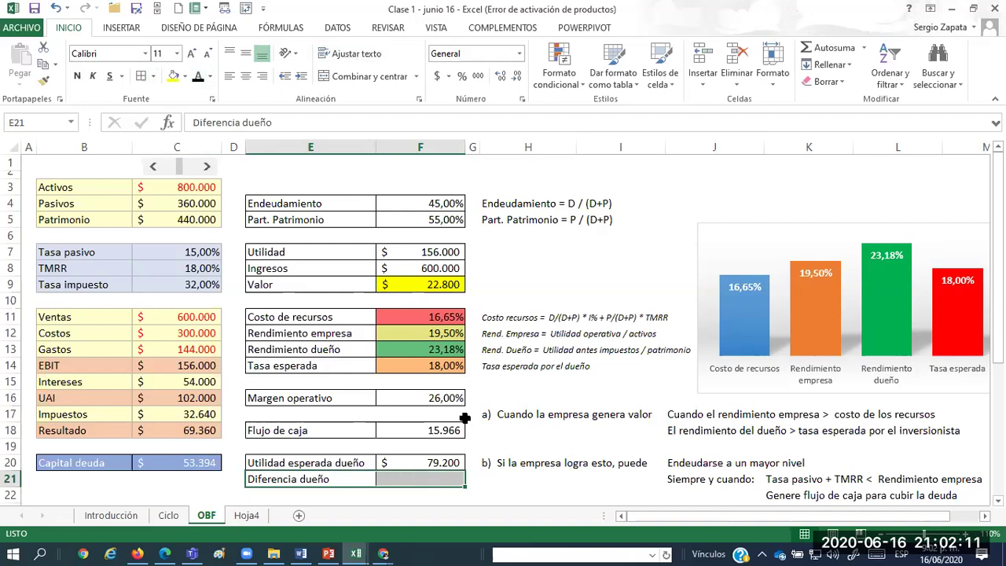
click(421, 475)
click(438, 77)
Inspect the Rendimiento dueño formula in F13 by tracing its precedents, and remove the arrows.
click(431, 345)
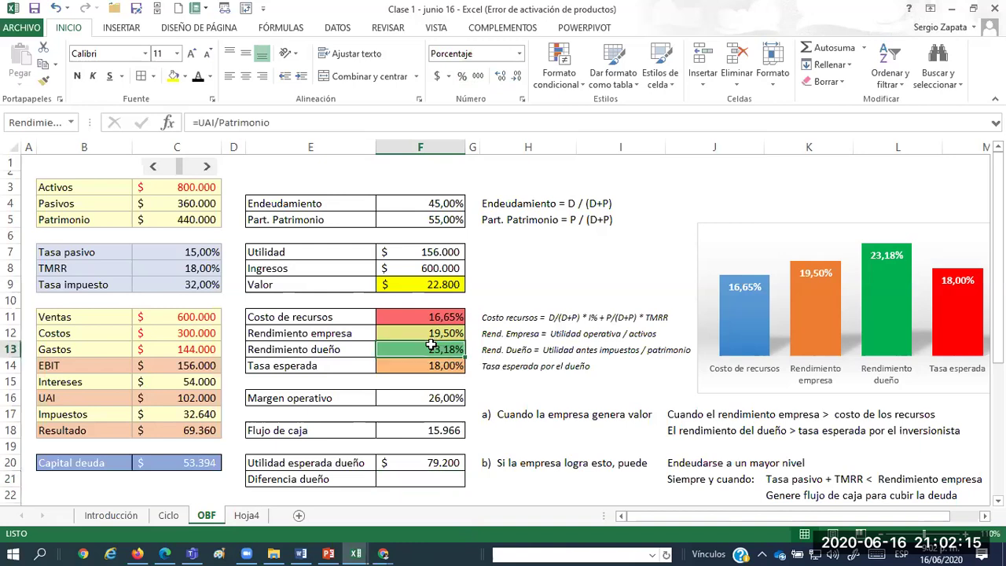
double_click(431, 346)
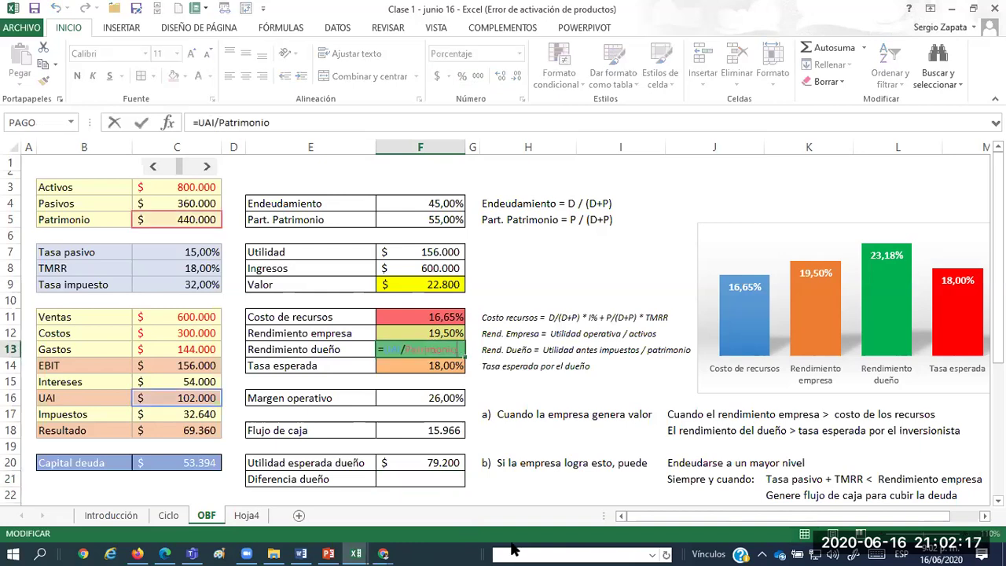
key(Escape)
click(417, 476)
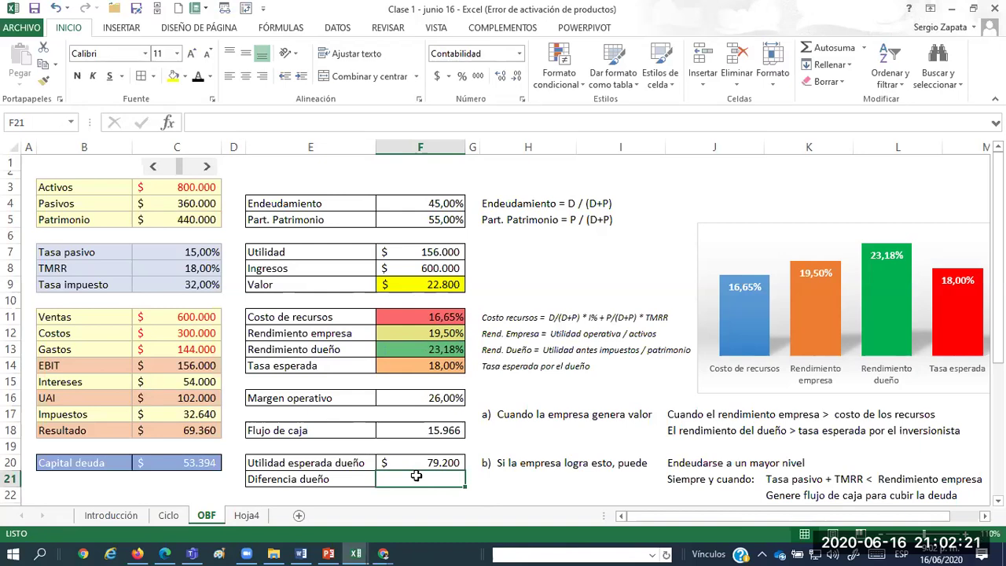
click(393, 346)
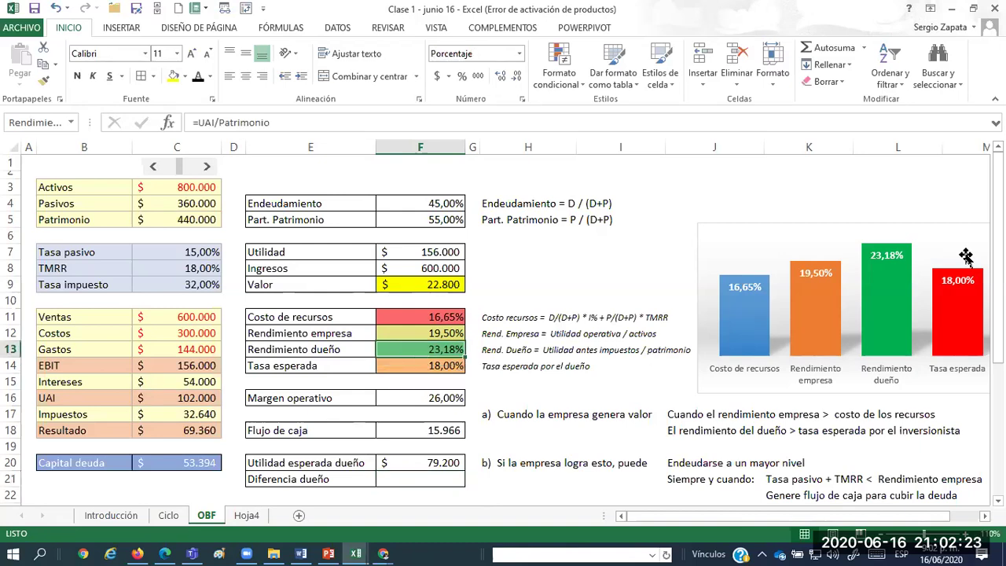
click(277, 27)
click(593, 52)
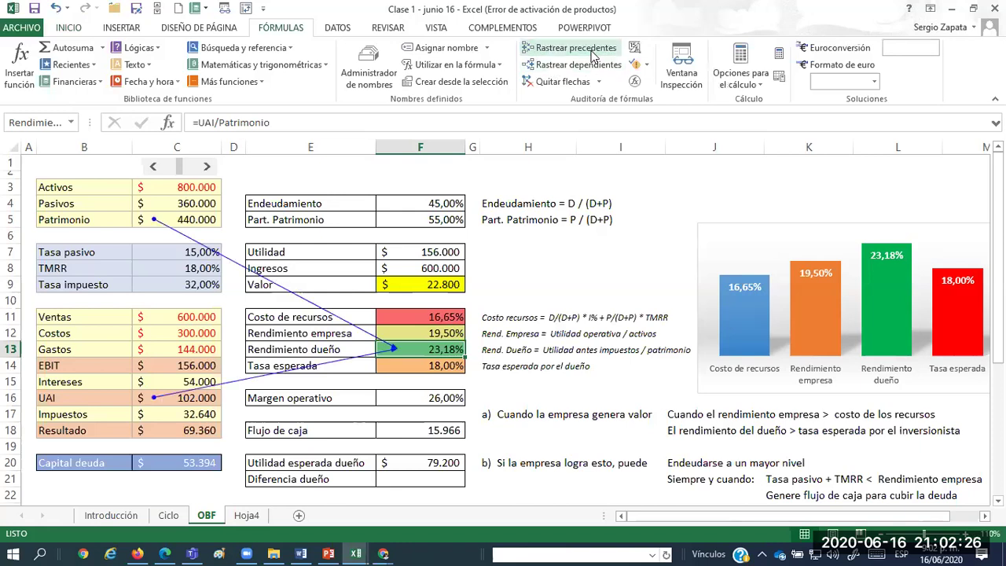
click(564, 83)
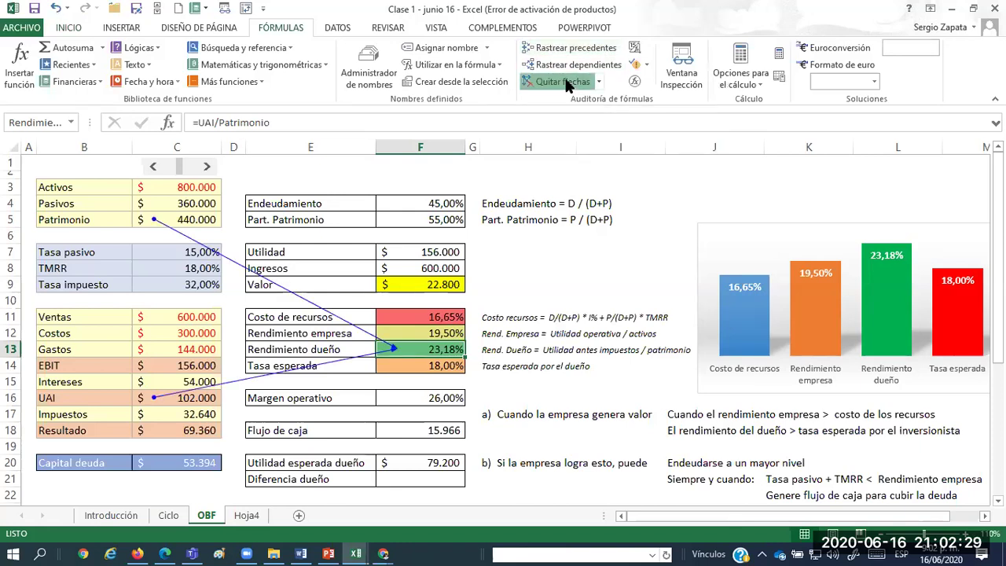
Calculate the owner's difference in F21 with the formula =UAI-F20.
click(435, 481)
text(=)
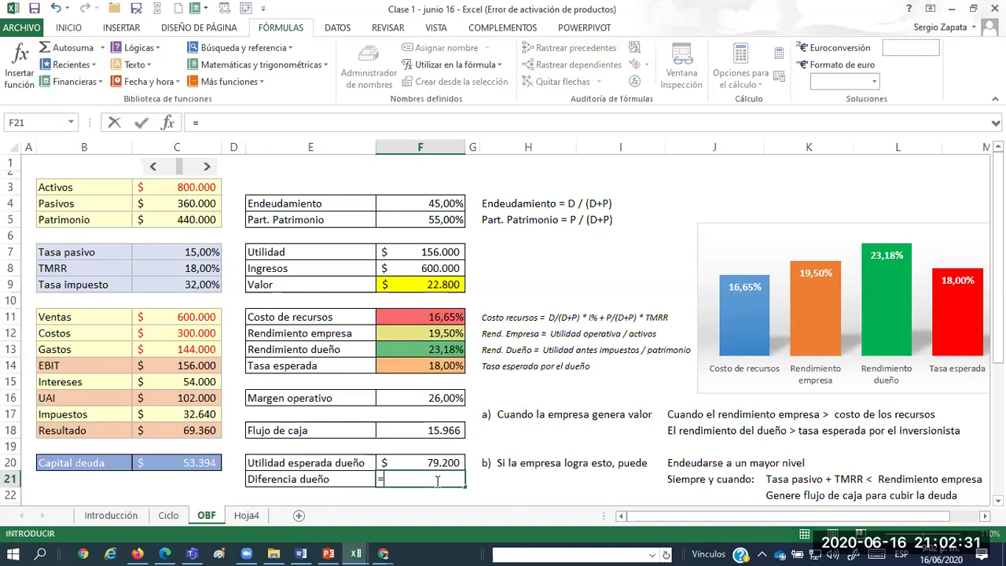
click(183, 398)
text(-)
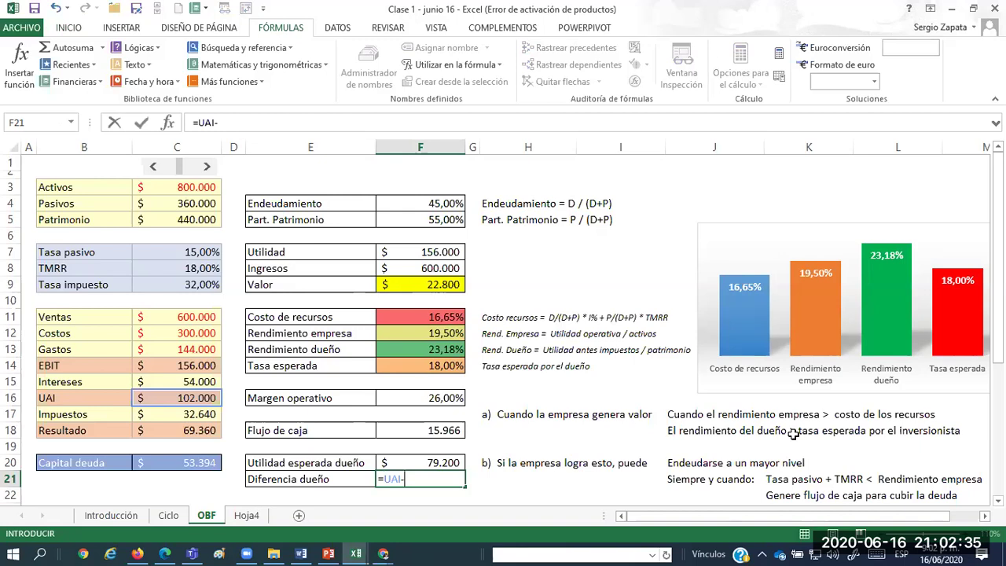
key(Up)
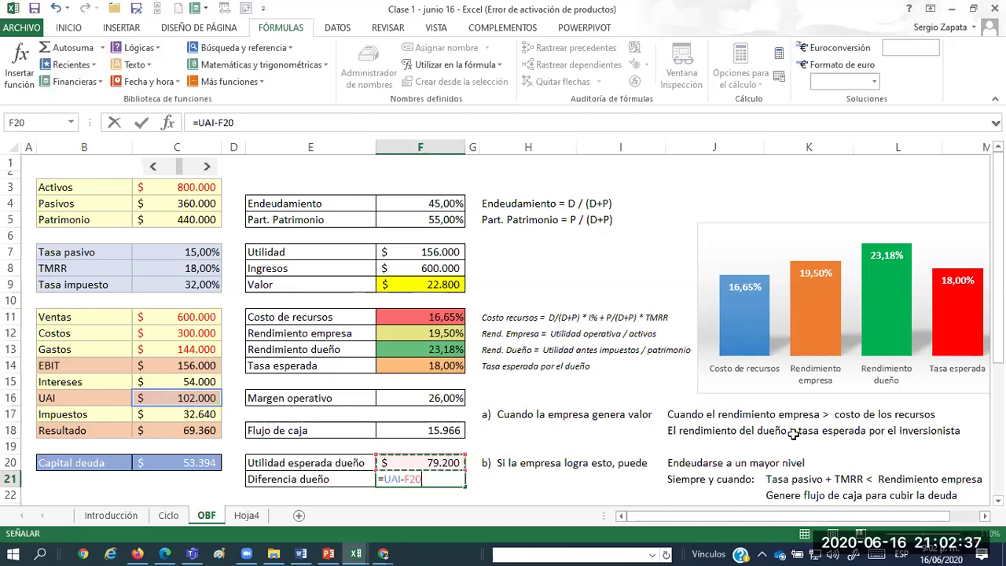
key(ctrl+Return)
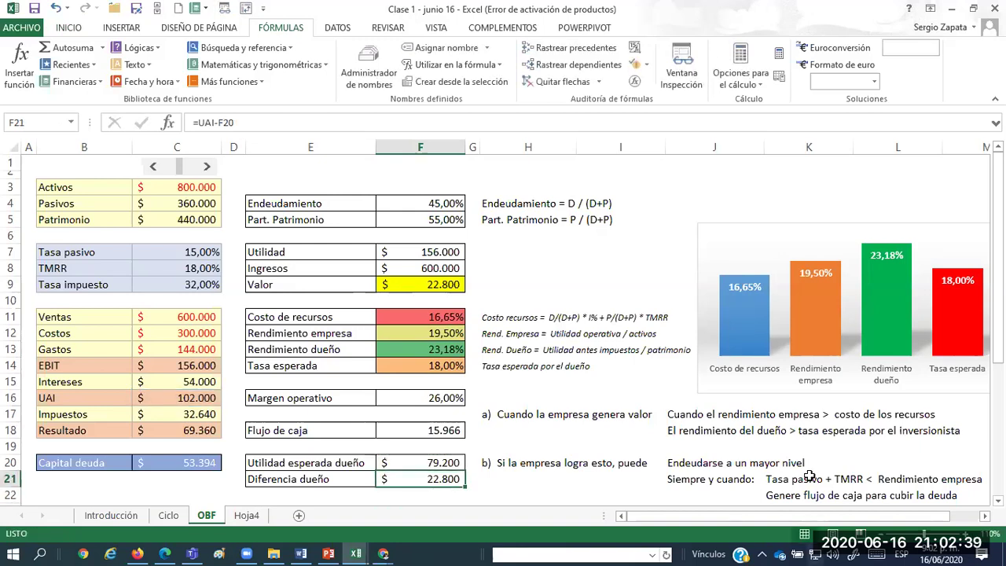
Fill F21 with yellow and compare it with the Valor formula in F9.
click(69, 29)
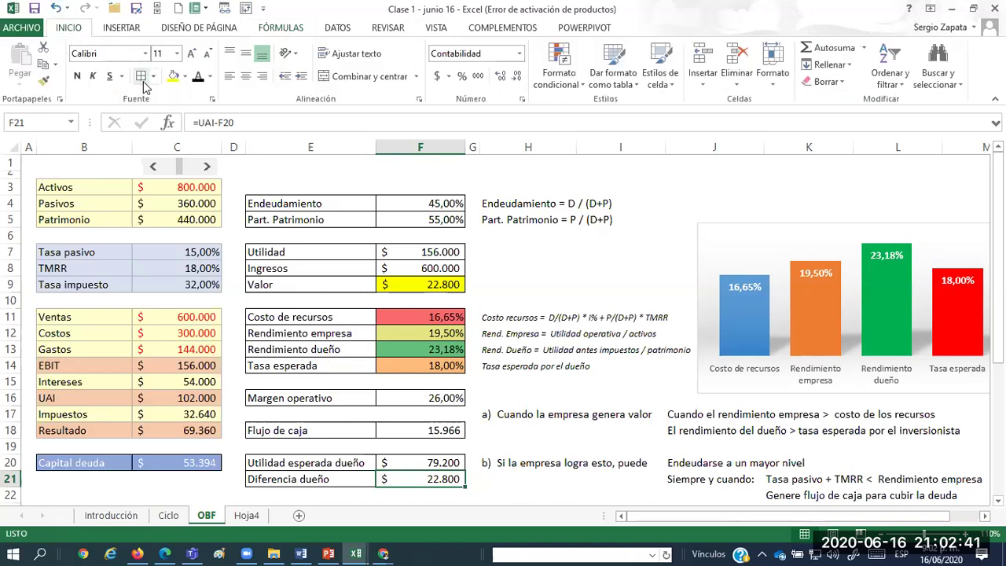
click(174, 77)
click(409, 381)
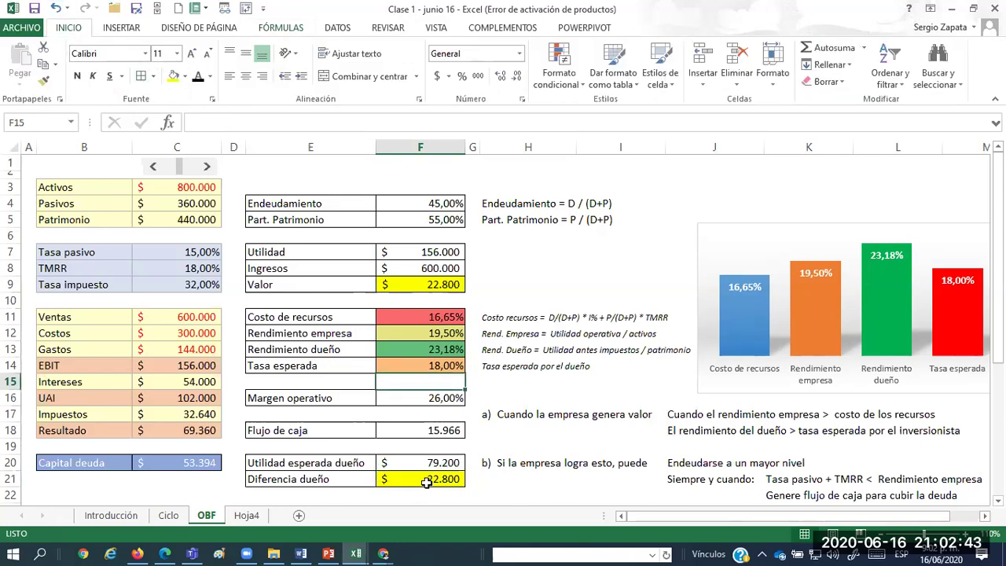
click(444, 285)
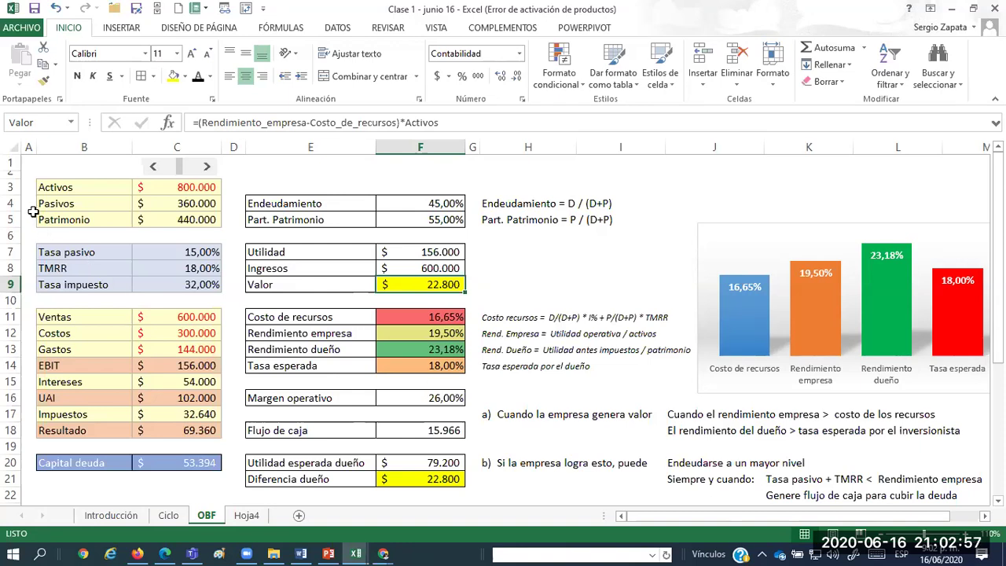
Narrow the empty spacer columns A, G and D so the chart fits on the sheet.
drag(29, 147, 24, 147)
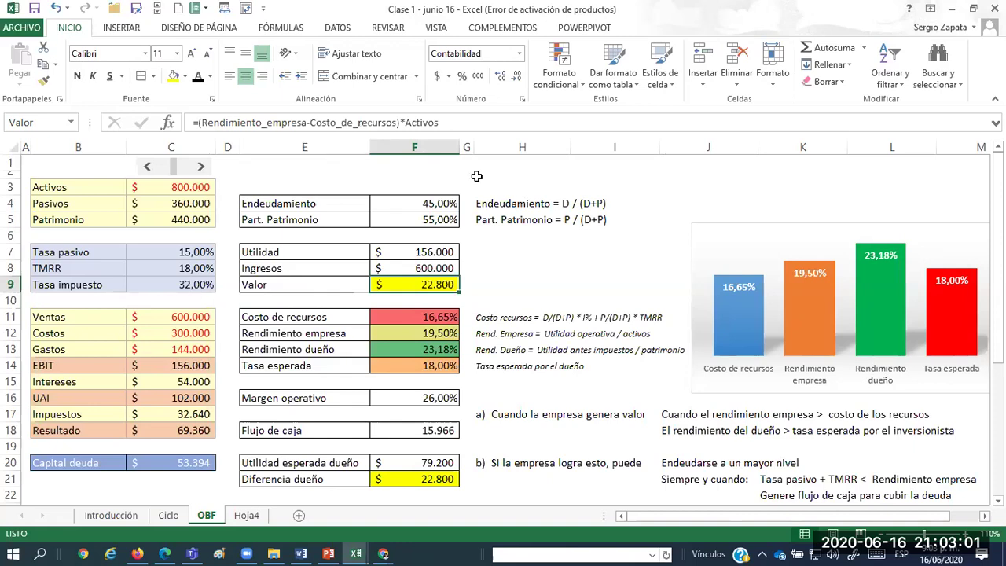
drag(472, 149, 472, 149)
drag(467, 150, 467, 151)
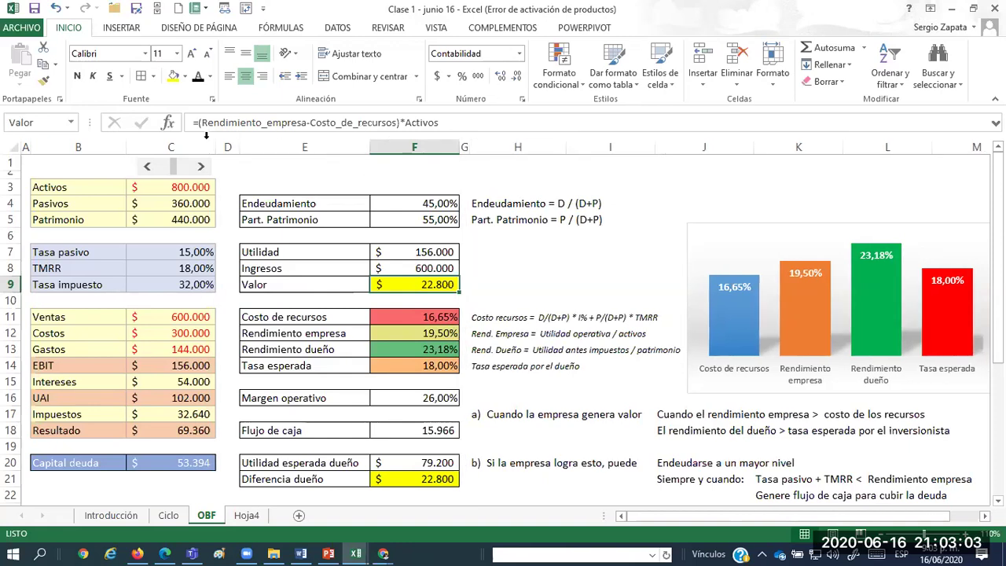
drag(239, 147, 219, 147)
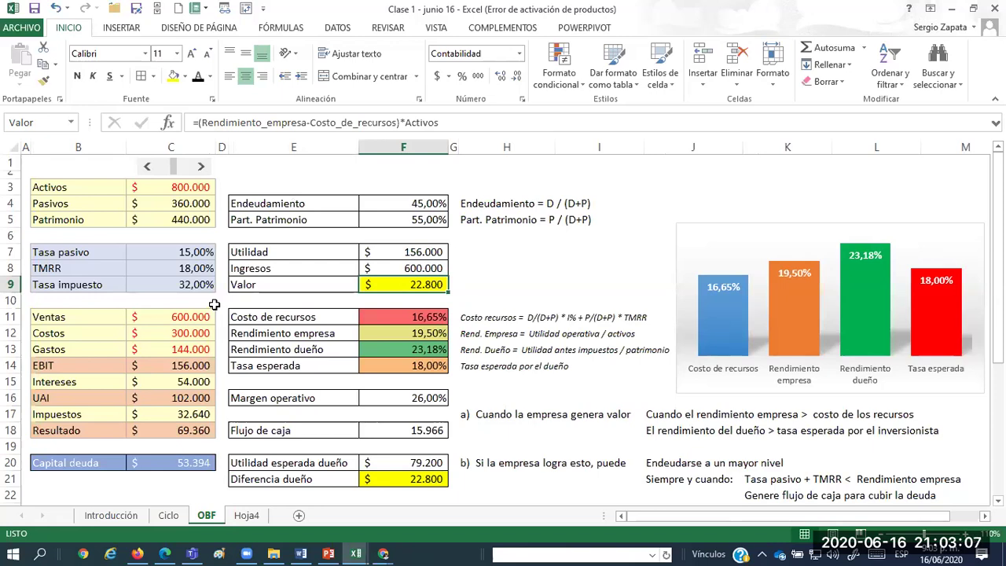
click(236, 327)
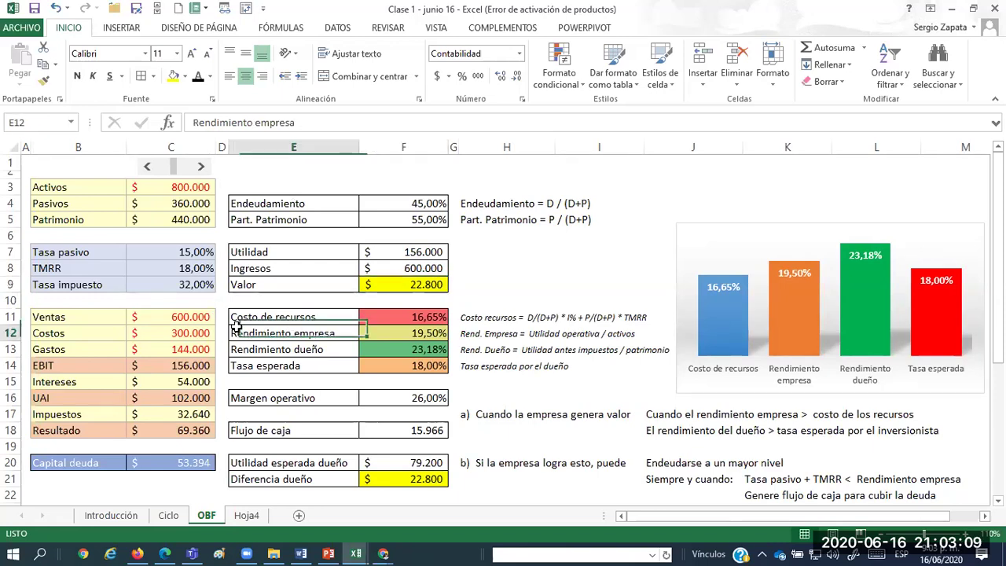
Lower Endeudamiento to 30% with the scroll control above Activos and compare Valor with Diferencia dueño.
click(151, 168)
click(151, 168)
click(151, 168)
click(151, 168)
click(149, 168)
click(149, 169)
click(418, 285)
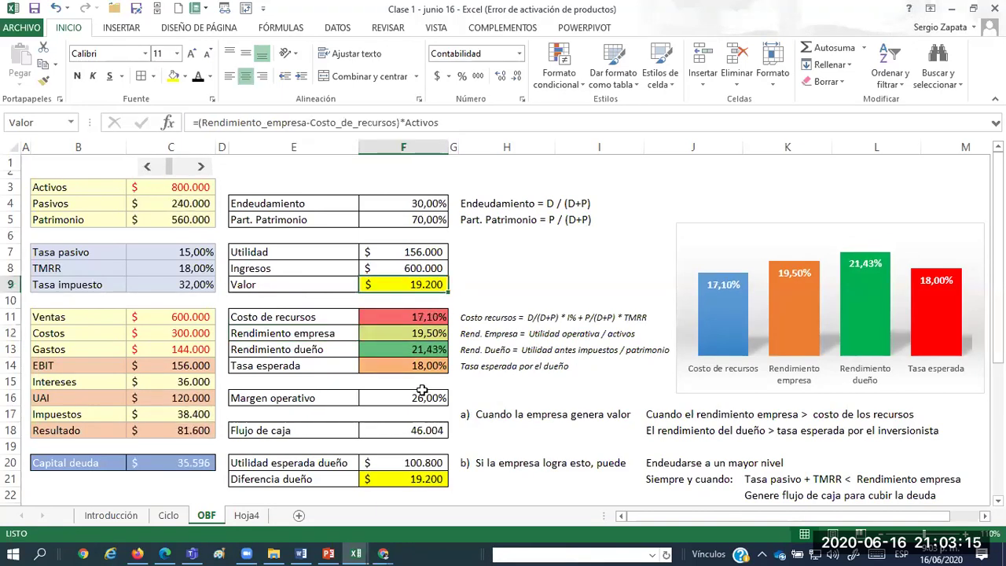
click(403, 485)
Lower Endeudamiento to 10% and set Tasa pasivo in C7 to 22%.
click(147, 167)
click(147, 167)
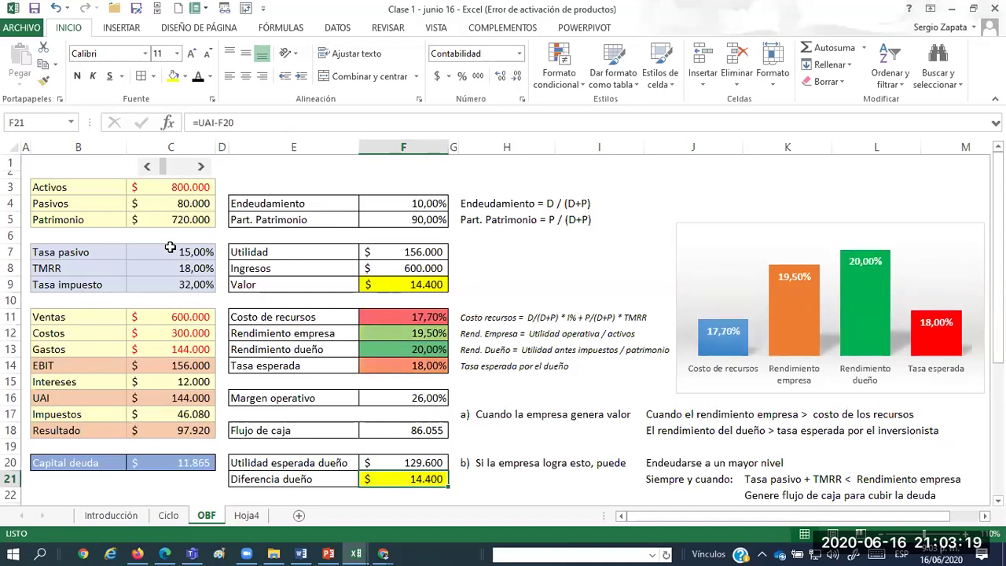
text(2)
key(Escape)
click(171, 247)
double_click(172, 248)
key(BackSpace)
key(BackSpace)
key(BackSpace)
text(22%)
key(Return)
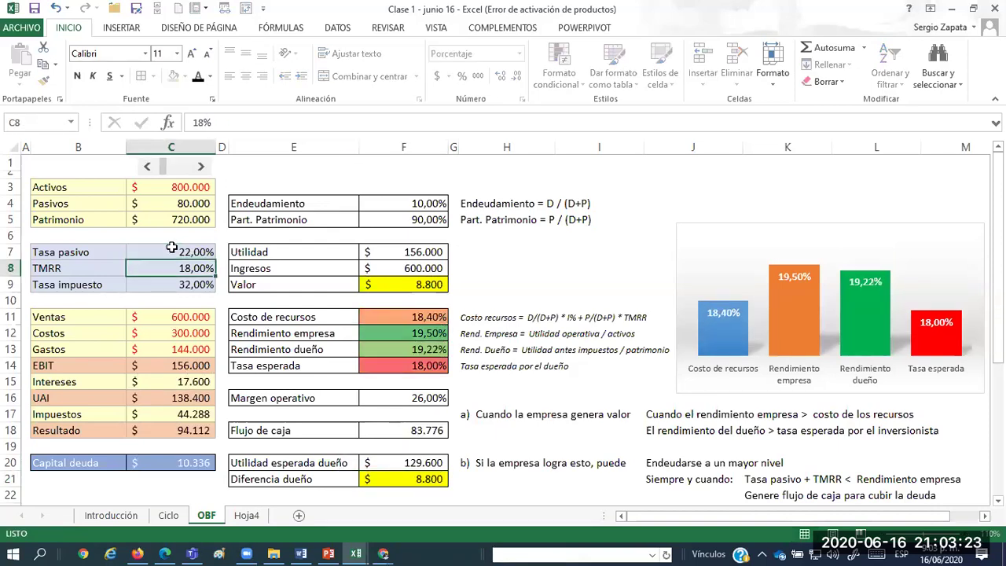
Raise Endeudamiento to 40% with the scroll control and check the effect on Valor and Diferencia dueño.
click(201, 169)
click(200, 169)
click(200, 169)
click(200, 169)
click(201, 169)
click(200, 169)
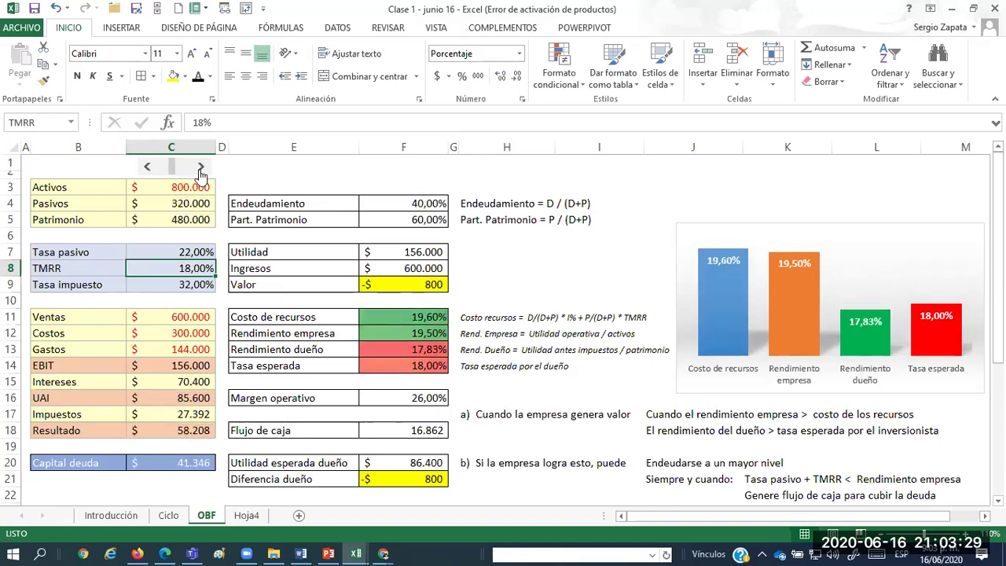
click(427, 271)
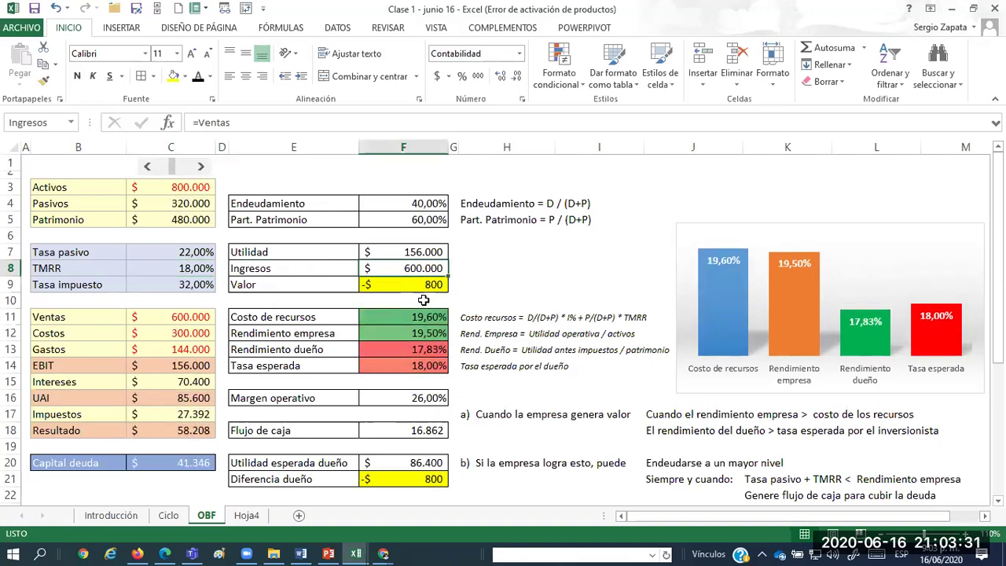
click(424, 448)
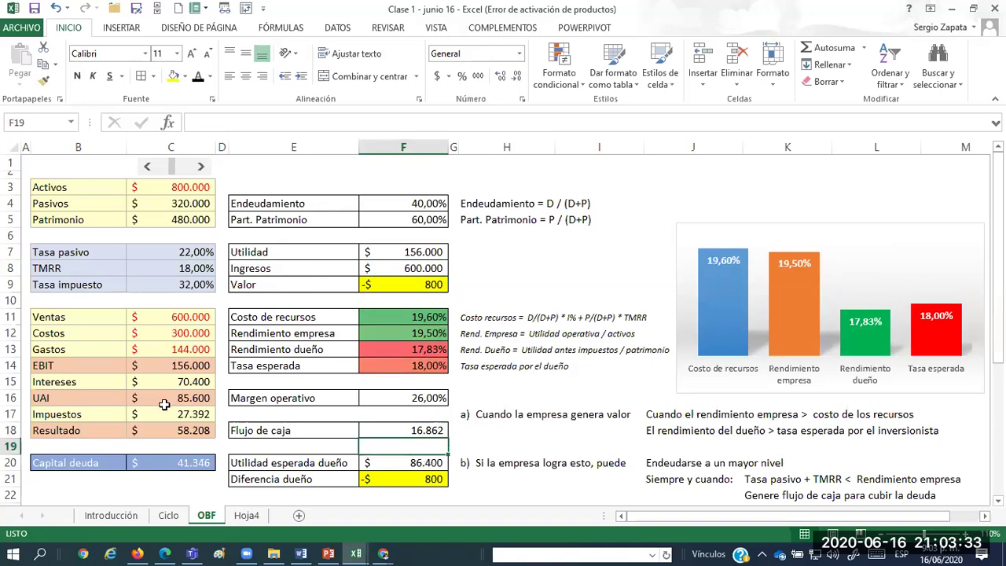
Set Tasa pasivo in C7 to 15%.
click(184, 252)
text(15)
key(Return)
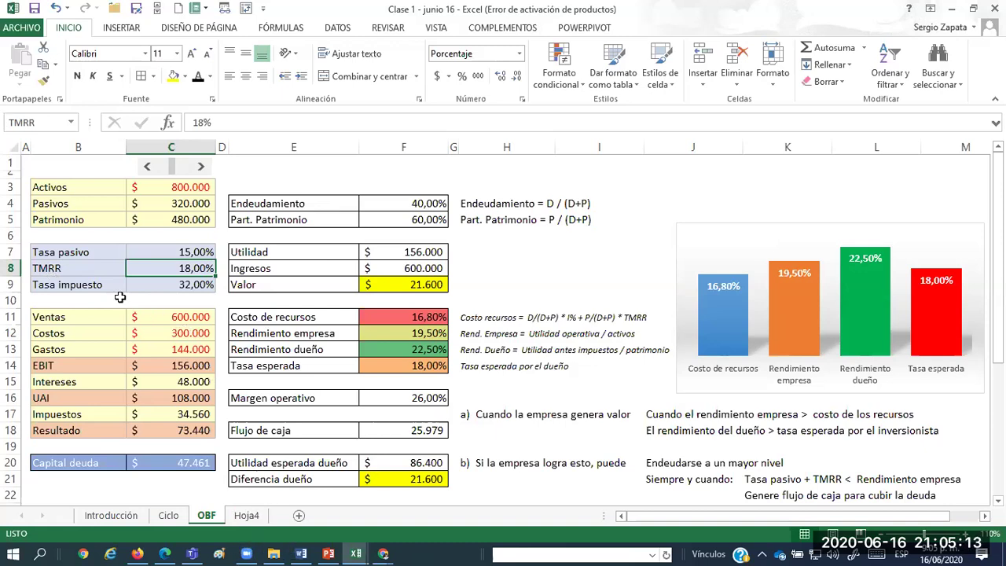
Copy the income statement B11:C18 from OBF into Hoja4 at C20 as values only, and apply the accounting number format.
drag(98, 317, 183, 431)
key(ctrl+c)
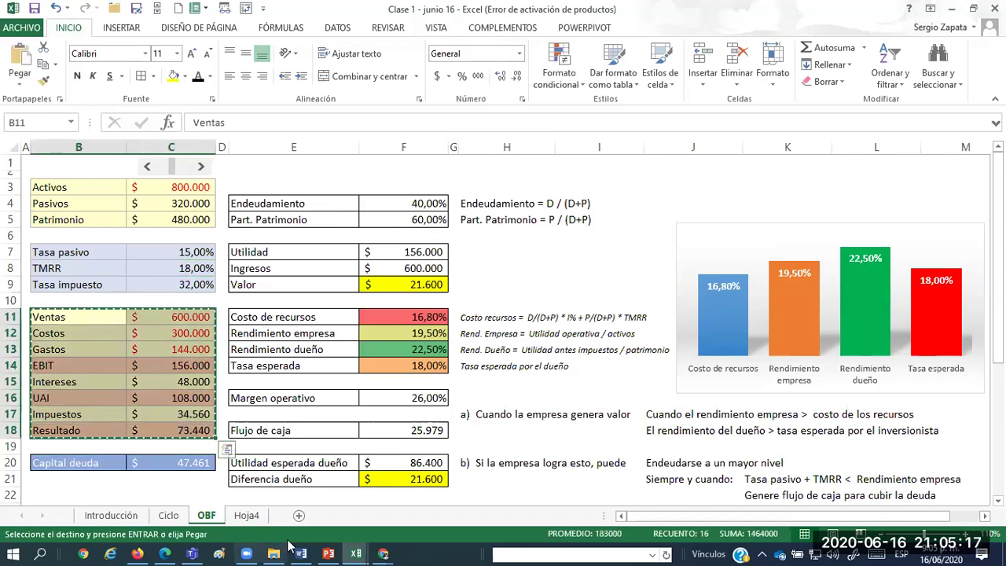
click(250, 516)
click(252, 451)
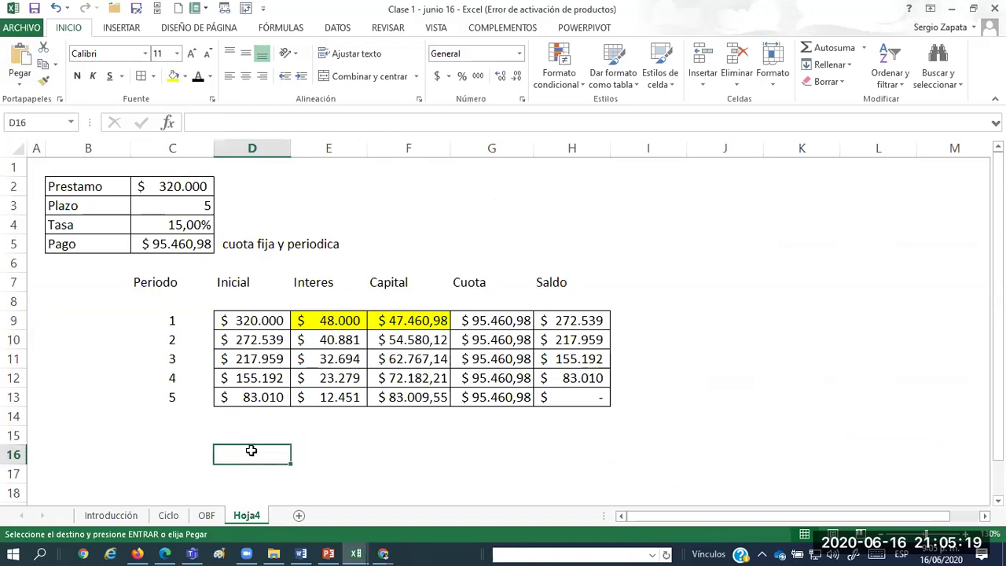
scroll(292, 443, down, 4)
click(145, 303)
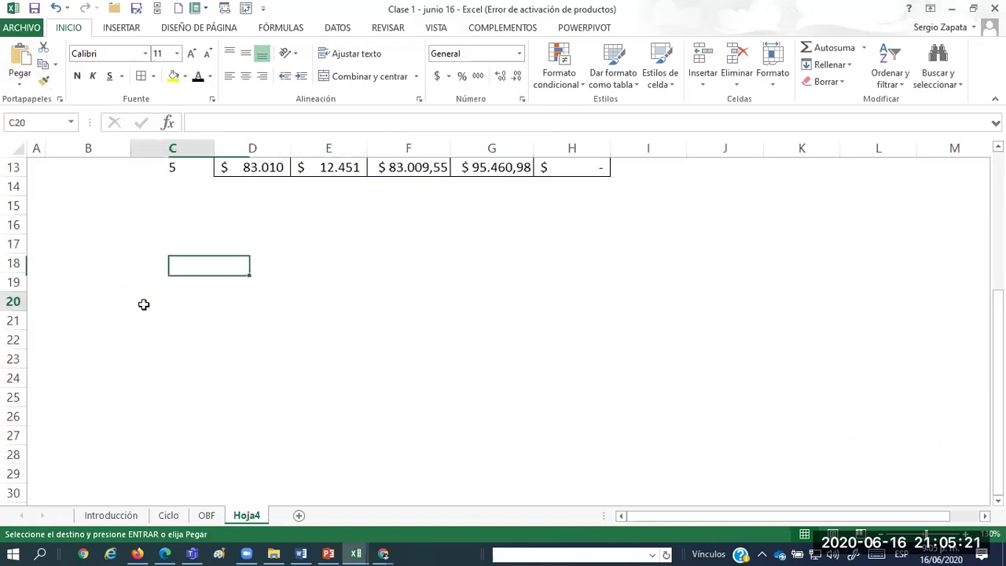
click(19, 84)
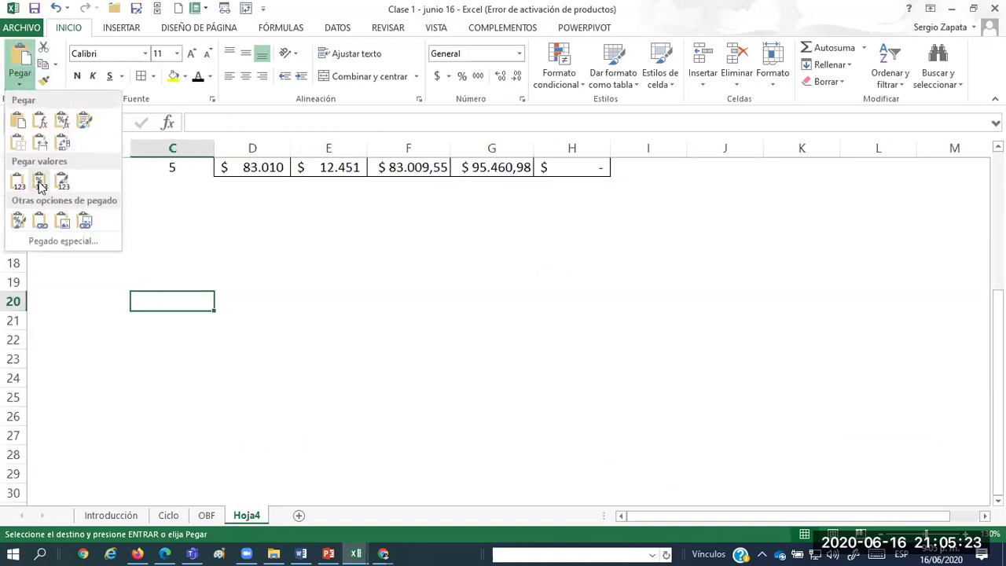
click(17, 187)
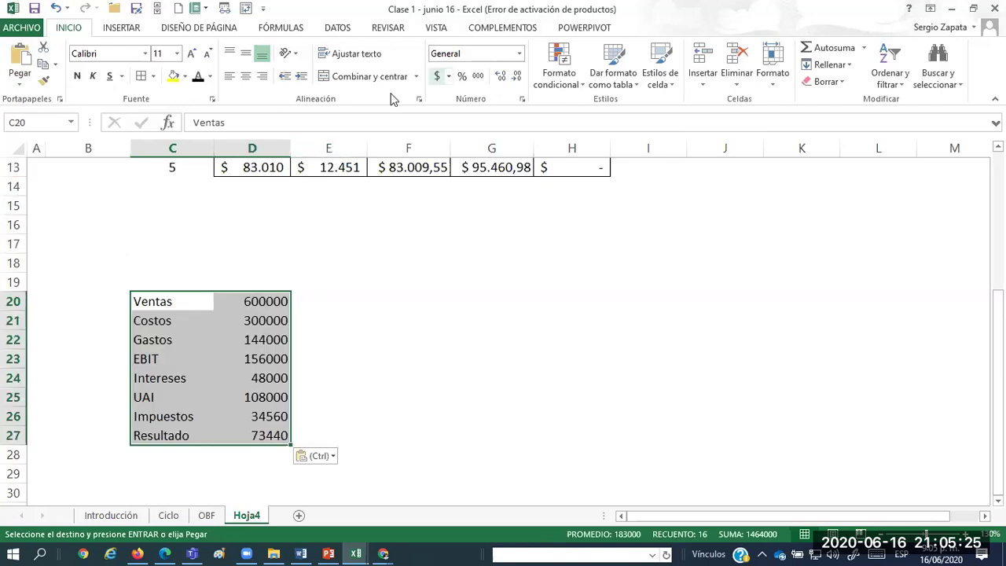
click(437, 76)
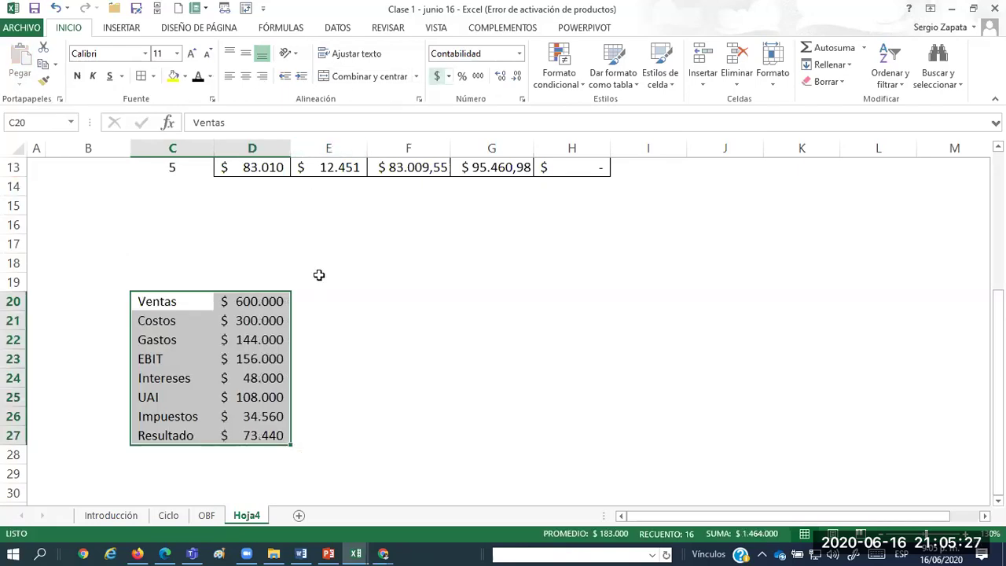
Calculate Costos as a share of Ventas in E21 with =+D21/D20 and format it as a percentage.
click(310, 320)
text(+)
key(Left)
text(/)
key(Up)
key(Left)
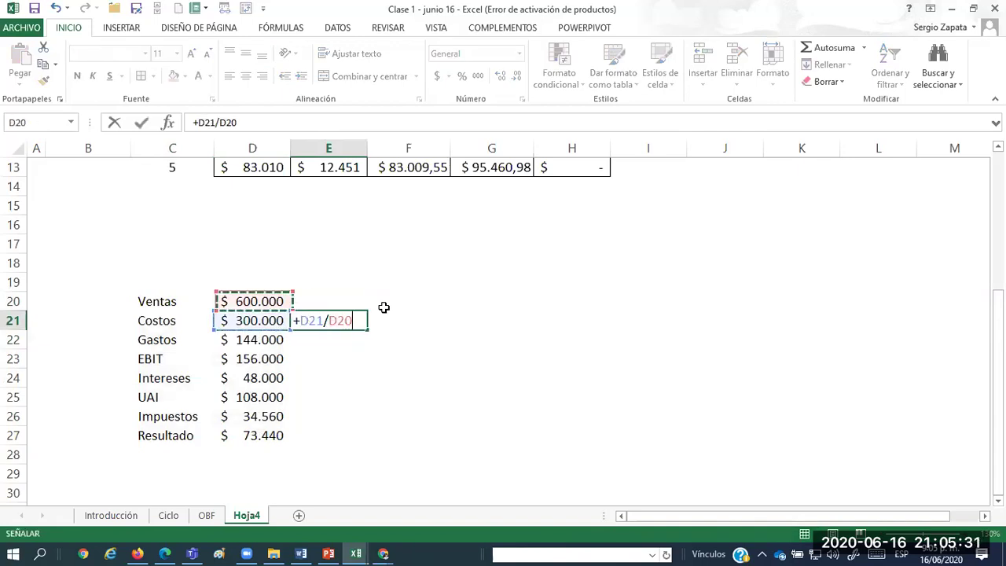
key(ctrl+Return)
click(462, 76)
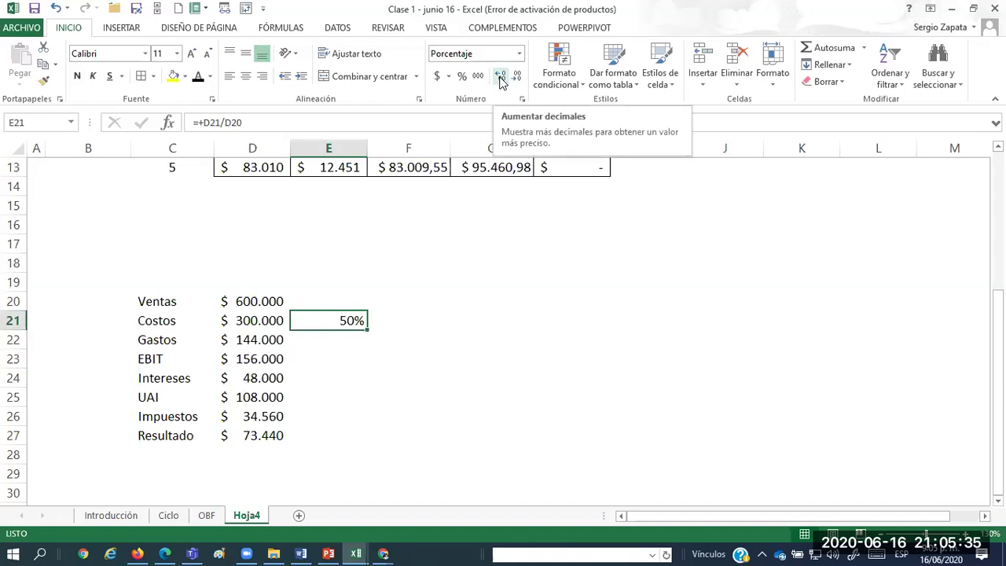
Move the Costos percentage from E21 to B21, beside its label.
key(ctrl+x)
key(Left)
key(Left)
key(Left)
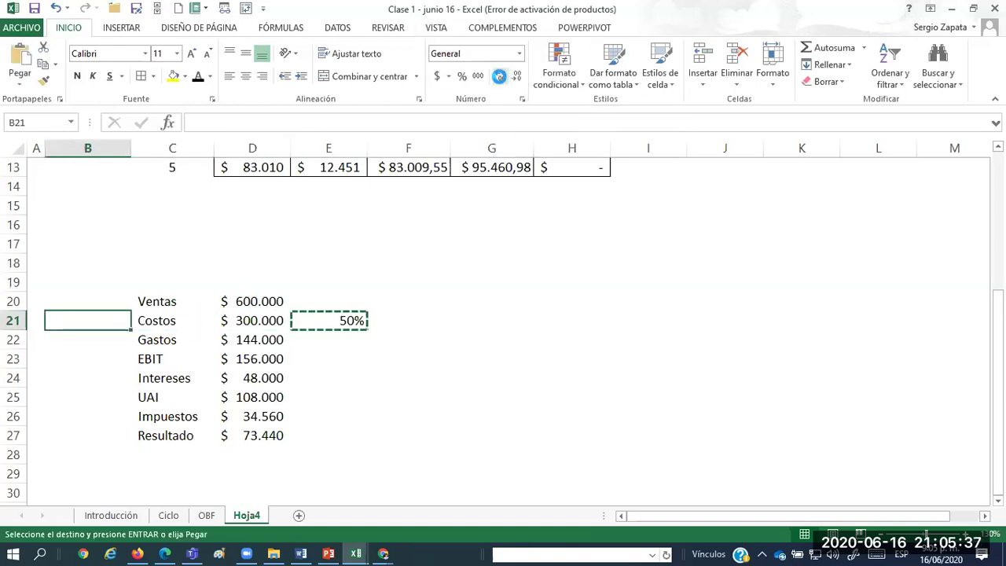
key(Return)
Calculate EBIT in D23 as Ventas minus Costos minus Gastos with +D20-D21-D22.
key(Right)
key(Right)
key(Down)
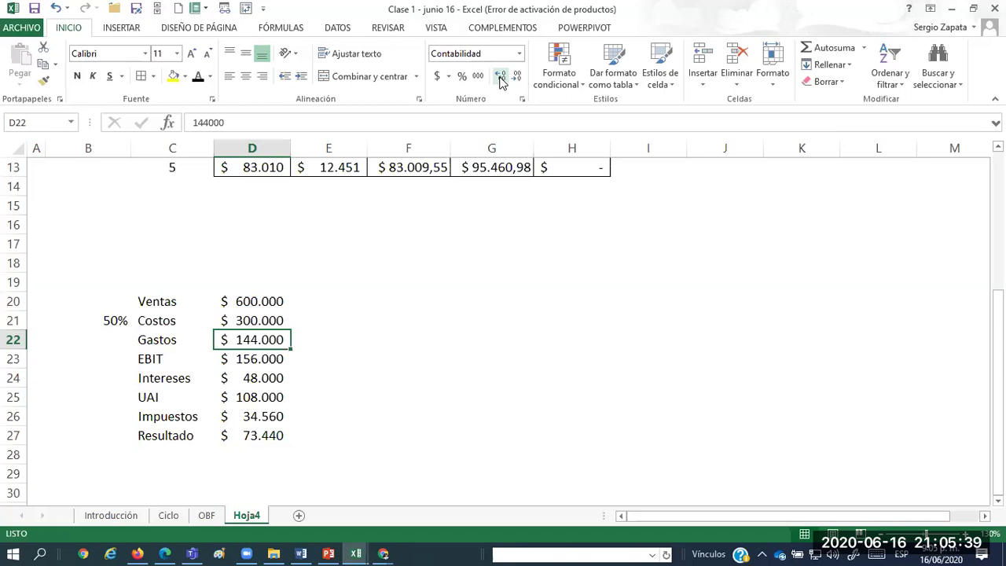
key(Down)
text(+)
key(Up)
key(Up)
key(Up)
text(-)
key(Up)
key(Up)
text(-)
key(Up)
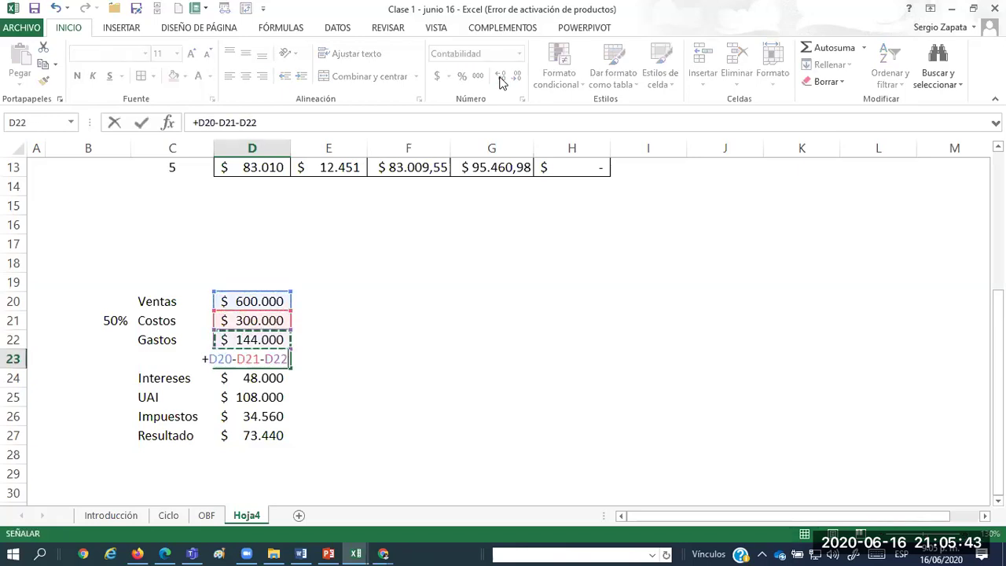
key(Return)
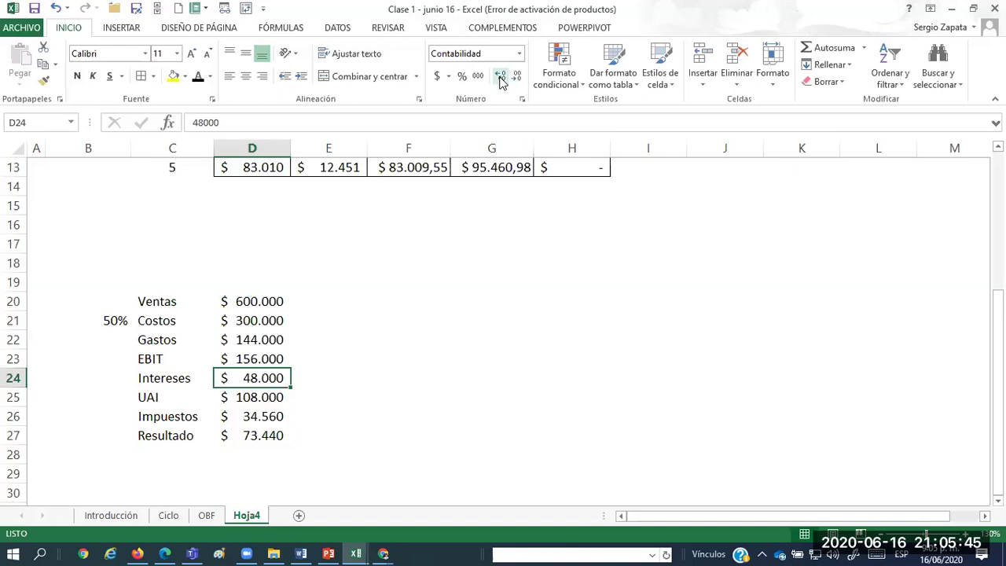
Rewrite the Costos percentage in B21 as =+D21/$D$20, with the Ventas reference fixed.
key(Left)
key(Left)
key(Up)
key(Up)
key(Up)
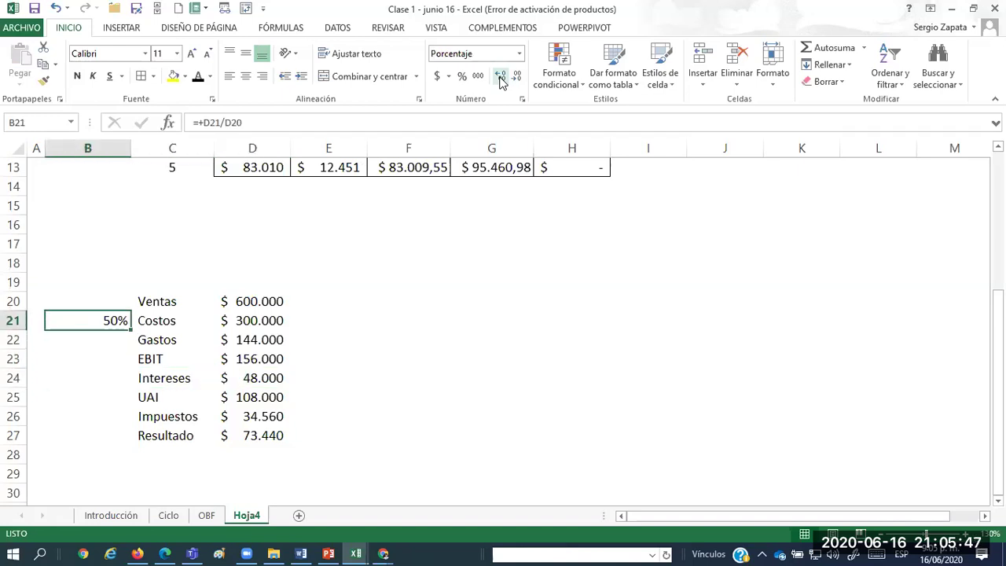
text(=+)
key(Right)
key(Right)
text(/)
key(Right)
key(Right)
key(Up)
key(ctrl+Return)
Copy the percentage formula from B21 to B24 for Intereses.
key(ctrl+c)
key(Down)
key(Down)
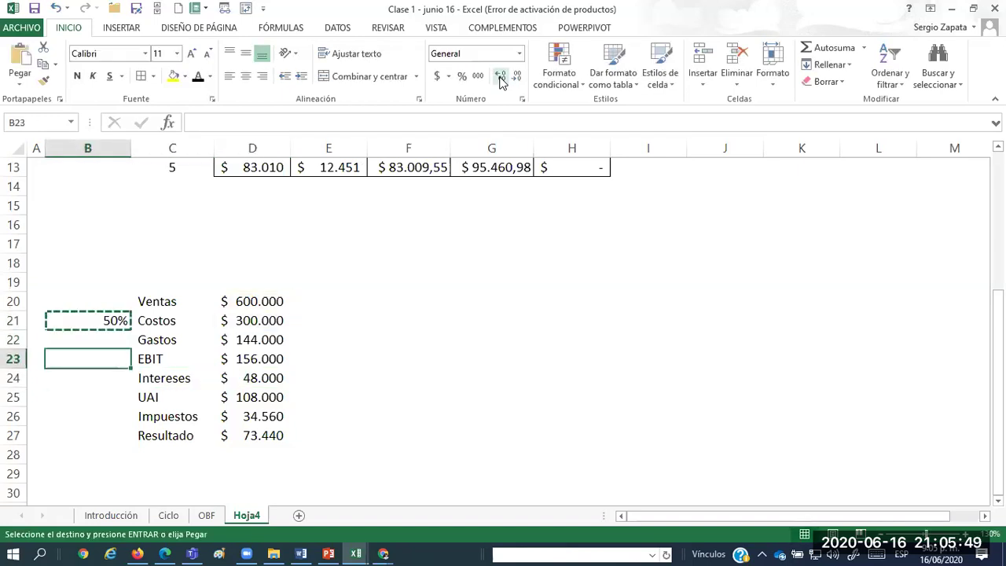
key(Down)
key(Return)
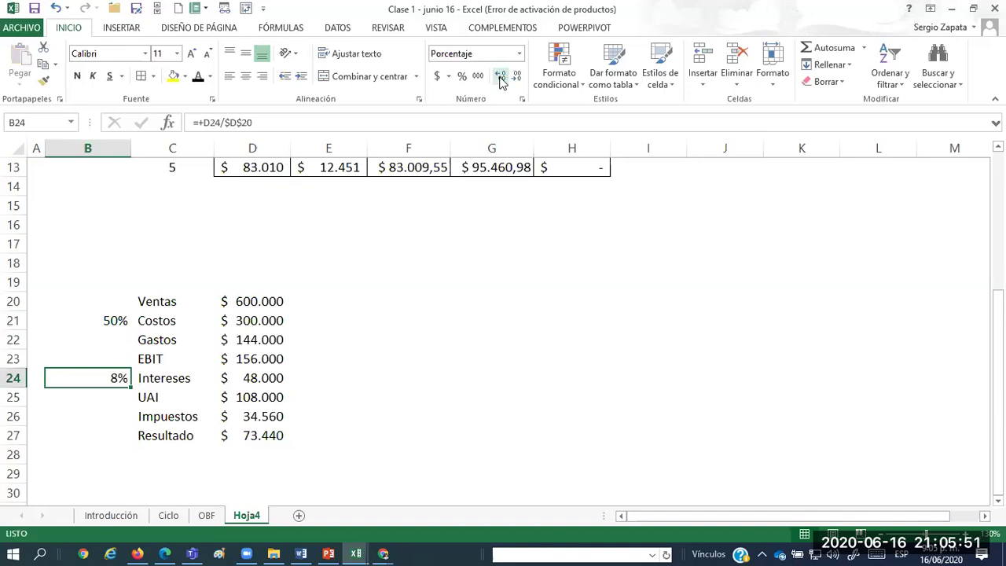
Calculate Impuestos in D26 as 32% of the UAI in D25.
key(Down)
key(Down)
key(Right)
key(Right)
text(+)
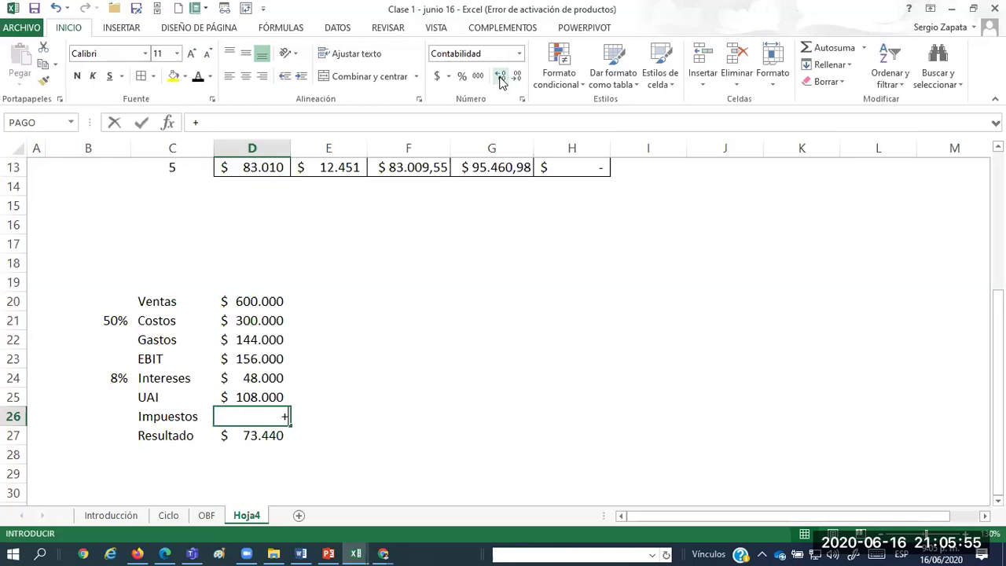
key(Up)
text(*32%)
key(Return)
Calculate Resultado in D27 as UAI minus Impuestos with +D25-D26.
text(+)
key(Up)
key(Up)
text(-)
key(Up)
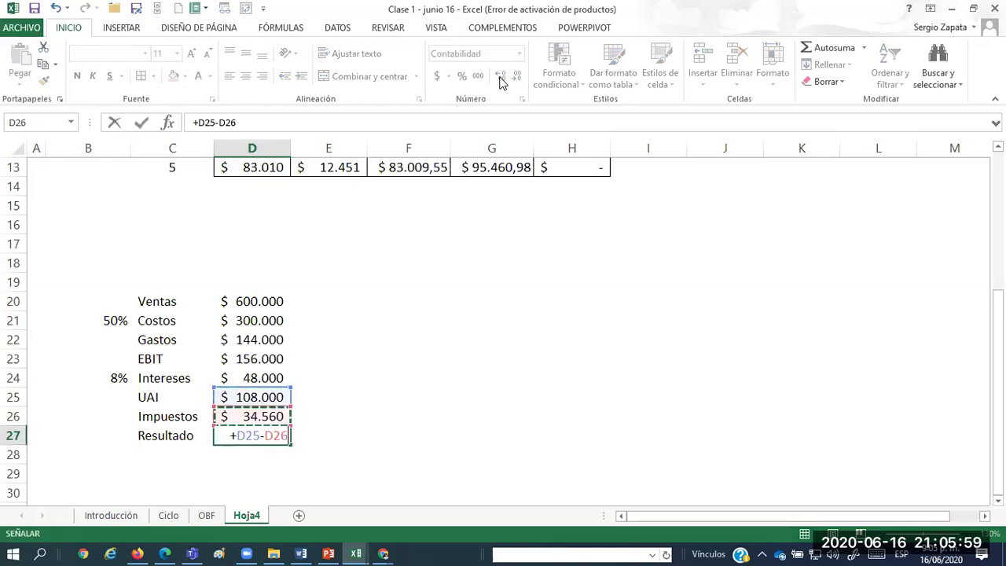
key(Return)
Calculate UAI in D25 as EBIT minus Intereses with +D23-D24.
key(Up)
key(Up)
key(Up)
text(+)
key(Up)
key(Up)
text(-)
key(Up)
key(Return)
Copy the income statement column D20:D27 into columns E, F and G.
key(Up)
key(Up)
key(End)
key(Up)
key(shift+Down)
key(ctrl+c)
key(Right)
key(ctrl+v)
key(ctrl+c)
key(Right)
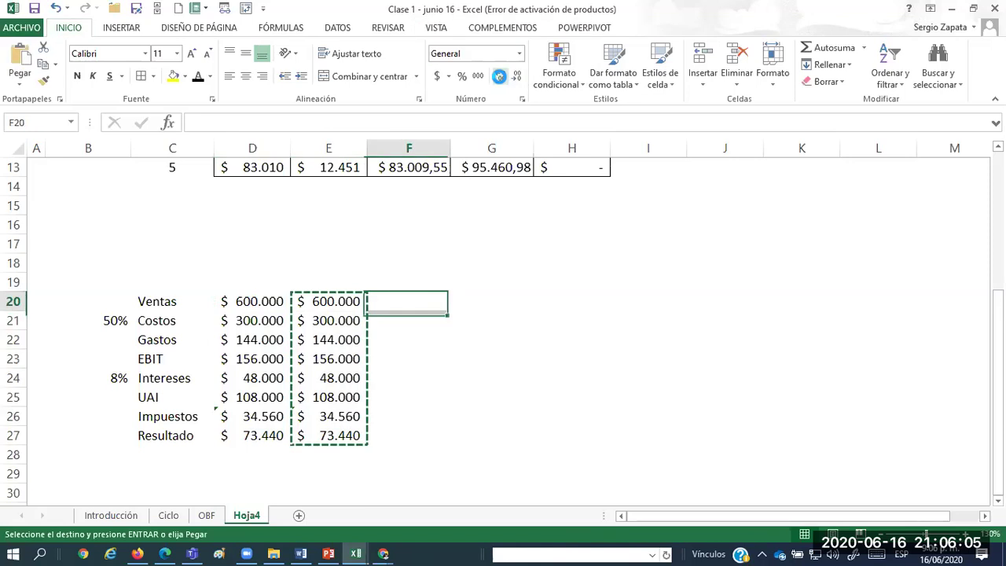
key(ctrl+v)
key(Right)
key(ctrl+v)
key(Escape)
Number the copied columns 1, 2 and 3 in E18:G18.
key(Left)
key(Left)
key(Up)
key(Up)
text(1)
key(Right)
text(2)
key(Right)
text(3)
Copy G20:G27 into column H and enter the number 4 in H18.
key(Down)
key(Down)
key(shift+Down)
key(shift+Down)
key(shift+Down)
key(shift+Down)
key(shift+Down)
key(shift+Down)
key(shift+Down)
key(ctrl+c)
key(Right)
key(Return)
key(Up)
key(Up)
text(4)
key(Return)
Calculate Costos in E21 as Ventas in E20 times the fixed percentage $B$21.
key(Left)
key(Left)
key(Left)
key(Down)
key(Down)
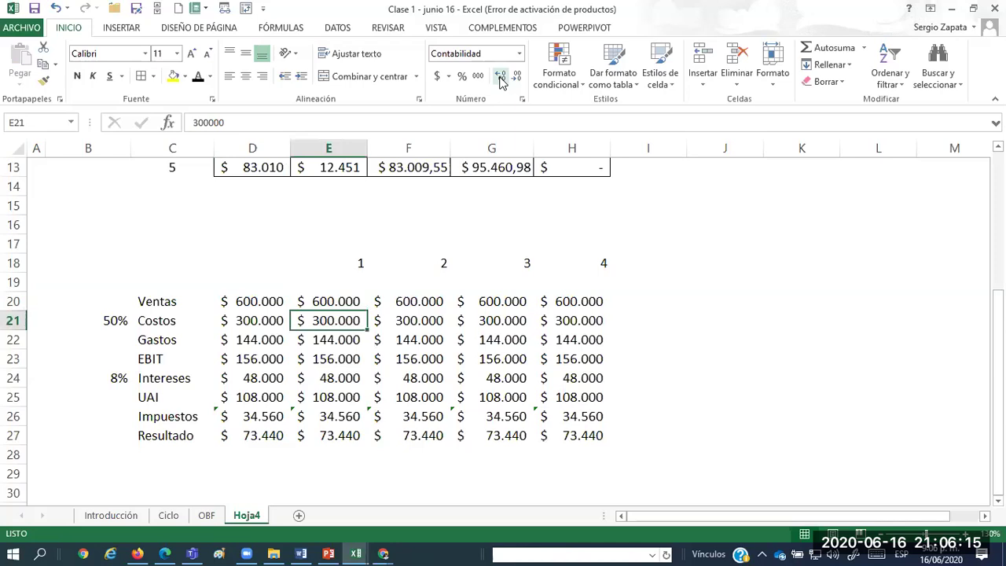
text(+)
key(Up)
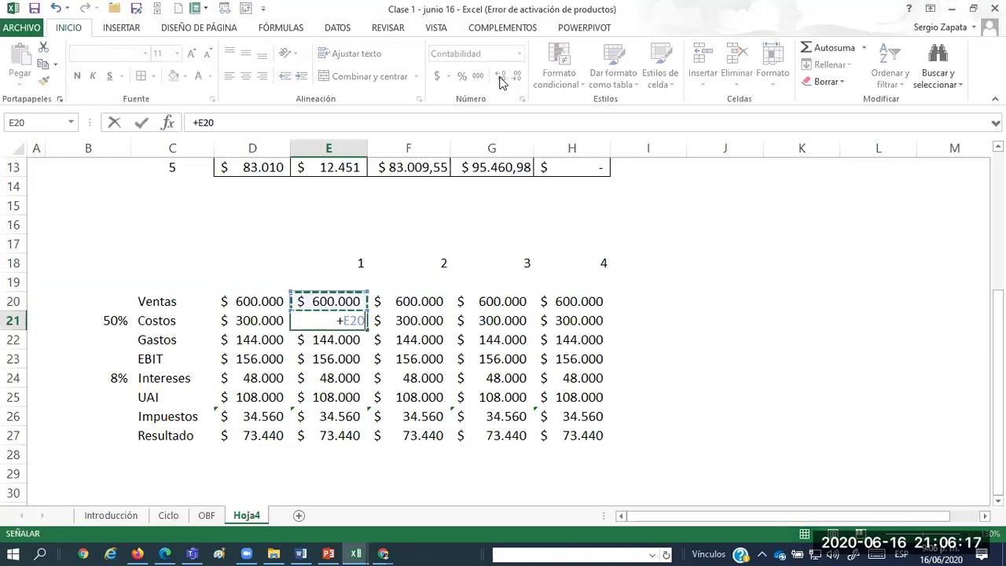
text(*)
key(Left)
key(Left)
key(Left)
key(F4)
key(Return)
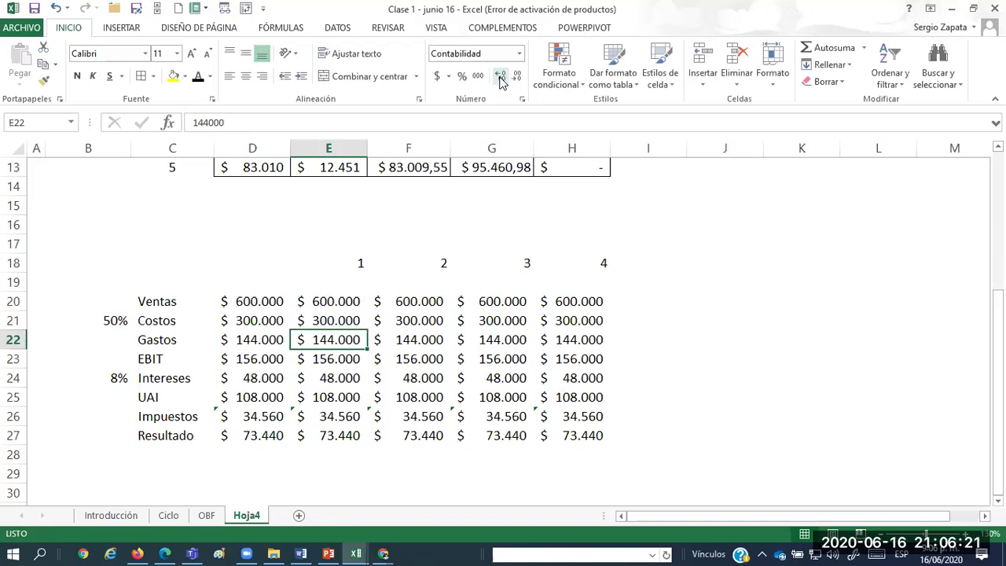
Link Gastos in E22 to D22 and Intereses in E24 to D24.
text(+)
key(Up)
key(Escape)
text(+)
key(Left)
key(Return)
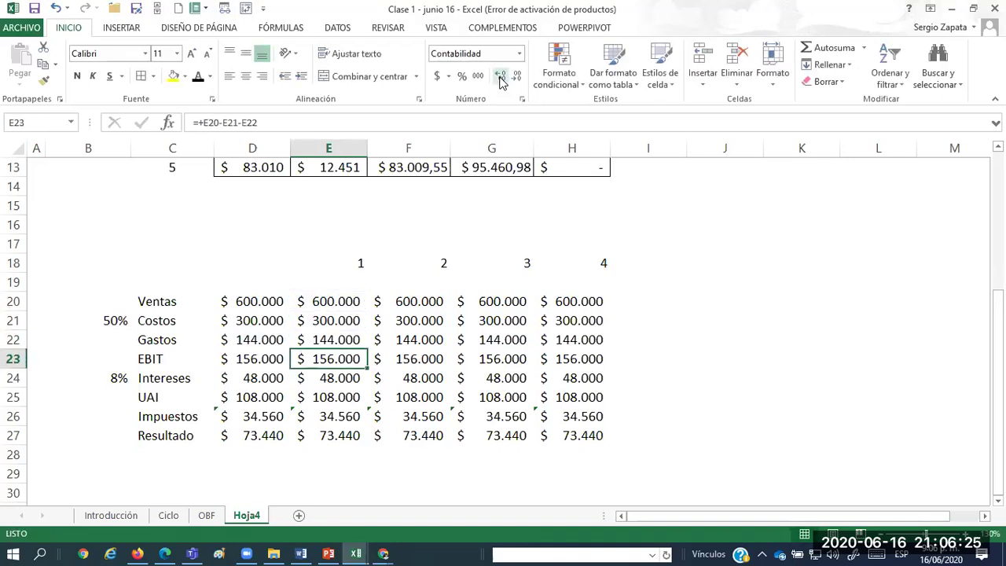
key(Down)
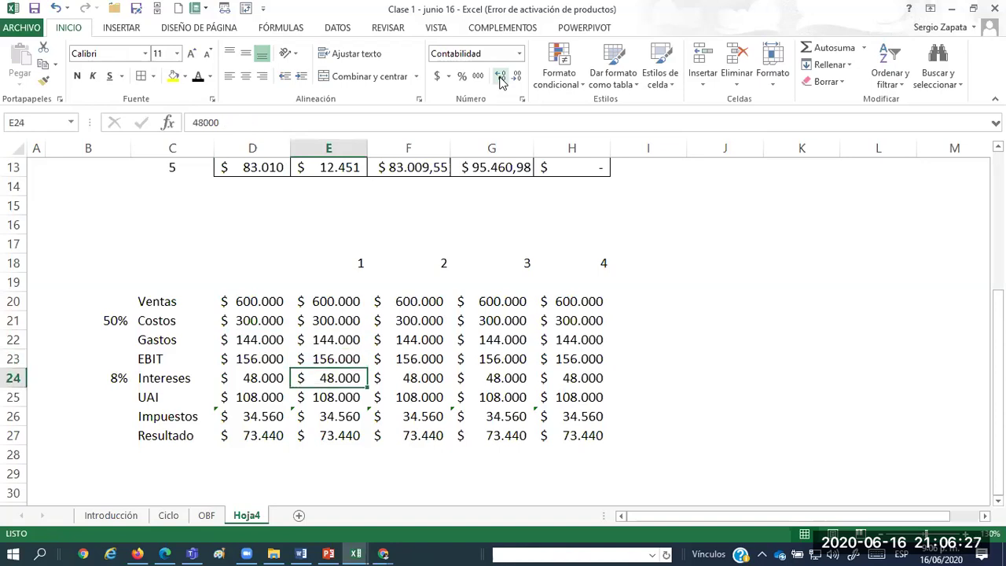
text(+)
key(Left)
key(Return)
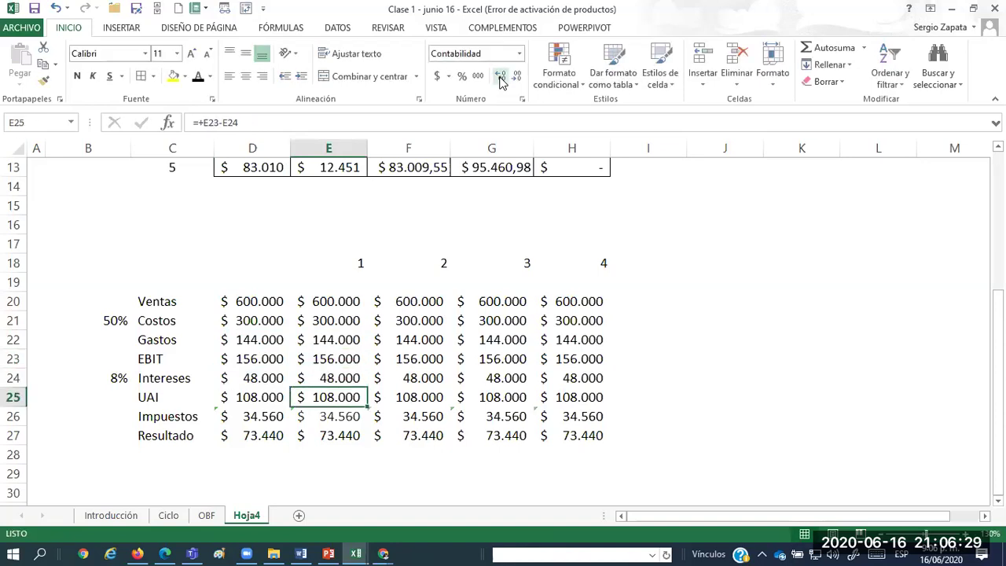
Copy the updated column E20:E27 across columns F to H.
key(Down)
key(Down)
key(Up)
key(Up)
key(Up)
key(Up)
key(Up)
key(Up)
key(Up)
key(shift+Down)
key(shift+Down)
key(shift+Down)
key(shift+Down)
key(shift+Down)
key(shift+Down)
key(shift+Down)
key(alt+e)
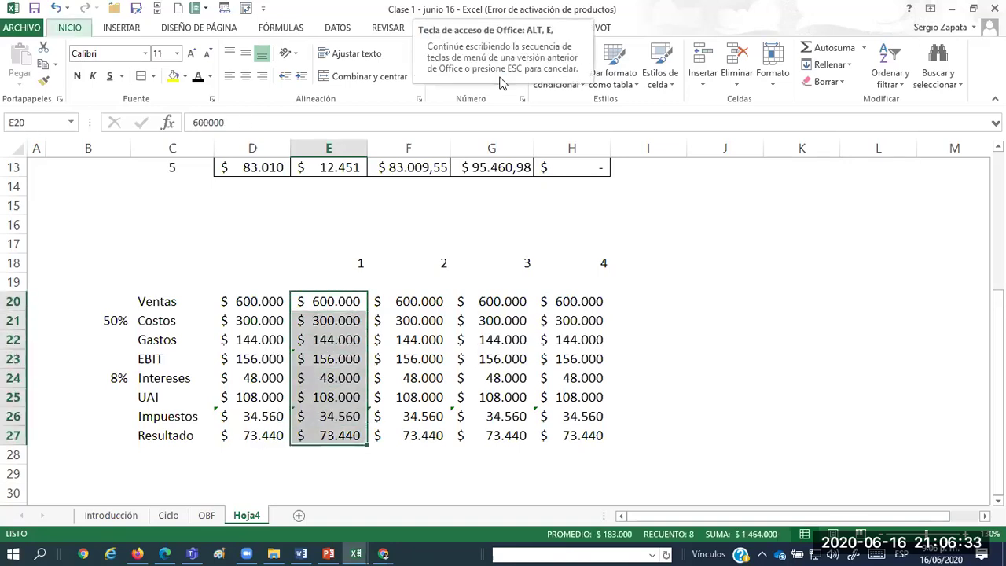
key(c)
key(Right)
key(ctrl+v)
key(Right)
key(Return)
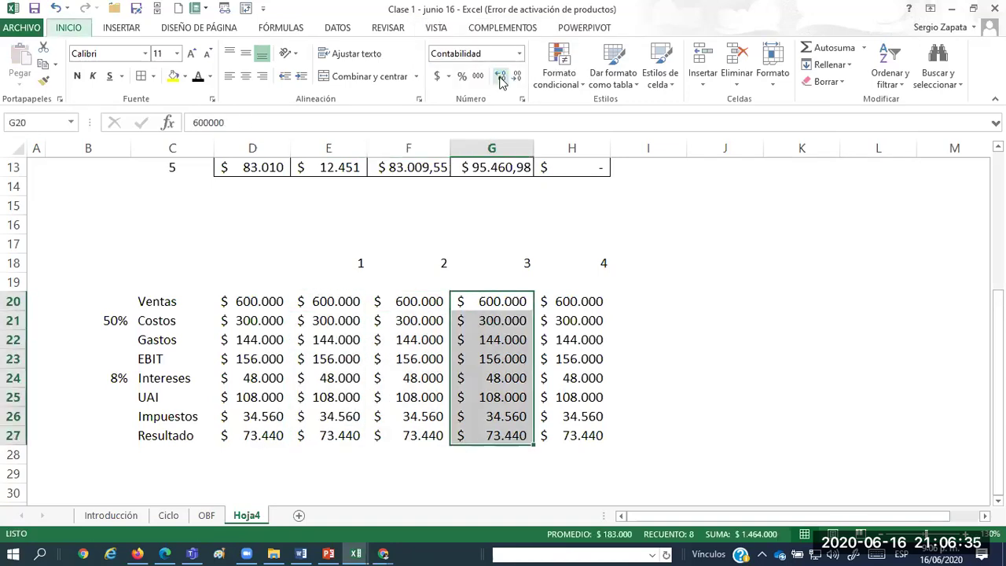
Calculate scenario 1 Ventas in E20 with the formula +D20/12*(12-E18).
key(Left)
key(Left)
text(+)
key(Left)
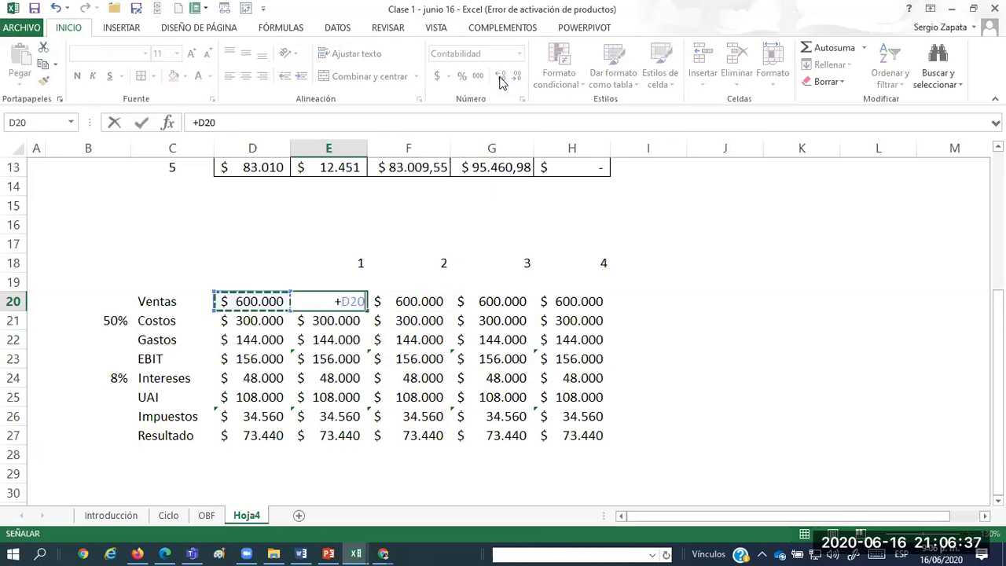
text(/12*(12-)
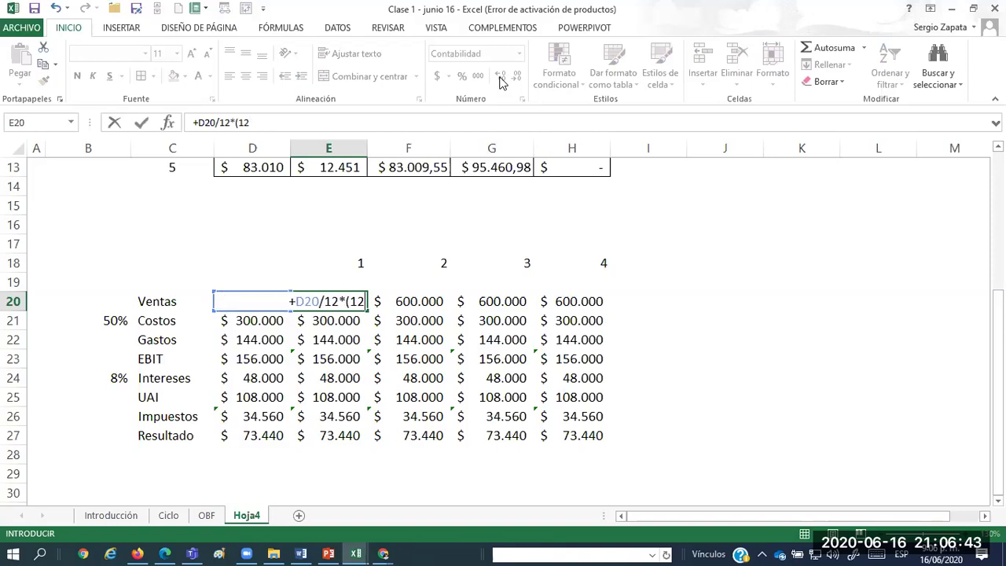
key(Up)
key(Up)
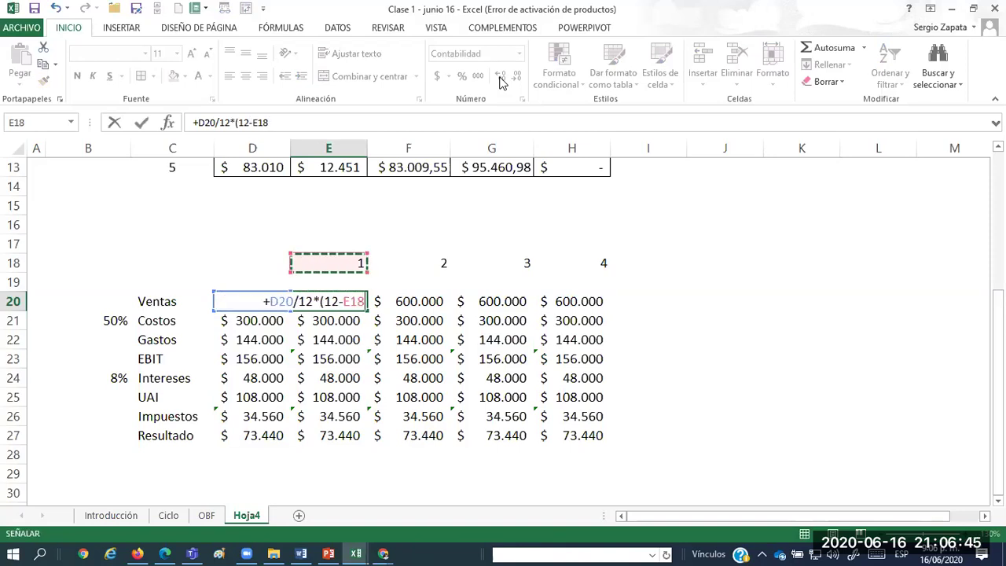
text())
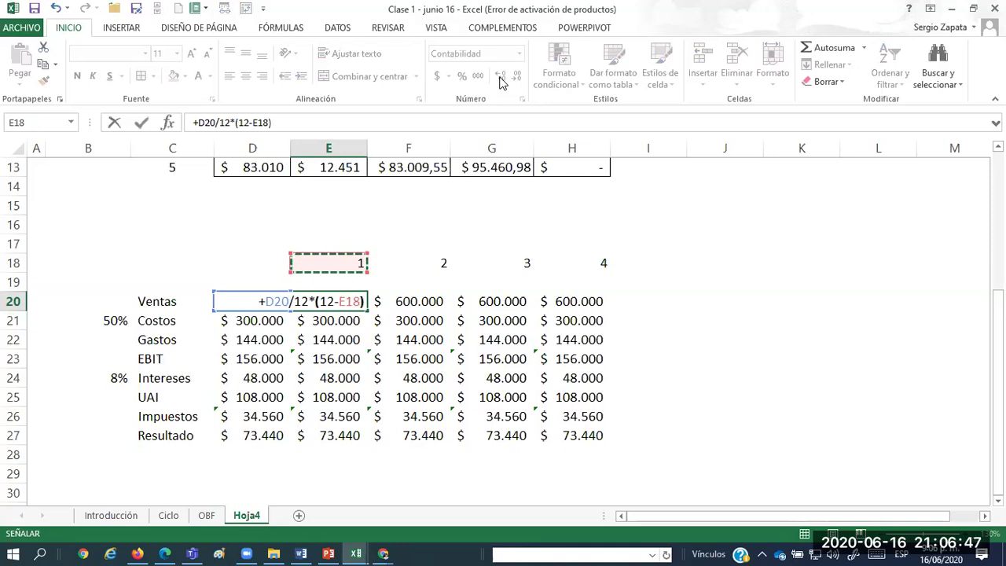
key(Return)
key(Up)
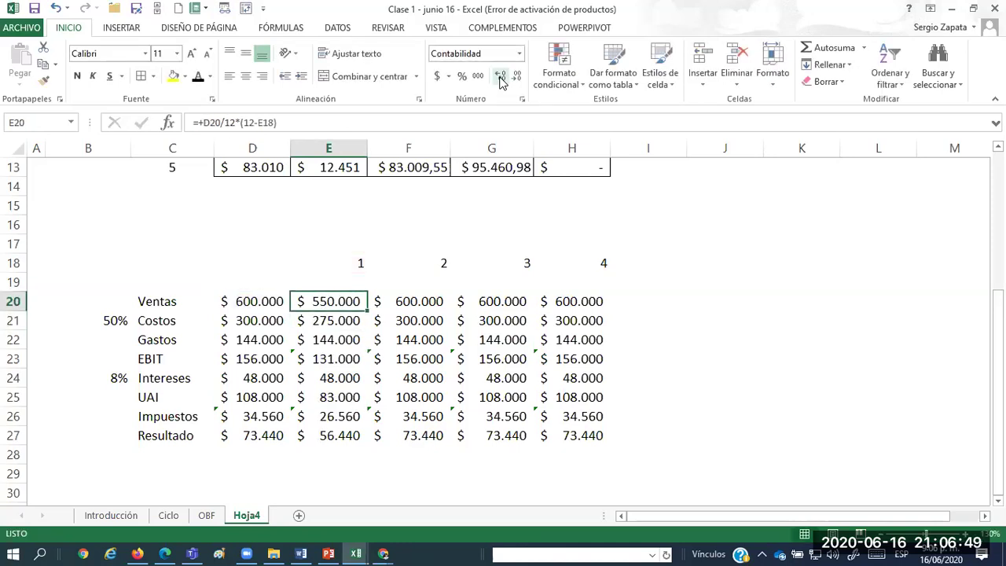
Calculate the net margin in D28 as Resultado in D27 divided by Ventas in D20.
key(Down)
key(Down)
key(Down)
key(Down)
key(Down)
key(Down)
key(Down)
key(Down)
key(Left)
text(+)
key(Up)
key(Up)
key(Up)
key(Up)
key(Escape)
text(+)
key(Up)
text(/)
key(Up)
key(Up)
key(Up)
key(Up)
key(Up)
key(Up)
key(Up)
key(Up)
key(ctrl+Return)
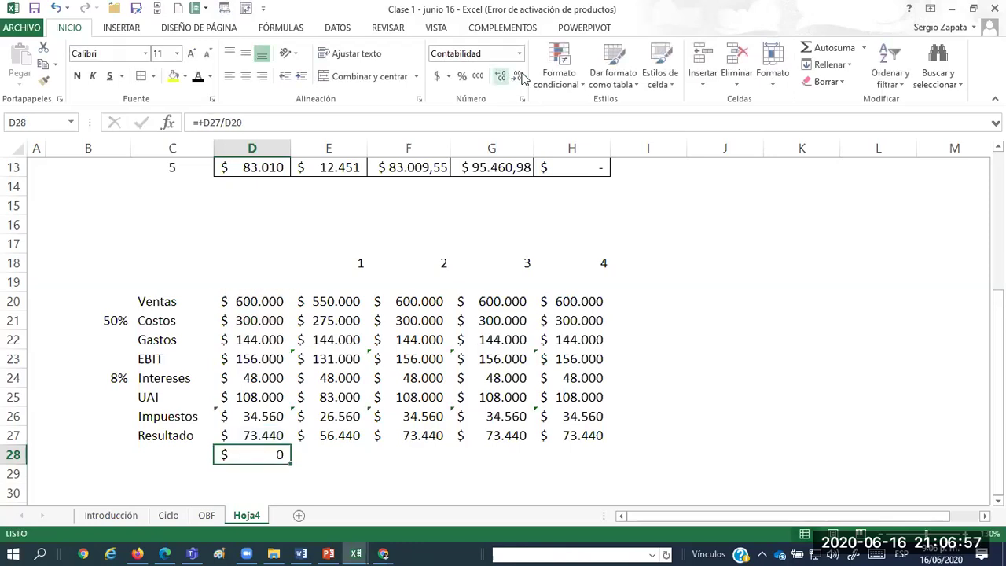
Format the margin in D28 as a percentage with two decimals and copy it to E28.
click(464, 78)
click(501, 77)
click(501, 77)
key(ctrl+c)
key(Right)
key(Return)
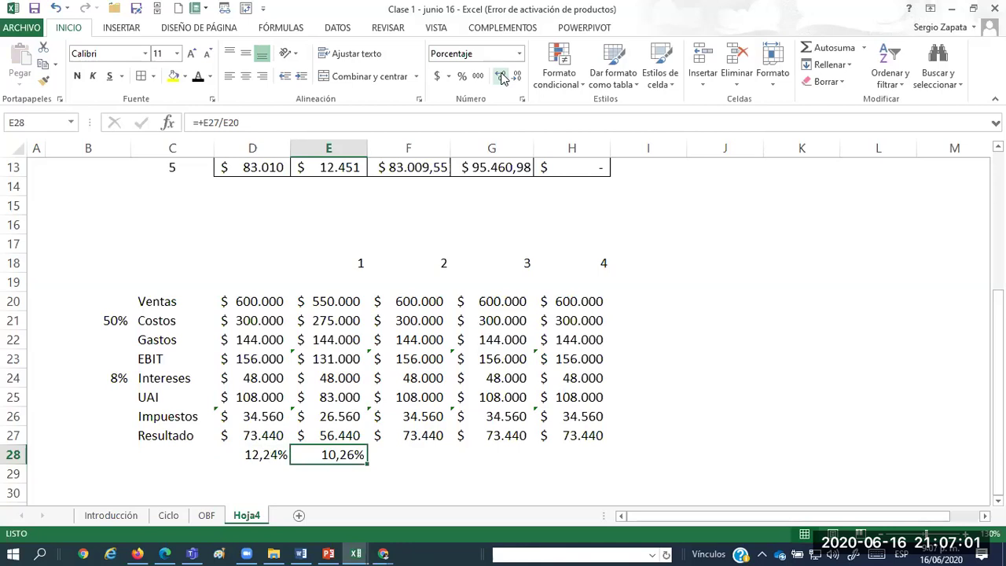
Copy the Ventas formula from E20 to F20 and the margin formula from E28 to F28.
key(Up)
key(ctrl+Up)
key(ctrl+c)
key(Right)
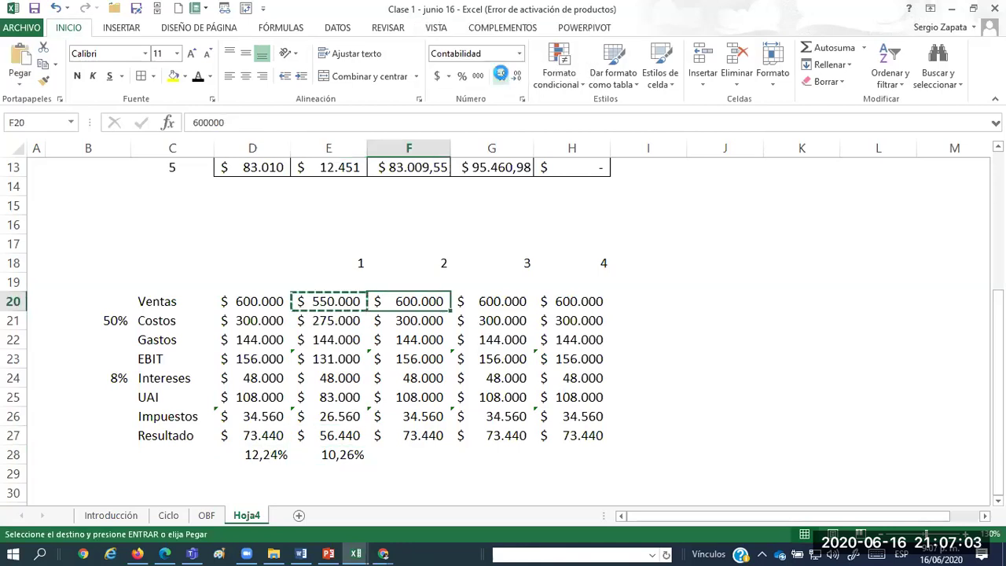
key(Return)
key(ctrl+Down)
key(Down)
key(Left)
key(ctrl+c)
key(Right)
key(Return)
Copy the Ventas formula from F20 to G20 and the margin formula from F28 to G28.
key(Up)
key(ctrl+Up)
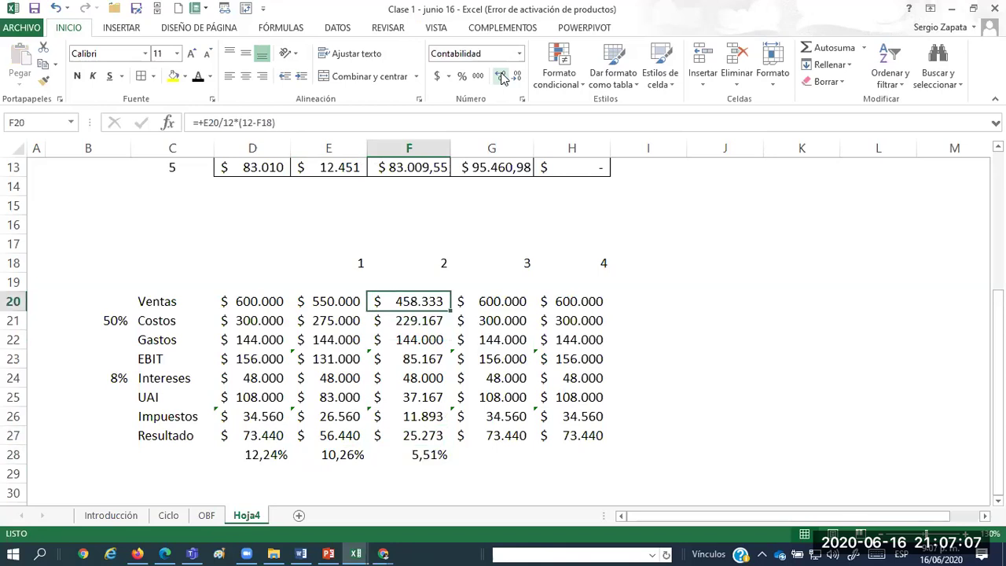
key(alt+e)
key(c)
key(Right)
key(Return)
key(ctrl+Down)
key(Down)
key(Left)
key(alt+e)
key(c)
key(Right)
key(Return)
Copy the Ventas formula from G20 to H20 and the margin formula from G28 to H28.
key(Up)
key(ctrl+Up)
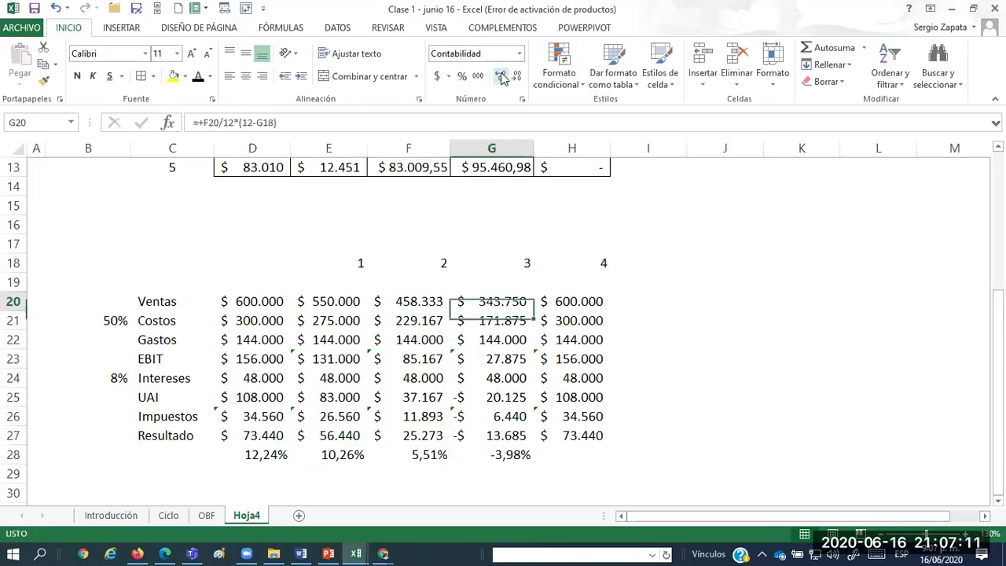
key(Right)
key(Return)
key(ctrl+Down)
key(Down)
key(Left)
key(alt+e)
key(c)
key(Right)
key(Return)
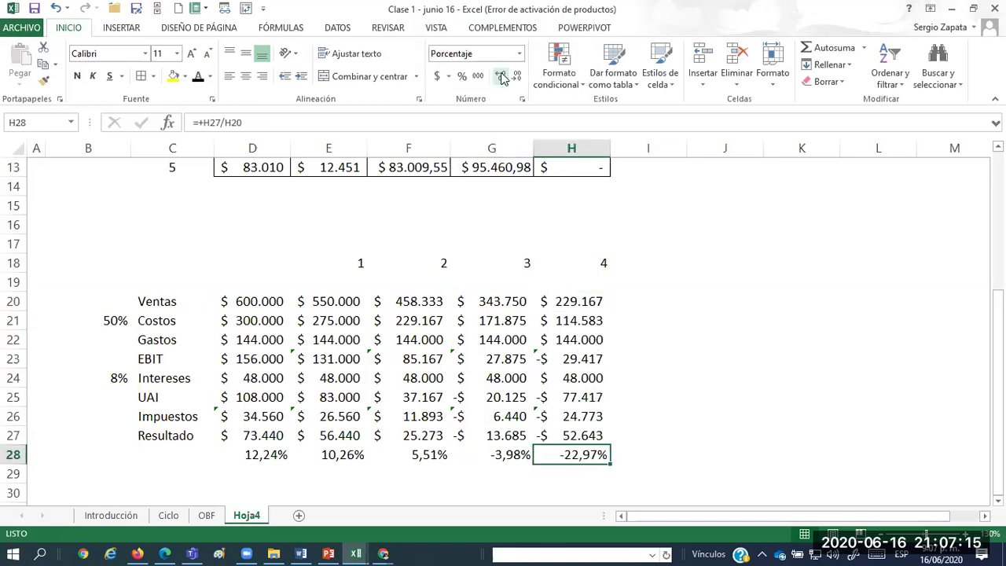
Review the scenario 4 figures in column H from Ventas down to the margin in H28.
key(ctrl+Up)
key(Up)
key(Up)
key(Down)
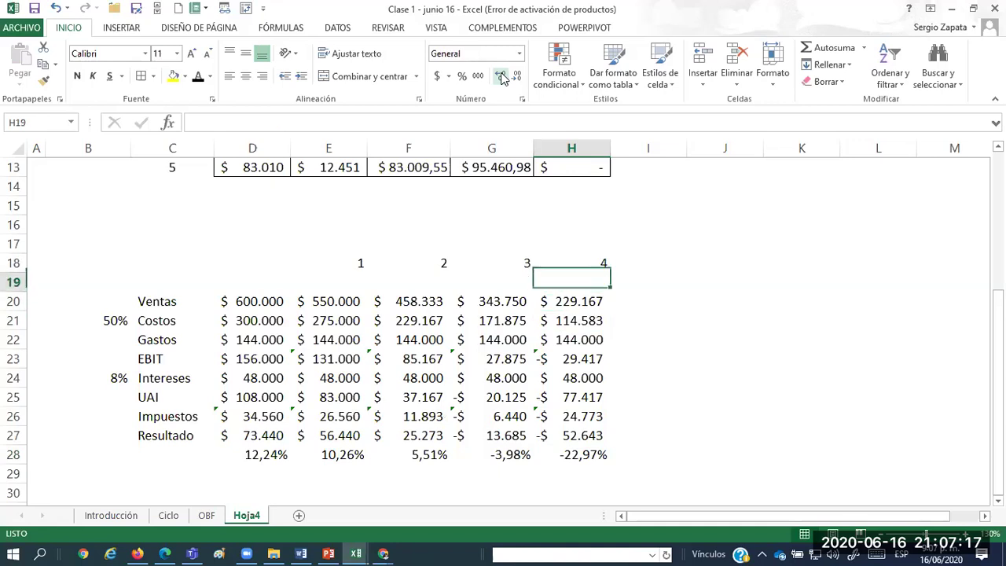
key(Down)
key(Down)
key(Down)
key(Down)
key(Down)
key(Down)
key(Down)
key(Down)
key(Down)
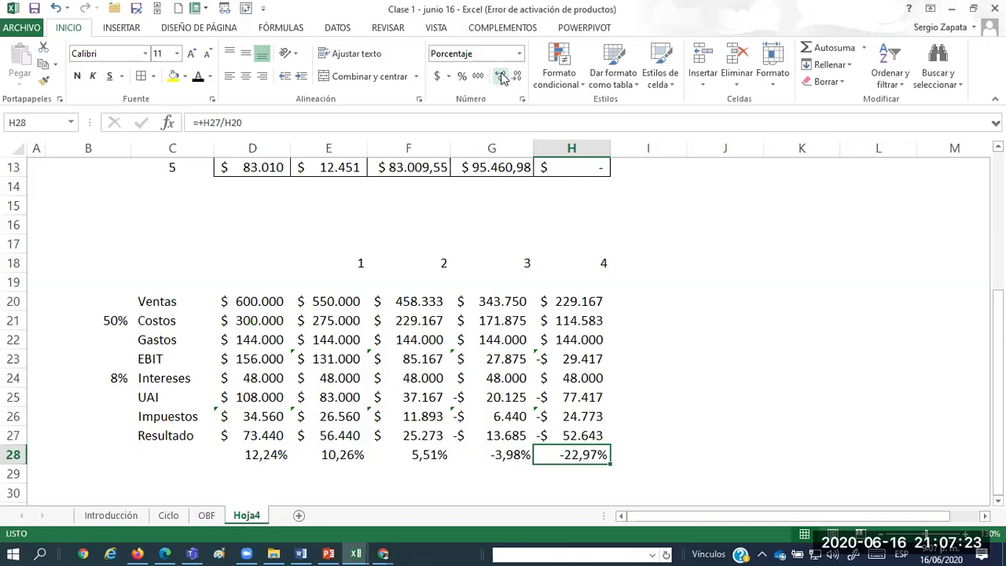
key(Up)
key(Up)
key(Up)
key(Up)
key(Up)
key(Up)
key(Up)
key(Up)
Set the base Gastos in D22 to 120000.
key(Left)
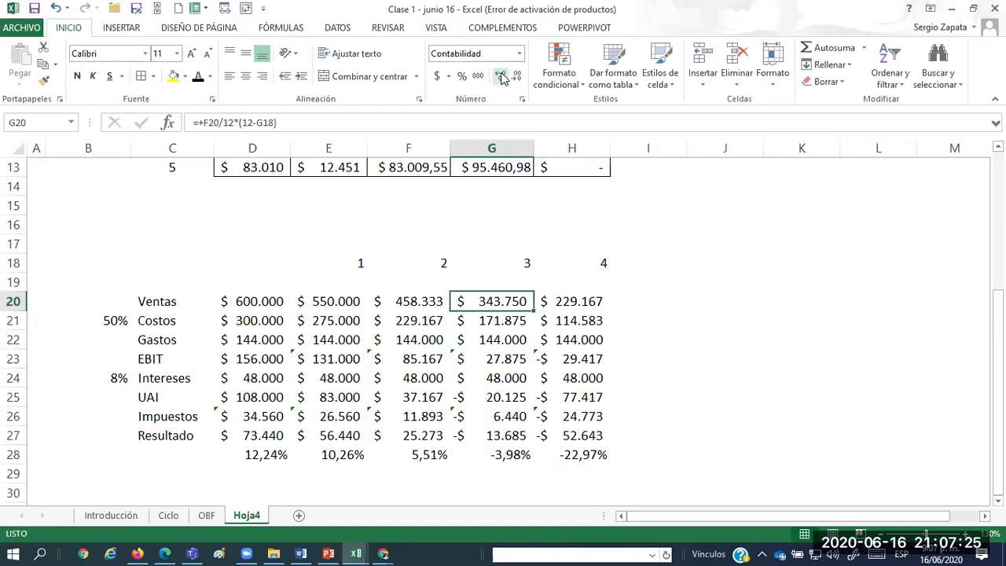
key(Left)
key(Left)
key(Left)
key(Left)
key(Down)
key(Down)
key(Right)
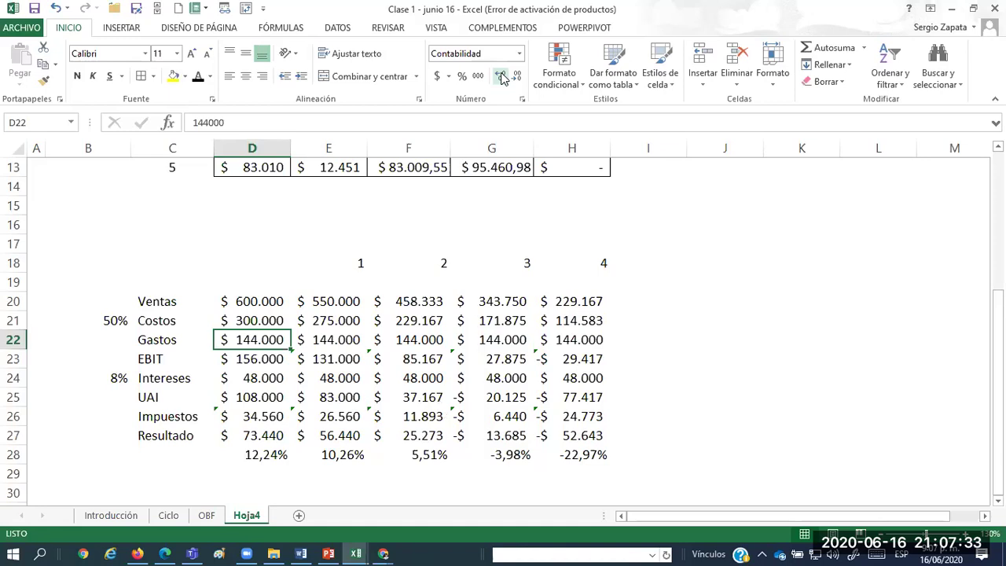
text(120000)
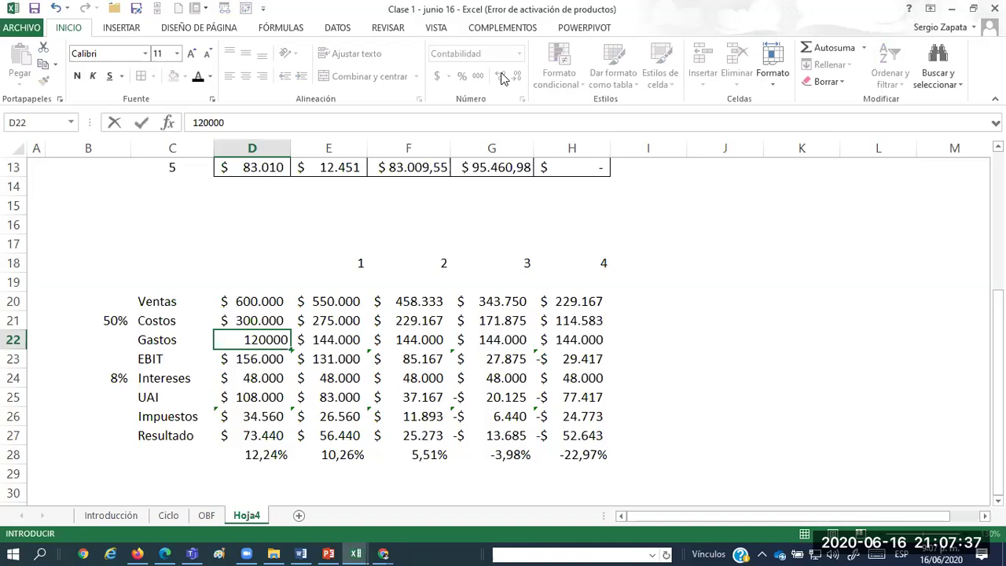
key(Return)
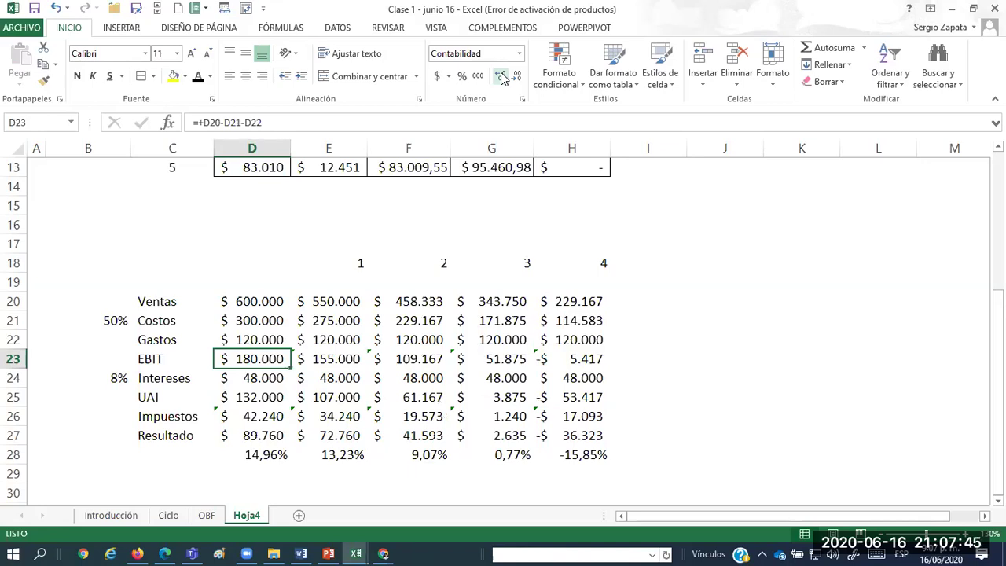
Replace the Costos percentage formula in B21 with a fixed 45%.
key(Up)
key(Up)
key(Left)
key(Left)
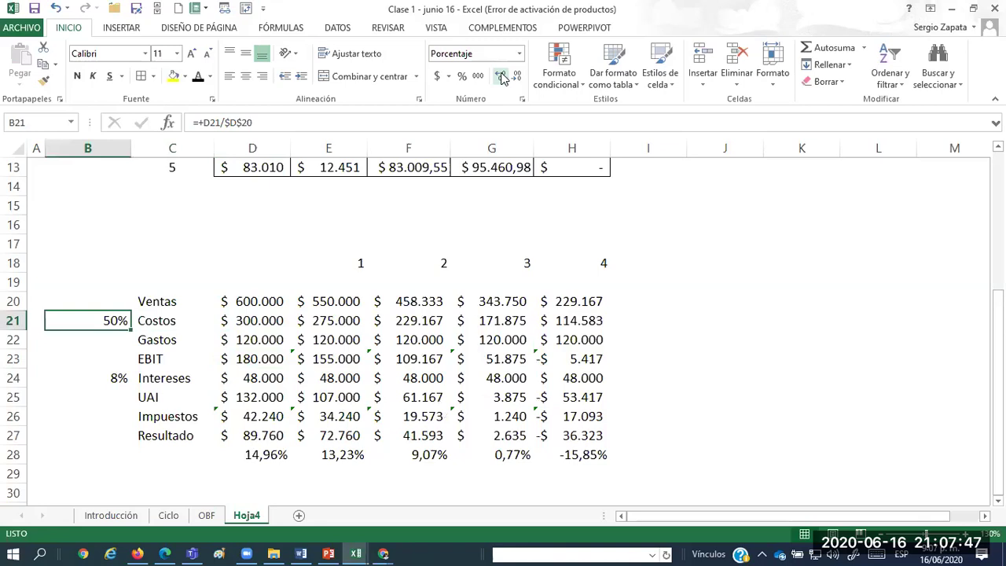
text(45)
key(Return)
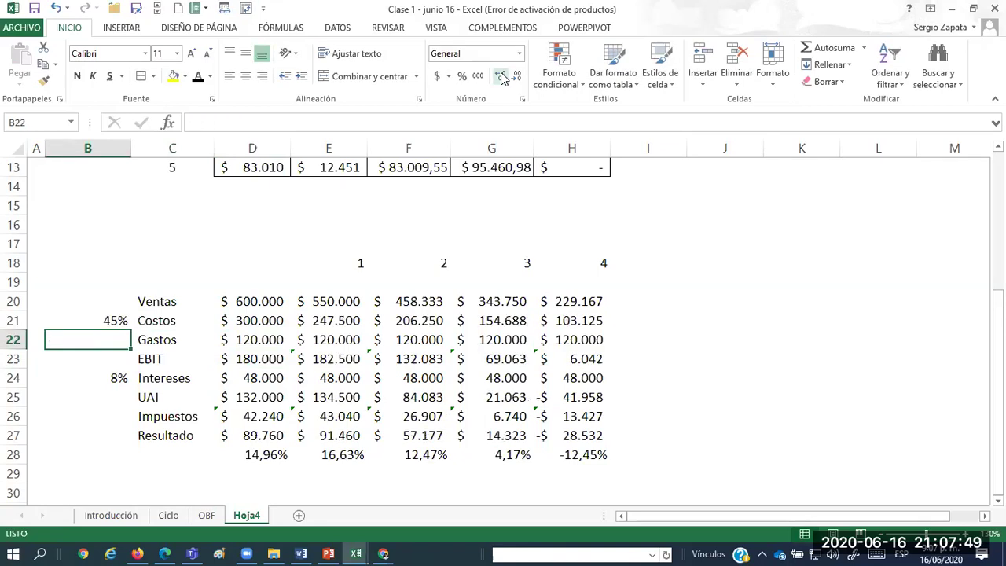
Set the Costos percentage in B21 to 40%.
key(Up)
text(40)
key(Return)
key(Up)
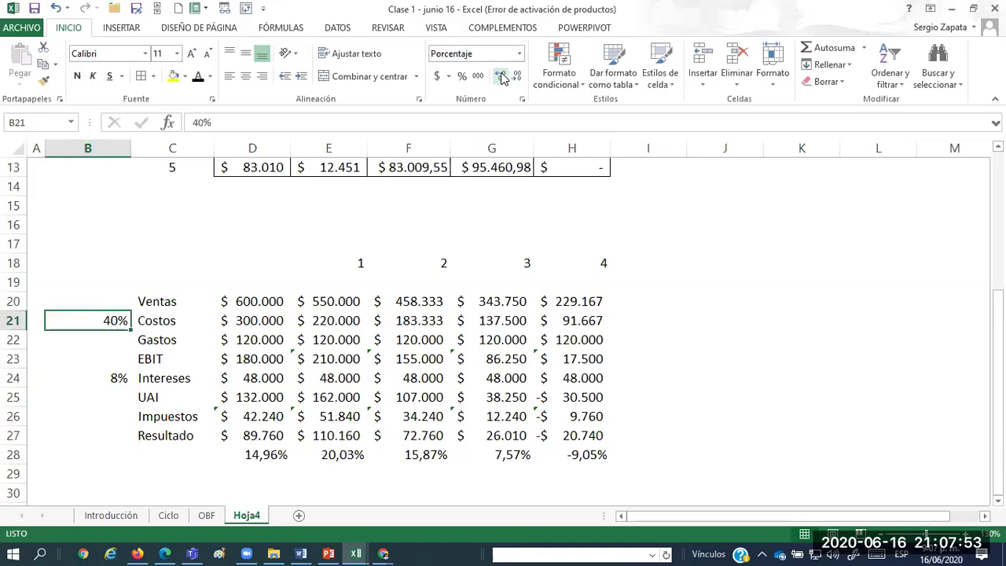
Set the base Gastos in D22 to 110000.
key(Down)
key(Down)
key(Down)
key(Up)
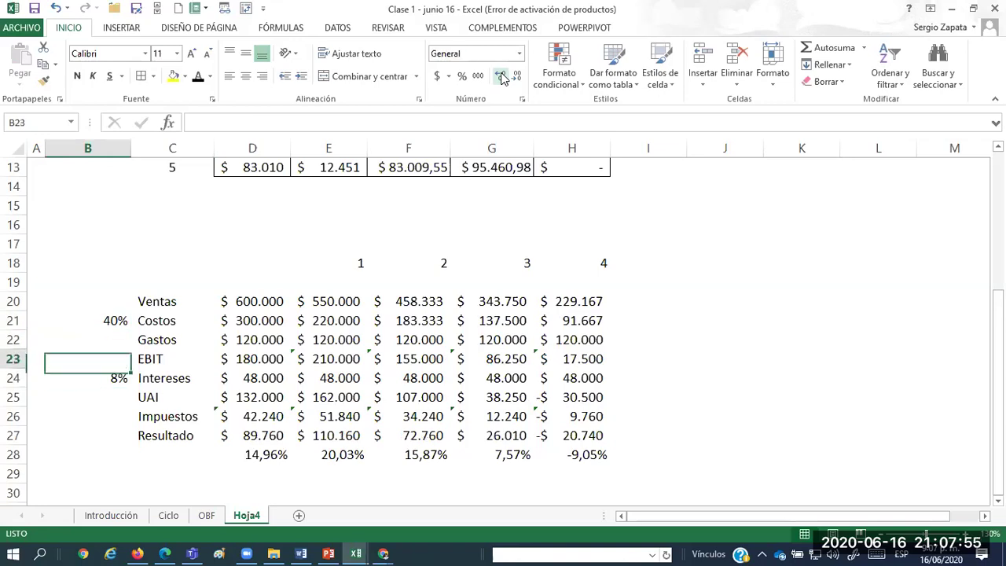
key(Right)
key(Up)
key(Right)
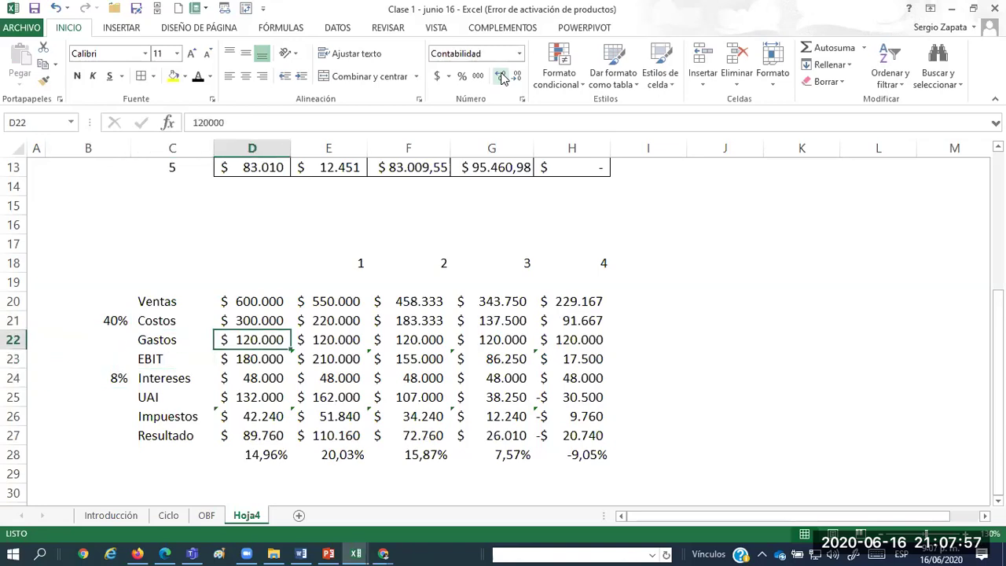
text(110000)
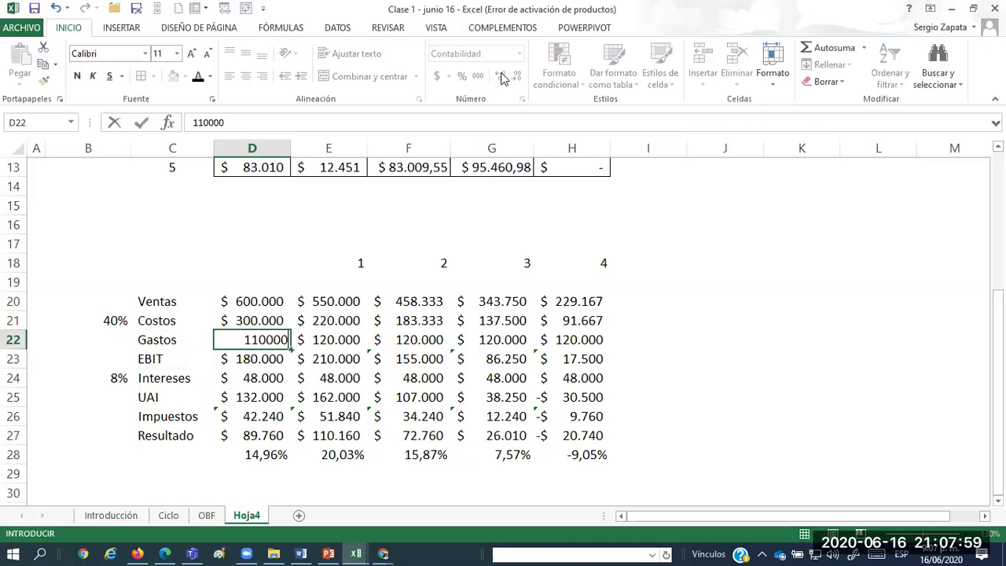
key(Return)
Examine Gastos in row 22 and the net margins in row 28 across the base and scenario columns.
key(Up)
key(Right)
key(Right)
key(Right)
key(Right)
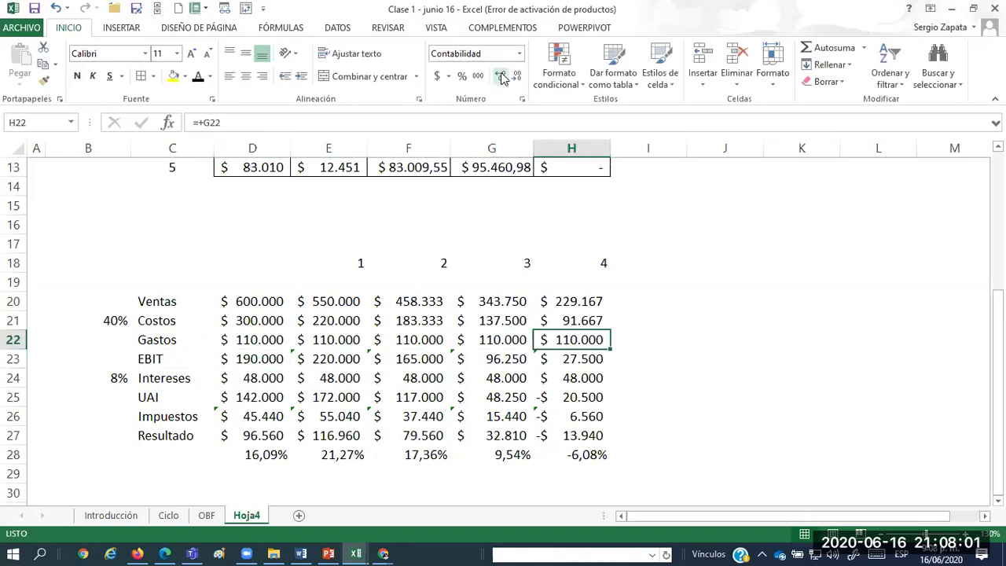
key(Down)
key(Down)
key(Down)
key(Down)
key(Down)
key(Down)
key(Left)
key(Left)
key(Left)
key(Left)
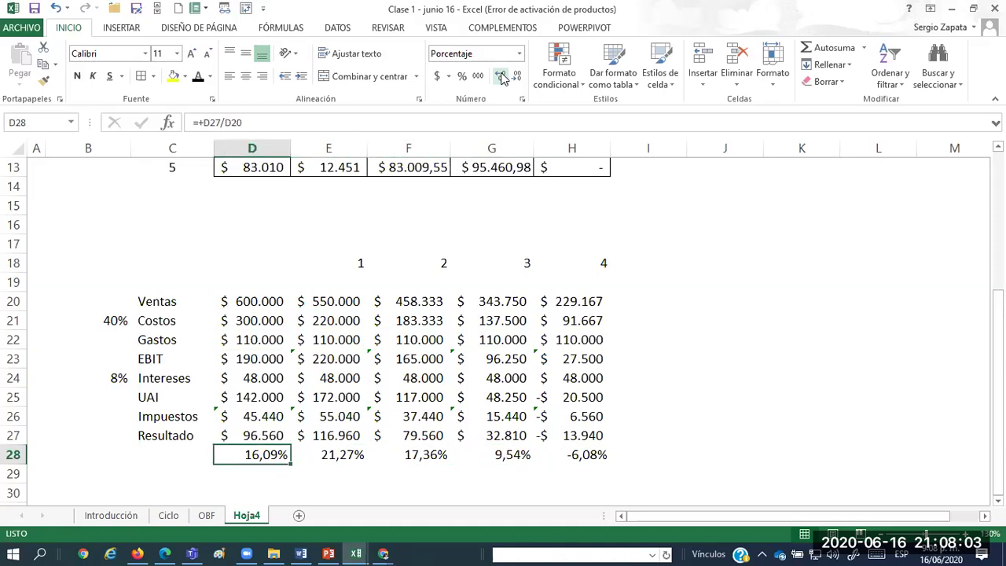
key(ctrl+Right)
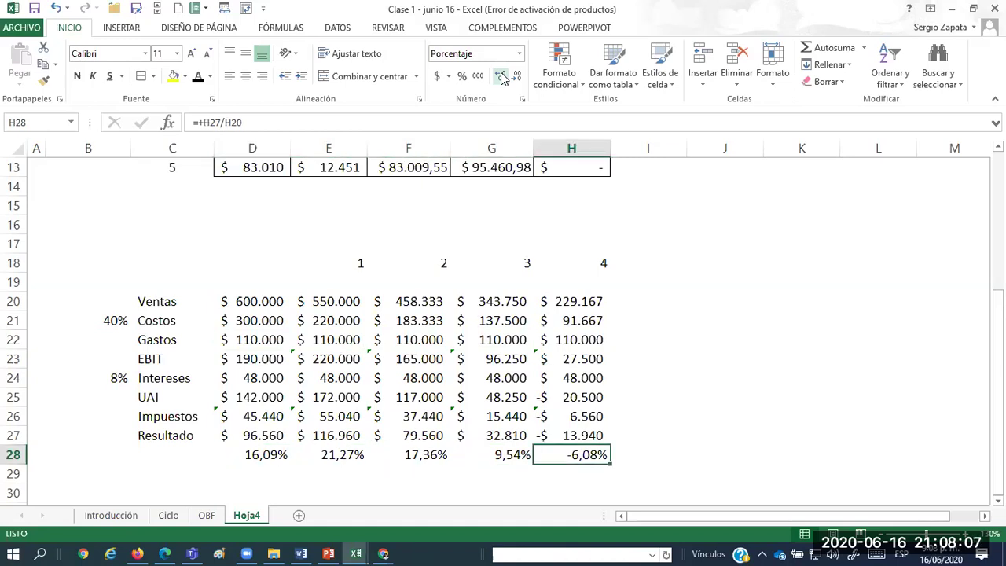
key(Left)
key(Left)
key(Left)
key(Left)
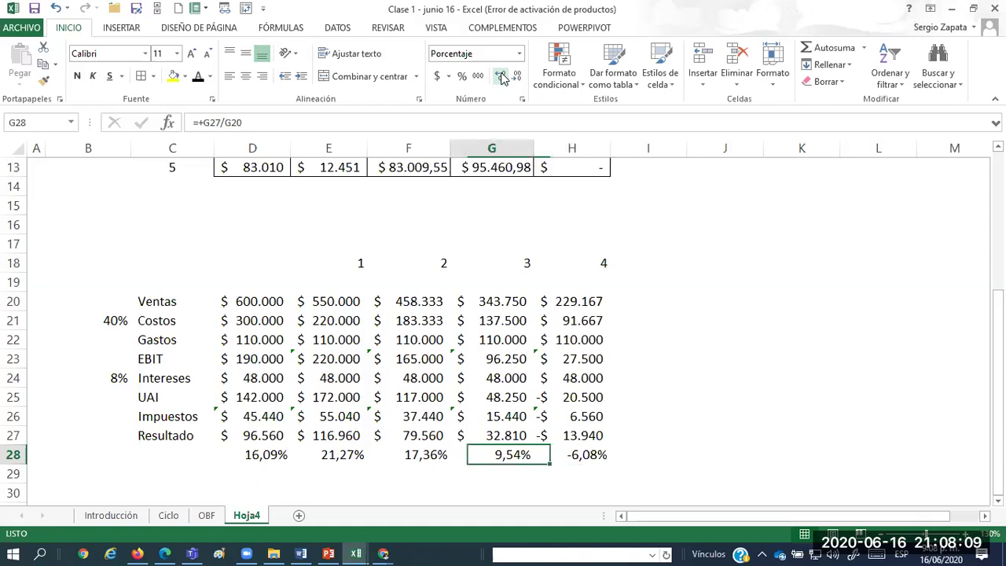
Review the base column D from Ventas in D20 down to the margin in D28.
key(ctrl+Up)
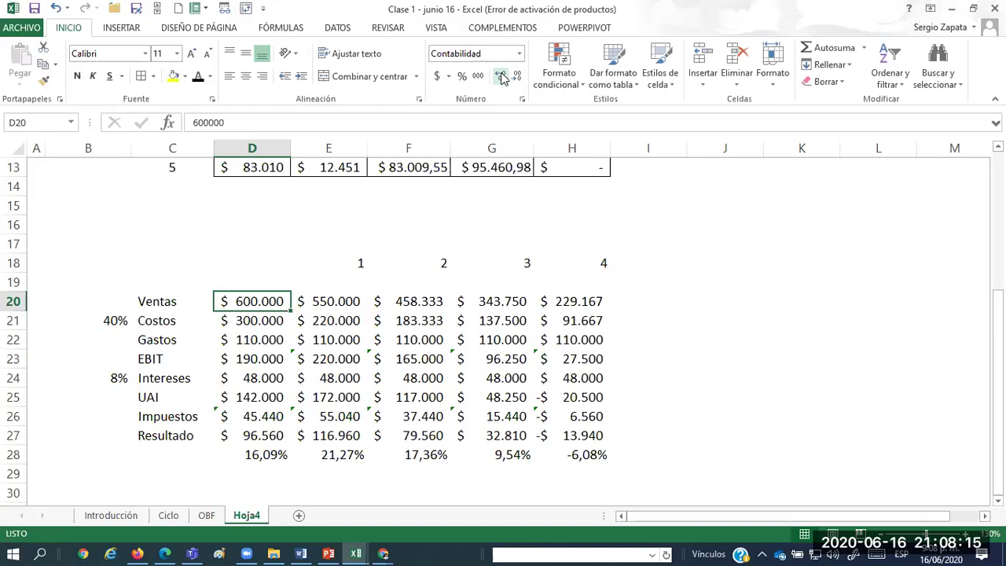
key(Down)
key(Down)
key(Down)
key(Down)
key(Down)
key(Down)
key(Down)
key(Down)
key(Down)
key(Left)
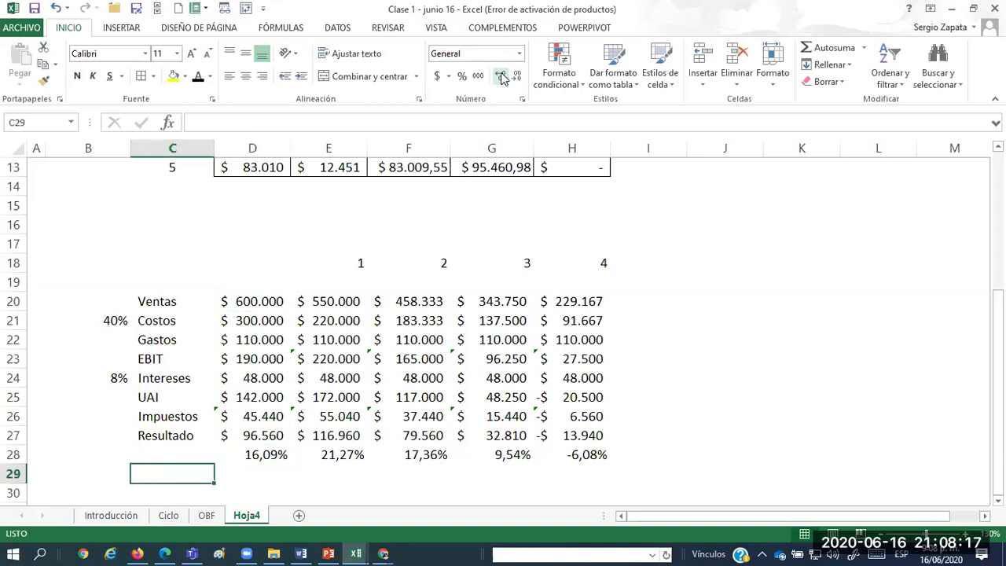
Label C29 as Dias cartera with a value of 30 in D29, and label C30 as Cartera.
text(Cartear)
key(BackSpace)
key(BackSpace)
text(ra)
key(Tab)
text(30)
key(Return)
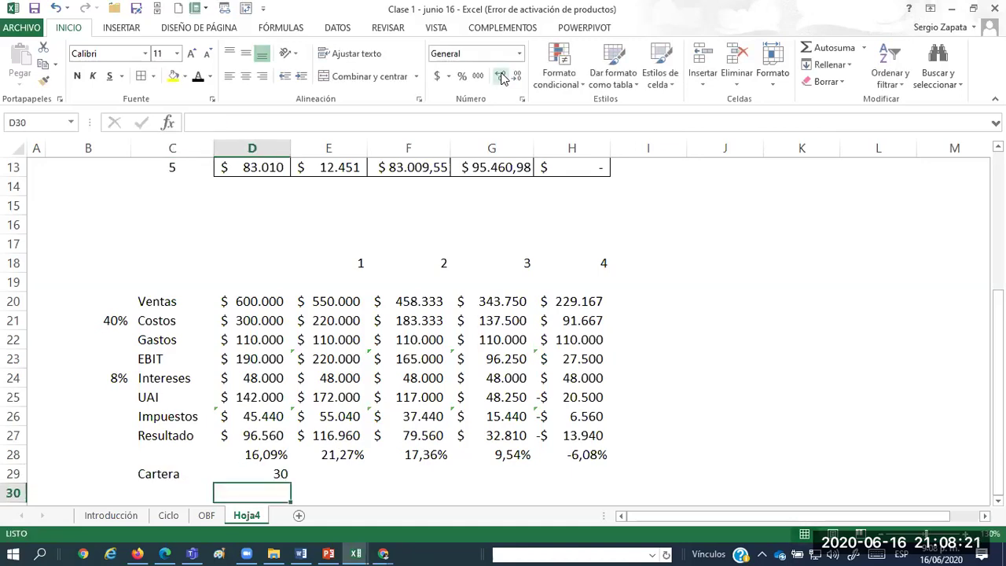
key(Left)
text(Cartera)
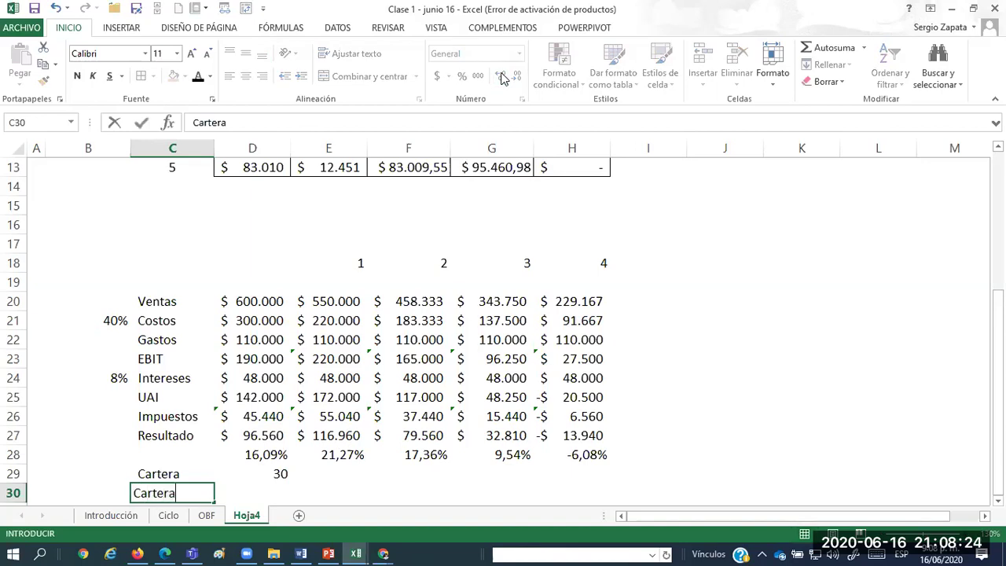
key(Up)
text(Dias cartera)
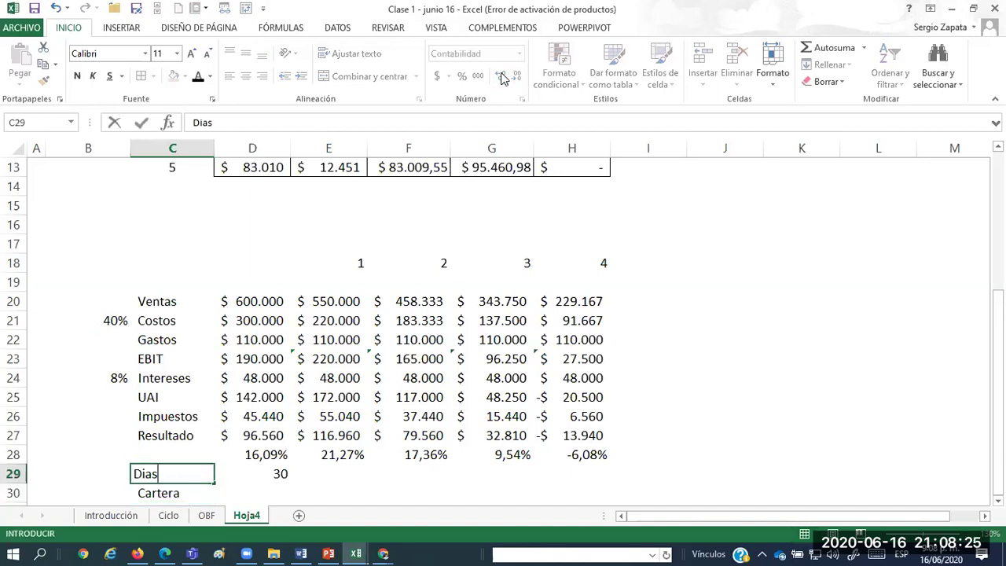
key(Return)
key(Return)
Calculate the base Cartera in D30 as Ventas divided by 360 times Dias cartera.
key(Up)
key(Right)
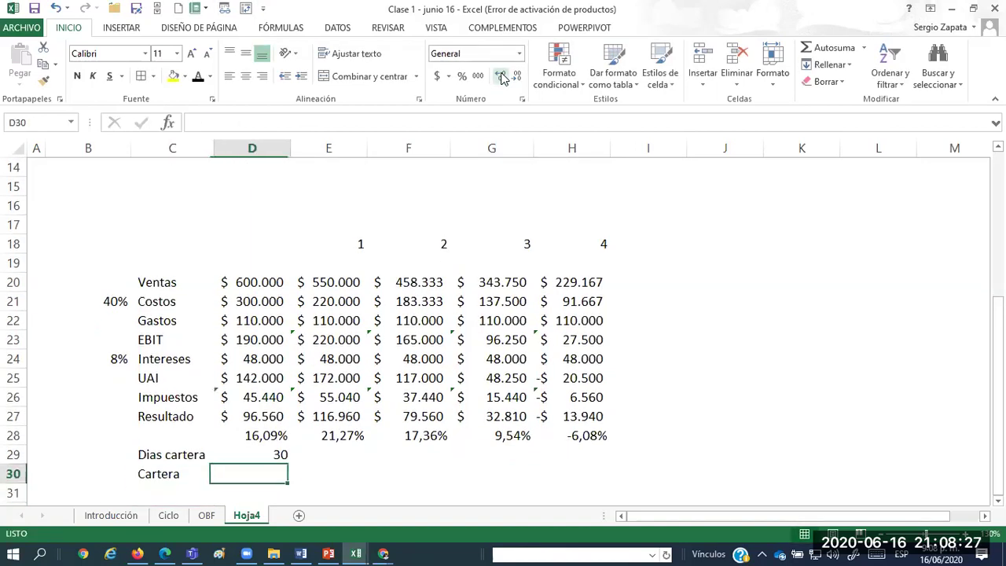
text(=)
key(Up)
key(ctrl+Up)
key(Up)
key(Down)
text(/360*)
key(Up)
key(Return)
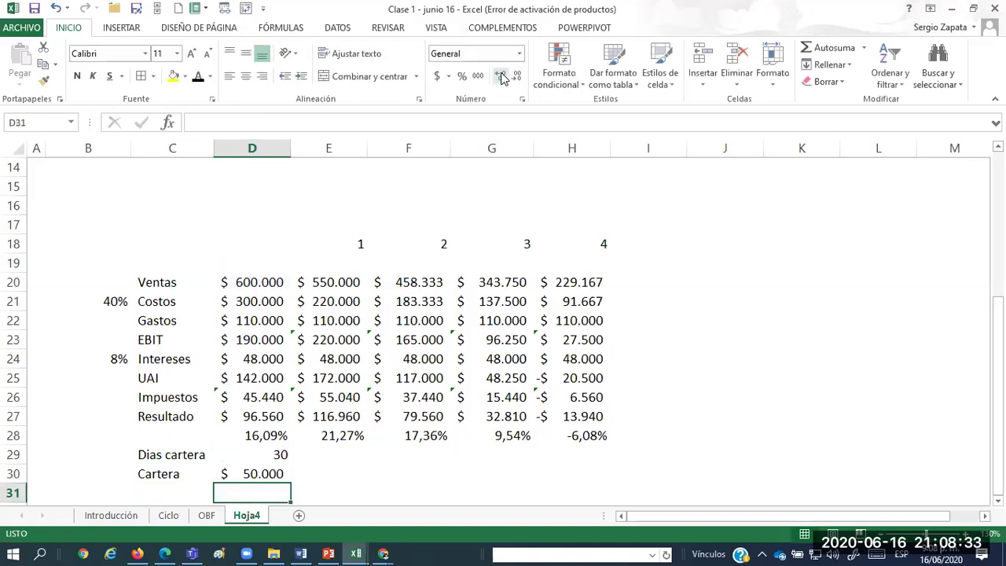
Label C31 as Flujo caja and calculate it in D31 as Resultado in D27 minus Cartera in D30.
key(Left)
text(Flujo caja)
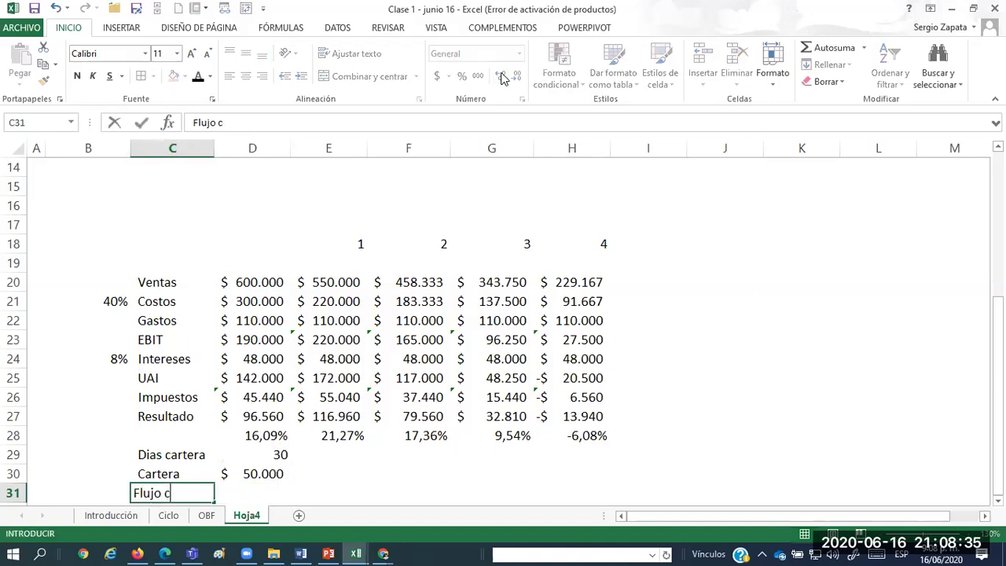
key(Right)
text(+)
key(Up)
key(Up)
key(Up)
key(Up)
key(Up)
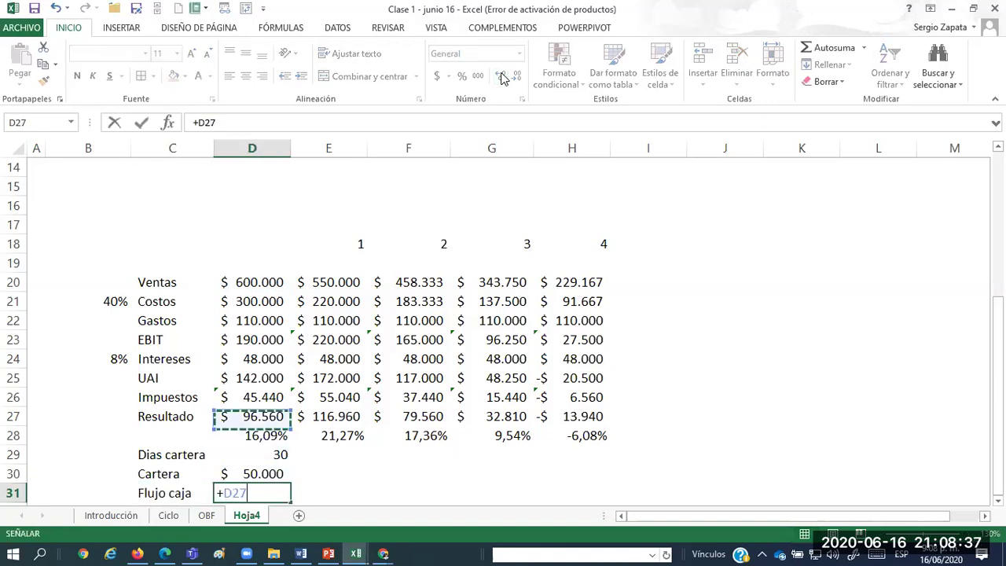
key(Down)
text(-)
key(Up)
key(Return)
Copy the Dias cartera, Cartera and Flujo caja cells D29:D31 across the scenario columns E to H.
key(Up)
key(Up)
key(Up)
key(shift+Down)
key(shift+Down)
key(ctrl+c)
key(shift+Right)
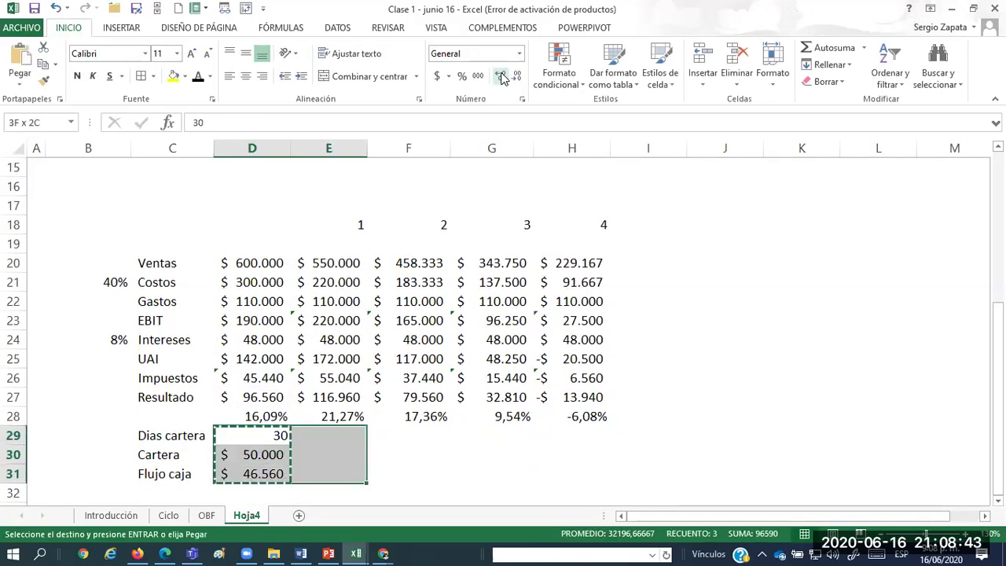
key(shift+Right)
key(shift+Right)
key(shift+Right)
key(Return)
Review the copied Dias cartera row and the Flujo caja formula in H31.
key(Right)
key(Right)
key(Right)
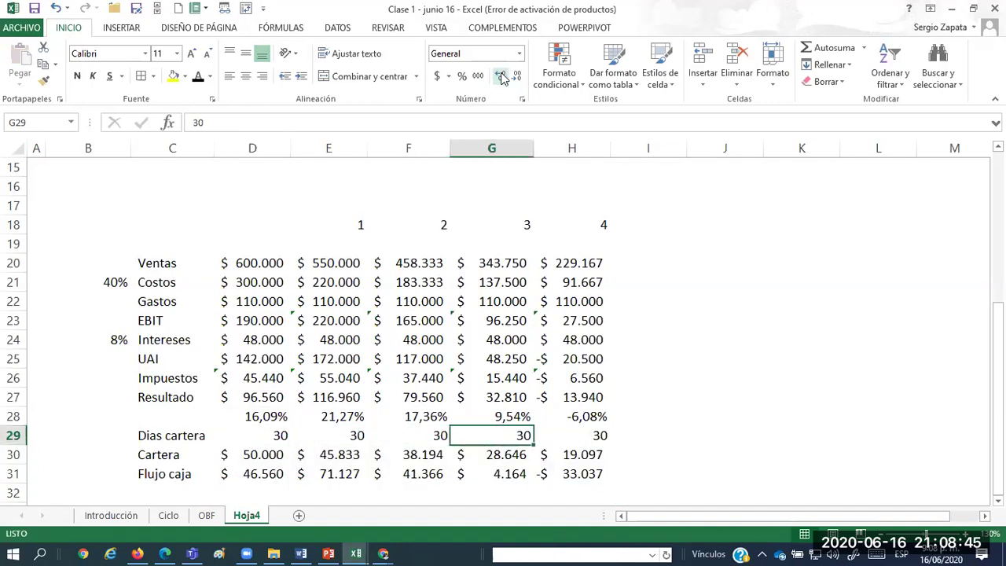
key(Right)
key(Down)
key(Down)
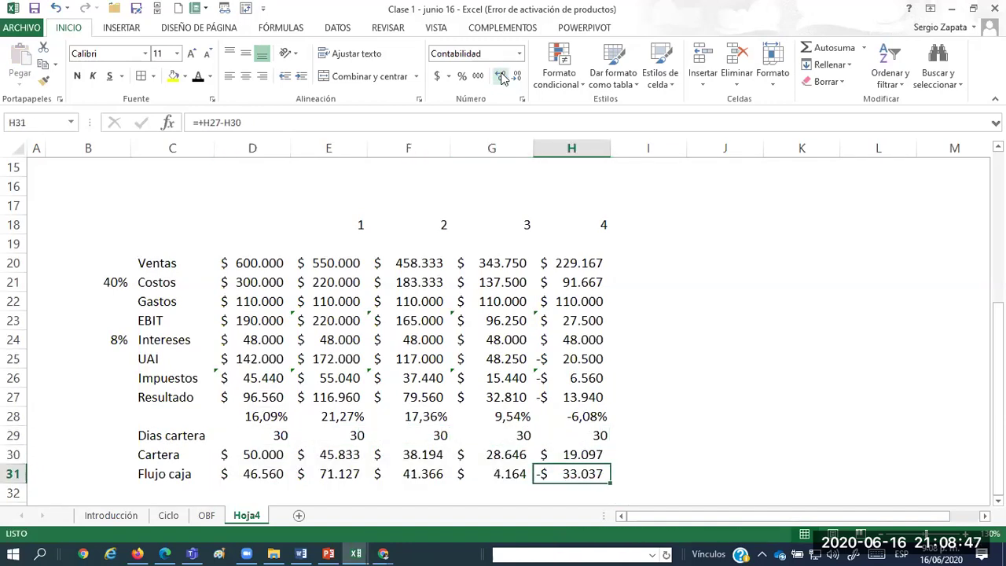
key(Up)
key(Up)
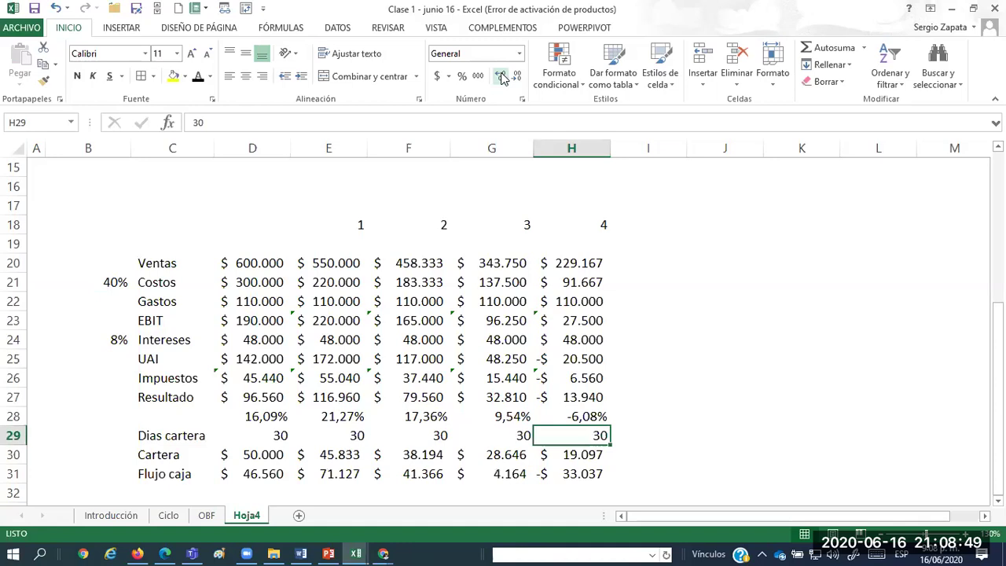
Set Dias cartera for the four scenarios in E29:H29 to 35, 40, 45 and 60.
key(Left)
key(Left)
key(Left)
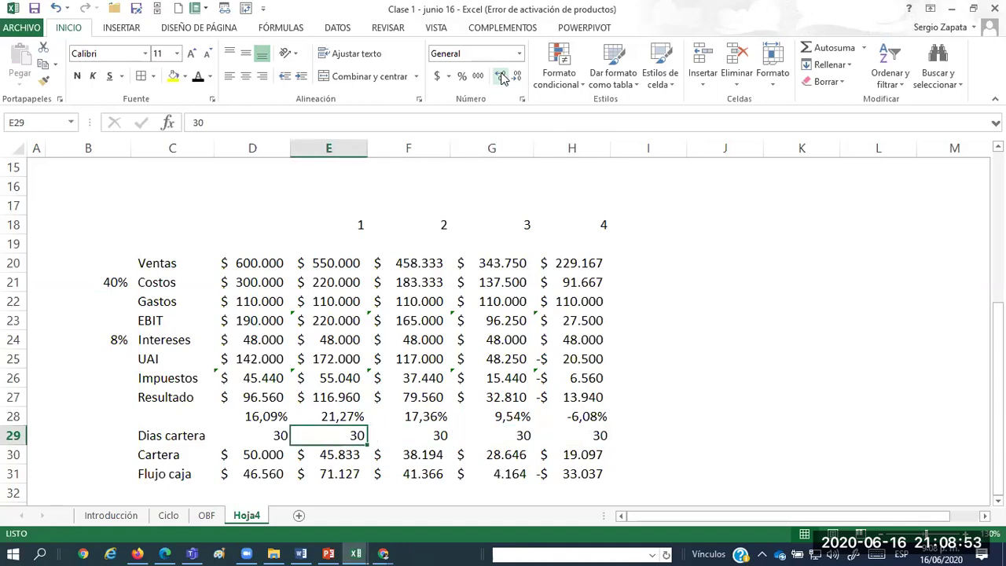
text(35)
key(Right)
text(40)
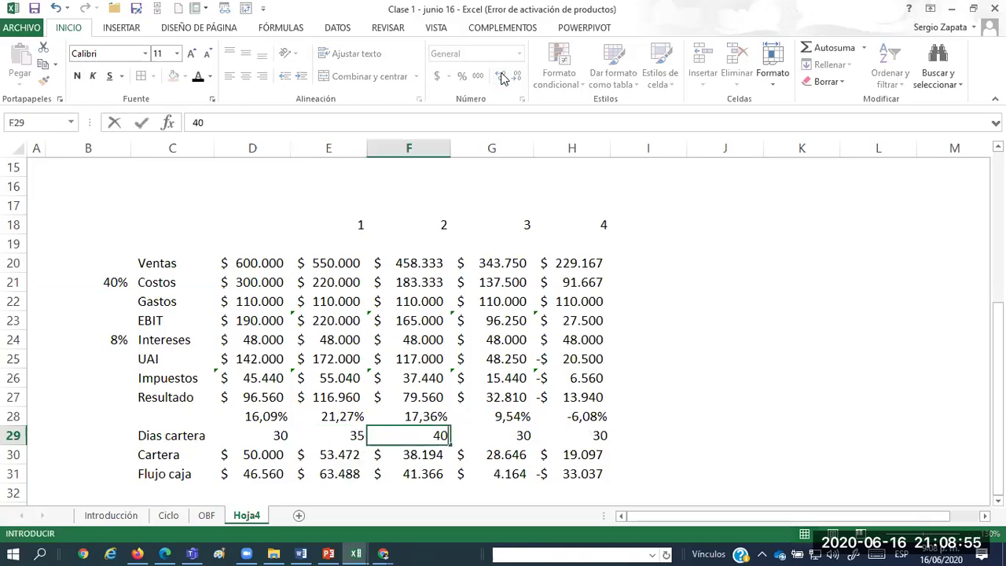
key(Right)
text(45)
key(Right)
text(60)
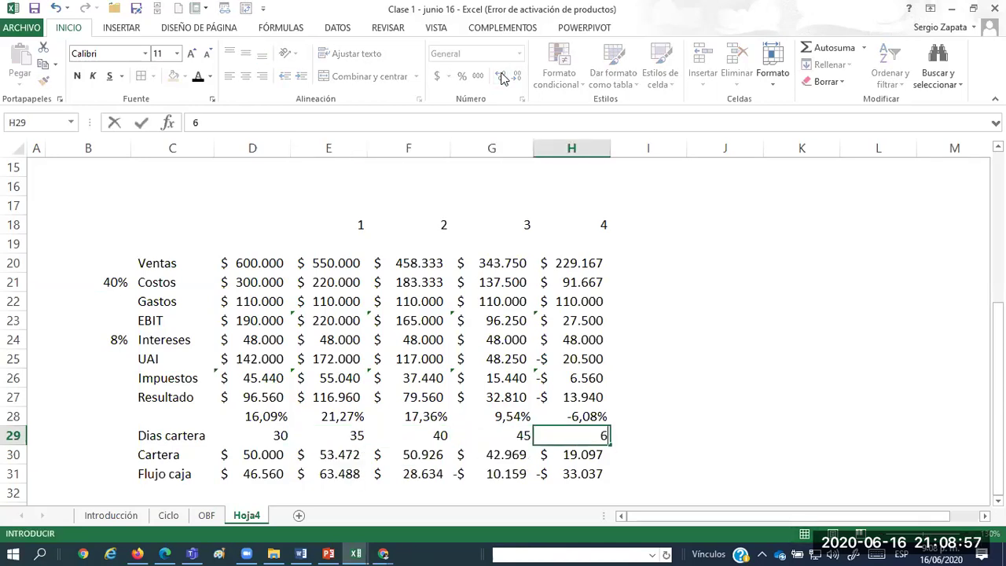
key(Return)
Set Dias cartera in H29 to 30 and go to the scenario 4 Ventas formula in H20.
key(Down)
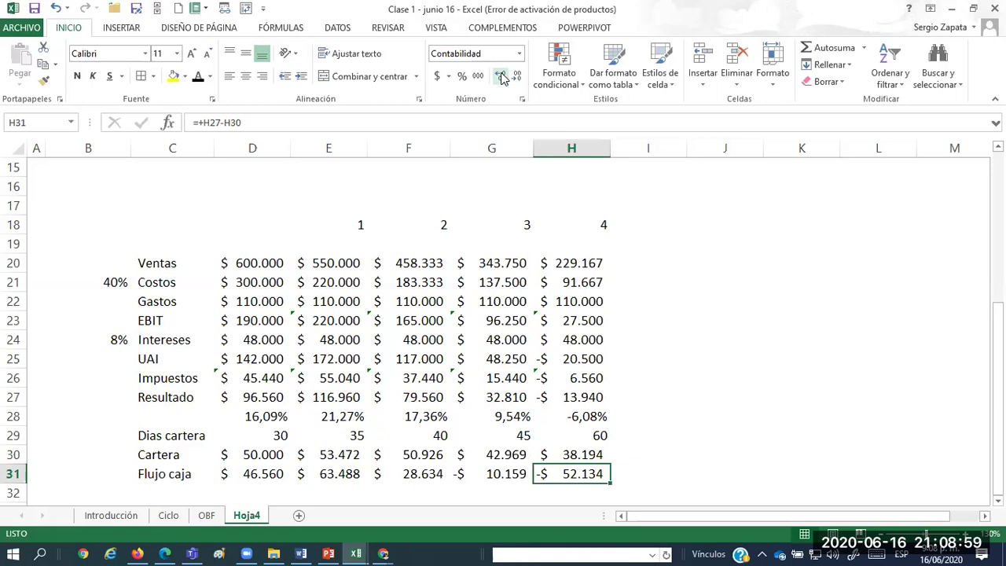
key(Down)
key(Down)
key(Down)
key(Up)
key(Up)
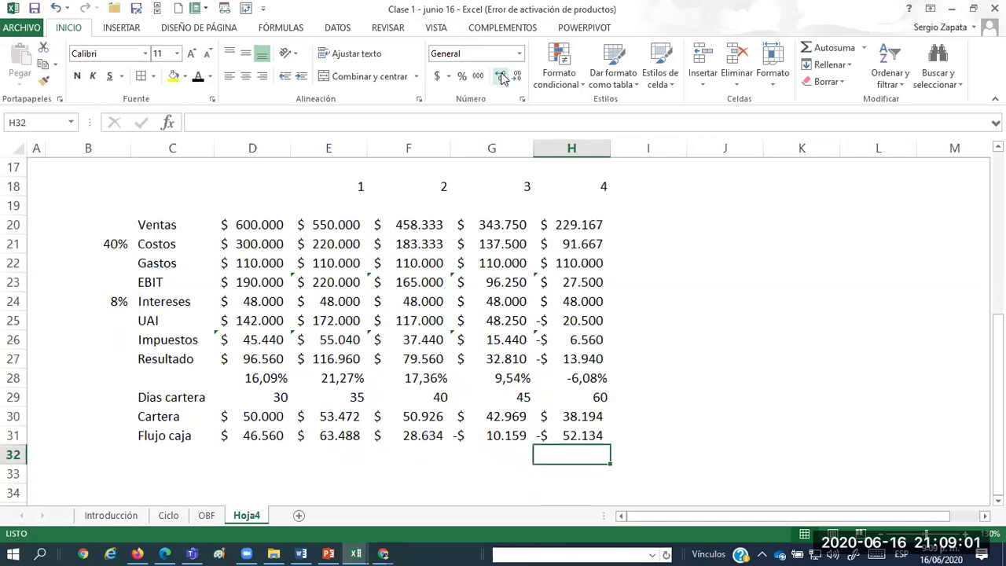
key(Up)
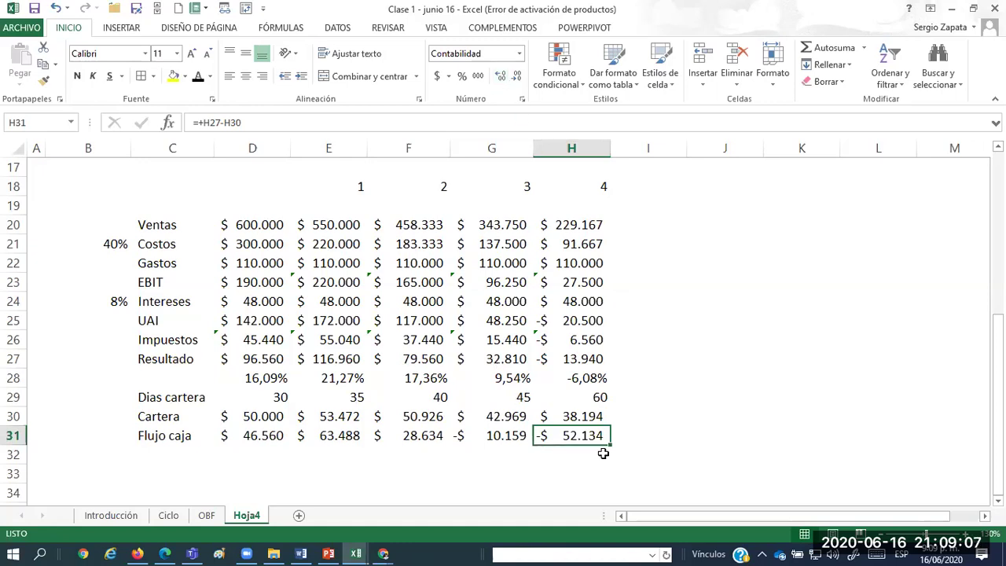
click(601, 397)
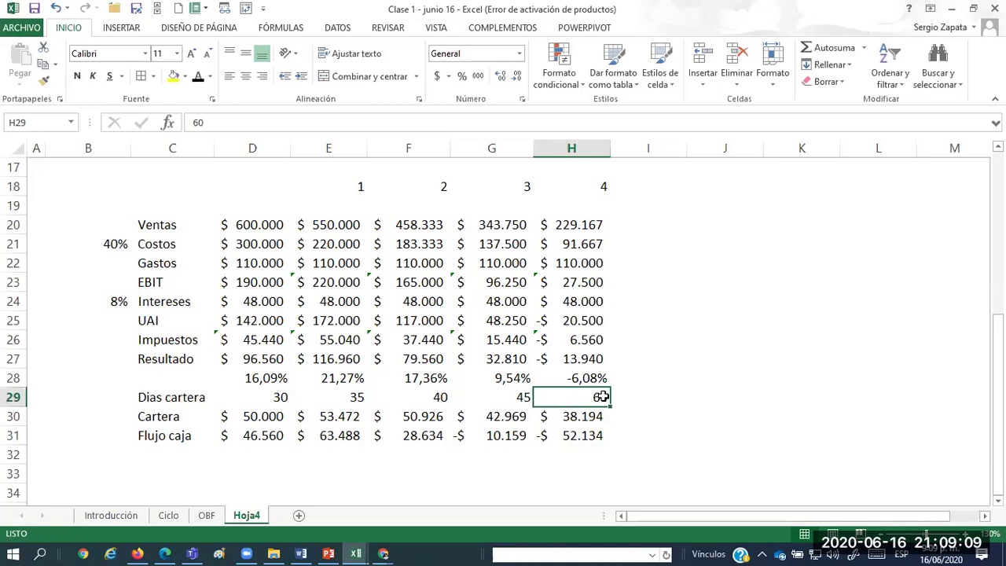
text(30)
key(Return)
key(Up)
key(Up)
key(Up)
key(Up)
key(Up)
key(Up)
key(Up)
key(Up)
key(Up)
key(Up)
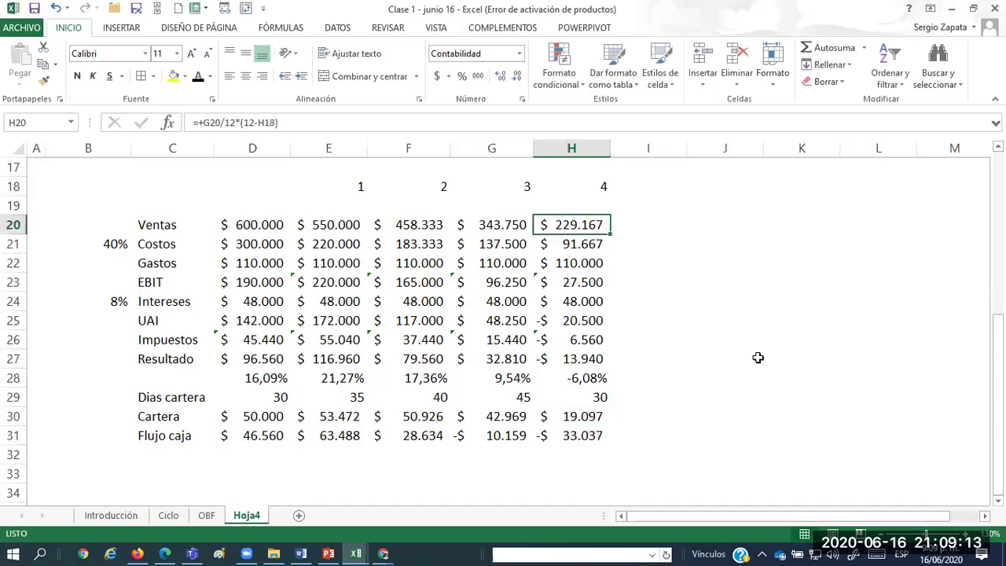
key(F2)
text(*954)
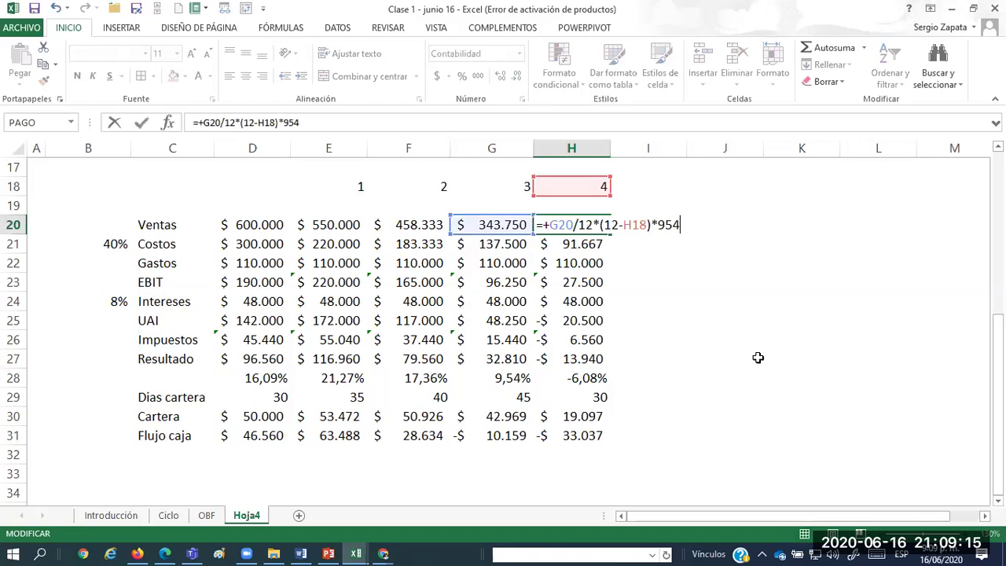
key(BackSpace)
key(Escape)
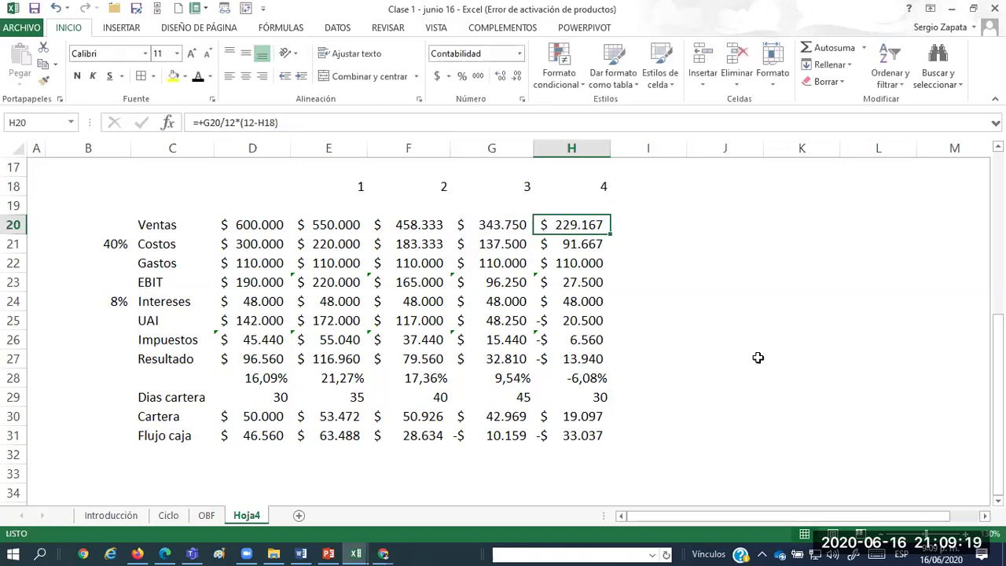
Multiply the scenario 4 Ventas formula in H20 by 95%.
key(F2)
text(*95%)
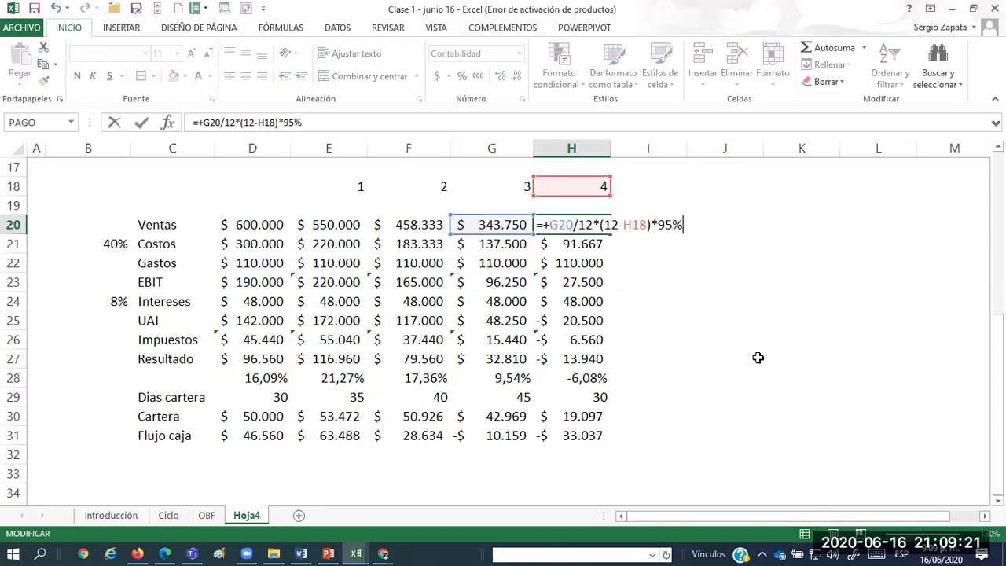
key(Return)
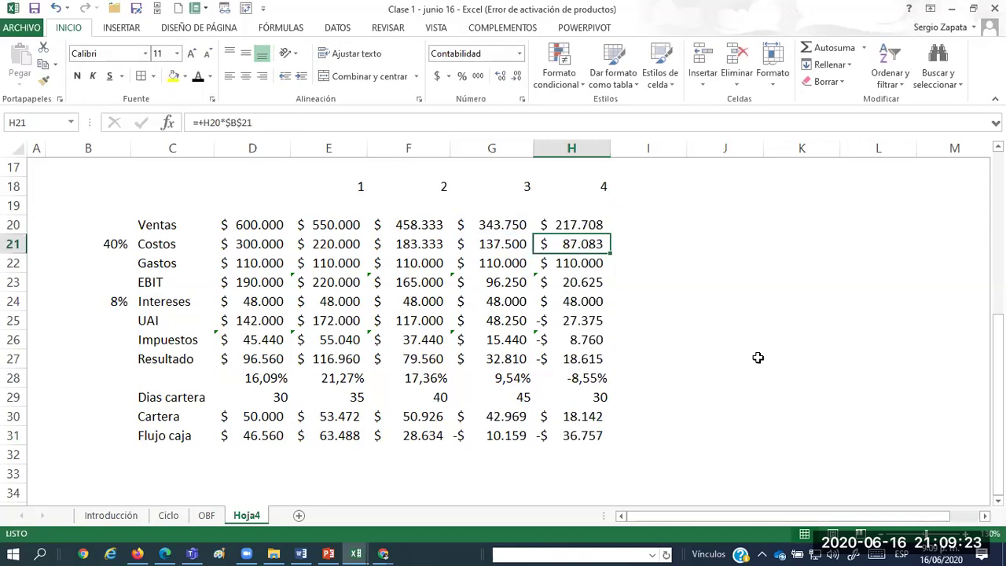
On the OBF sheet, check the formulas for Flujo de caja in F18 and Diferencia dueño in F21.
click(209, 518)
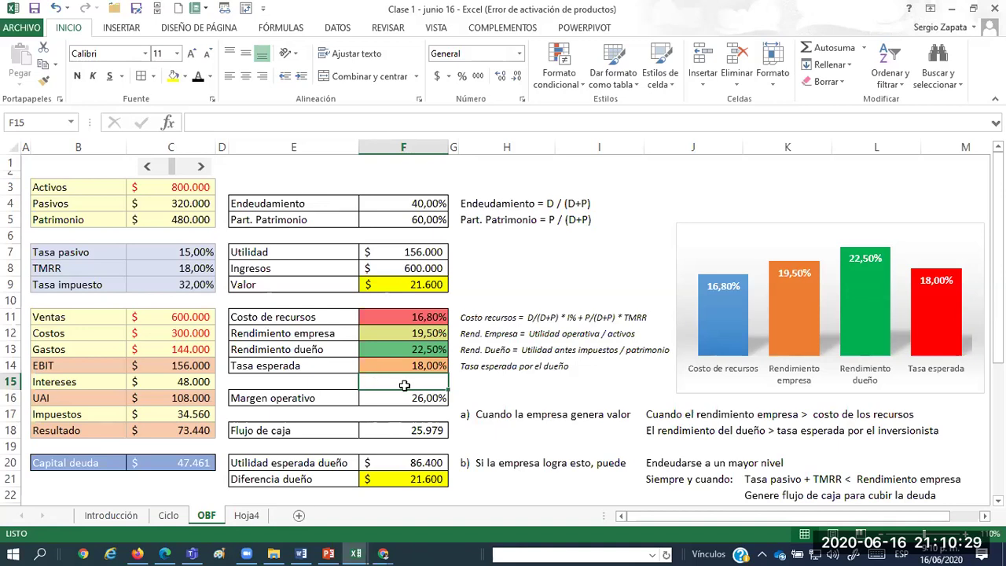
click(424, 430)
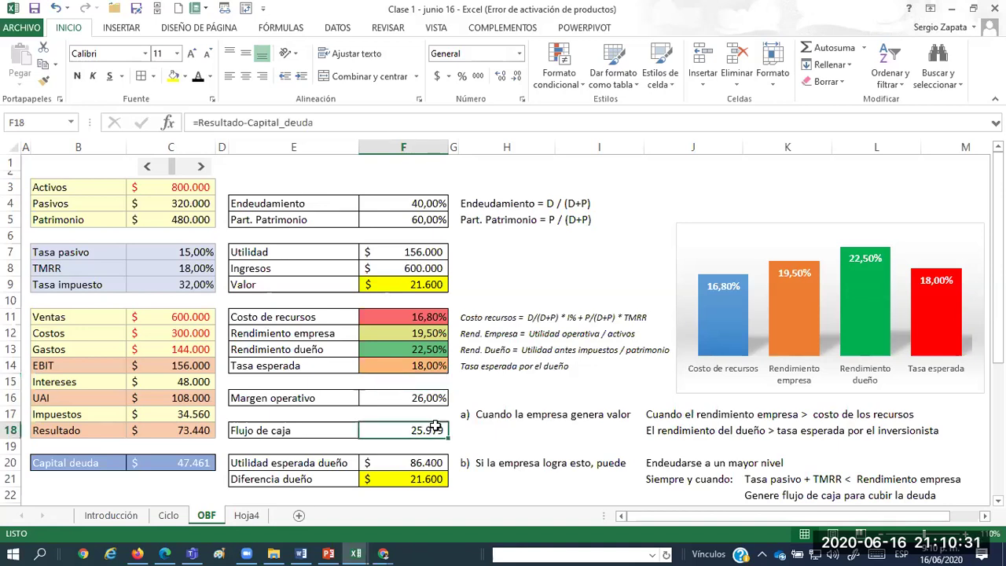
click(426, 481)
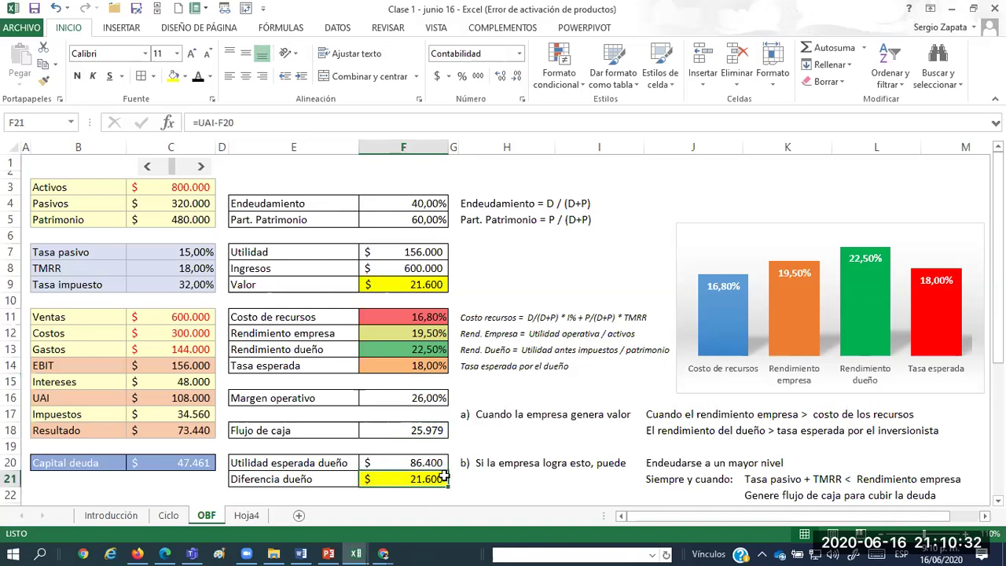
Rename the OBF sheet as OBF antes impuesto.
click(215, 518)
text(antes impuesto)
key(Return)
Hide the Hoja4 sheet.
click(319, 516)
right_click(316, 516)
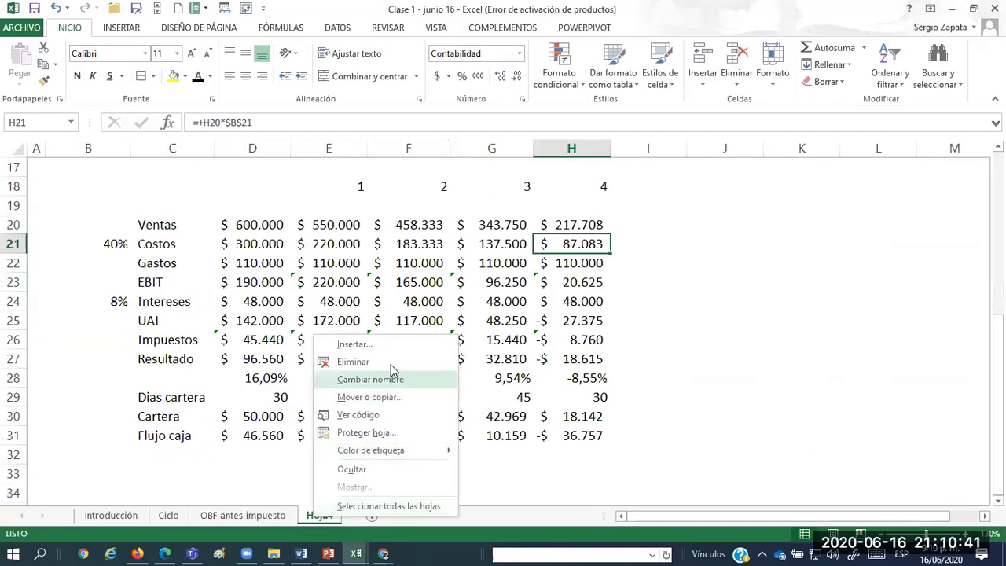
click(350, 472)
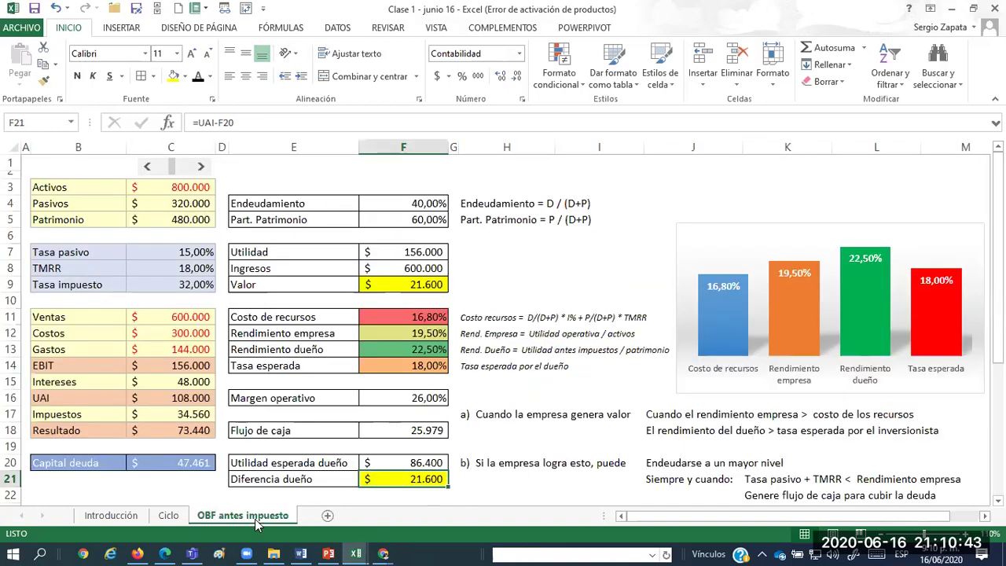
Examine Flujo de caja, Impuestos, Rendimiento empresa, Rendimiento dueño and Utilidad esperada dueño on the OBF antes impuesto sheet.
click(354, 431)
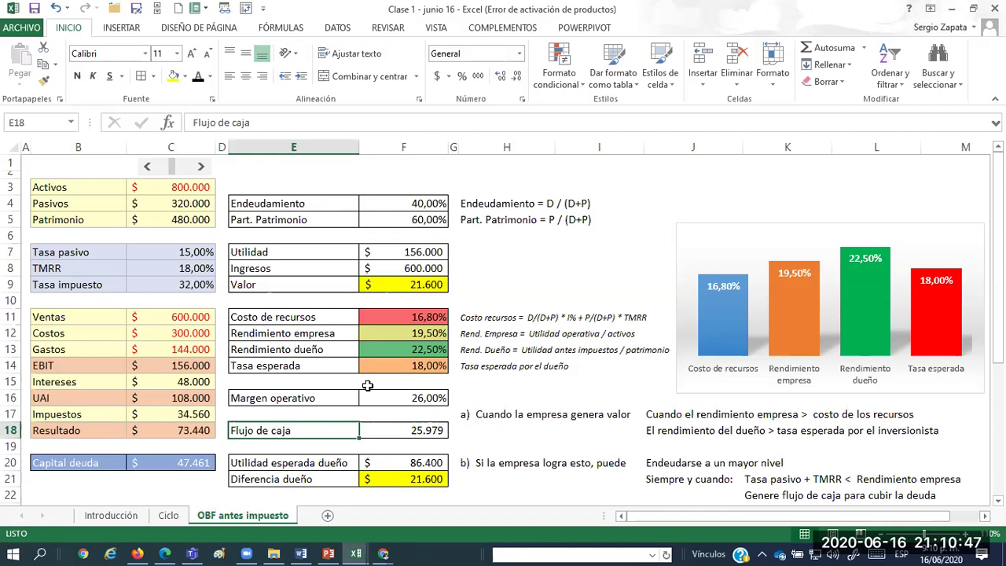
click(167, 420)
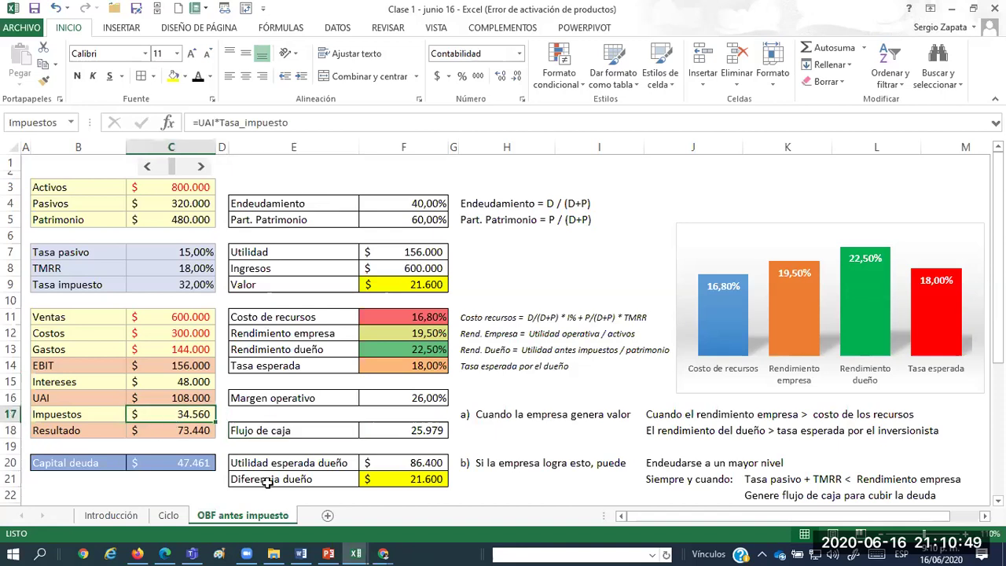
double_click(388, 329)
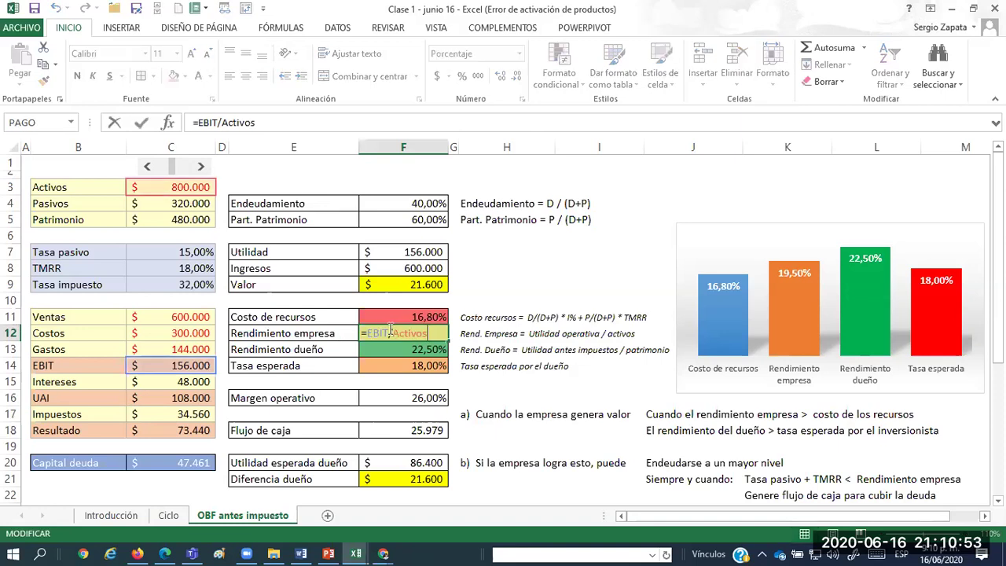
key(Return)
key(F2)
key(Return)
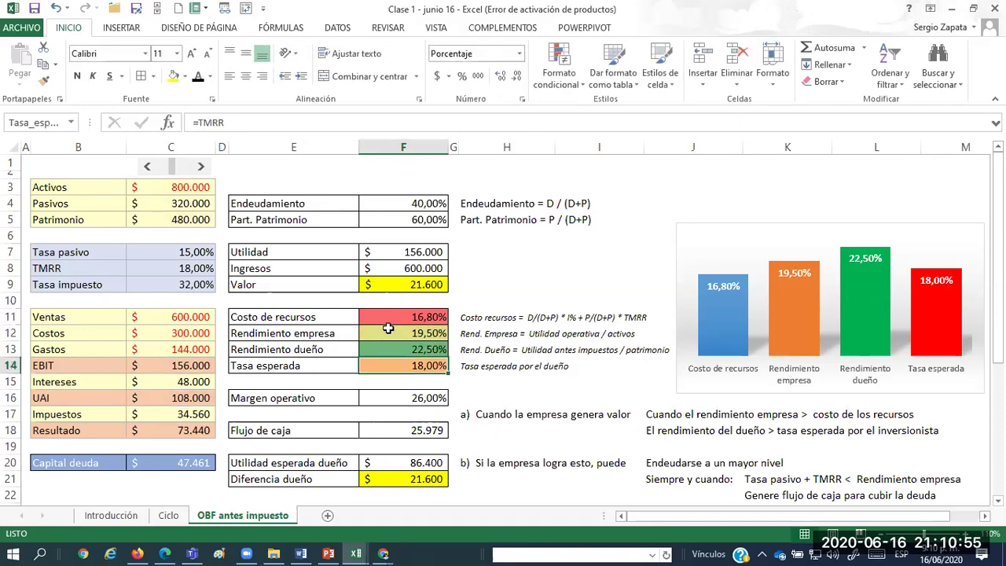
click(279, 462)
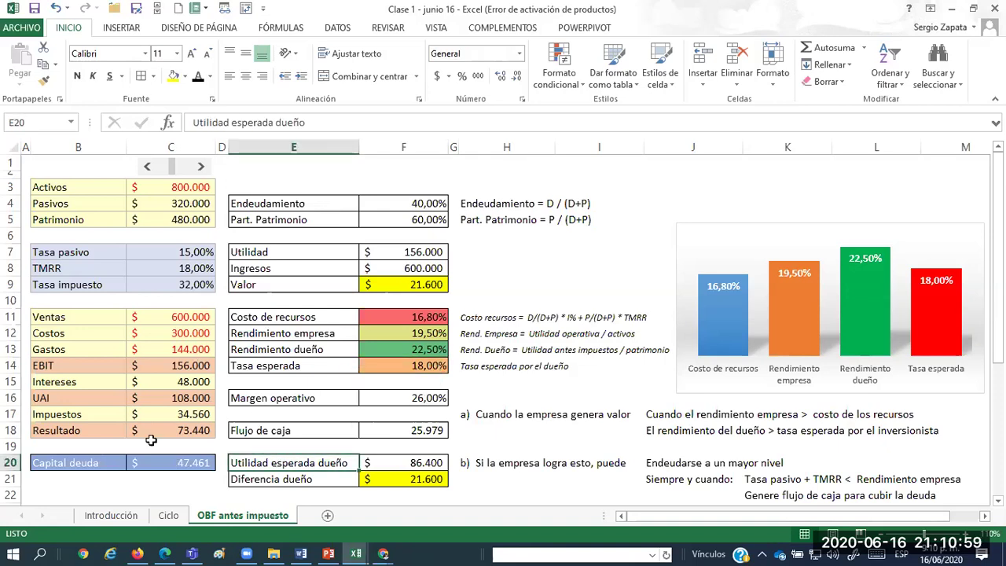
click(180, 445)
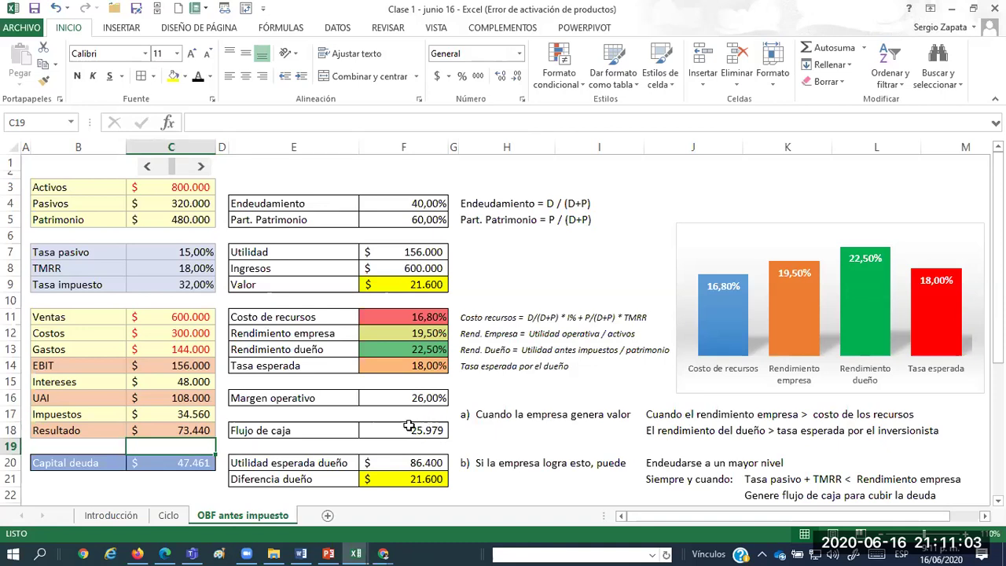
click(385, 462)
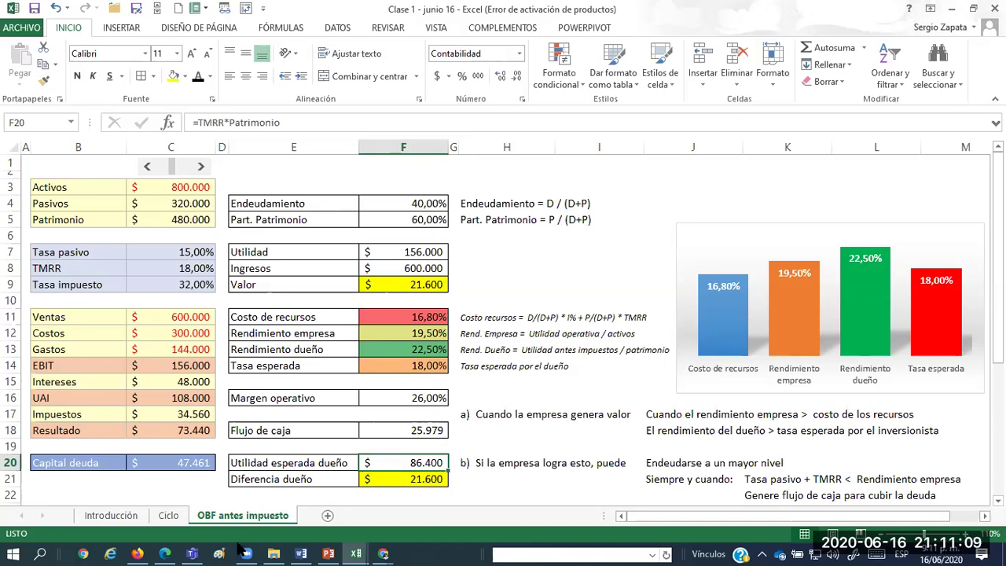
Review the financing, investment and operation diagram and the RESULTADOS table on the Ciclo sheet, and return to OBF antes impuesto.
click(166, 517)
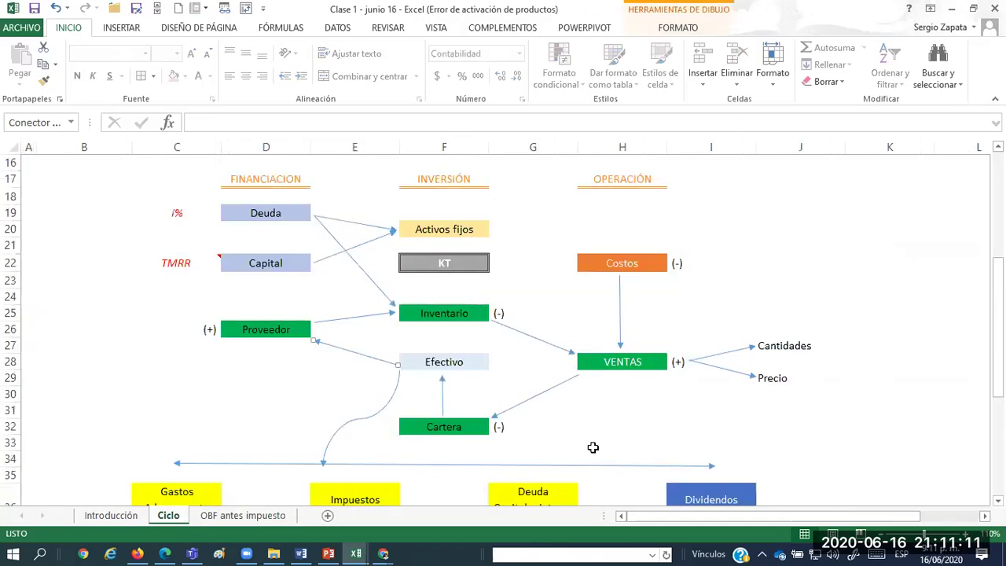
scroll(343, 320, down, 4)
scroll(343, 320, down, 3)
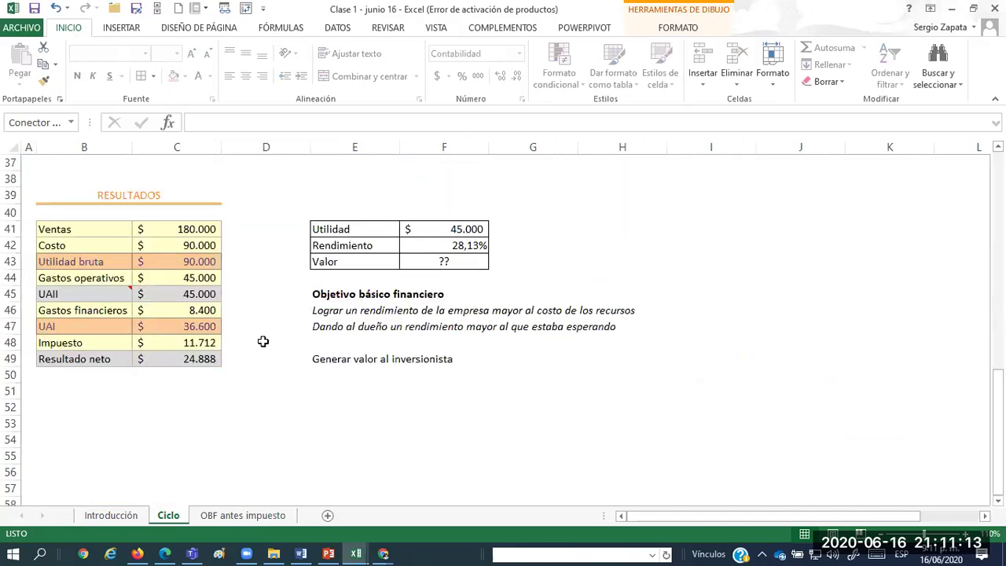
scroll(264, 341, up, 12)
click(253, 515)
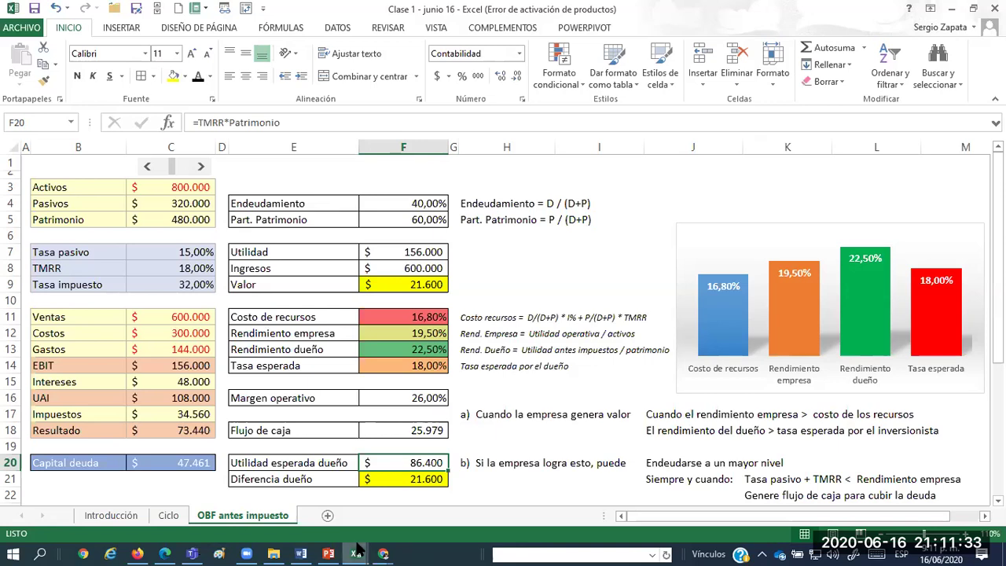
Switch to the Modelo analisis financiero v1 workbook and read the diagnostic model's topics on the Contenido sheet.
mouse_move(358, 549)
mouse_move(281, 529)
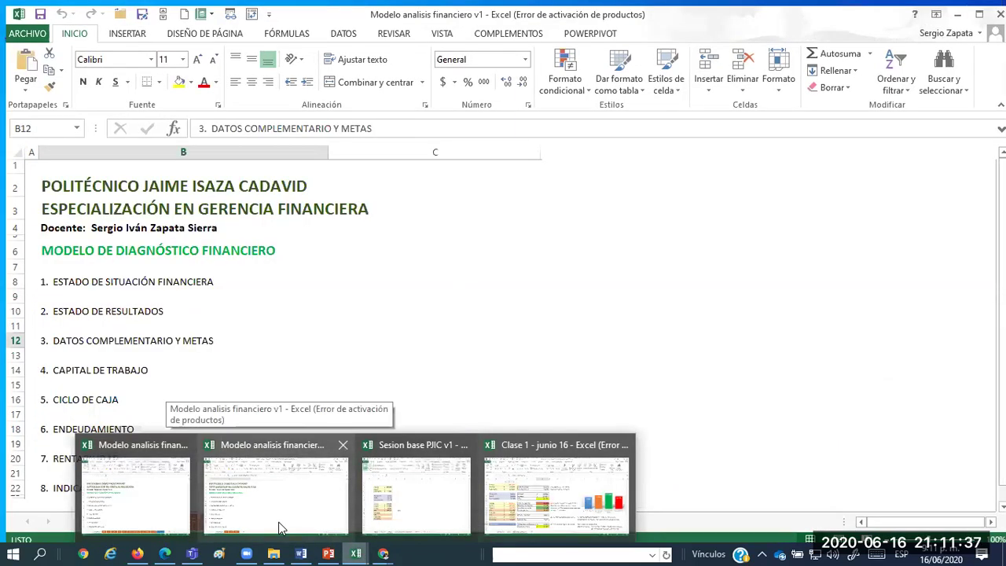
click(280, 528)
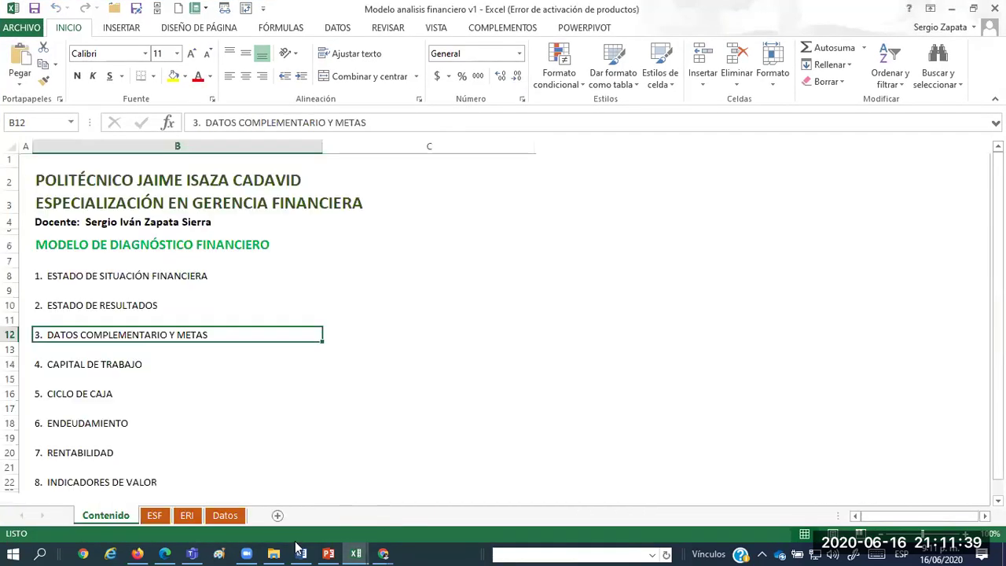
click(289, 406)
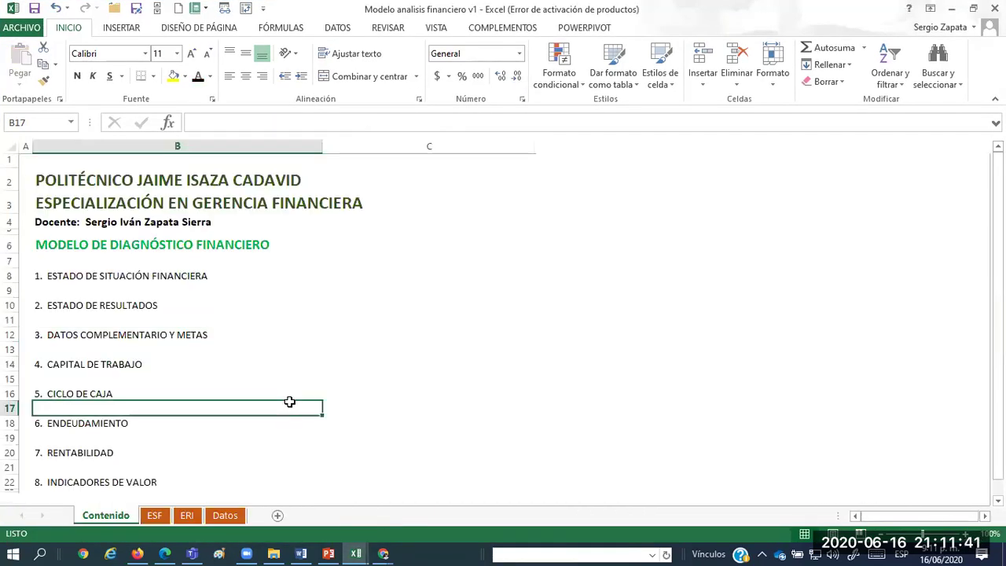
click(333, 244)
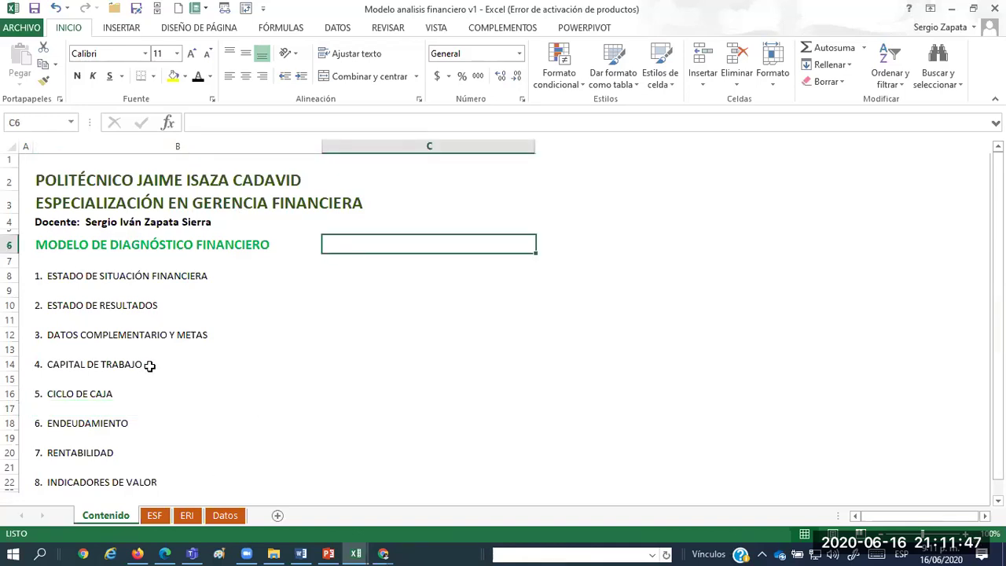
Look through the ESF, Contenido and ERI sheets, ending on the ESF balance sheet with its vertical and horizontal analysis columns.
click(145, 520)
click(312, 401)
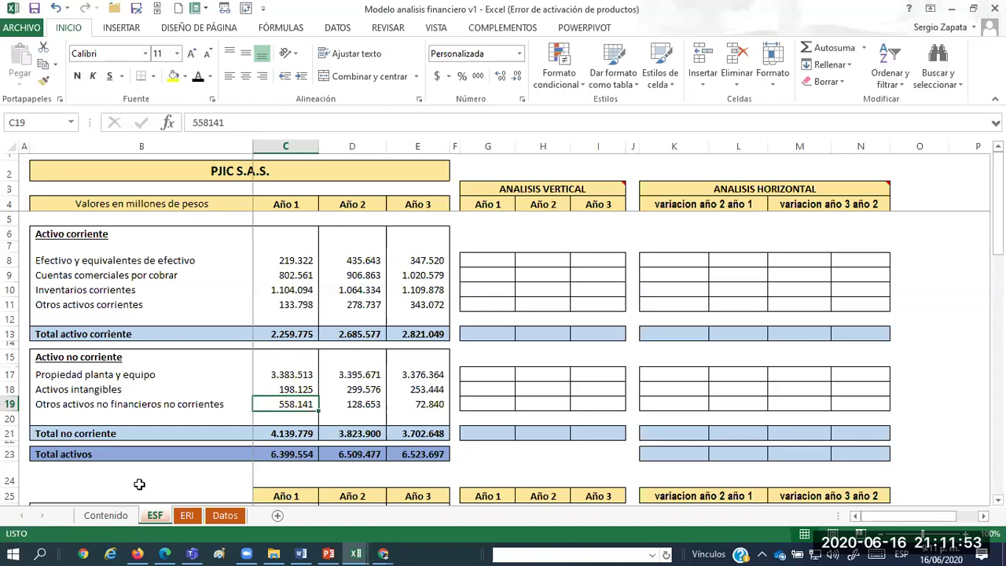
click(132, 522)
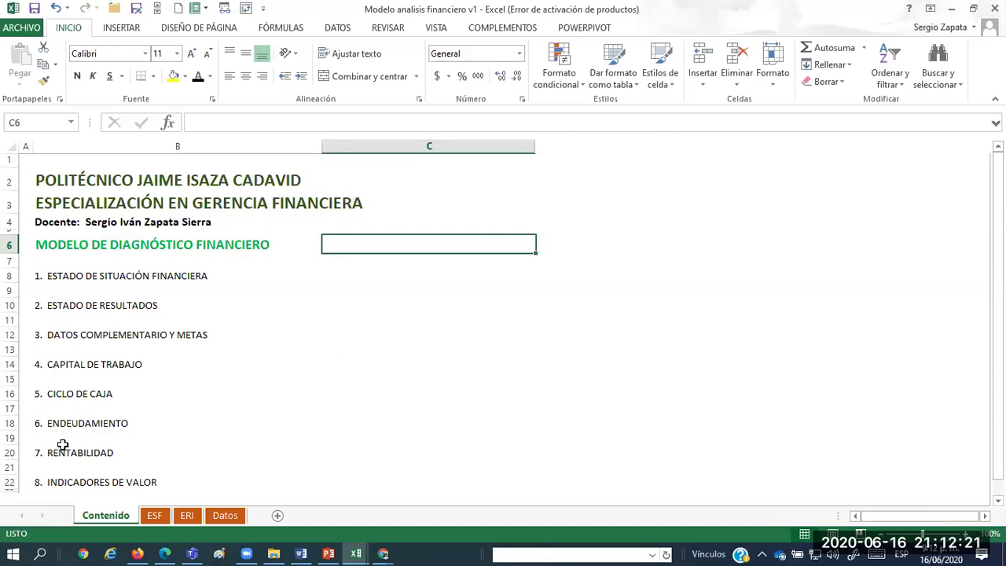
click(188, 517)
click(159, 516)
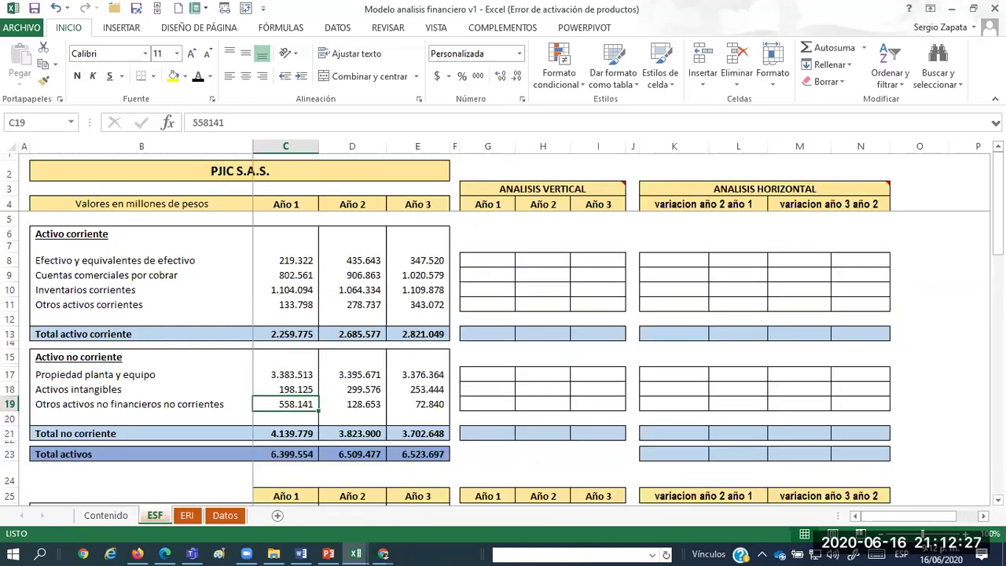
scroll(637, 435, up, 1)
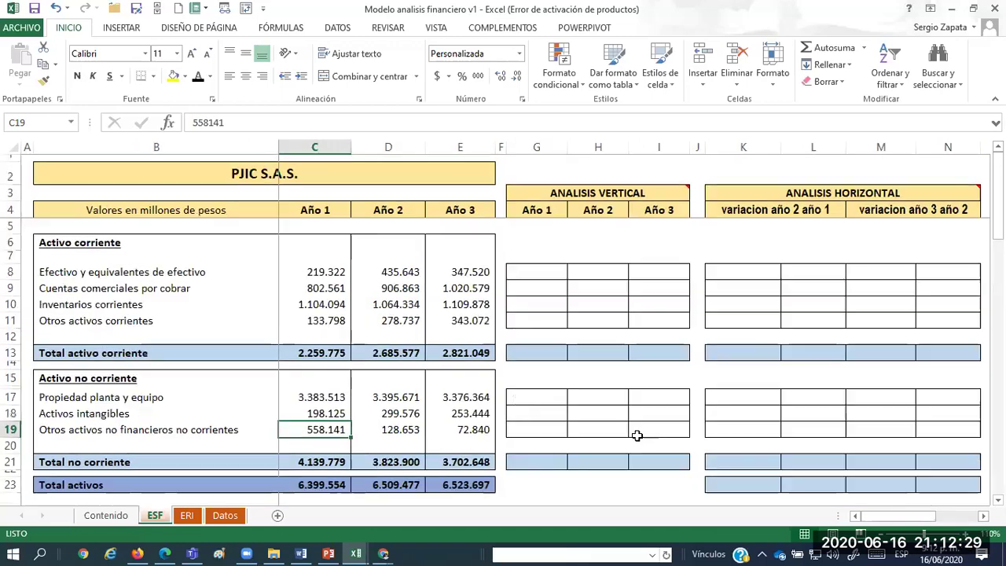
Switch to the Clase 1 - junio 16 workbook and review the results table, indicators and value criteria on OBF antes impuesto.
key(alt+Tab)
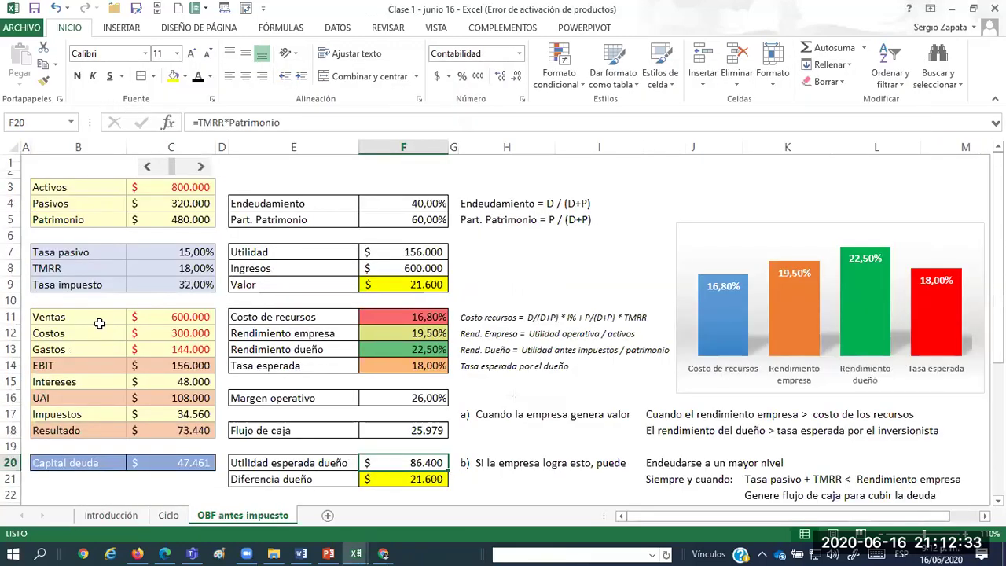
drag(100, 322, 163, 427)
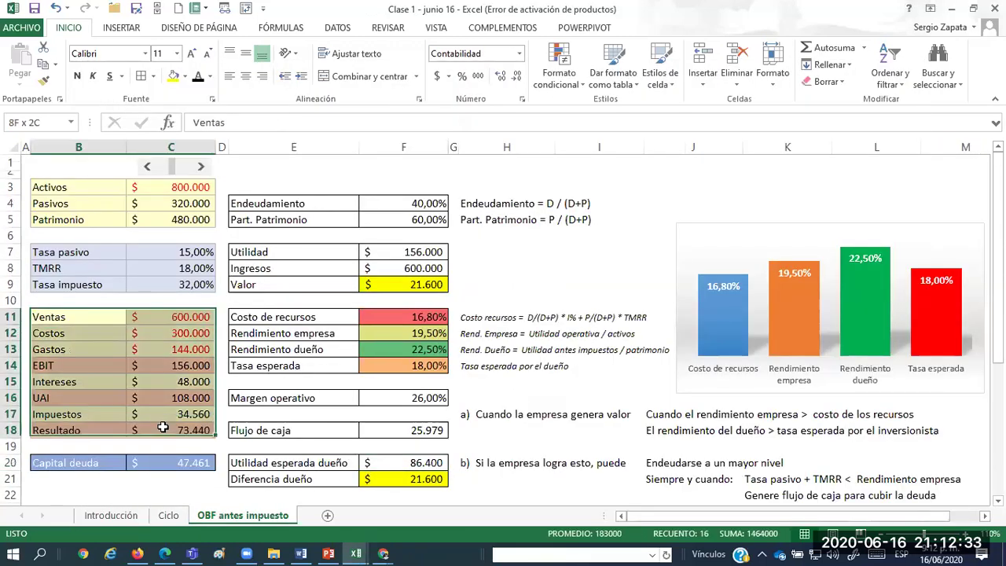
click(117, 207)
drag(268, 207, 887, 478)
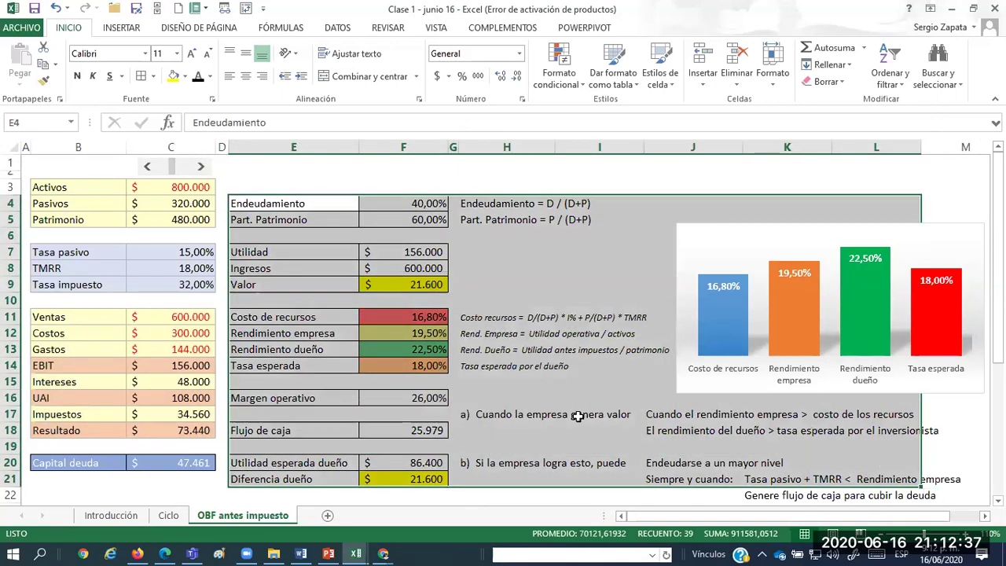
click(578, 416)
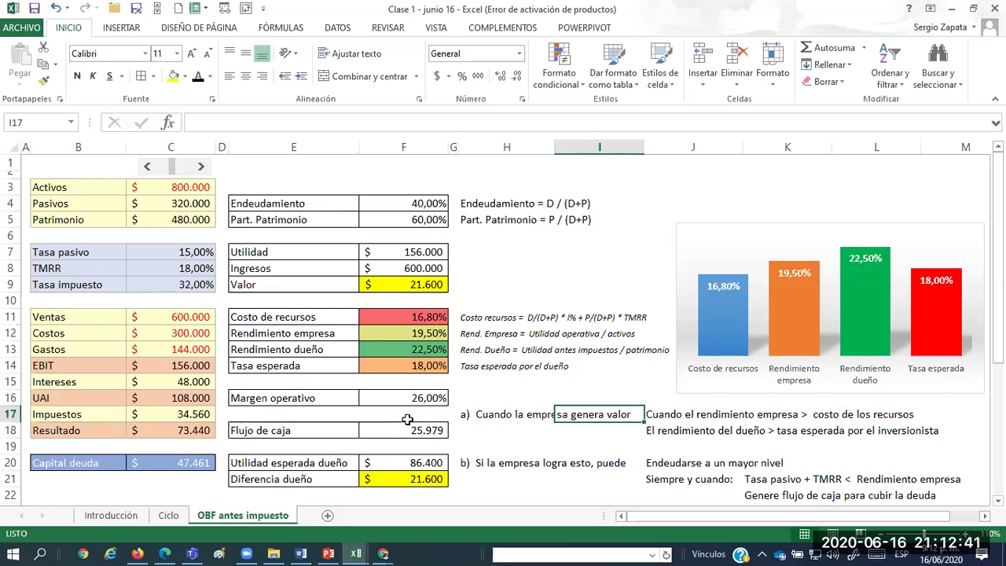
Return to the ESF sheet in Modelo analisis financiero v1 and switch to the PJIC financial analysis presentation in PowerPoint.
key(ctrl+Tab)
click(323, 377)
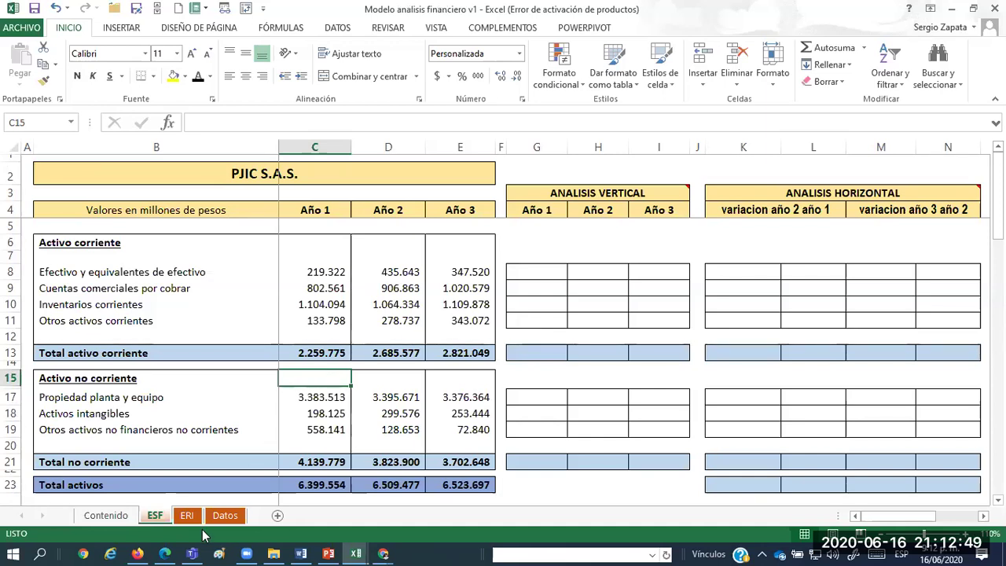
key(alt+Tab)
key(alt+Tab)
key(alt+Tab)
key(alt+Tab)
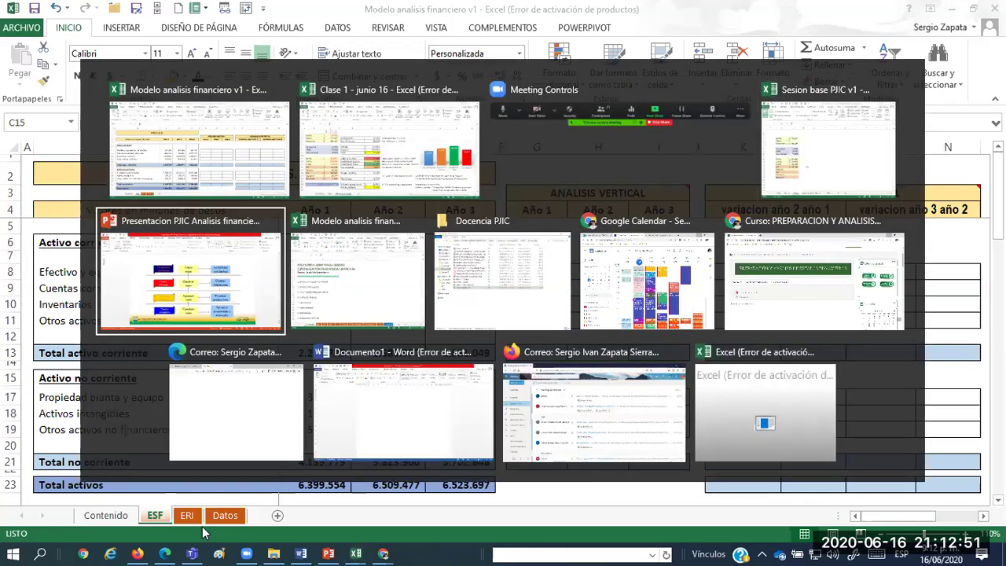
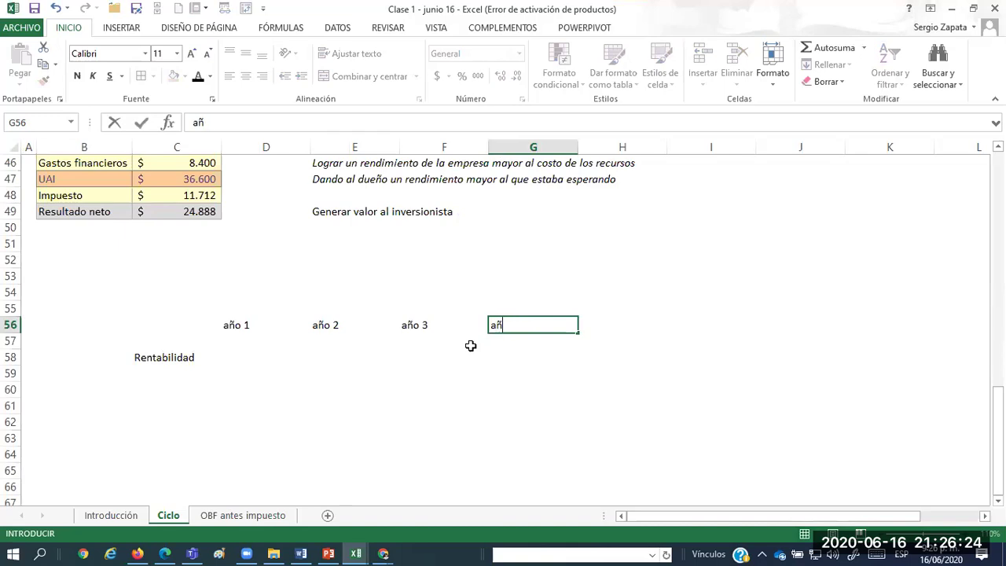
Complete the year headings in row 56 of the Ciclo sheet with año 4 and año 5.
key(Tab)
text(año 5)
key(Down)
Fill the Rentabilidad row for año 1 to año 5 with 18%, 14%, 12%, 16% and 22%.
key(Down)
key(Down)
key(Left)
key(Left)
key(Left)
key(Left)
key(Left)
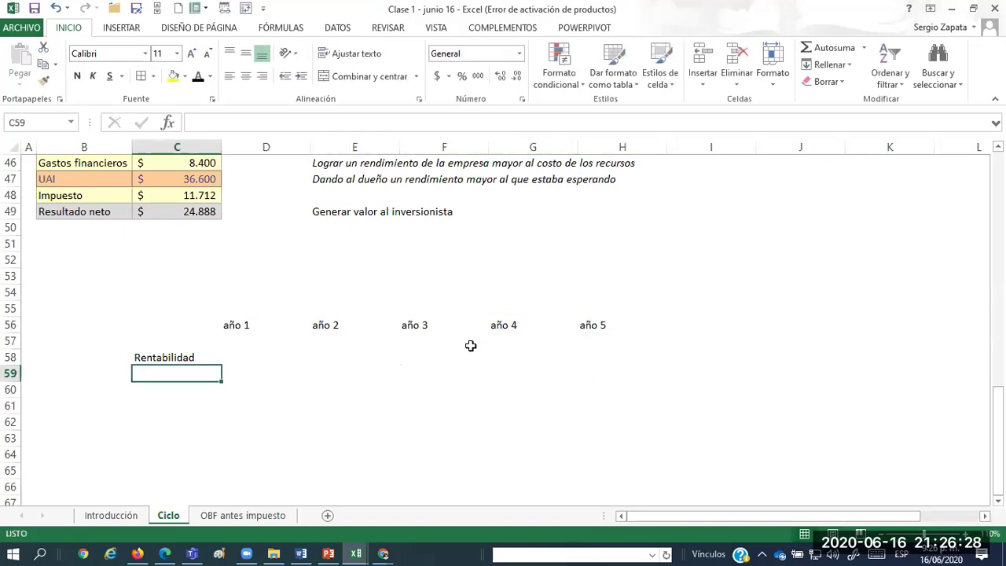
key(Up)
key(Right)
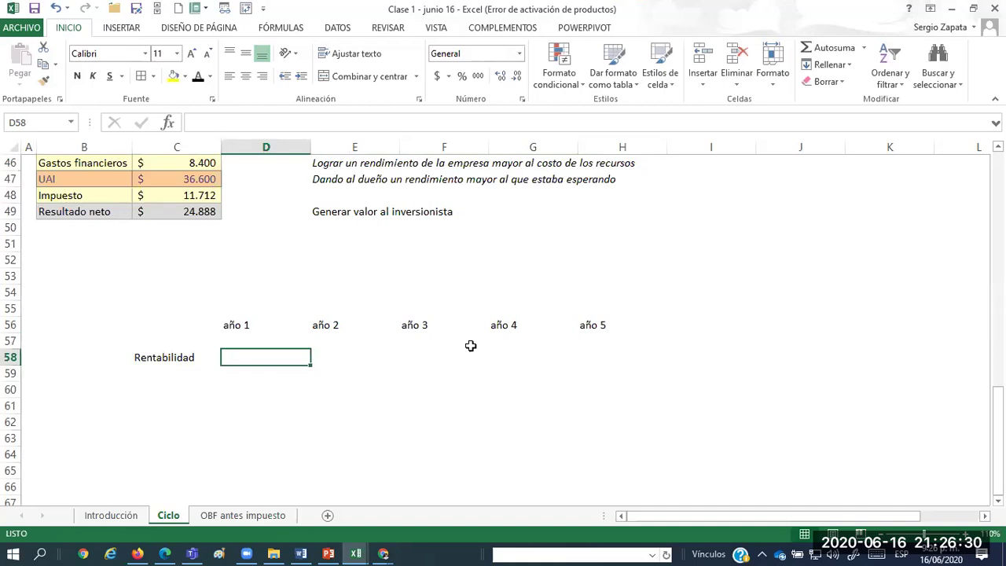
text(18%)
key(Tab)
text(14%)
key(Tab)
text(12%)
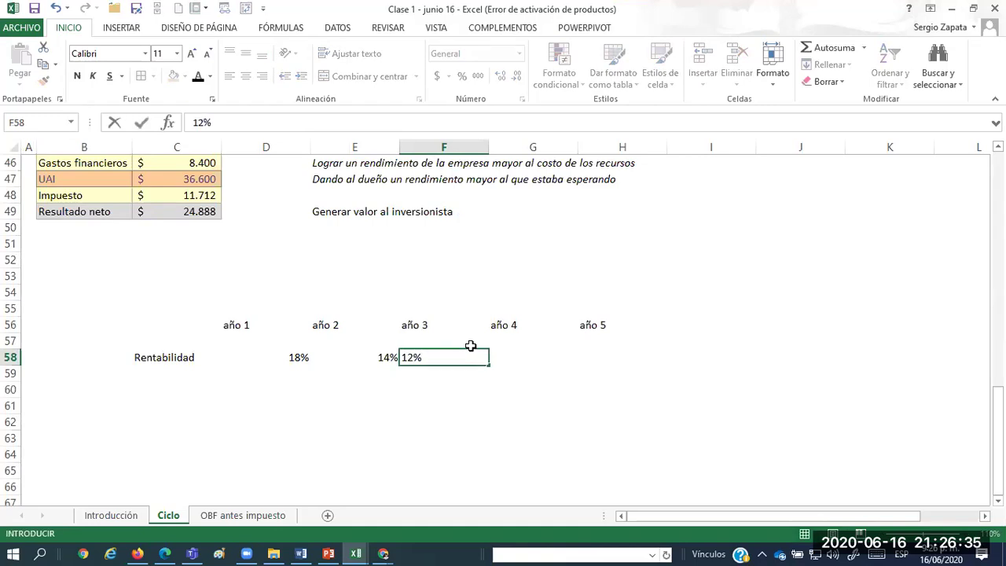
key(Tab)
text(16)
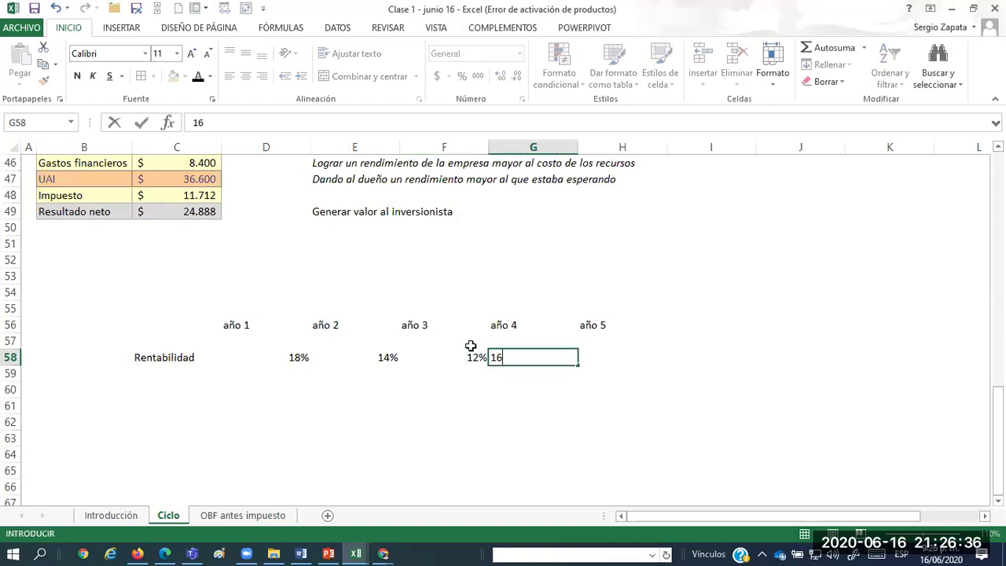
text(%)
key(Tab)
text(22%)
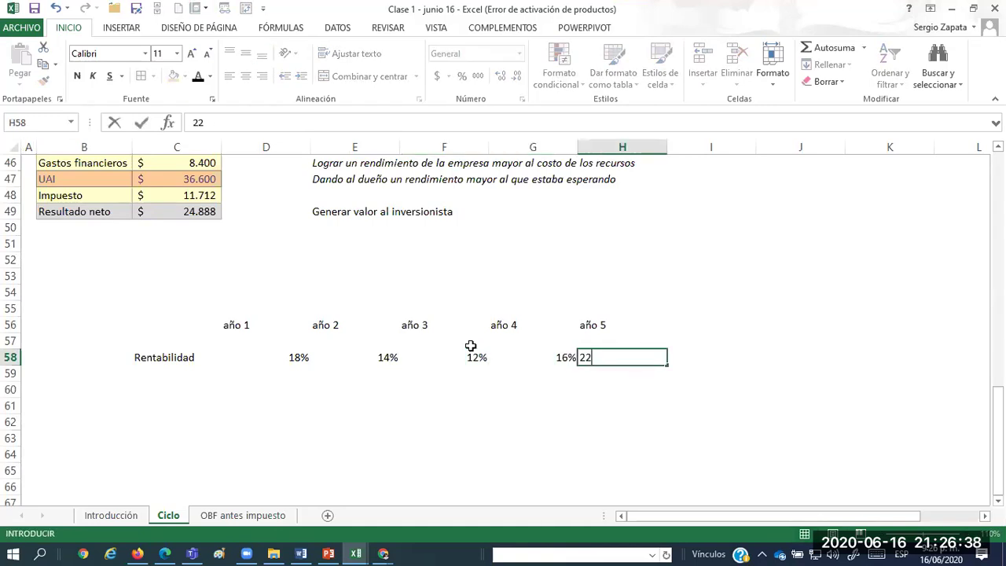
key(Return)
Delete the entire blank row 57 between the year headings and the Rentabilidad row.
key(Left)
key(Up)
key(Up)
key(shift+Right)
key(Down)
key(ctrl+minus)
key(Down)
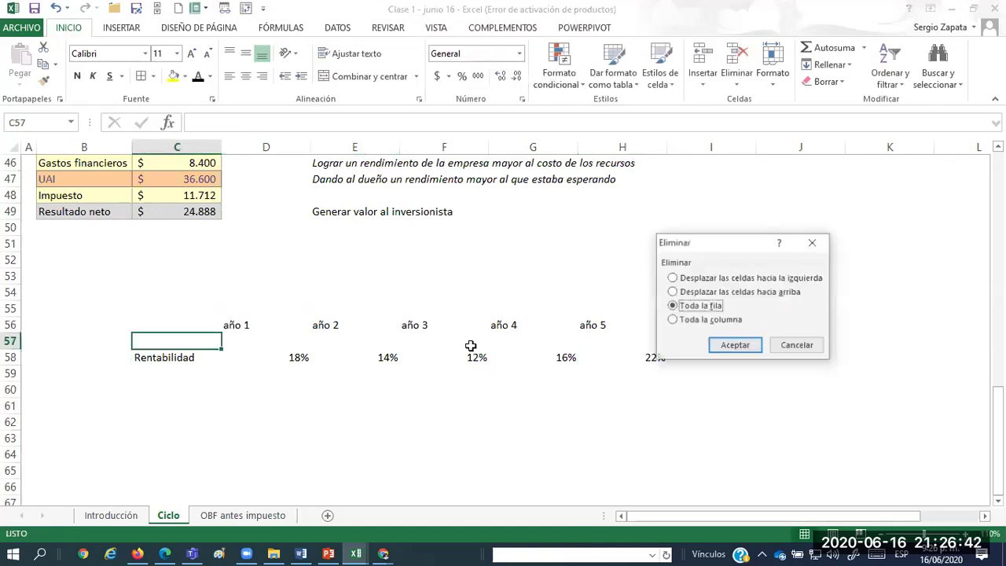
key(Return)
Insert a basic 2D line chart from the year headings and Rentabilidad values in C56:H57.
key(shift+Up)
key(shift+Right)
key(shift+Right)
key(shift+Right)
key(shift+Right)
key(shift+Right)
key(shift+Right)
key(shift+Right)
key(shift+Left)
scroll(304, 277, down, 2)
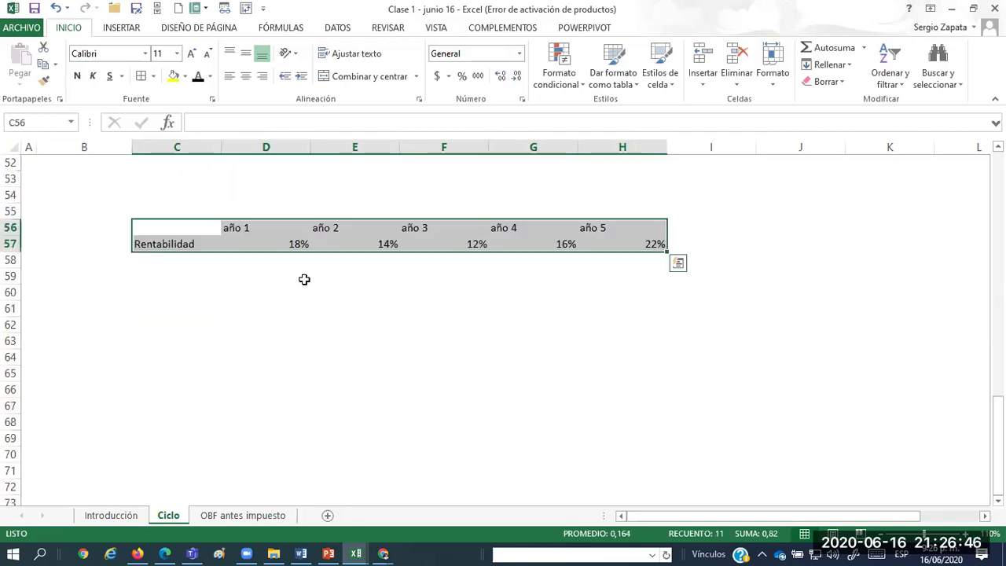
click(119, 28)
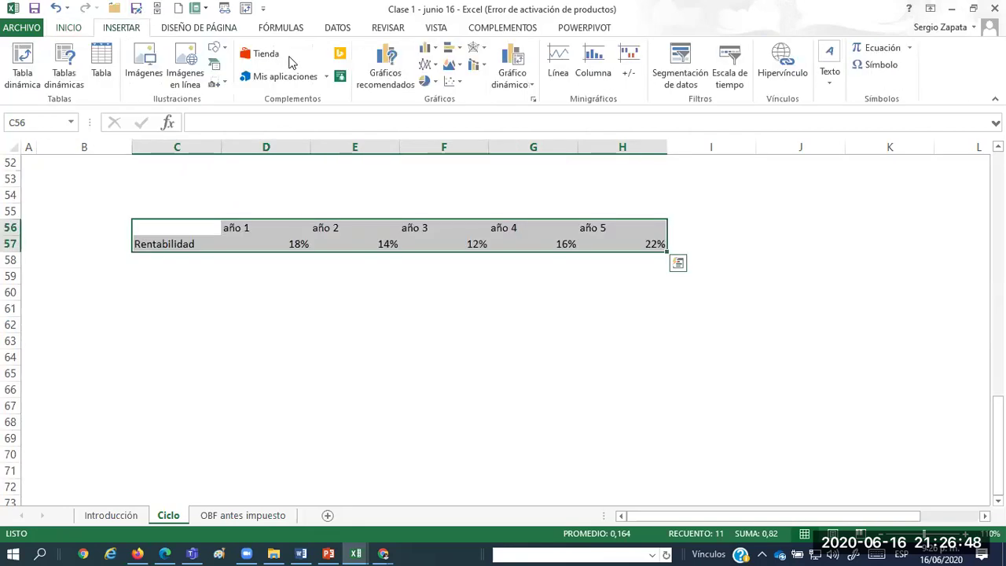
click(436, 64)
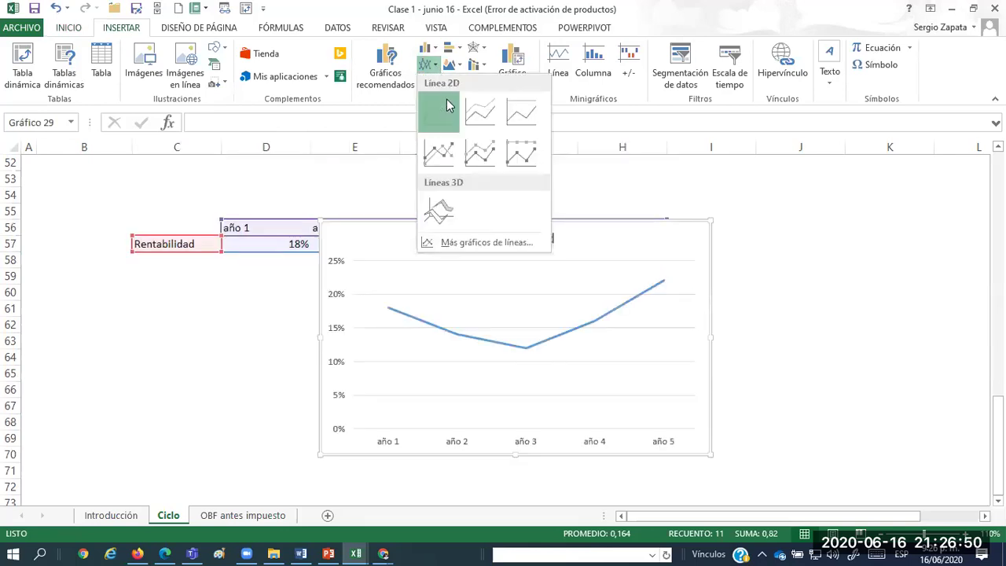
click(449, 104)
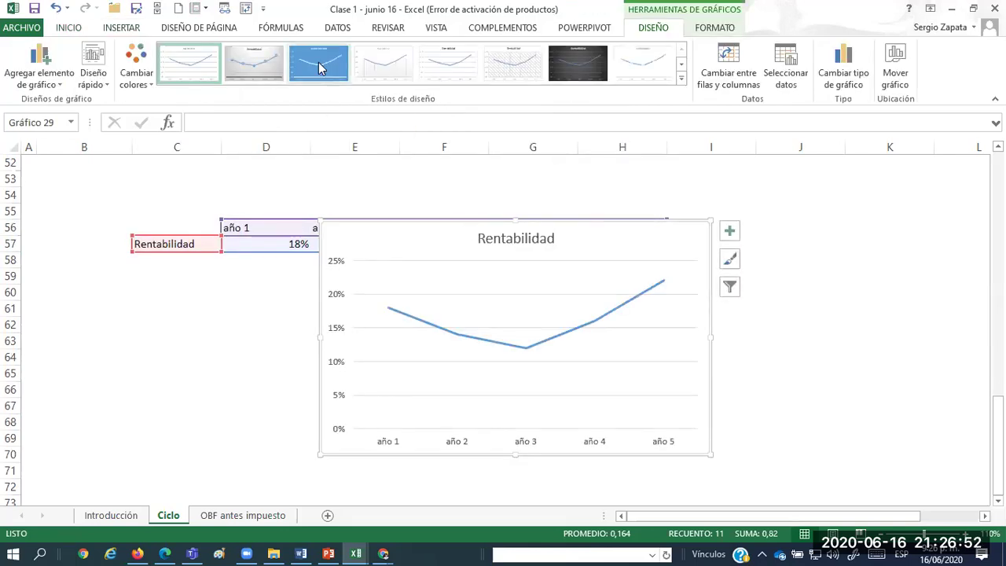
Apply the blue chart style with drop lines to the Rentabilidad chart and move it directly below the table.
click(318, 67)
drag(492, 223, 386, 278)
click(704, 360)
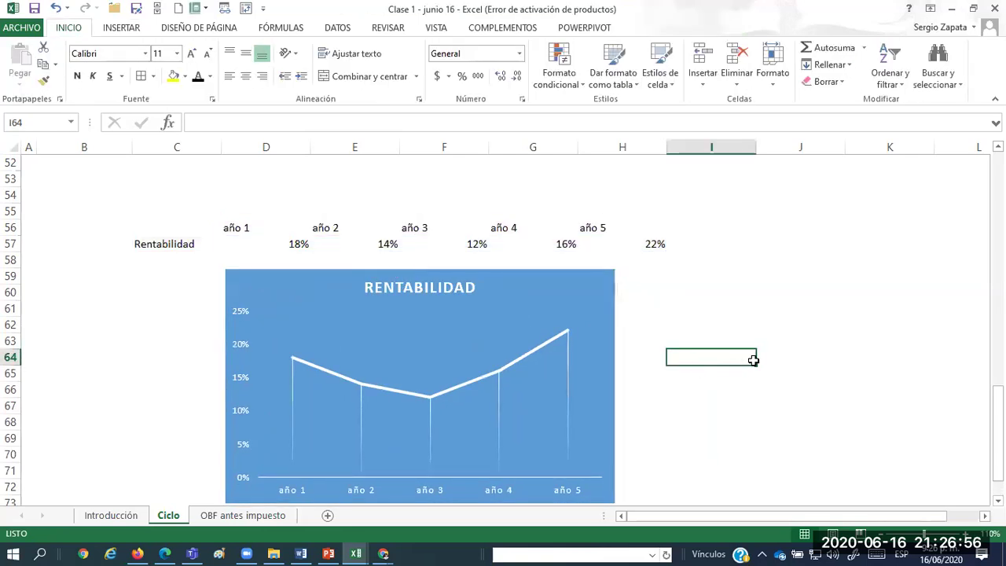
scroll(755, 353, down, 1)
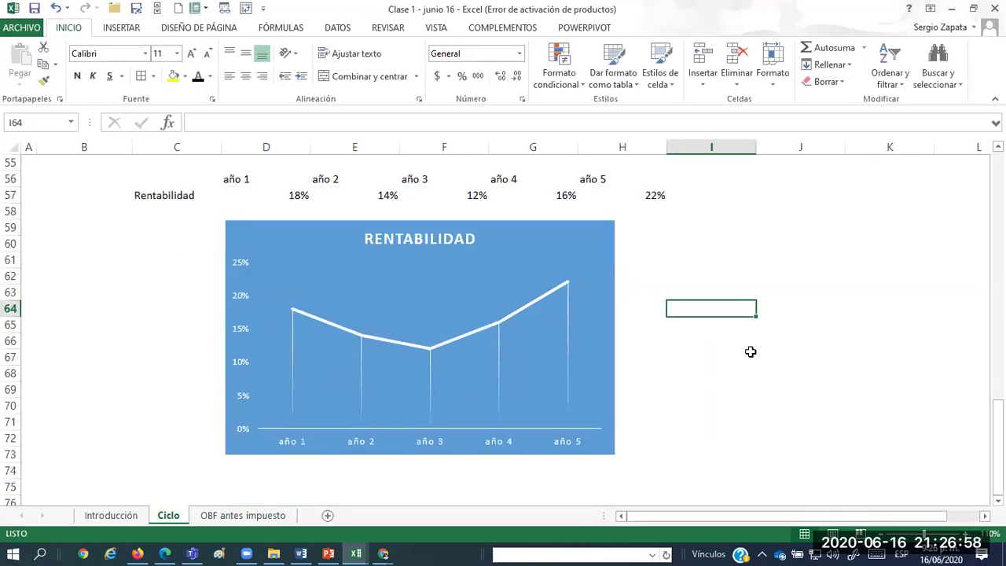
Add data labels to the Rentabilidad chart and apply the dark grey chart style.
click(566, 307)
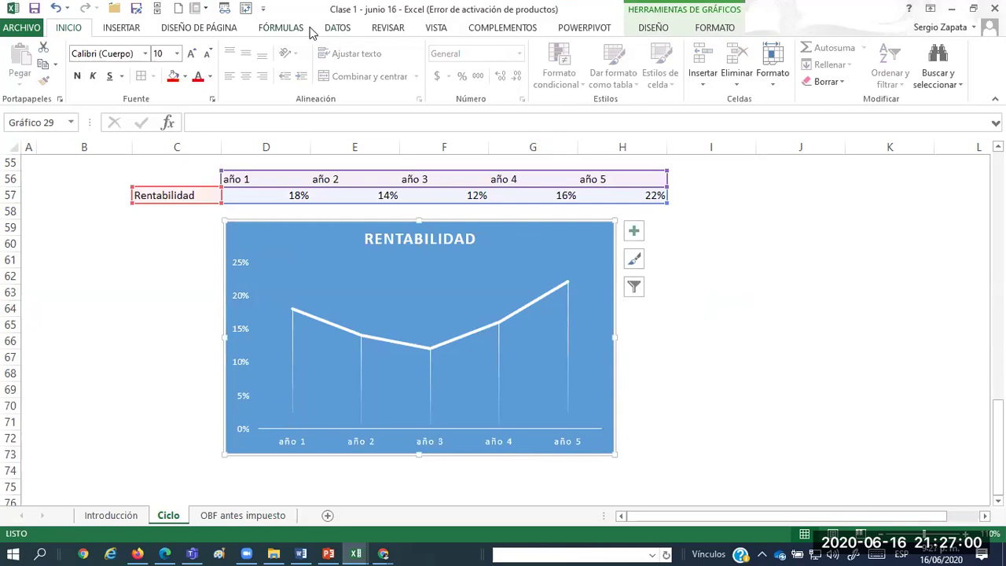
click(653, 28)
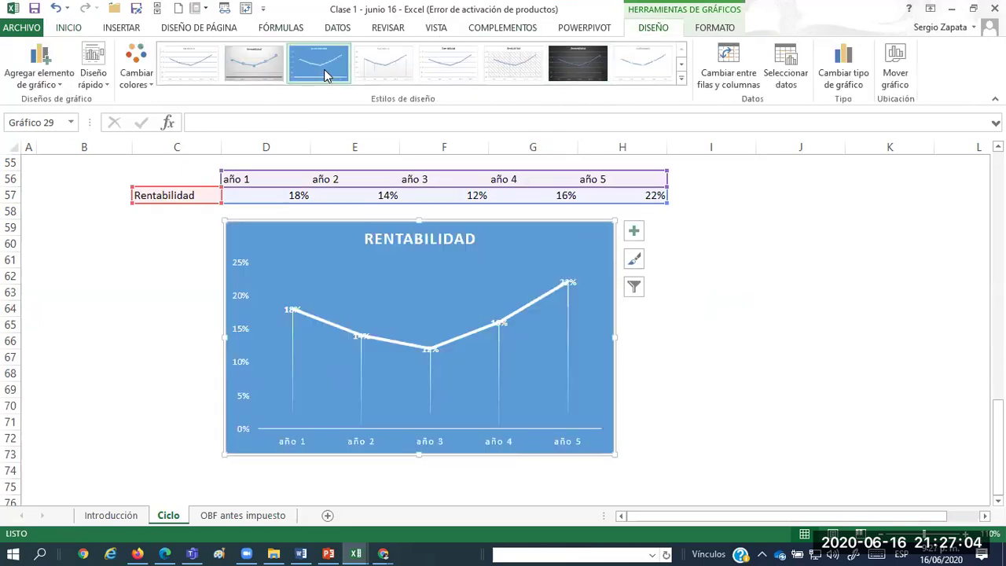
click(572, 60)
click(706, 326)
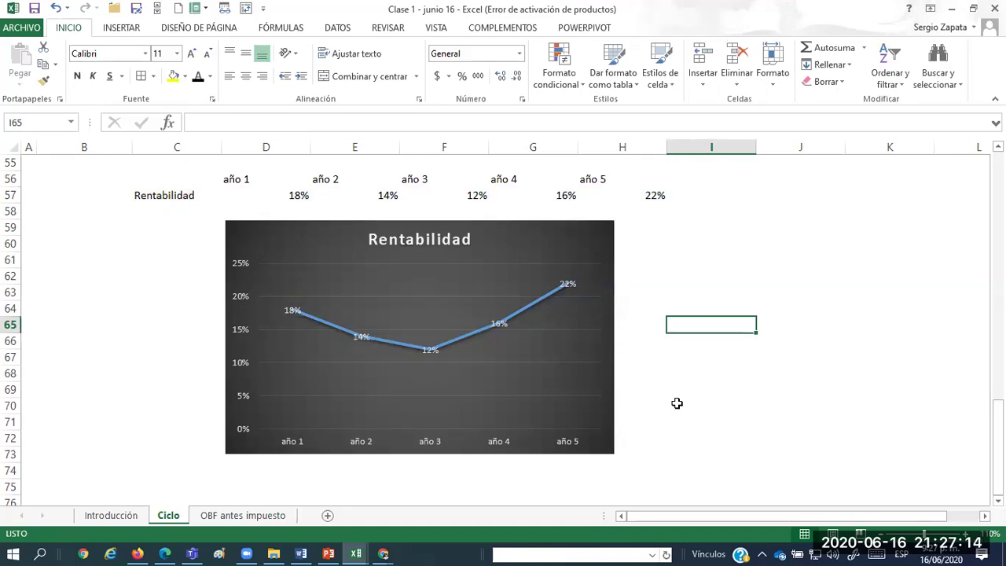
Center the year headings and Rentabilidad percentages in D56:H57.
drag(247, 179, 353, 179)
drag(422, 169, 627, 194)
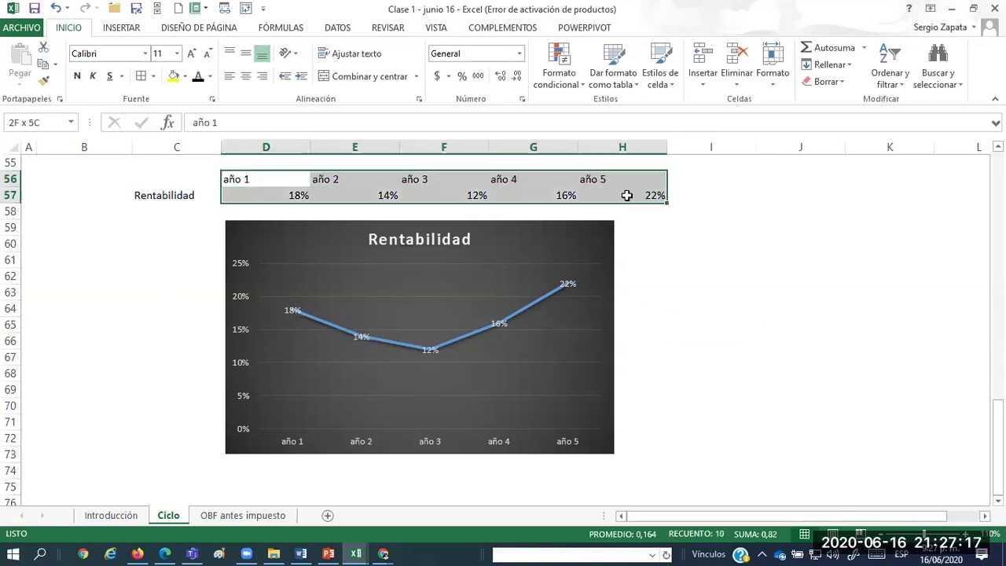
click(248, 77)
click(675, 322)
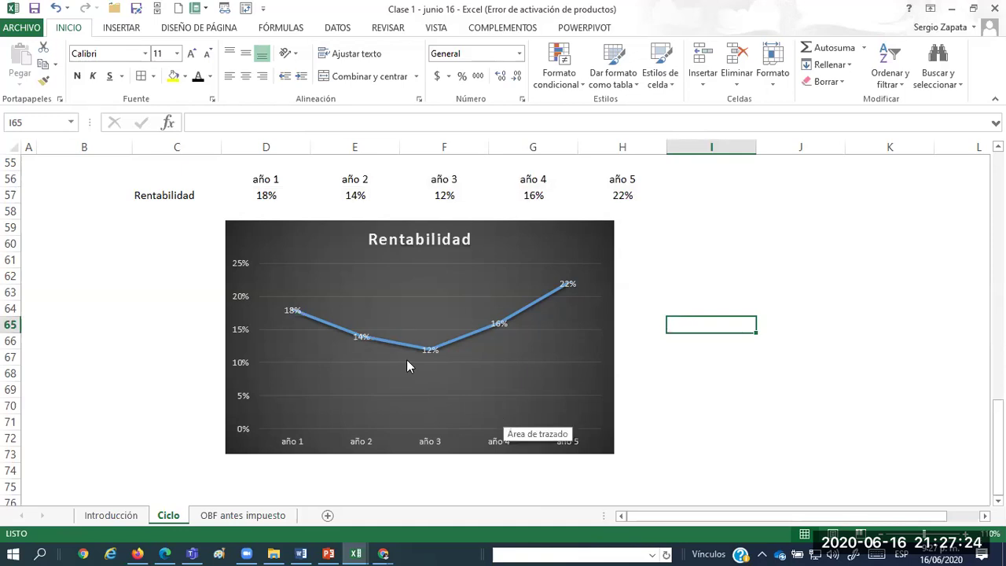
click(694, 383)
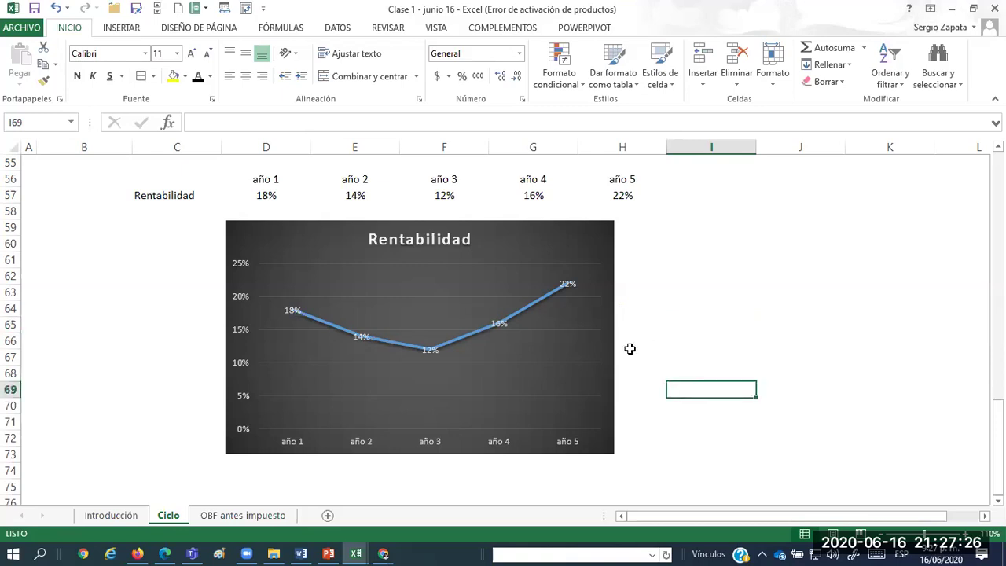
click(653, 307)
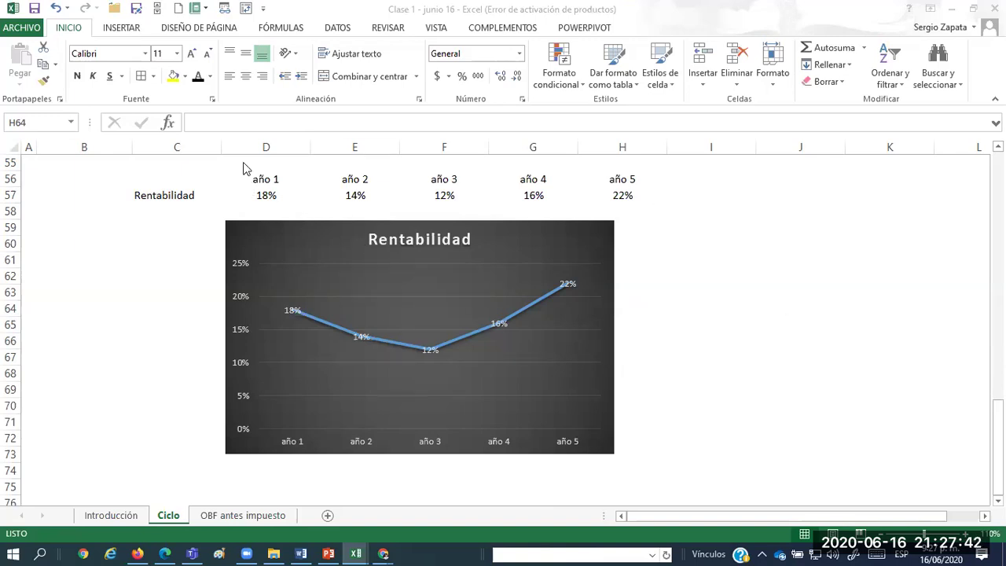
Clear the año 1 and año 2 headings and percentages in D56:E57, and undo the deletion.
drag(251, 171, 384, 198)
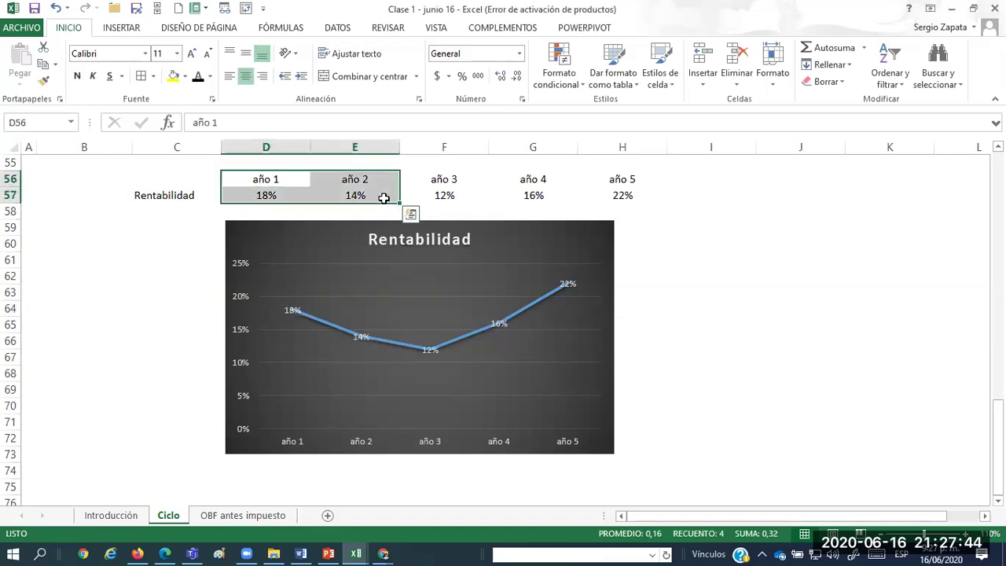
key(Delete)
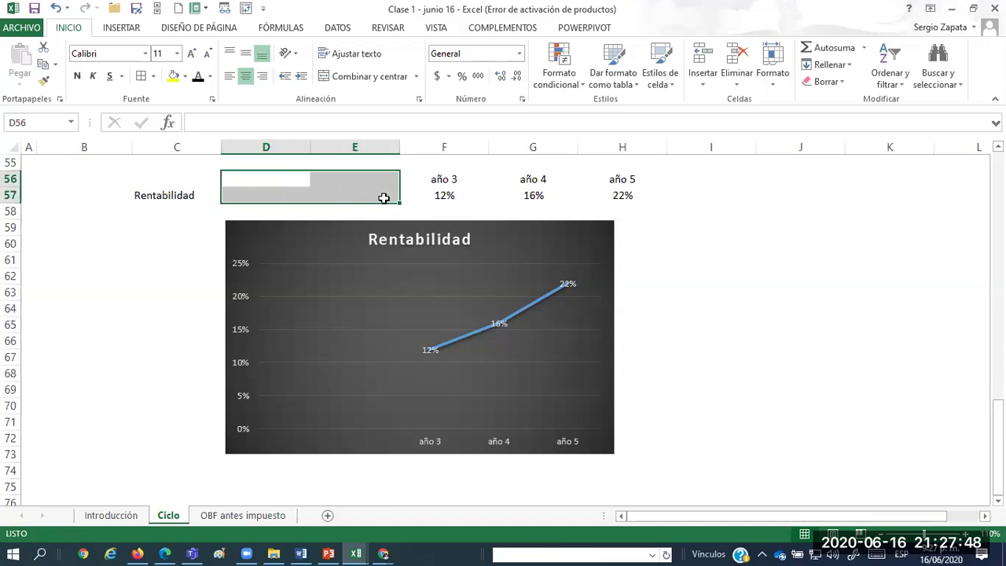
key(ctrl+z)
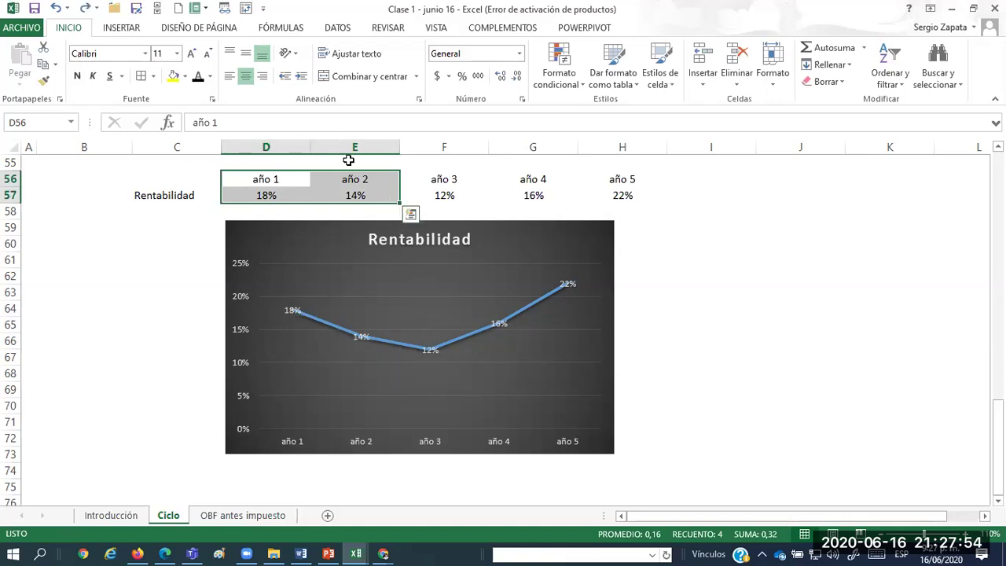
Draw a vertical straight line about 4.9 cm tall through the año 3 point of the Rentabilidad chart.
click(126, 28)
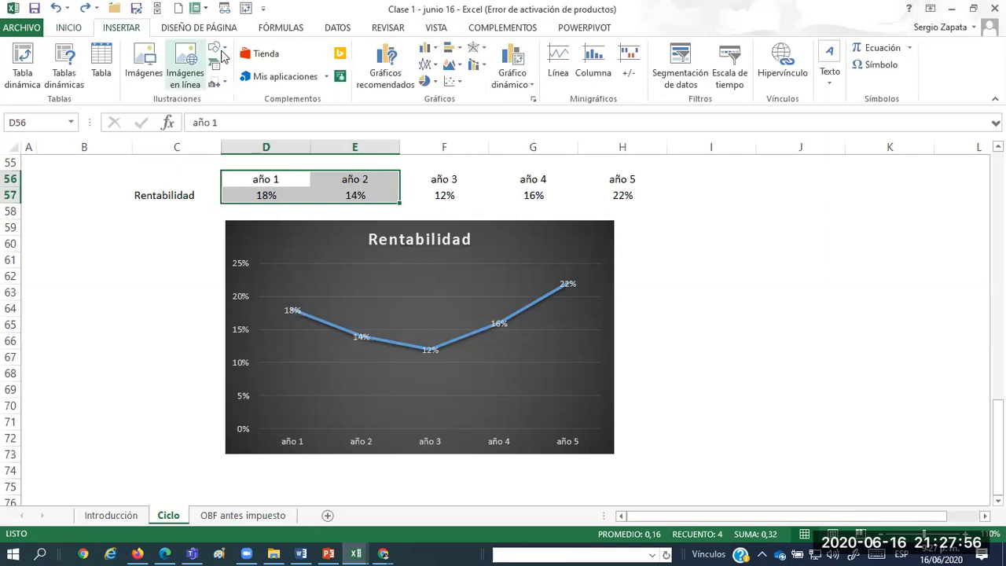
click(215, 49)
click(258, 85)
mouse_move(406, 284)
mouse_down()
mouse_move(406, 433)
mouse_move(417, 398)
mouse_move(426, 399)
mouse_up()
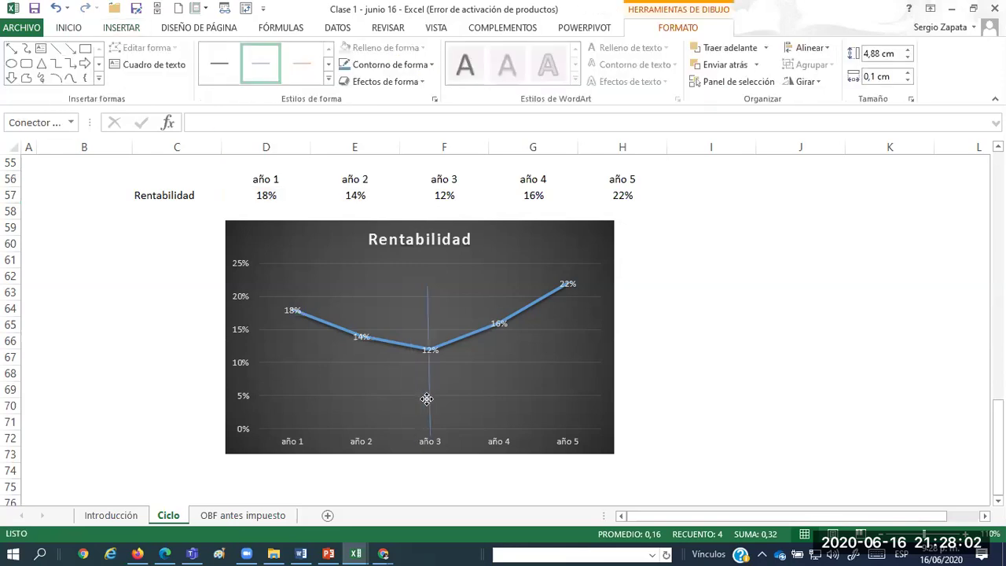
Straighten the vertical line at año 3 to about 4.91 cm tall and give it the thicker orange line style.
click(302, 63)
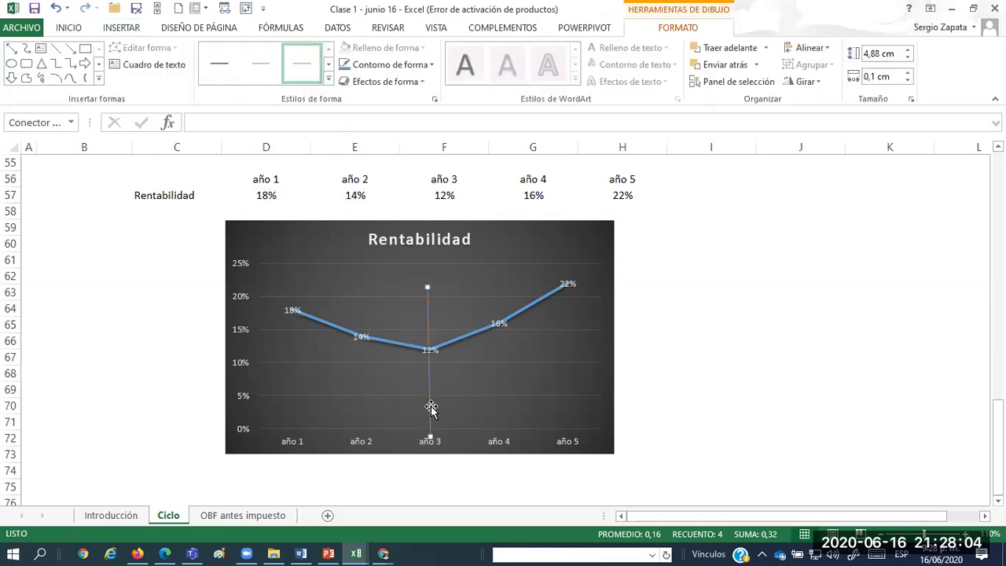
drag(430, 436, 428, 434)
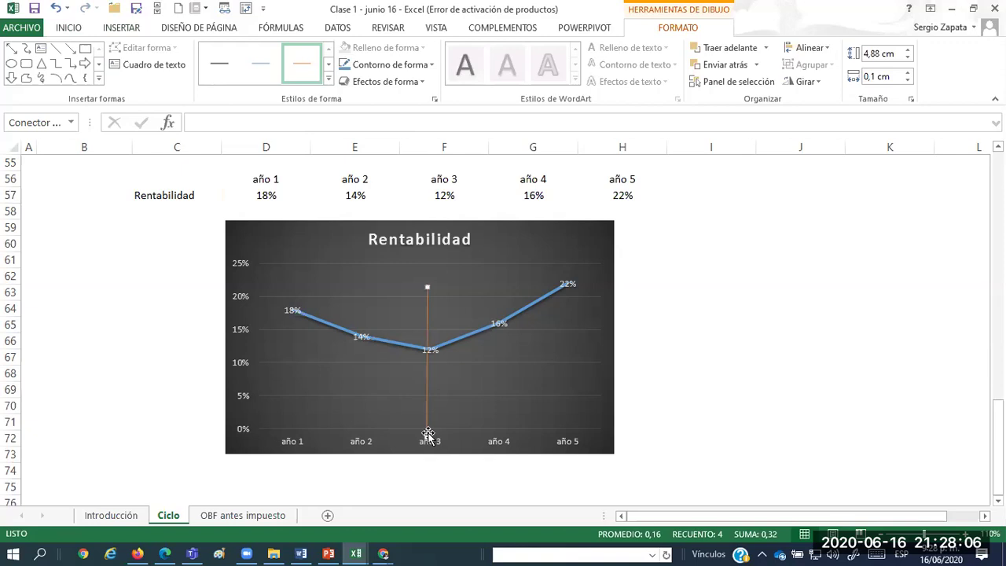
click(329, 77)
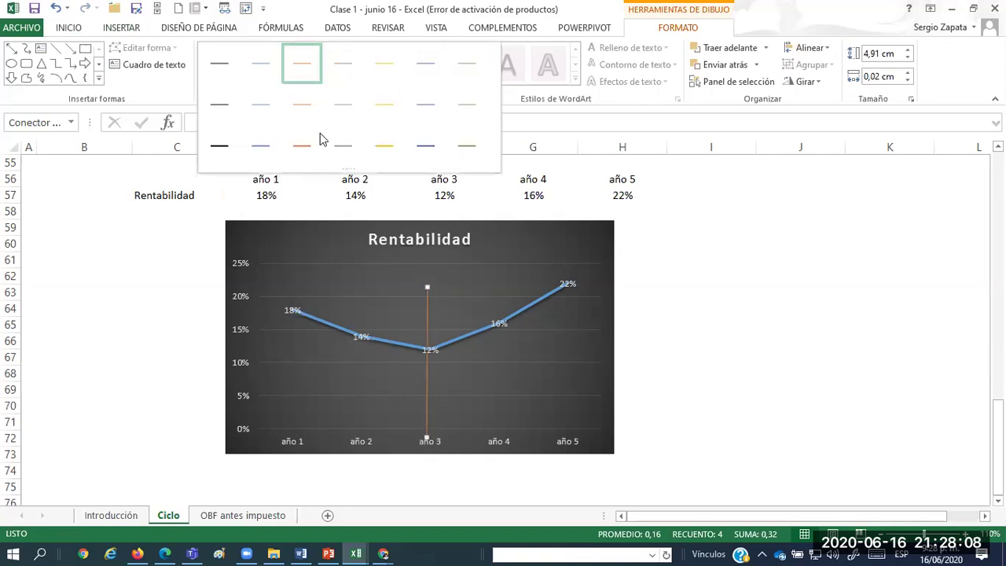
click(306, 145)
click(716, 346)
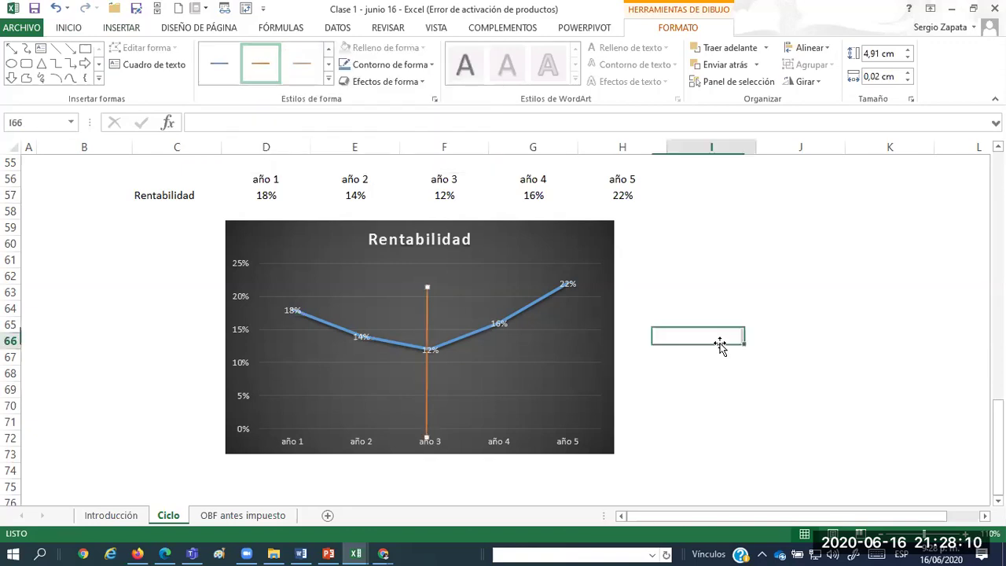
click(703, 263)
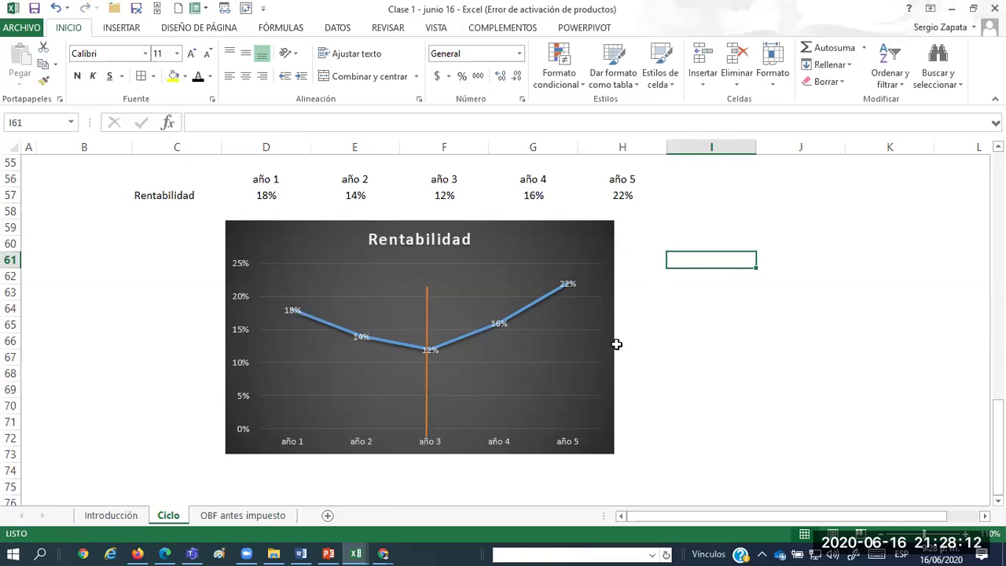
Clear the año 1 and año 2 data across D55:E57, and undo the deletion.
drag(251, 165, 389, 195)
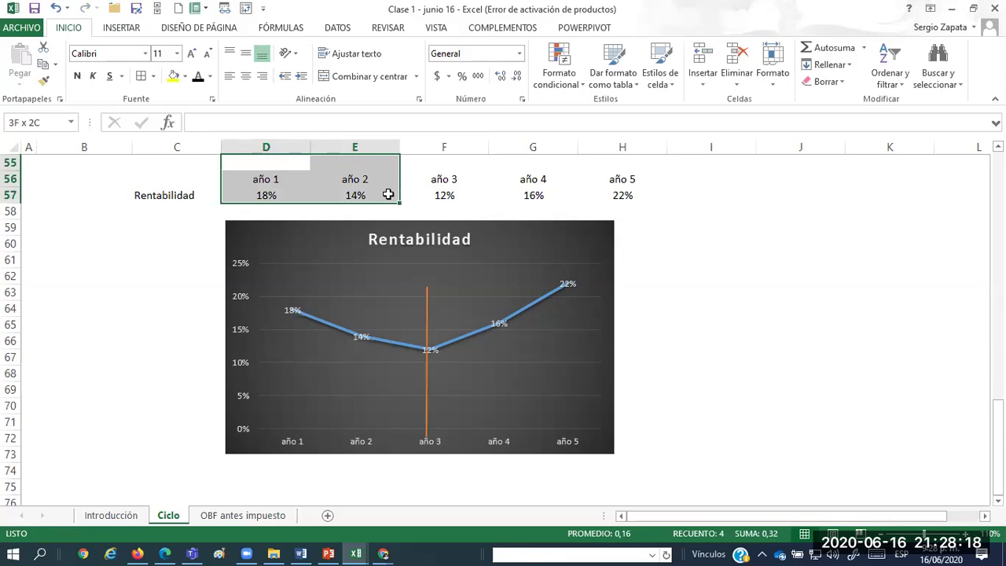
drag(388, 195, 388, 195)
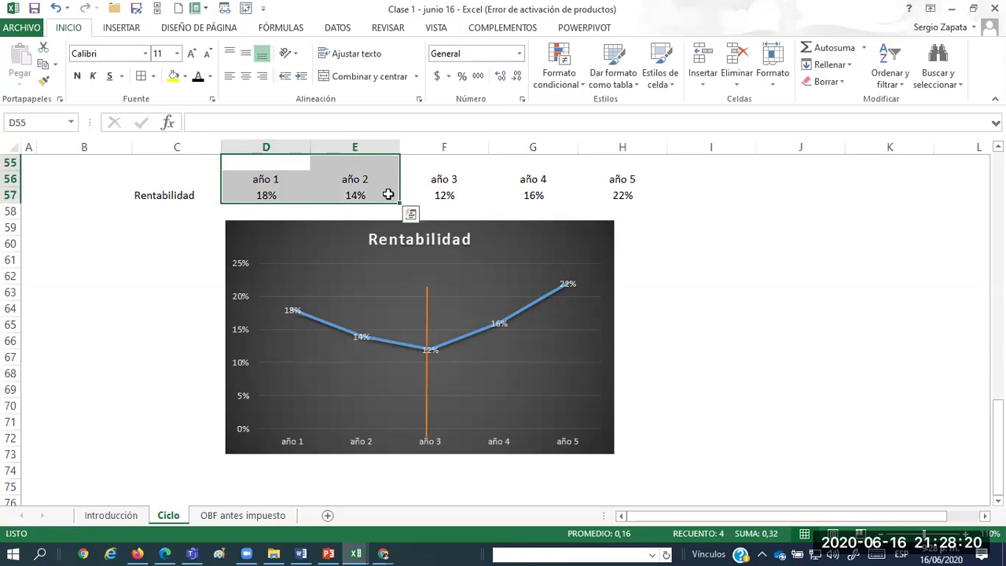
key(Delete)
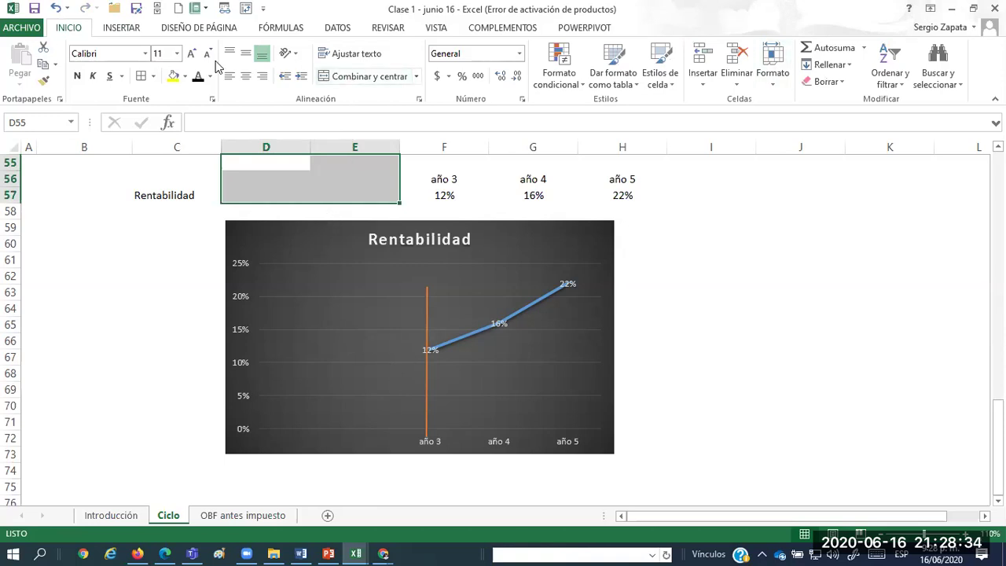
click(56, 8)
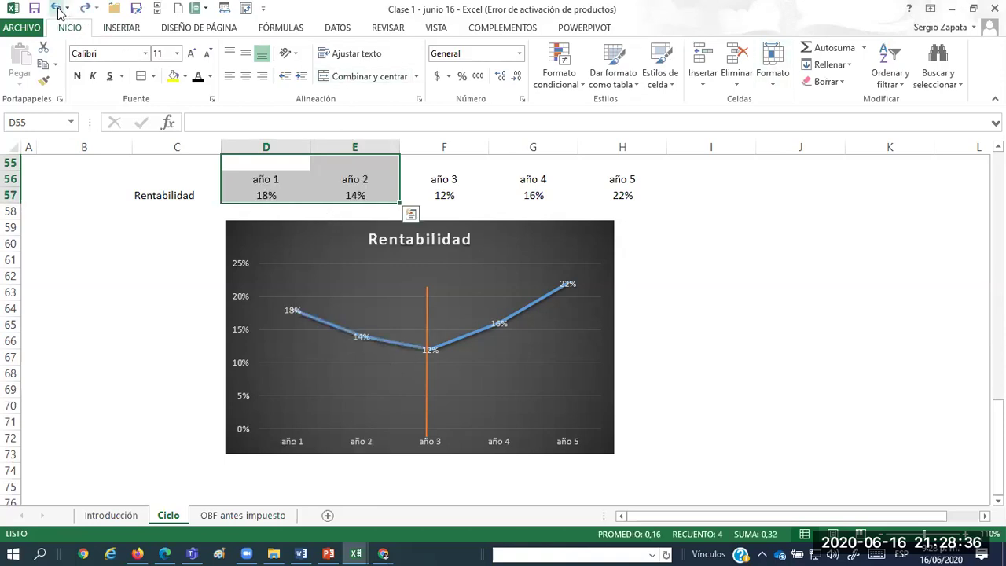
Set the año 3 Rentabilidad in F57 to 8%.
click(433, 194)
text(8)
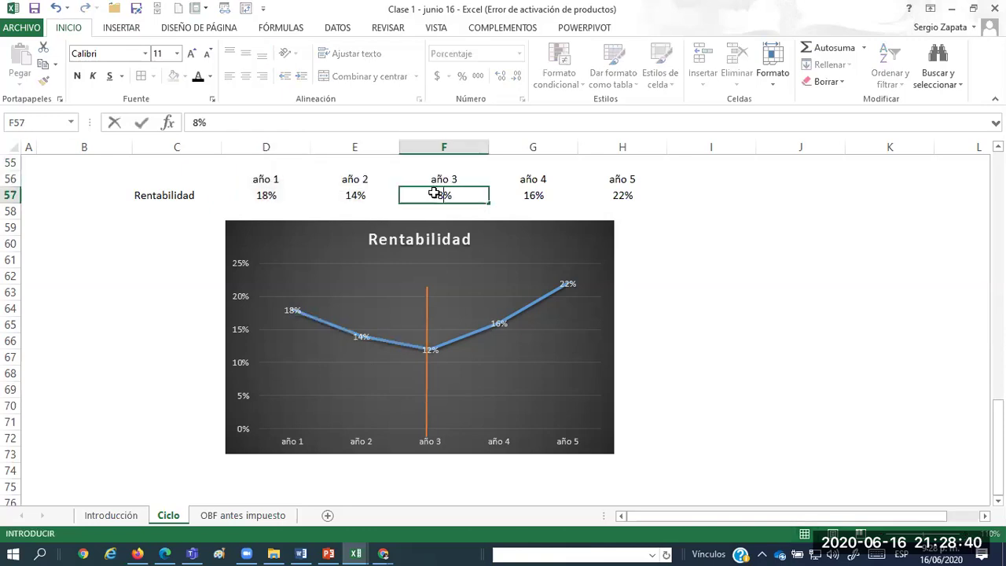
key(Return)
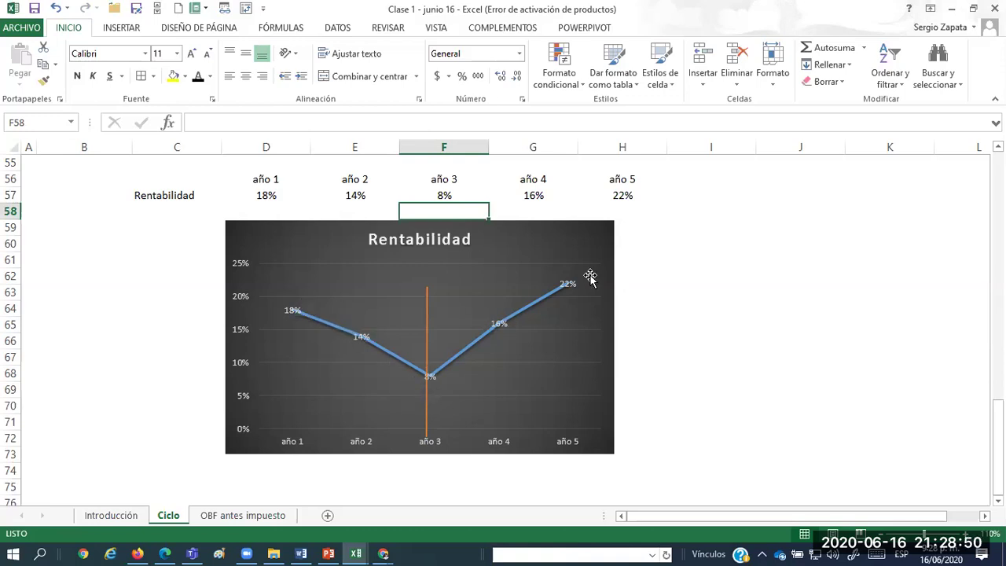
click(680, 290)
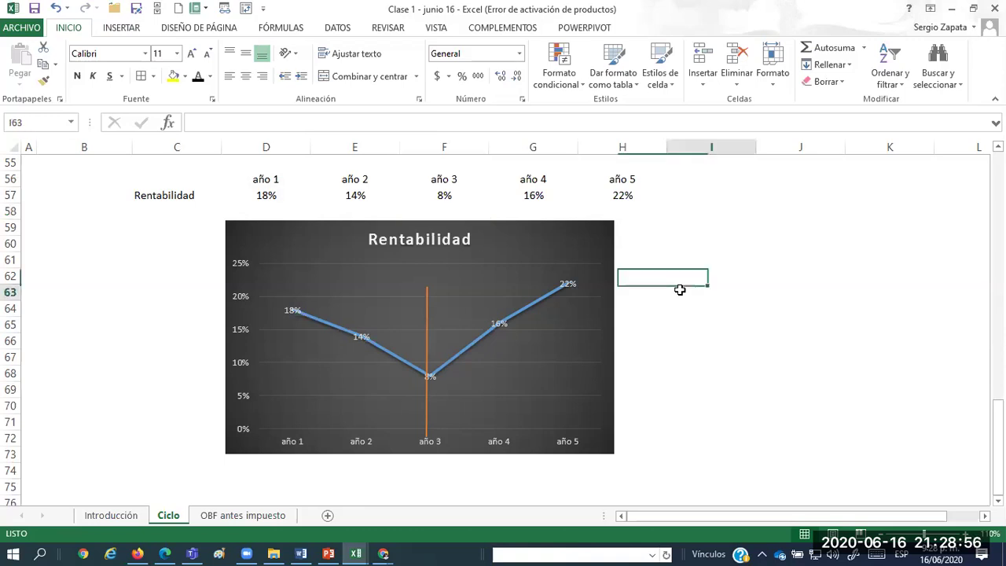
Copy the Rentabilidad table for años 1 to 3 in C56:F57 and paste it below the chart at C77.
scroll(315, 278, down, 1)
scroll(308, 280, up, 1)
drag(152, 181, 415, 196)
key(ctrl+c)
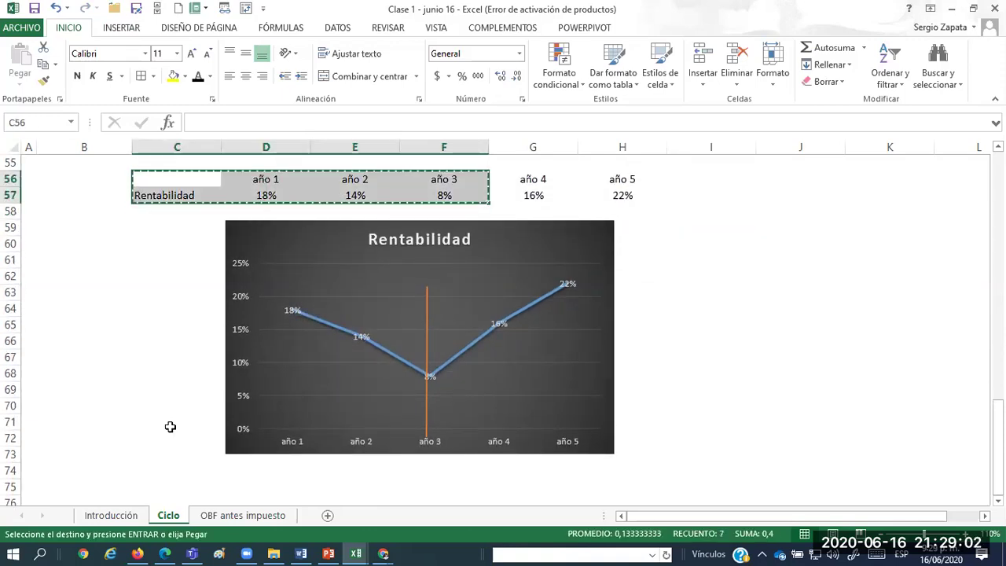
scroll(173, 327, down, 4)
click(178, 322)
key(ctrl+v)
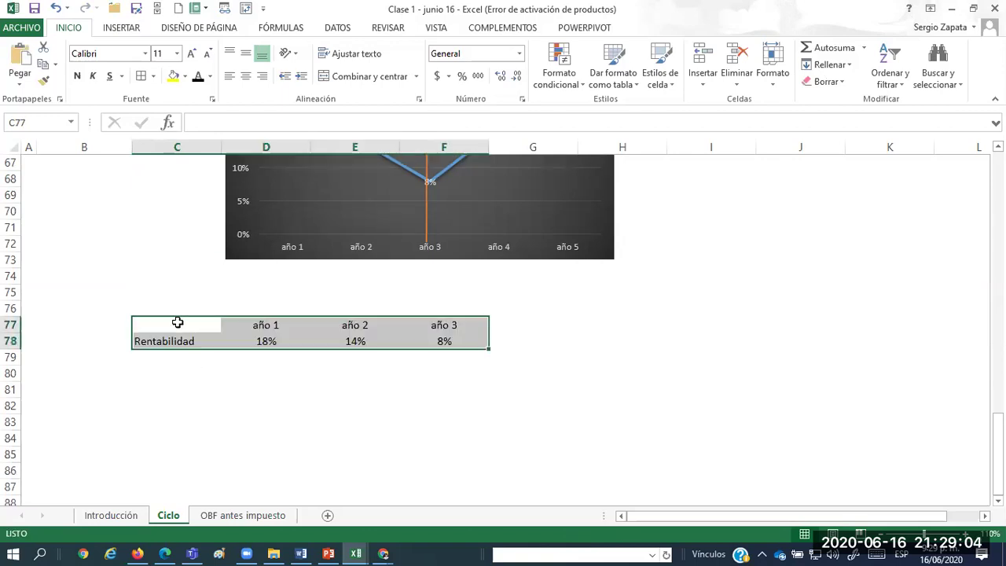
In the copied table, set the Rentabilidad of año 1 to 18,45% and of año 2 to 17,51%.
key(Down)
key(Right)
key(Right)
key(Left)
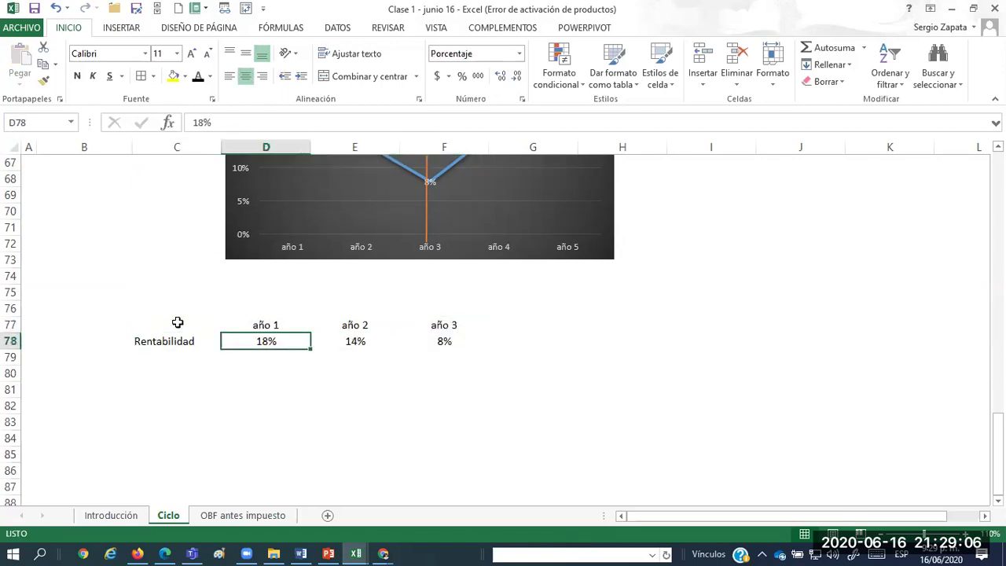
text(185)
key(BackSpace)
text(,4)
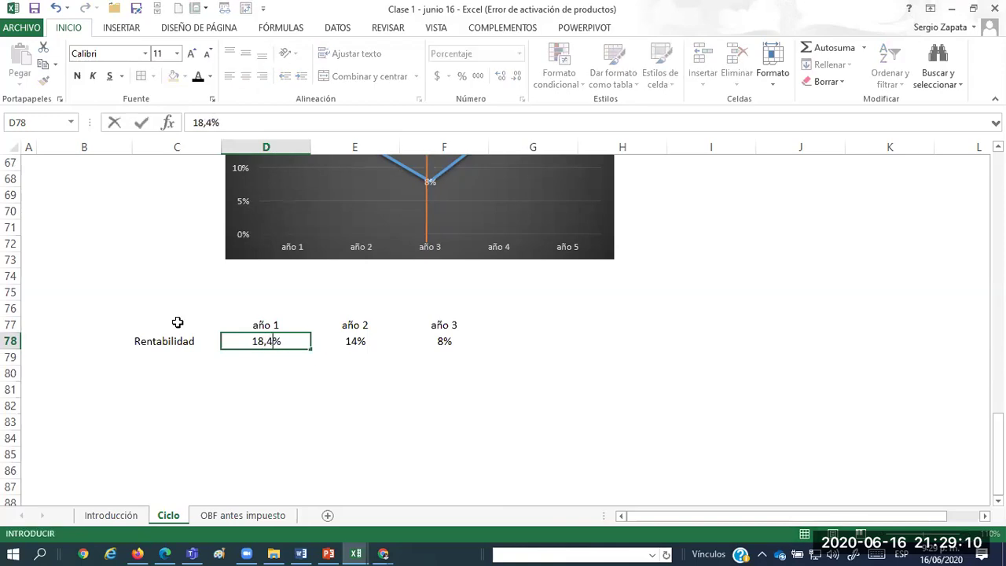
key(Right)
text(17,5)
key(Right)
Replace the copied table's año 3 heading in F77 with Meta and set its Rentabilidad to 18%.
key(Up)
text(Met)
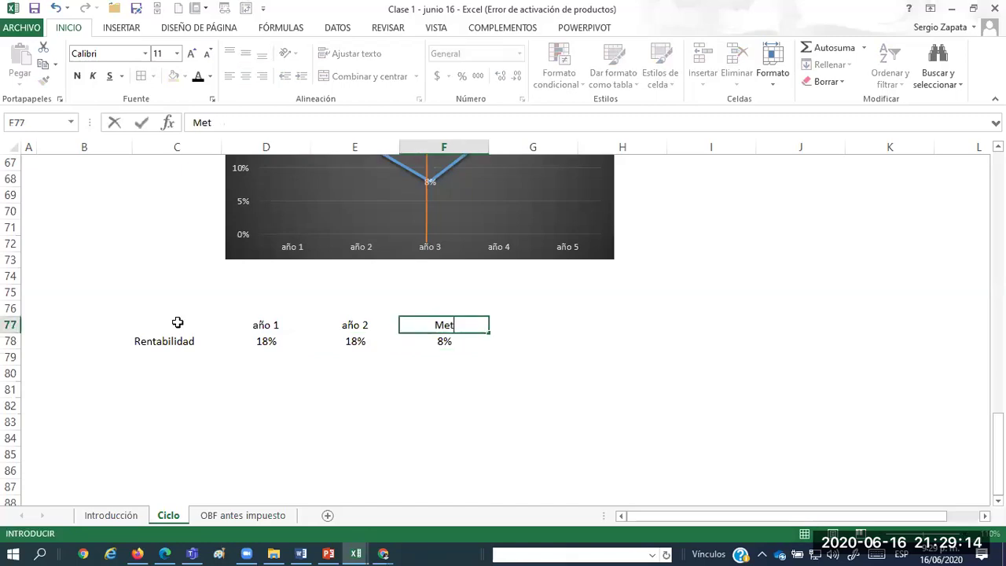
text(a)
key(Return)
text(18)
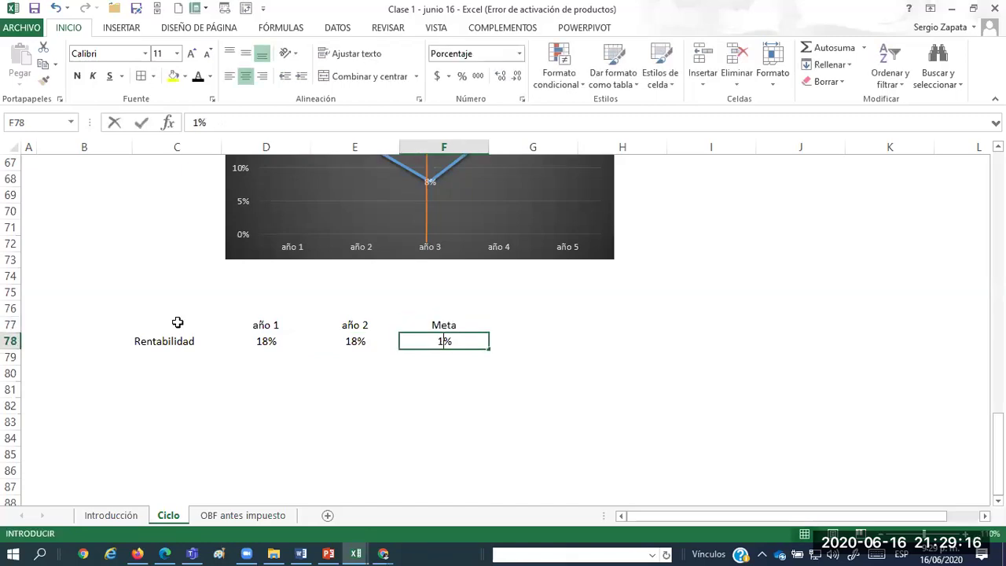
key(Up)
Copy the Meta column F77:F78 into G77:G78 and rename the new heading Sector.
key(shift+Down)
key(ctrl+c)
key(Right)
key(Return)
text(Sector)
key(Return)
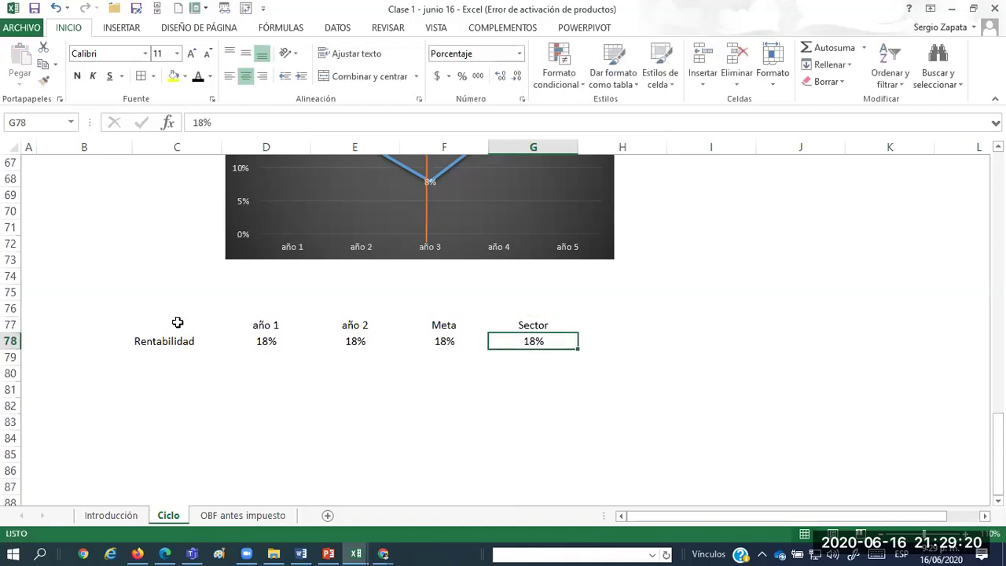
Set the Sector Rentabilidad in G78 to 18,25% and show it with two decimals.
text(18,25)
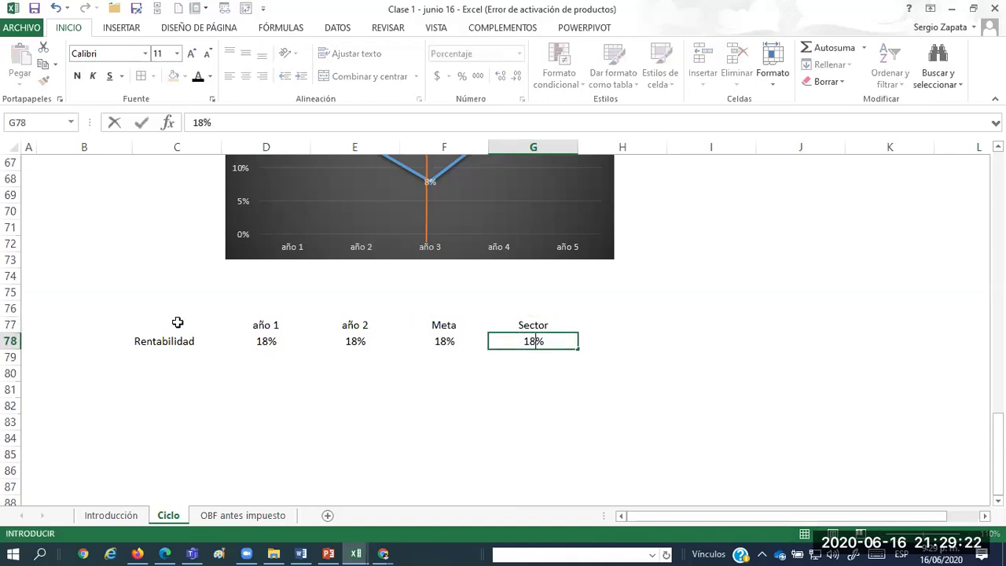
key(Return)
key(Up)
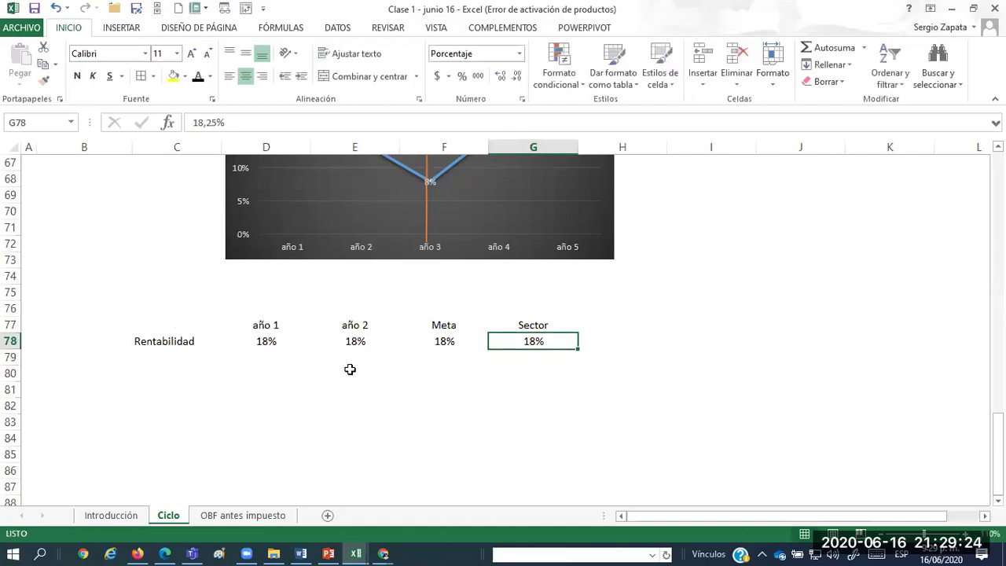
click(500, 79)
click(500, 79)
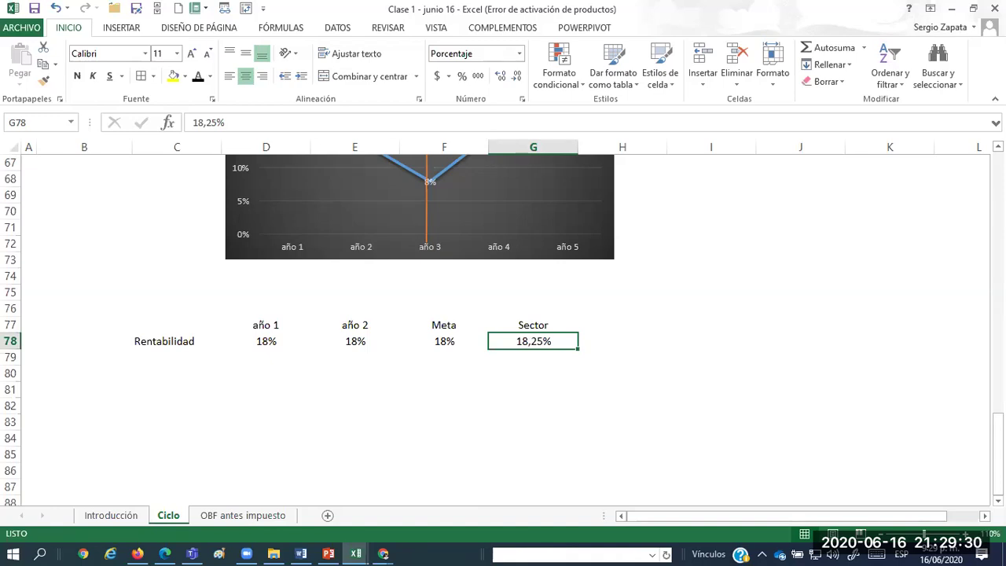
drag(481, 387, 534, 374)
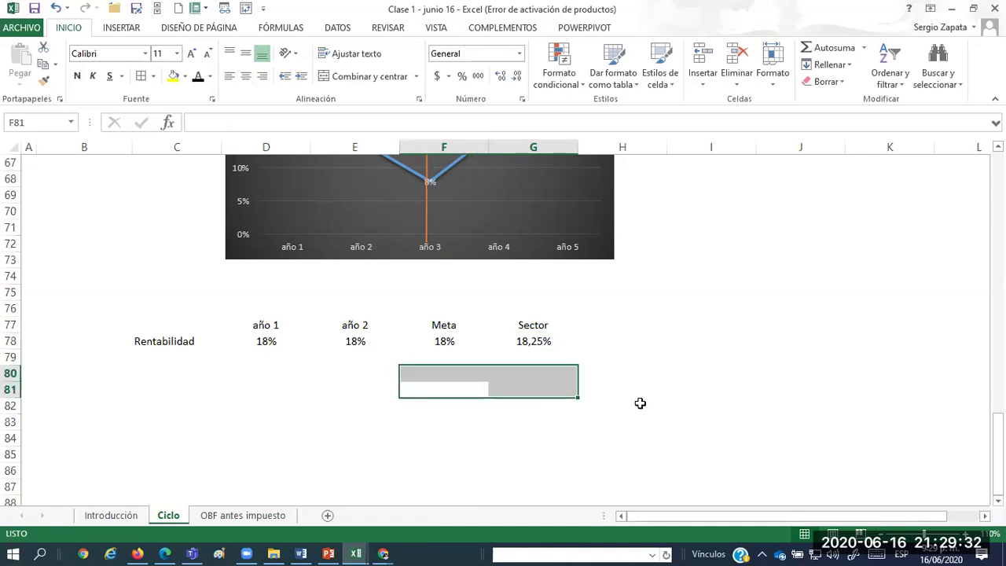
click(641, 404)
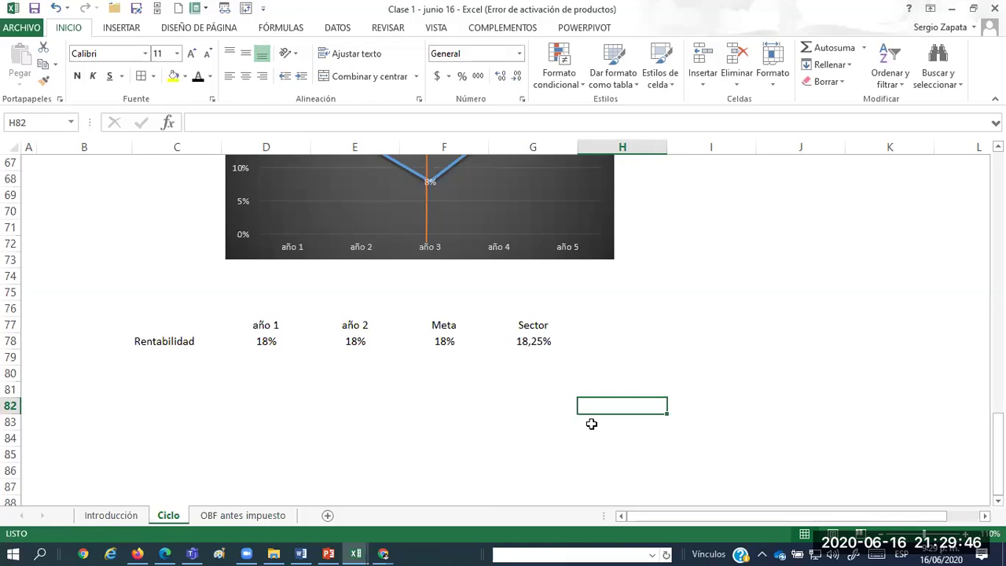
Highlight the año 2 heading and its Rentabilidad in E77:E78 with yellow fill.
click(321, 371)
drag(341, 322, 344, 348)
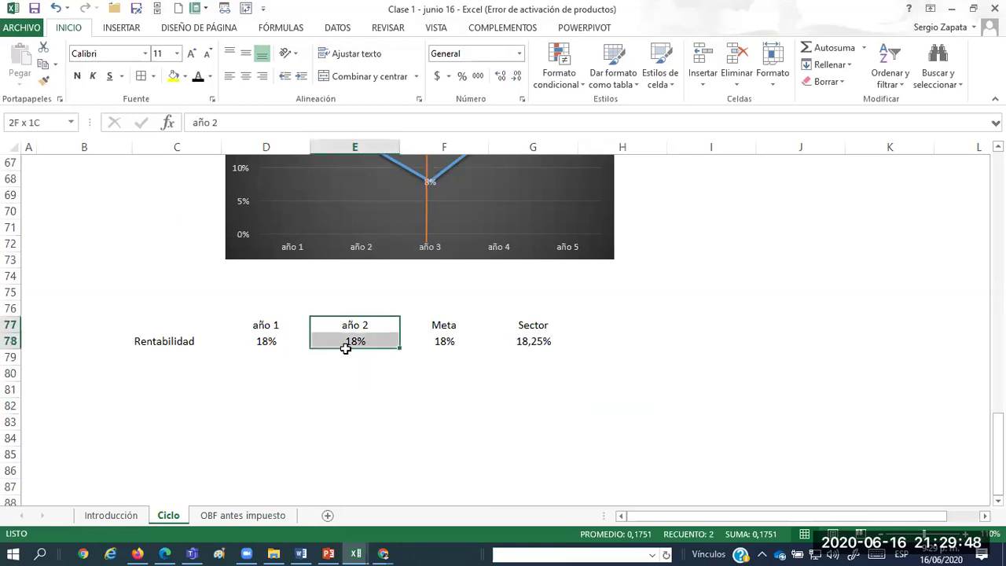
click(173, 75)
click(391, 388)
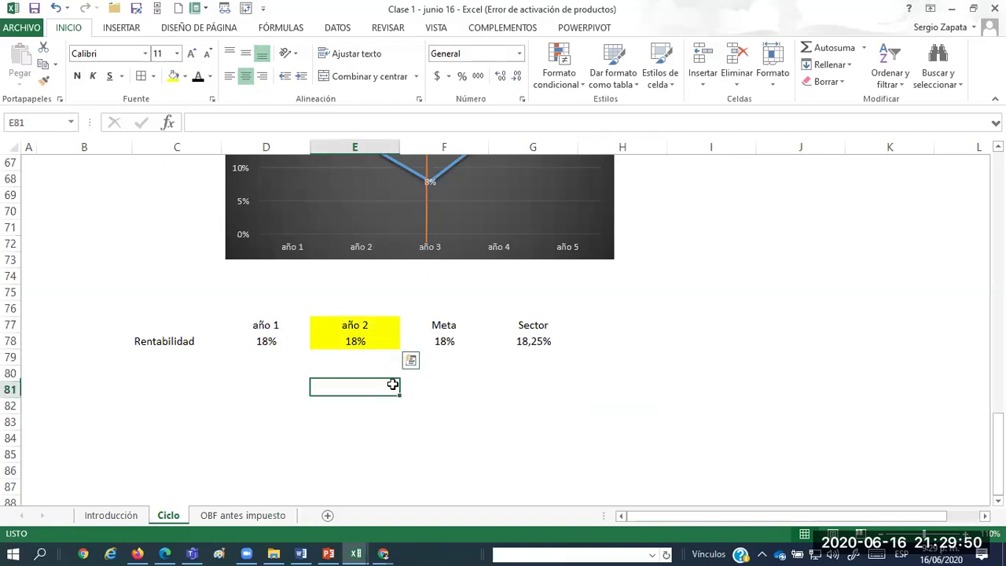
Check the exact Rentabilidad values stored for año 2 and año 1 in row 78.
click(355, 338)
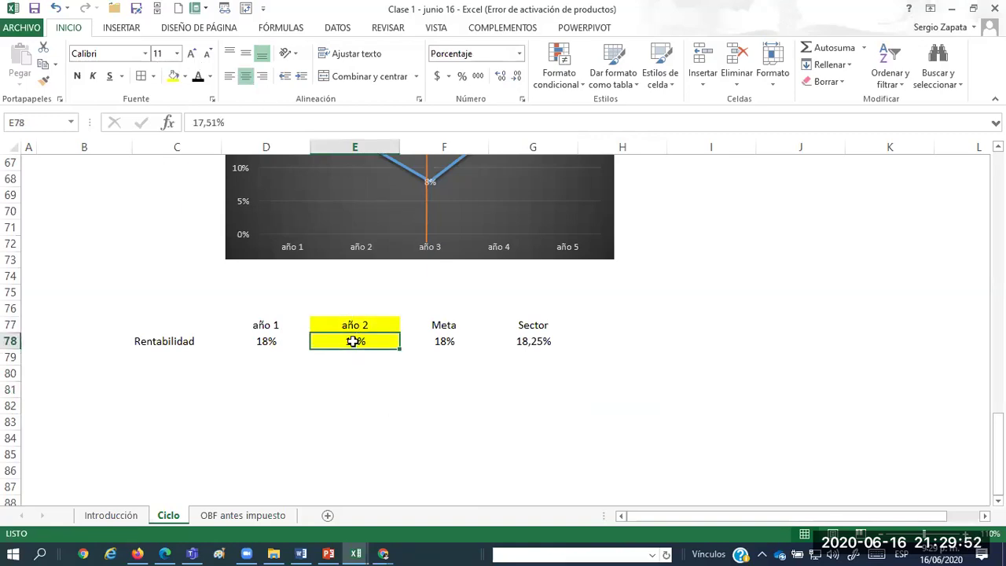
click(259, 341)
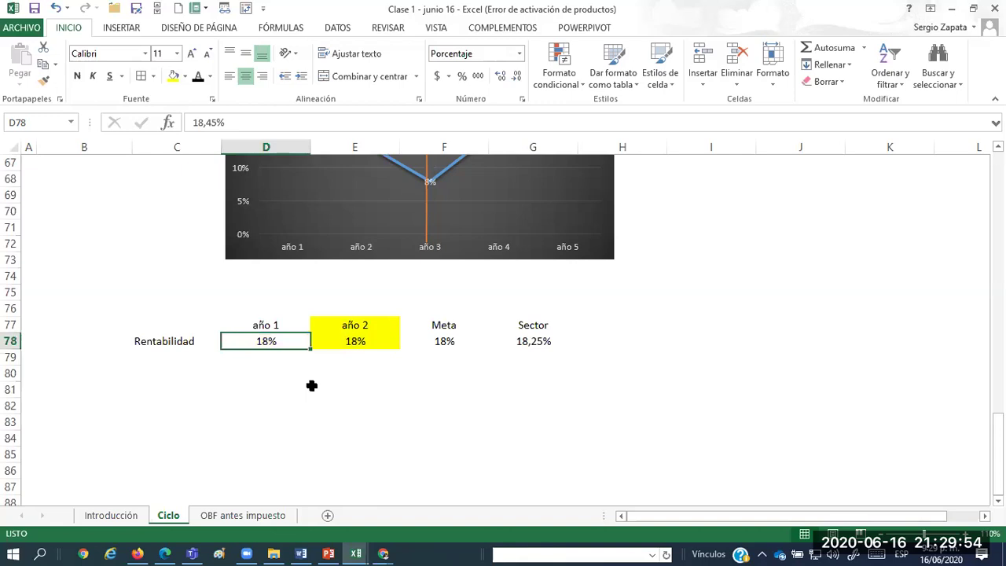
Compare the stored Rentabilidad values for año 1, año 2, Meta and Sector across row 78.
click(424, 338)
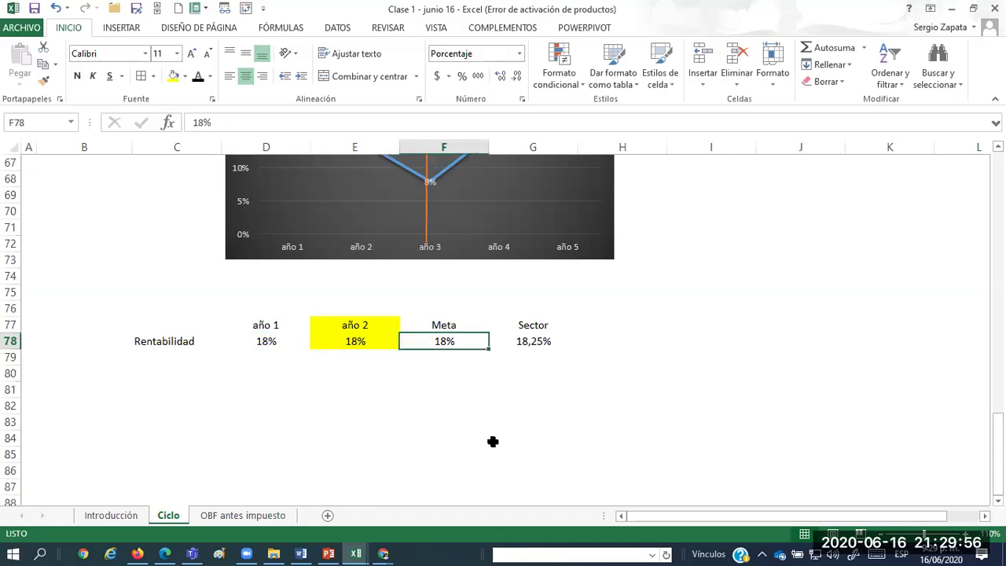
click(526, 344)
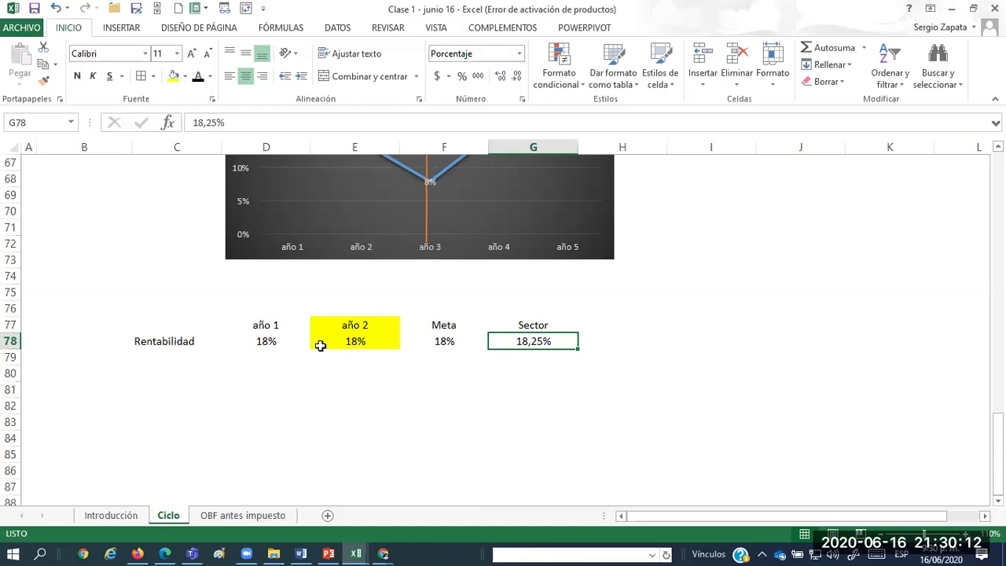
click(277, 344)
click(331, 346)
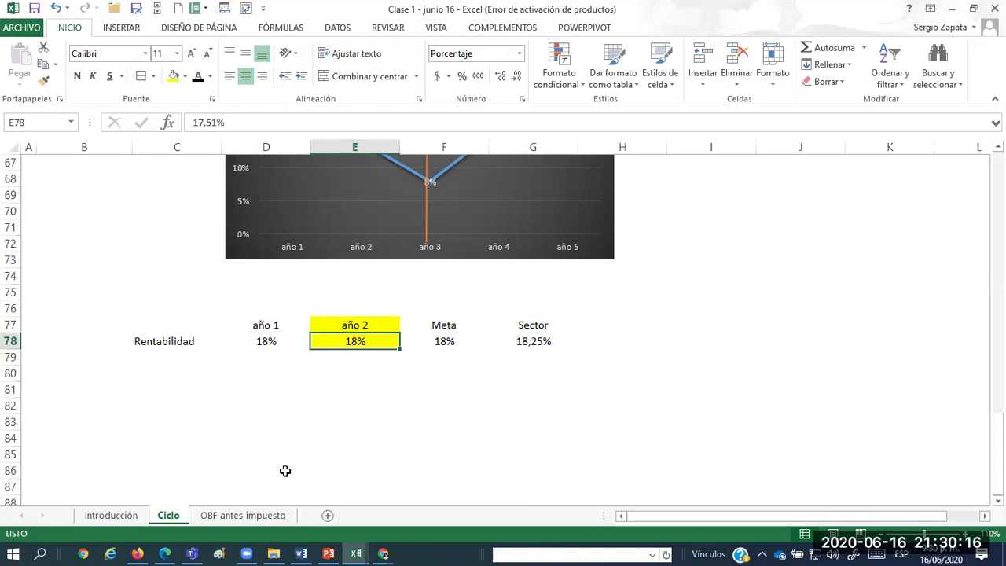
click(454, 343)
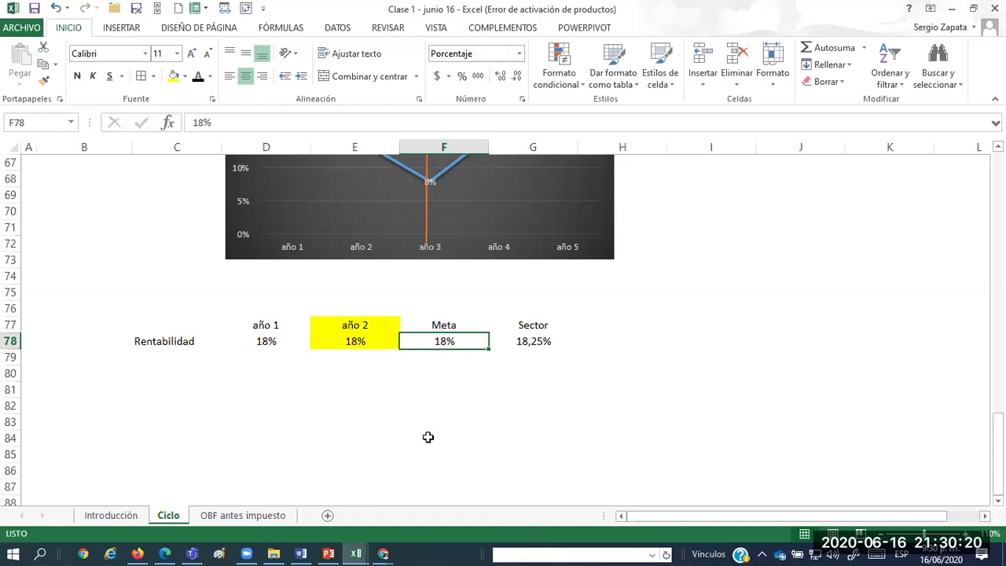
click(560, 344)
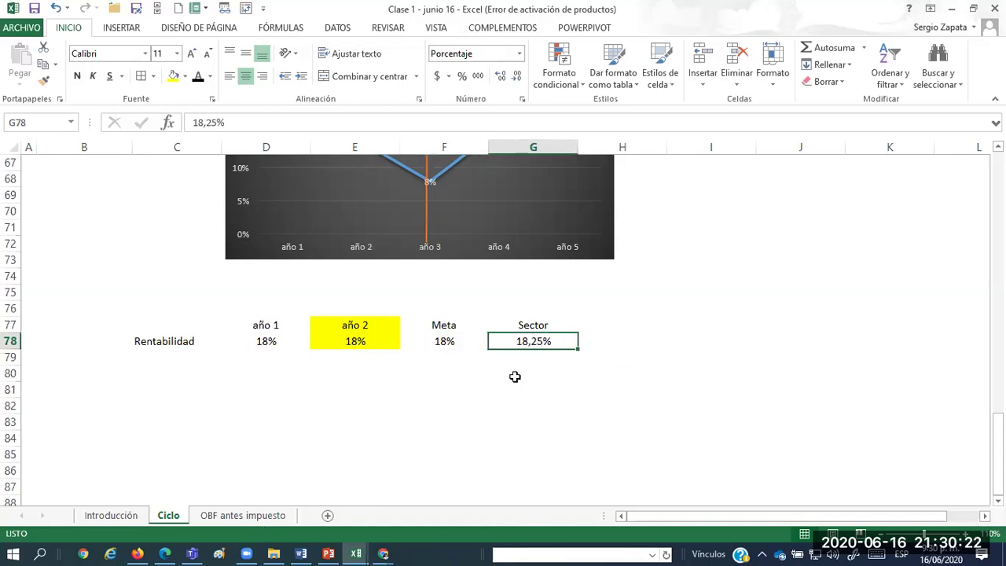
click(448, 328)
click(530, 324)
click(517, 353)
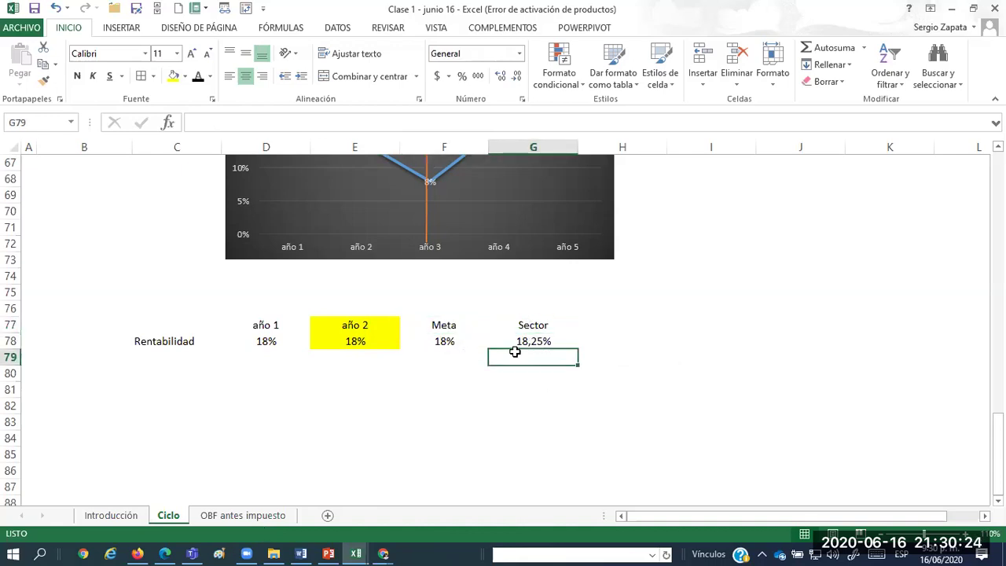
click(523, 341)
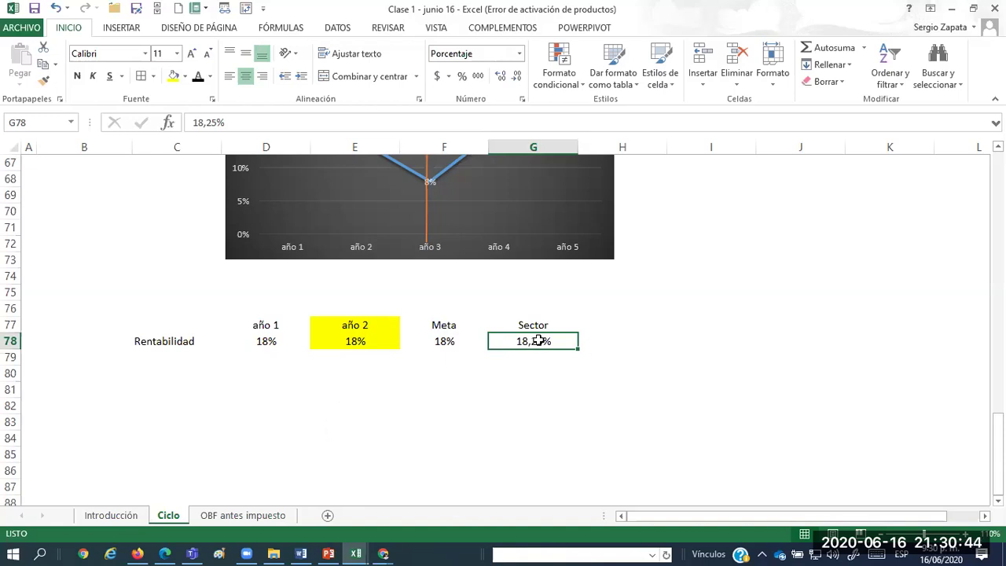
Show the Sector Rentabilidad in G78 without decimals, and restore its two-decimal display.
drag(276, 337, 407, 337)
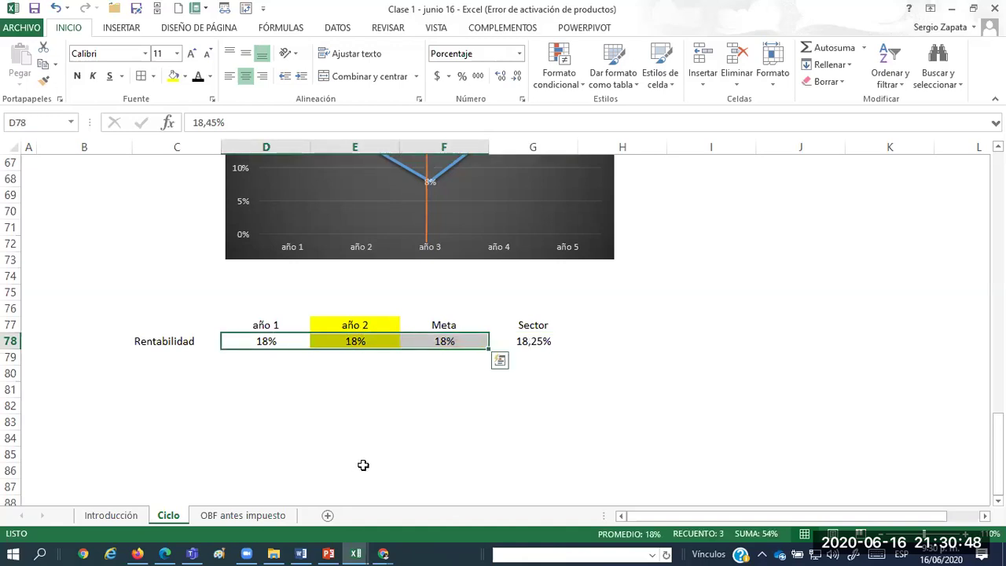
click(539, 341)
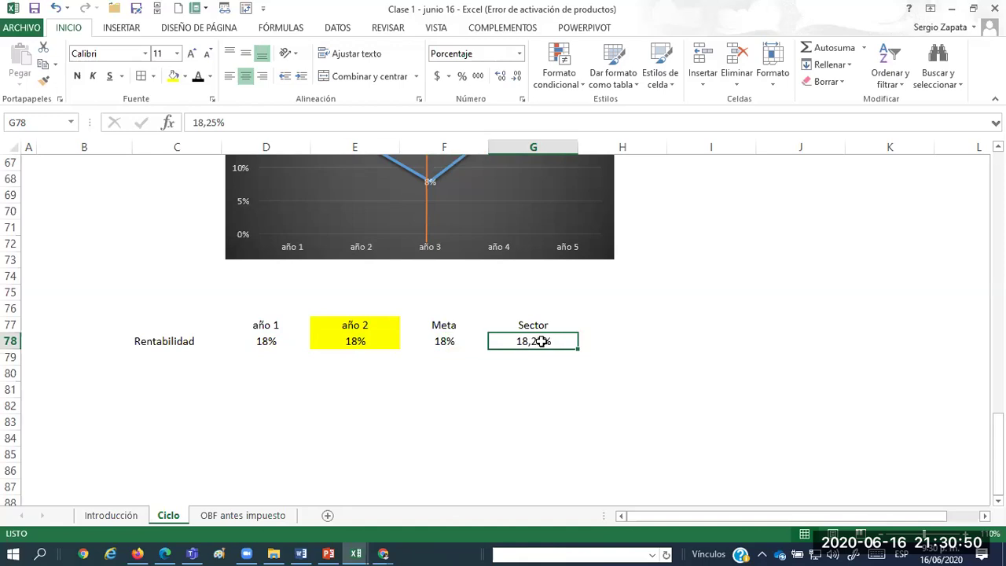
click(518, 75)
click(517, 75)
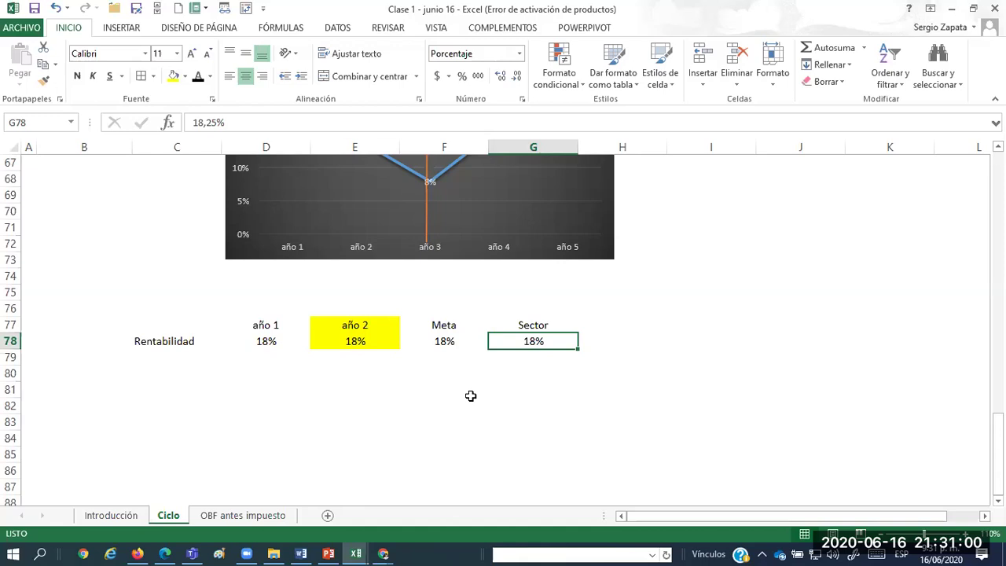
click(499, 77)
click(500, 77)
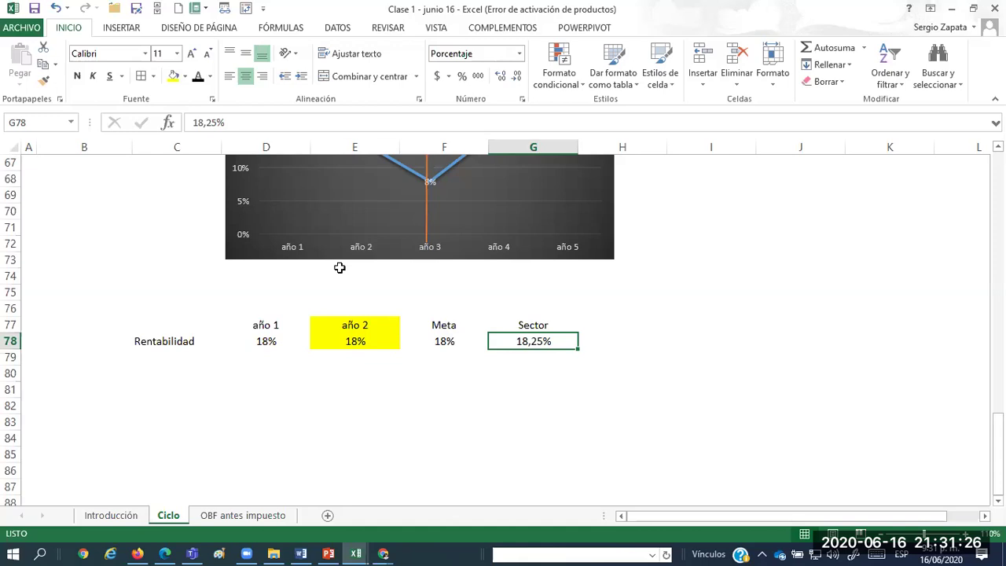
Show the año 1, año 2 and Meta Rentabilidad in D78:F78 with two decimals.
click(277, 341)
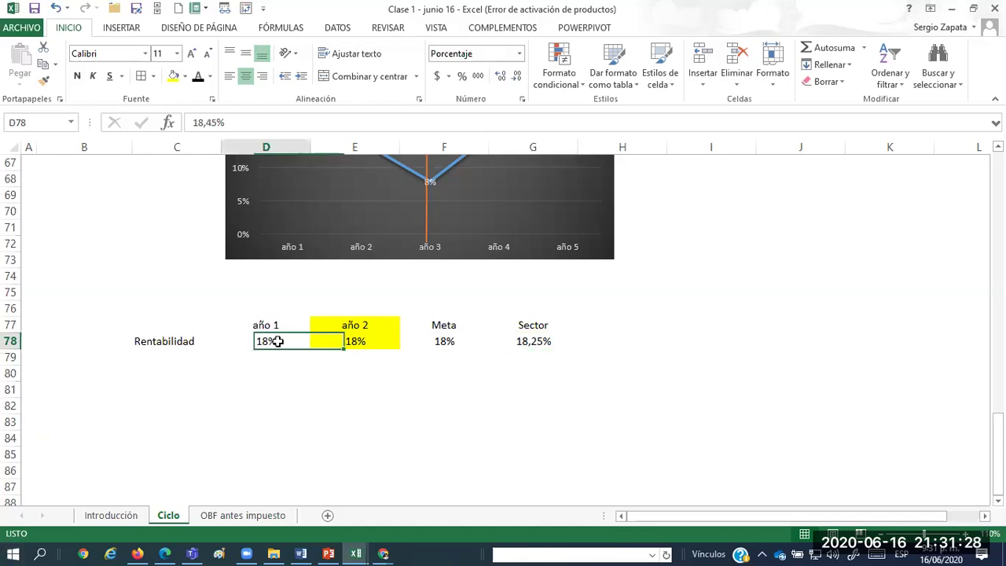
drag(278, 341, 446, 341)
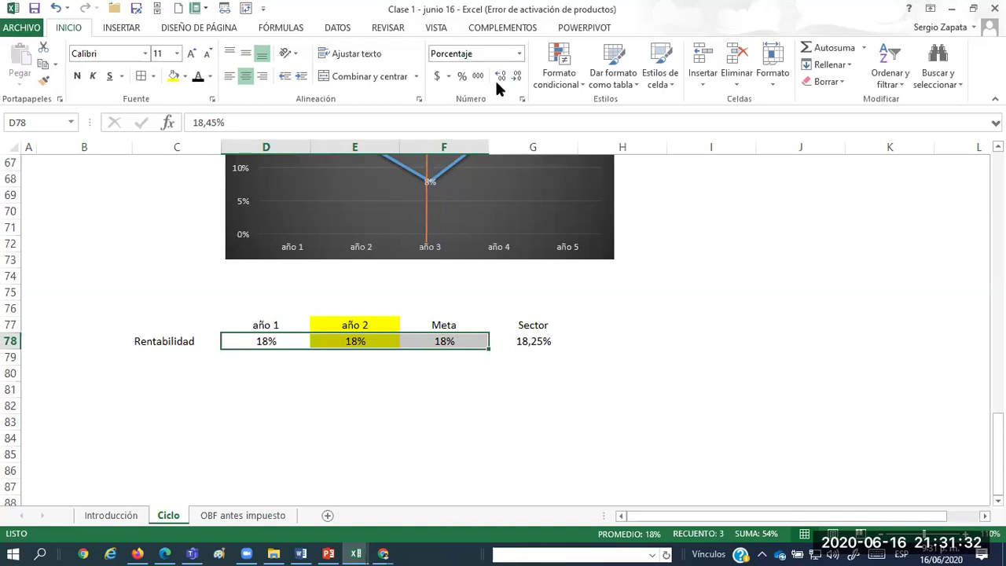
click(497, 77)
click(498, 77)
click(311, 427)
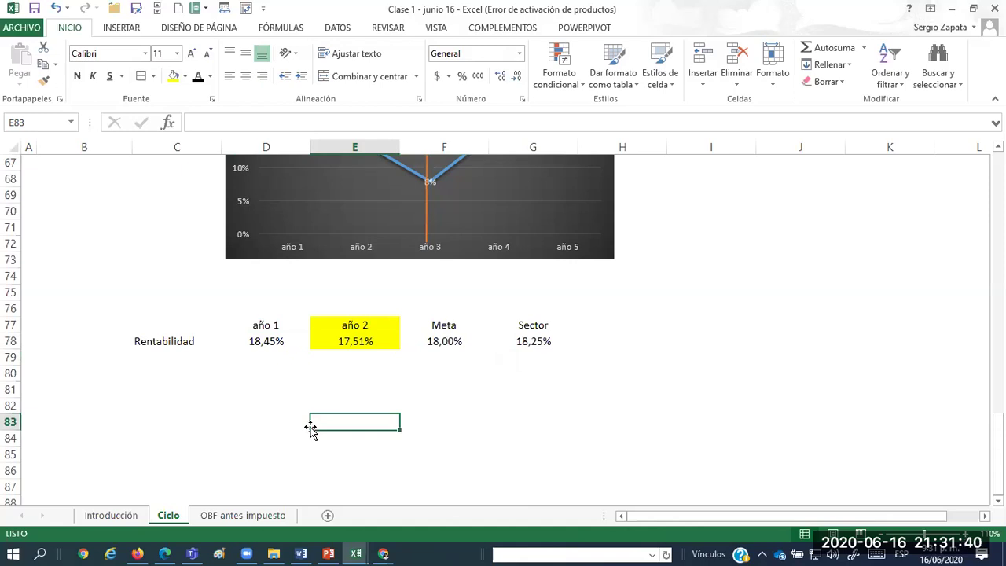
Compare the año 2 Rentabilidad with Meta and Sector, and the comparison table with the five-year series in D56:H57.
click(356, 357)
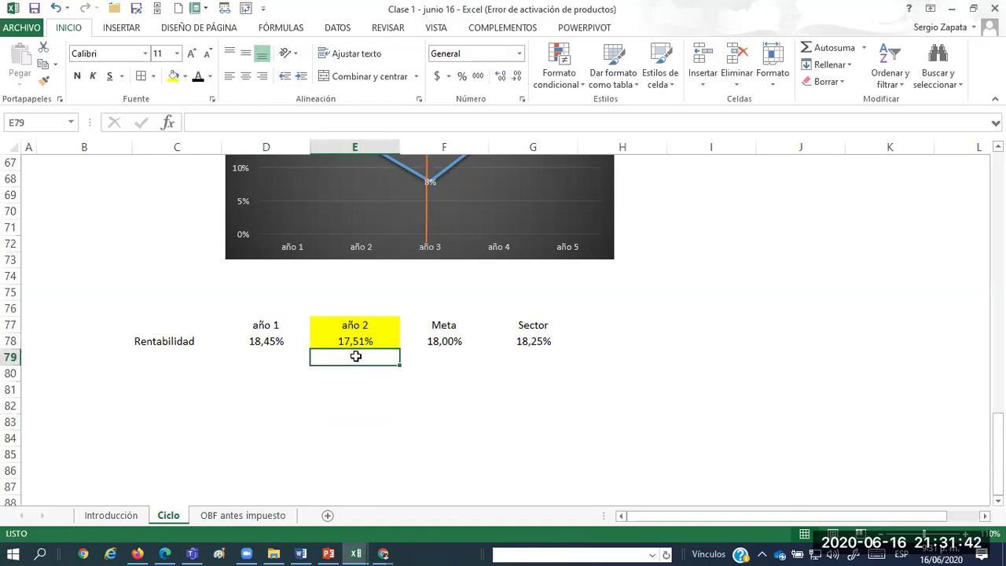
click(336, 378)
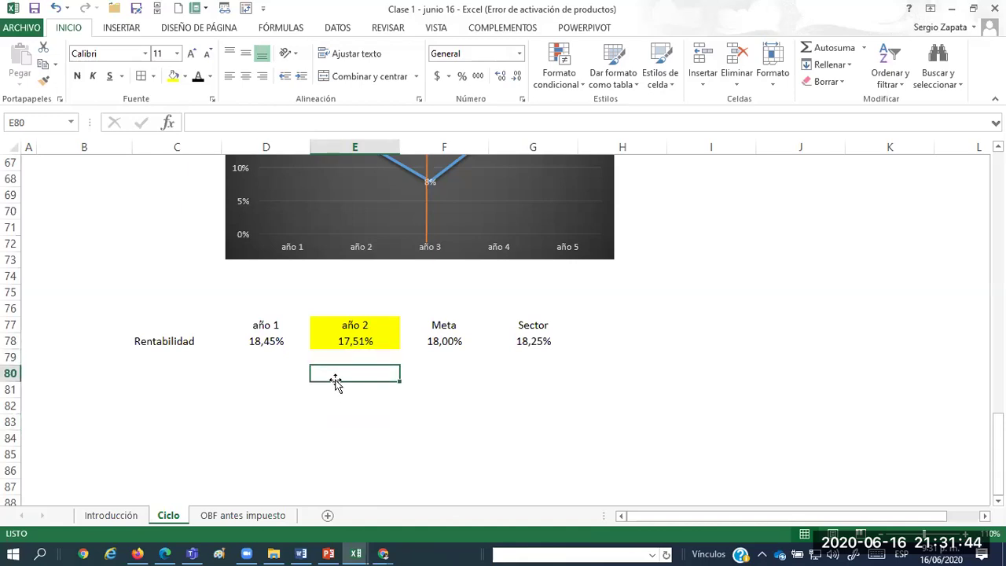
click(452, 347)
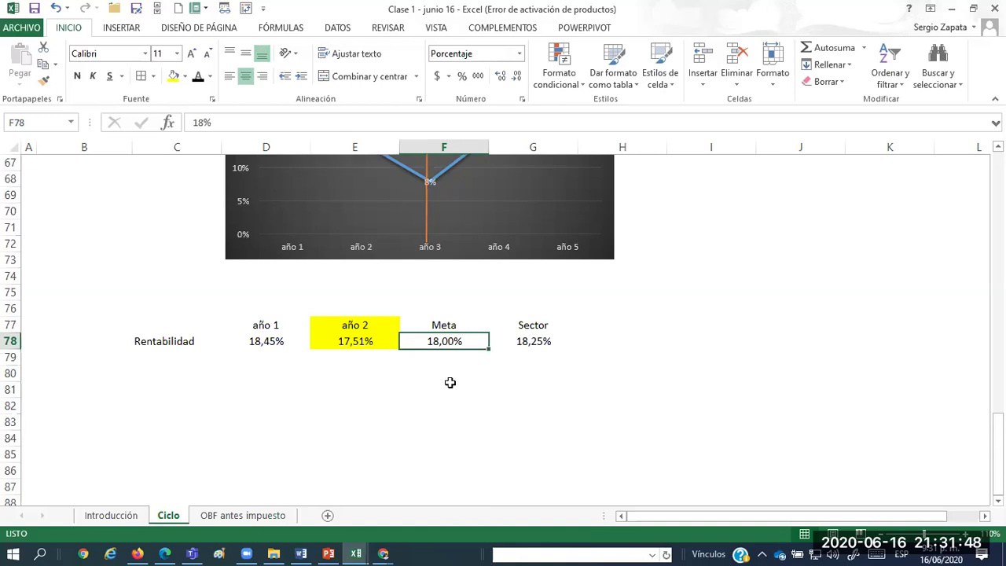
click(525, 343)
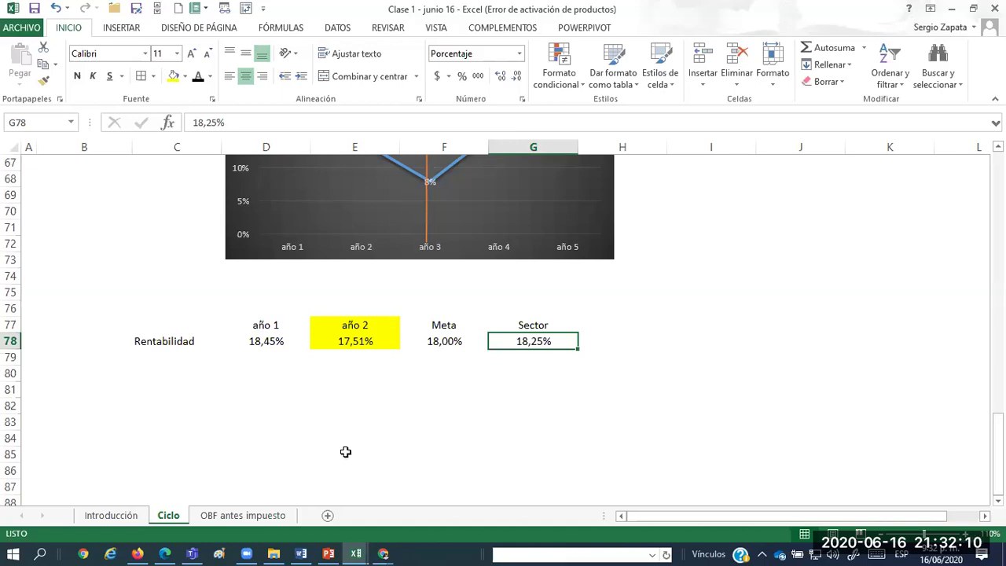
scroll(361, 425, up, 6)
drag(266, 276, 590, 294)
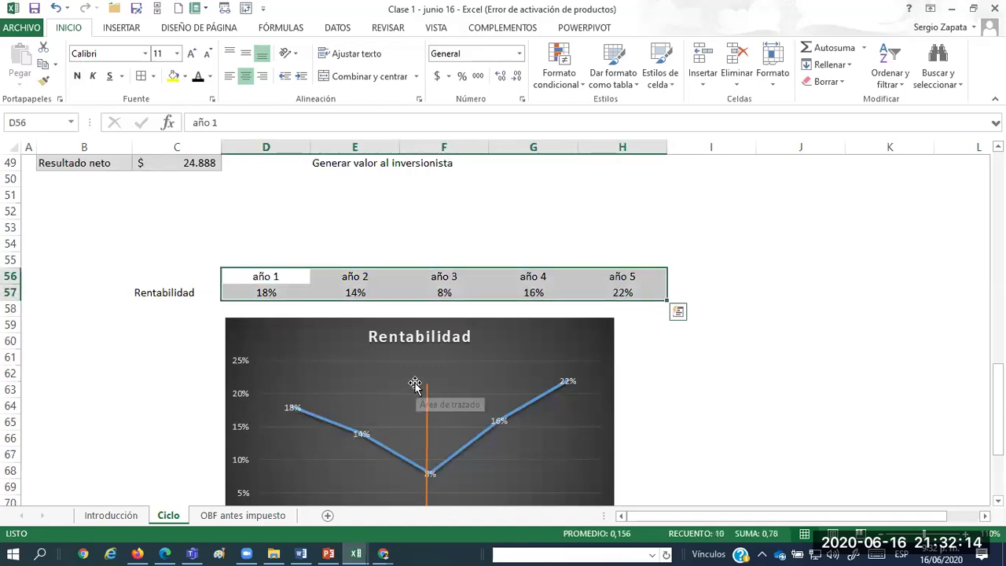
scroll(422, 399, down, 4)
drag(271, 428, 644, 458)
click(533, 440)
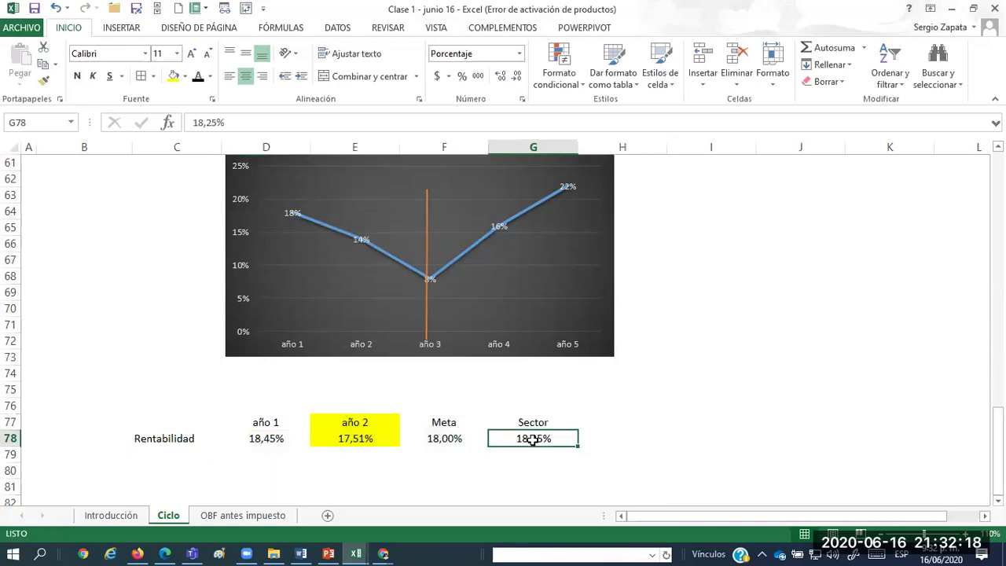
Glance at the PowerPoint slide, return to Excel, and review the Ciclo sheet from the comparison table up to the Resultados table.
key(alt+Tab)
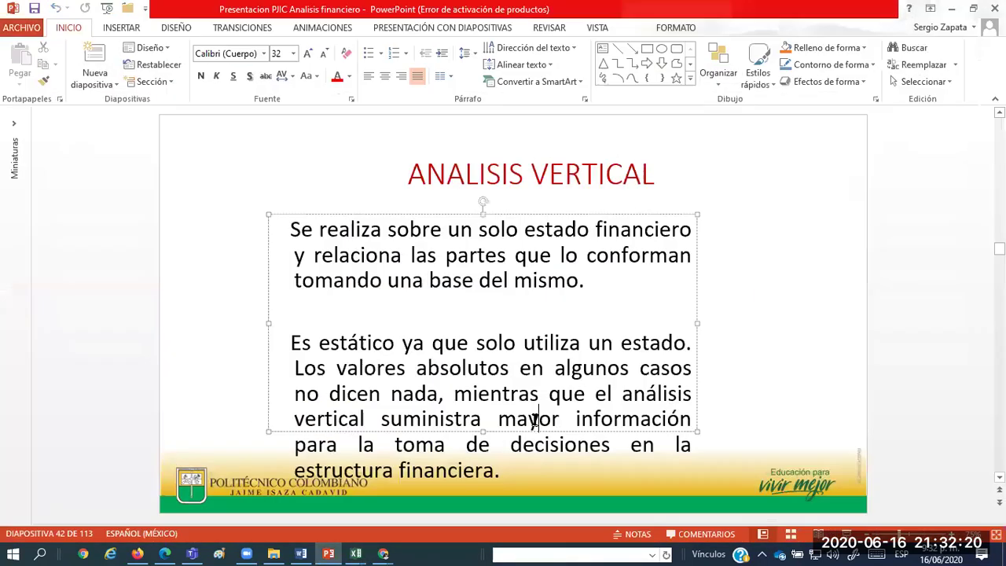
key(alt+Tab)
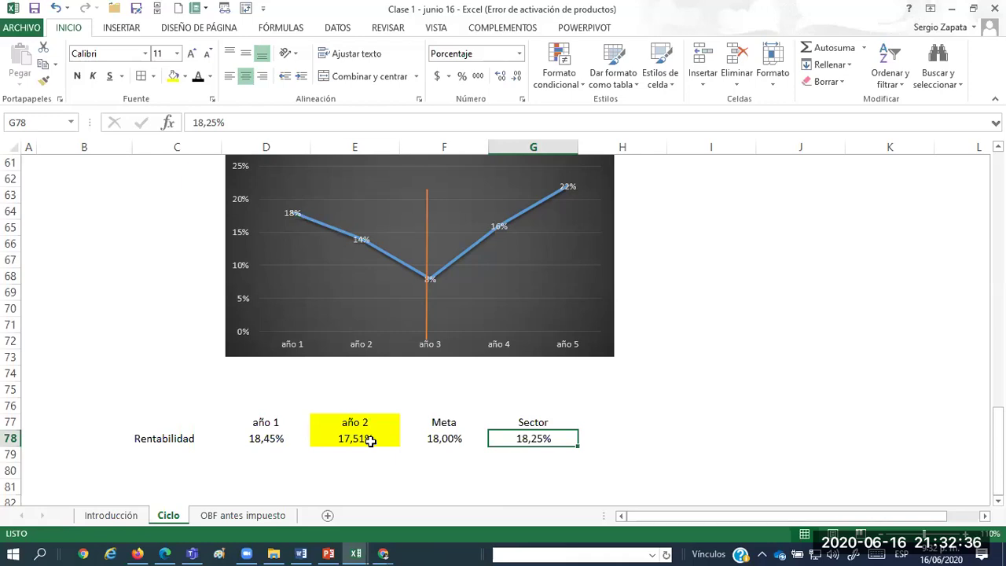
scroll(346, 393, up, 5)
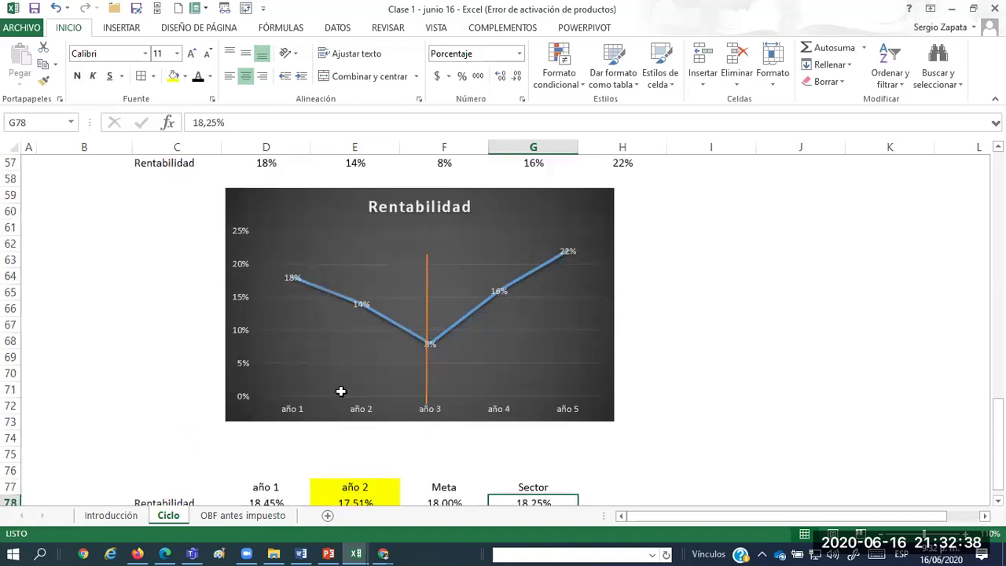
click(269, 339)
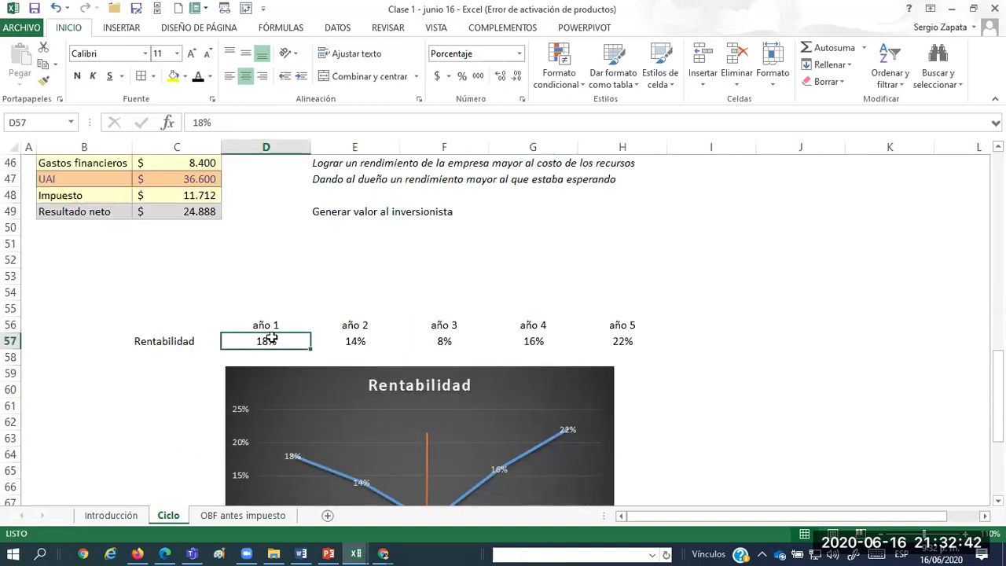
scroll(265, 341, down, 5)
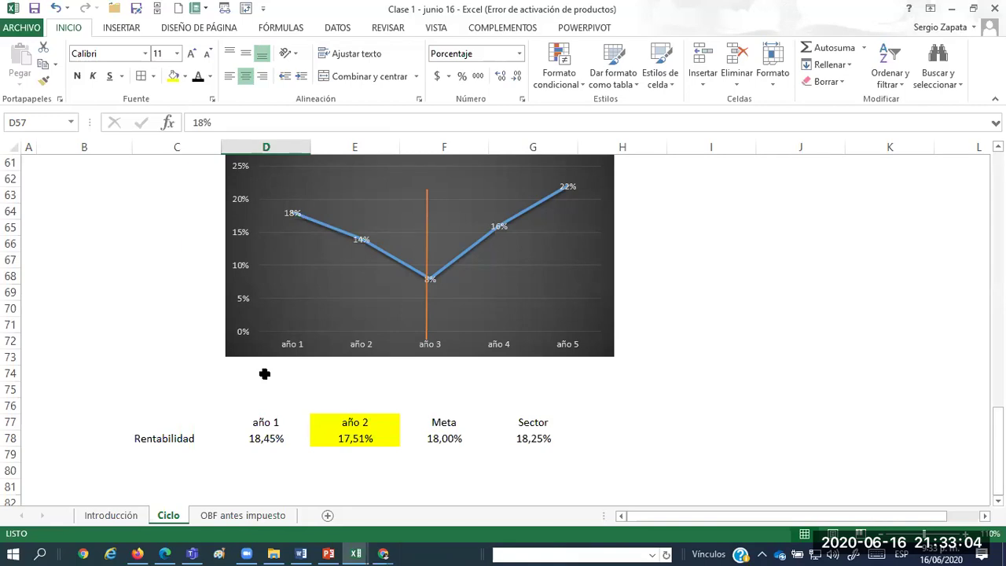
scroll(330, 471, up, 3)
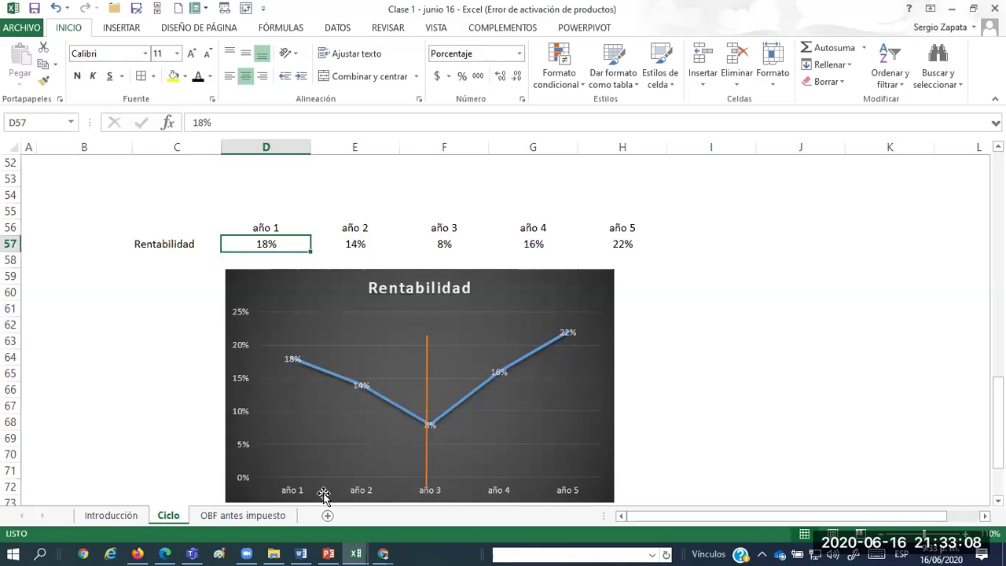
scroll(181, 265, up, 3)
scroll(196, 283, down, 1)
scroll(196, 286, up, 3)
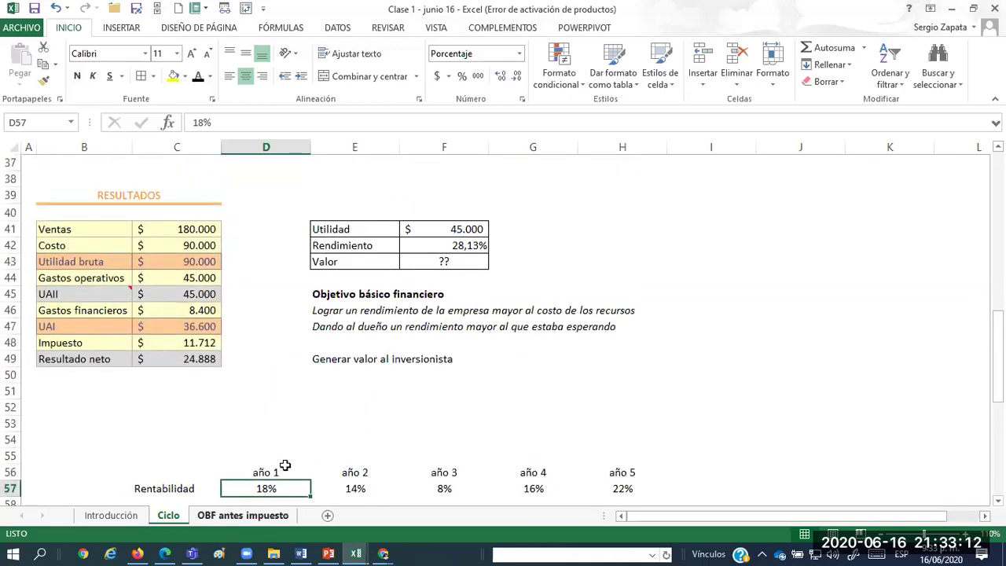
Switch to the PowerPoint presentation by minimizing the workbook, and go back to the slide Herramientas de análisis financiero.
click(951, 10)
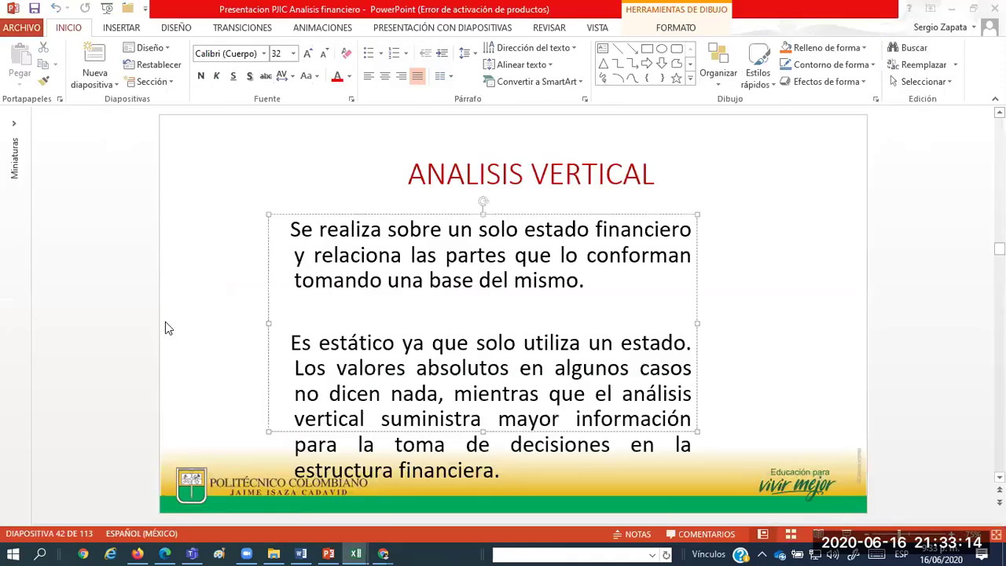
scroll(176, 316, up, 2)
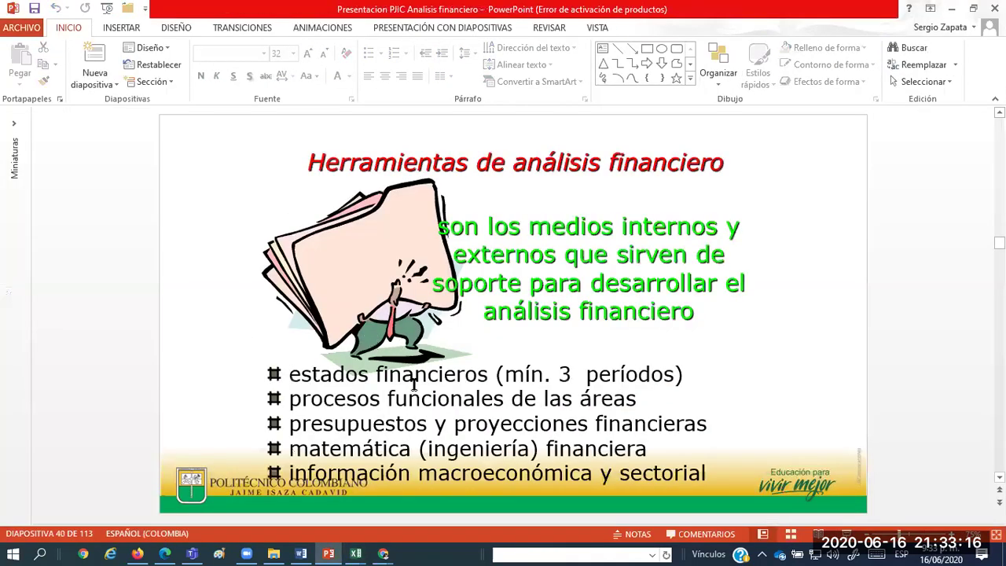